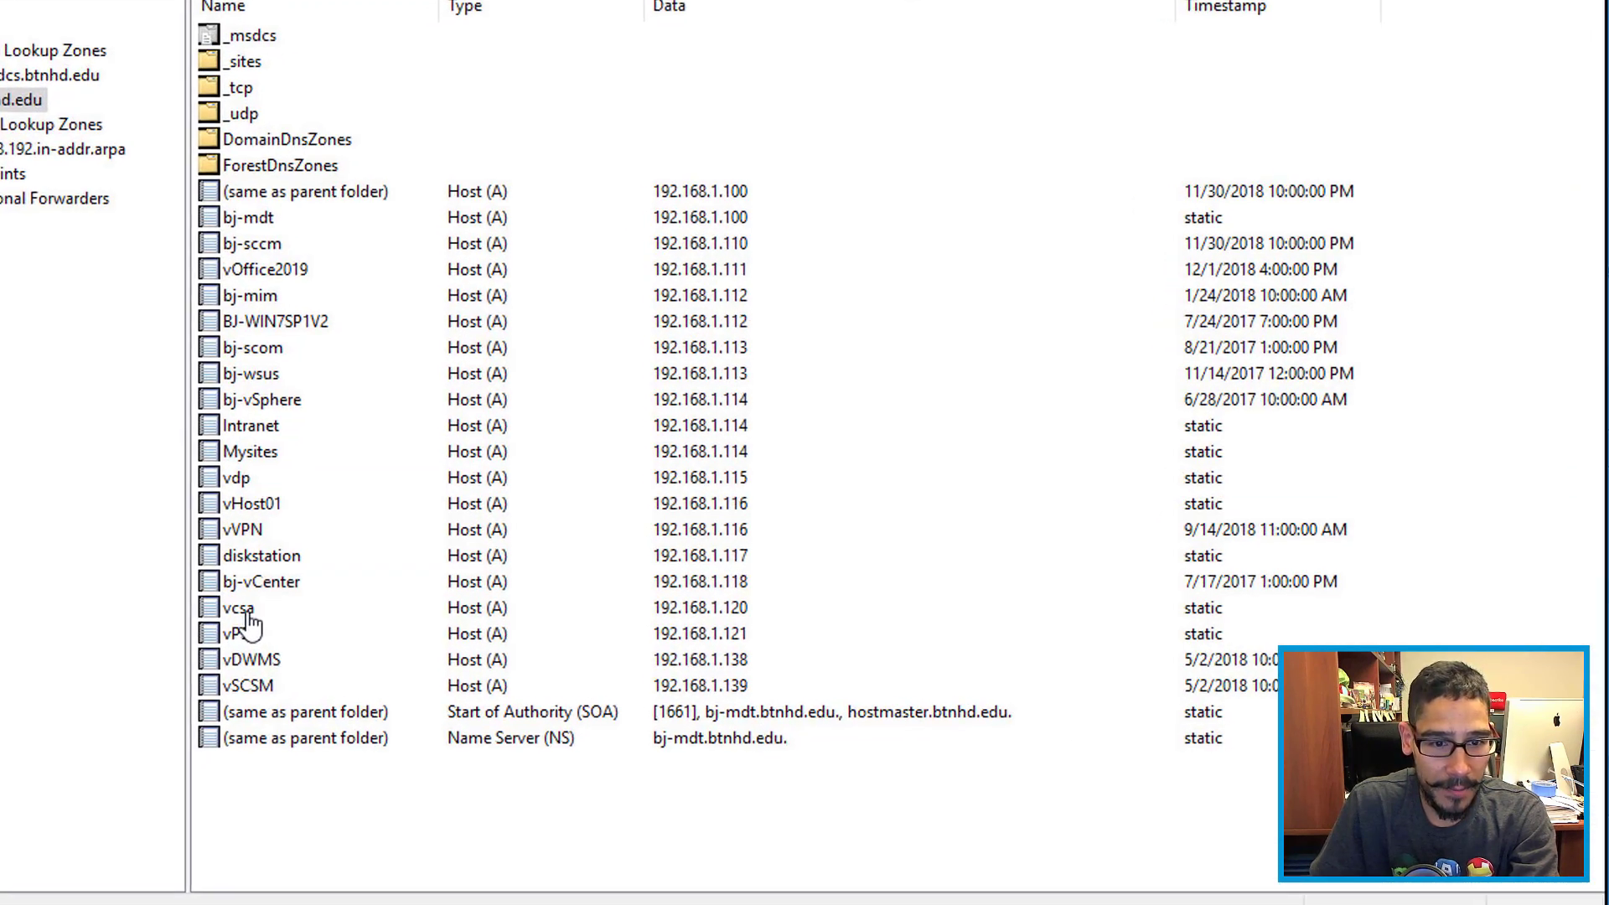
Step: Check that the vcsa A record is 192.168.1.120, then show the in-addr.arpa zone's PTR records
left_click(243, 620)
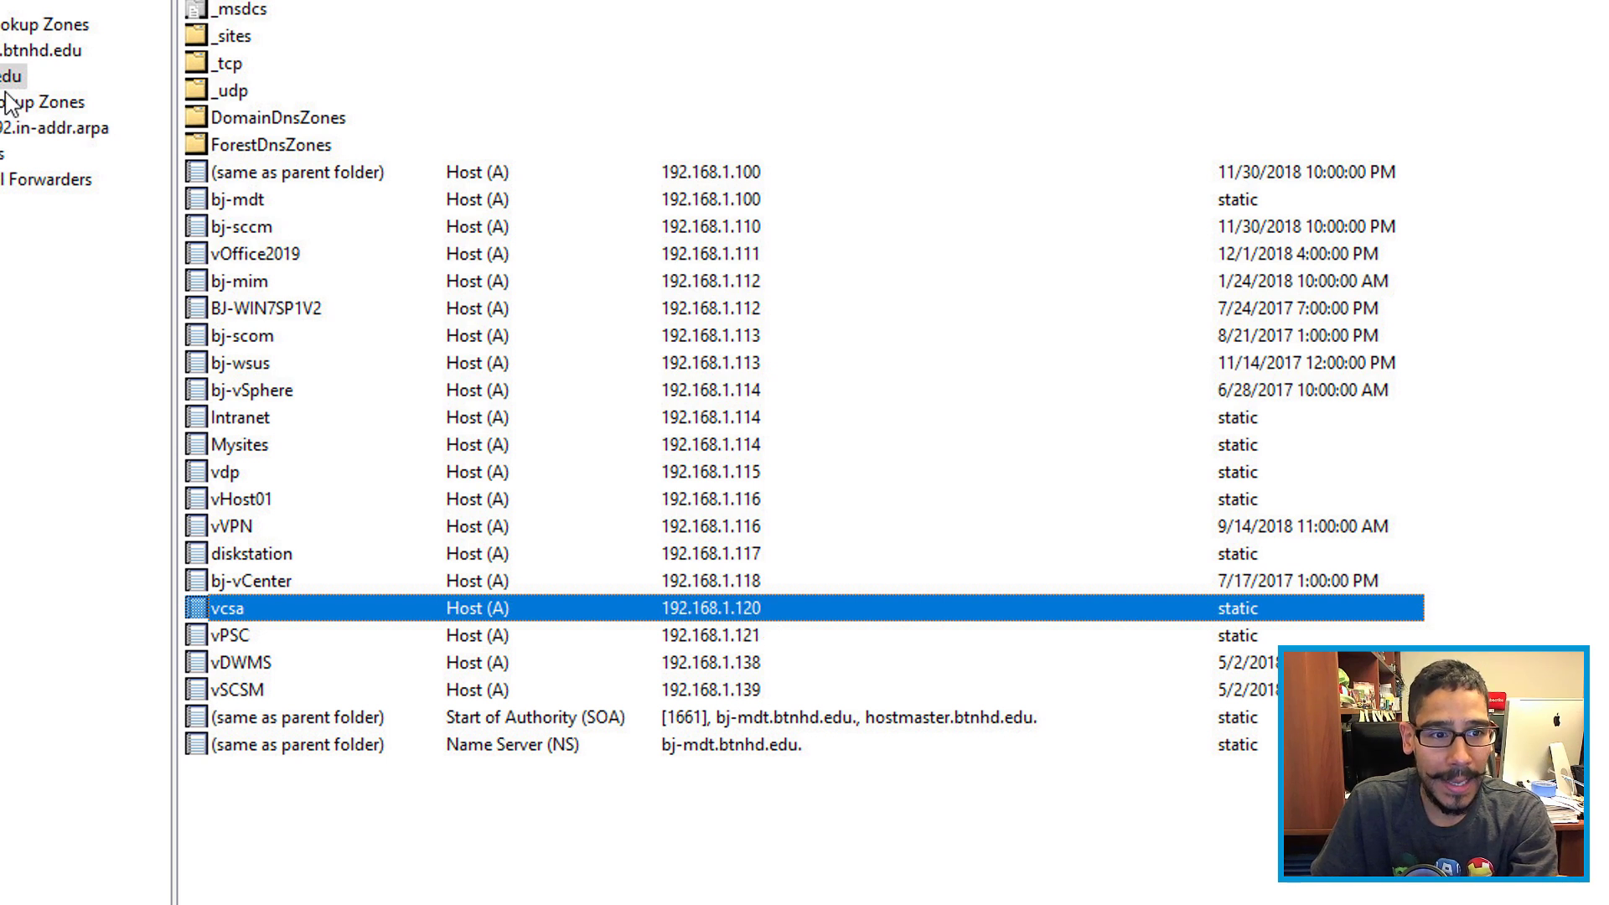
left_click(31, 132)
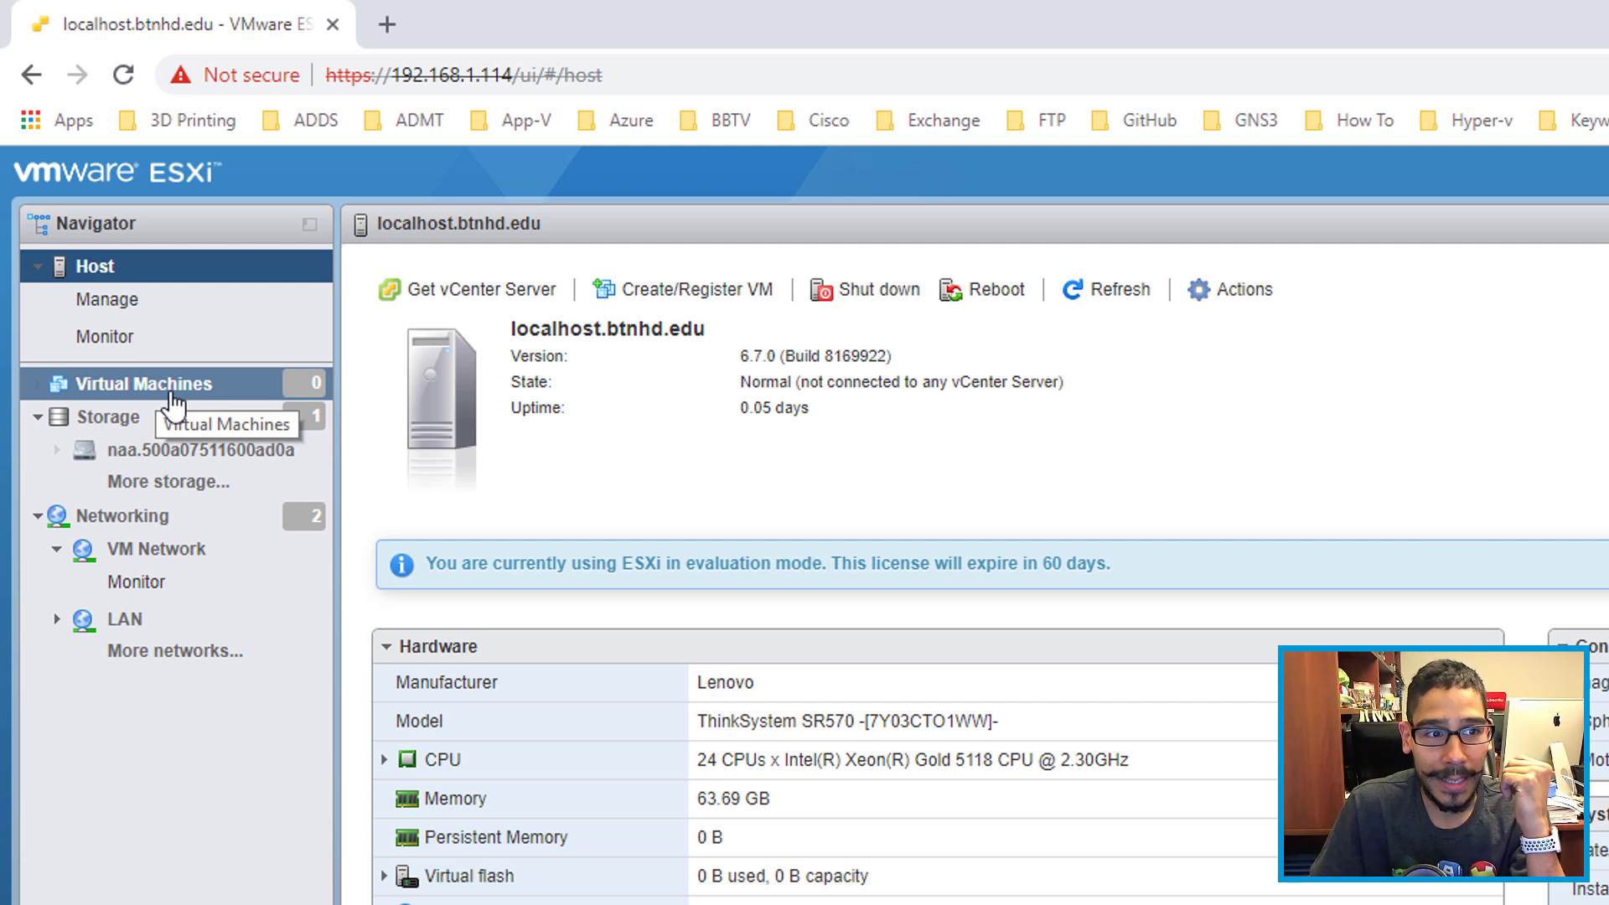
Step: Start a new VM from the Virtual Machines list using Deploy from OVF or OVA
left_click(172, 394)
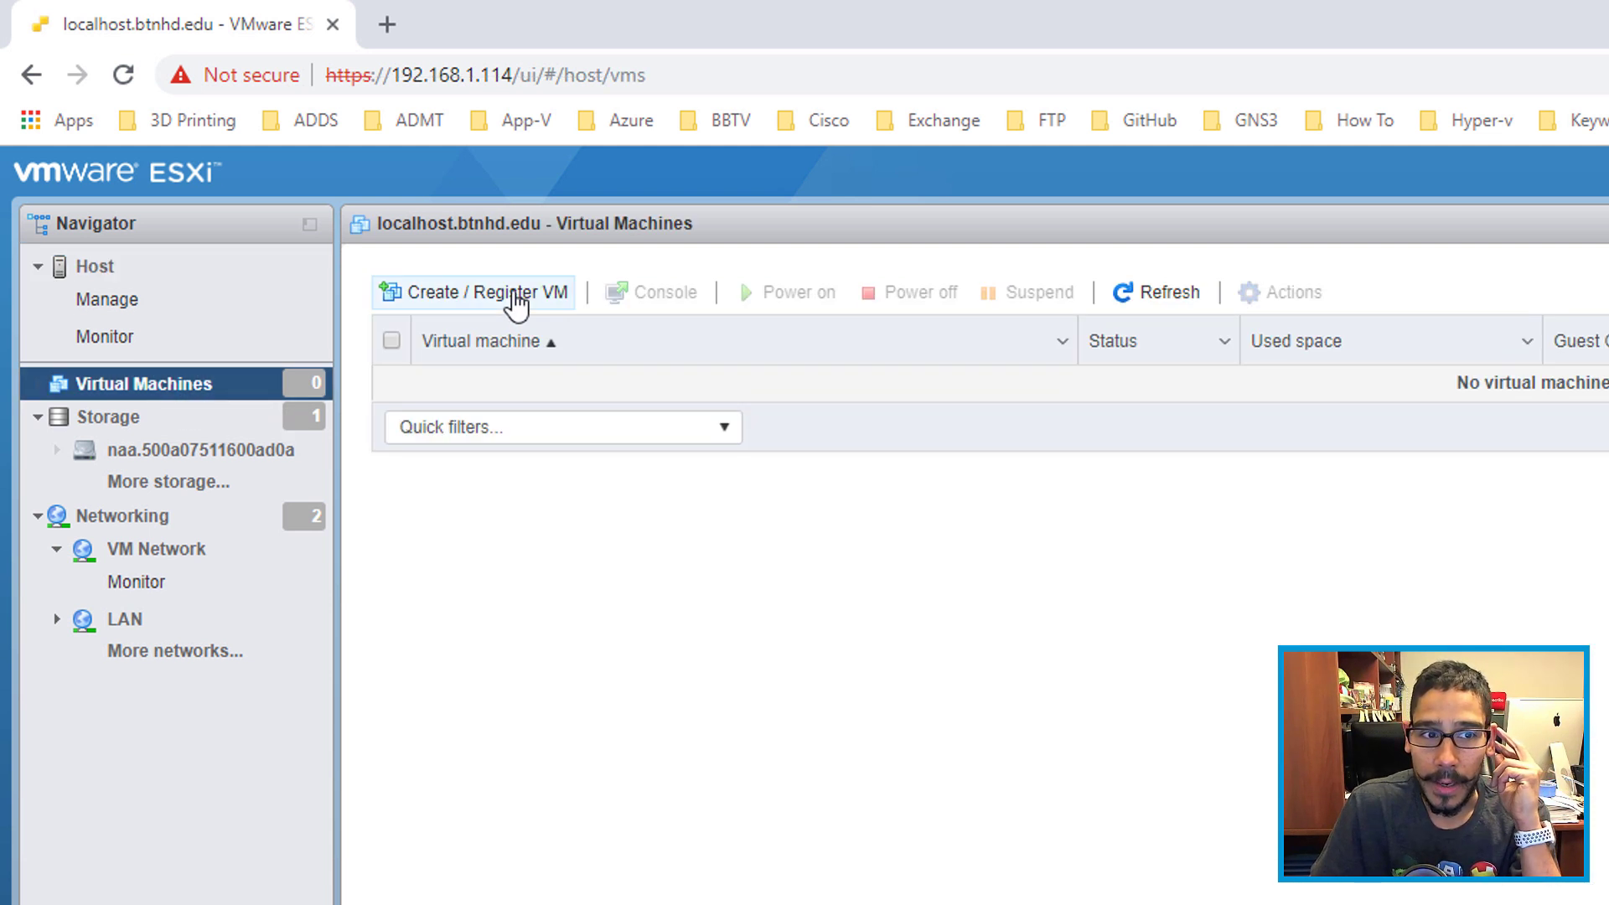
left_click(516, 298)
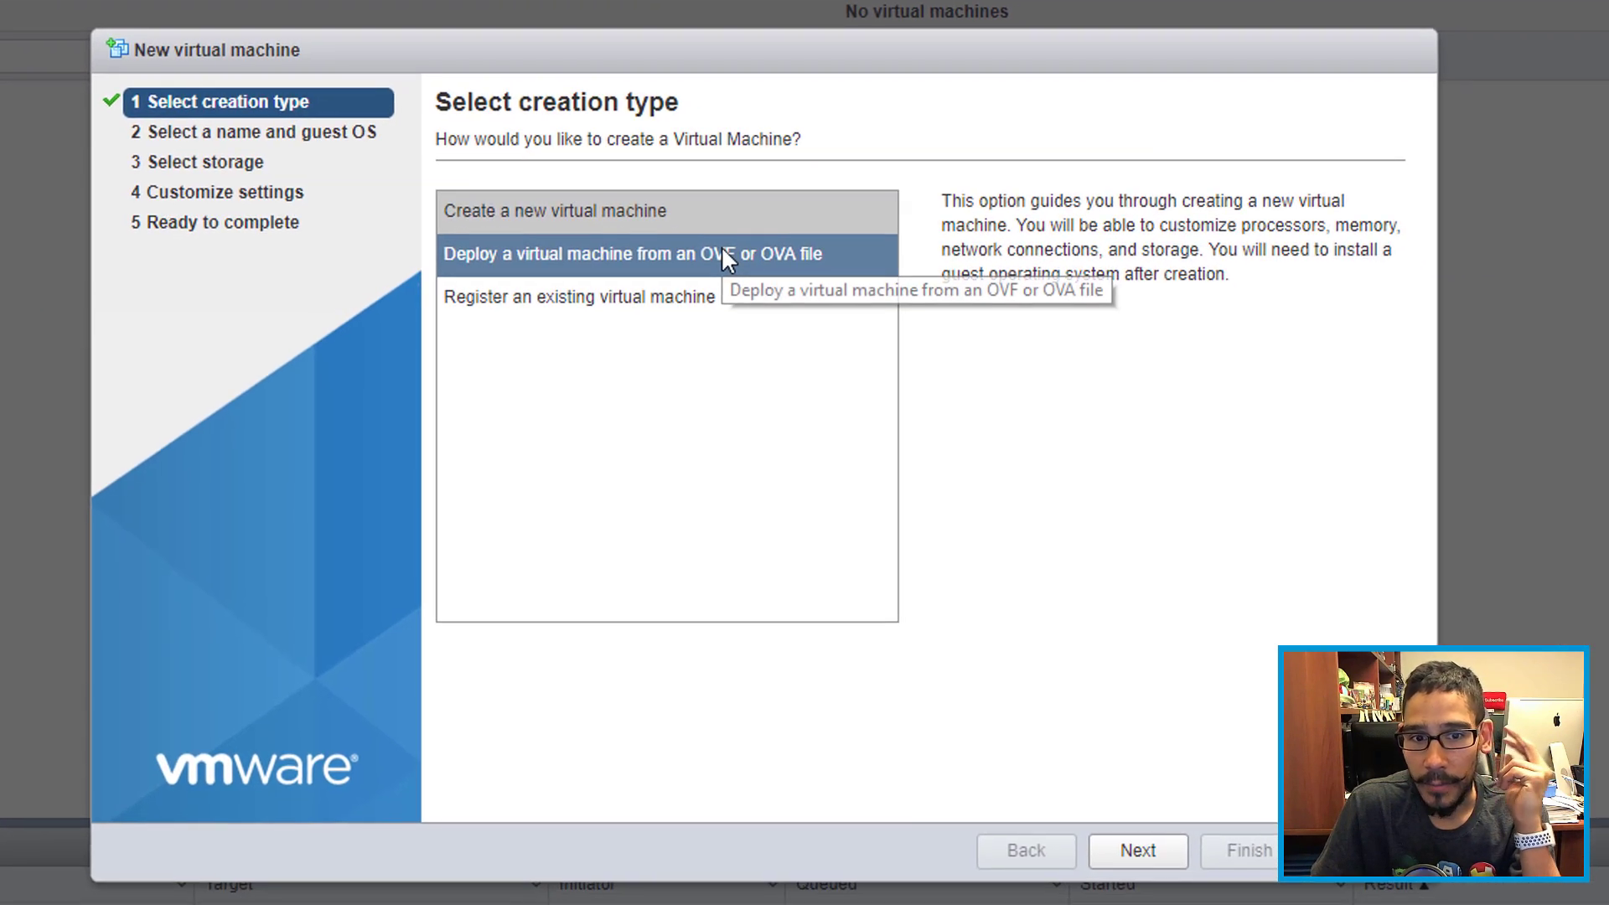
left_click(723, 250)
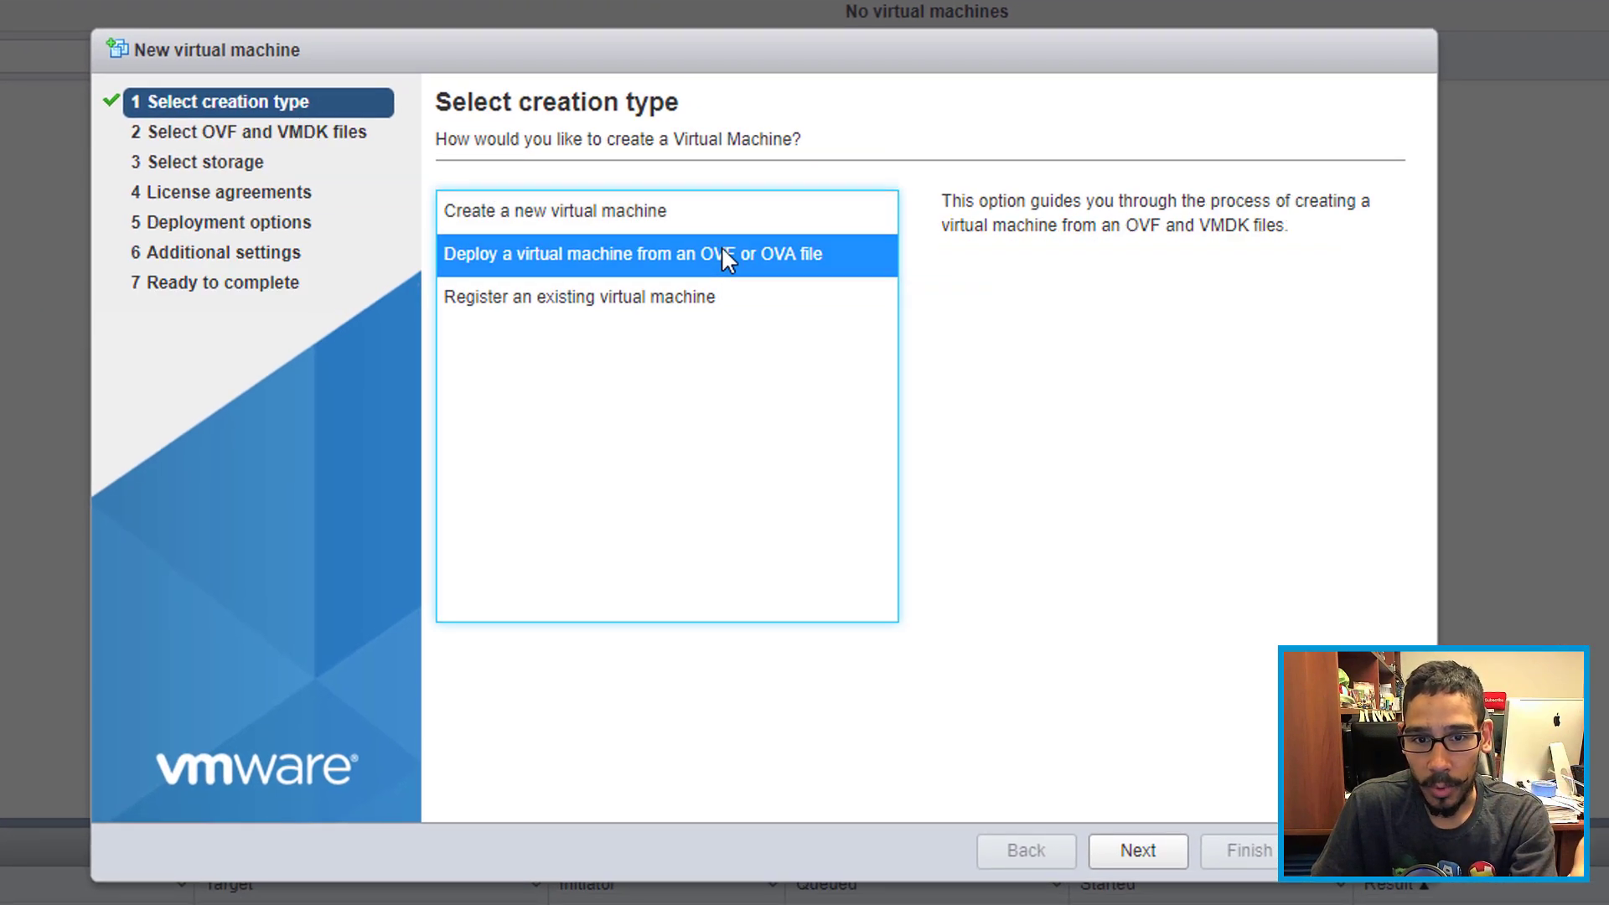
left_click(1141, 851)
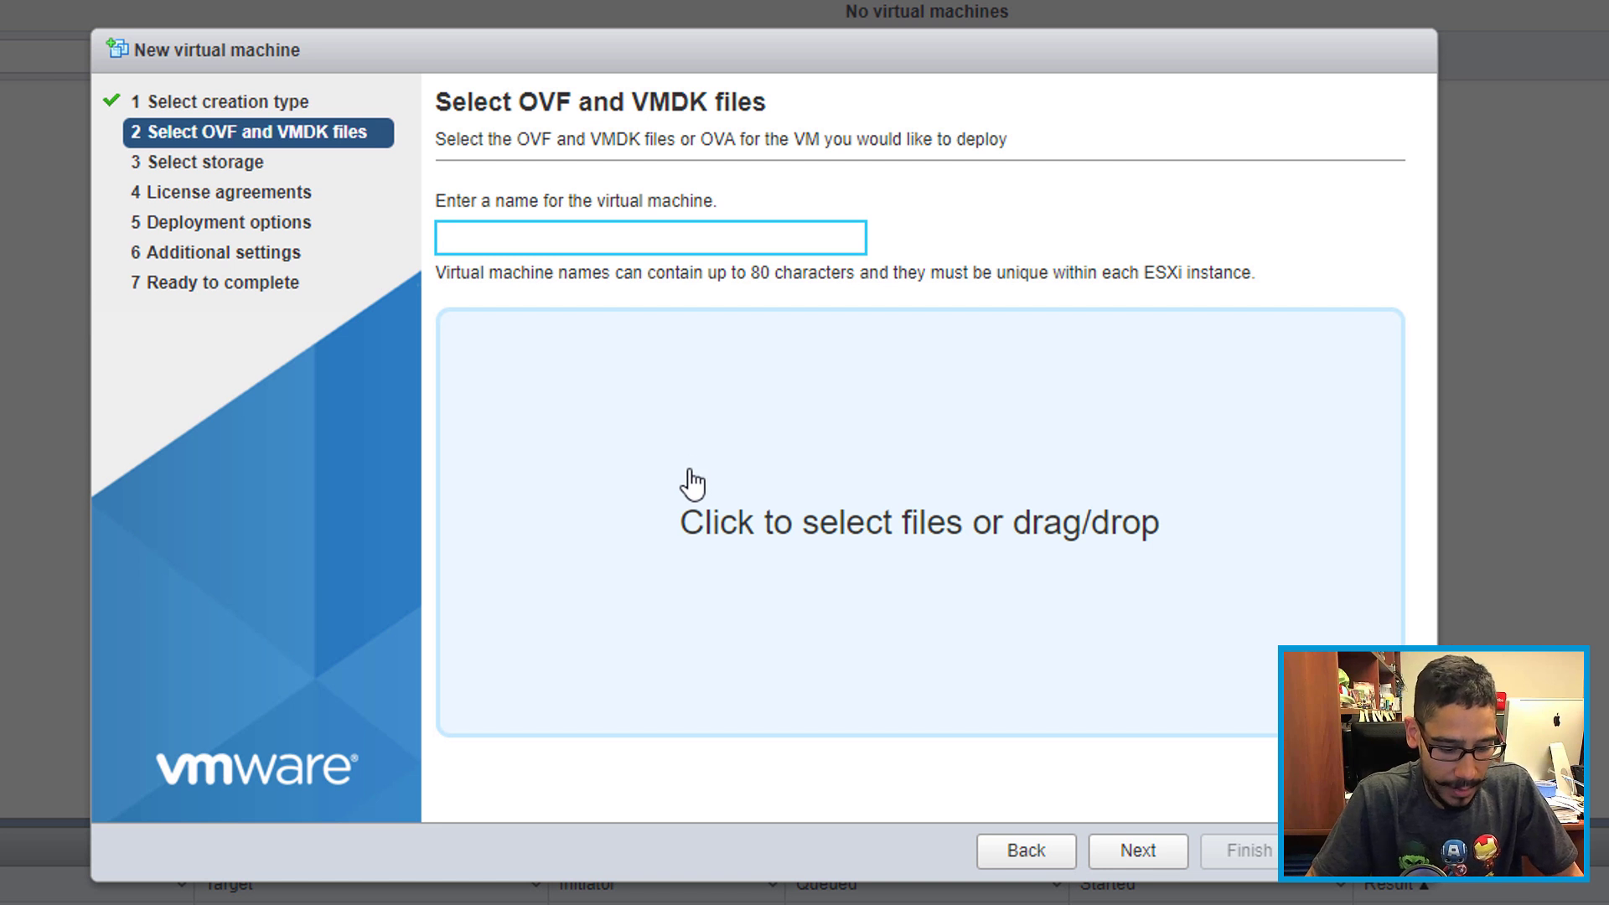
Step: Name the VM vCSA and attach the vCenter Server Appliance OVA file
type("vC")
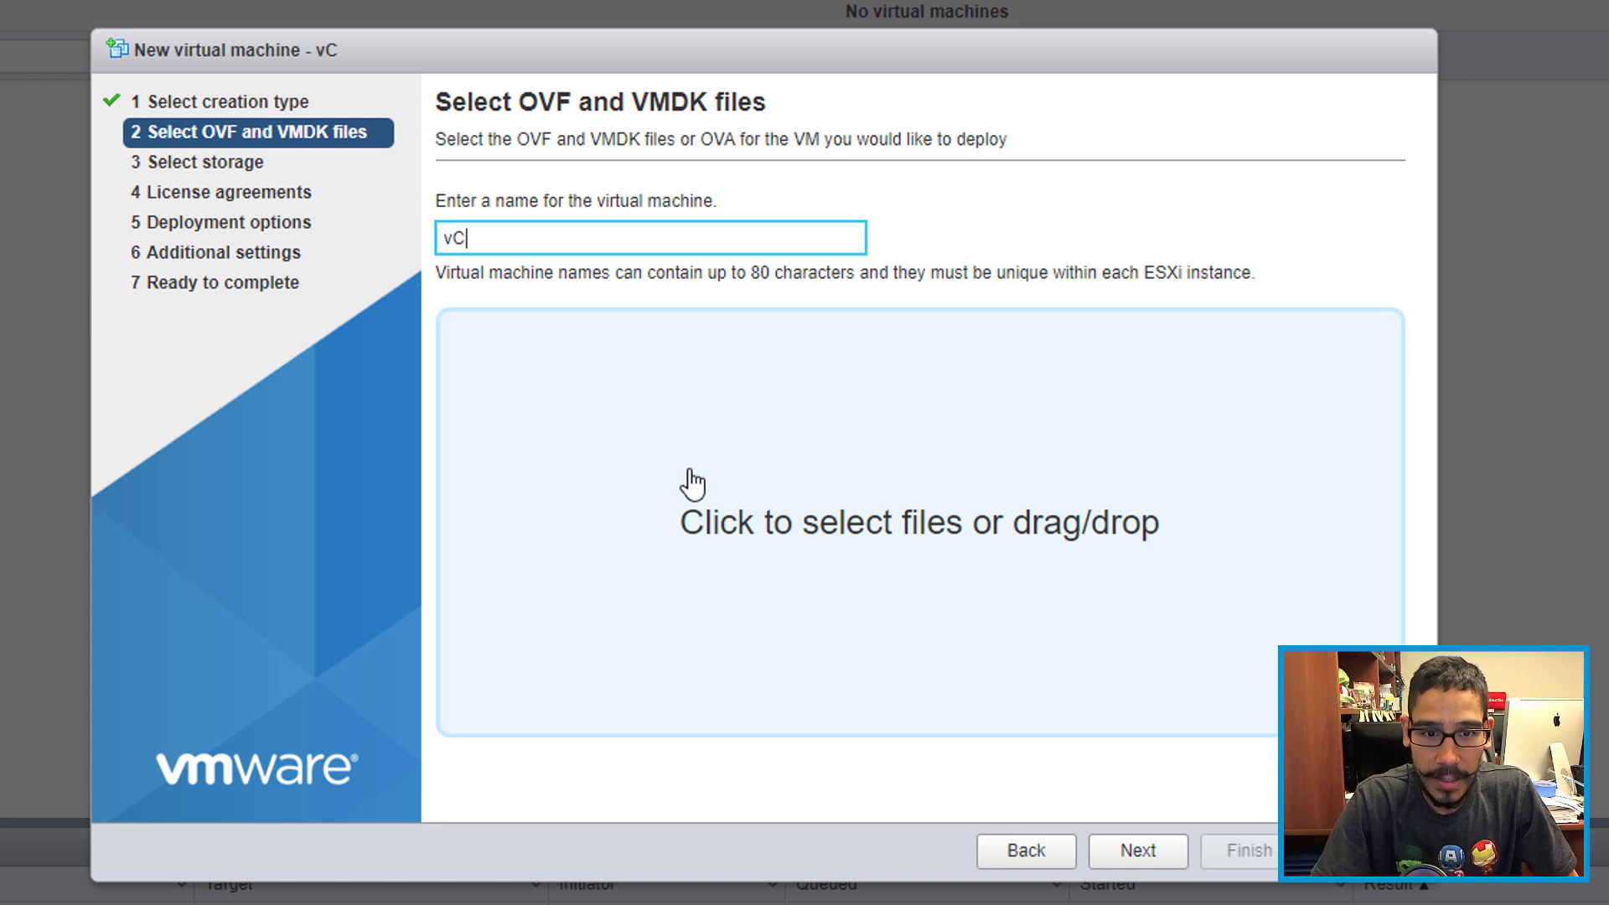
type("SA")
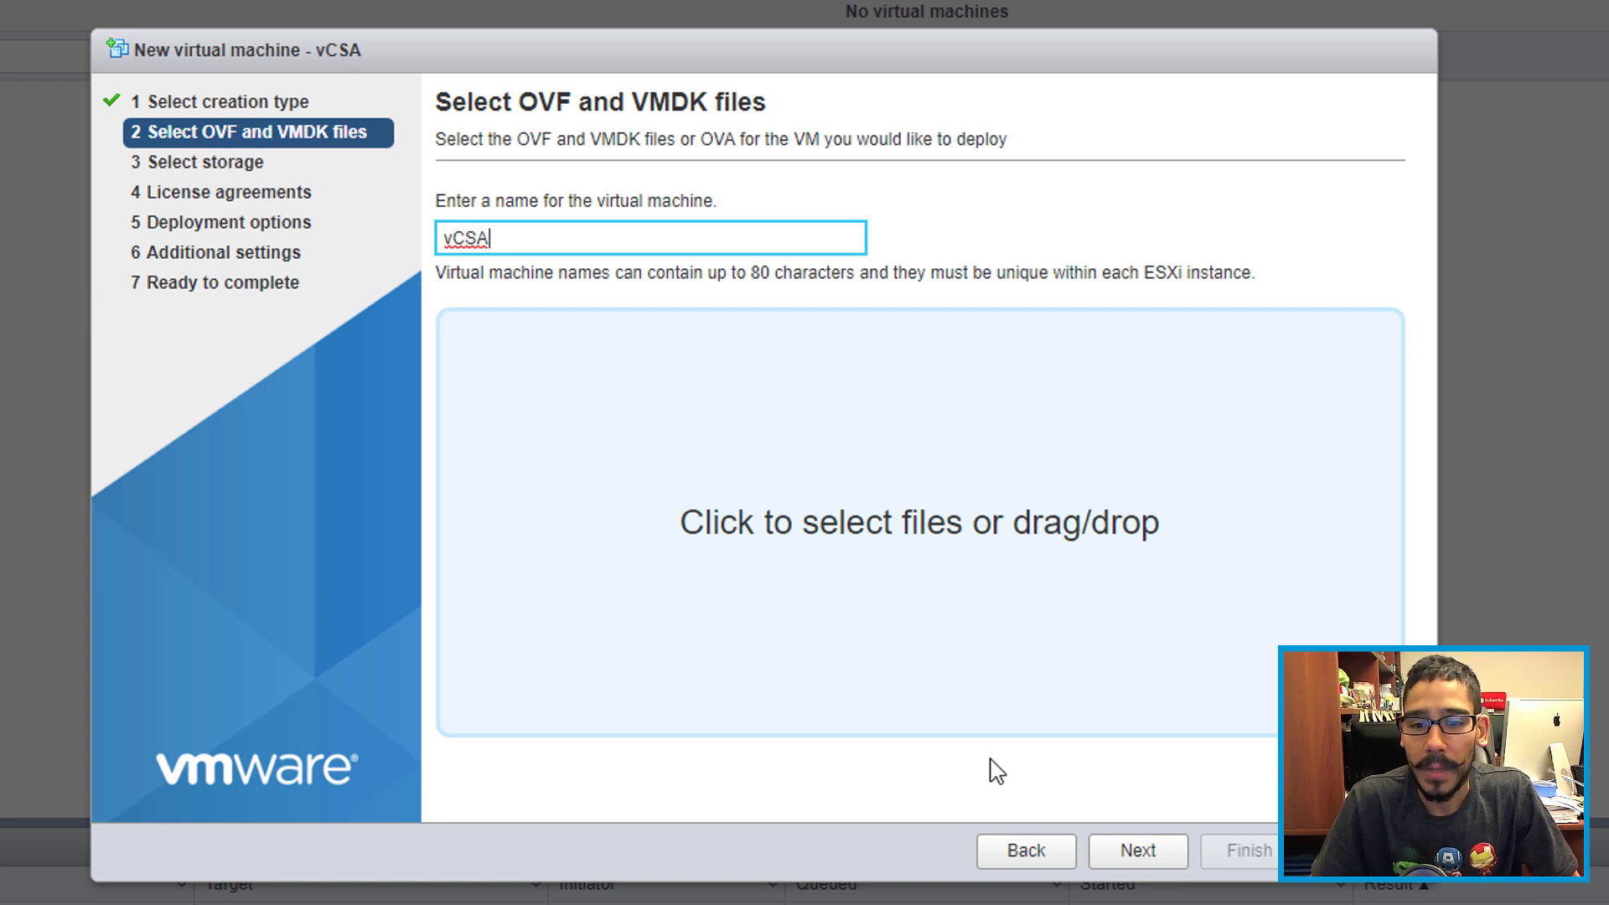
left_click(945, 576)
left_click(494, 259)
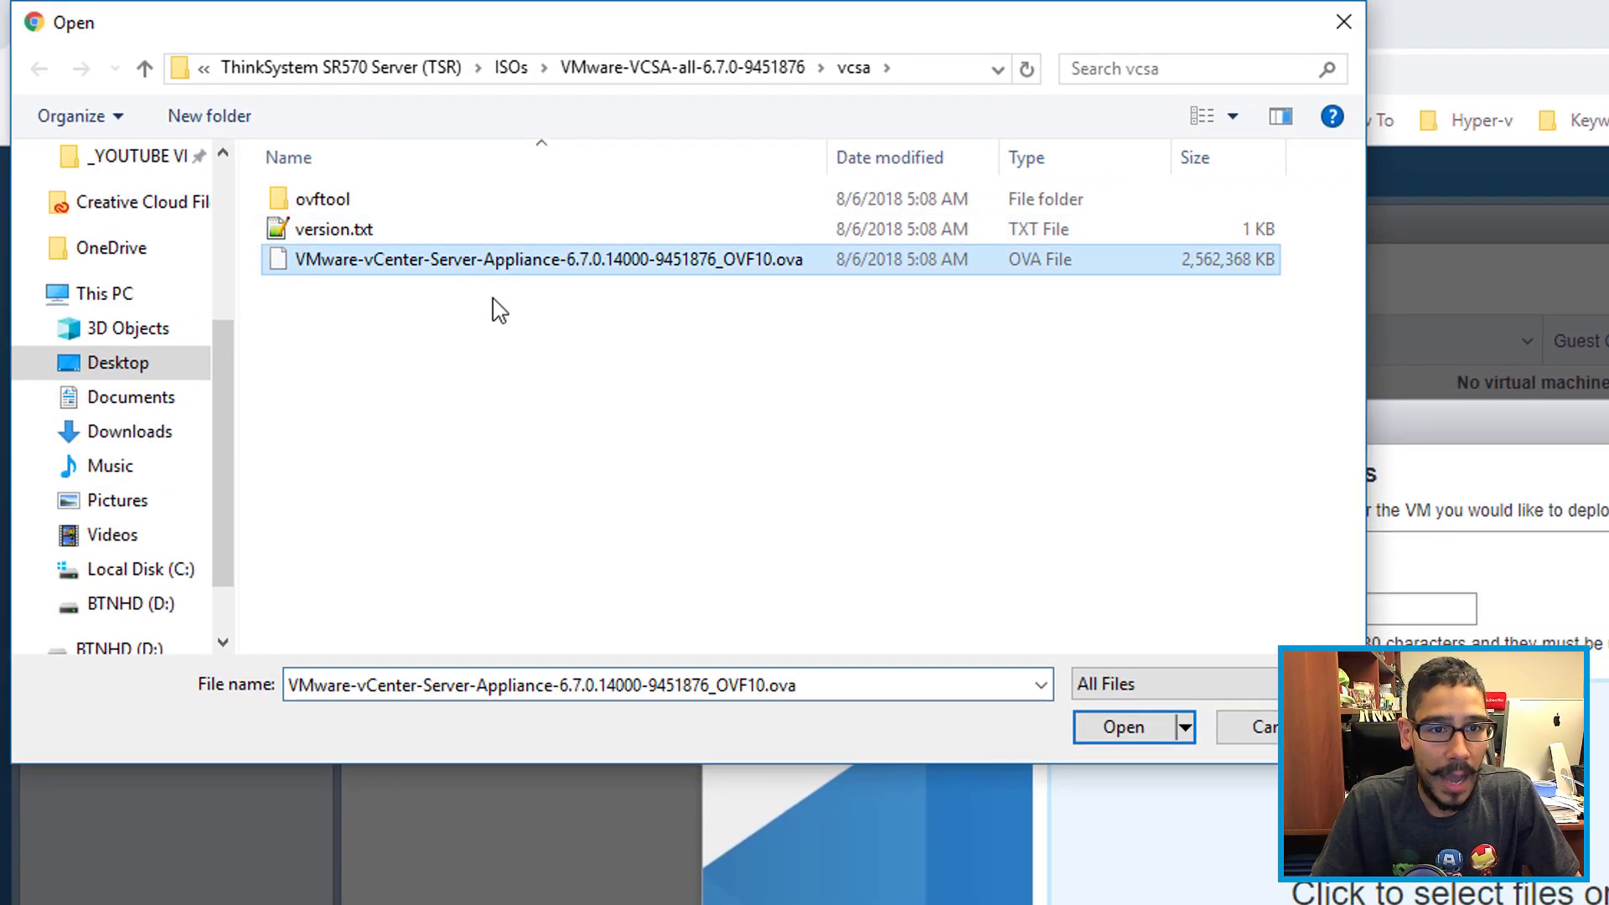
left_click(1103, 734)
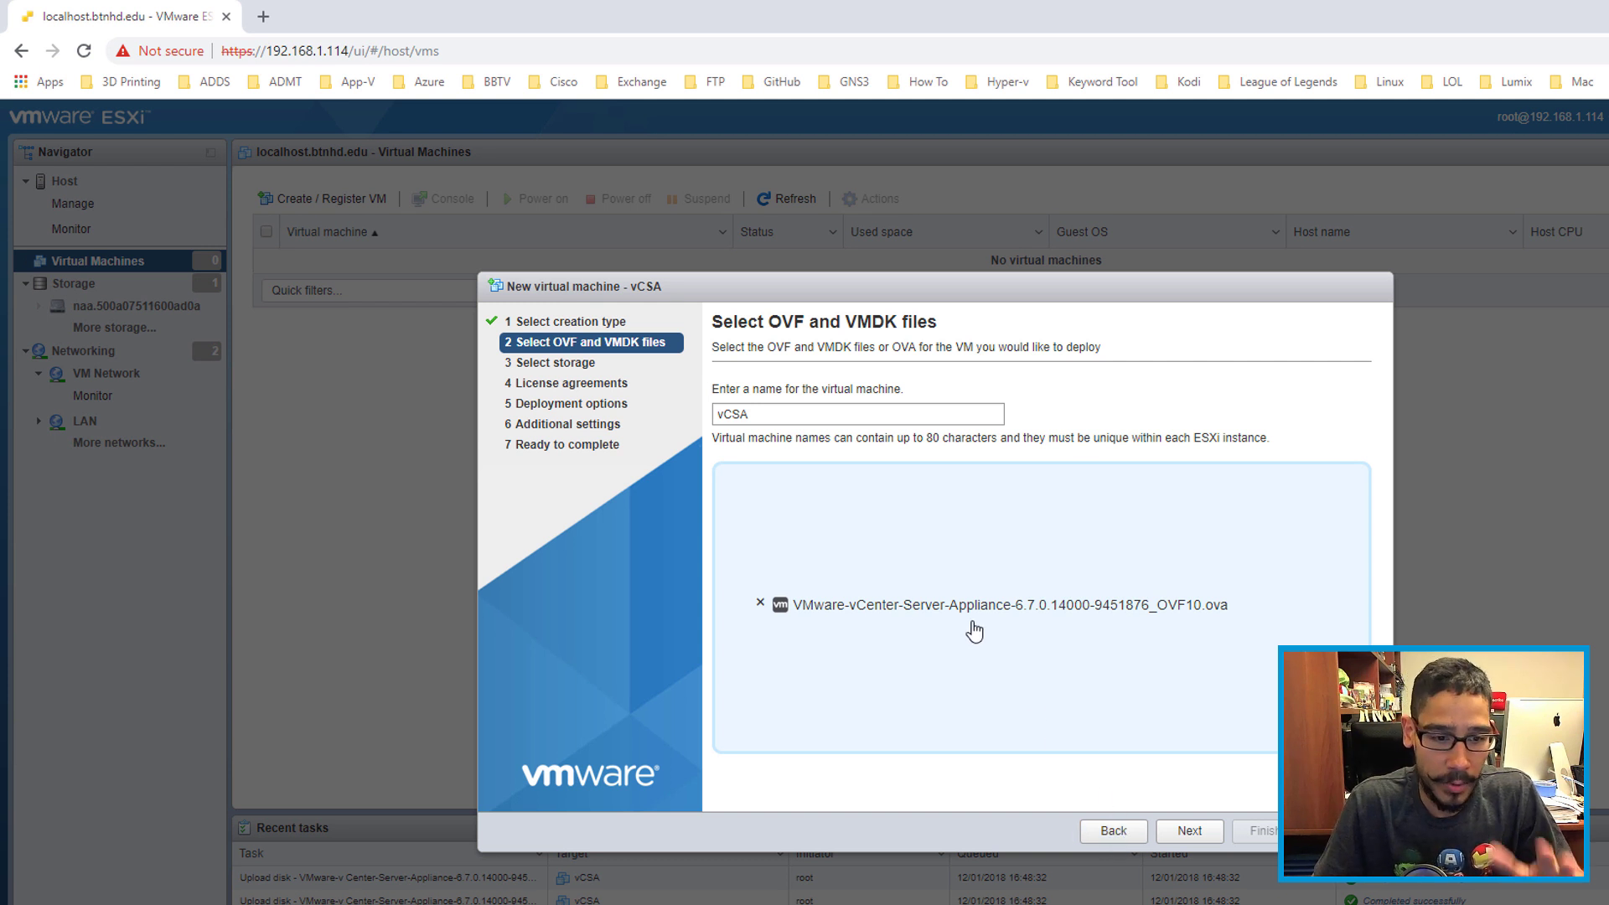
Step: Browse from ThinkSystem SR570 Server (TSR) through ISOs and VMware-VCSA-all-6.7.0-9451876 to the vcsa folder
key("super+e")
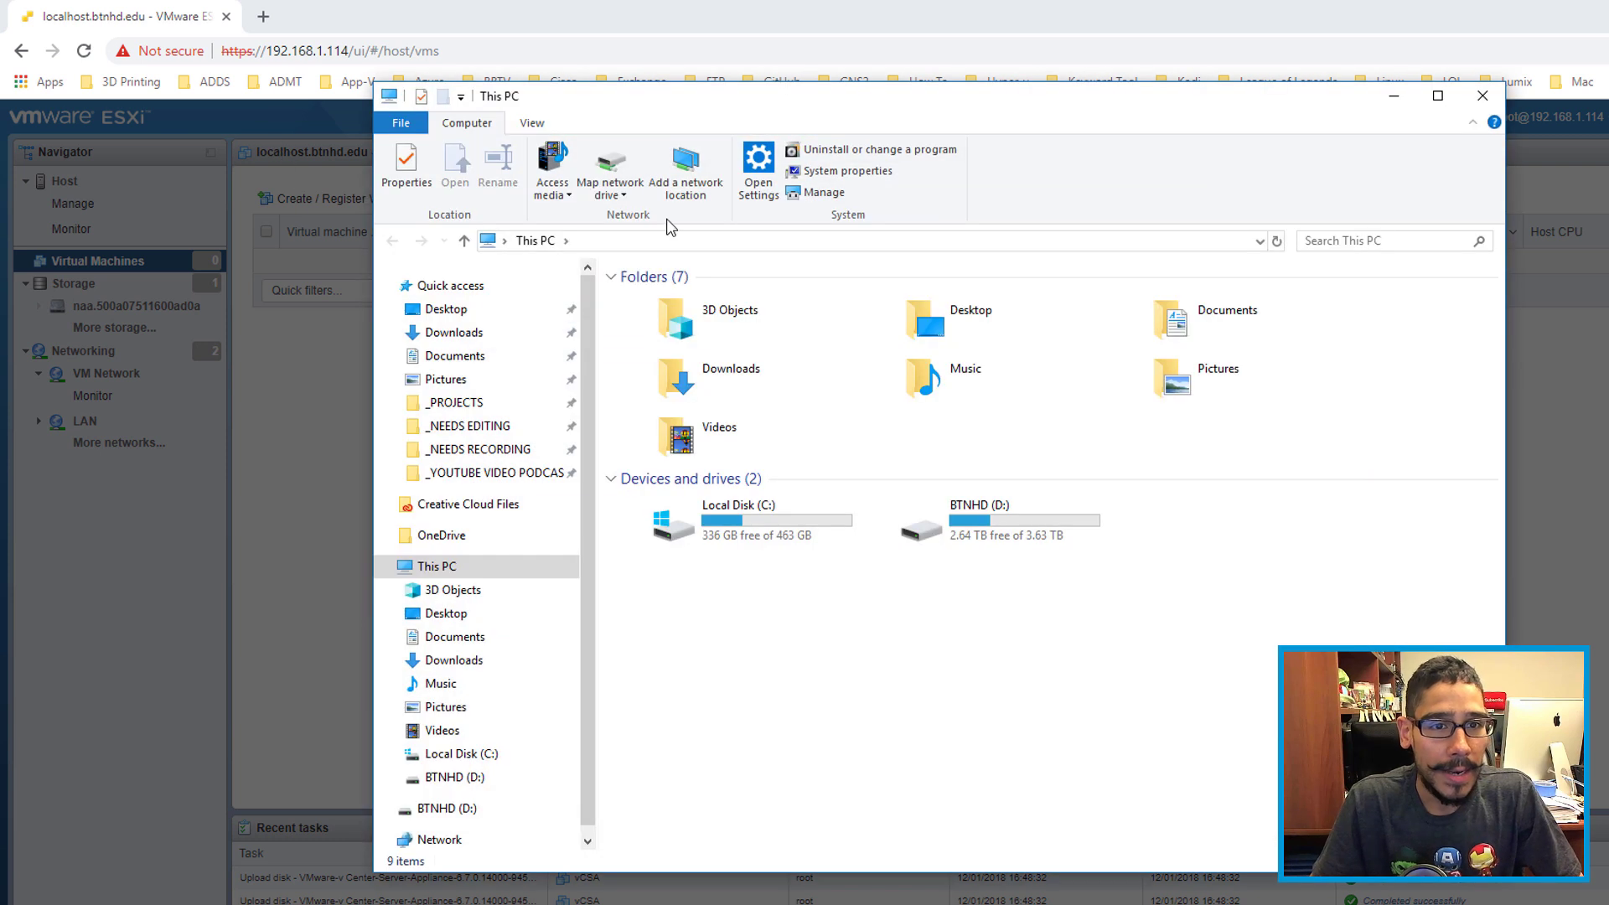
left_click(507, 241)
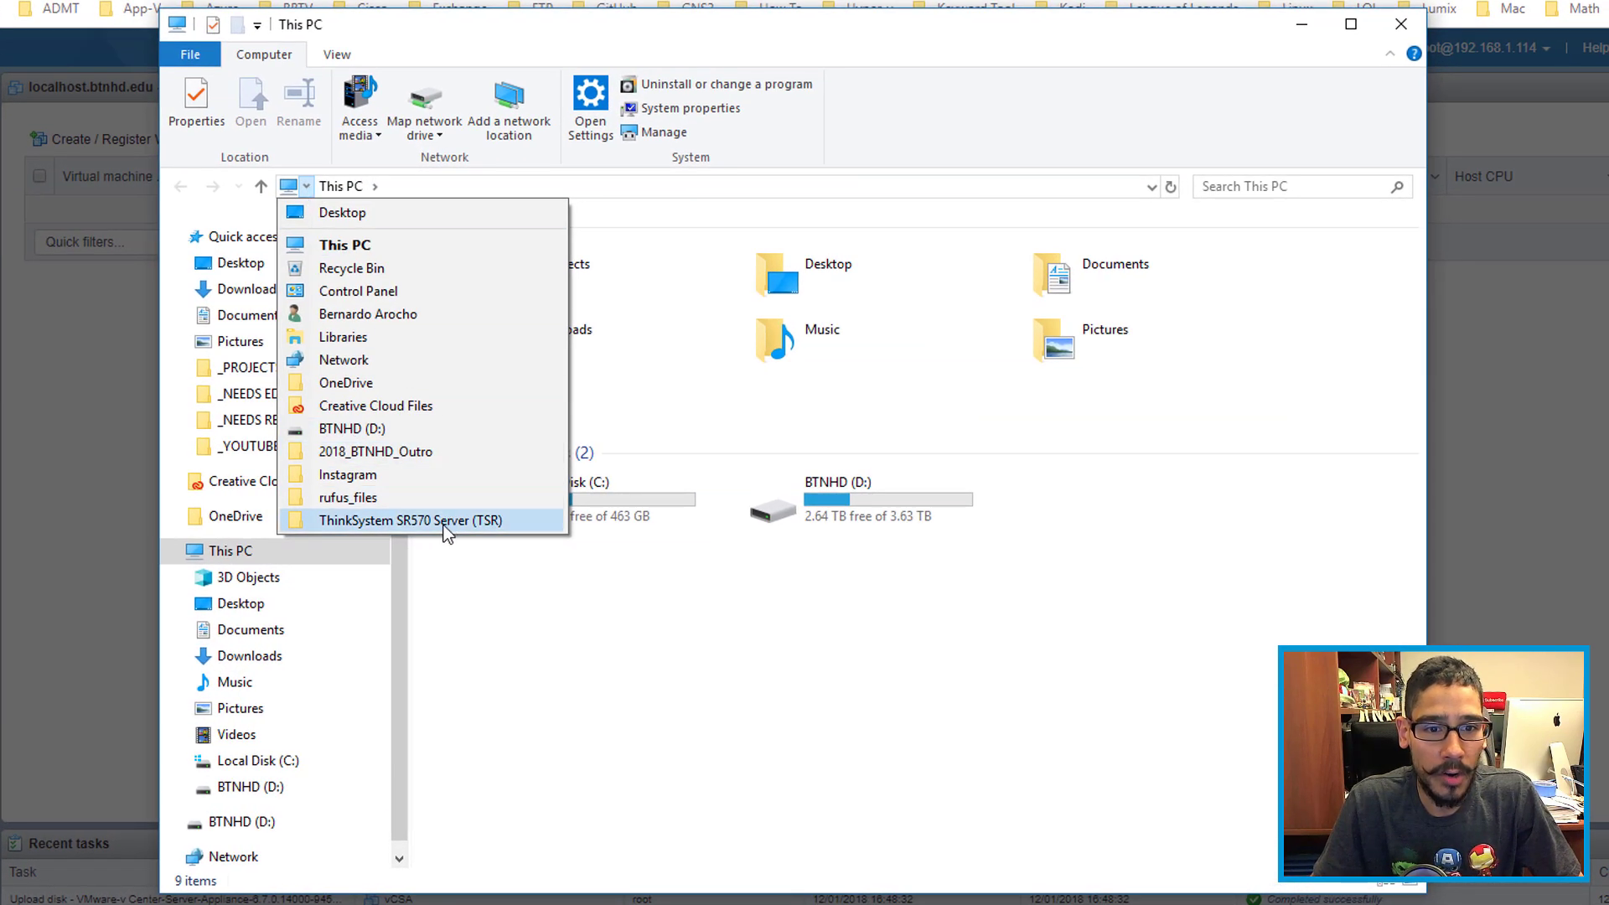
left_click(481, 526)
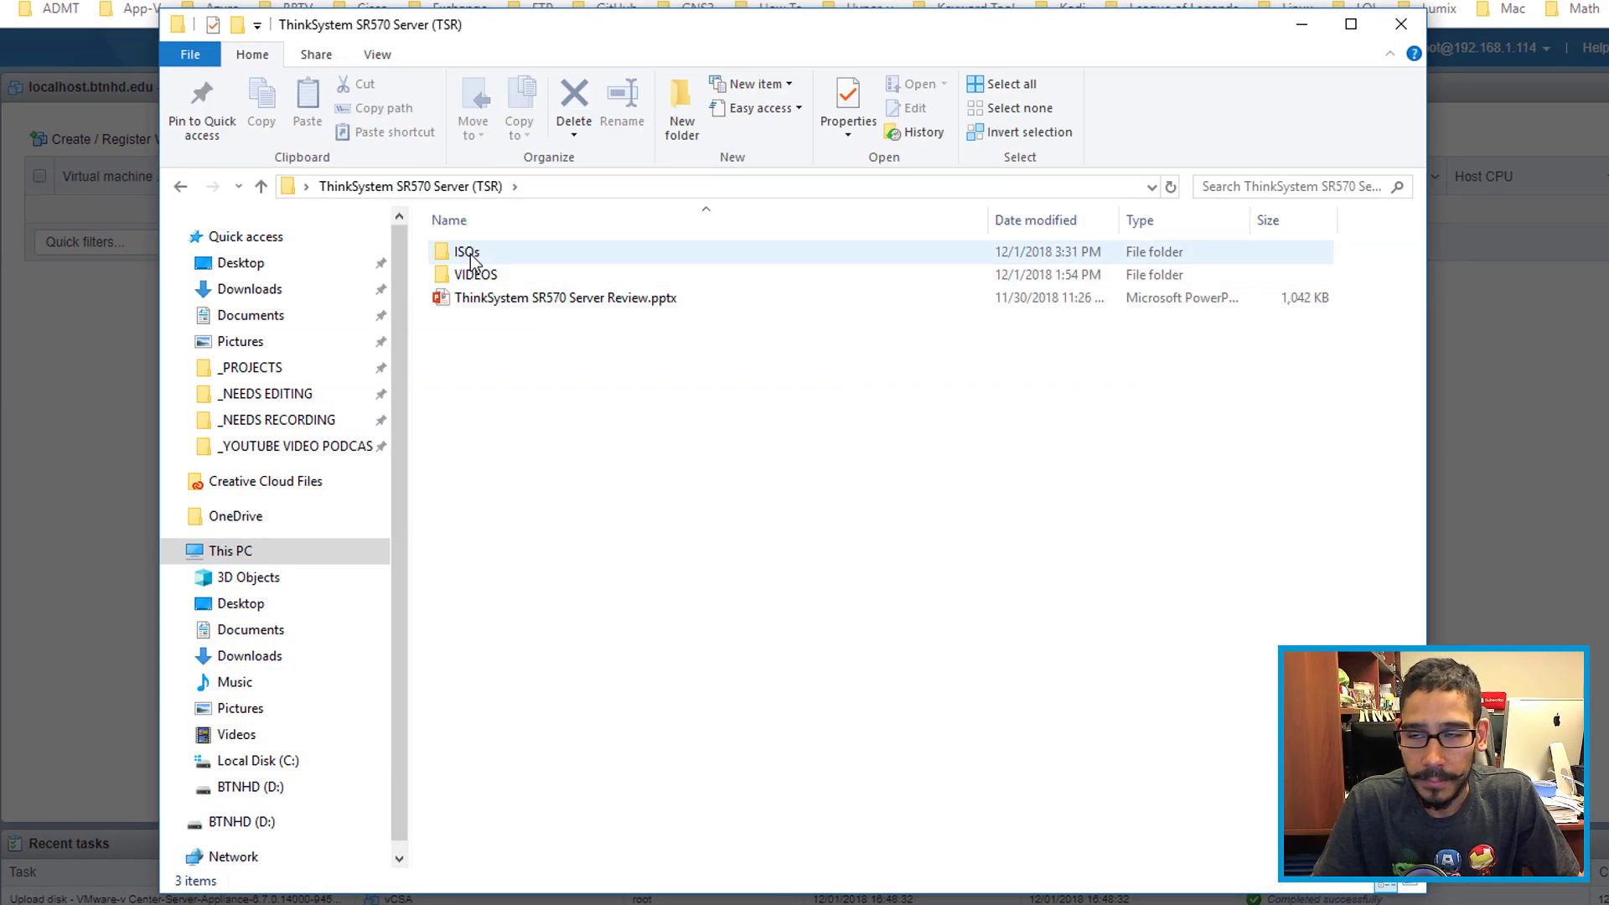
double_click(466, 254)
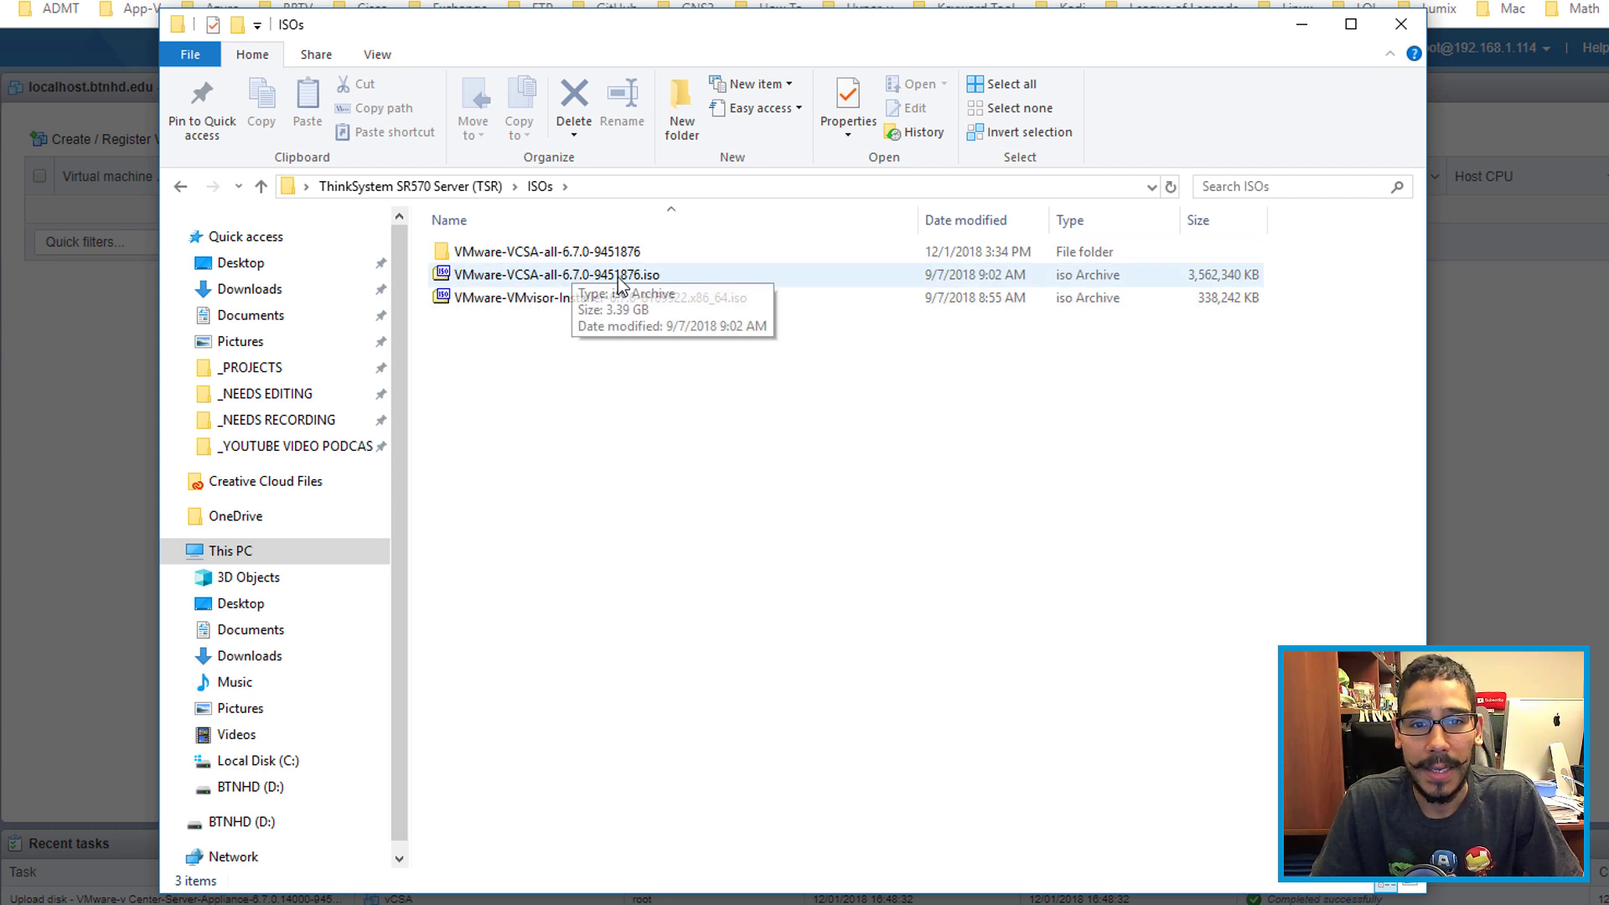
right_click(607, 278)
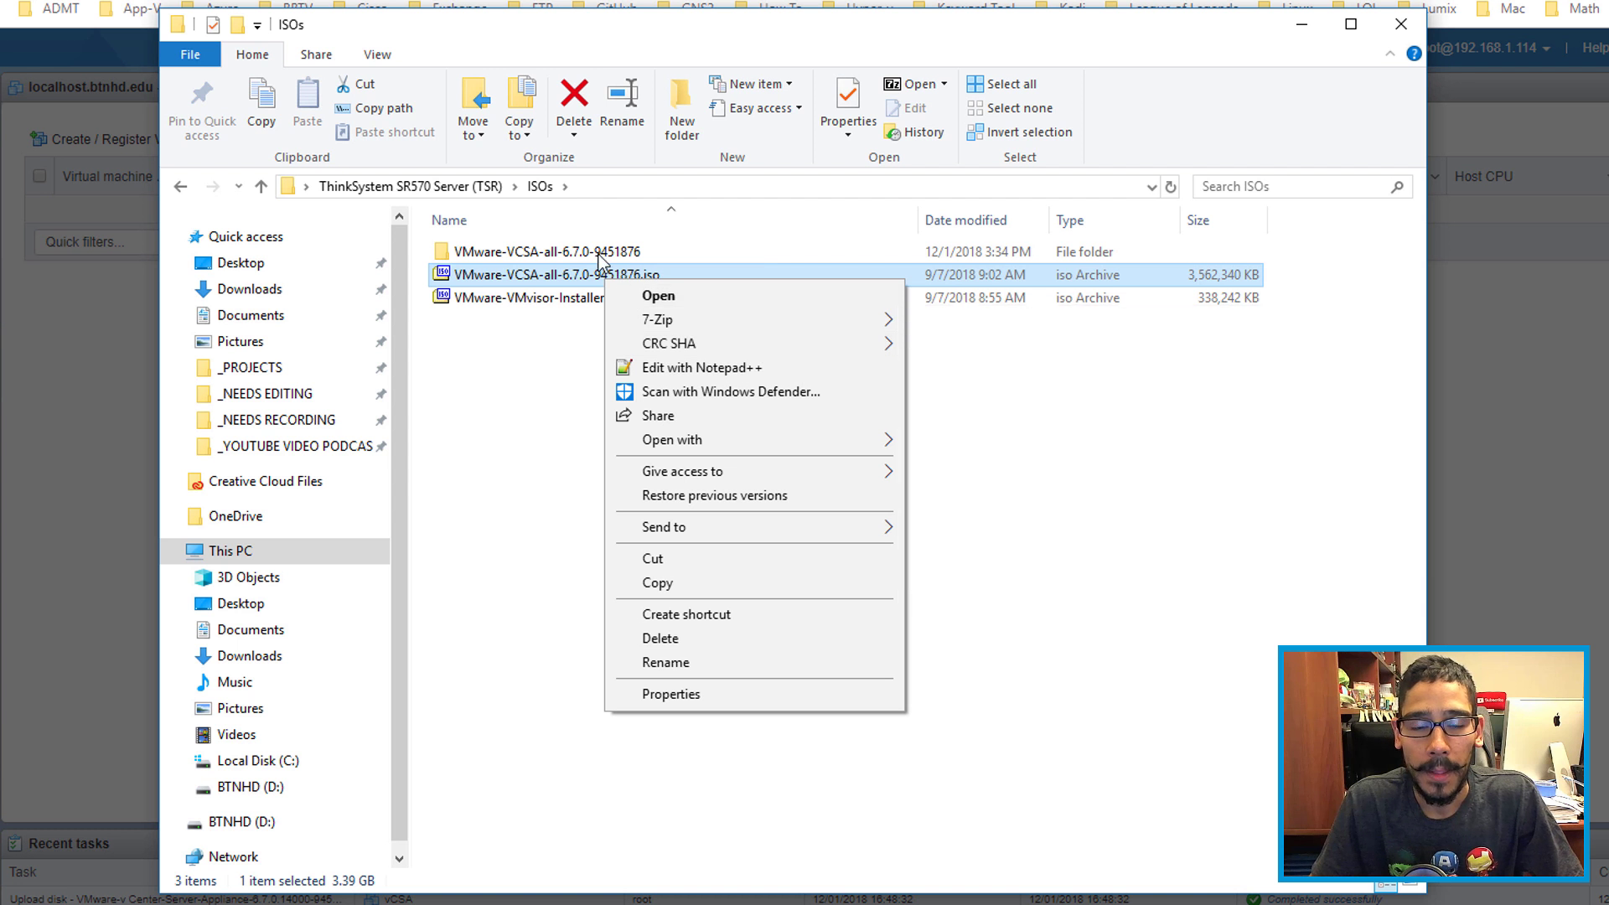
double_click(506, 253)
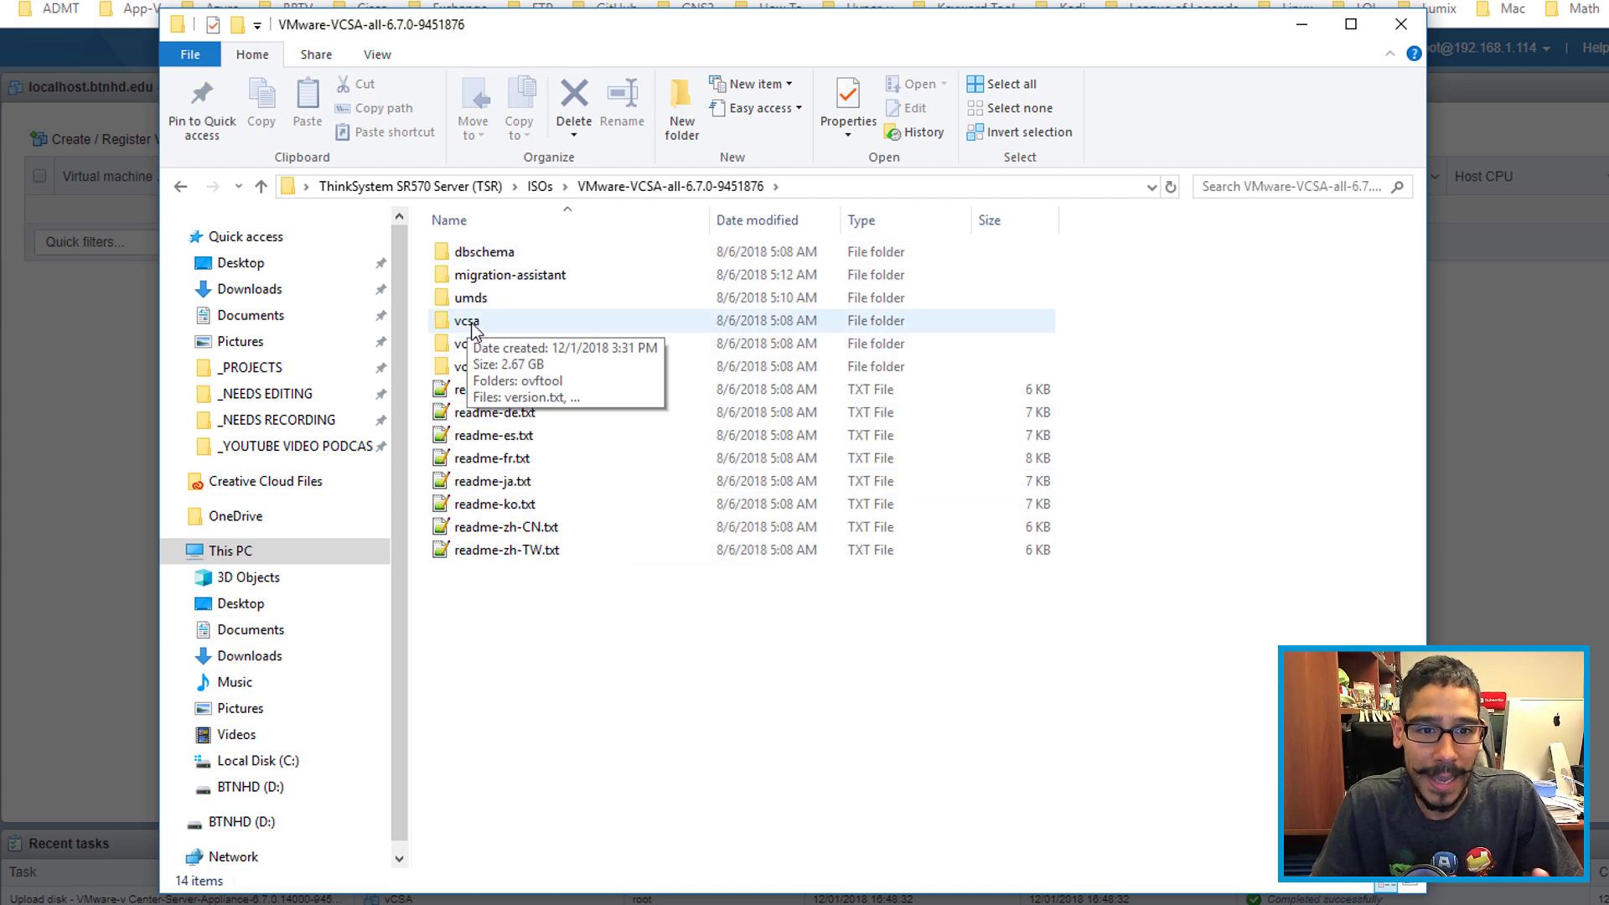
double_click(469, 323)
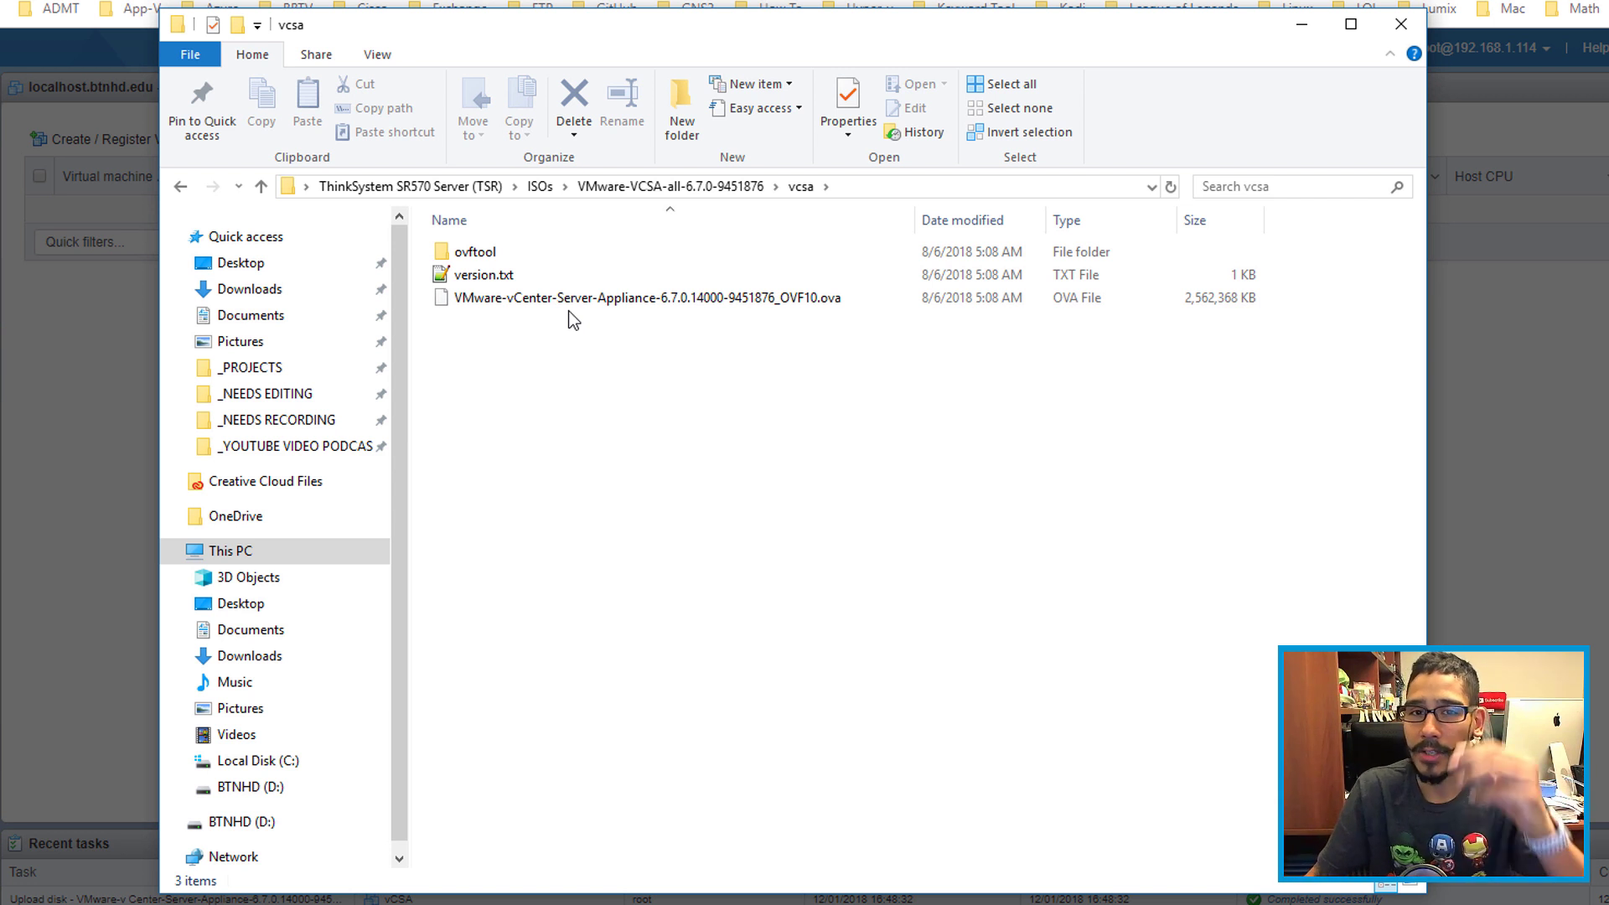
left_click(540, 187)
Step: Close Explorer, reattach the vCenter Server Appliance OVA, and advance to Select storage
left_click(1401, 24)
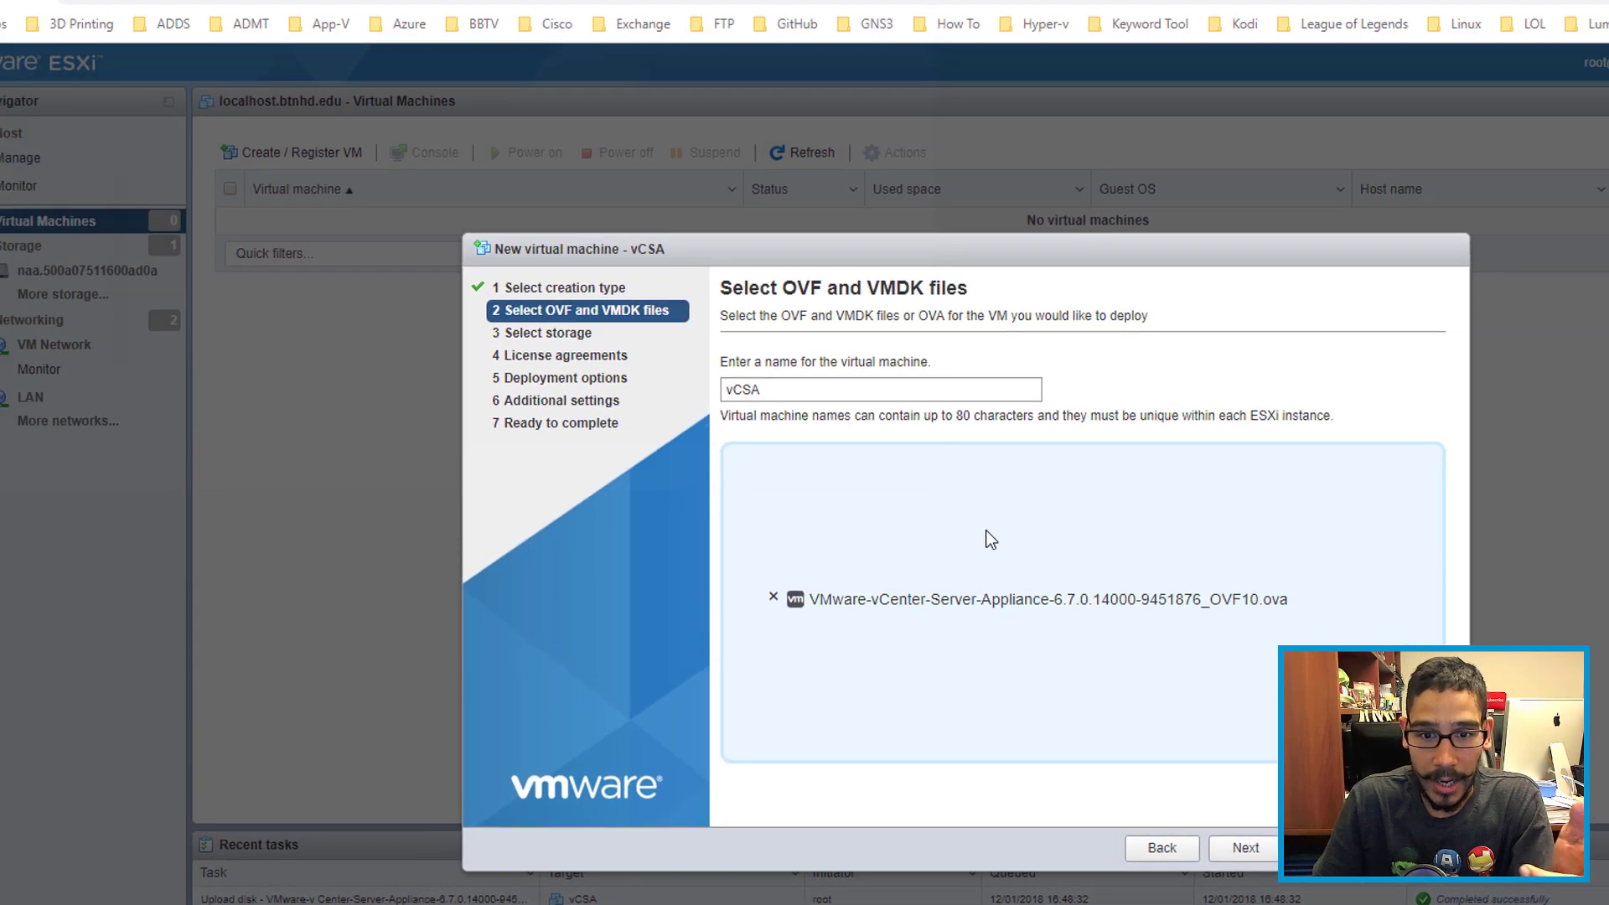
left_click(808, 432)
left_click(491, 159)
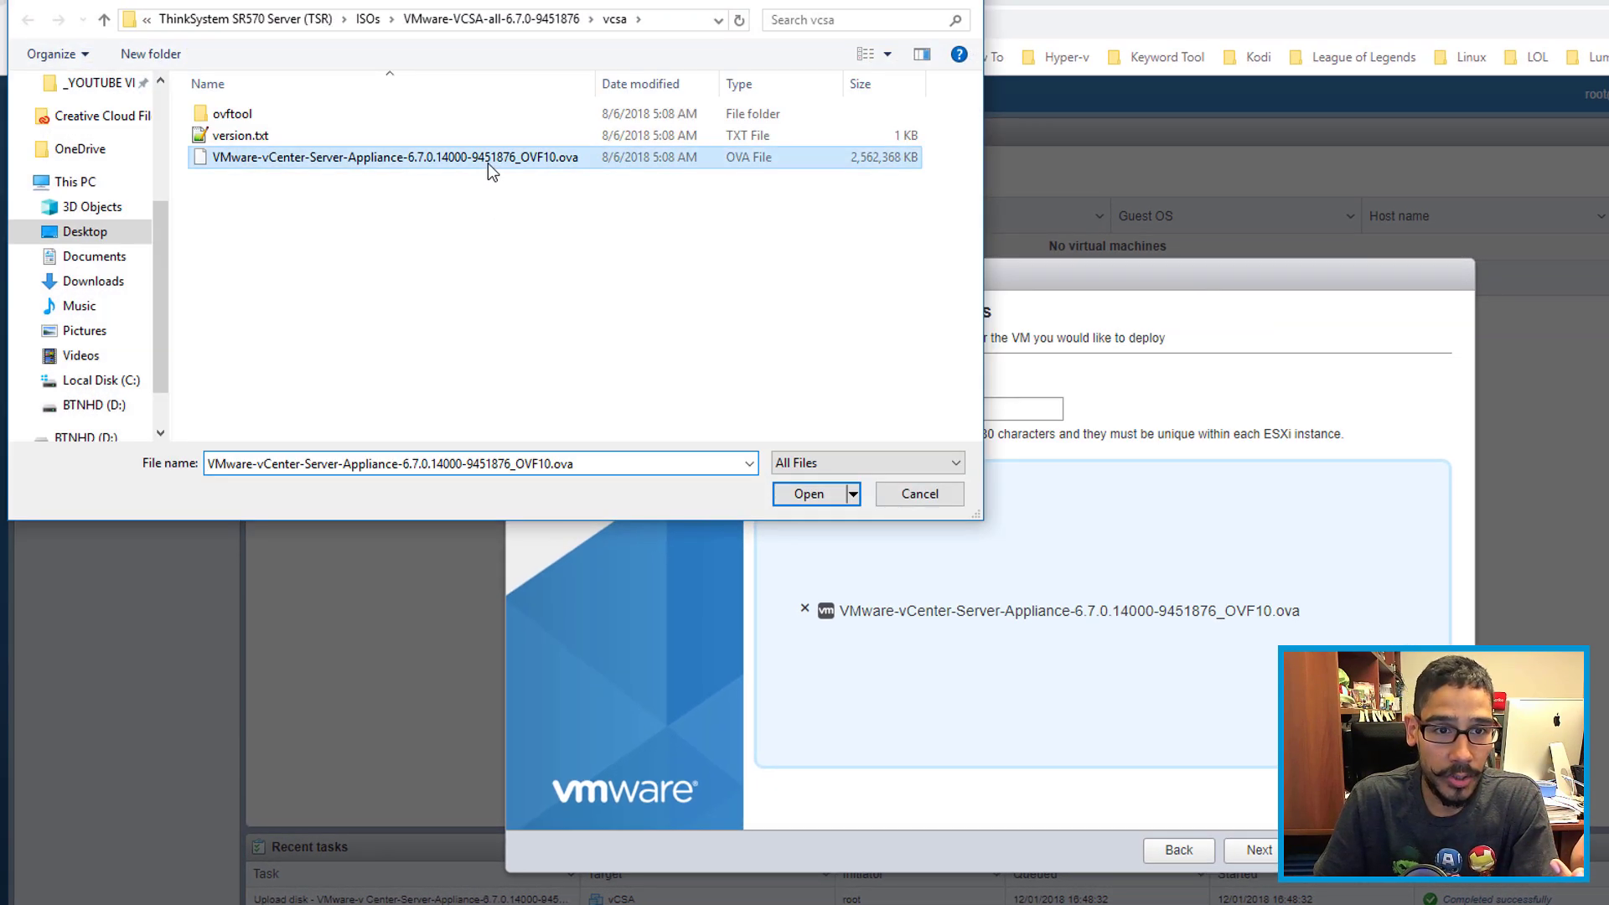
left_click(810, 497)
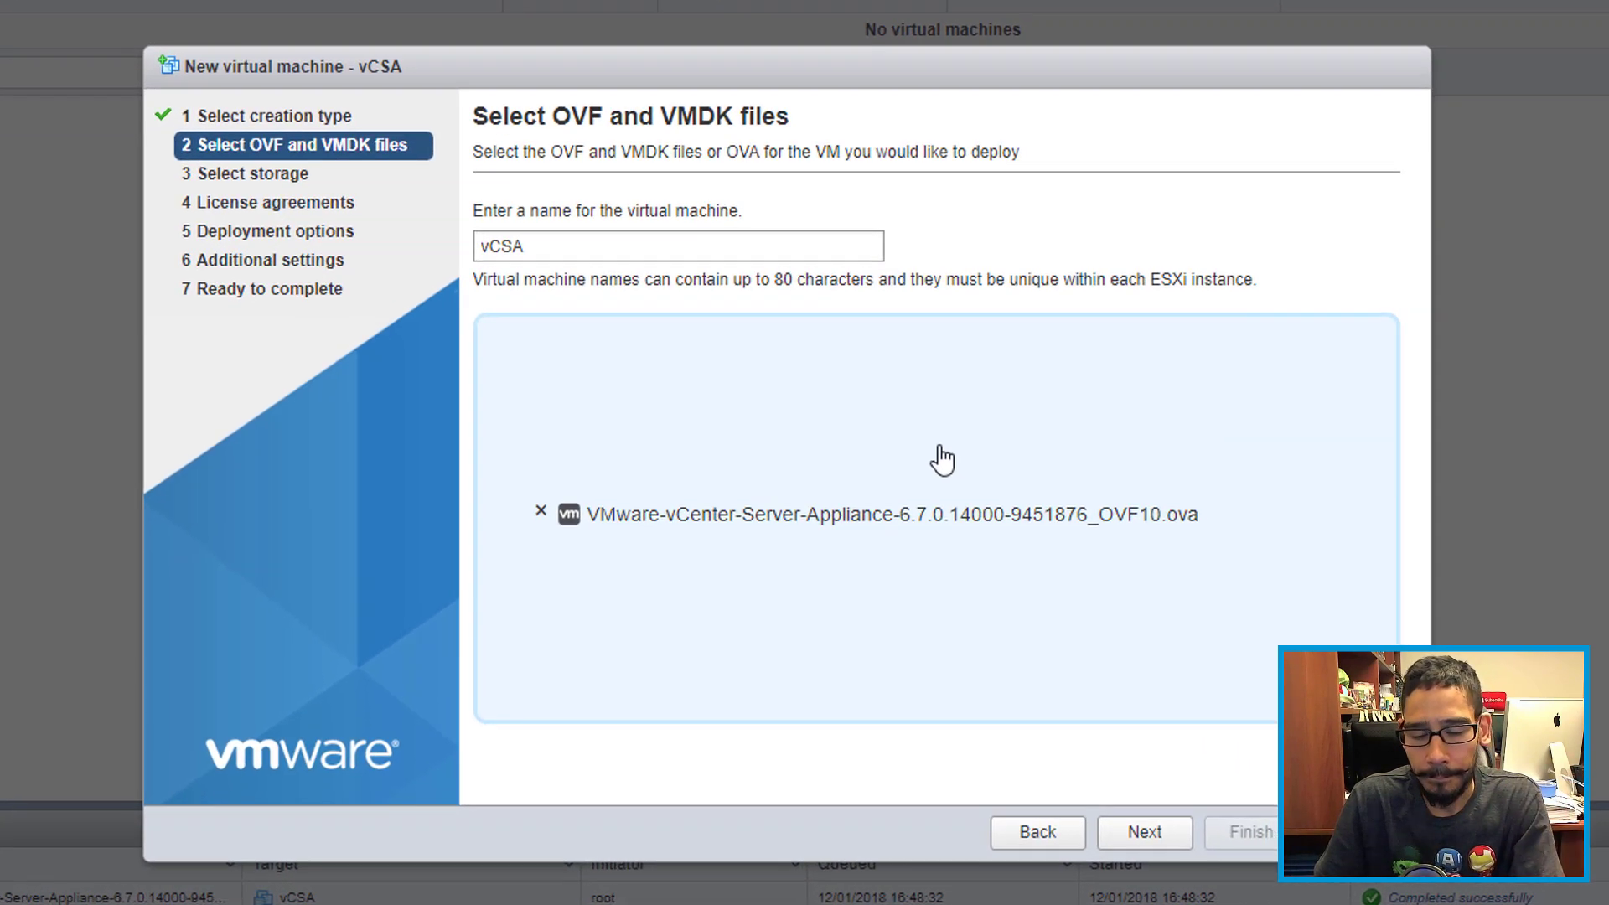
left_click(1140, 834)
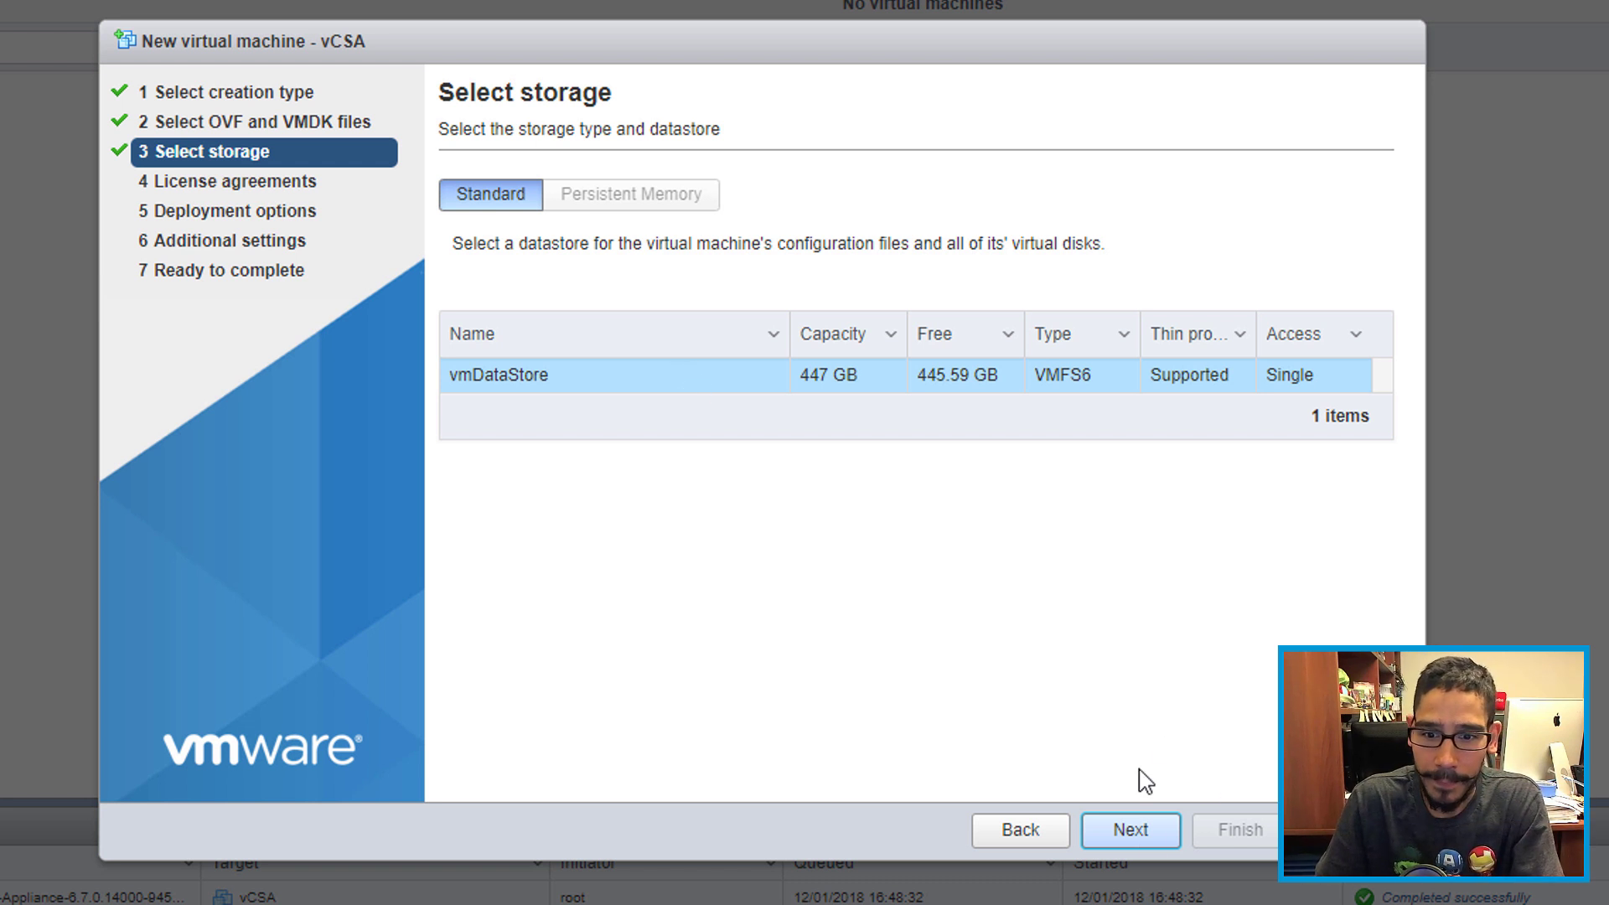
Step: Accept vmDataStore and the license terms, keeping the Tiny embedded-PSC, LAN and thin-disk defaults
left_click(1144, 832)
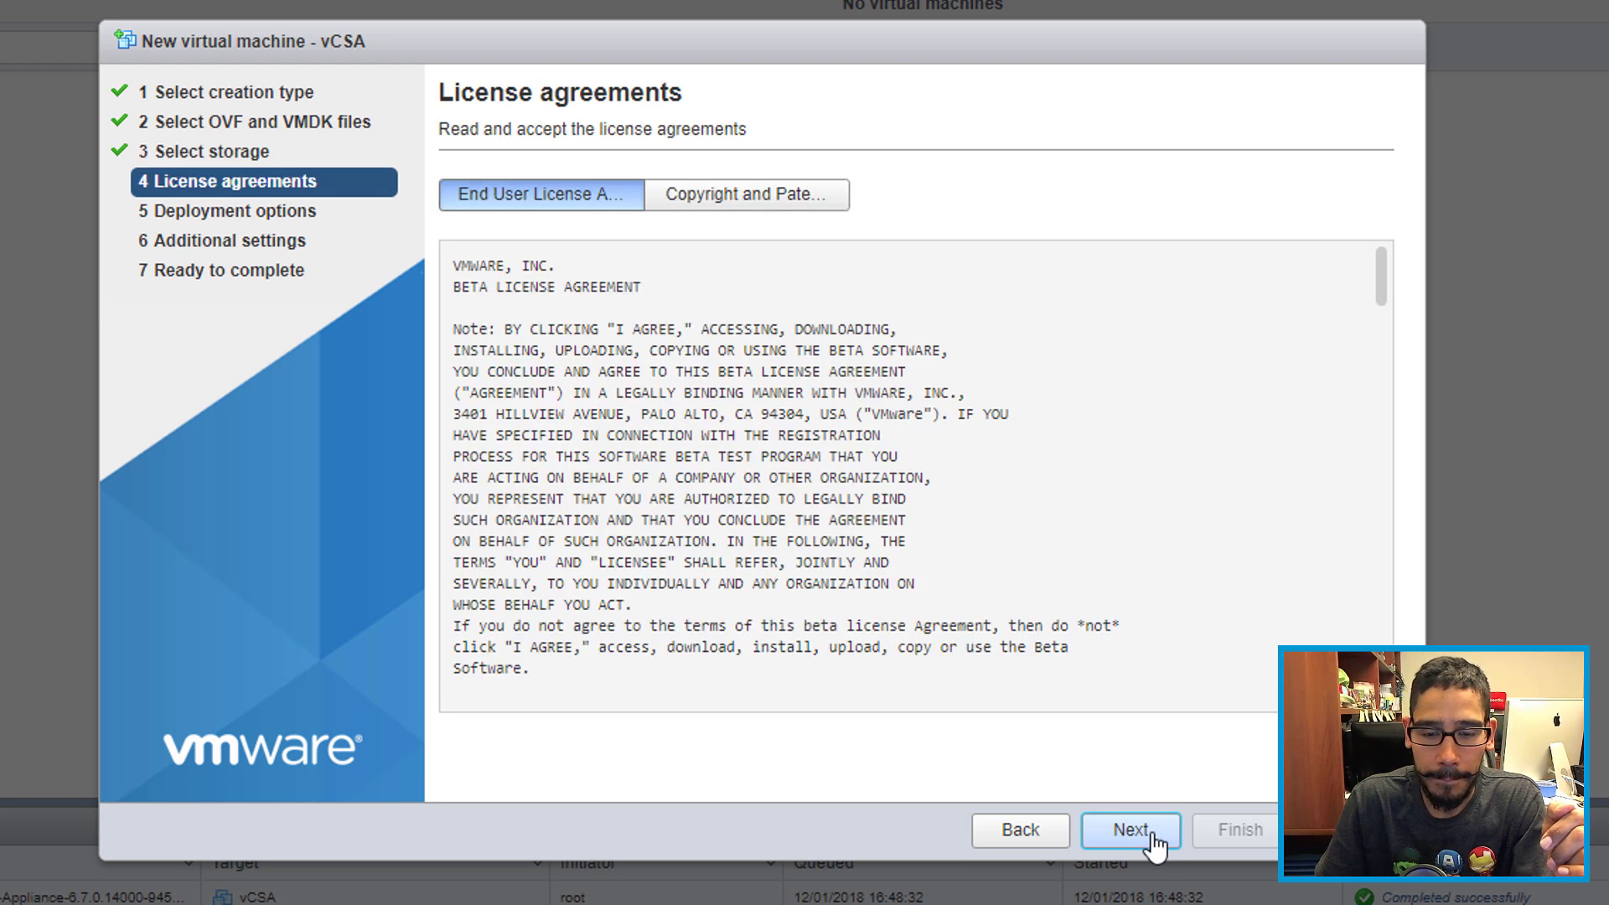
left_click(746, 194)
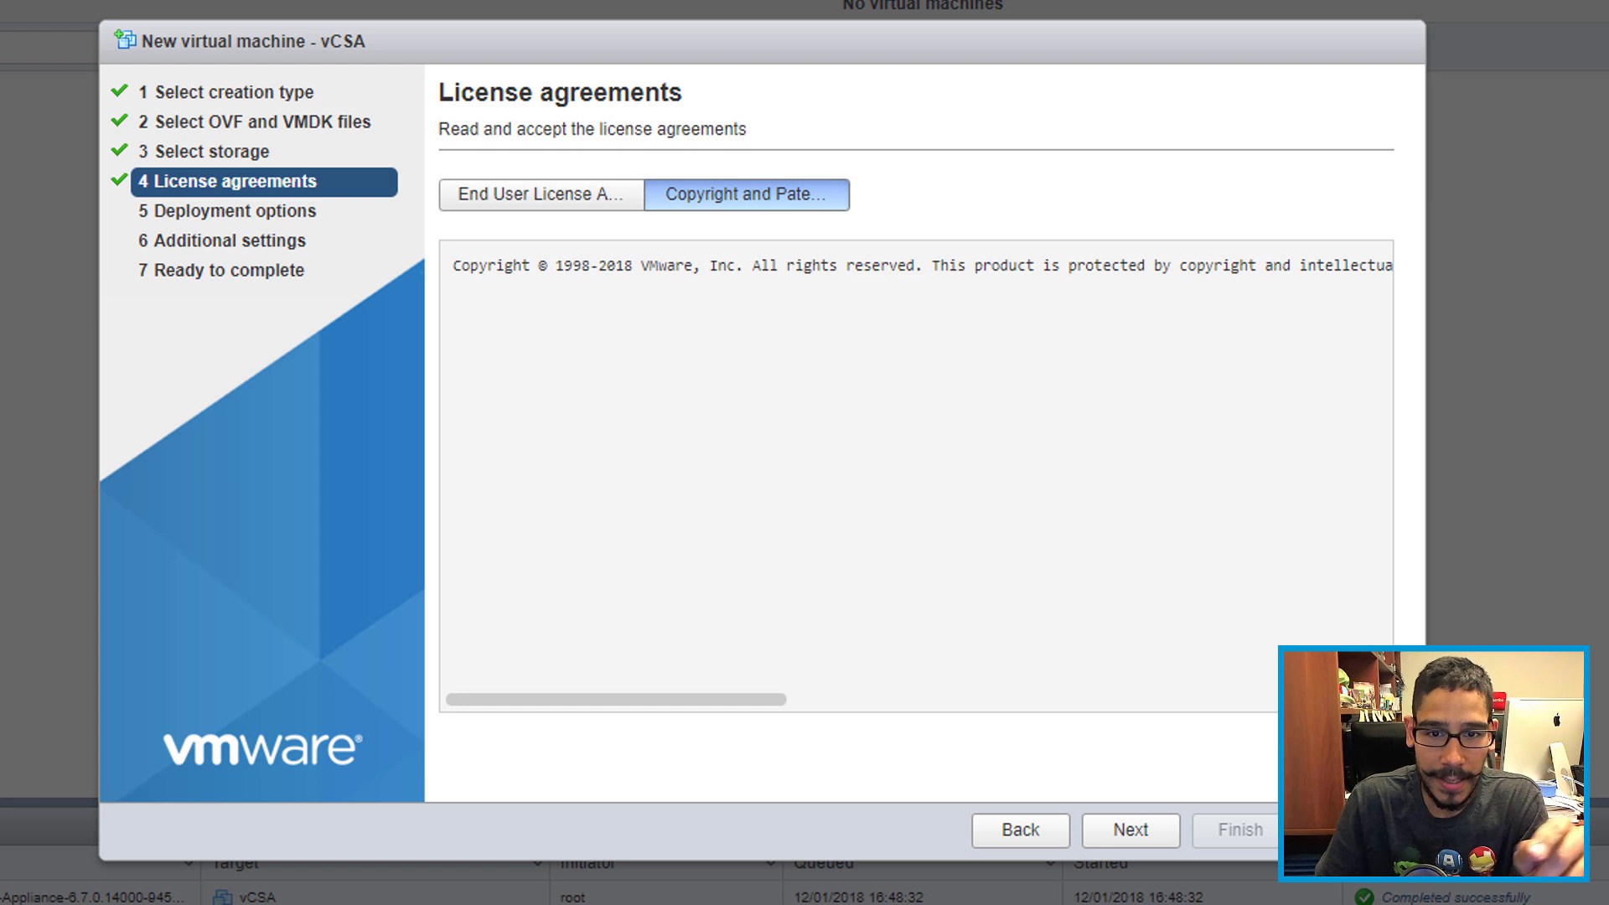
left_click(1133, 830)
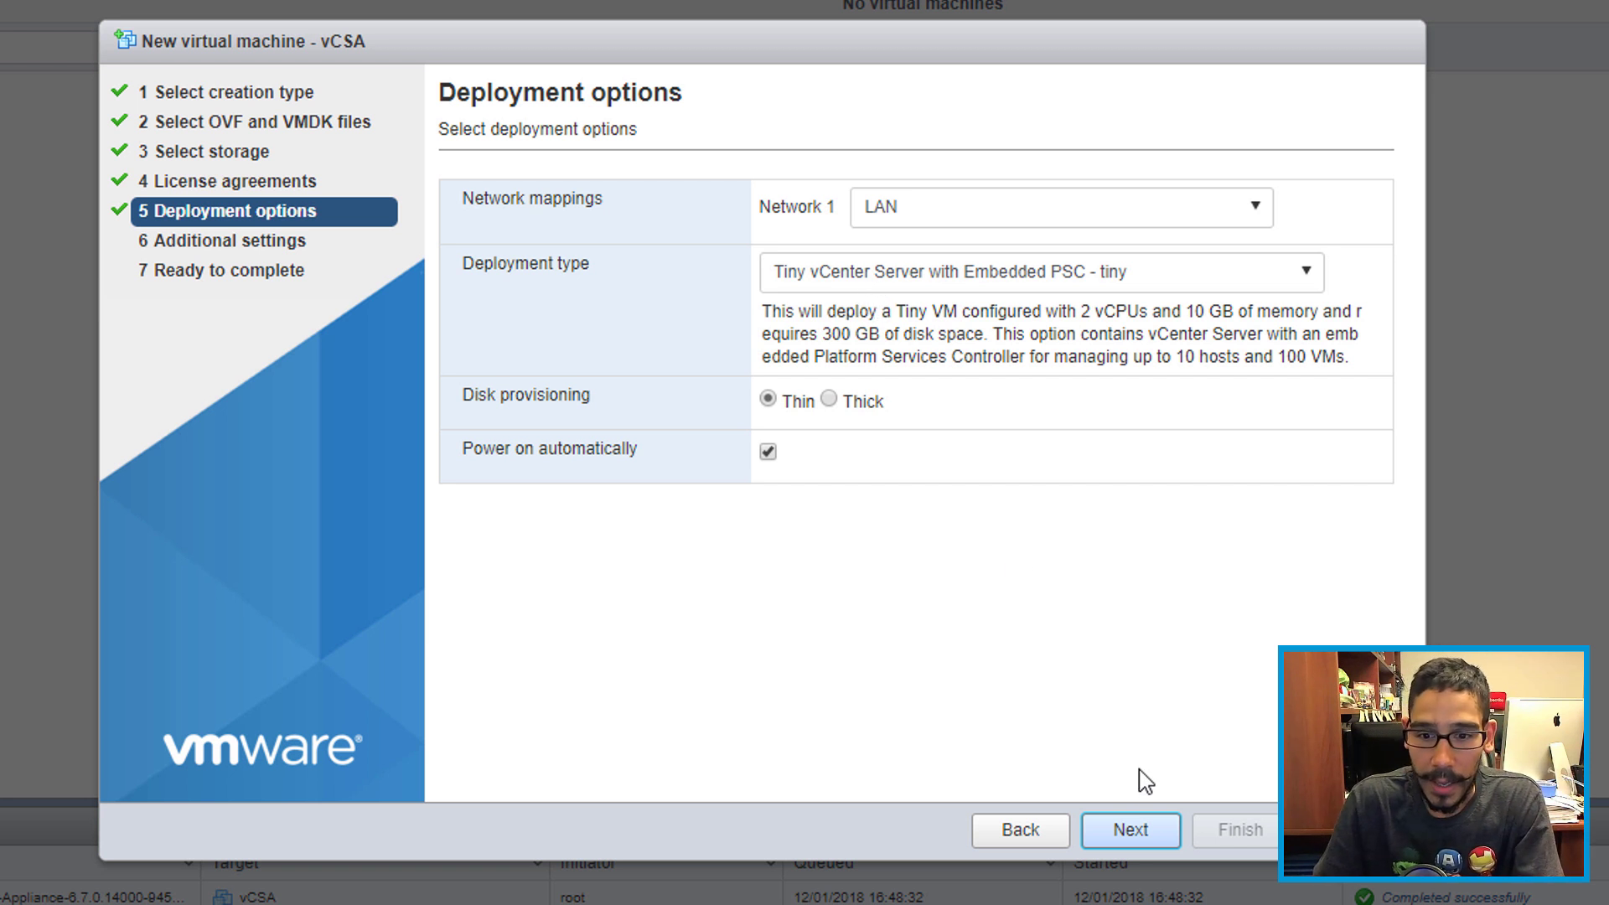
left_click(1132, 833)
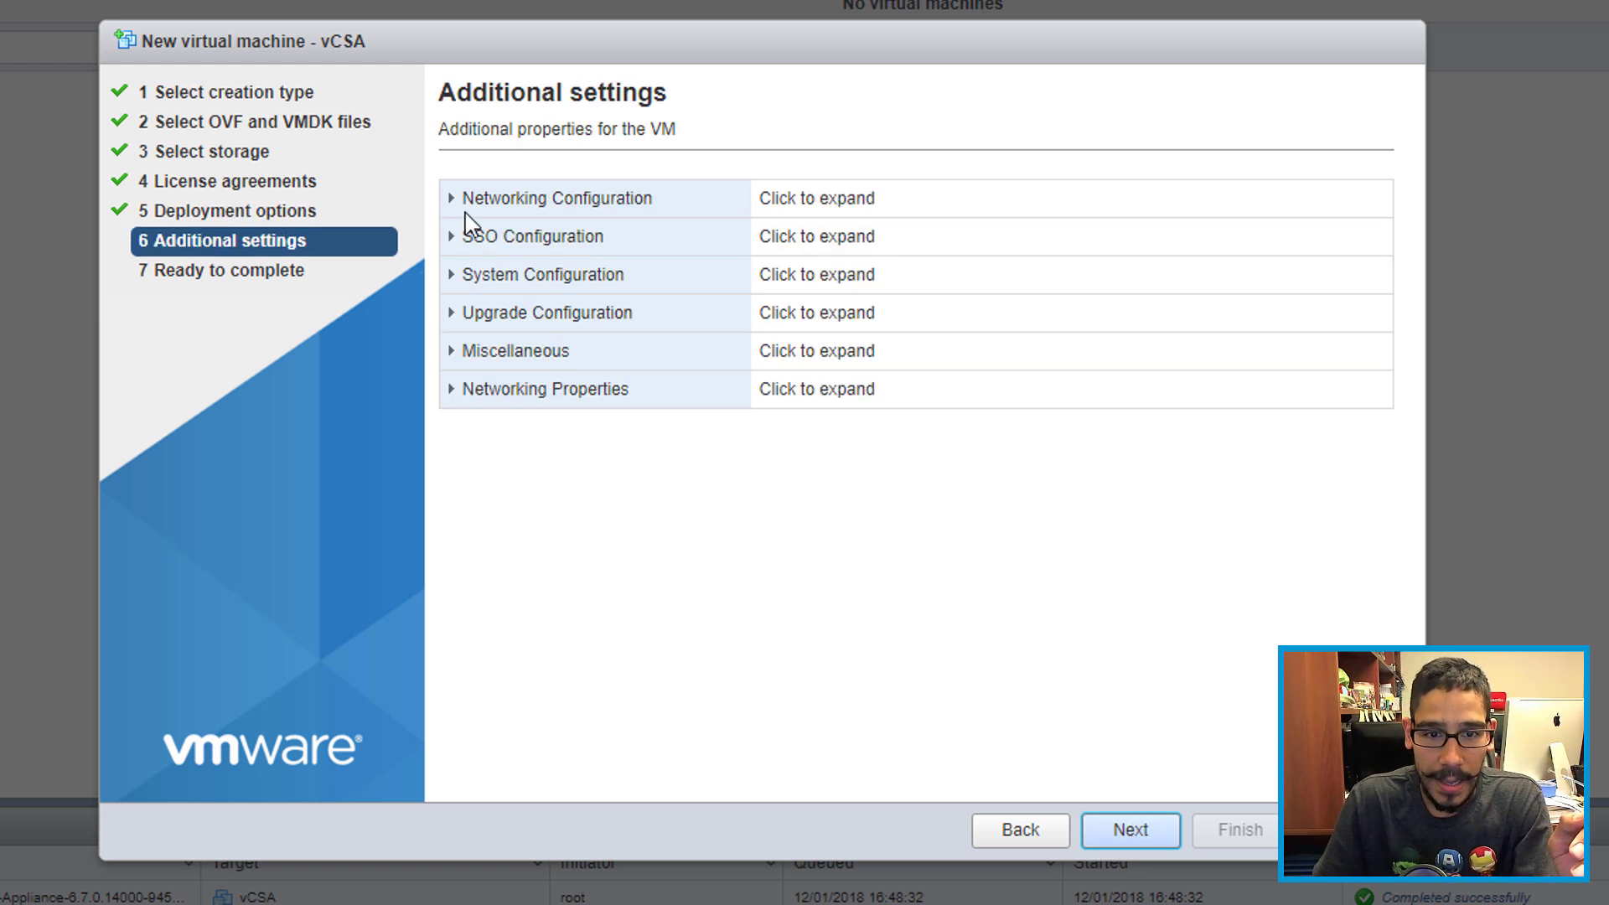
Step: Set the vCSA network to IPv4, static mode, with host IP 192.168.1.120
left_click(460, 210)
mouse_move(1379, 244)
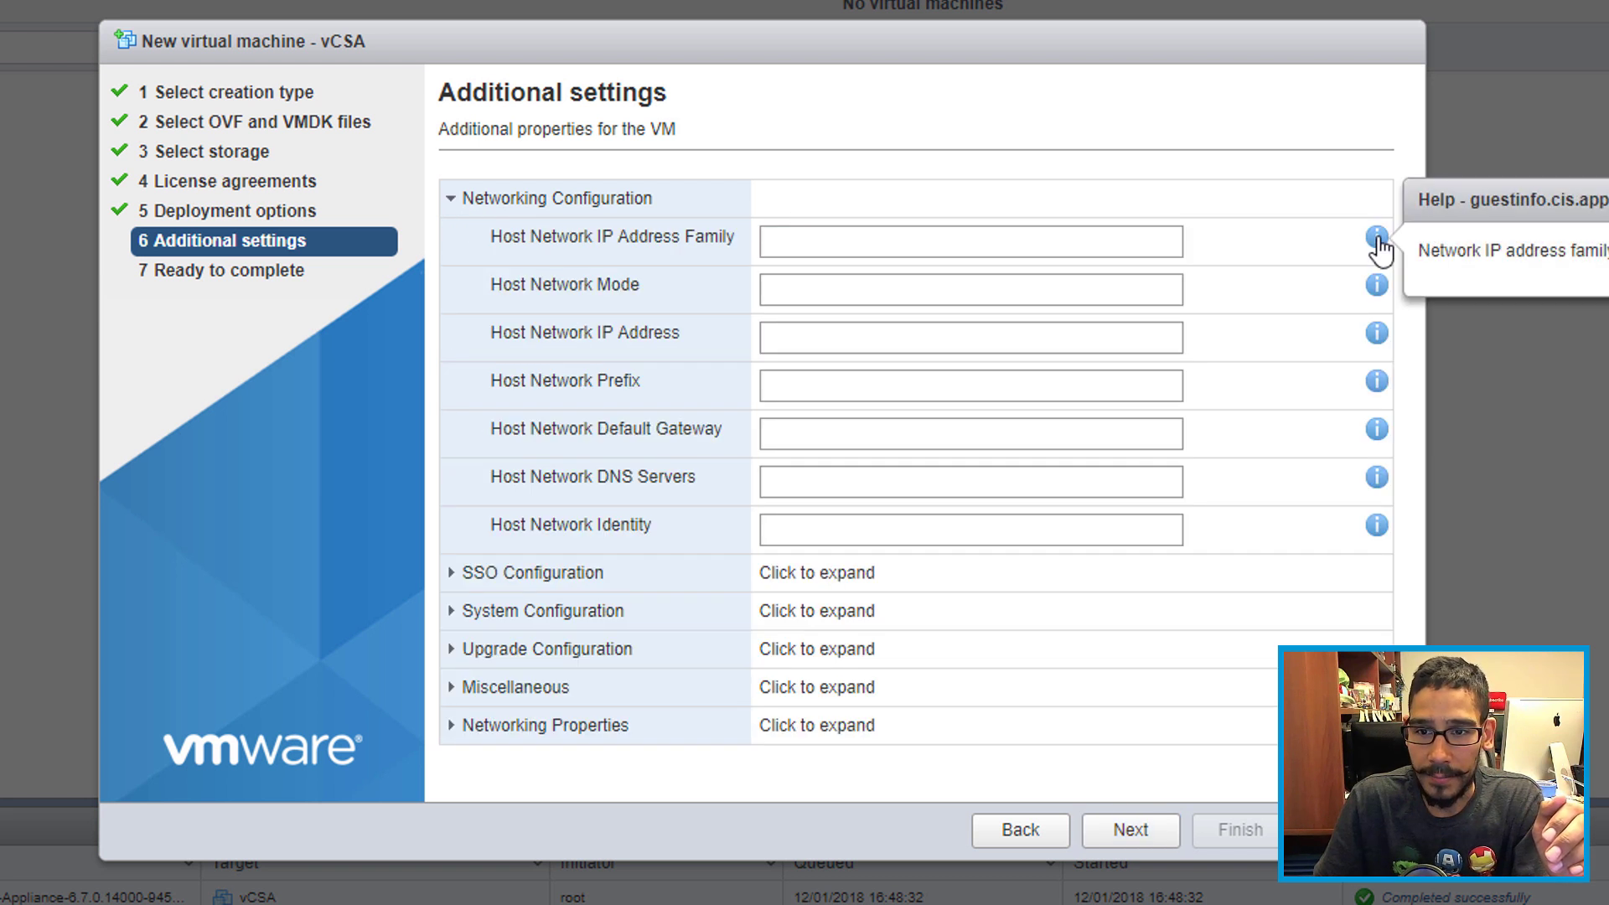
left_click(968, 241)
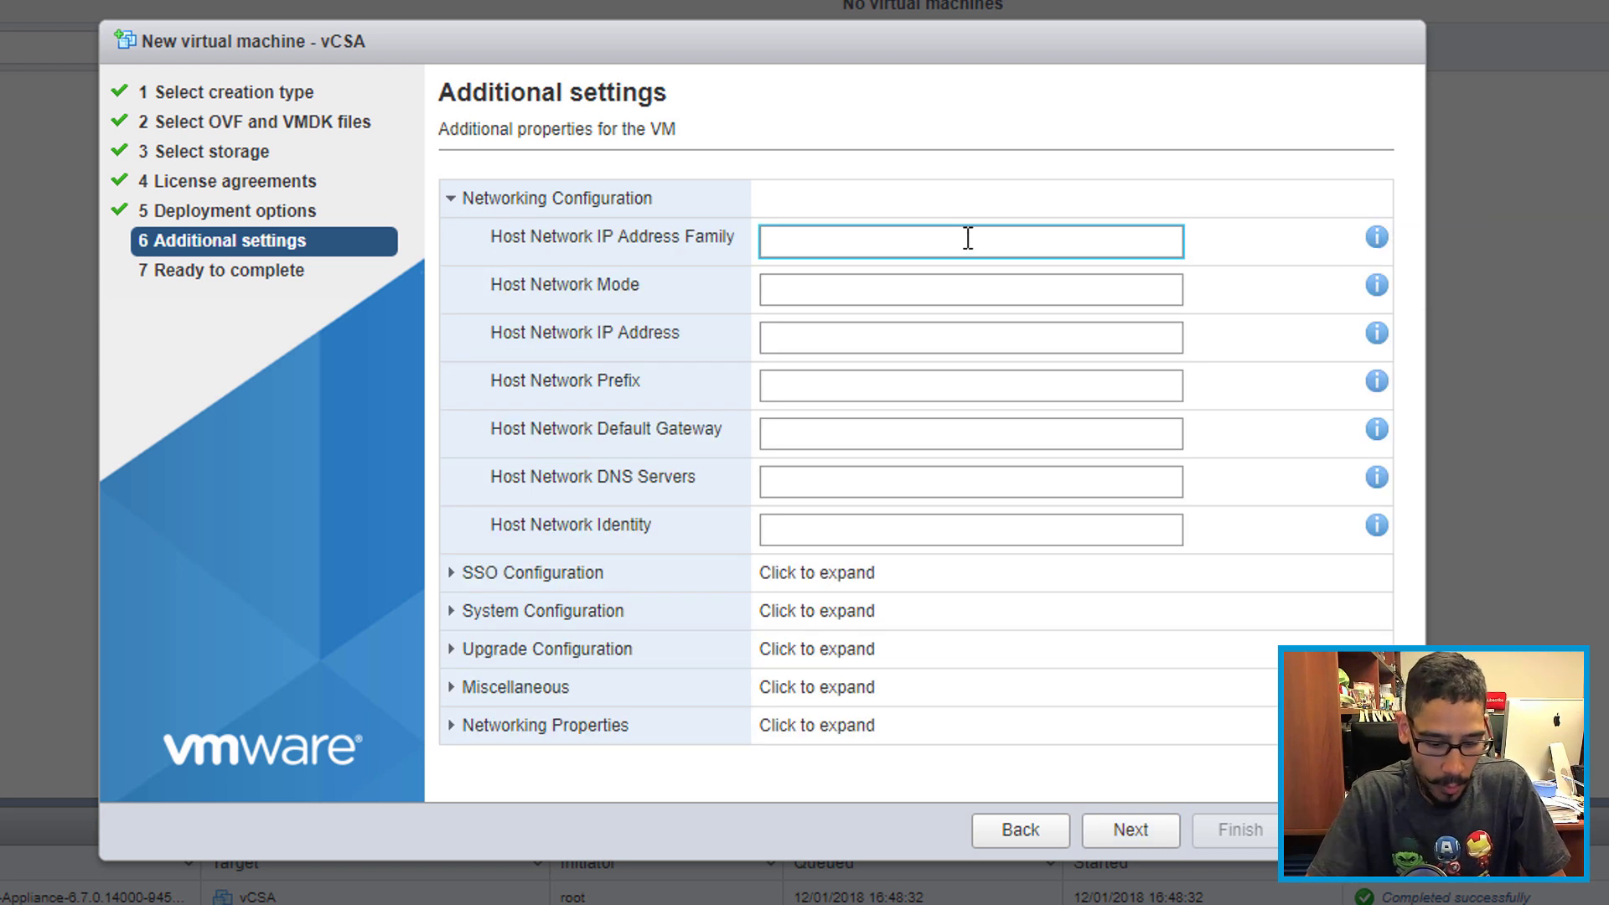
type("ipv4")
key("Tab")
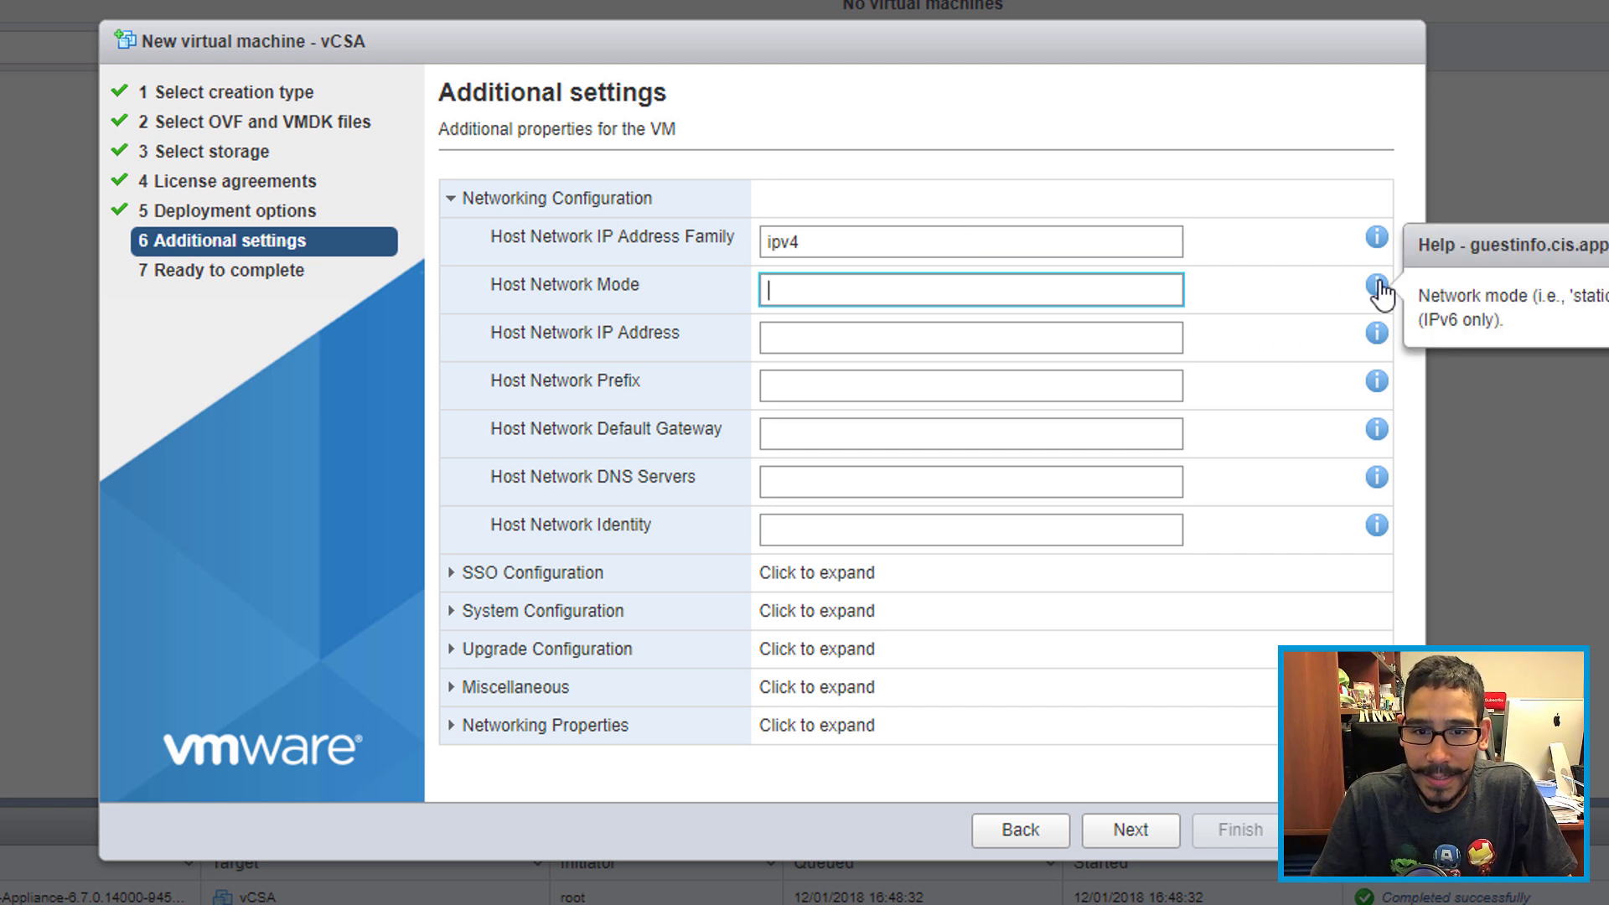
type("static")
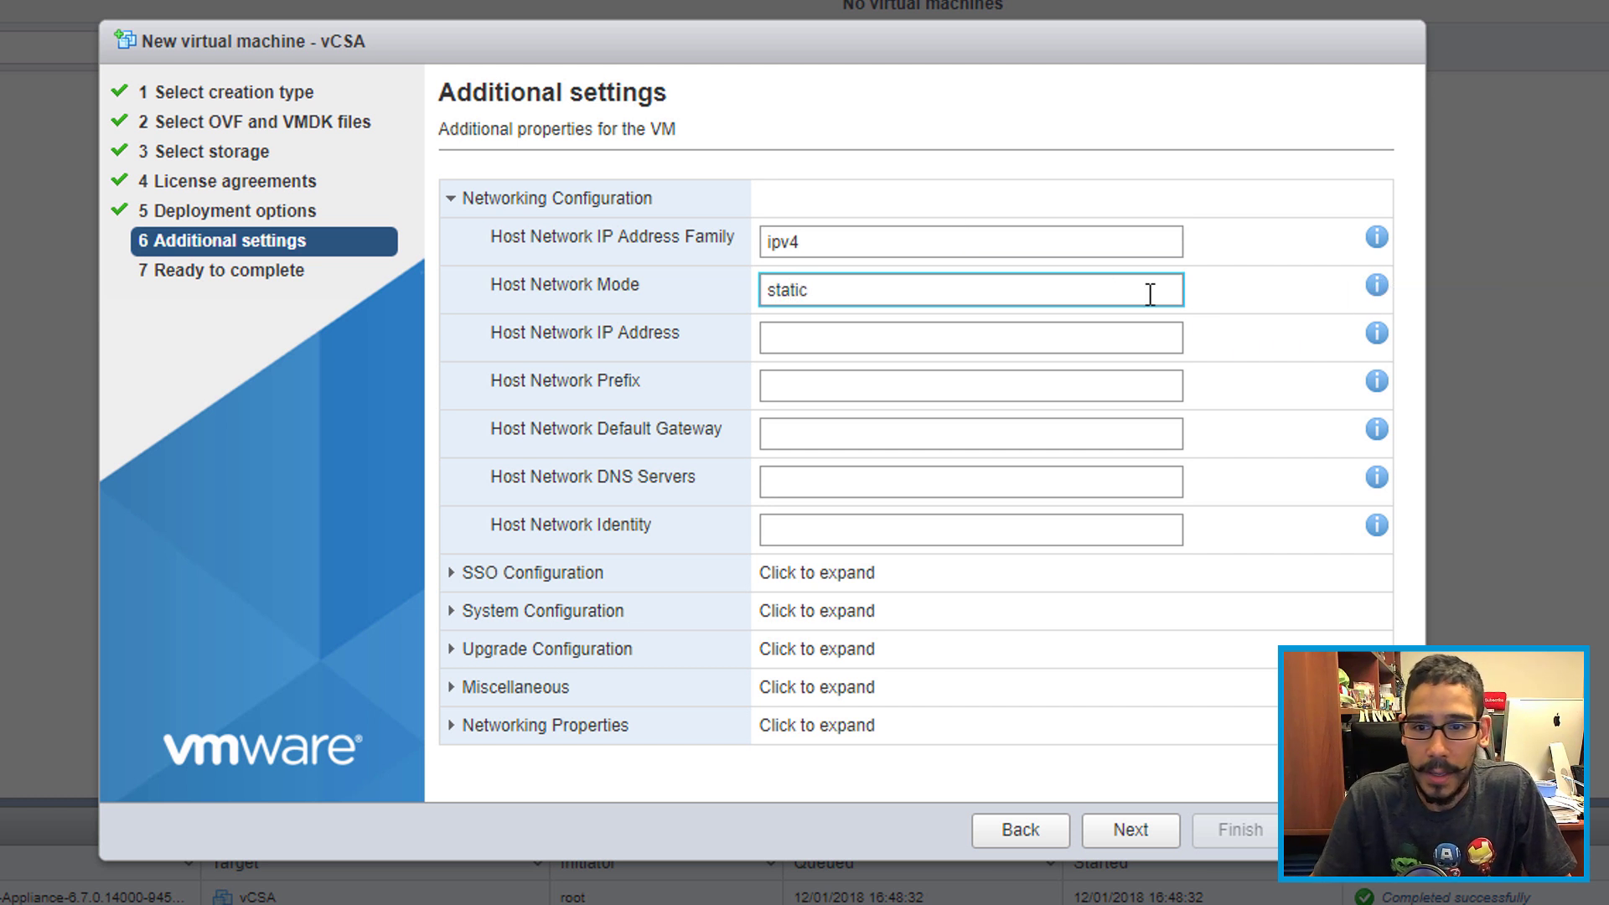
mouse_move(1377, 340)
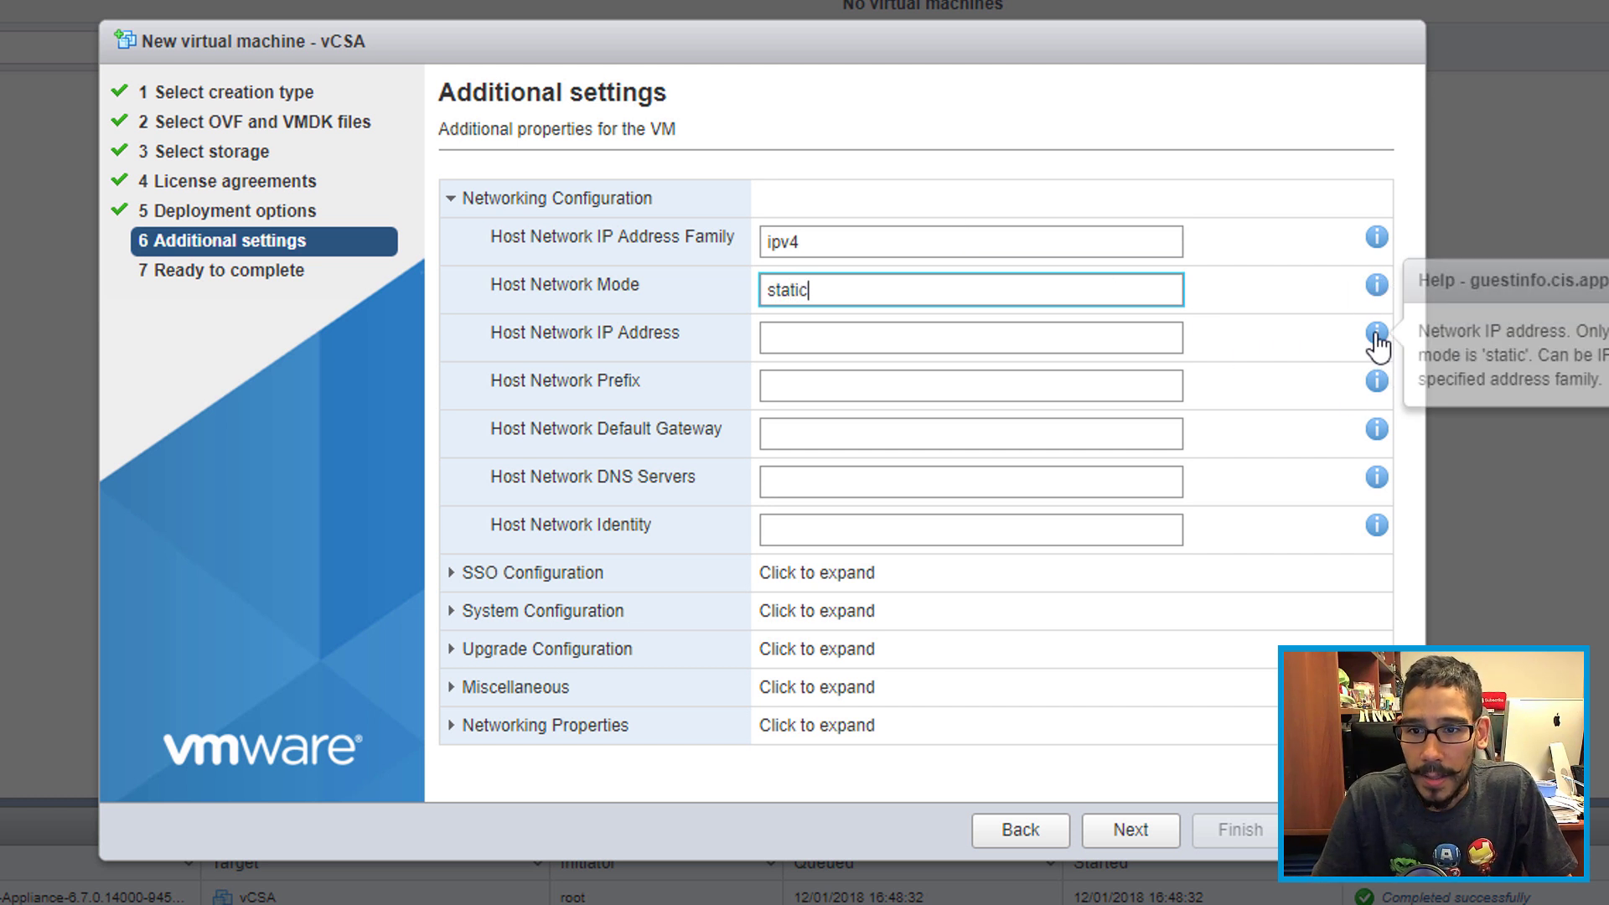
left_click(1018, 349)
type("192.1")
type("68.1.120")
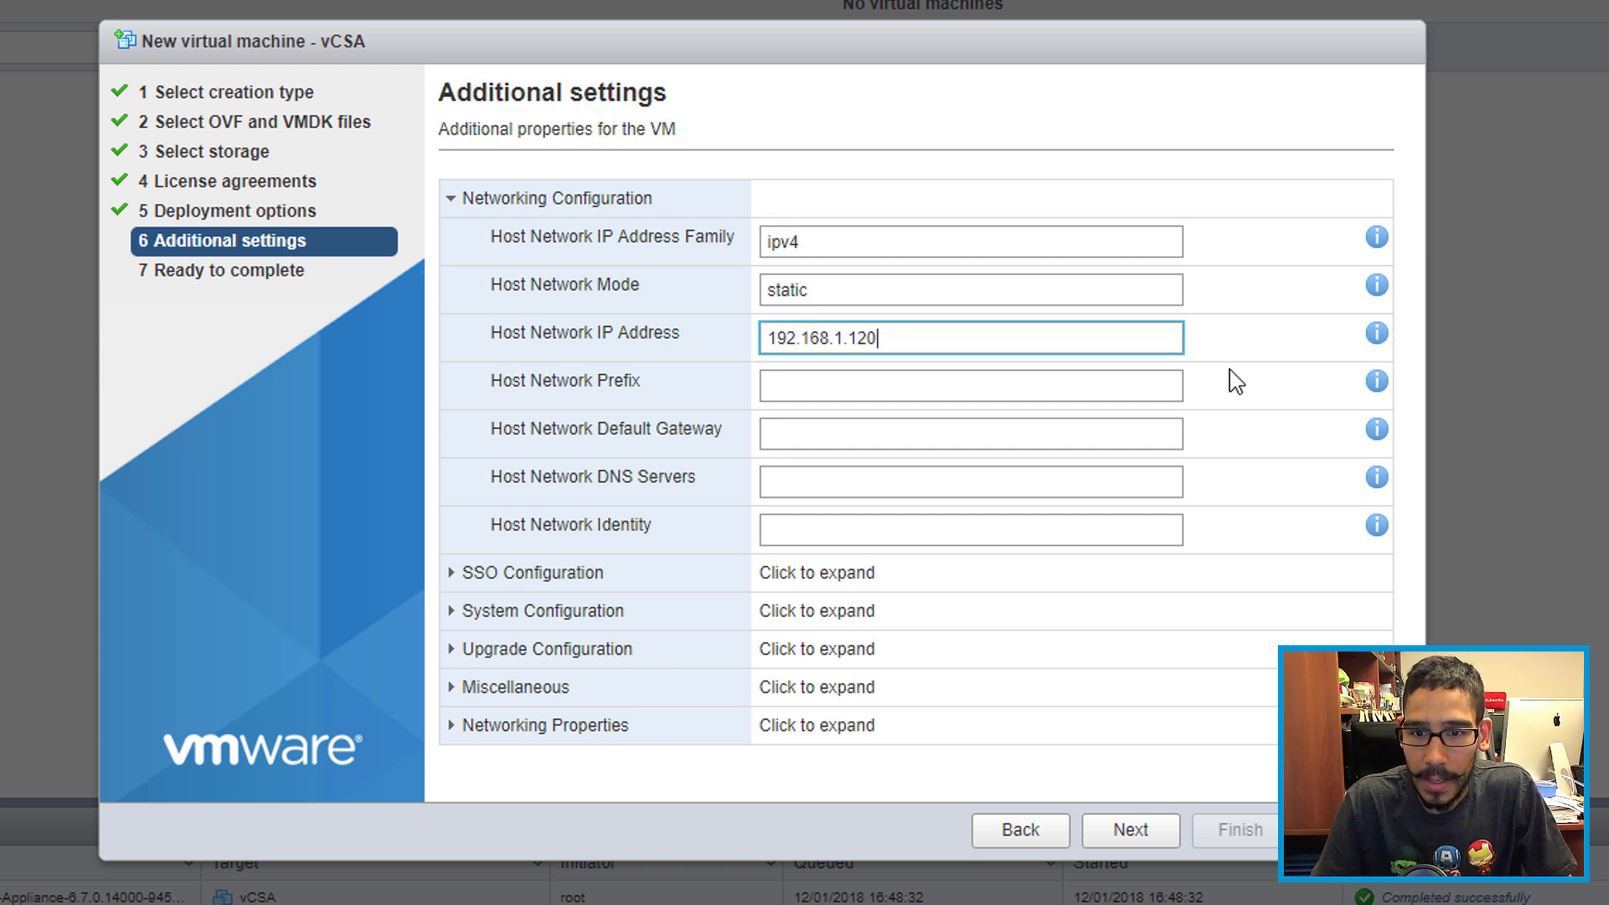
Step: Enter prefix 24, gateway 192.168.1.1, DNS 192.168.1.100 and network identity vcsa.btnhd.edu
left_click(1069, 386)
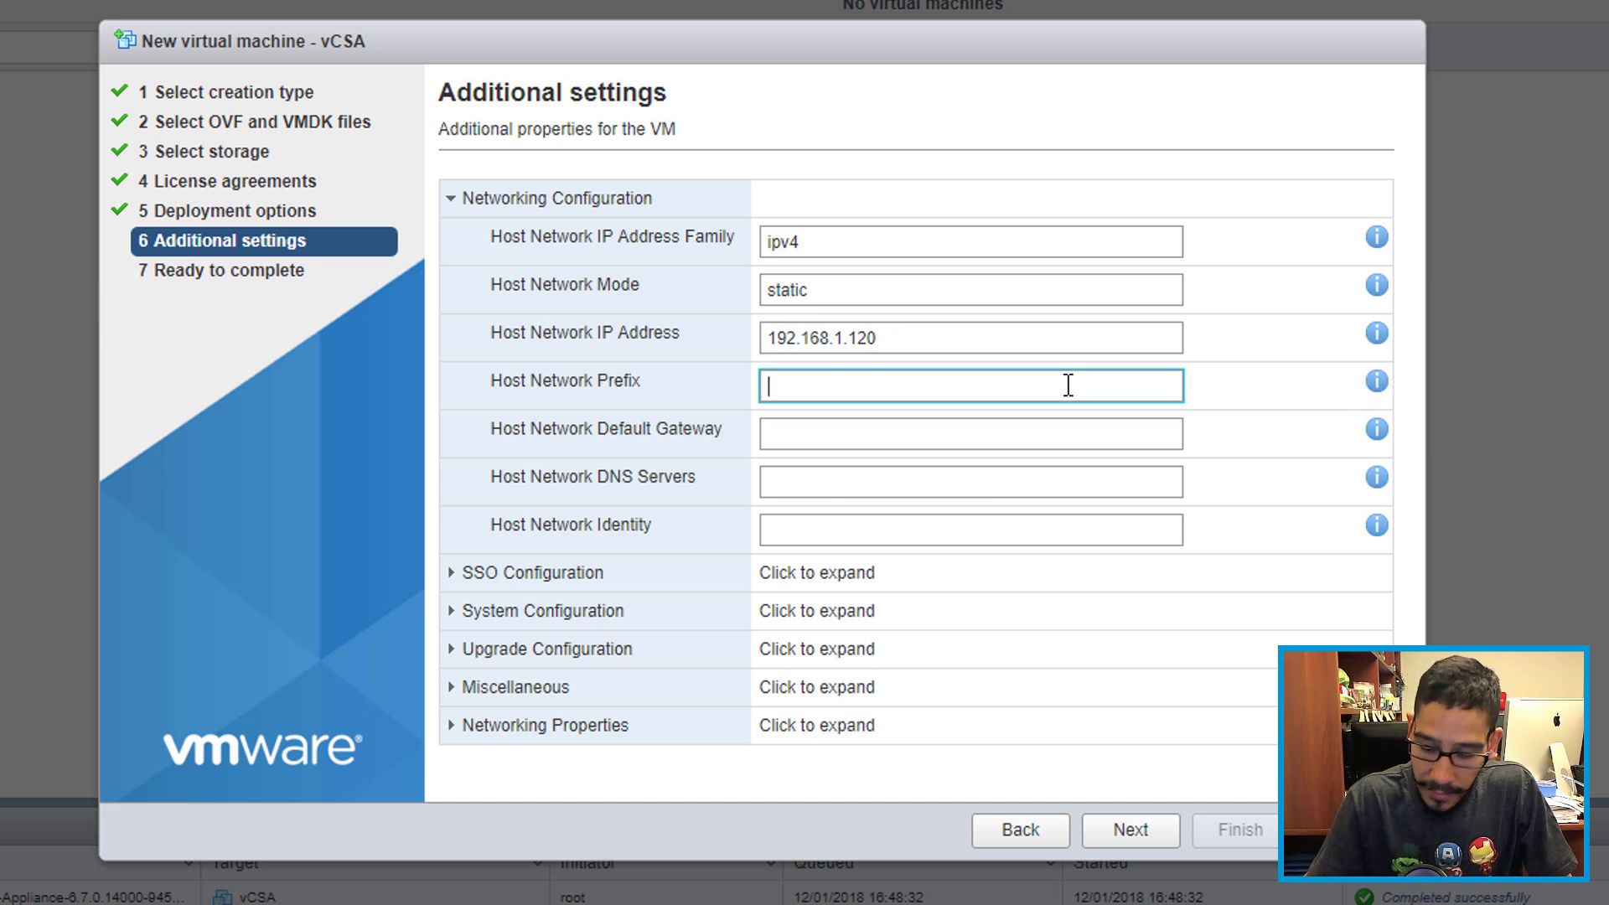
type("24")
mouse_move(1385, 440)
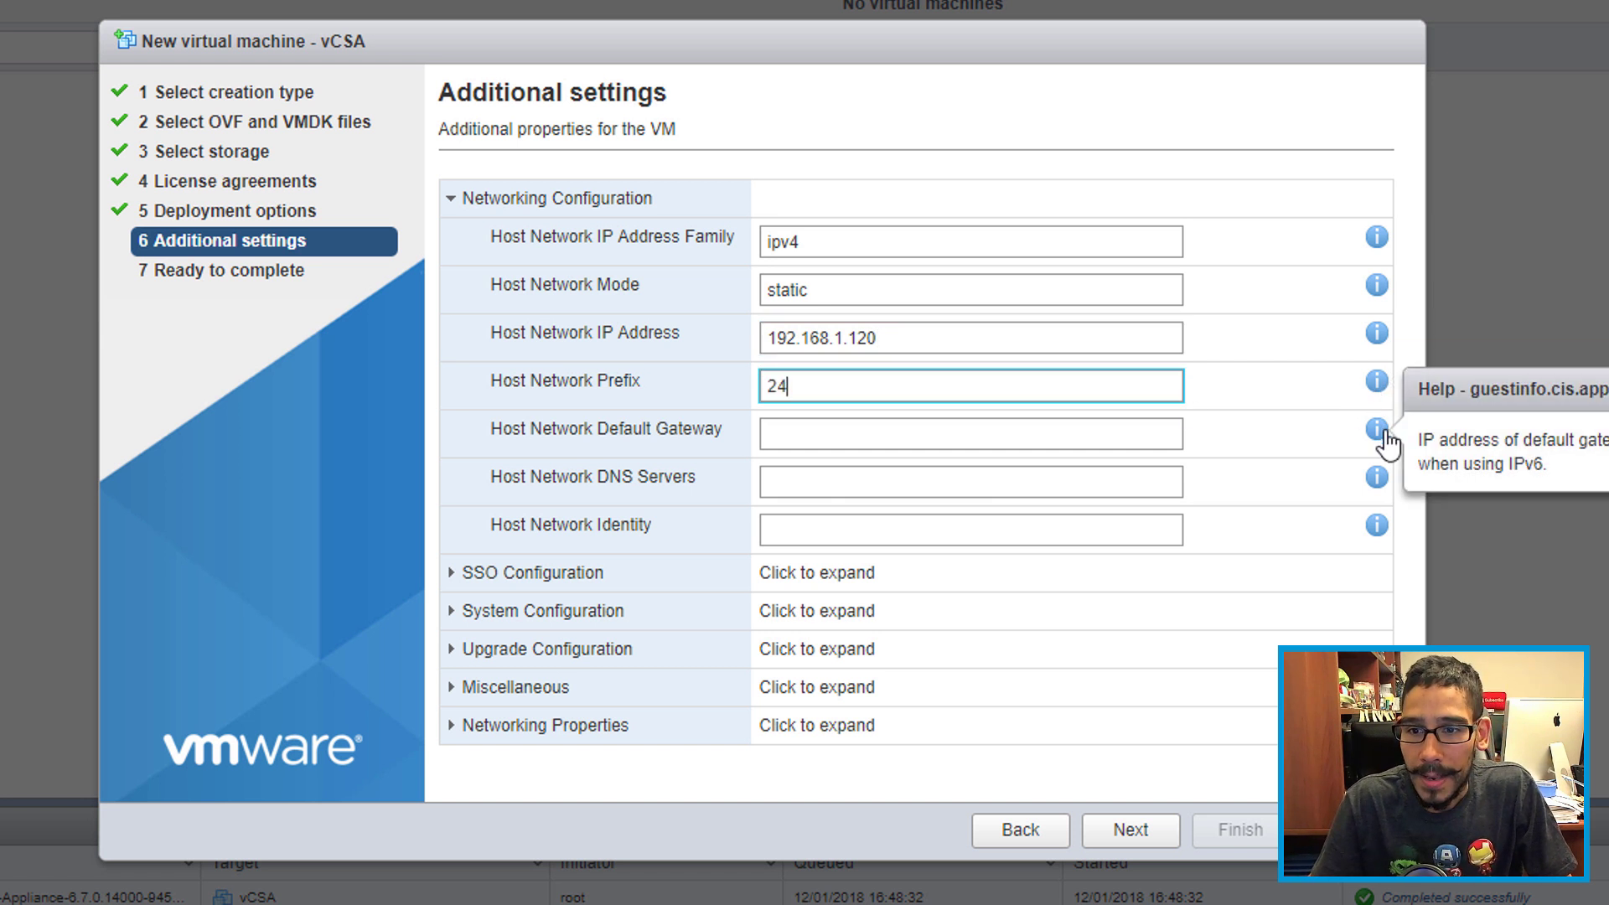
left_click(1093, 437)
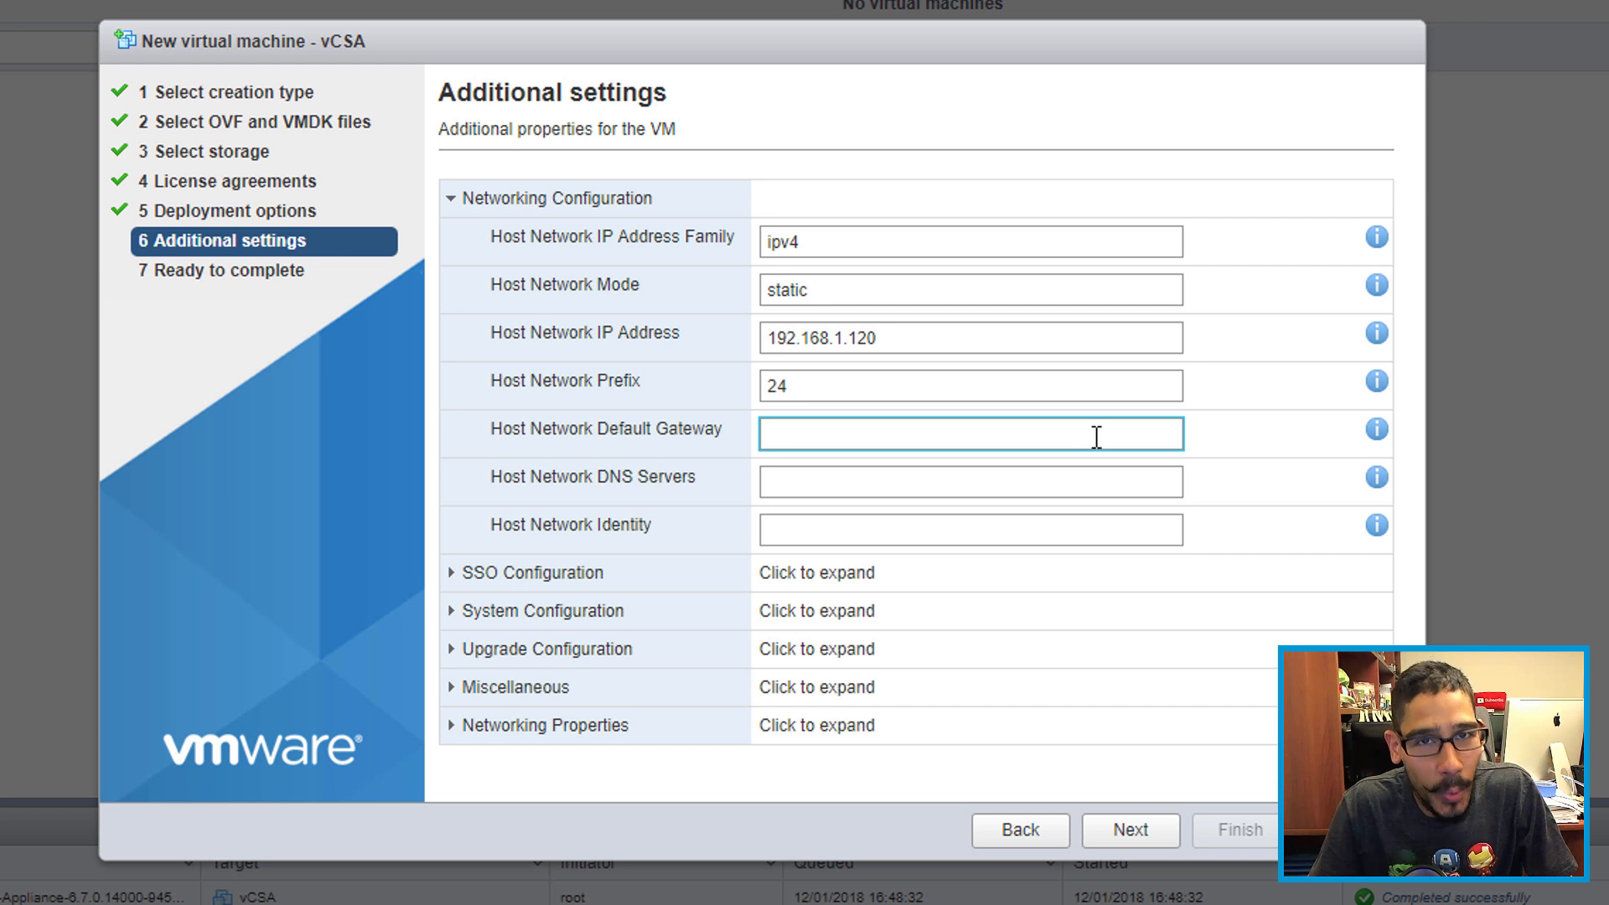
type("192.")
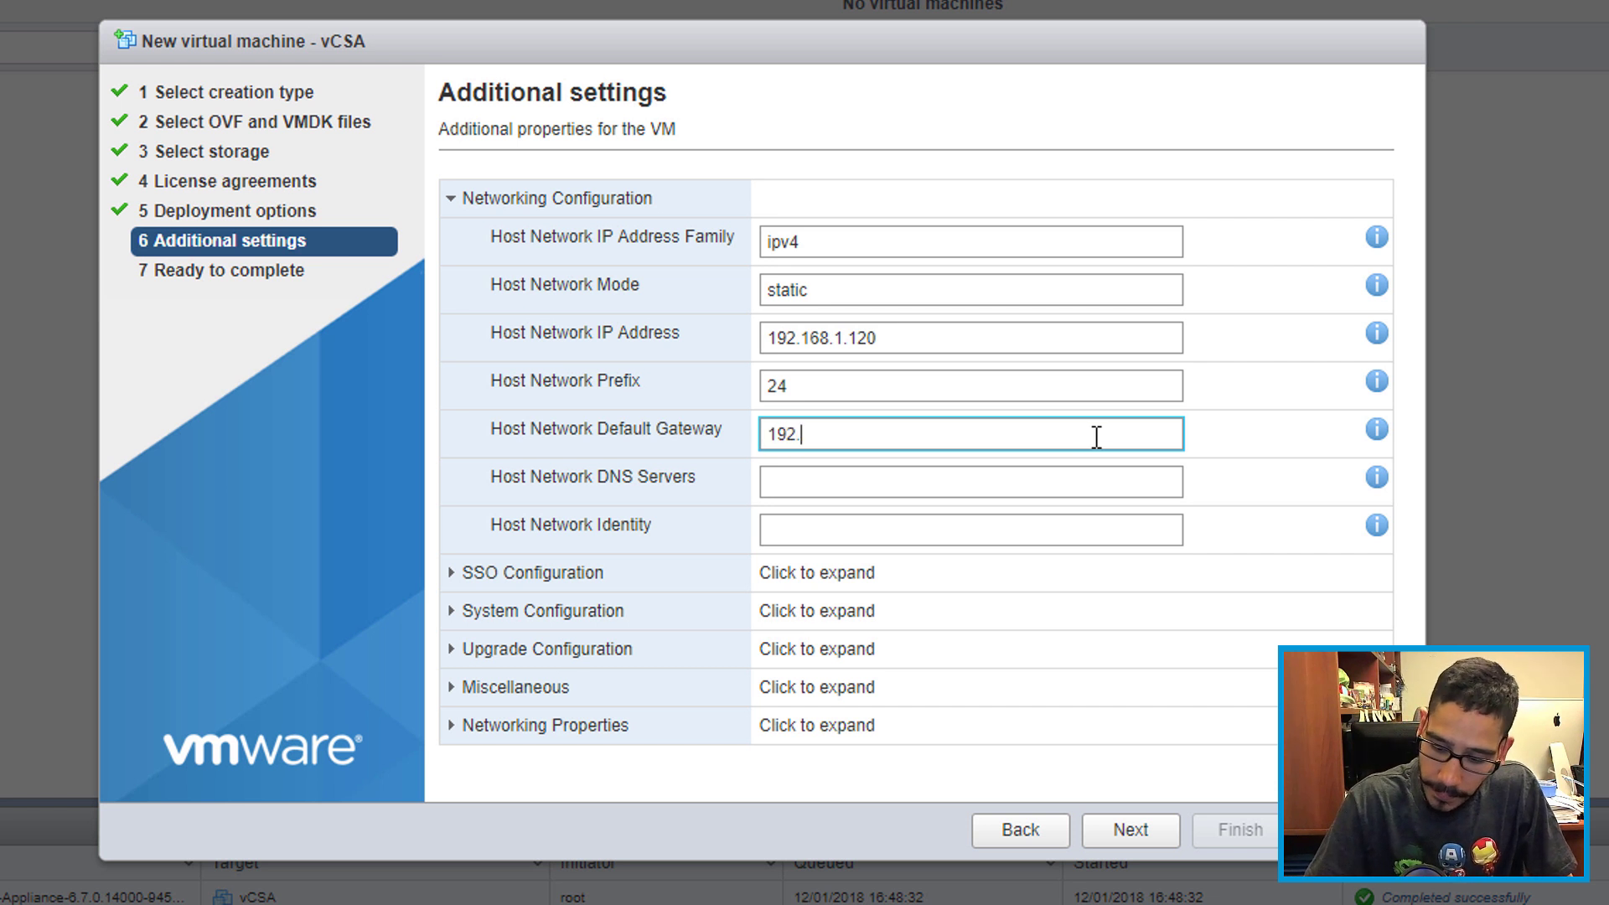
type("168.1.1")
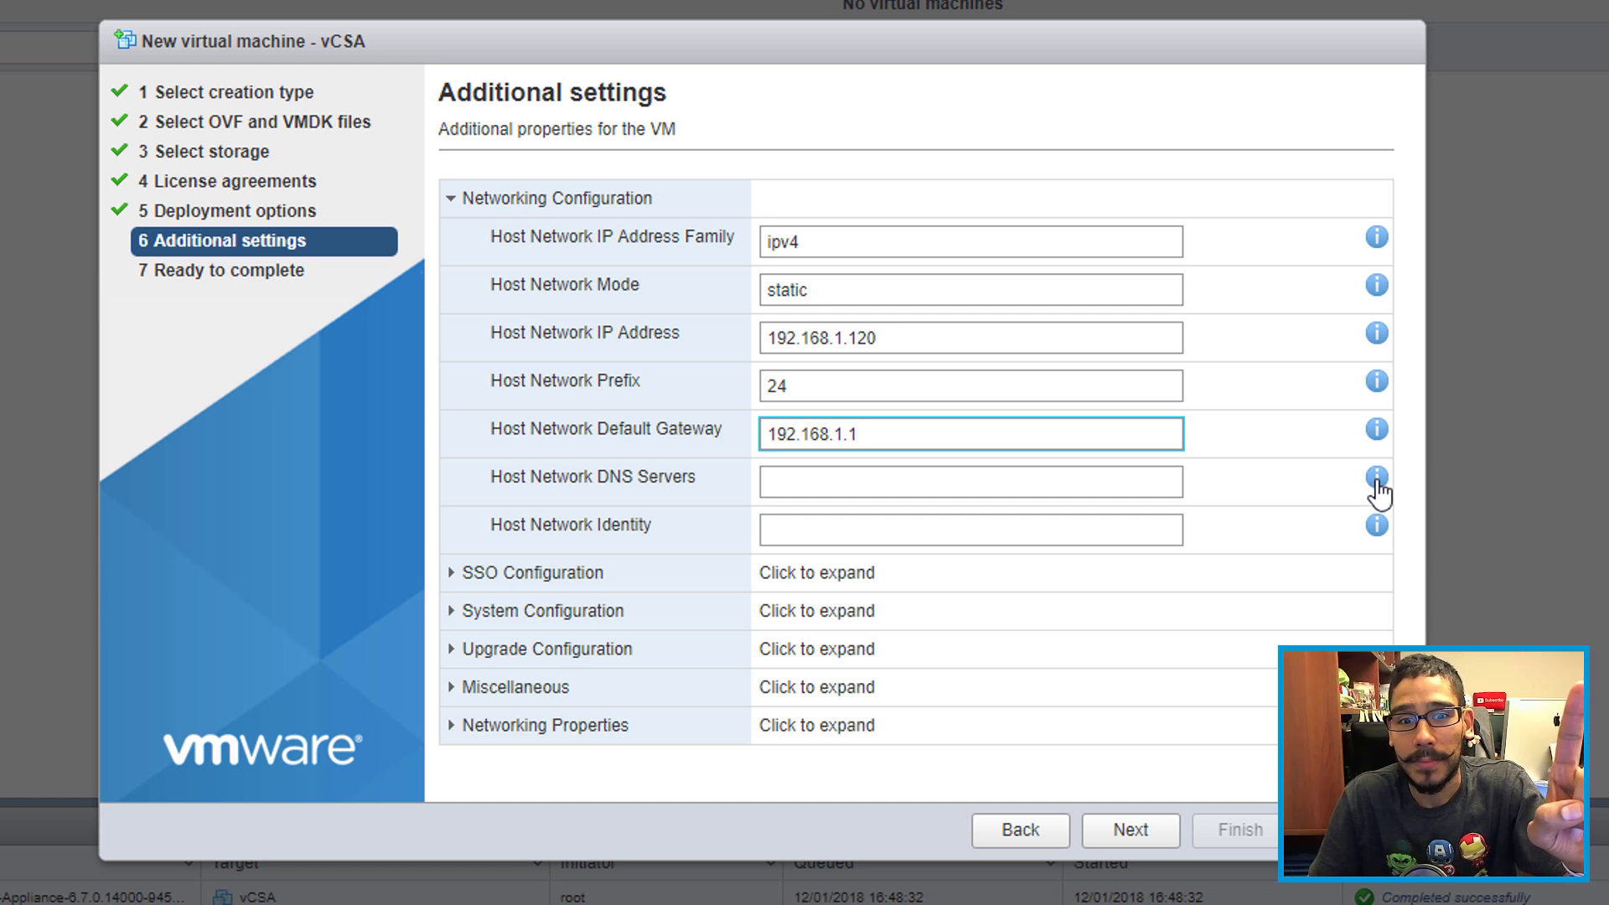
left_click(1074, 491)
type("1")
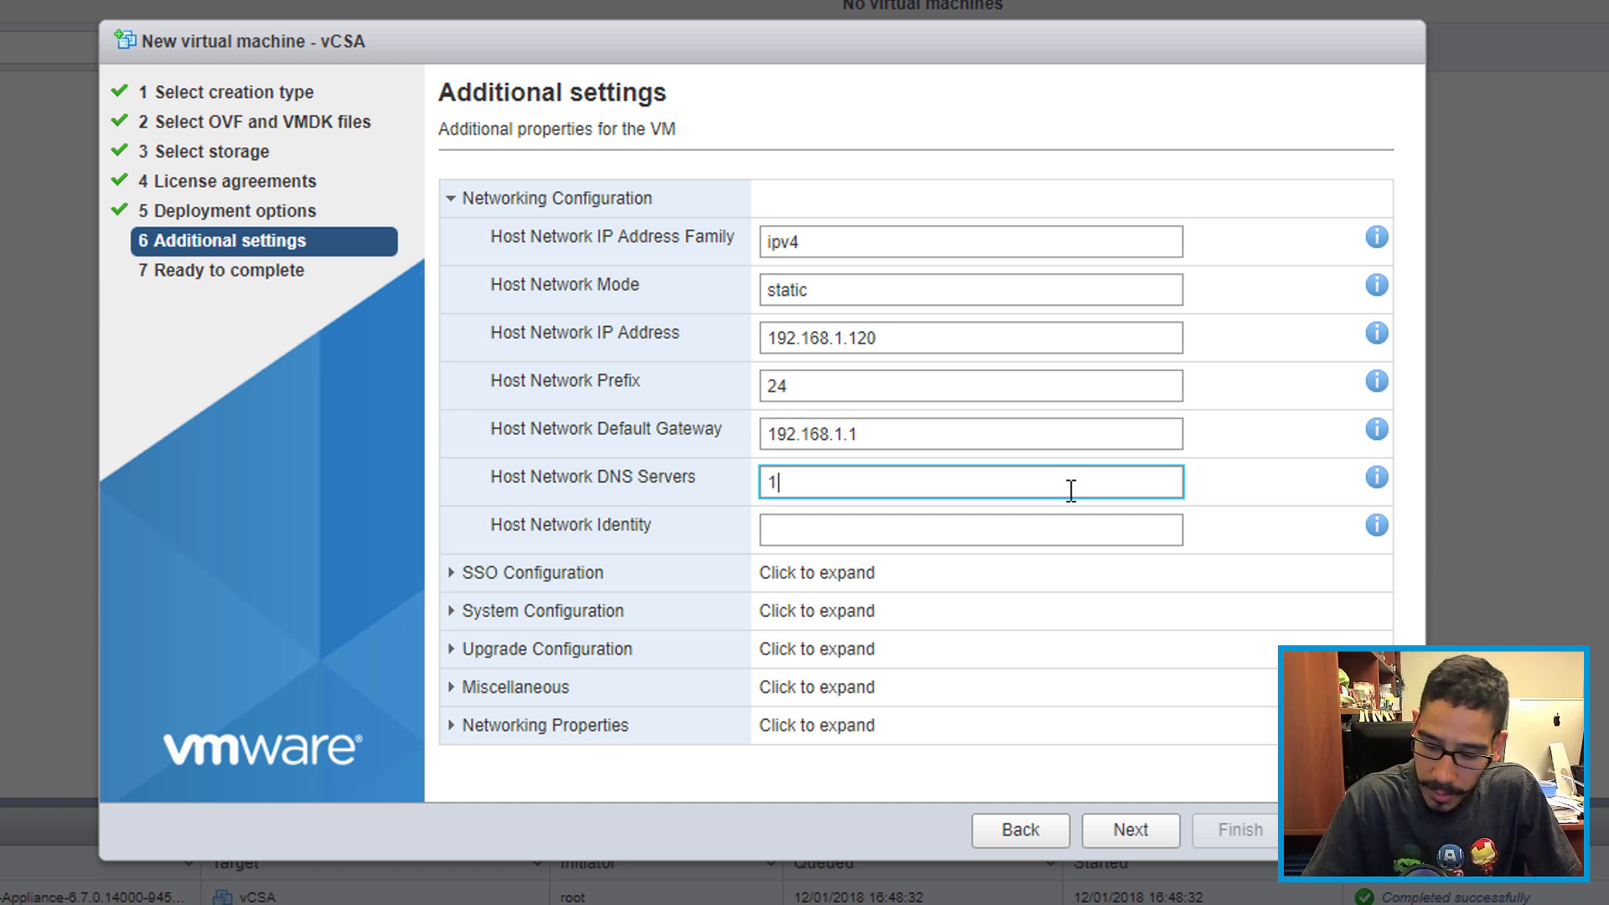
type("92.168.1.100")
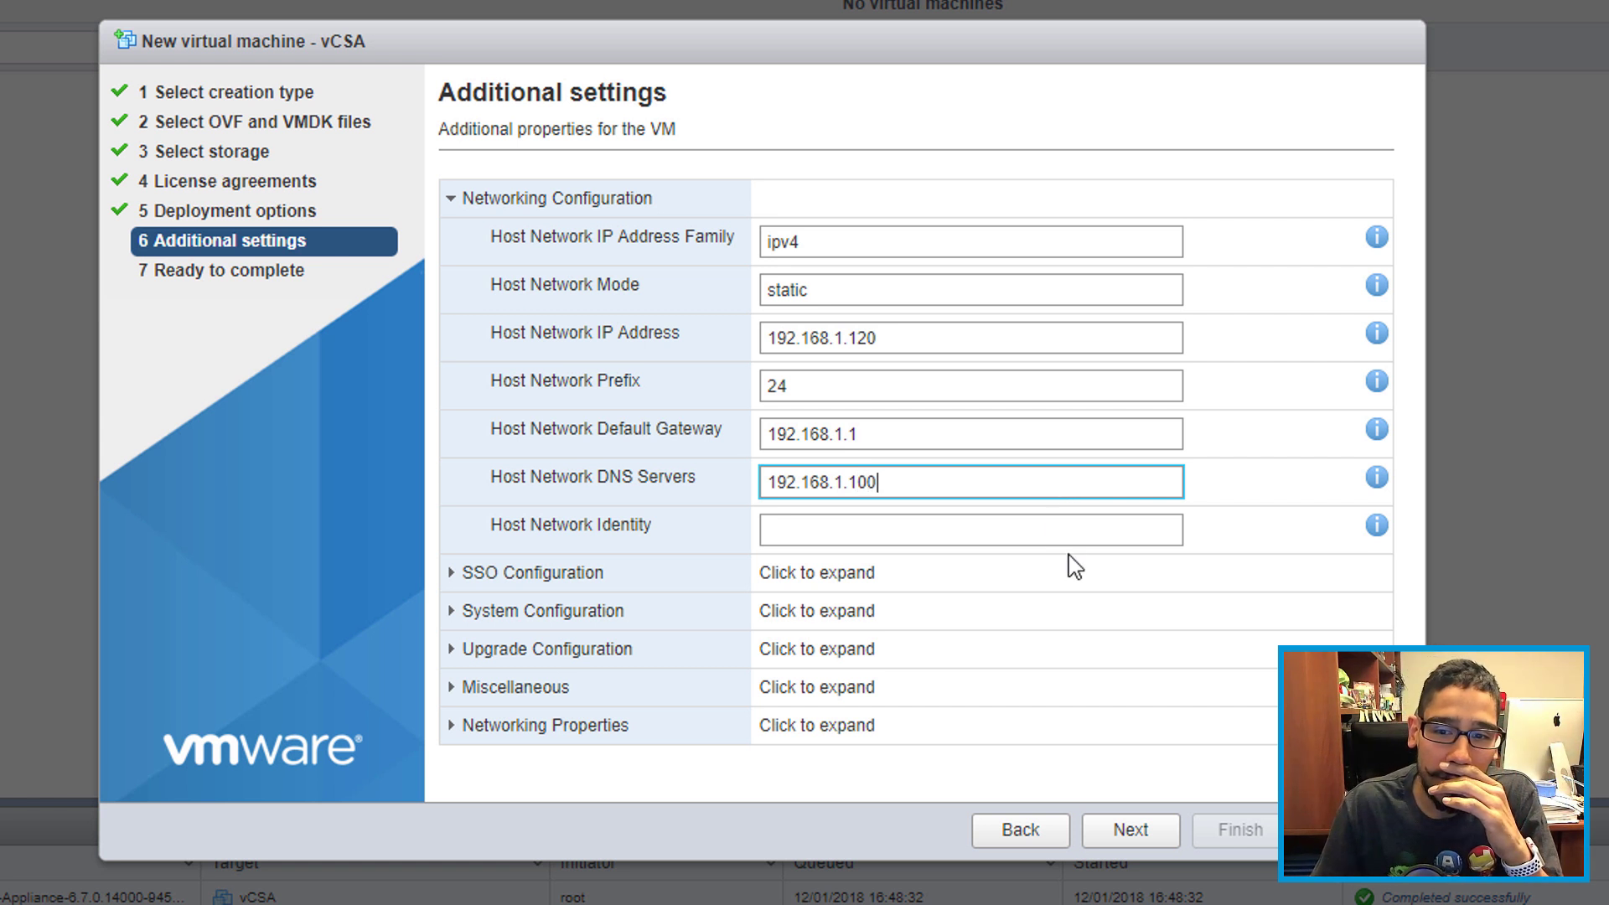
mouse_move(1374, 530)
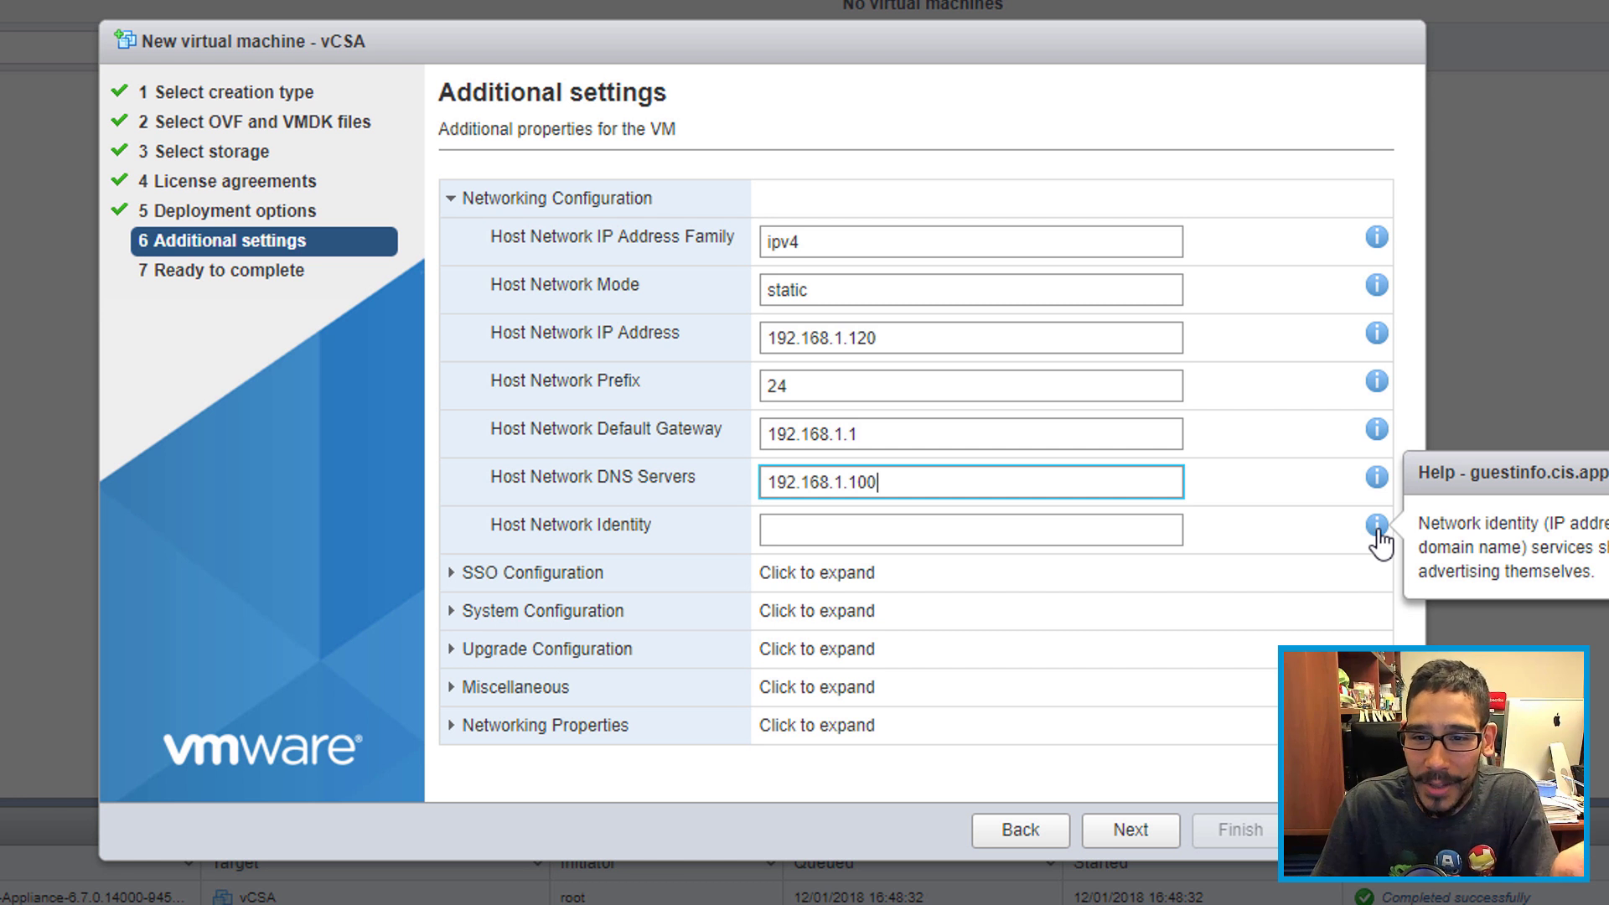
left_click(1113, 530)
type("vc")
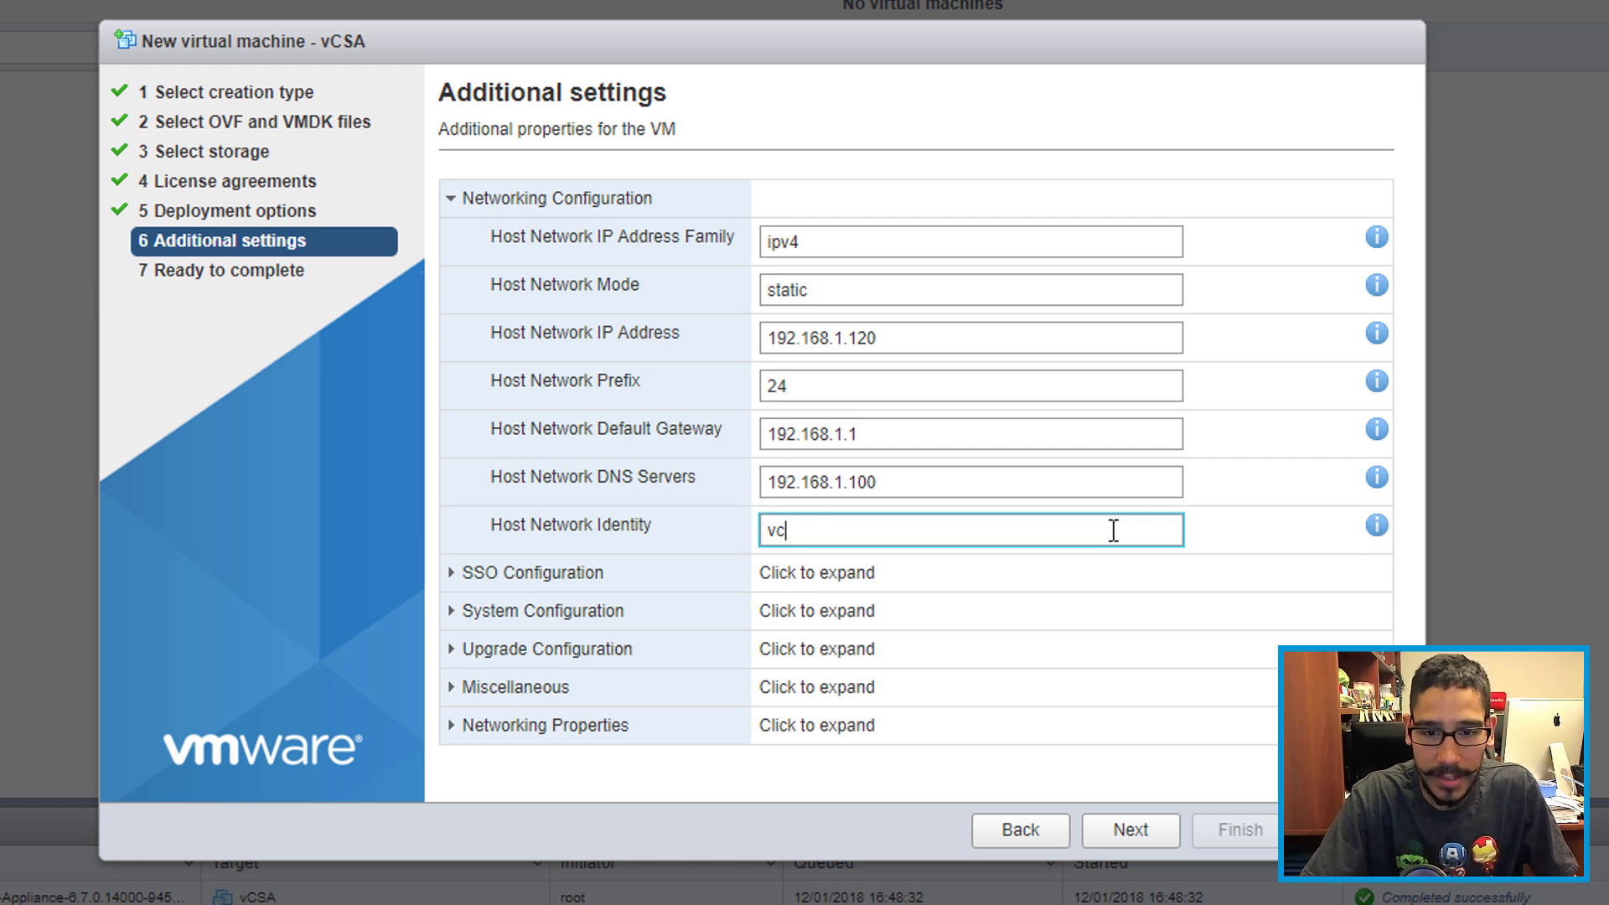
type("sa.btnhd.edu")
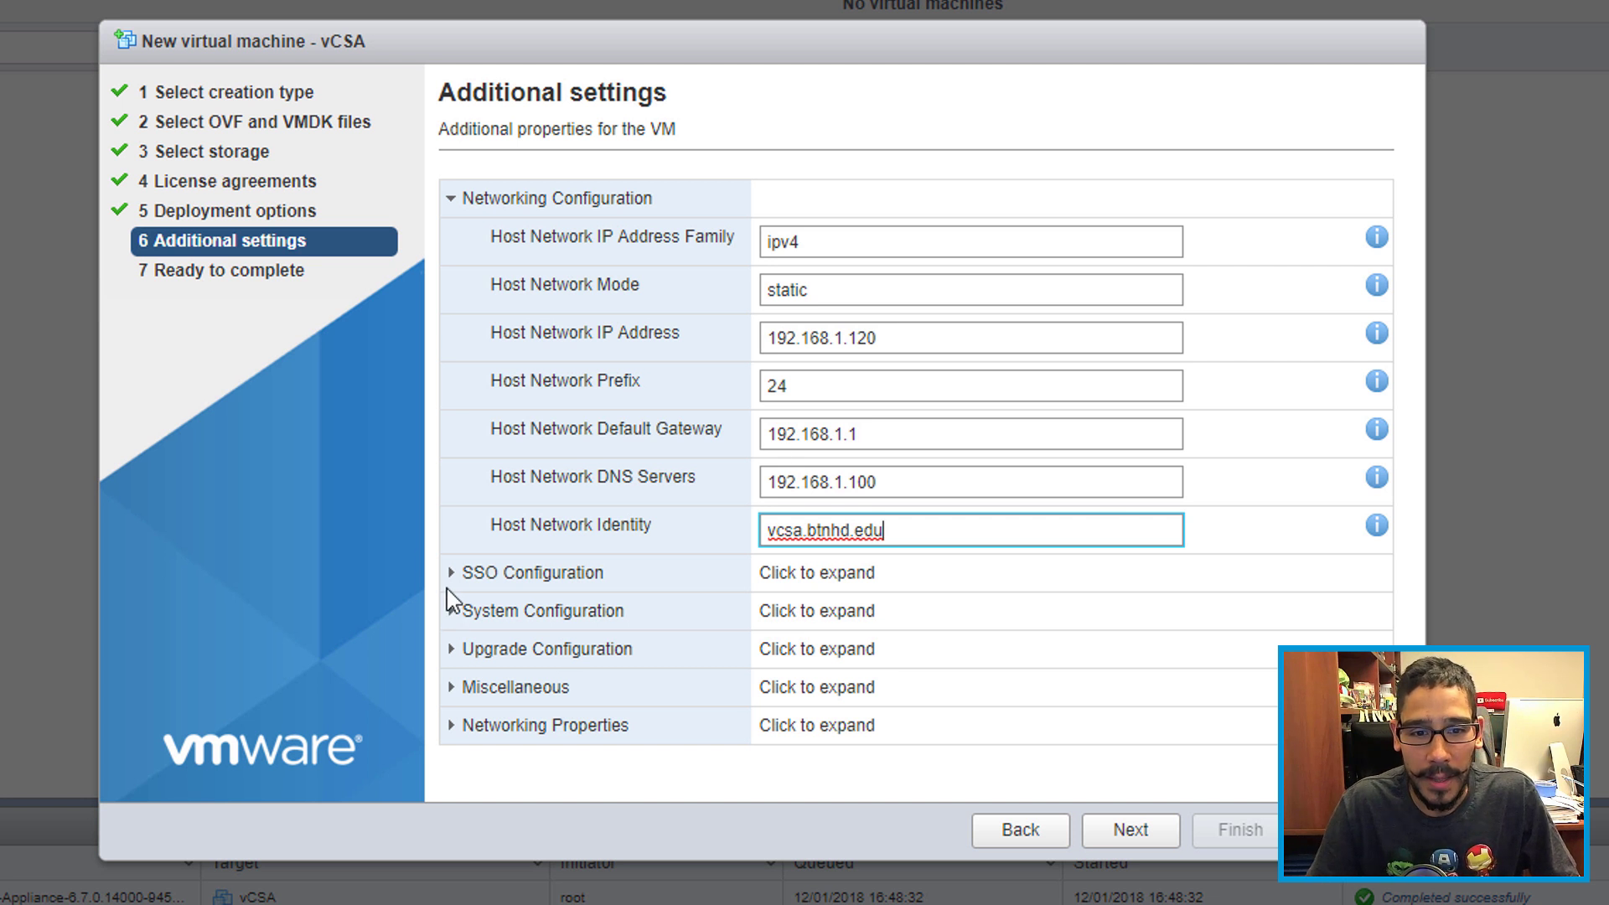
left_click(454, 576)
Step: Enter and confirm the SSO directory password
left_click(783, 616)
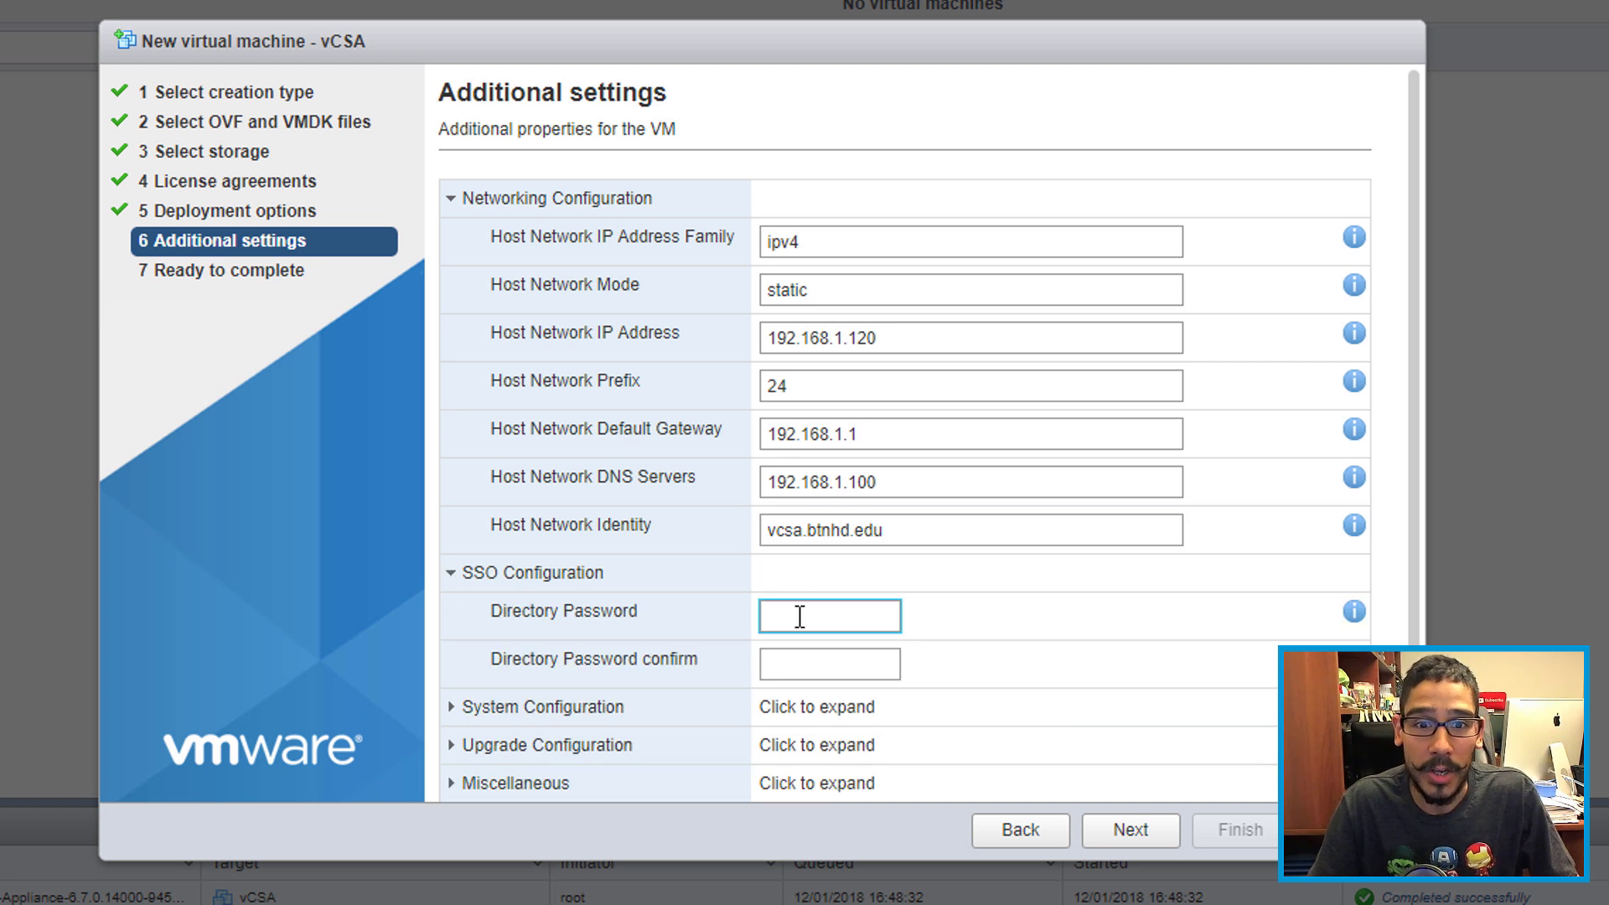
type("VMware1!")
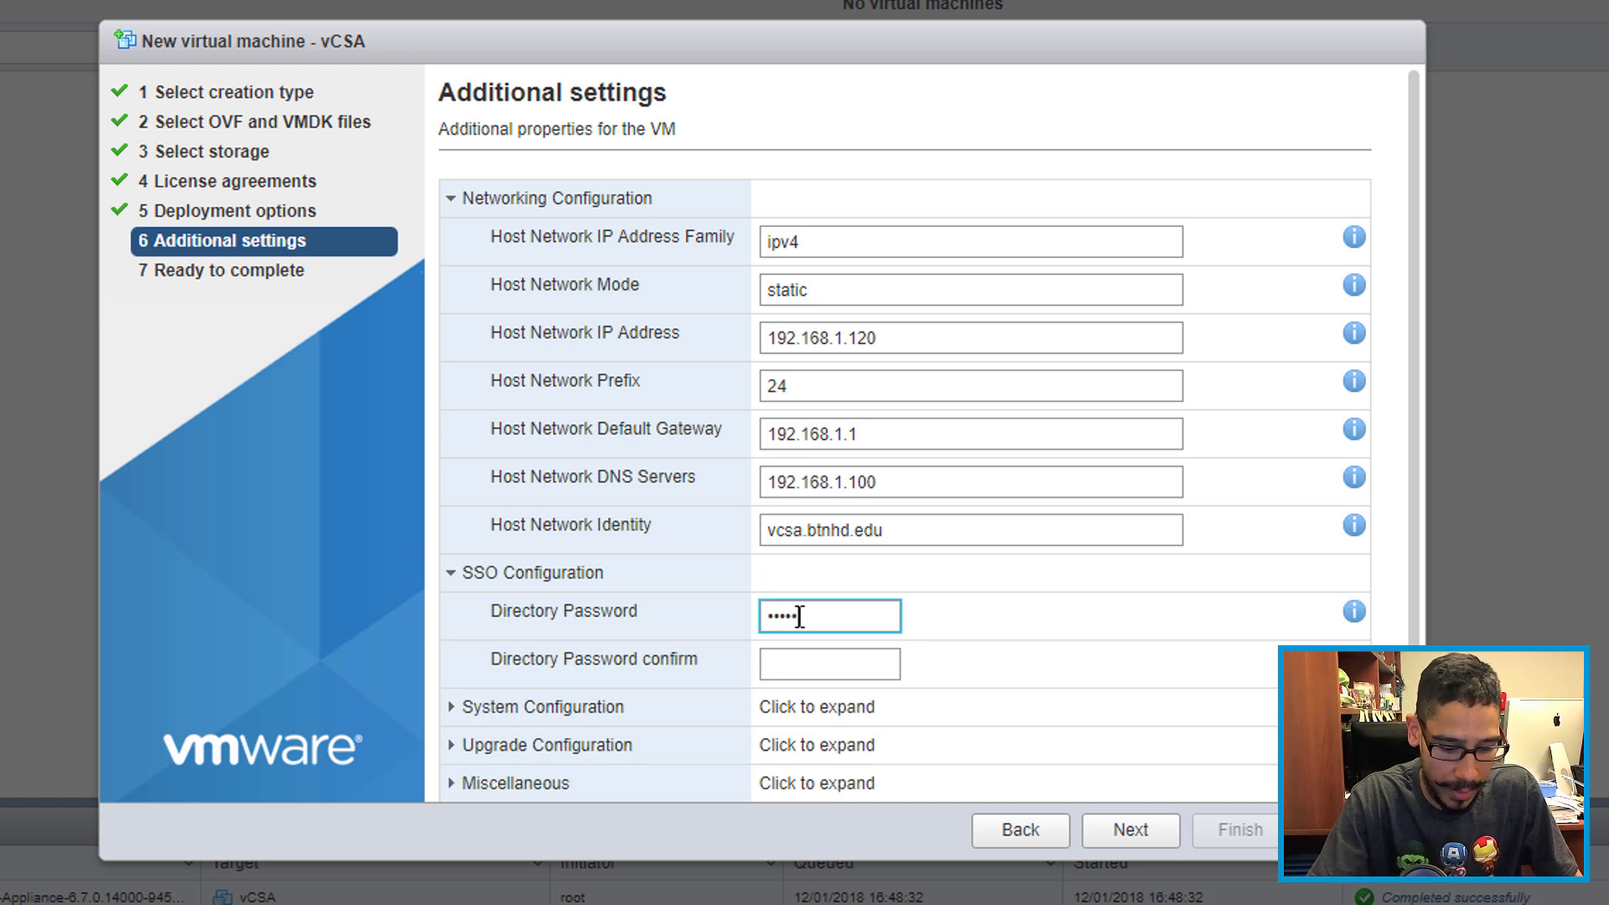
key("Tab")
type("VMware1!")
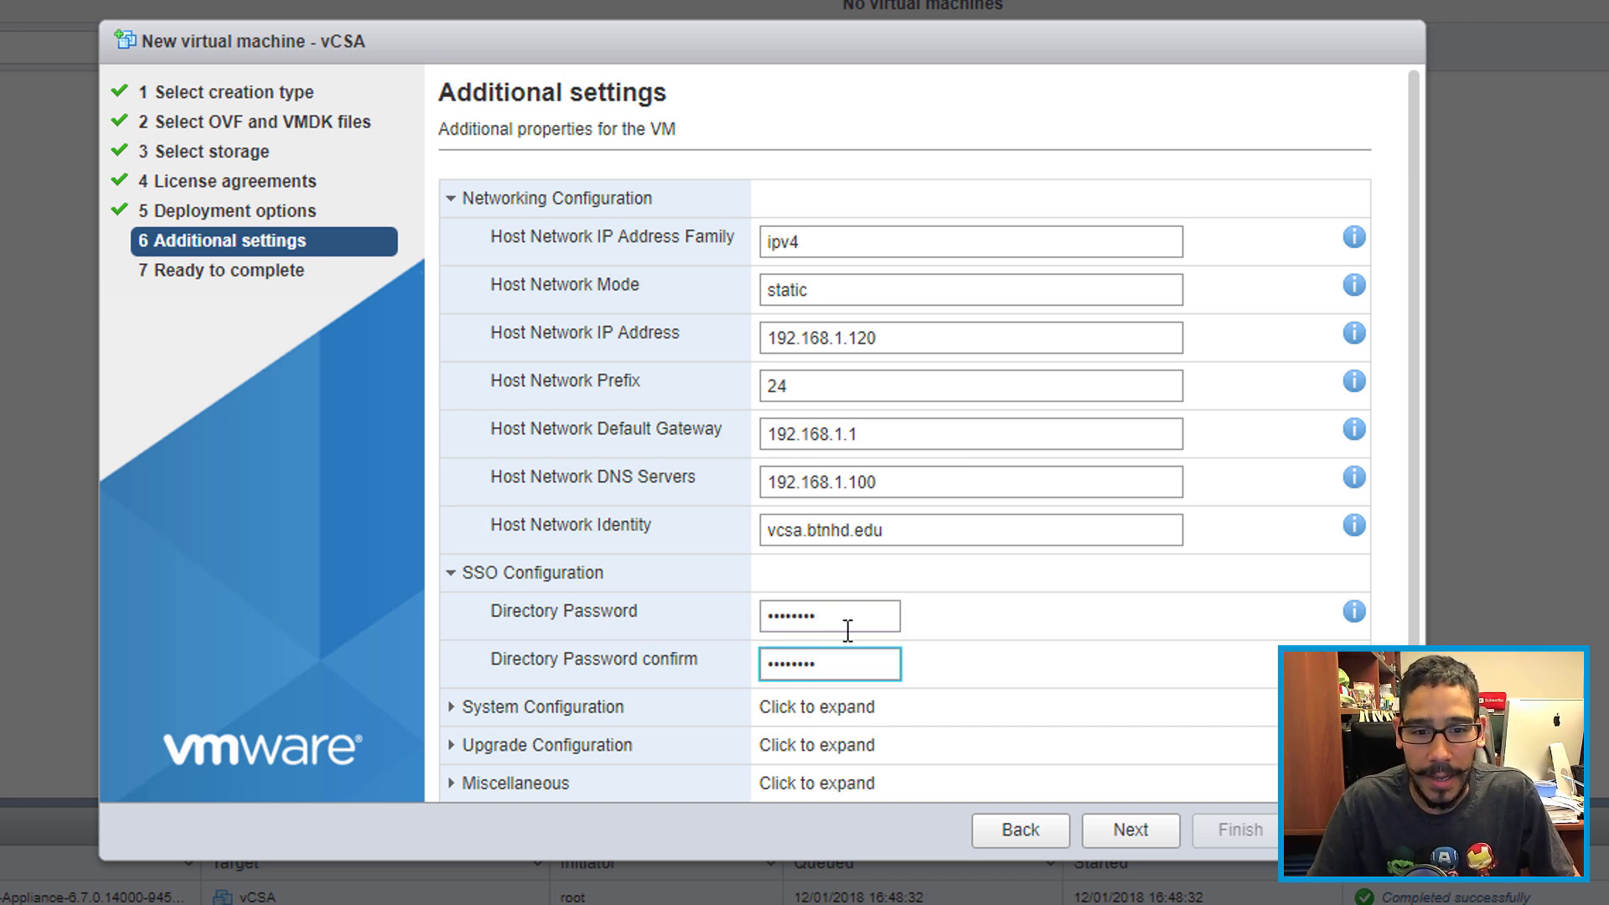
Step: Expand System Configuration and enter the appliance root password, moving on to its confirmation
scroll(842, 632, "down", 2)
left_click(457, 657)
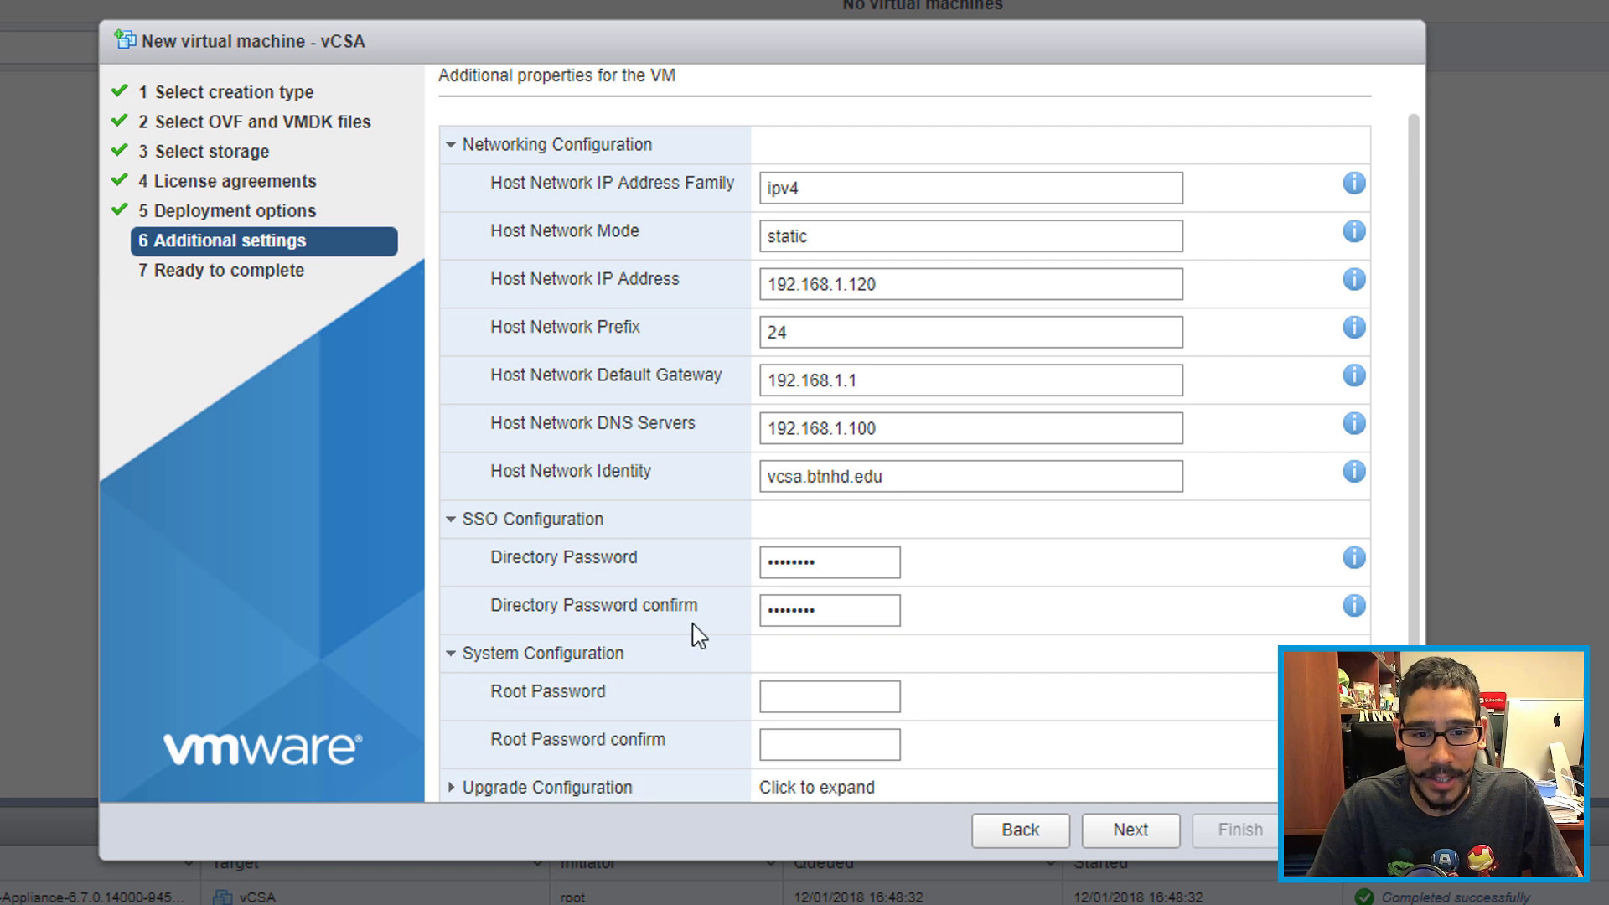
scroll(754, 616, "down", 2)
left_click(796, 598)
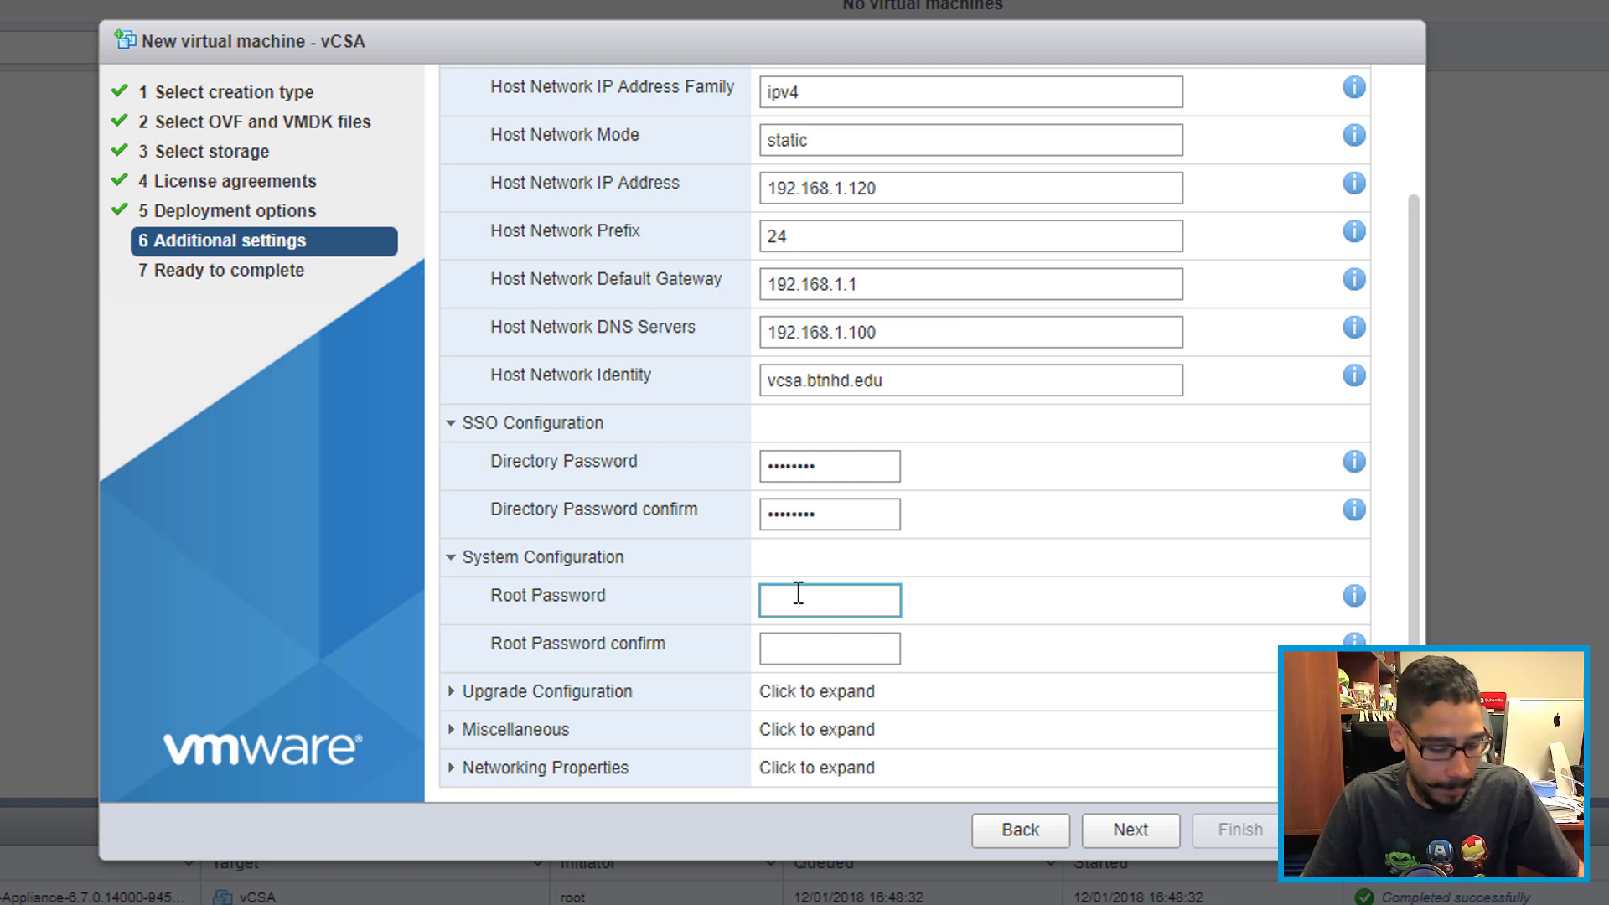
type("********")
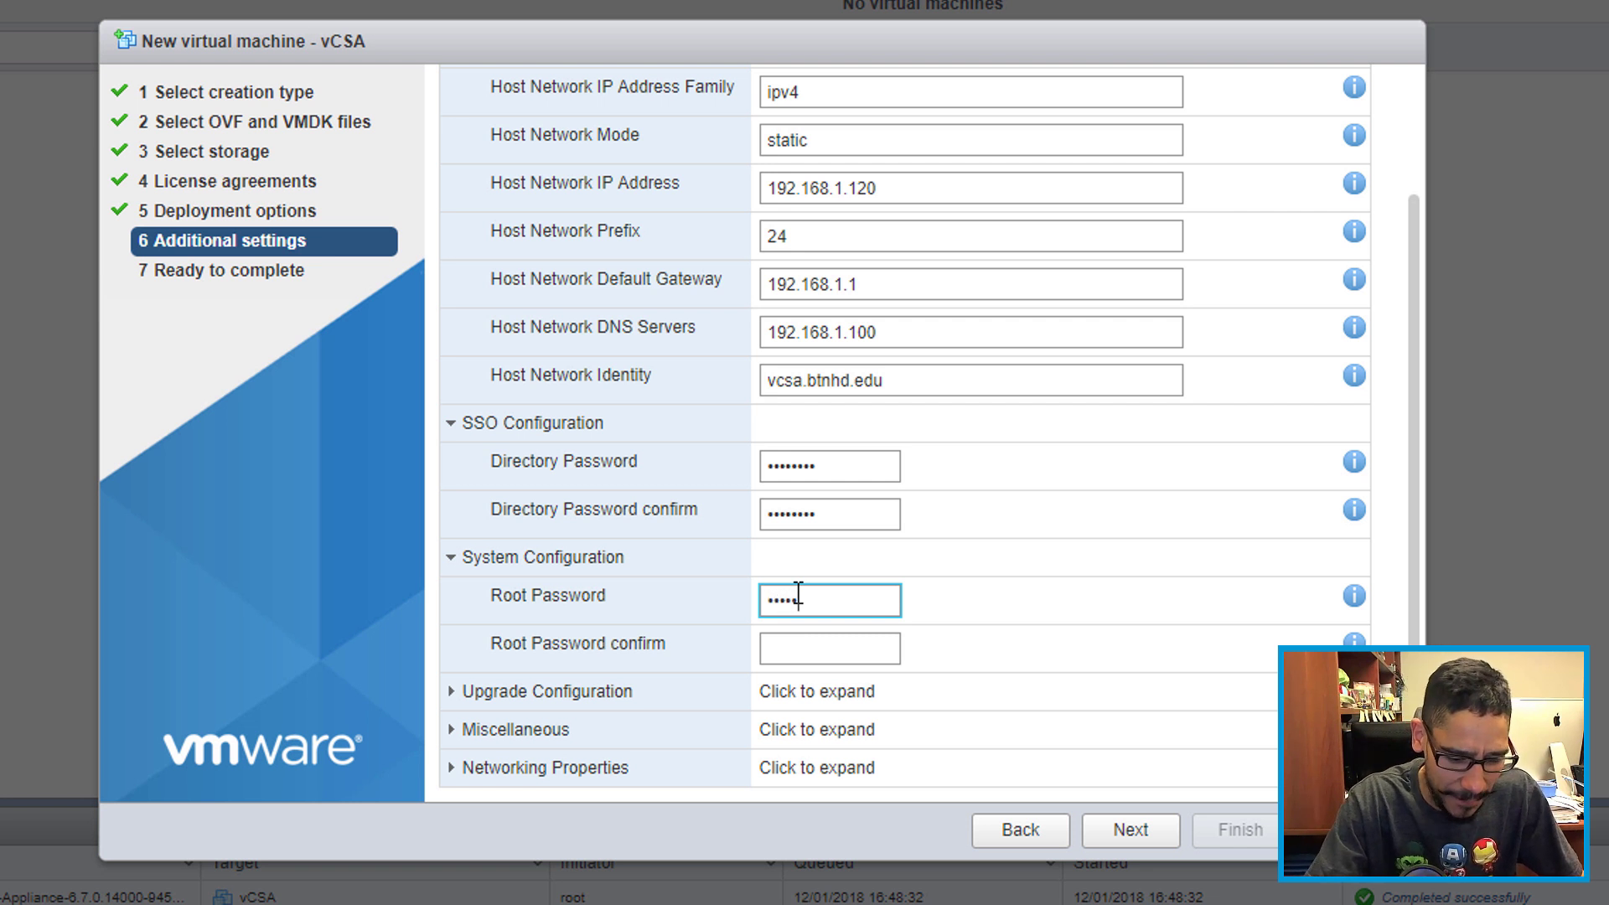
type("*")
key("Tab")
type("****")
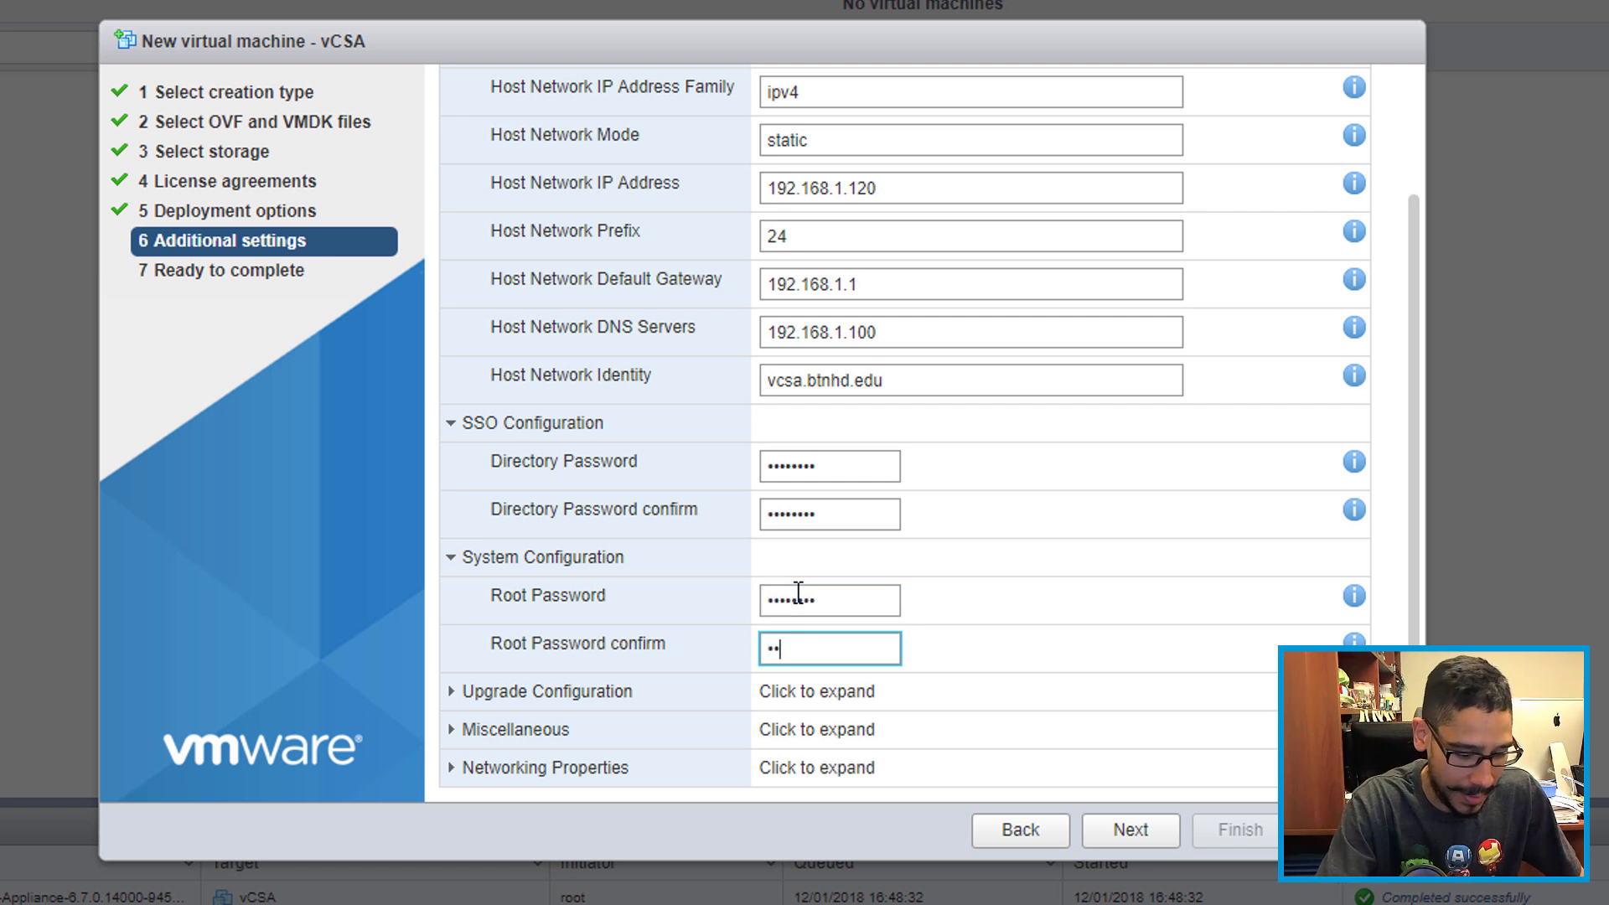
type("****")
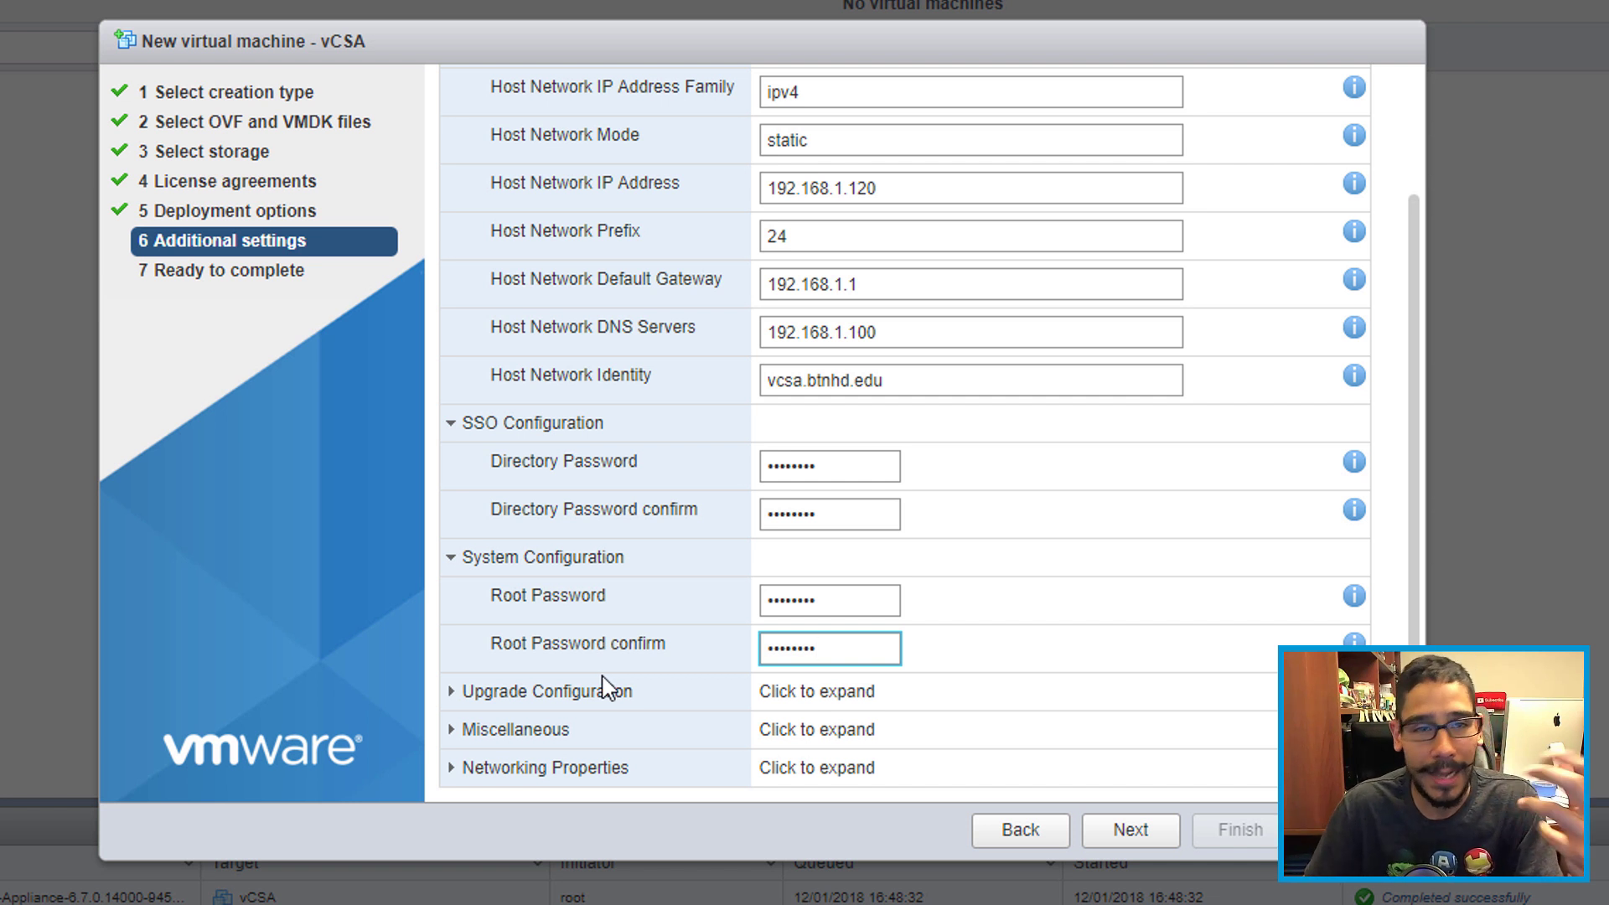
Step: Enter btnhd.edu as the Networking Properties domain name and advance to Ready to complete
left_click(455, 770)
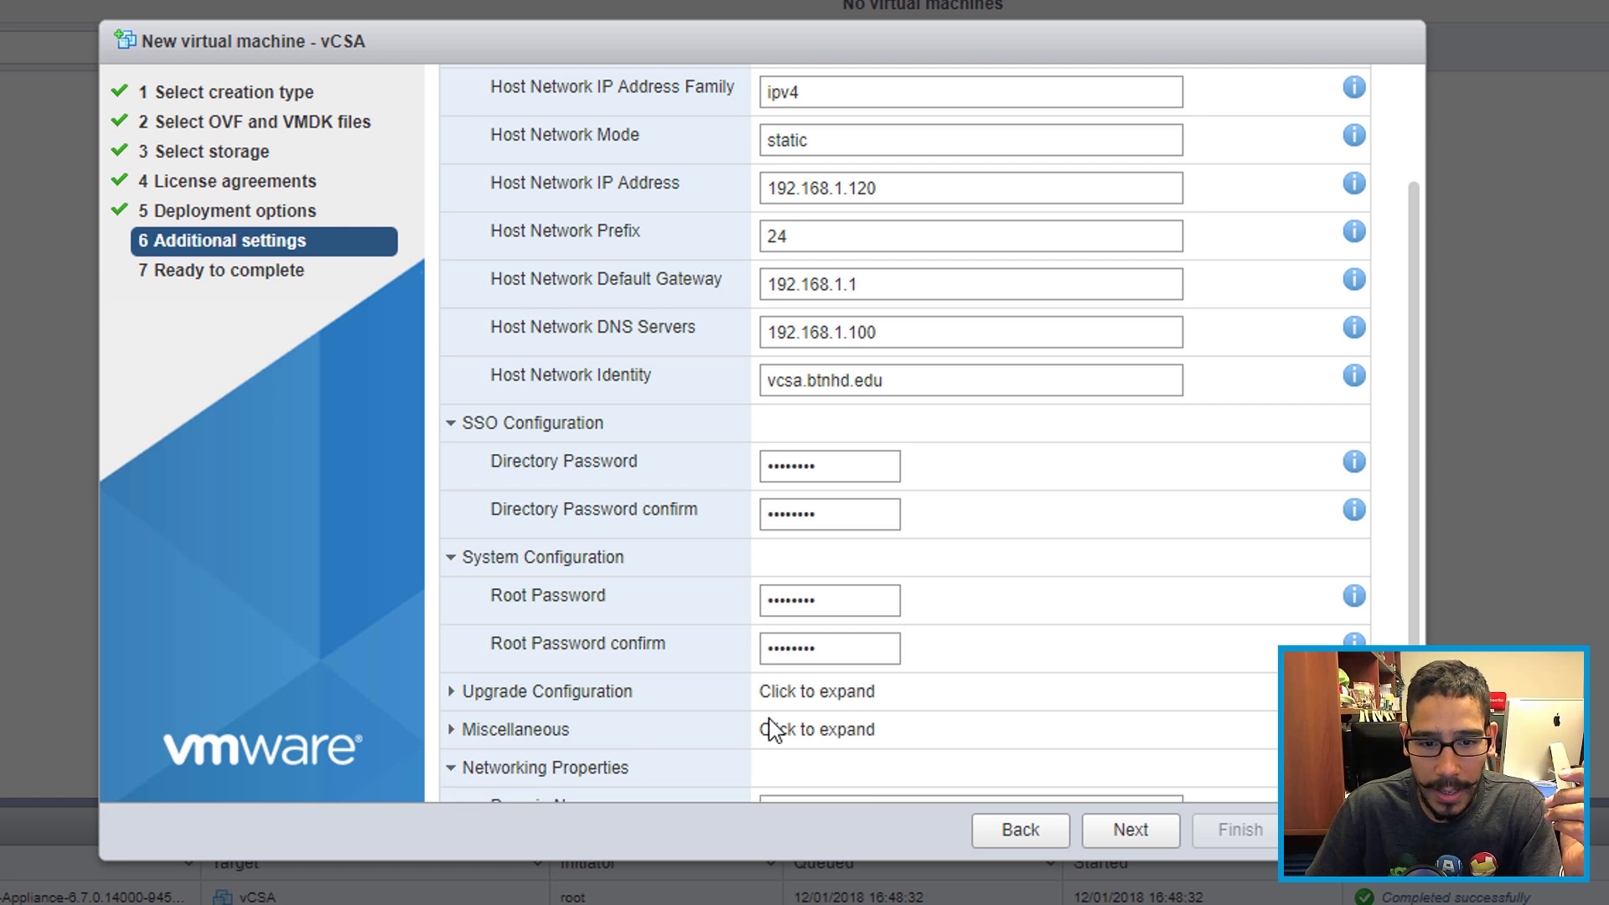
left_click(809, 713)
type("btn")
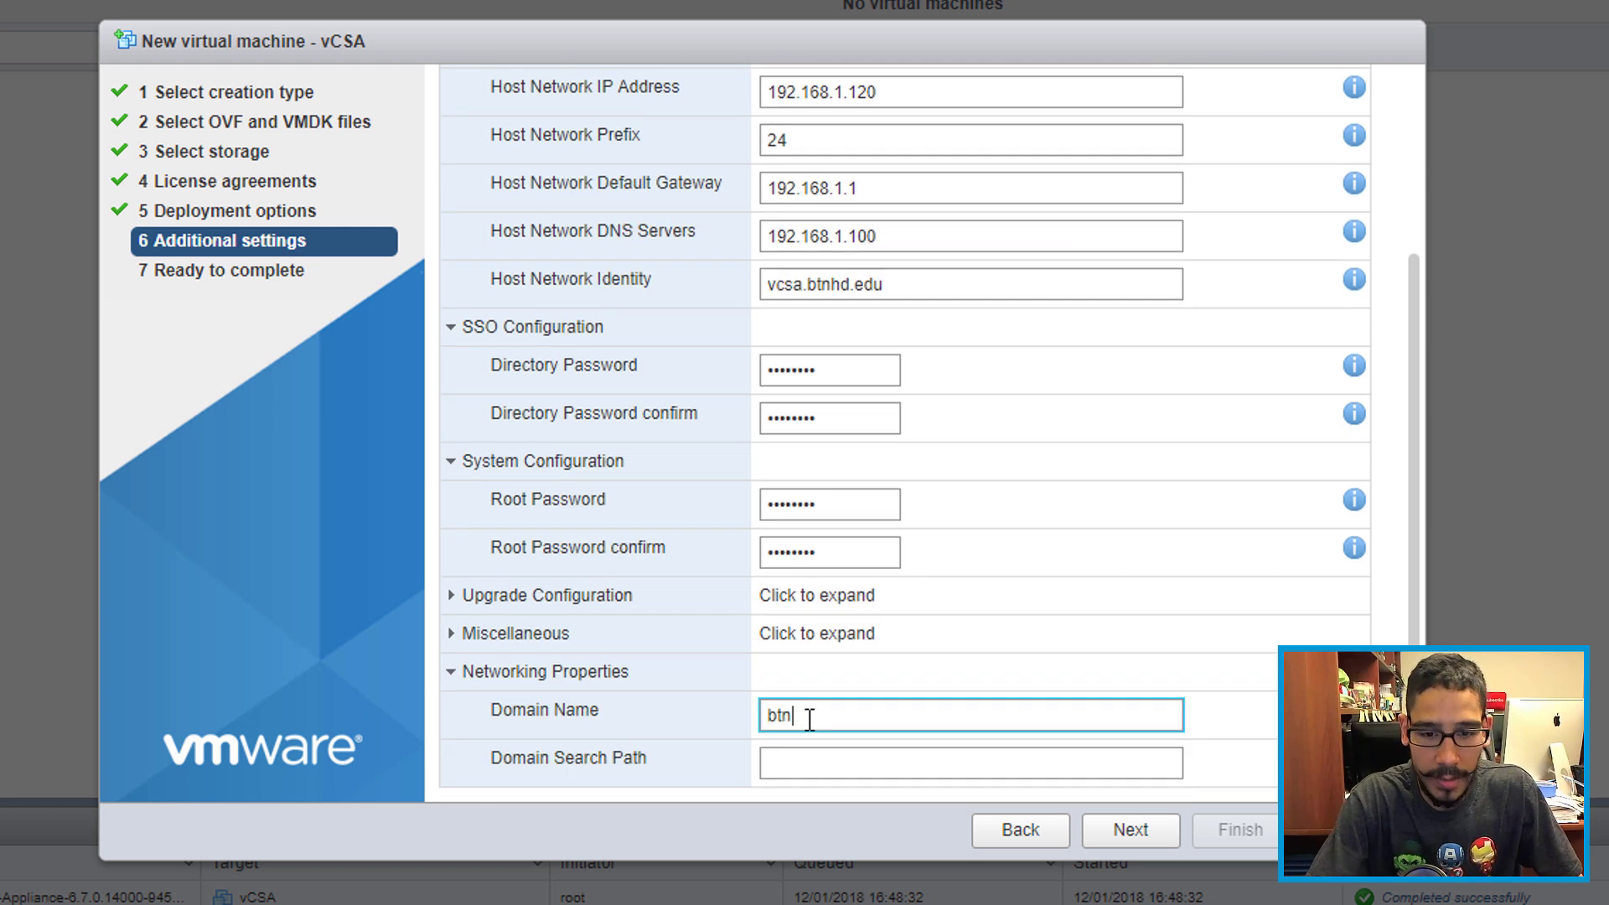
type("hd.edu")
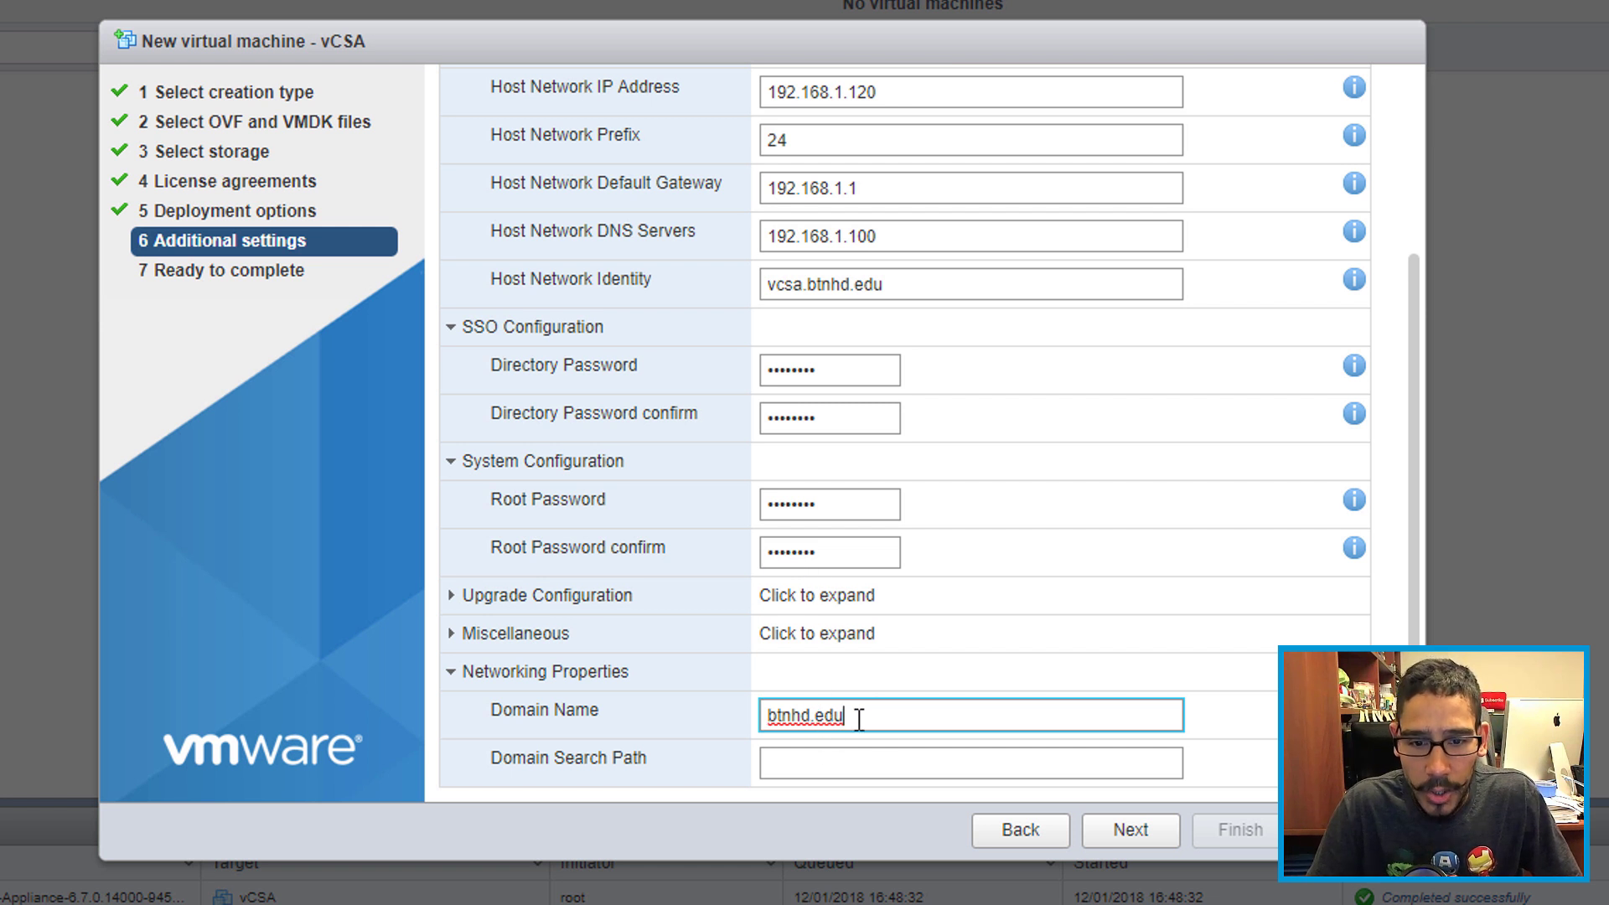
left_click(1140, 841)
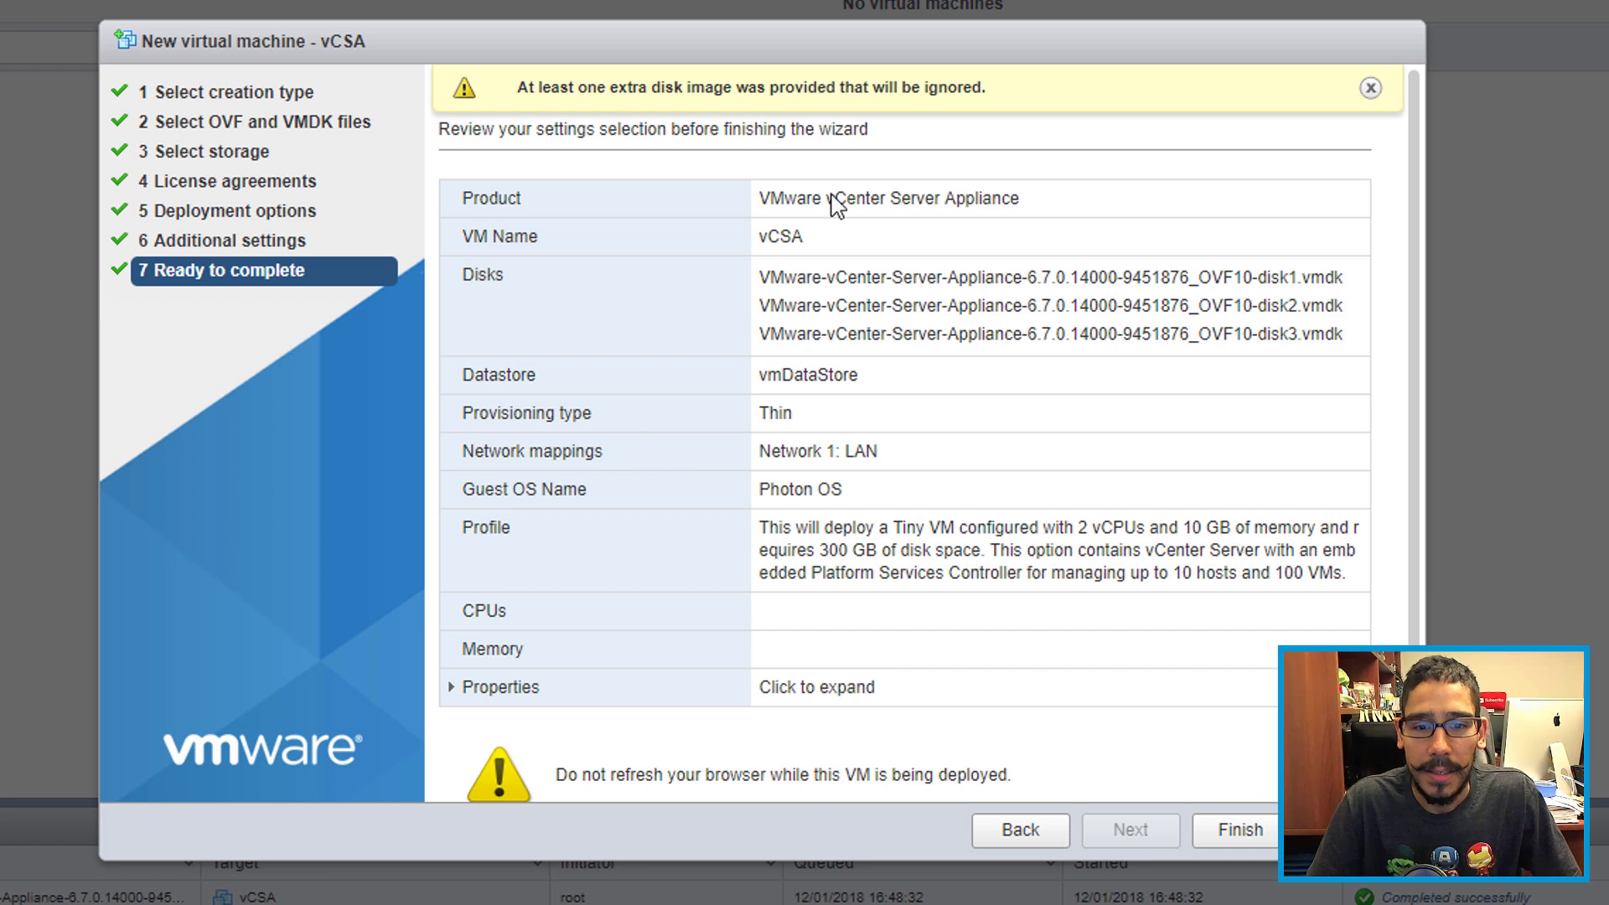
Step: Finish the wizard to deploy vCSA and open its page from the Virtual Machines list
left_click(1238, 829)
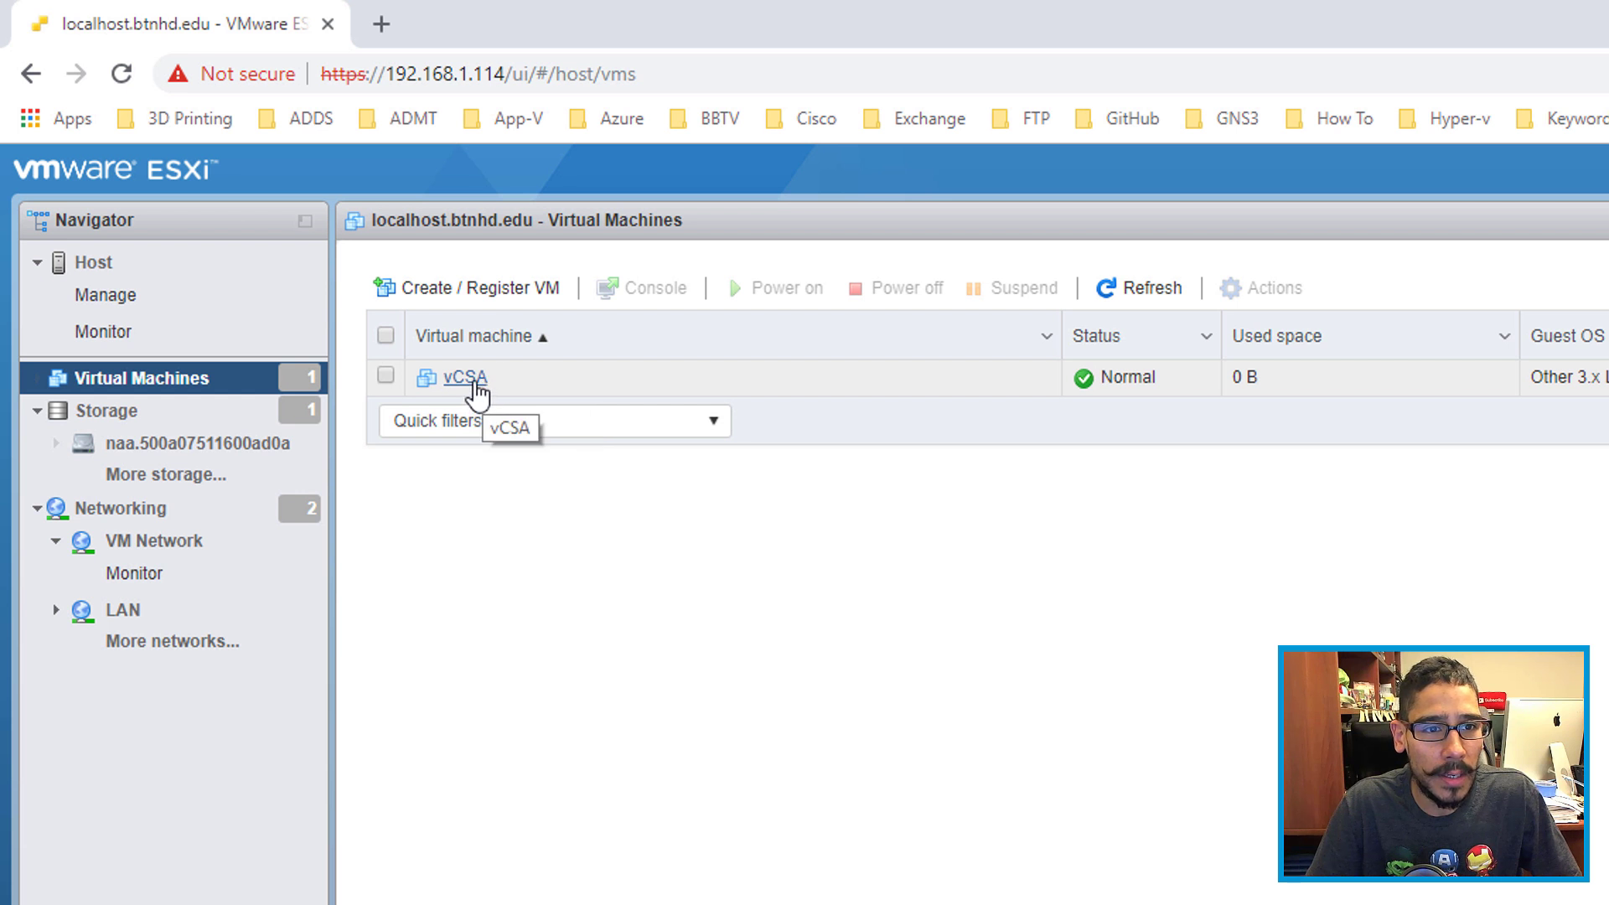
left_click(466, 378)
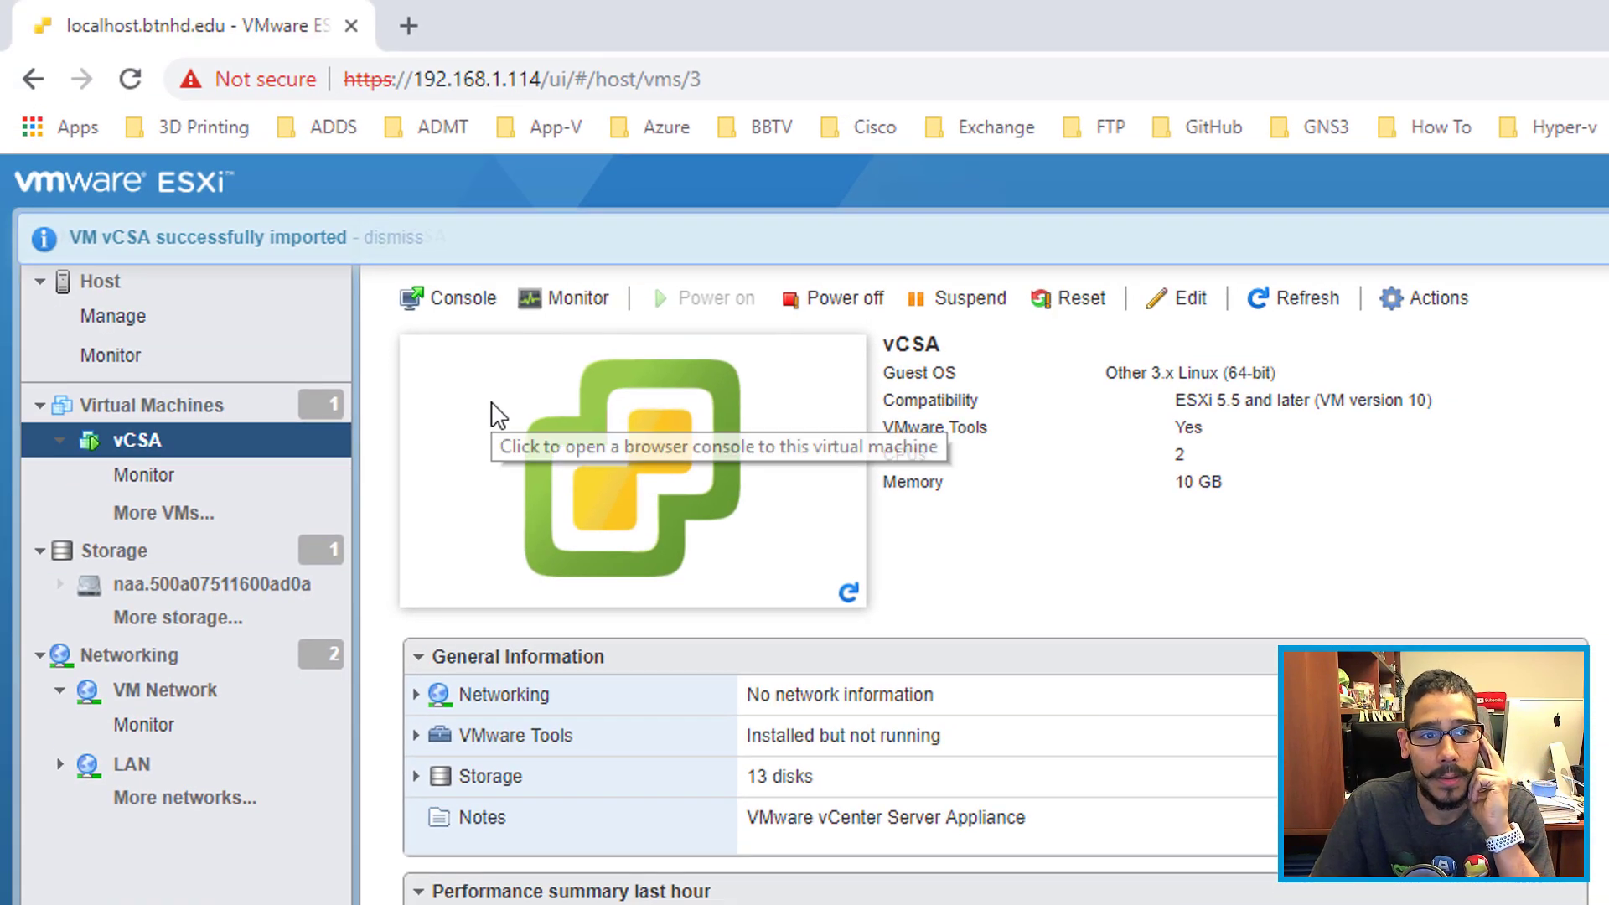
Step: Open the vCSA browser console and move its window aside while the appliance boots
left_click(452, 310)
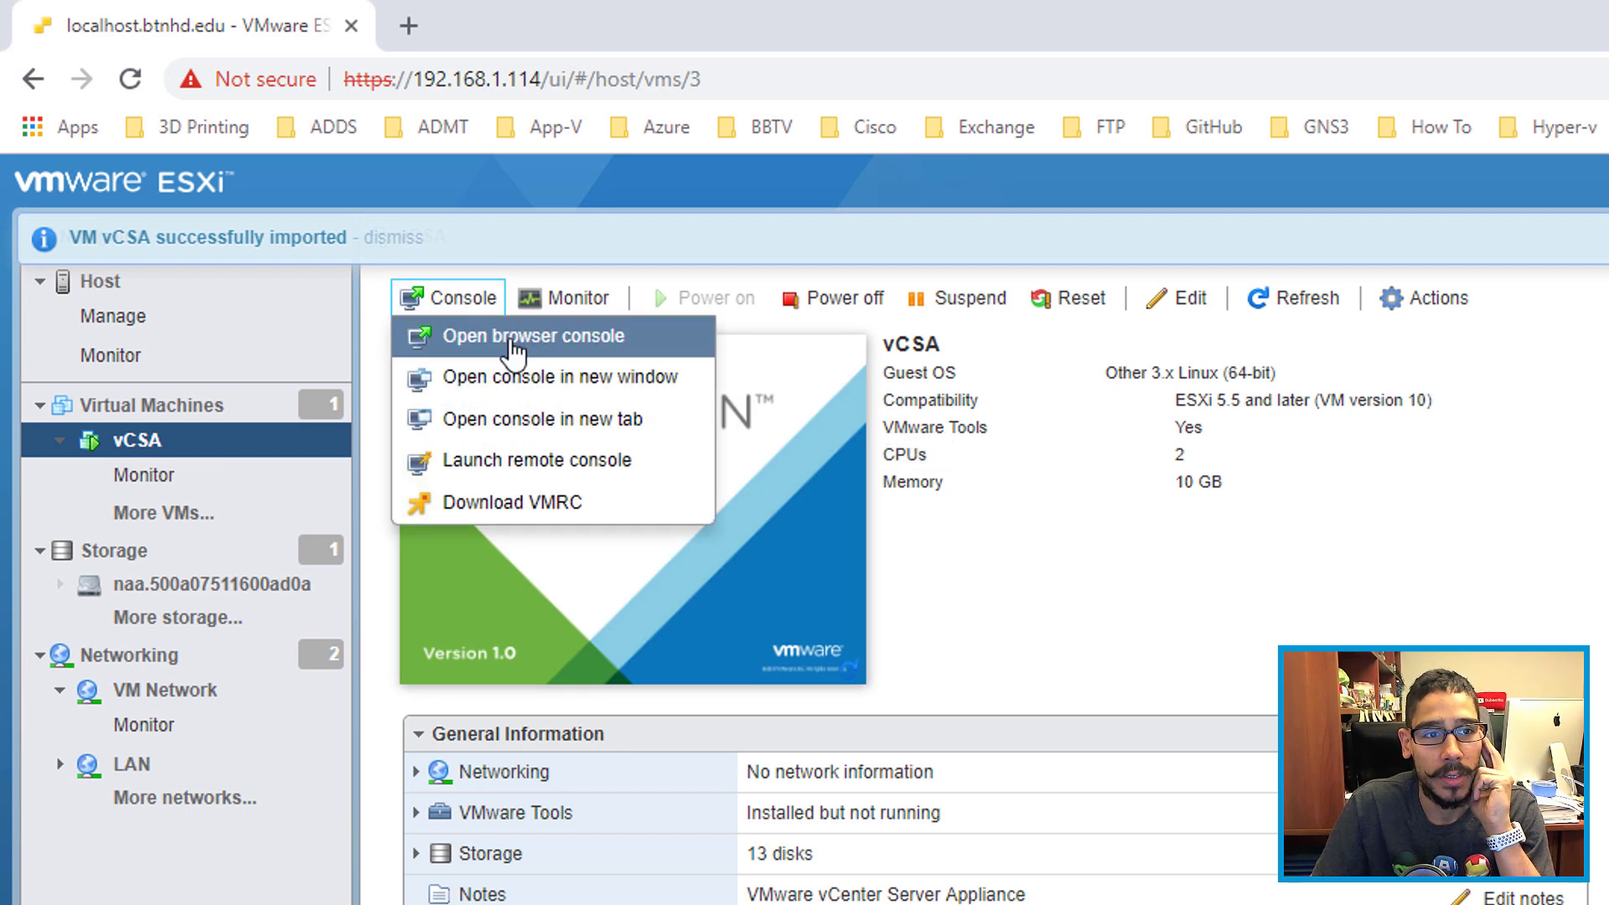
left_click(507, 340)
left_click_drag(825, 266, 1008, 17)
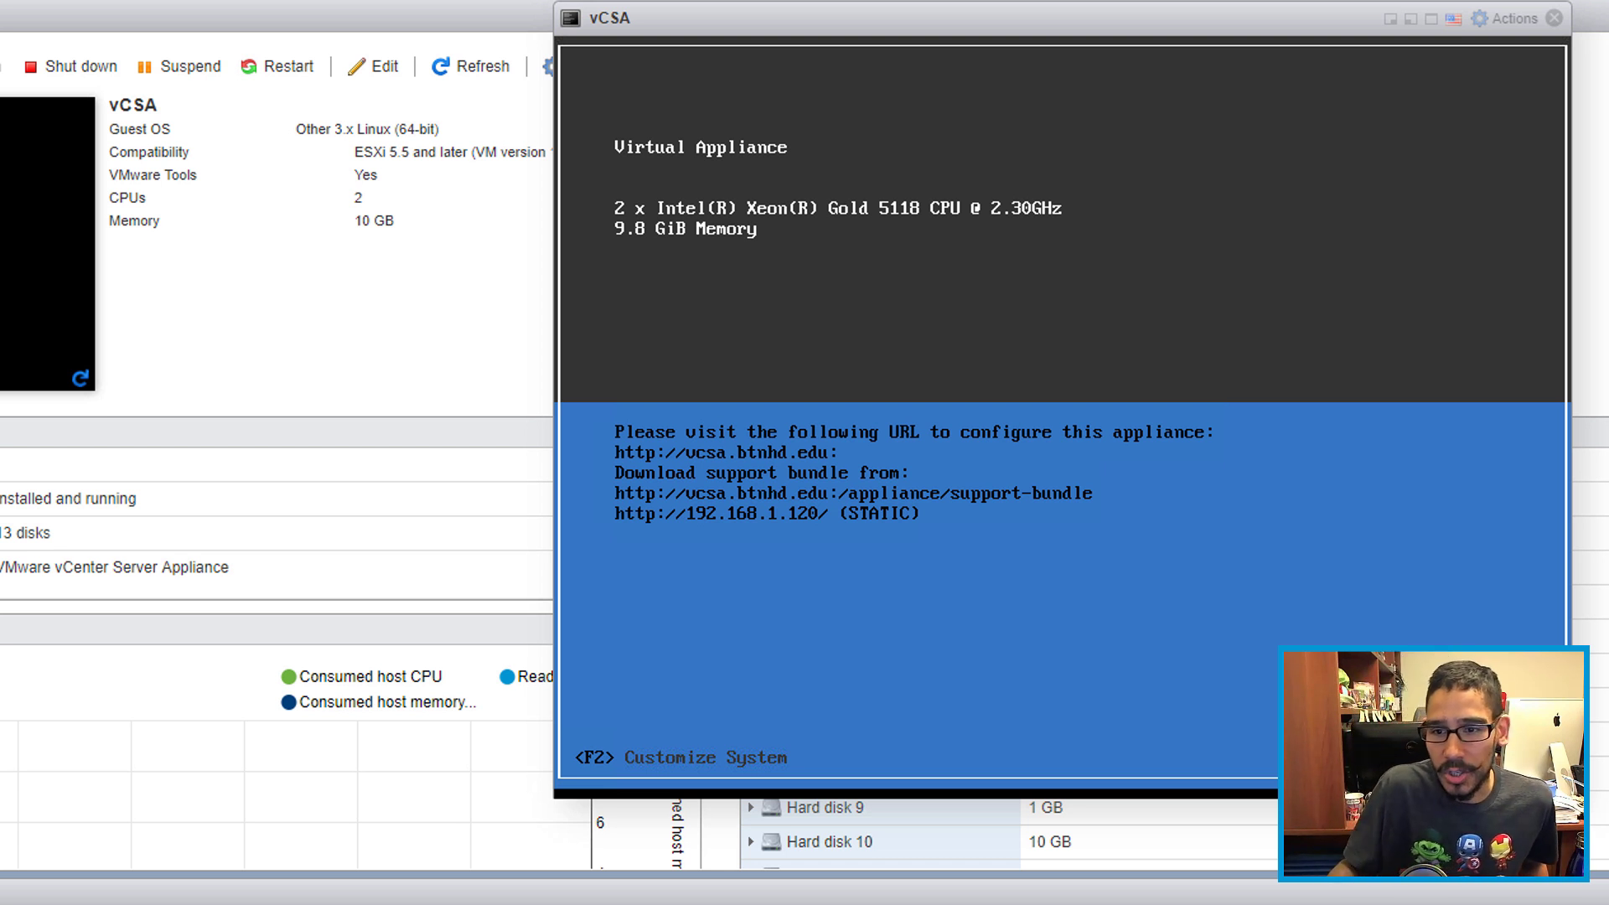
left_click_drag(832, 21, 773, 21)
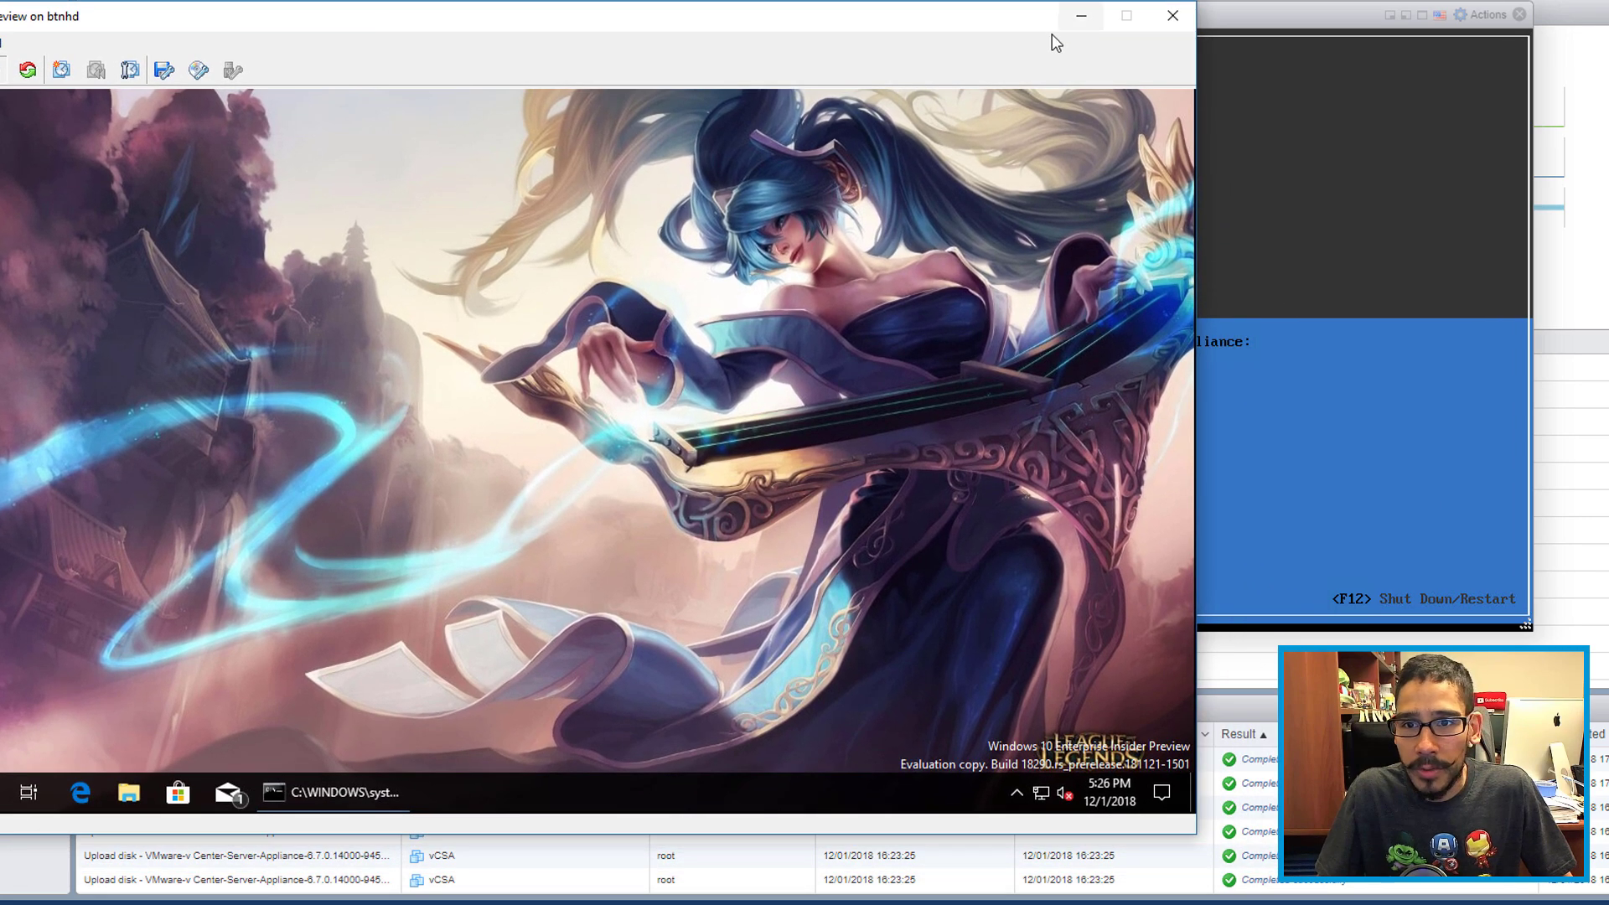
Step: Close the Command Prompt with the exit command and launch Microsoft Edge in the VM
left_click(1172, 15)
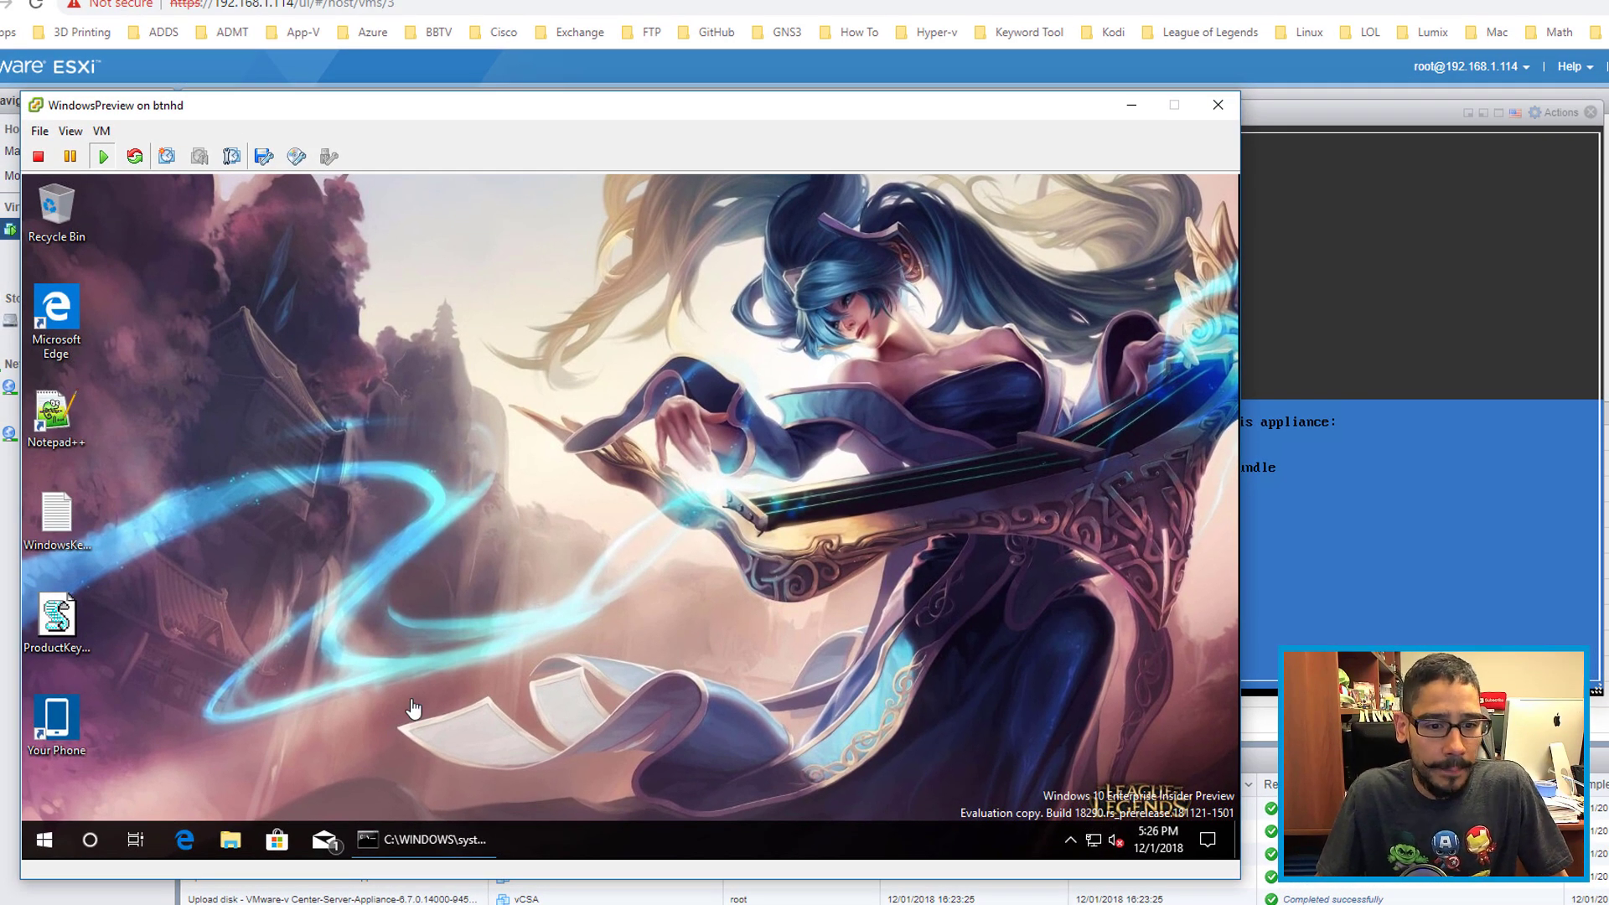
left_click(430, 839)
left_click(520, 616)
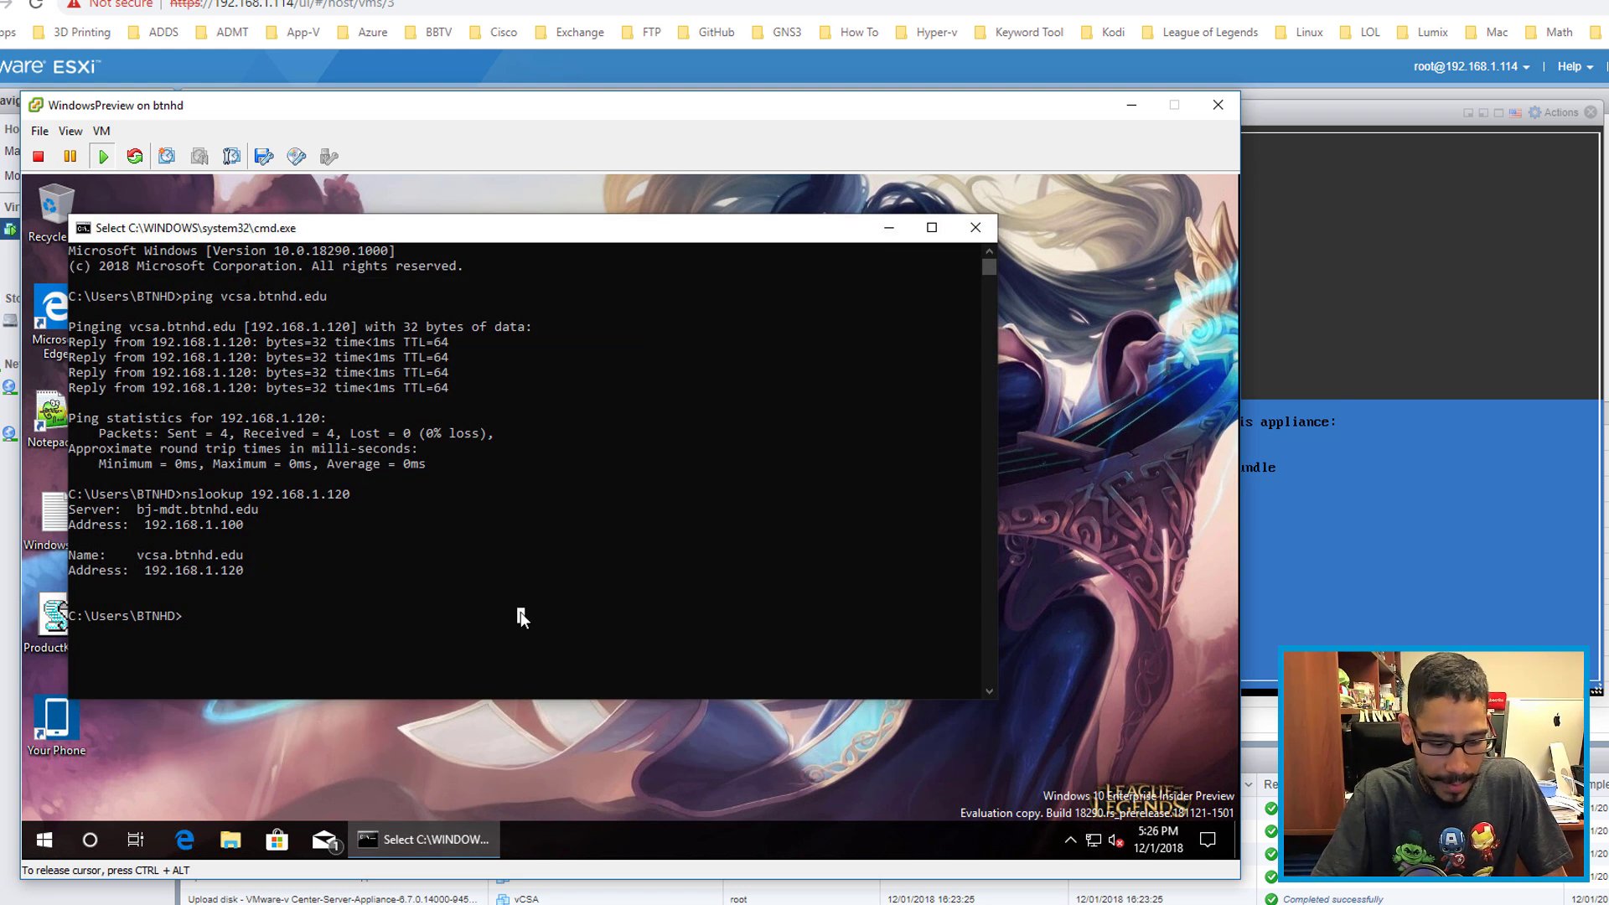
type("exit")
key("Return")
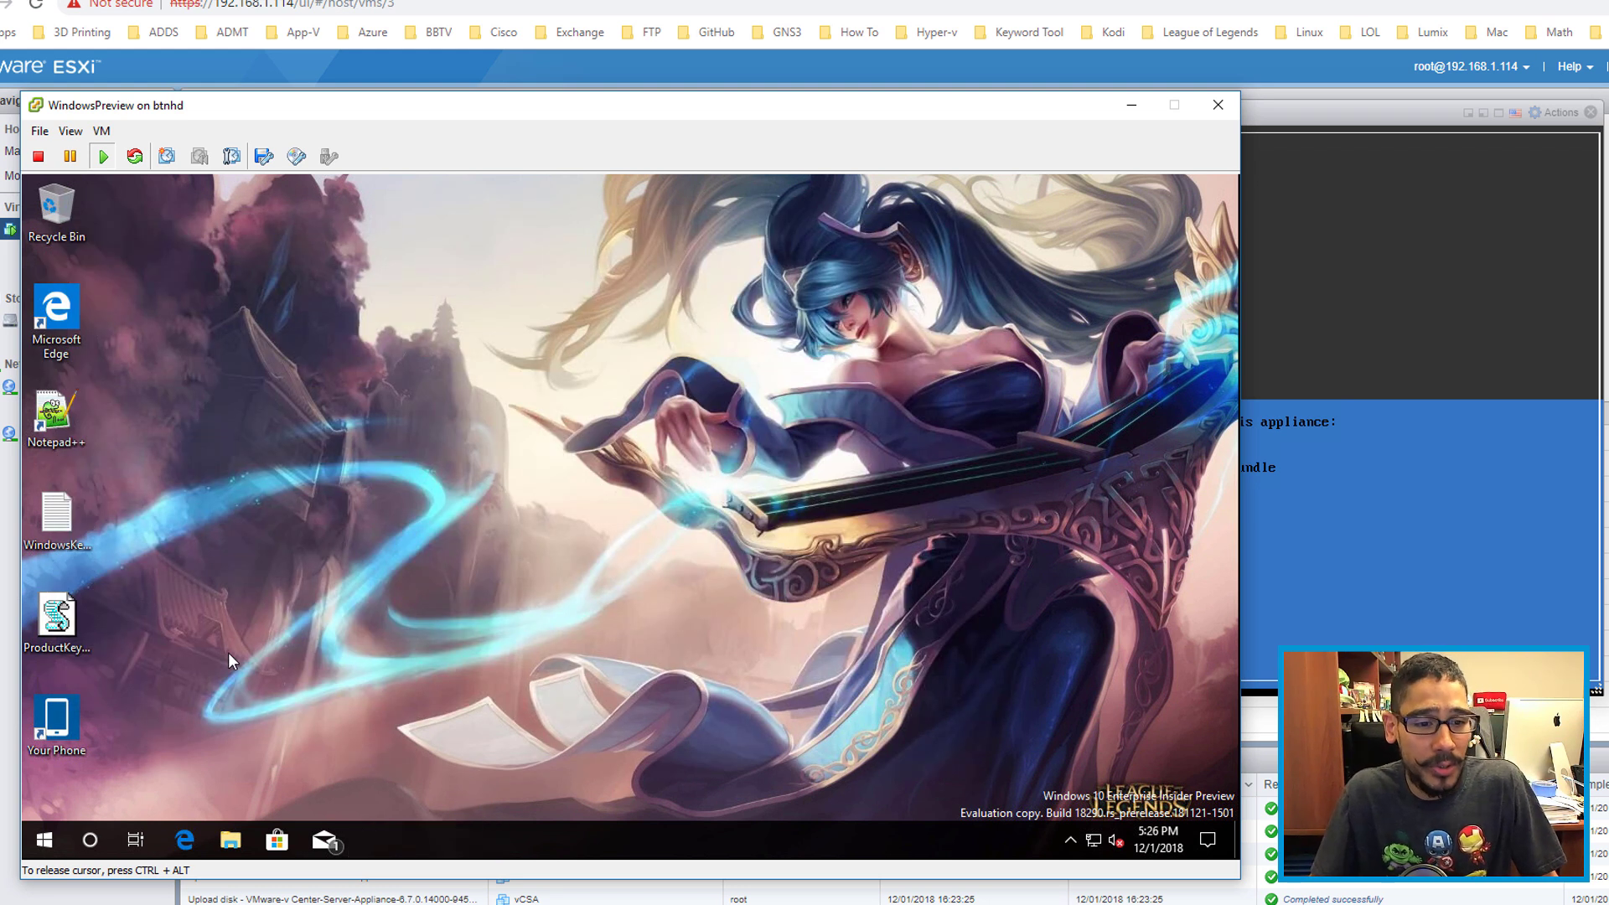
left_click(188, 840)
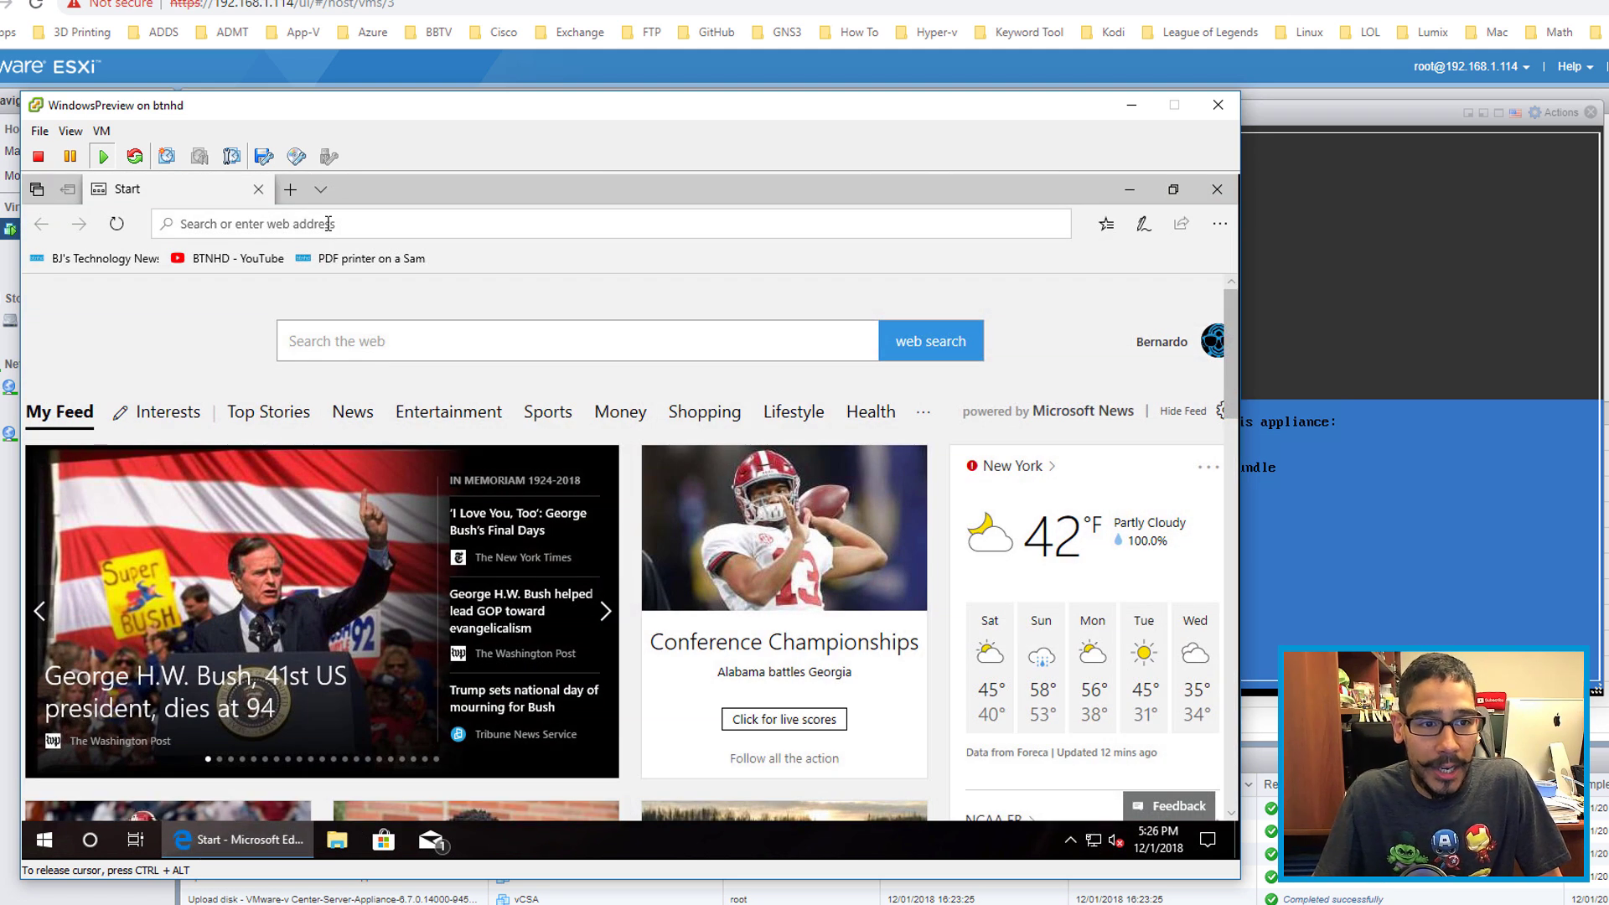
Step: Browse to vcsa.btnhd.edu:5480 and proceed past the certificate warning to the Getting Started page
left_click(328, 223)
type("vcsa.btnhd.edu:5480/")
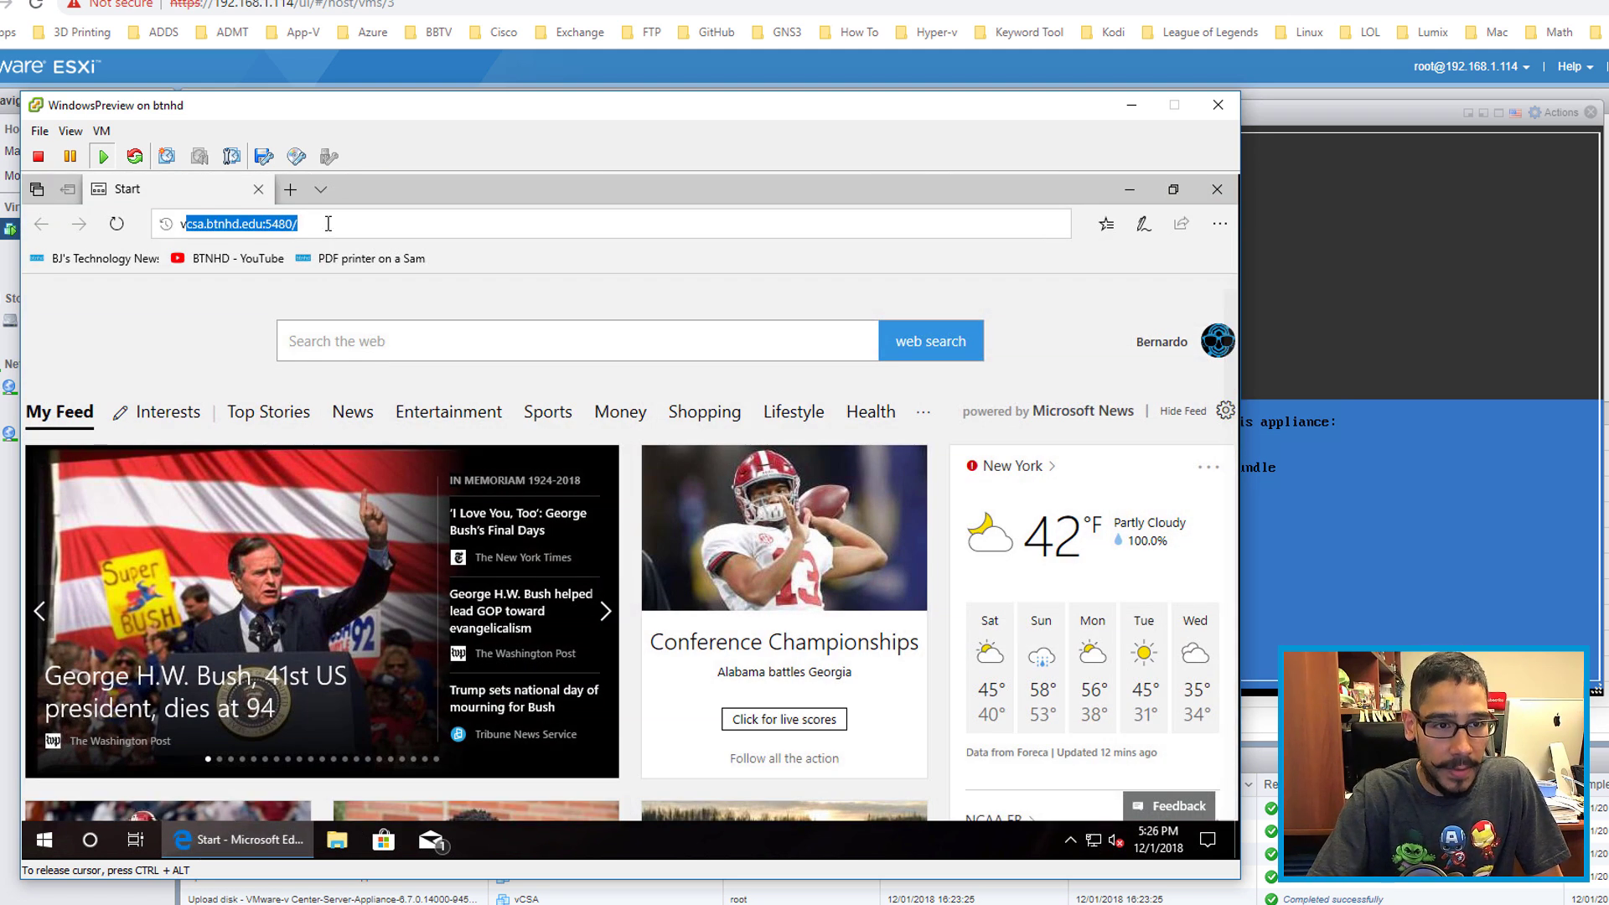
key("Return")
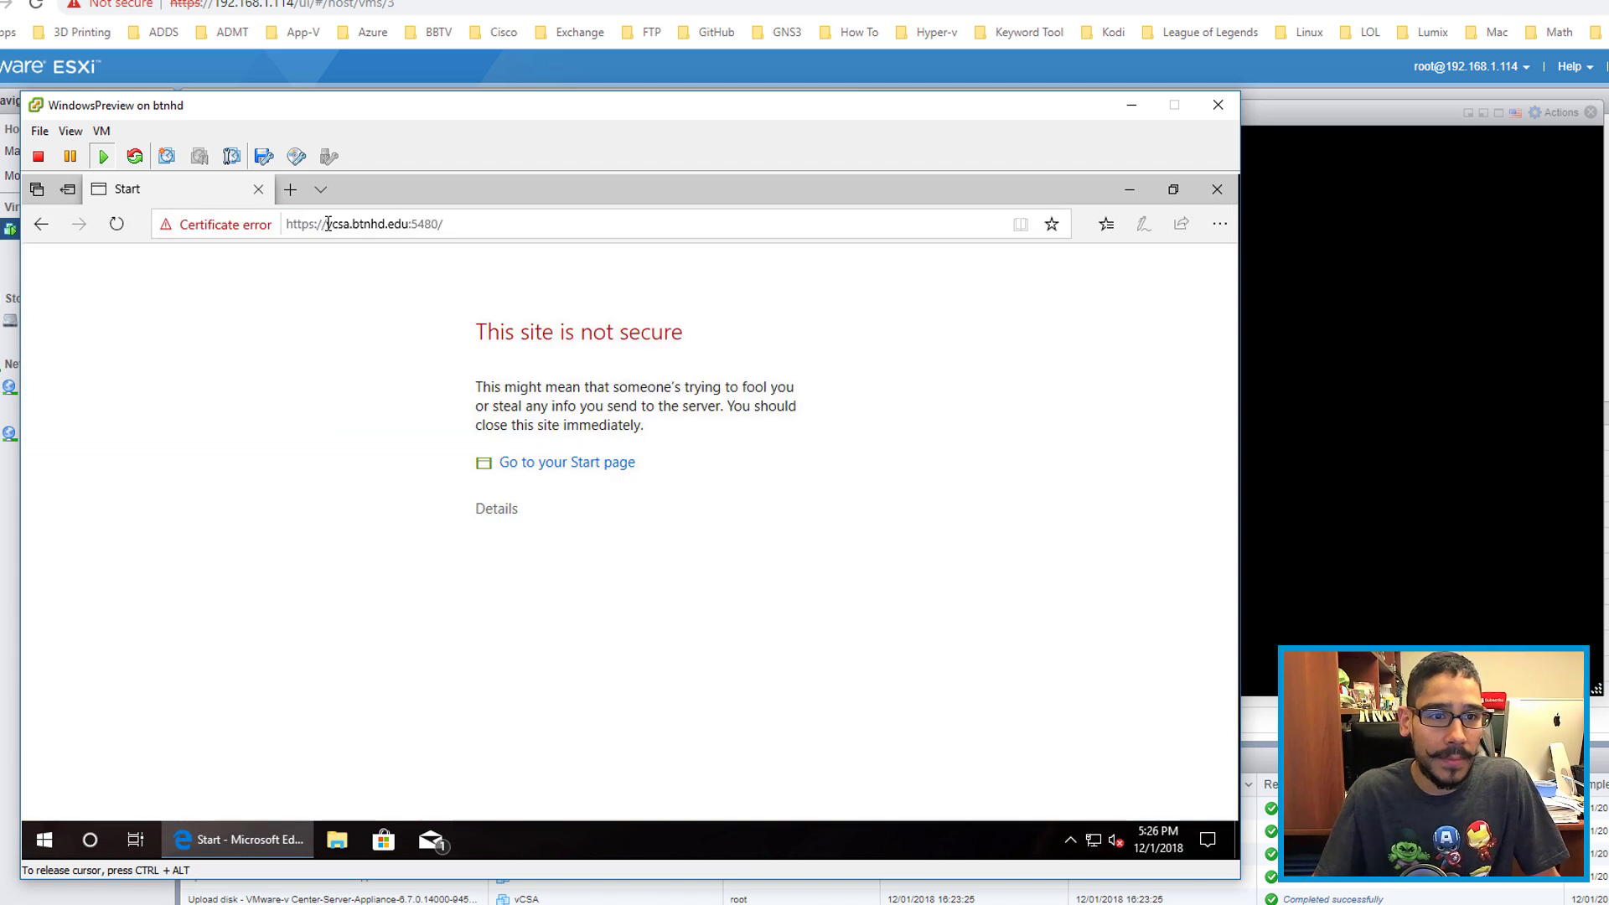
left_click(505, 510)
left_click(574, 689)
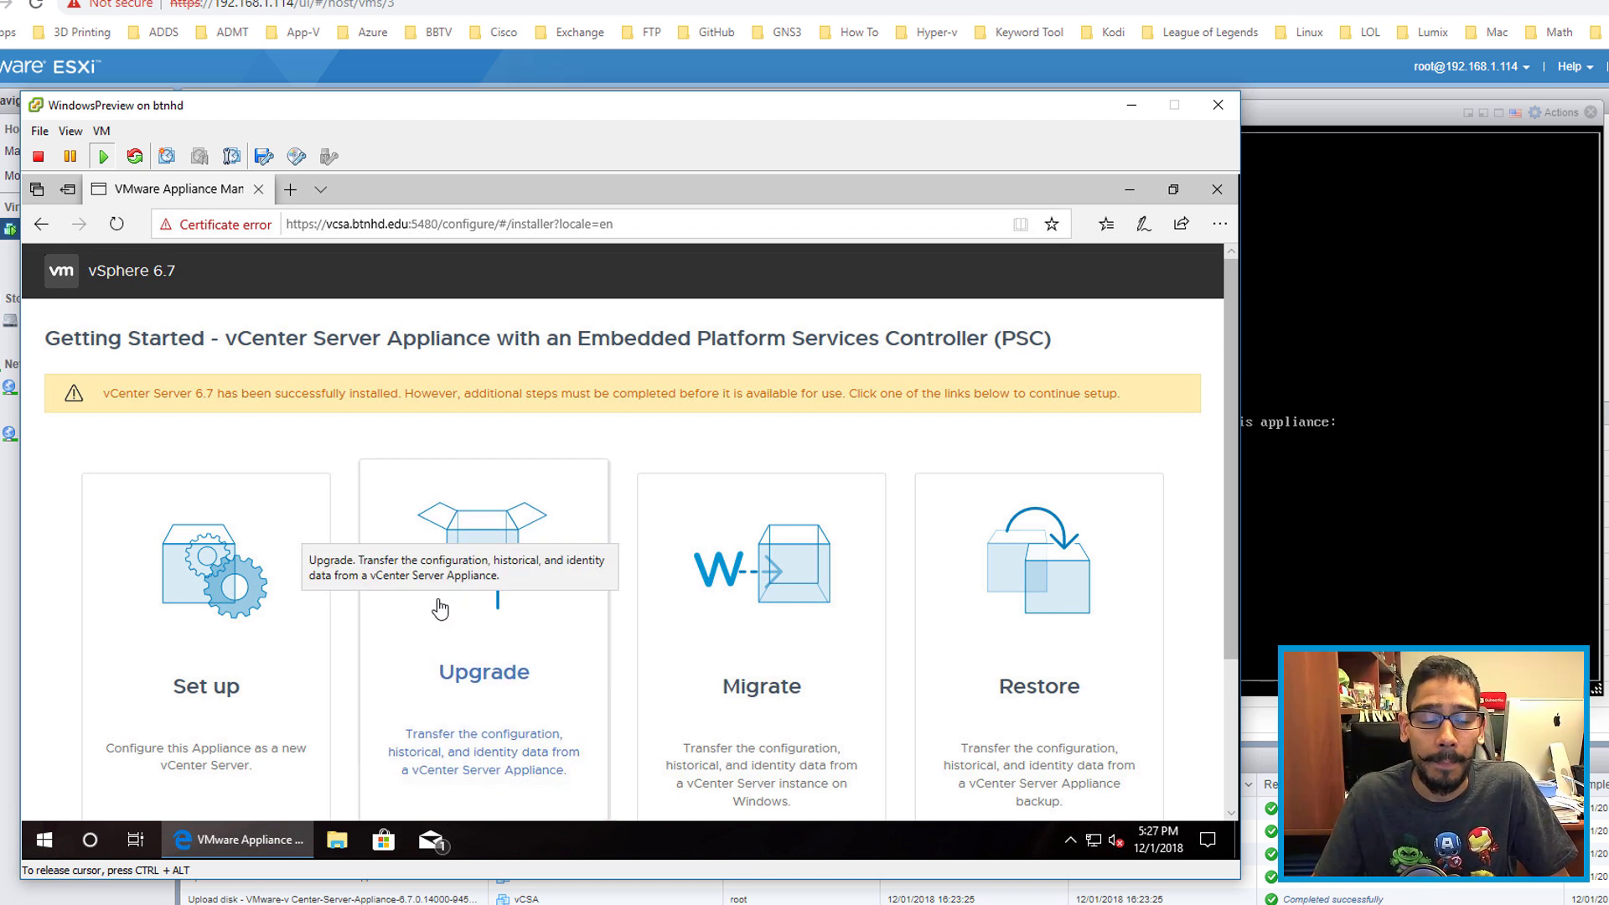
Step: Put the VM in full screen, choose Set up, and log in with the root password
scroll(435, 602, "down", 1)
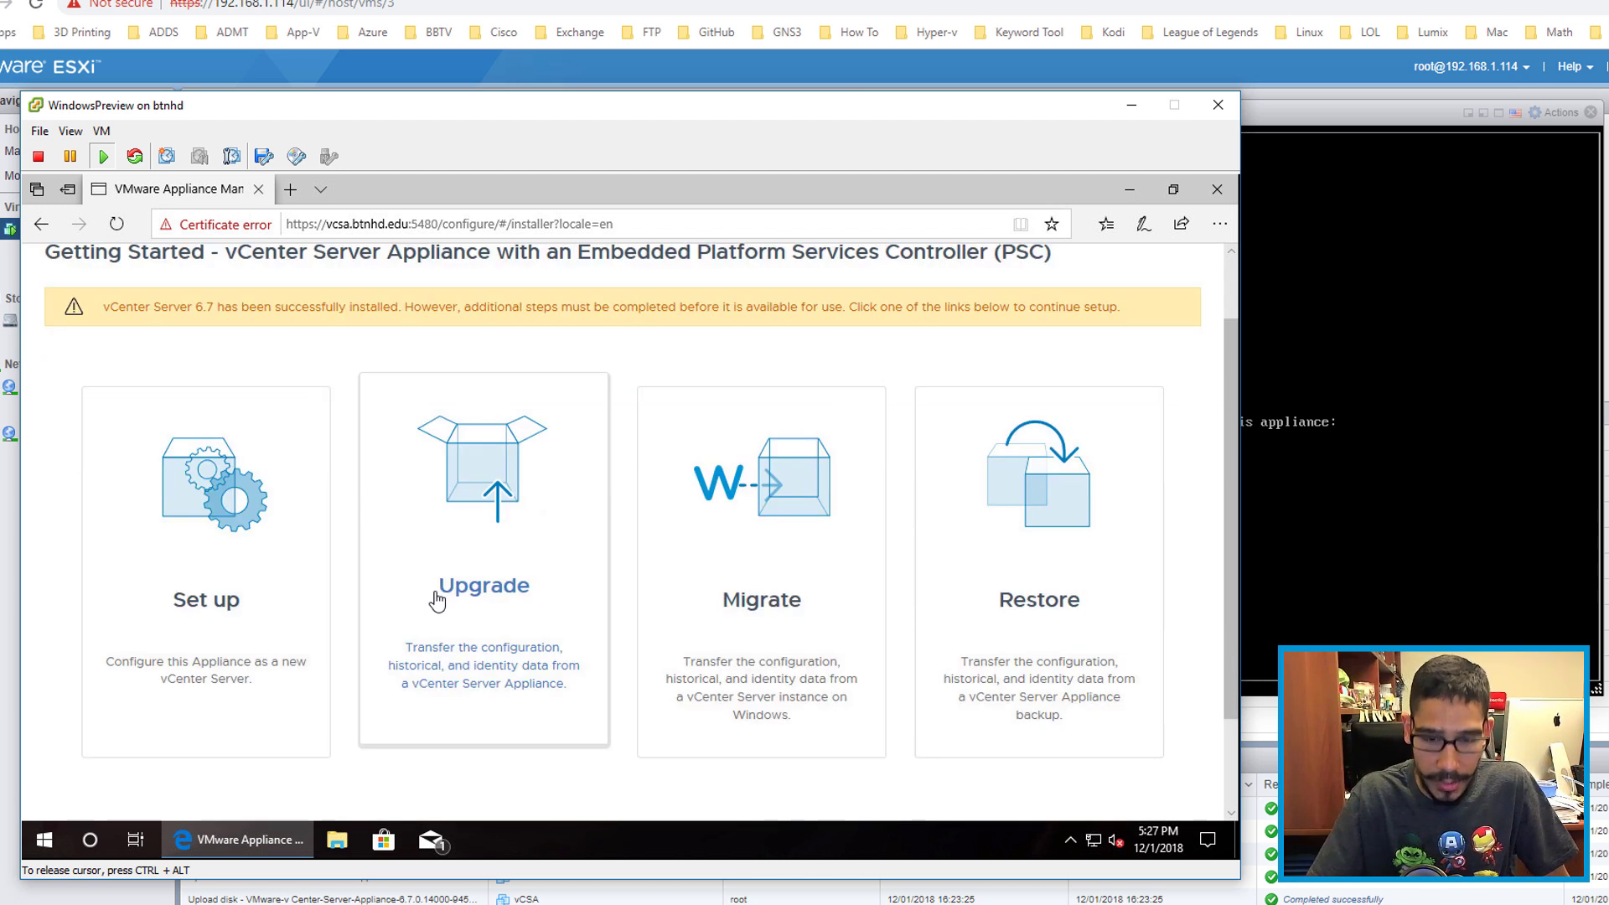
key("ctrl+alt+Return")
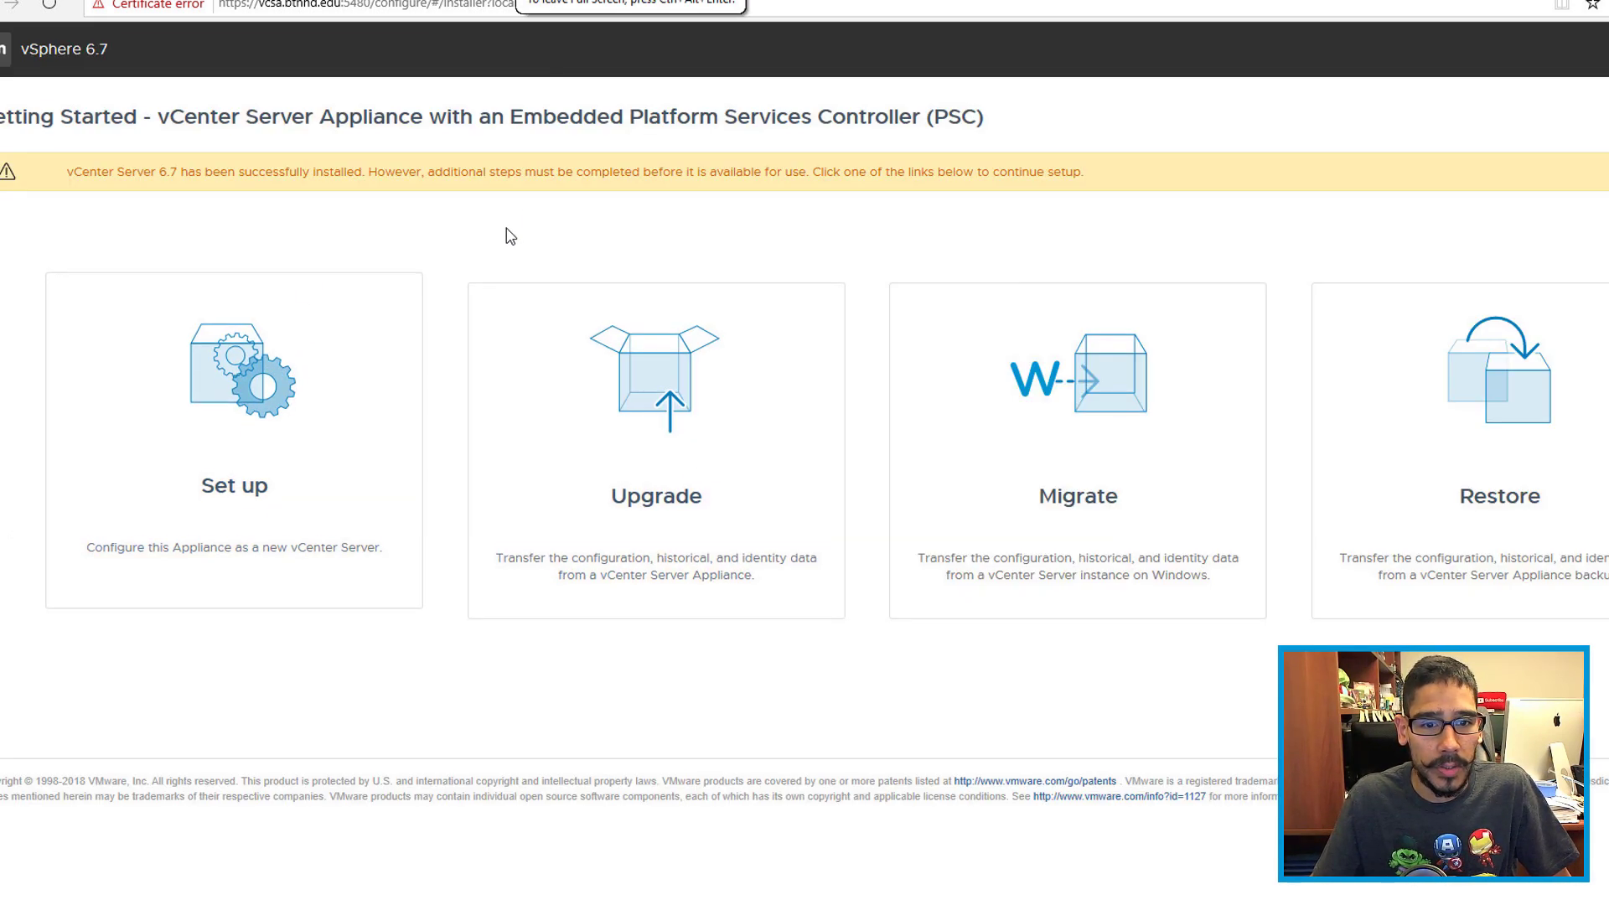
left_click(275, 400)
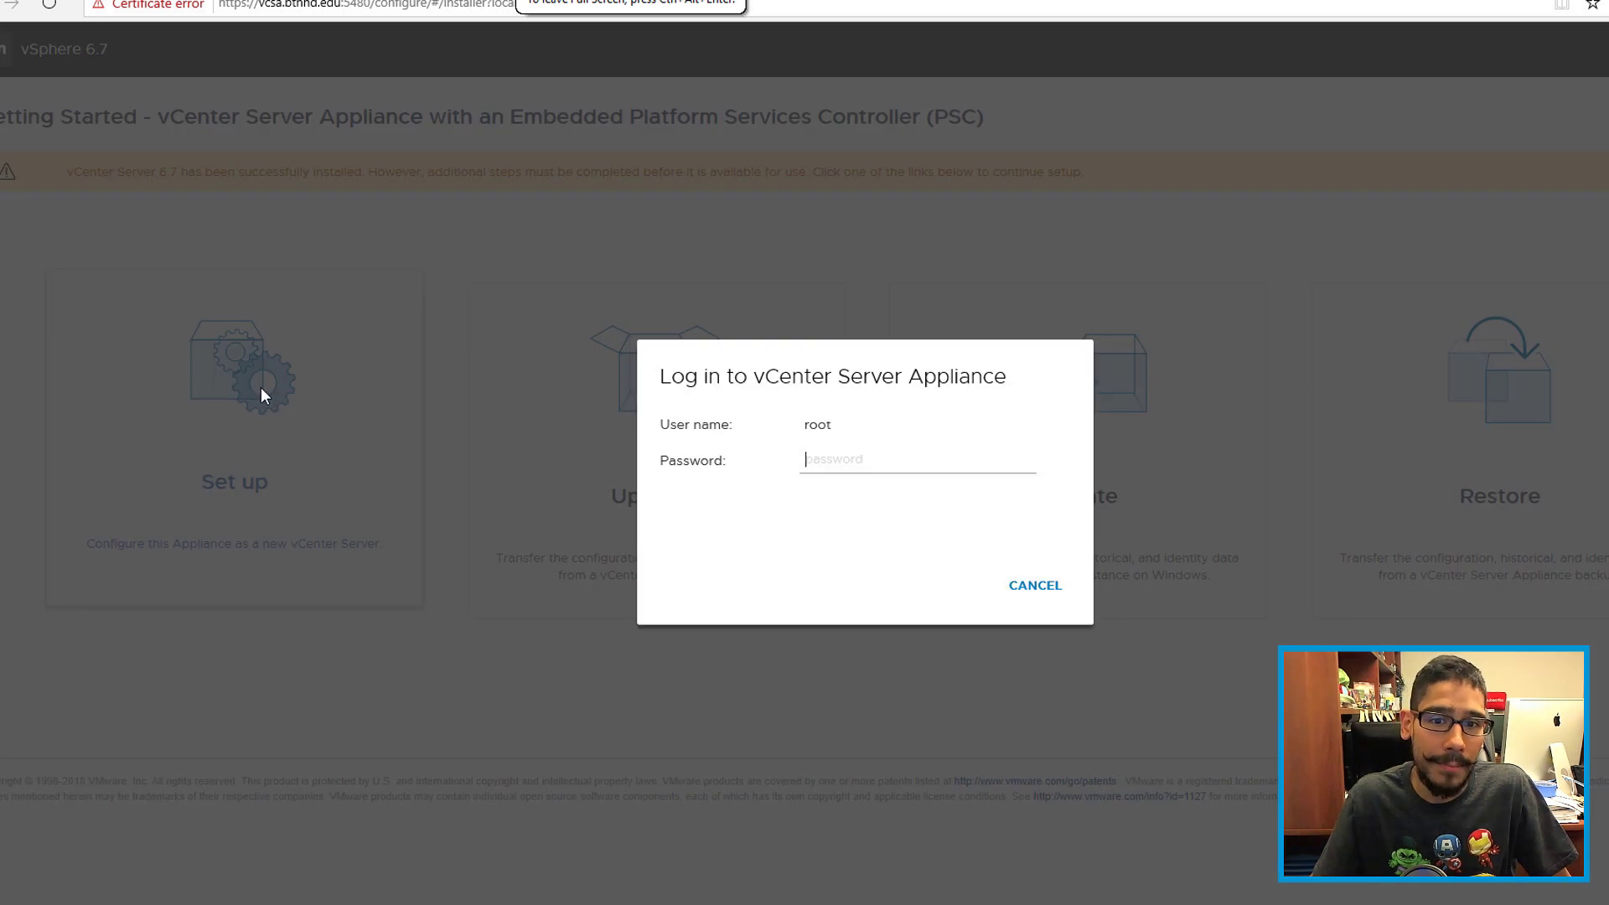
type("******")
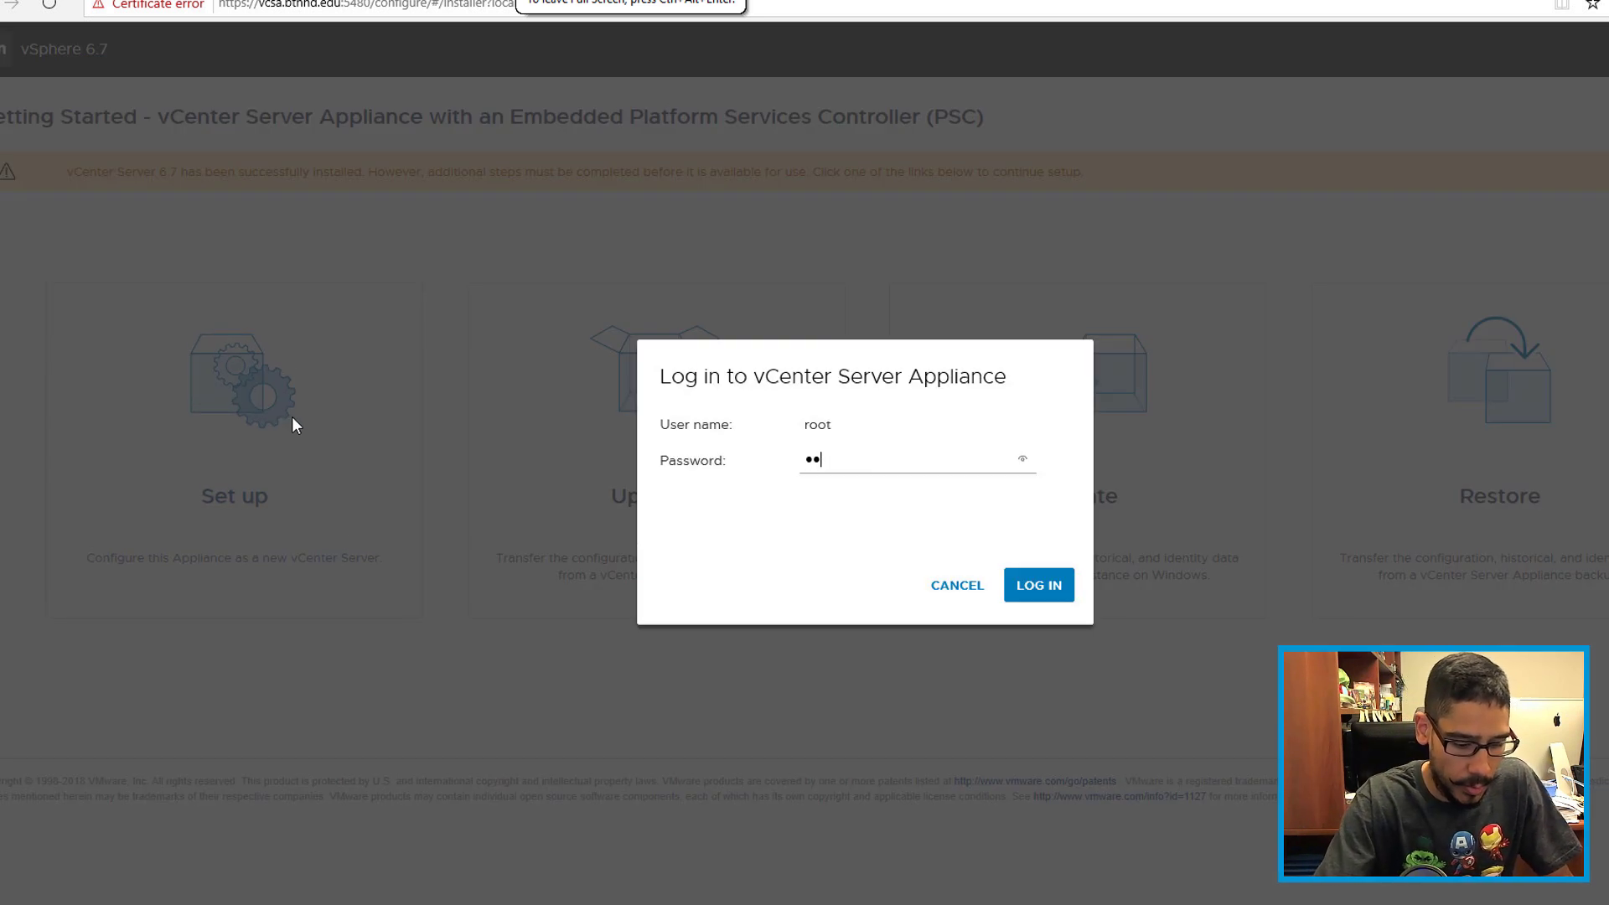
type("**")
key("Return")
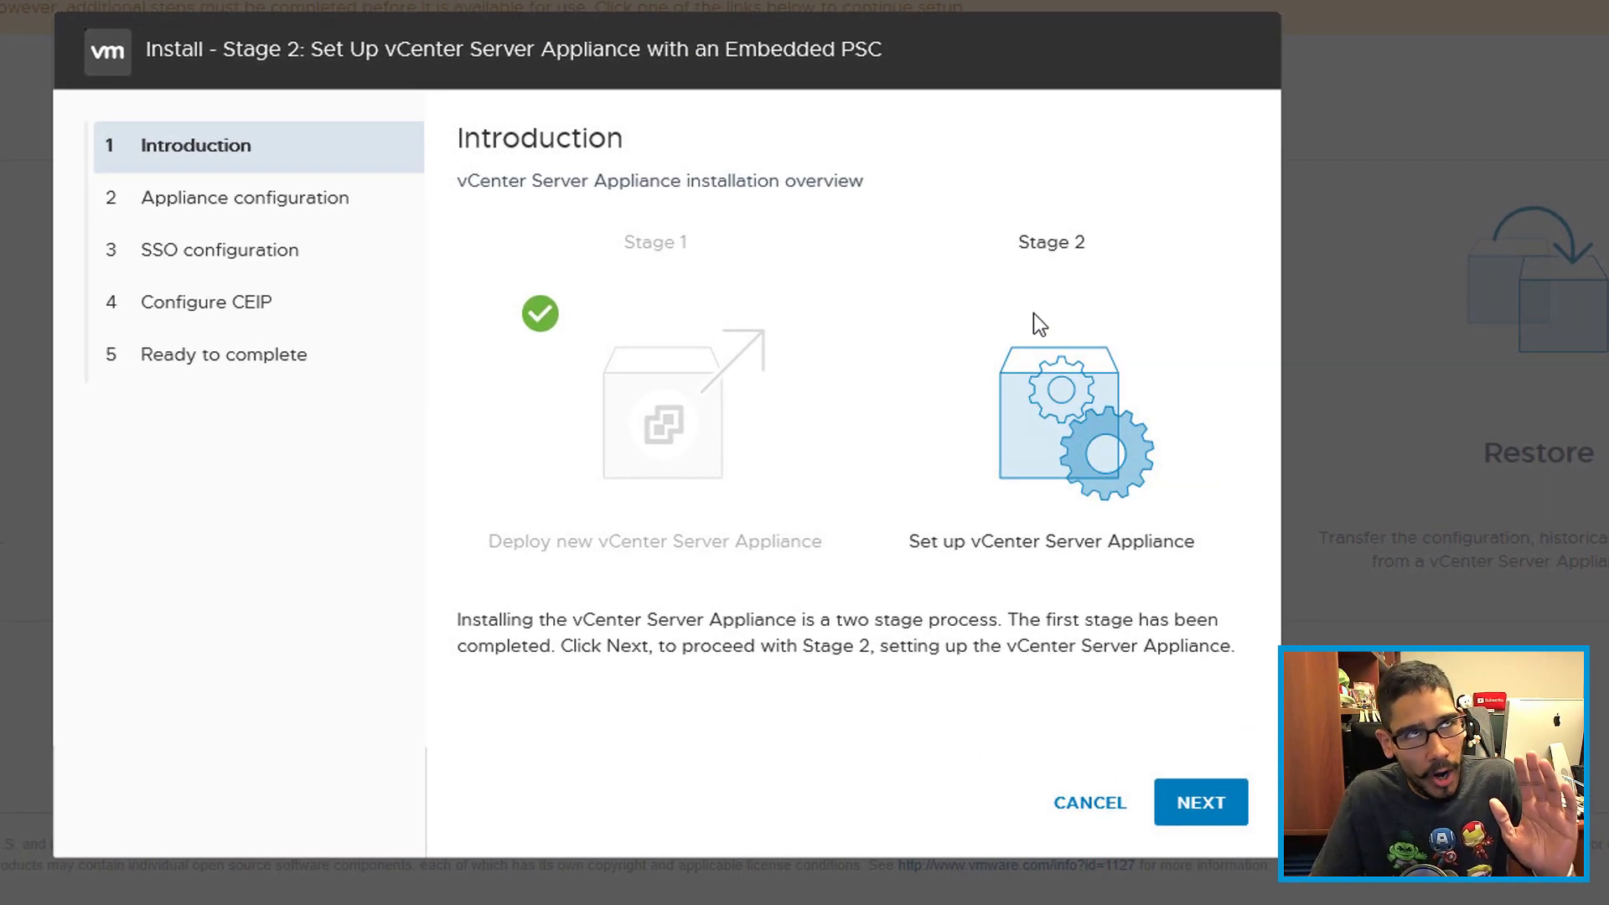
Step: Move past Introduction and add 8.8.8.8 as the alternate DNS server beside 192.168.1.100
left_click(1207, 804)
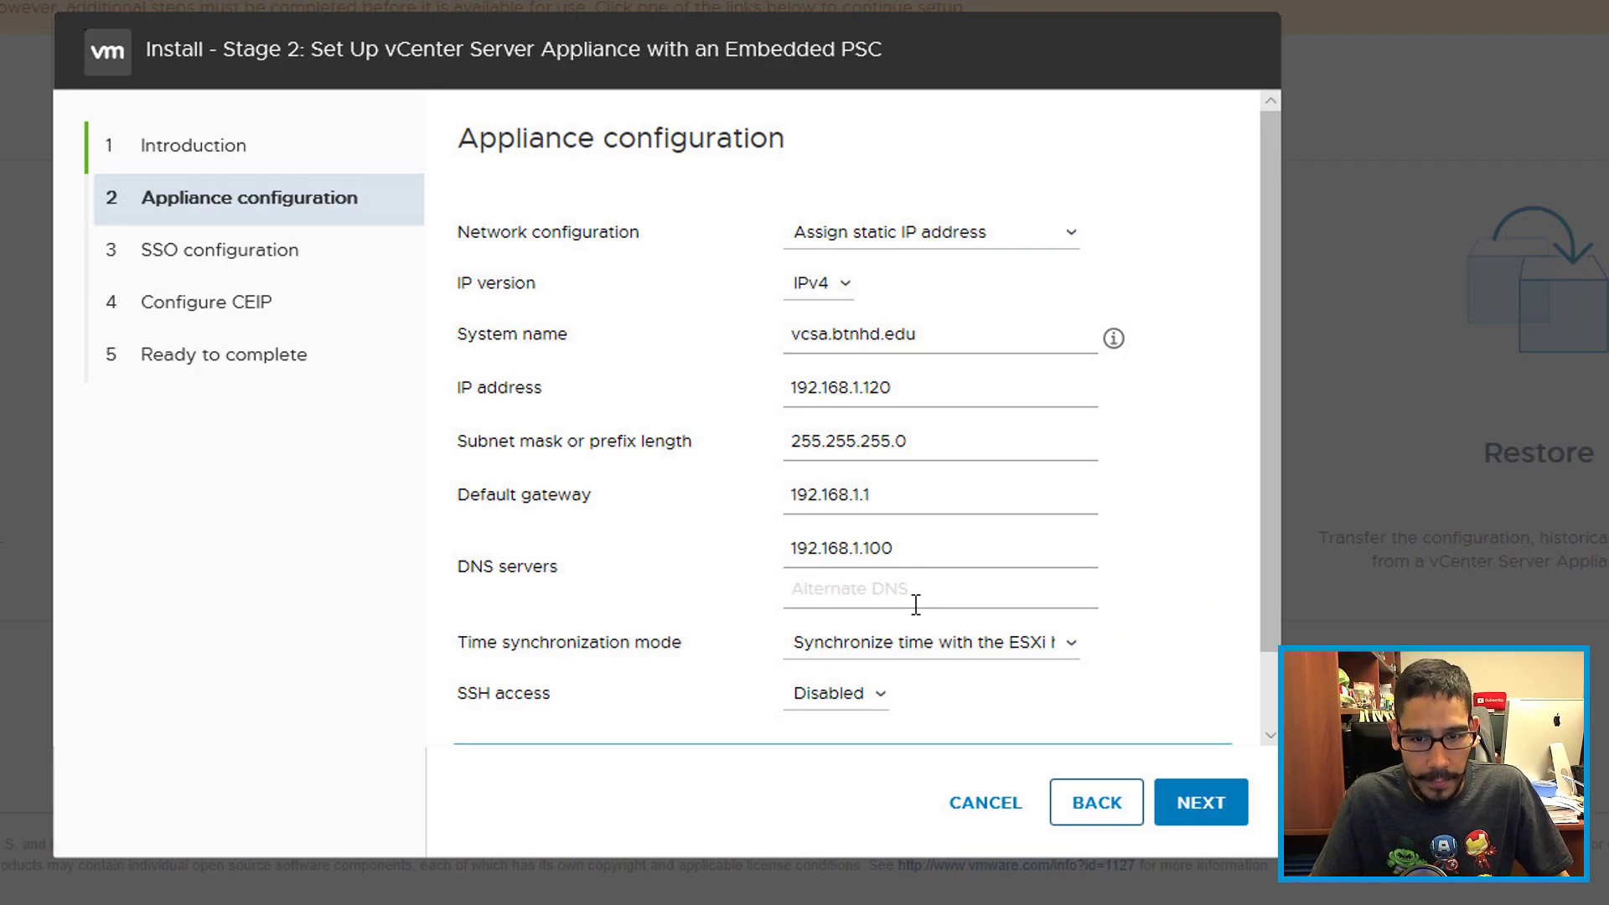
left_click(1026, 592)
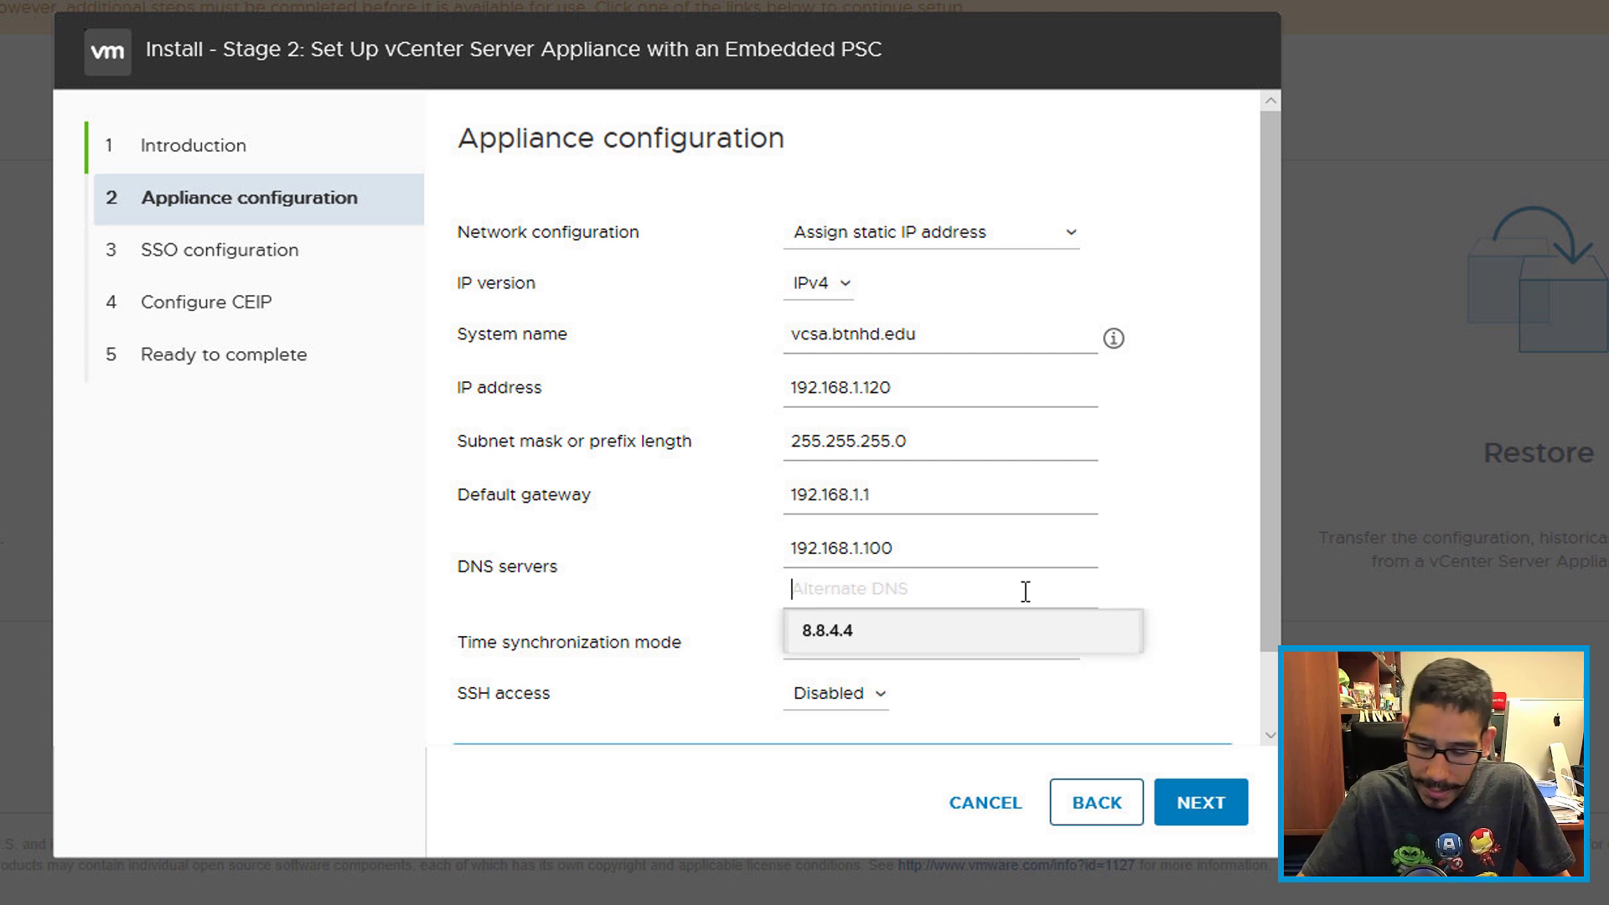
type("8.8.88")
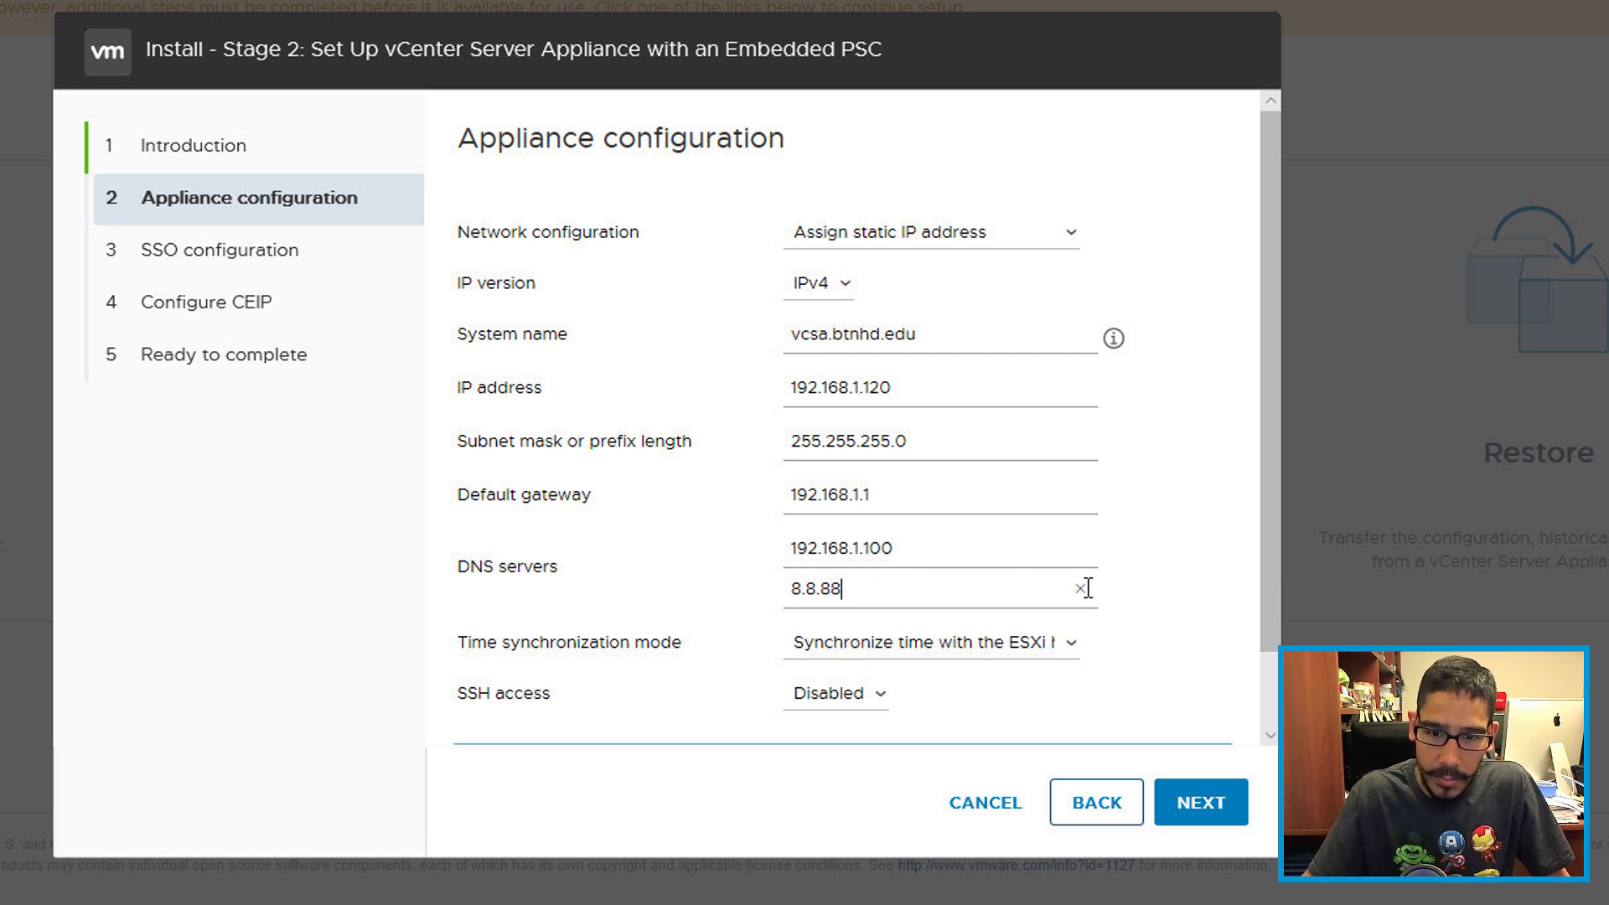
key("BackSpace")
type(".8")
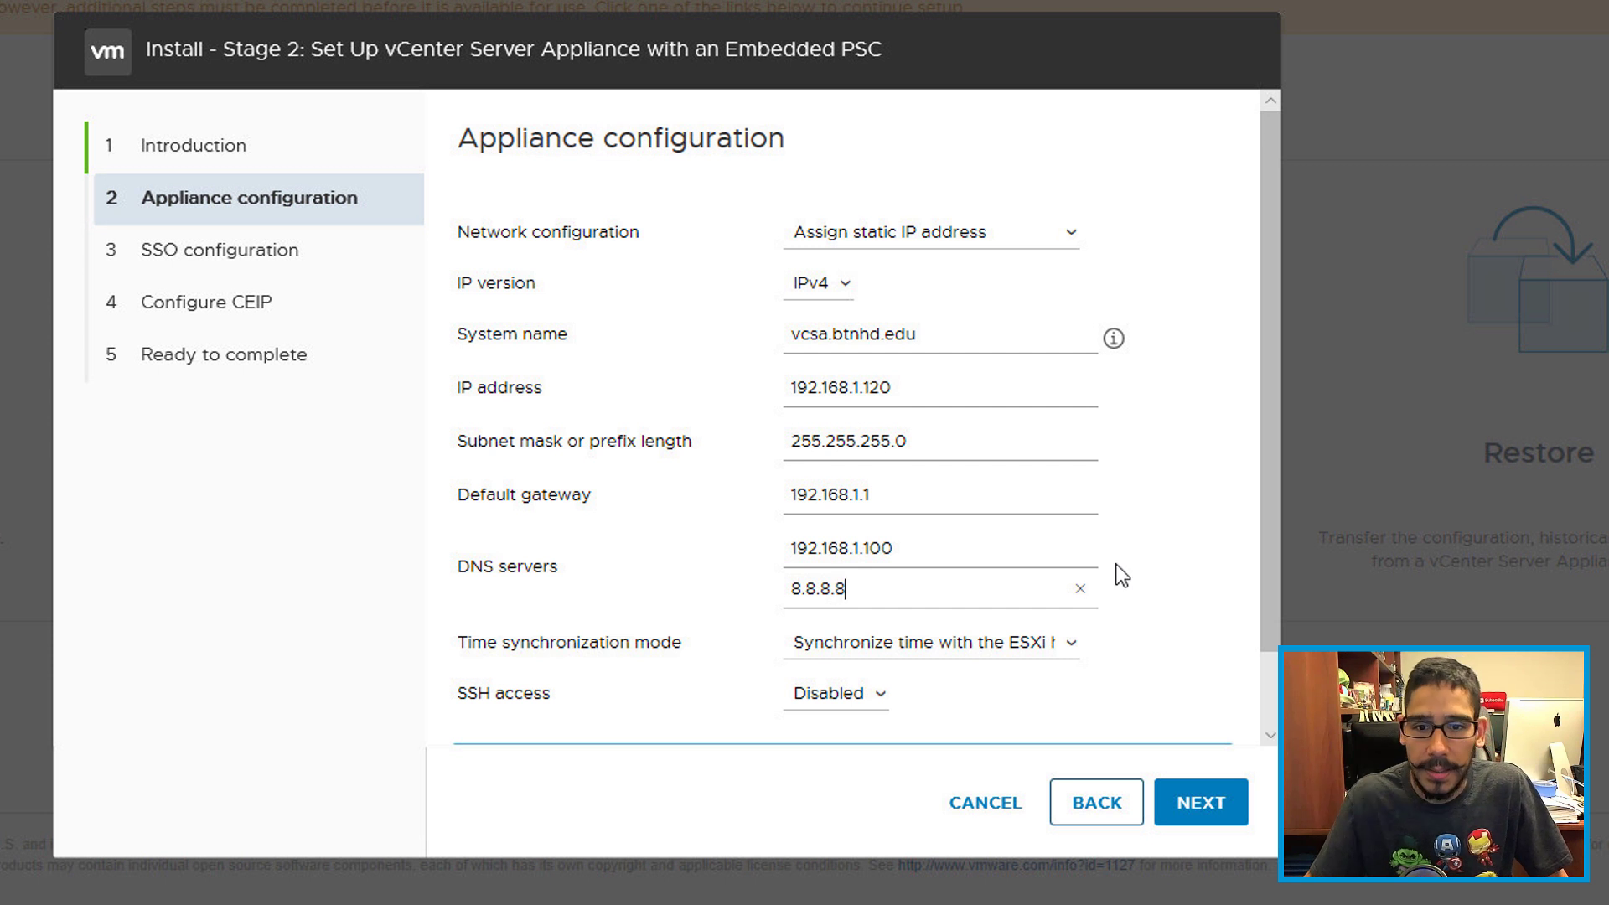
left_click_drag(937, 544, 765, 566)
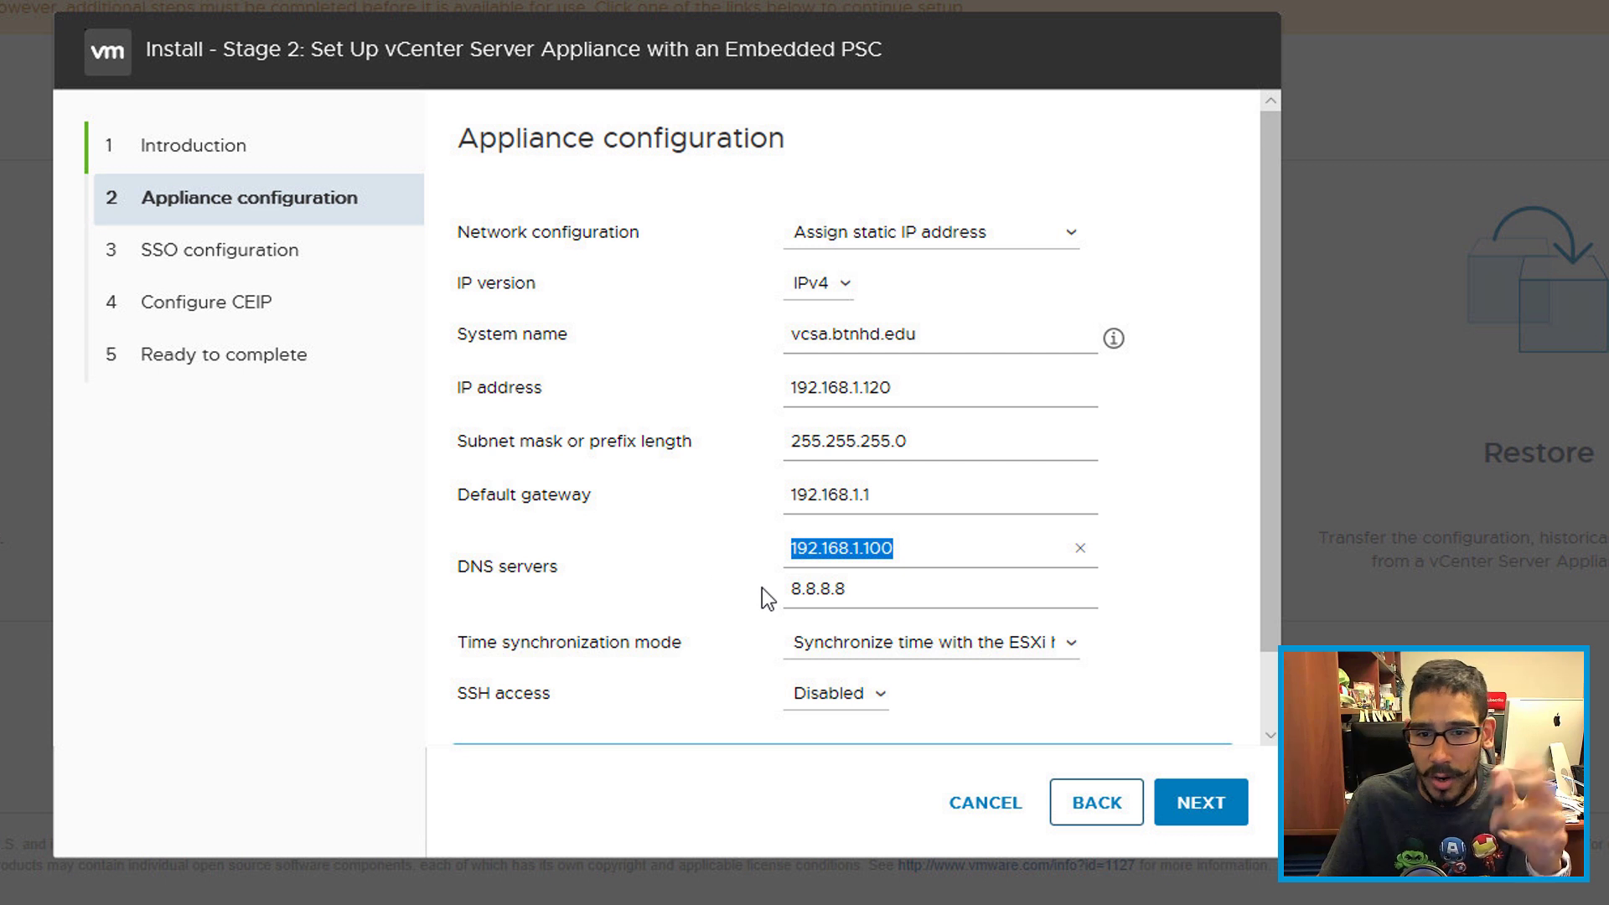
left_click(1258, 707)
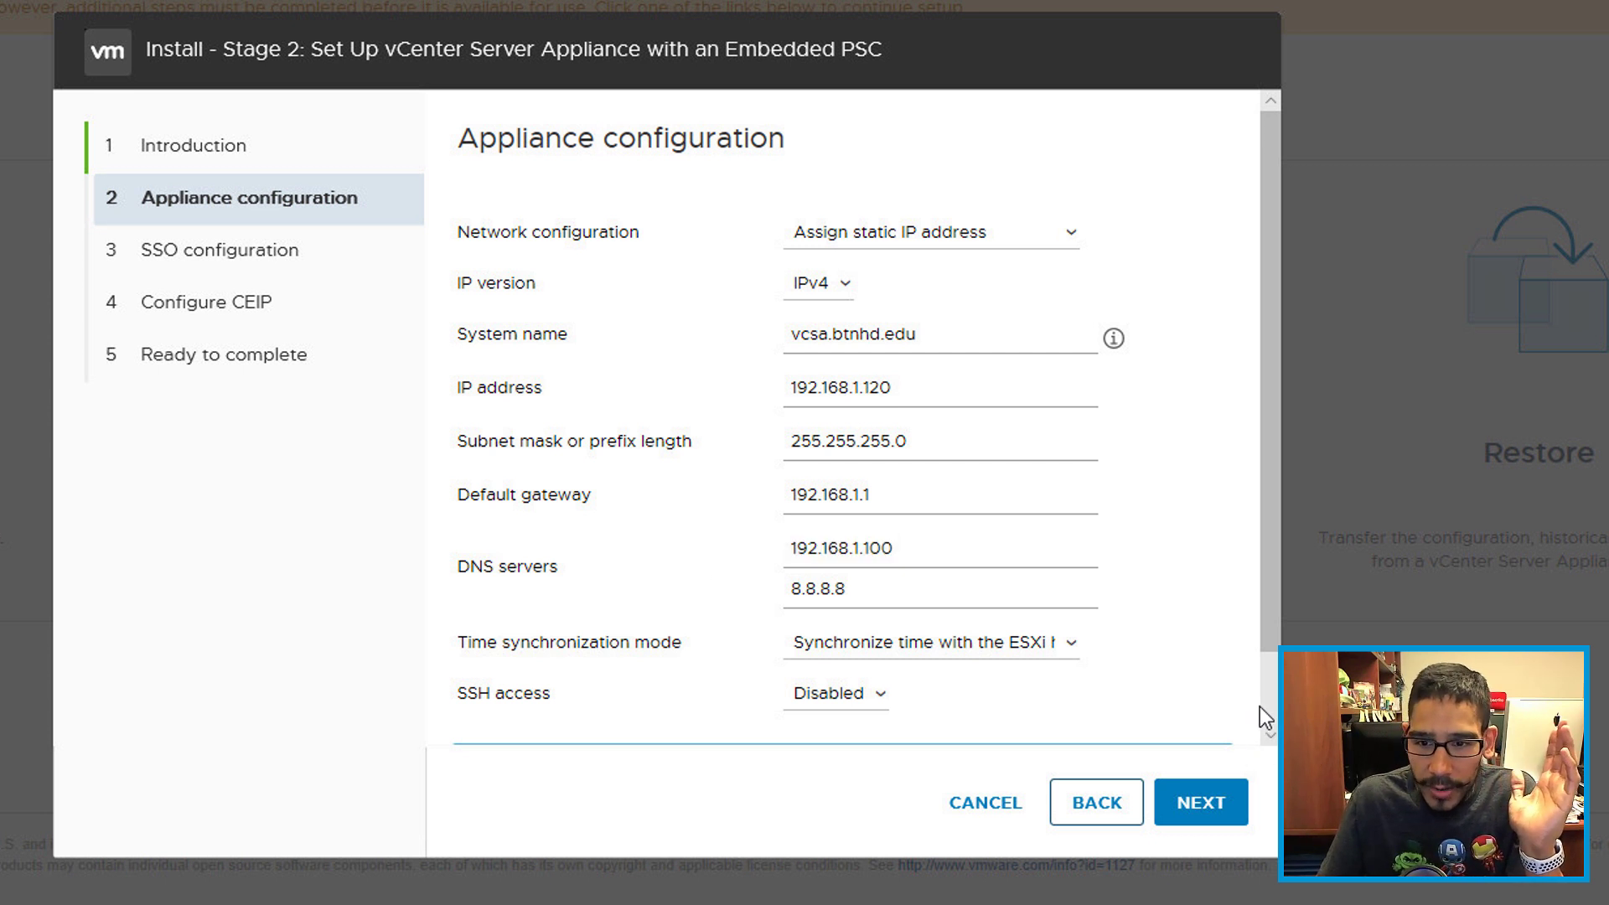
left_click(1265, 701)
Step: Accept the network settings and create SSO domain vsphere.local with a confirmed administrator password
left_click(1204, 806)
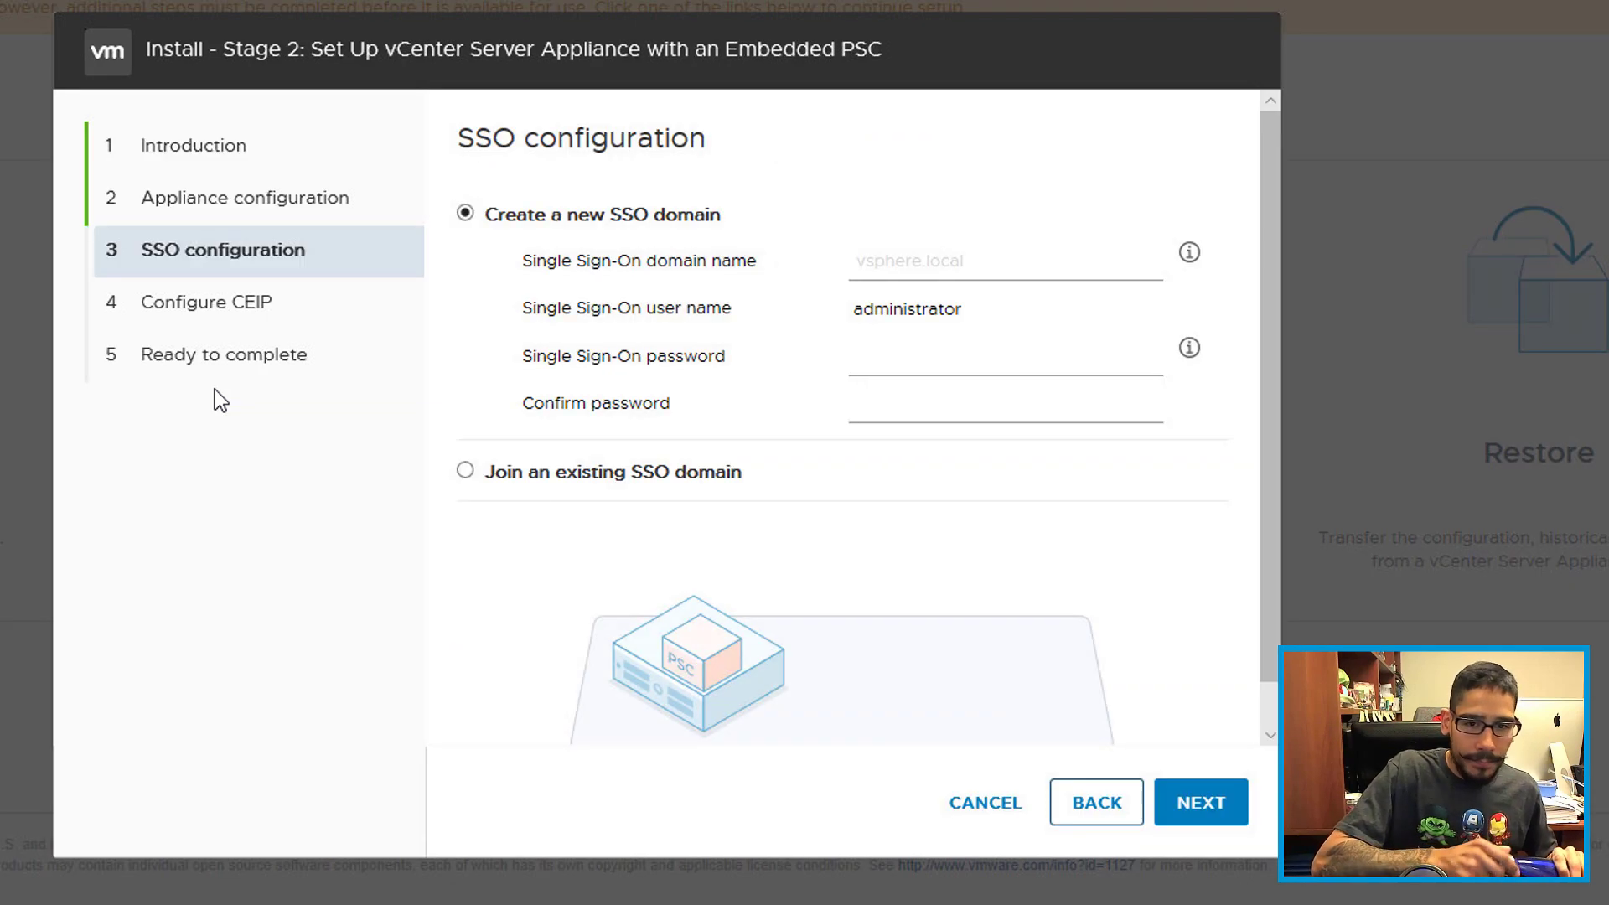
left_click(966, 261)
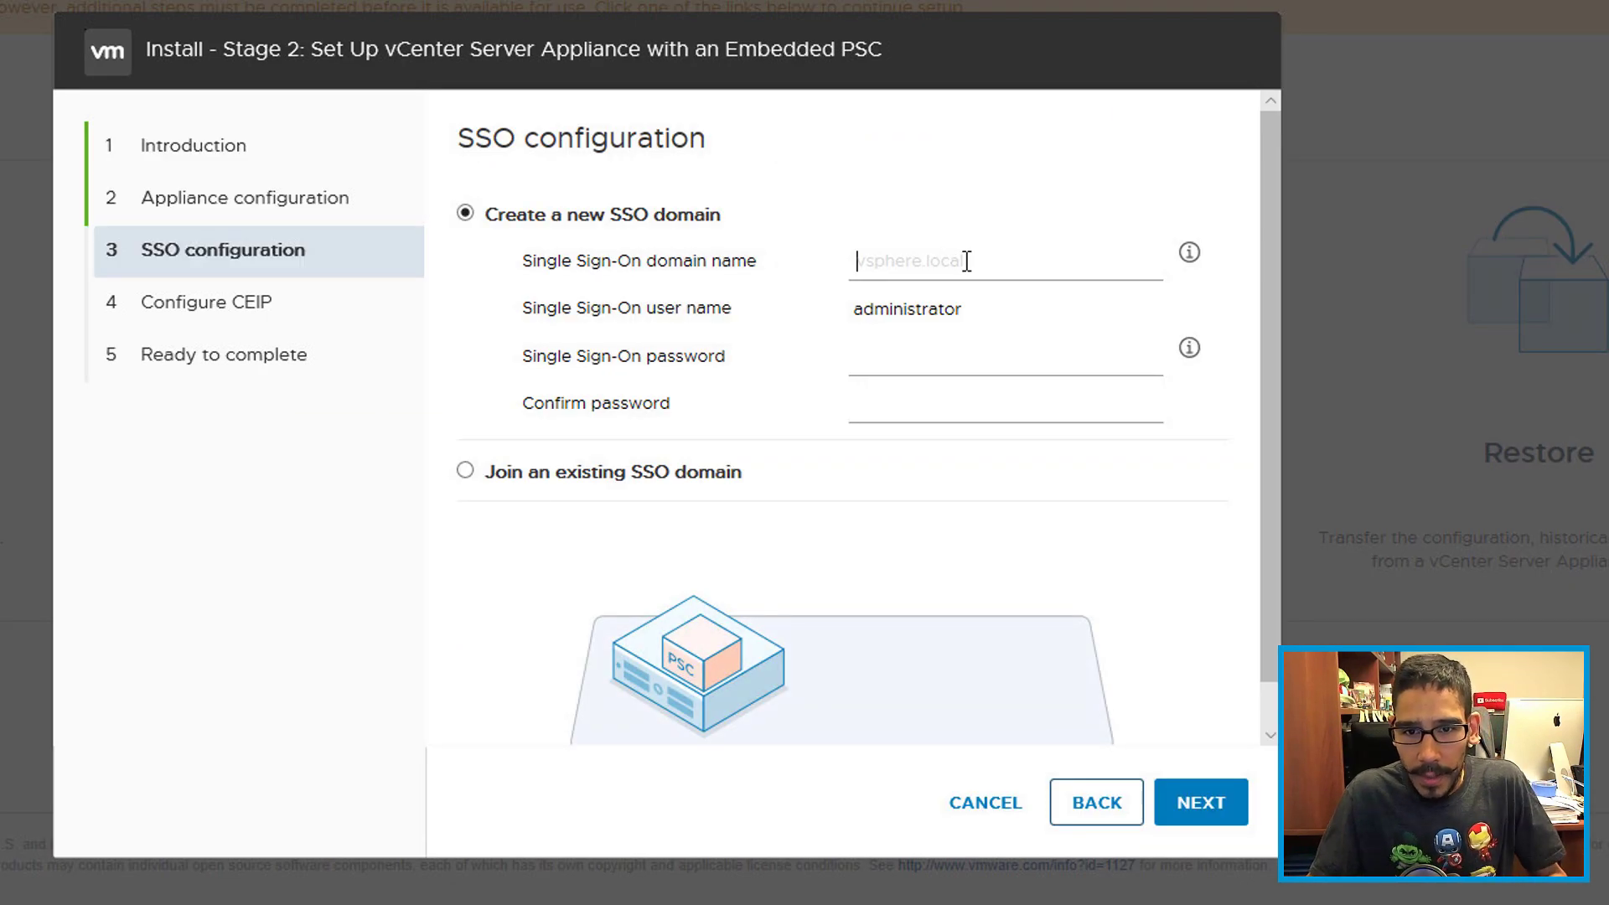
type("vsphere.local")
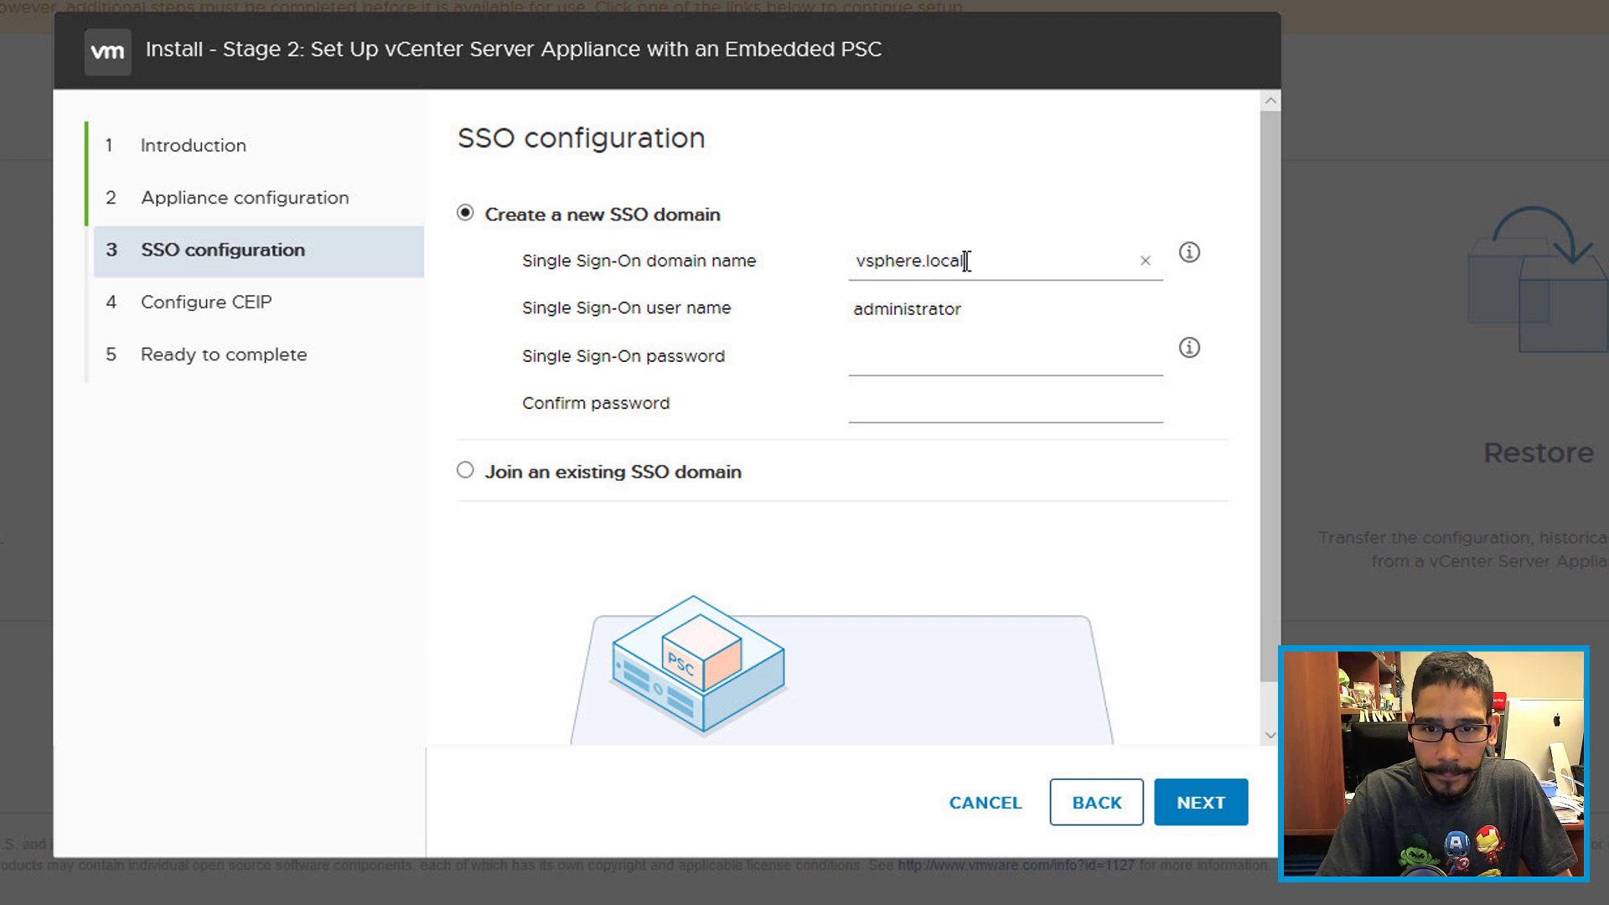
key("Tab")
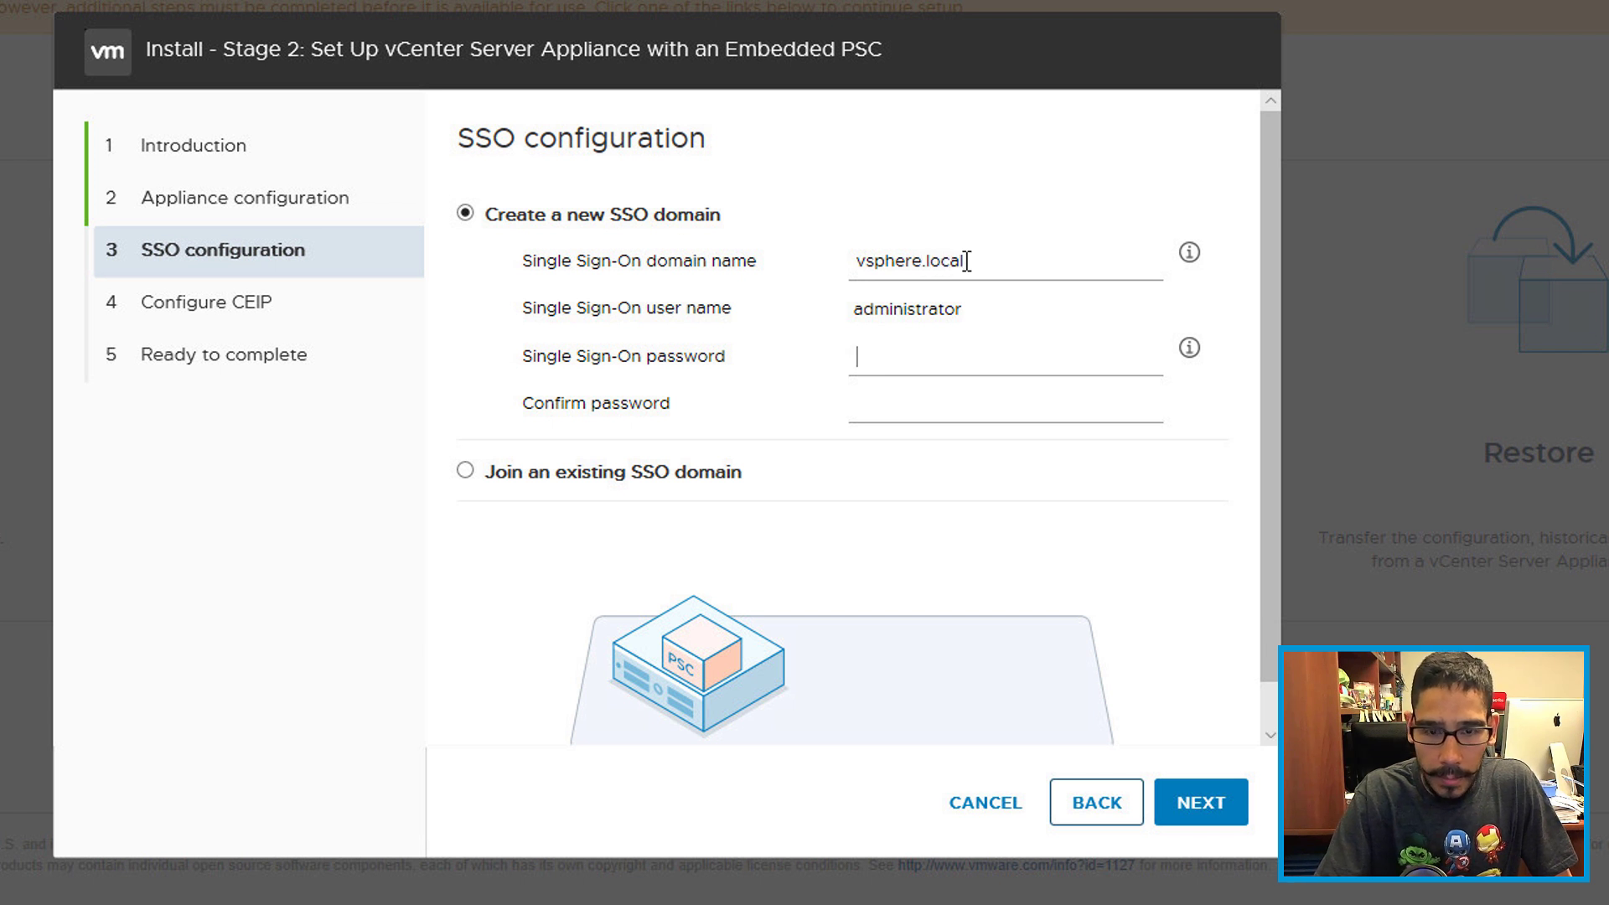
type("VMware")
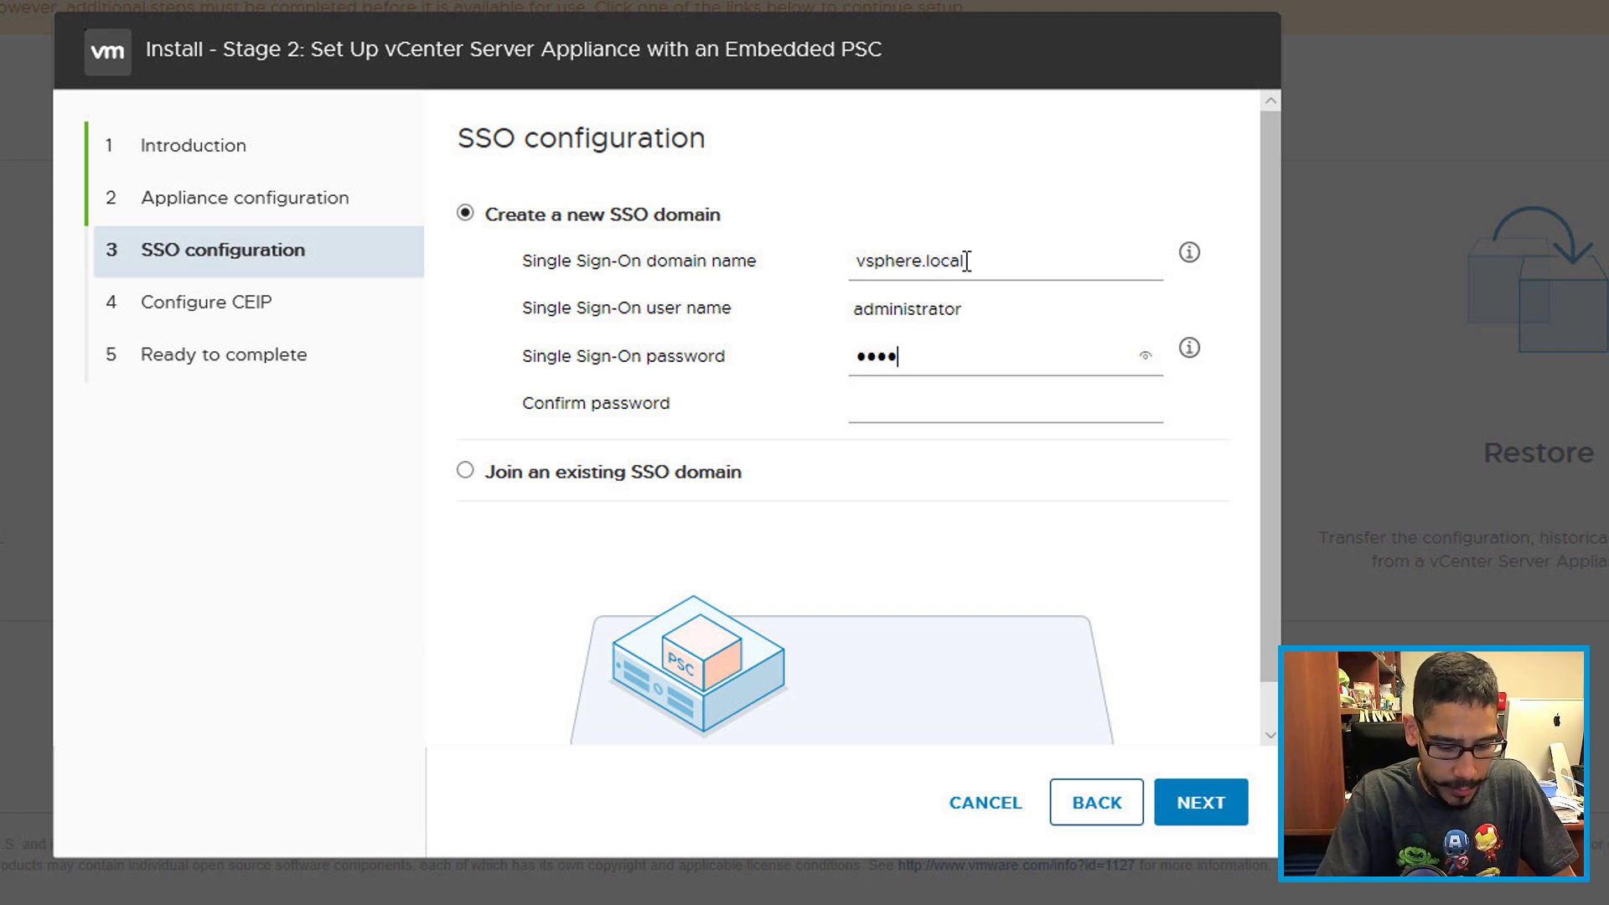
key("BackSpace")
key("BackSpace")
key("BackSpace")
key("BackSpace")
key("BackSpace")
key("BackSpace")
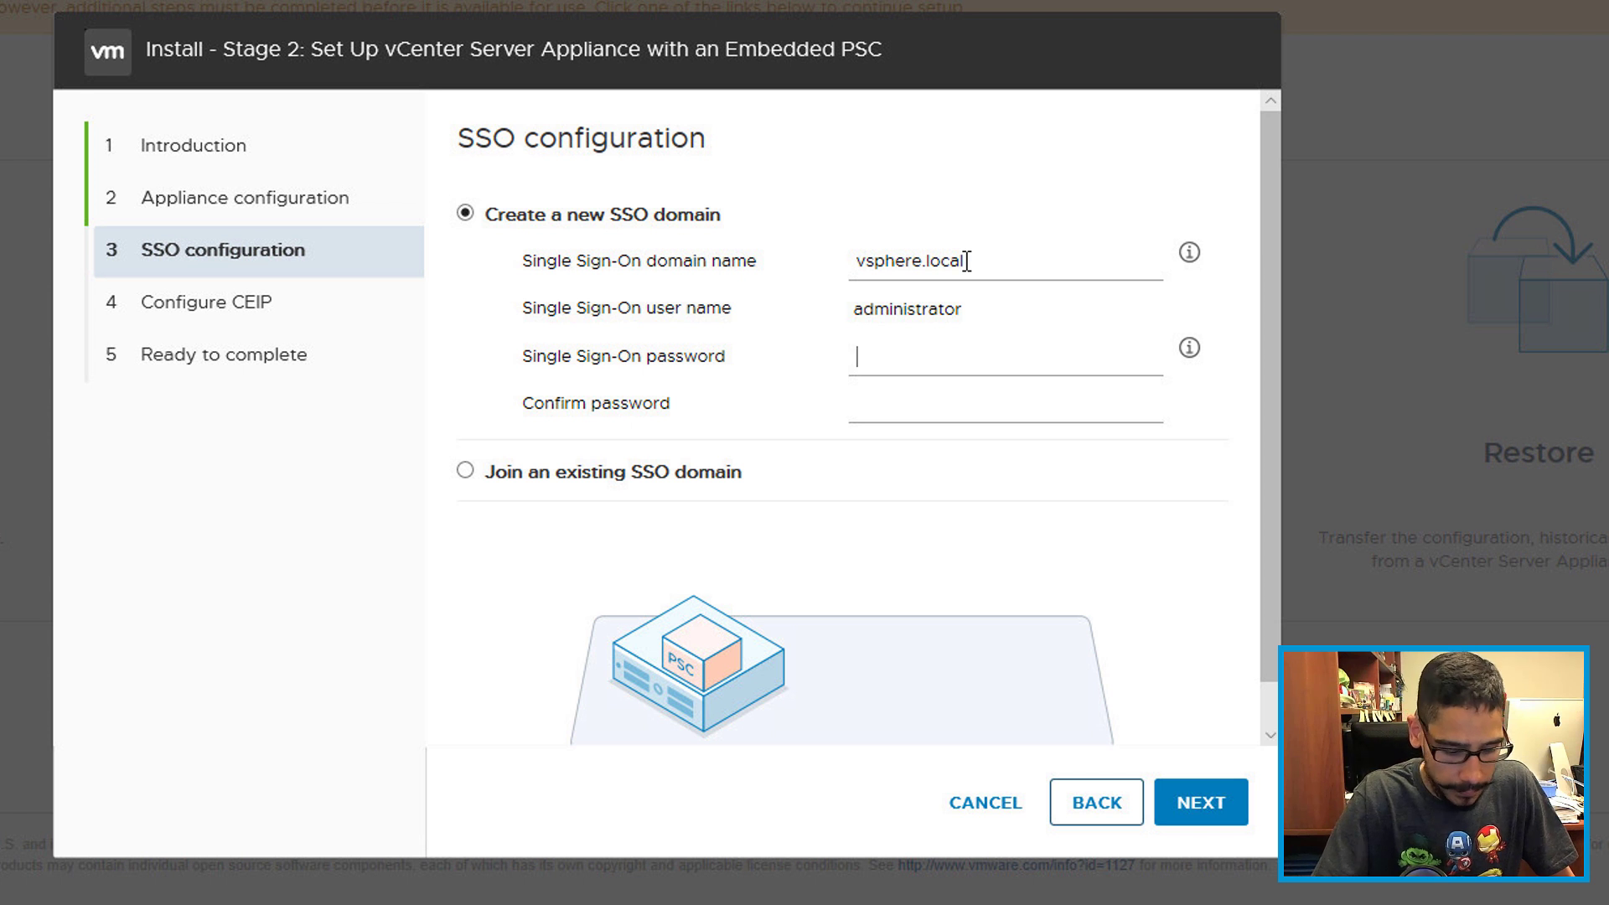
type("VMware1!")
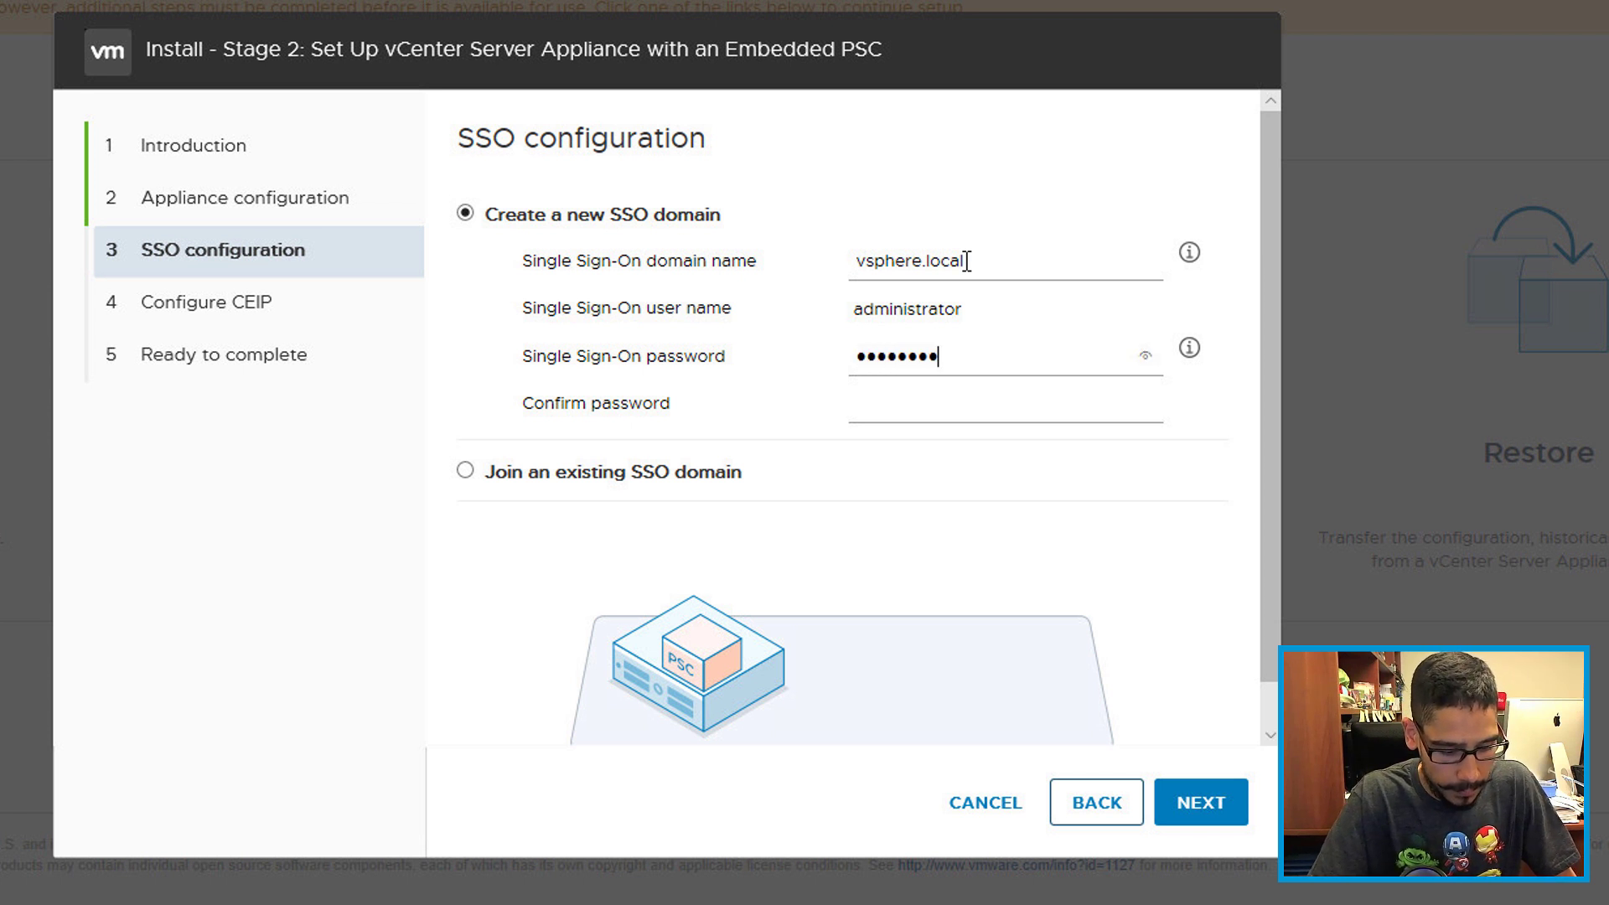
key("Tab")
type("VMware1!")
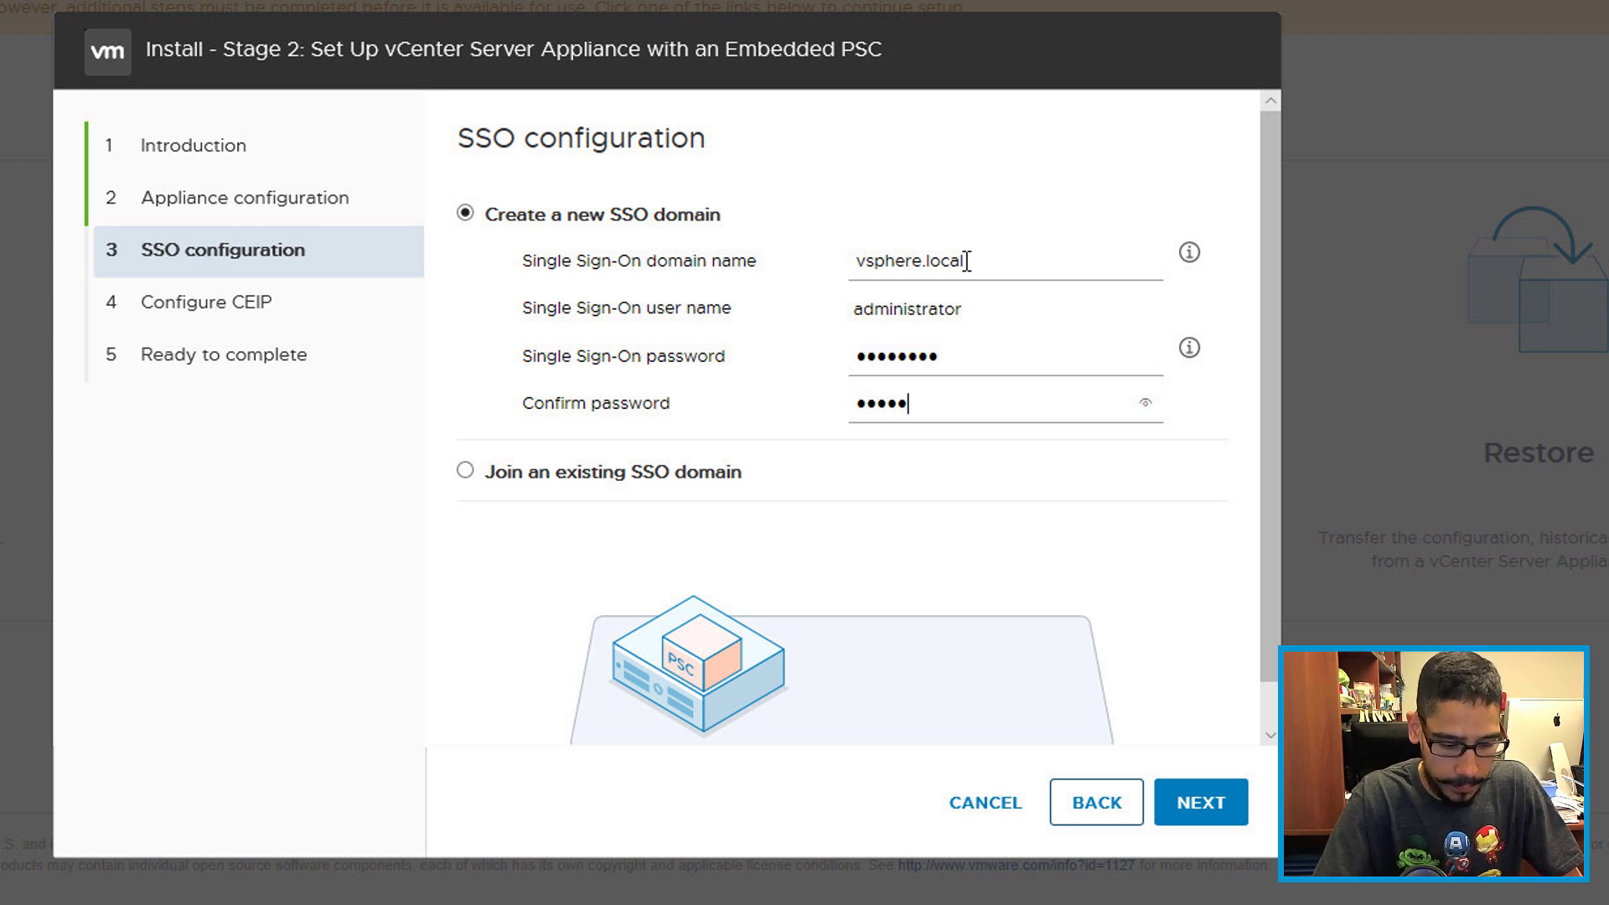
left_click(1215, 806)
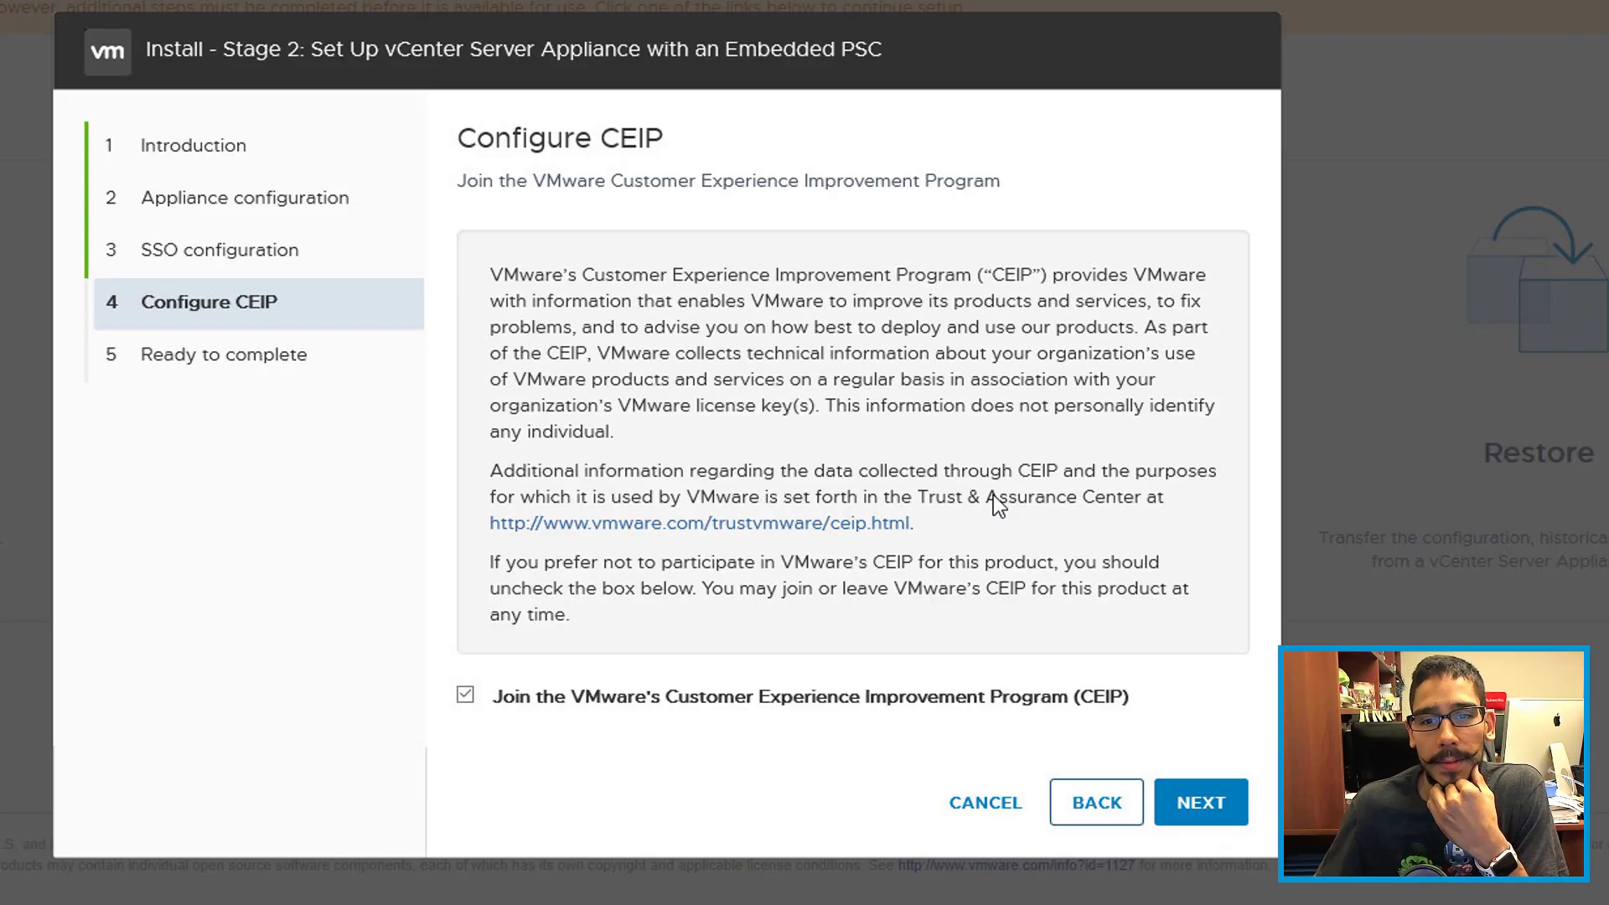
Step: Opt out of CEIP, review the summary, and finish to start Stage 2, accepting the warning
left_click(465, 695)
left_click(1205, 797)
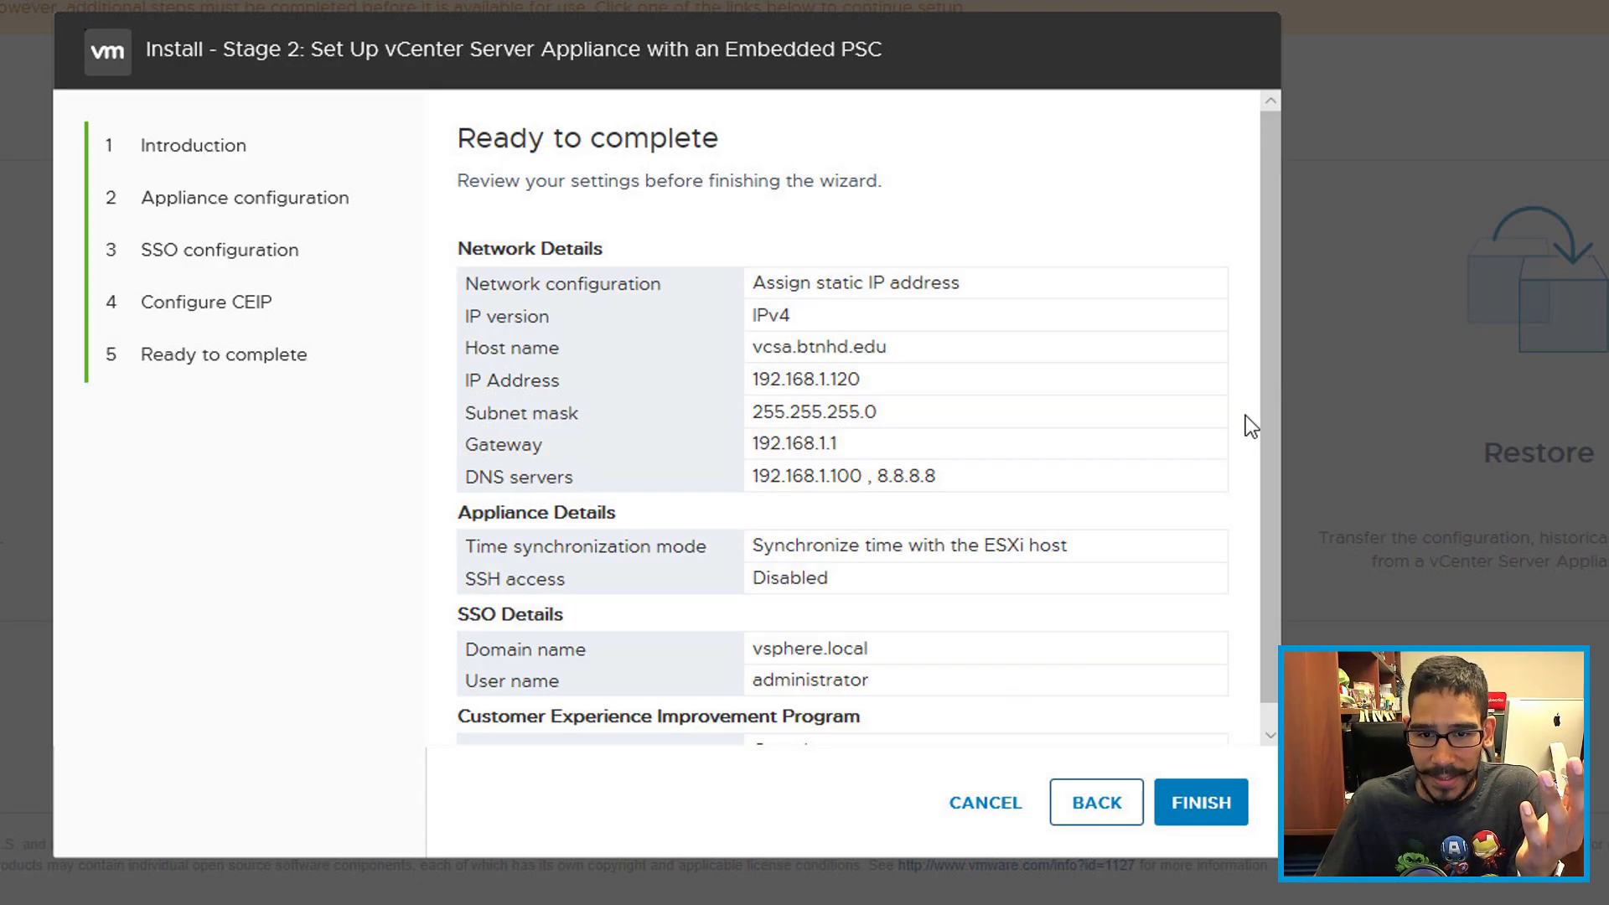
left_click_drag(864, 476, 747, 483)
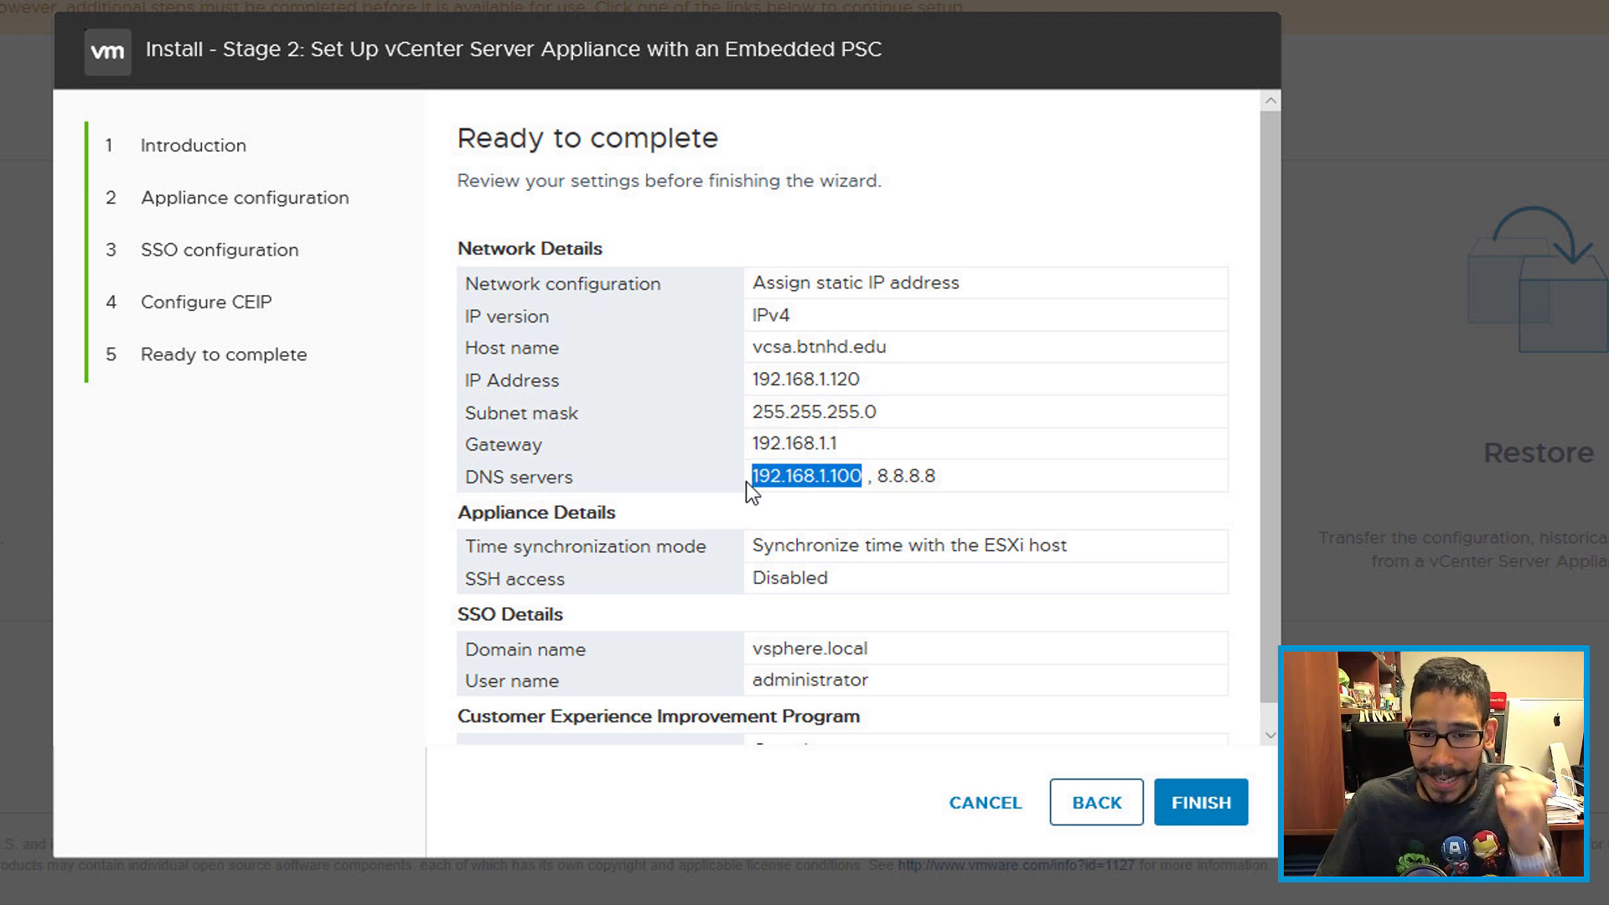
left_click(1202, 804)
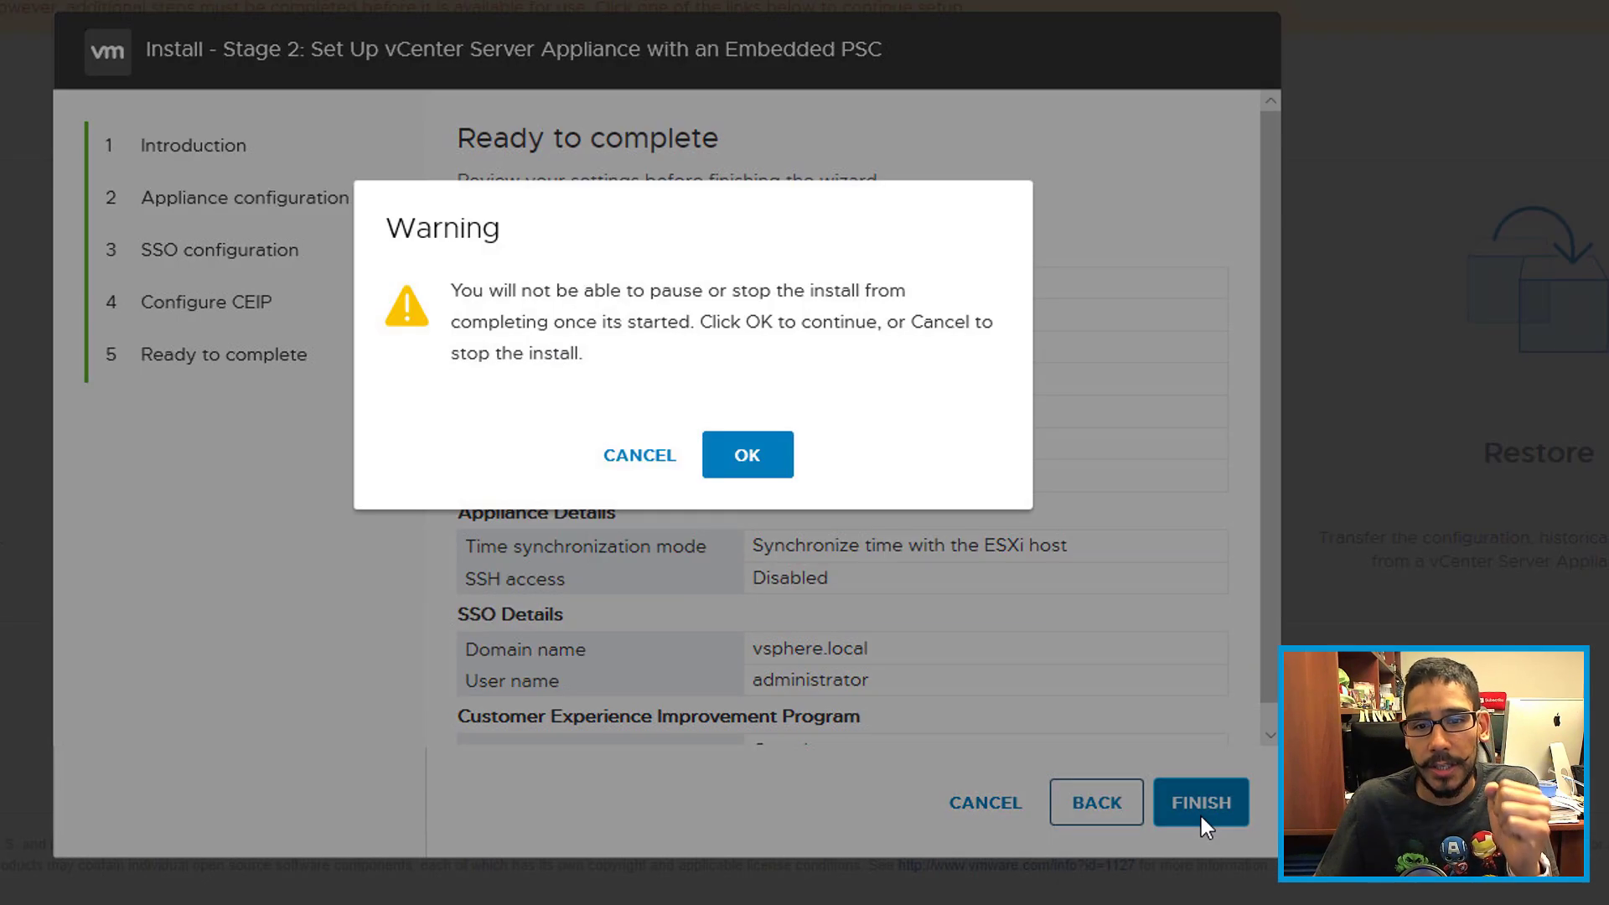
left_click(761, 467)
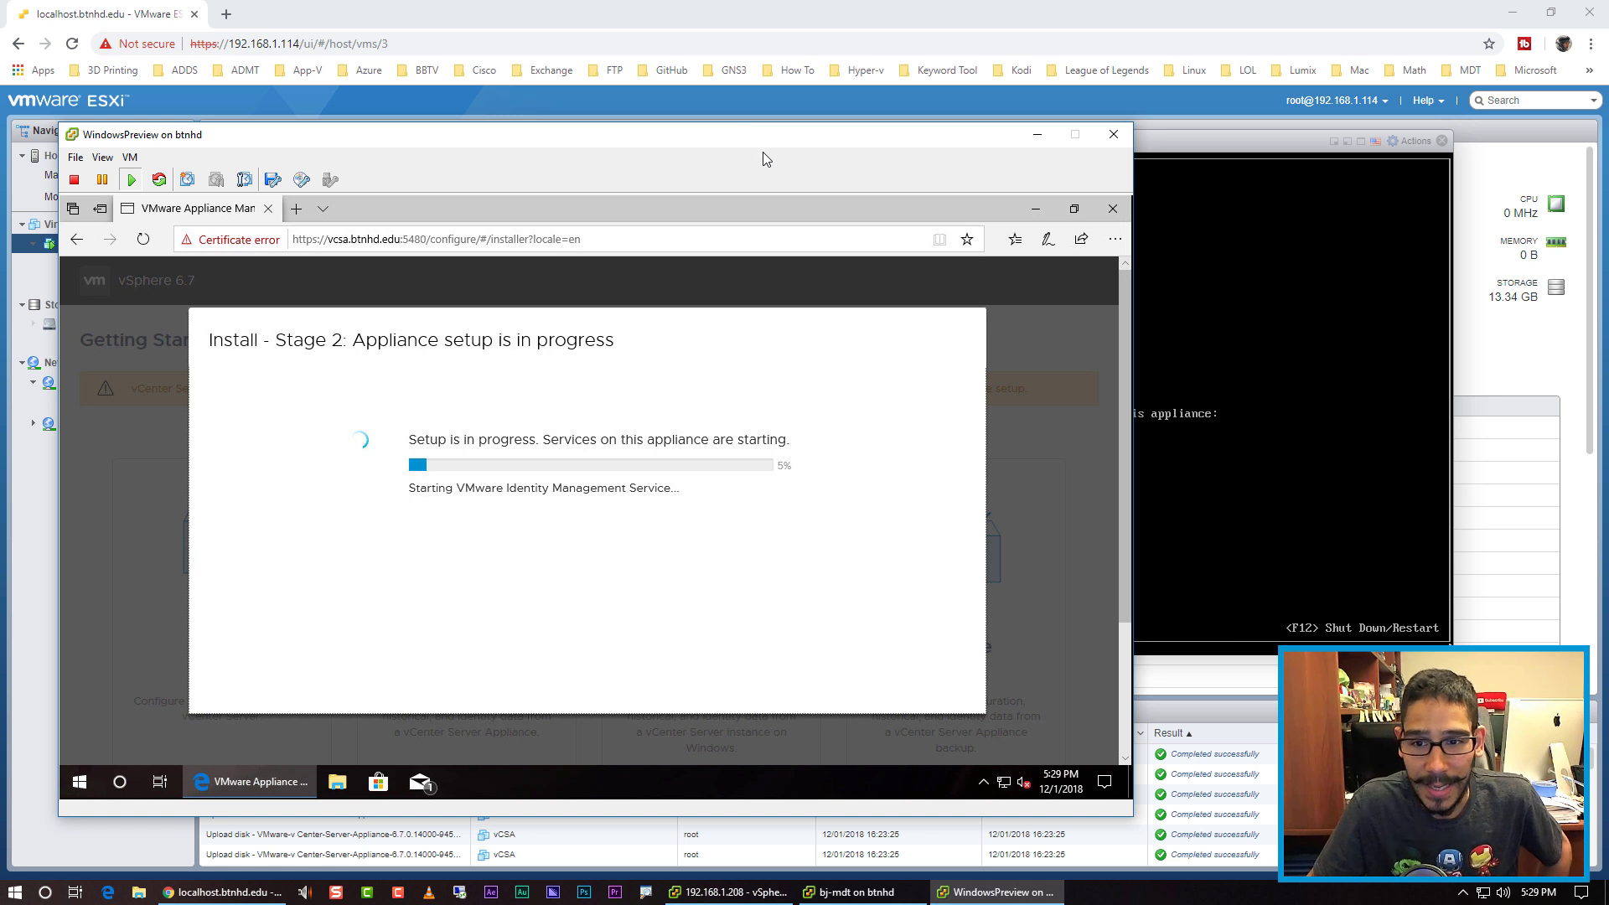
Step: View the localhost.btnhd.edu host summary, then bring the VM window back to watch setup progress
left_click(1241, 150)
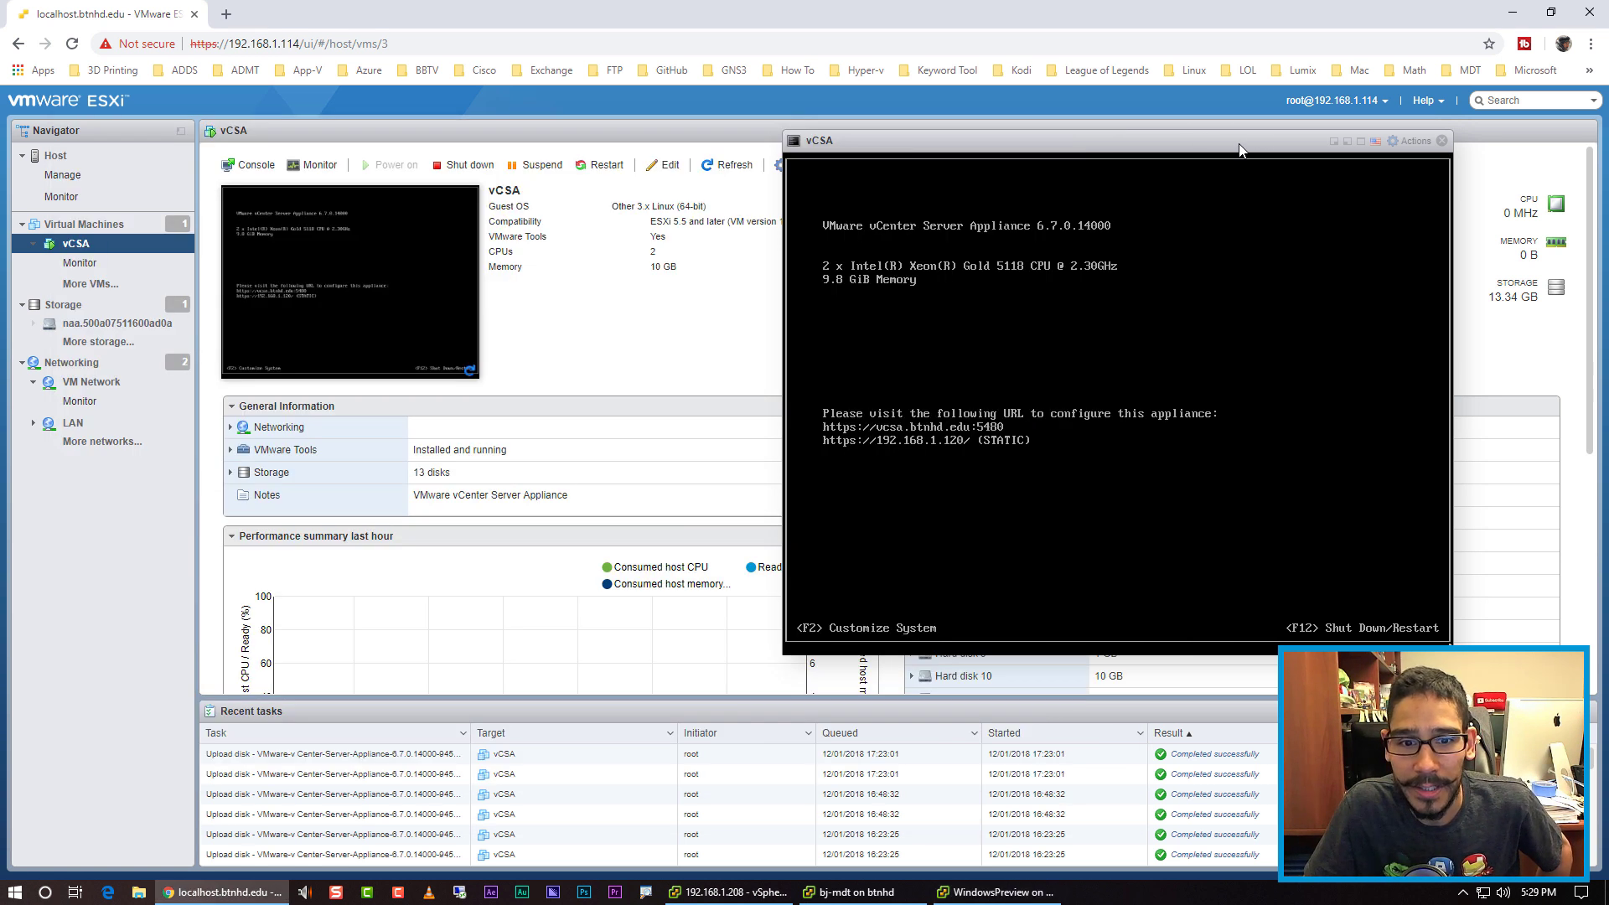
left_click(67, 157)
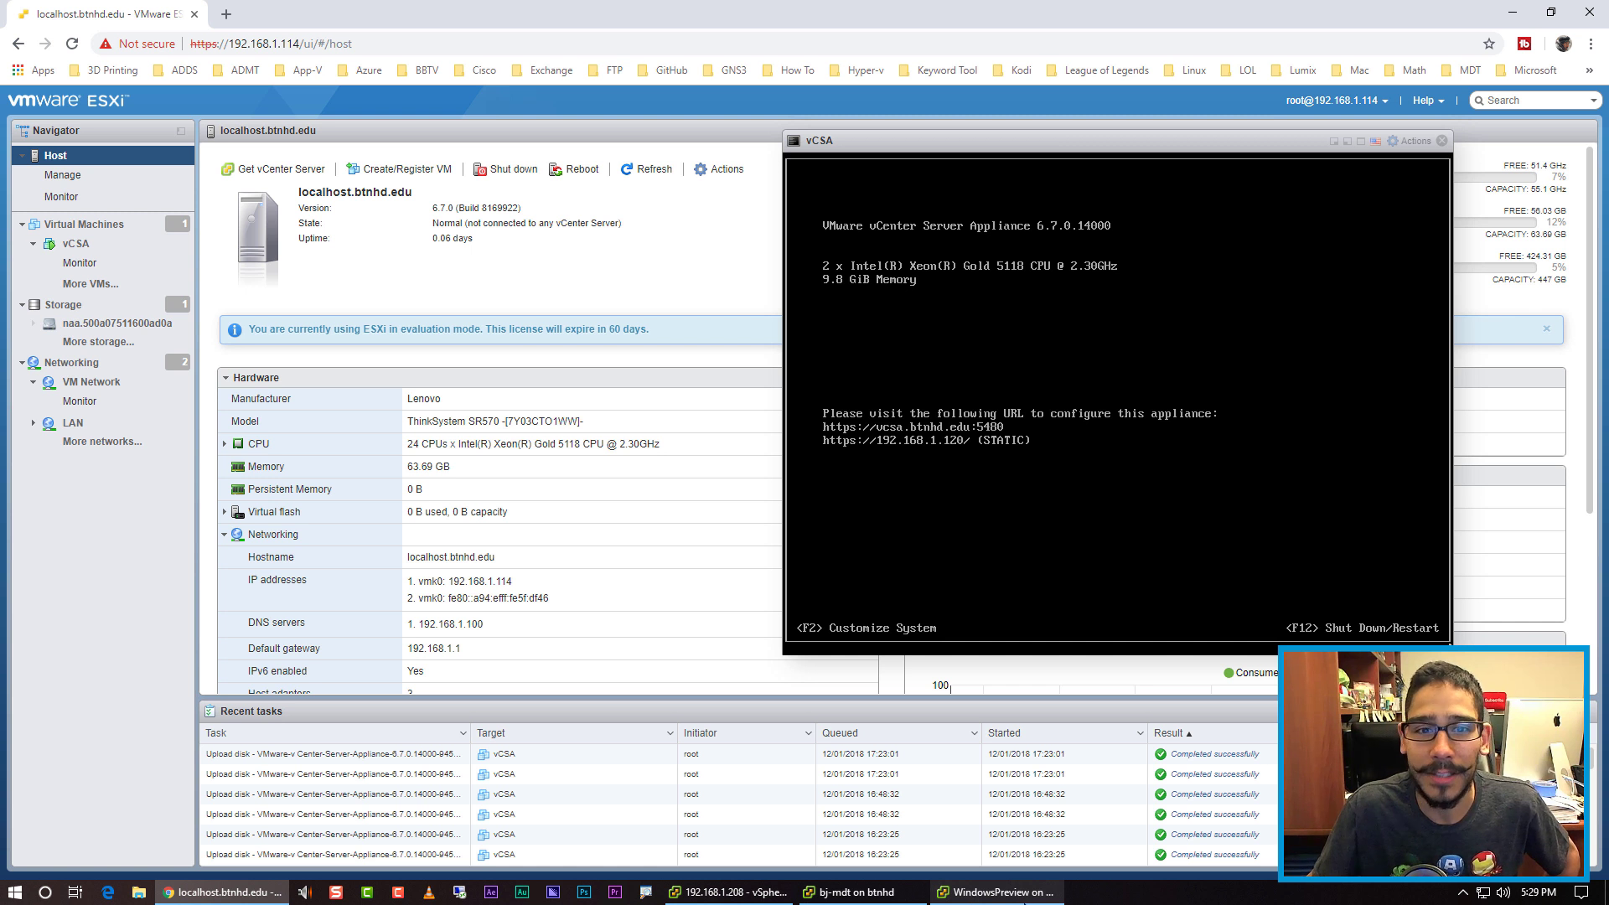
key("alt+Tab")
left_click(1232, 130)
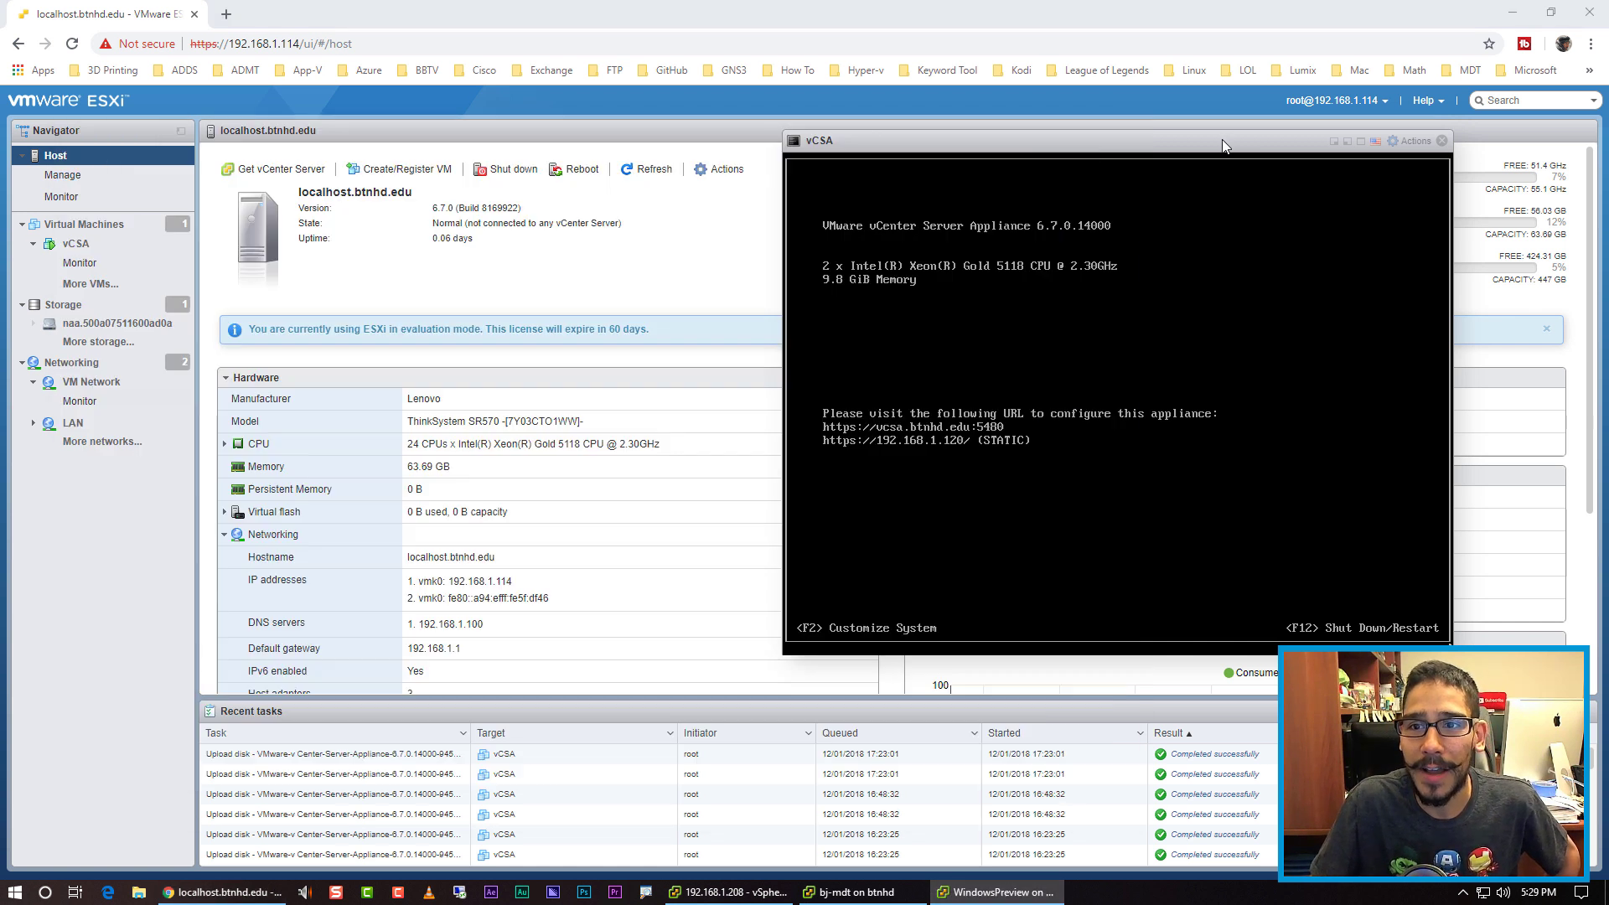
left_click(1029, 895)
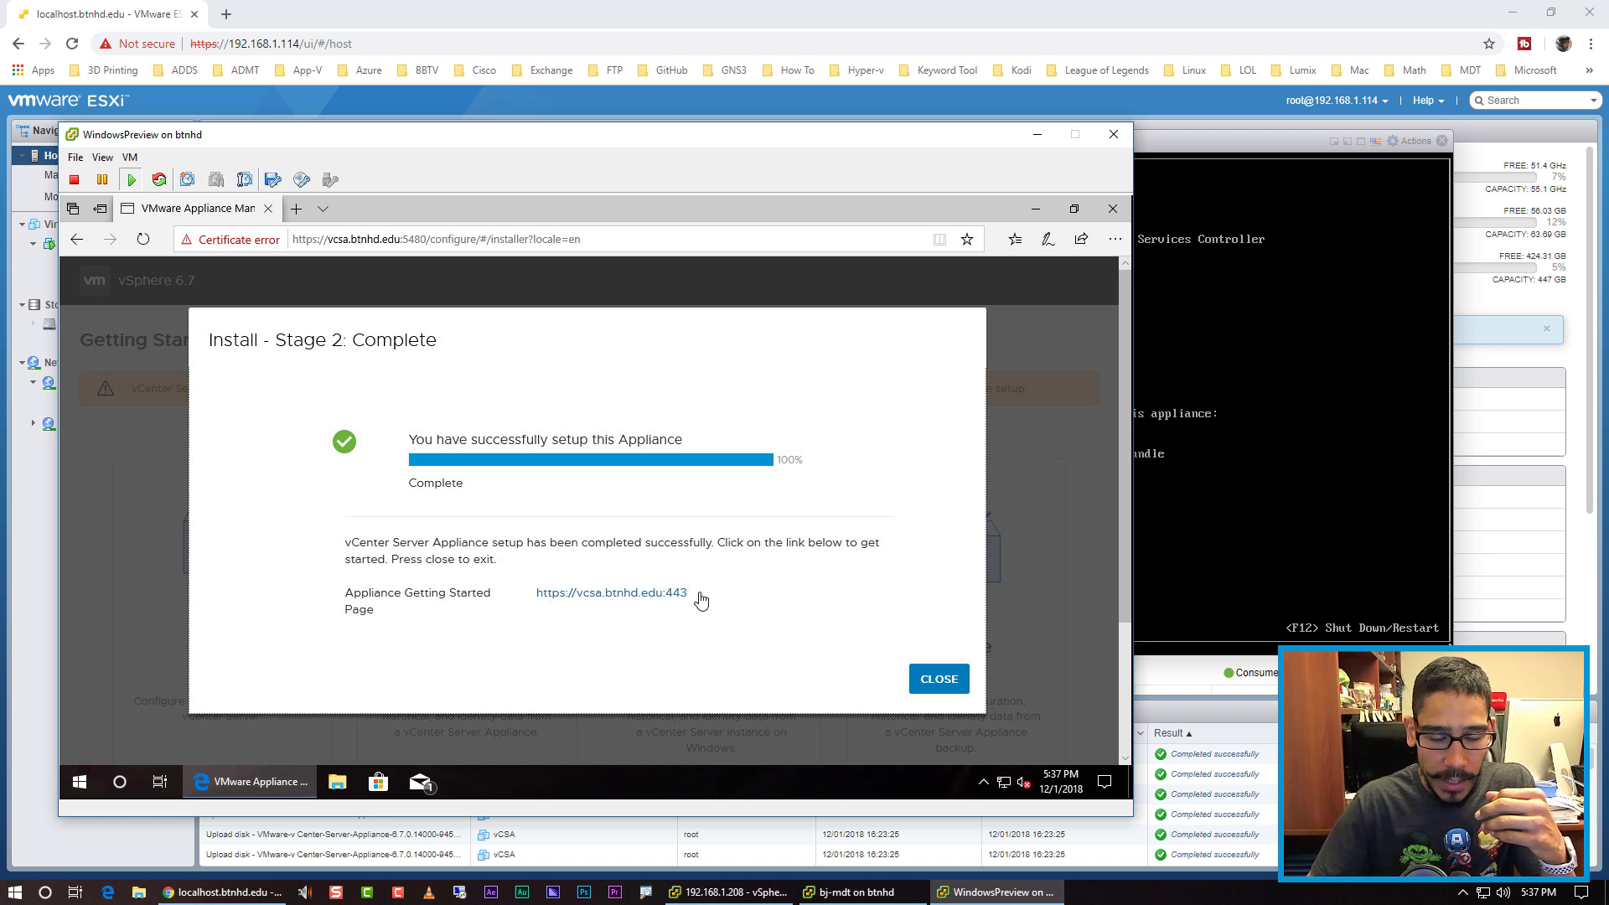
Step: Close the finished installer and reload vcsa.btnhd.edu:5480 past the certificate warning to its login page
left_click(947, 680)
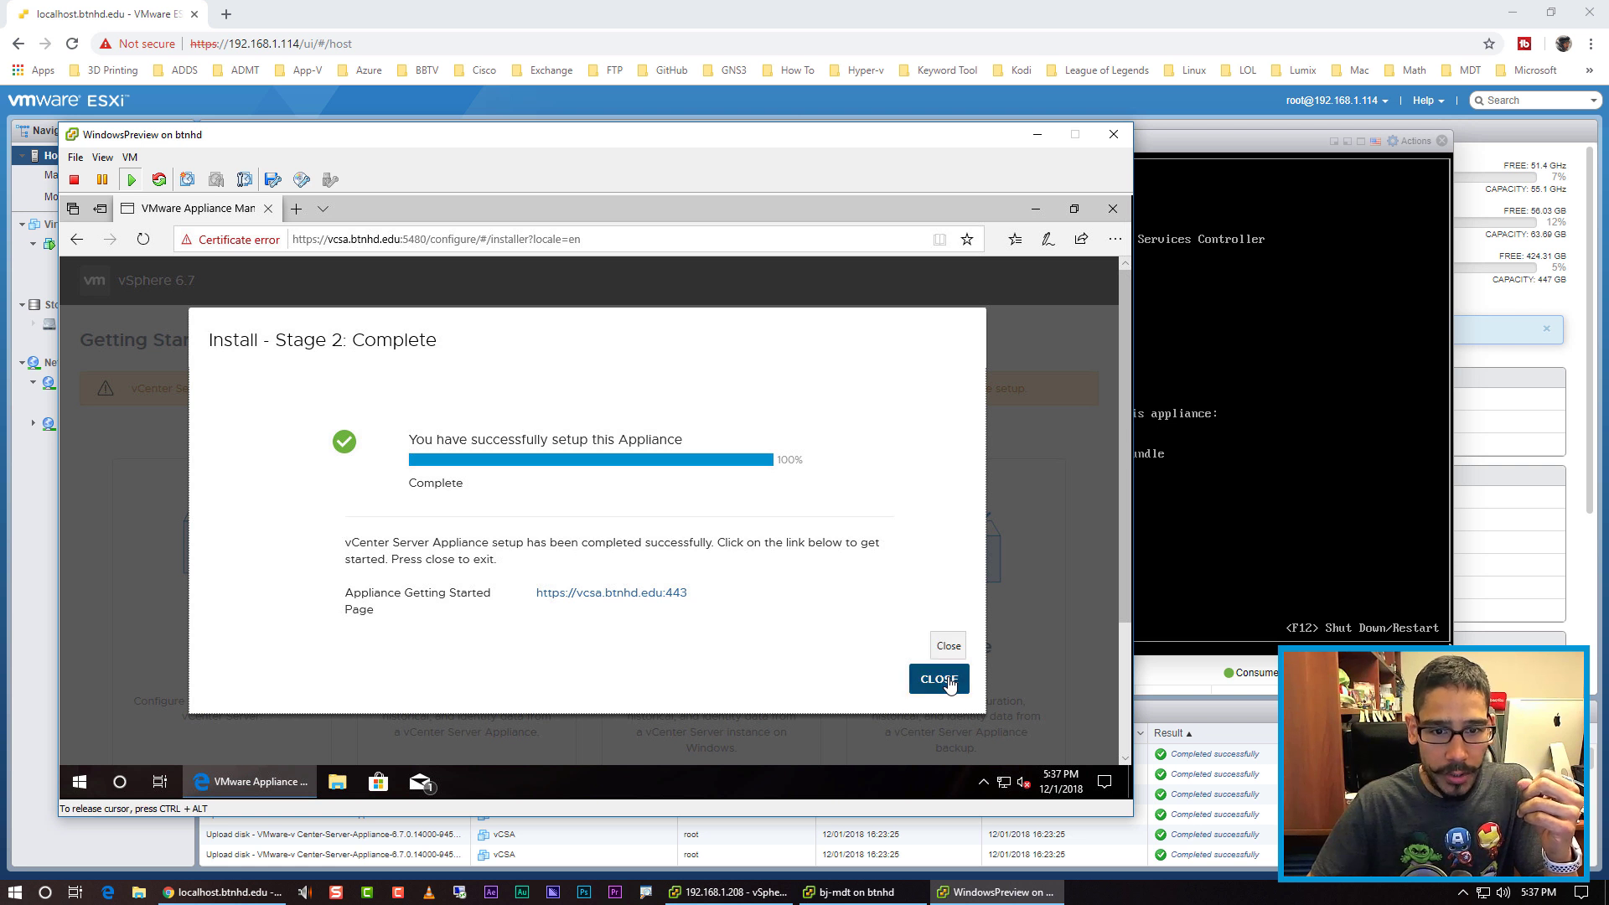
left_click(929, 679)
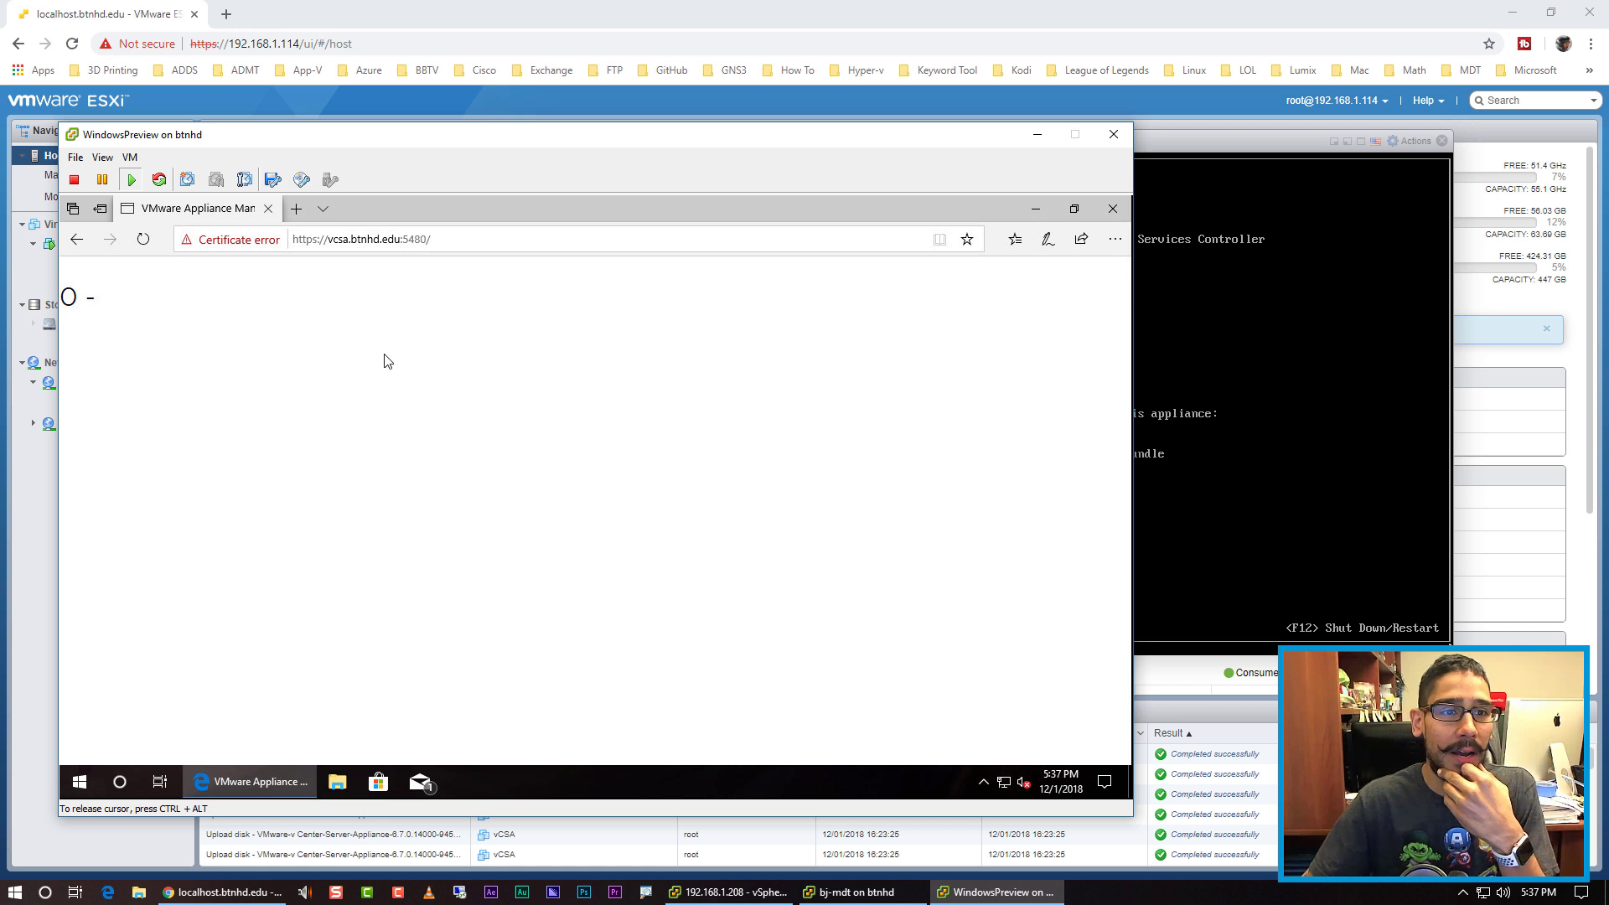
left_click(143, 239)
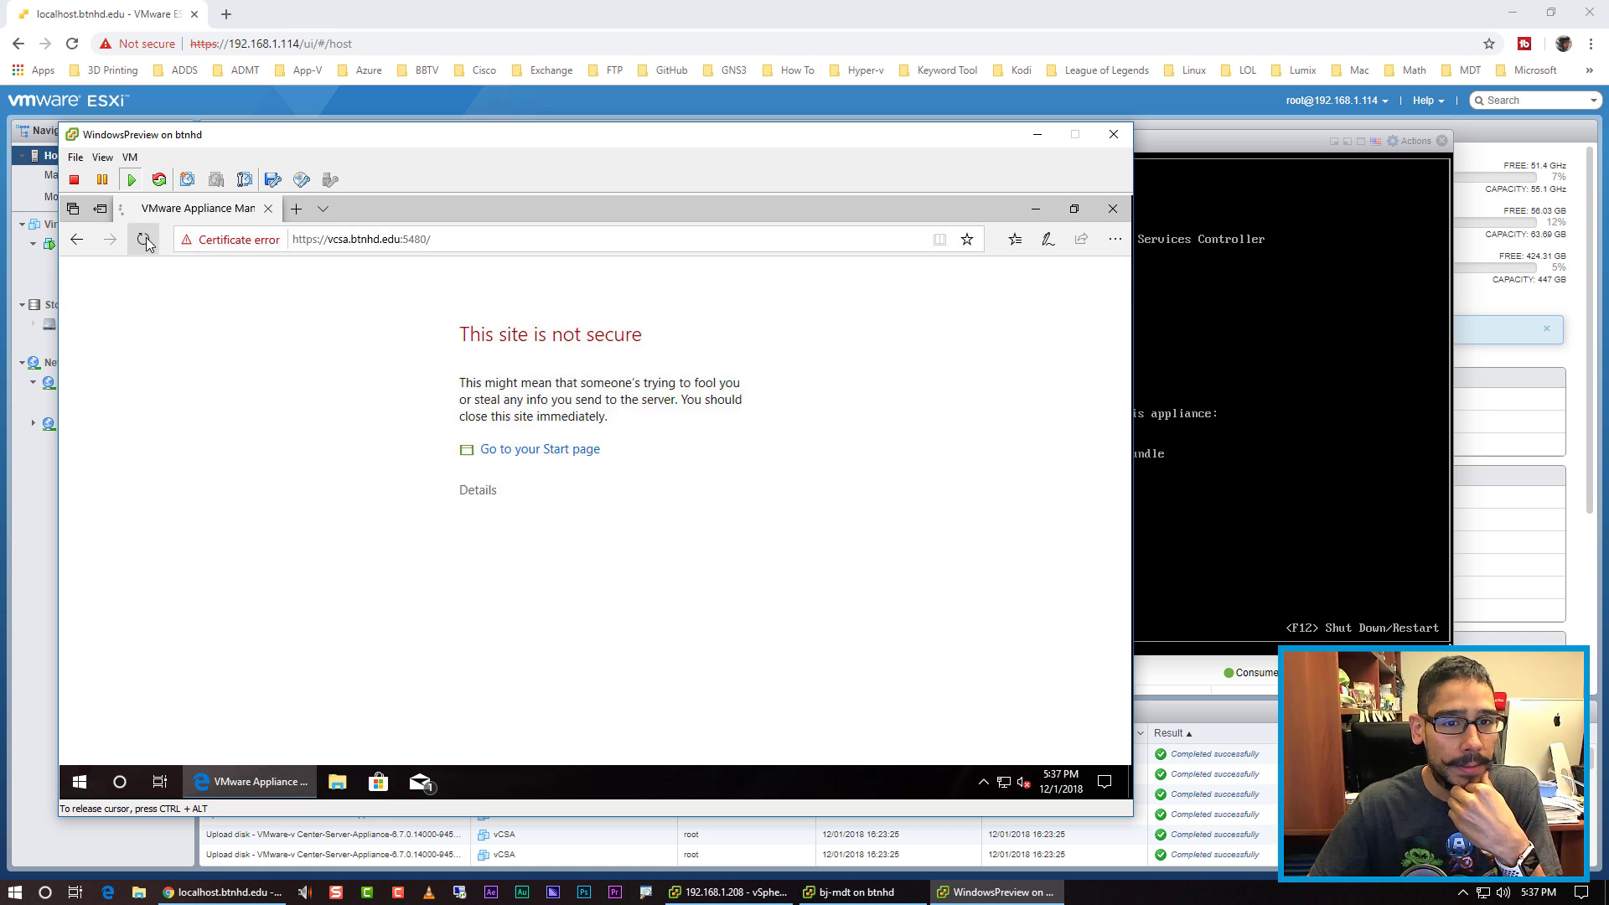
left_click(540, 453)
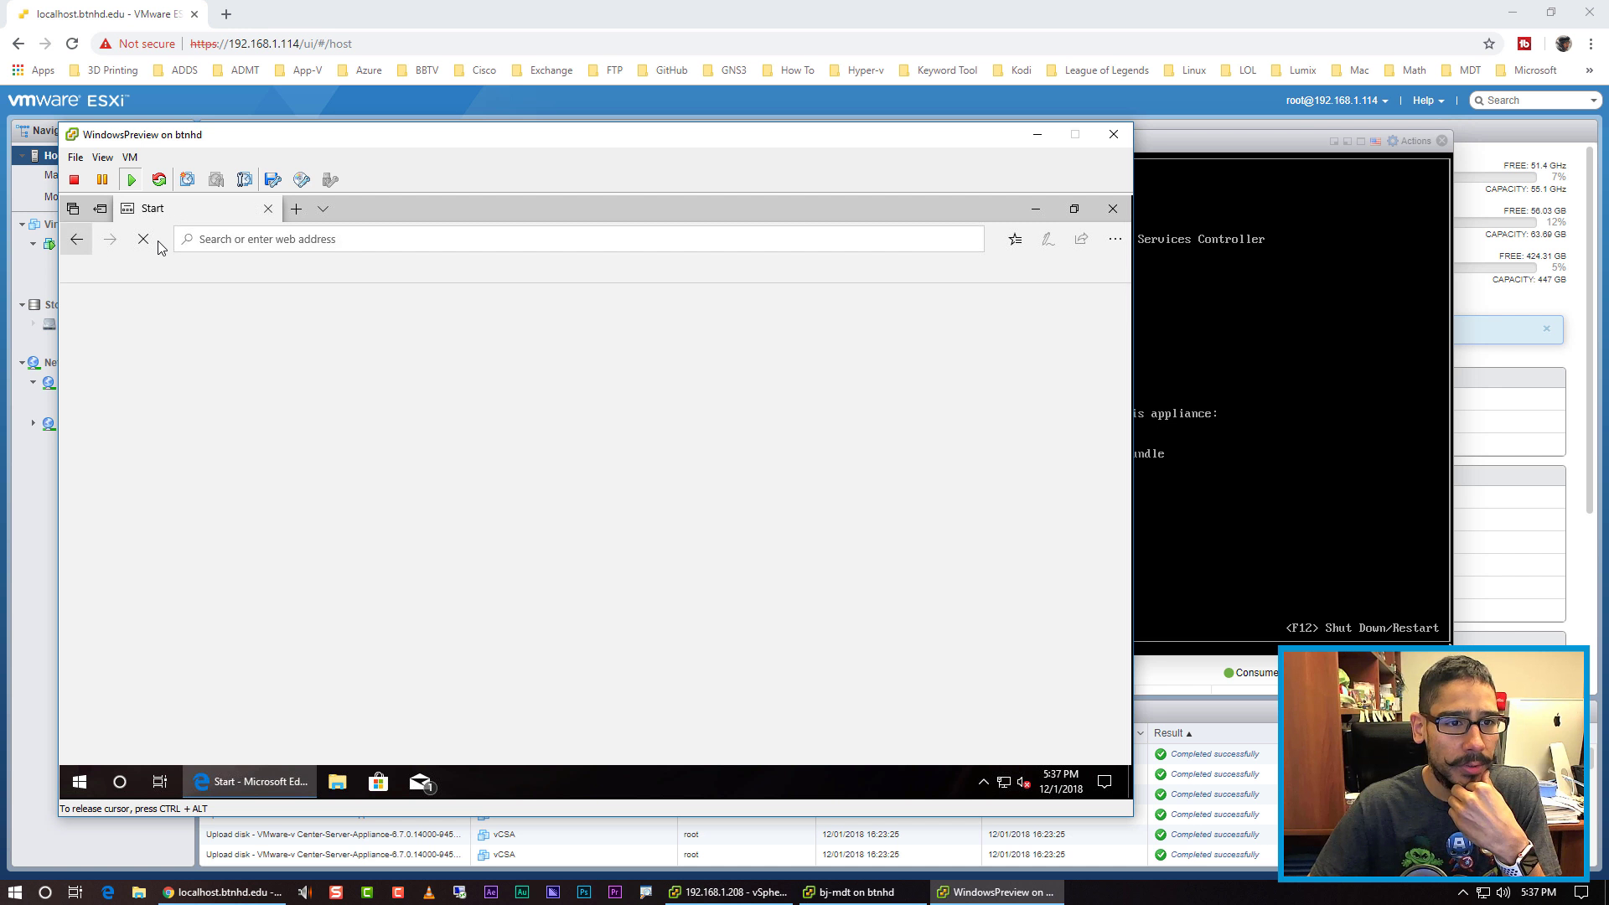
left_click(76, 239)
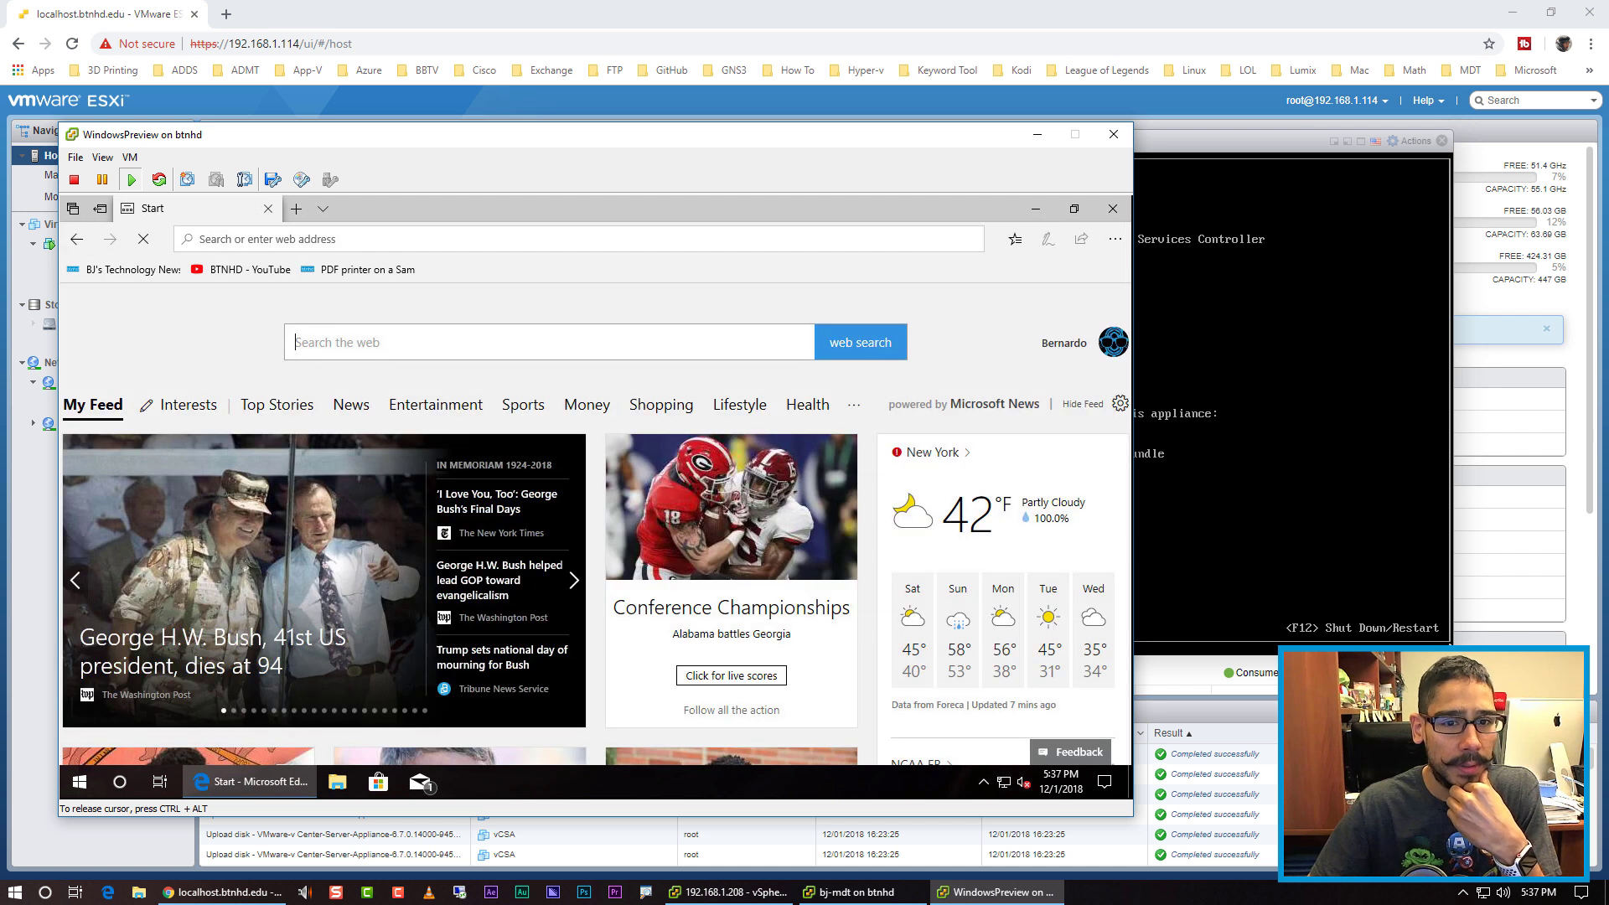
left_click(493, 491)
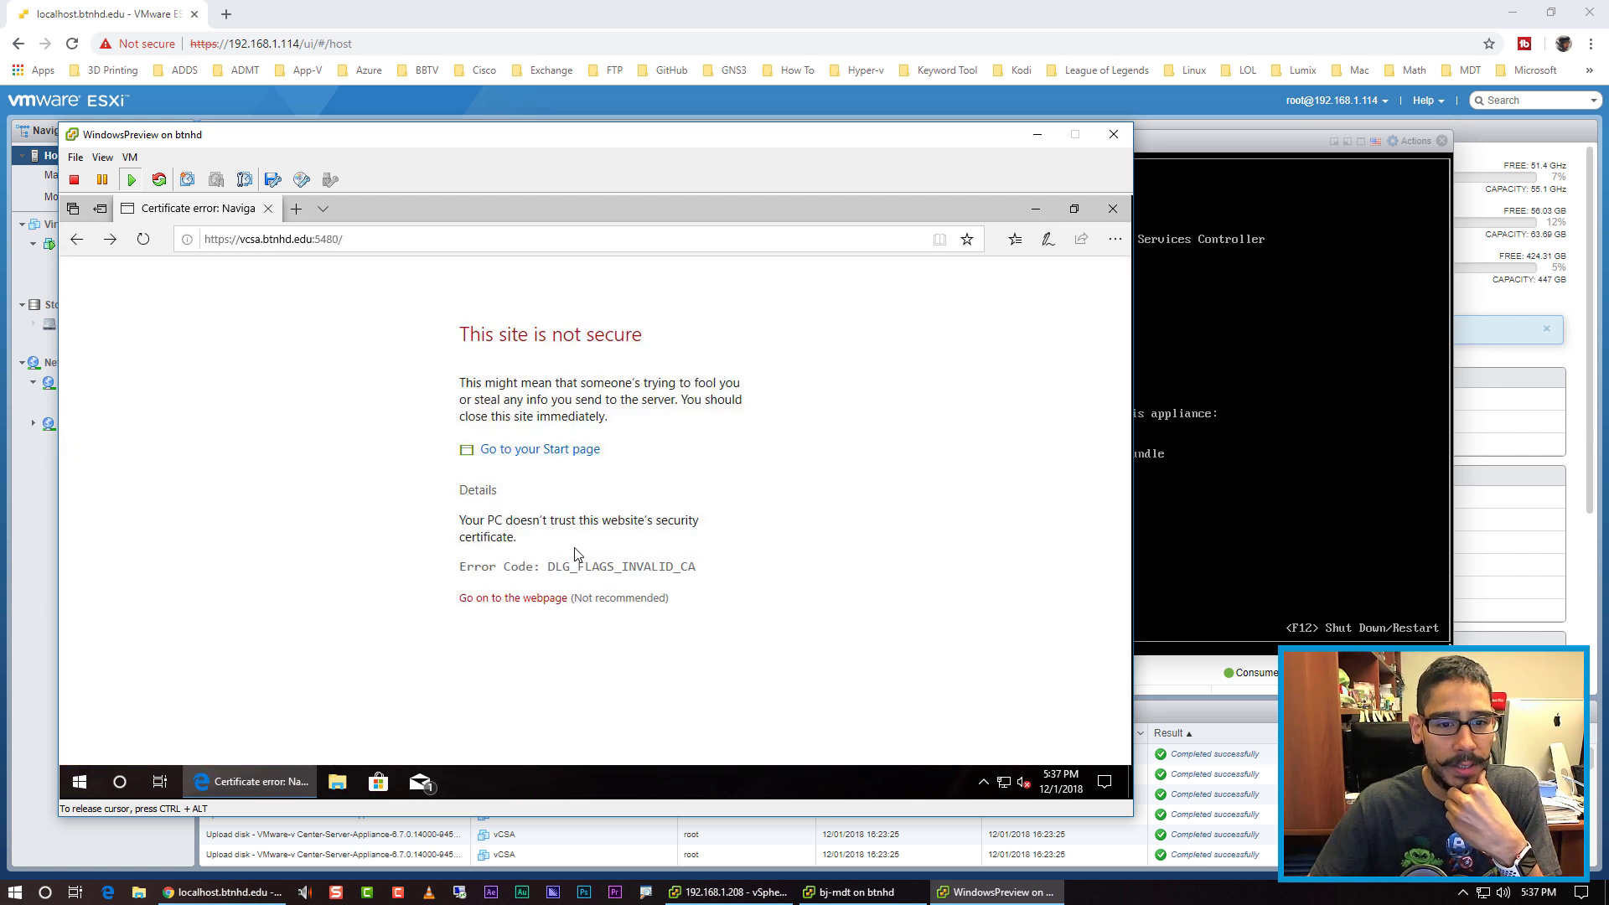
left_click(528, 602)
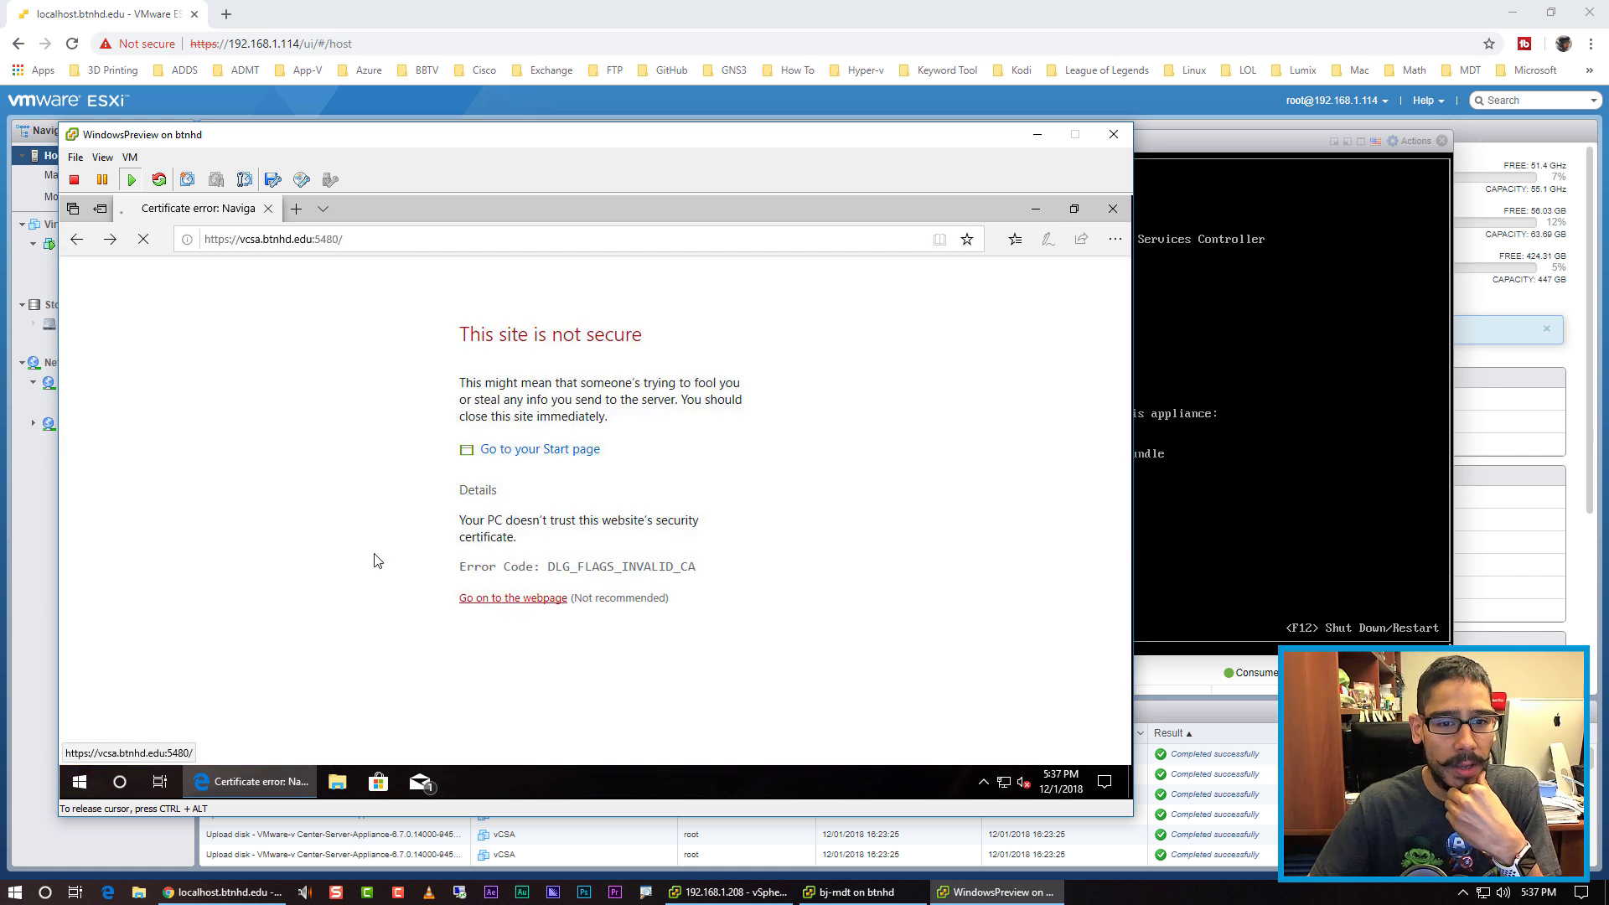
left_click(480, 491)
left_click(514, 603)
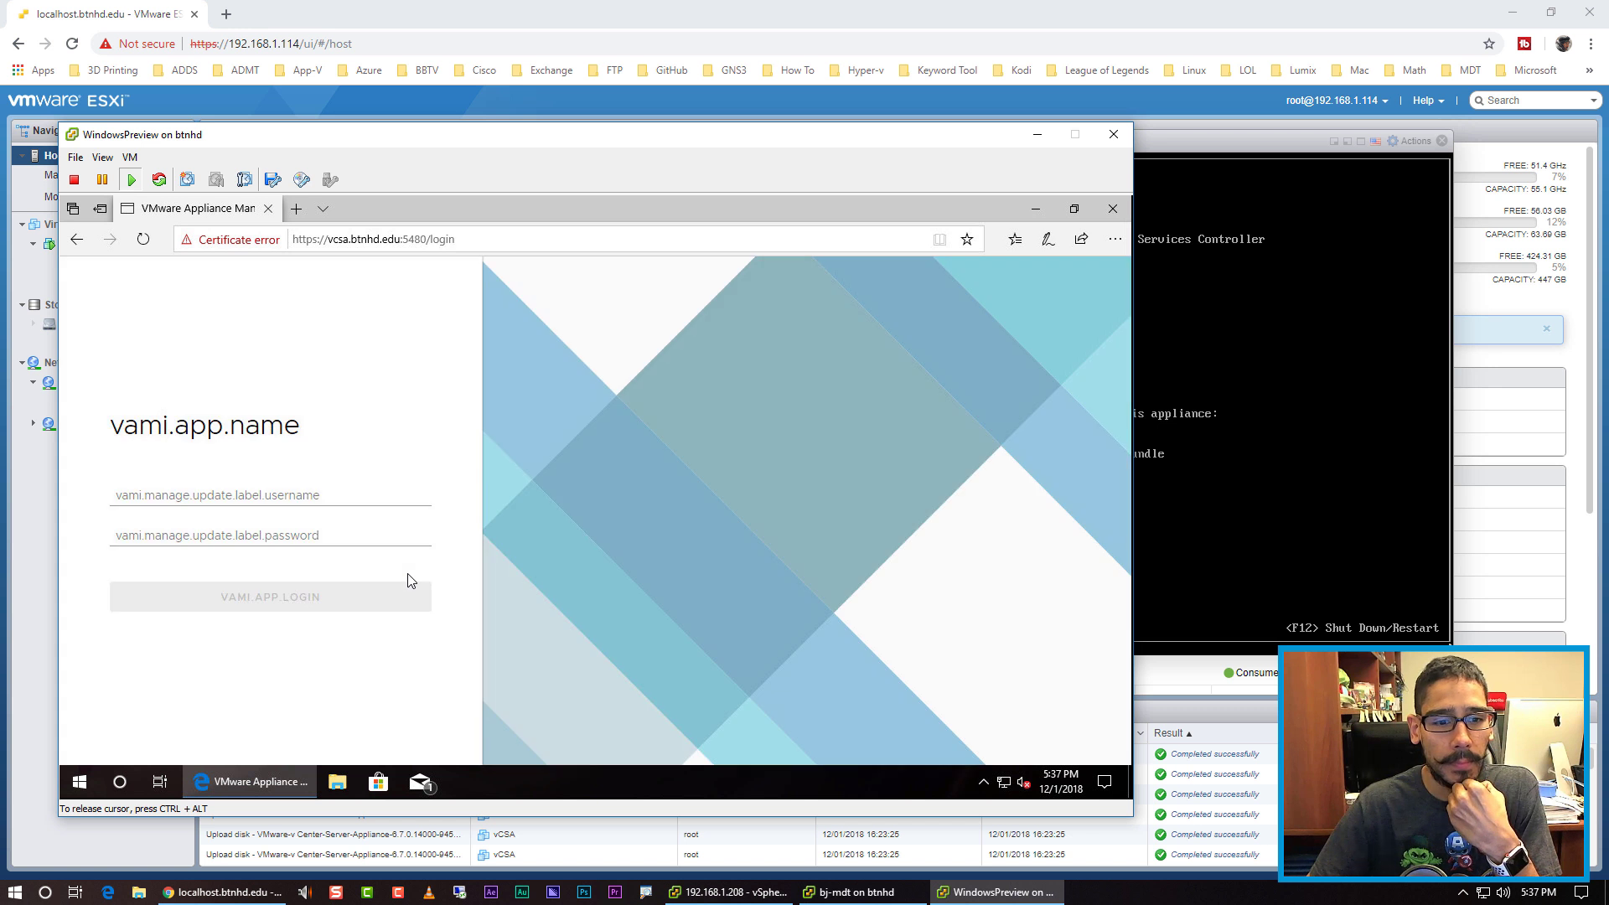
Step: Log in to the appliance management interface as root with the root password
left_click(283, 490)
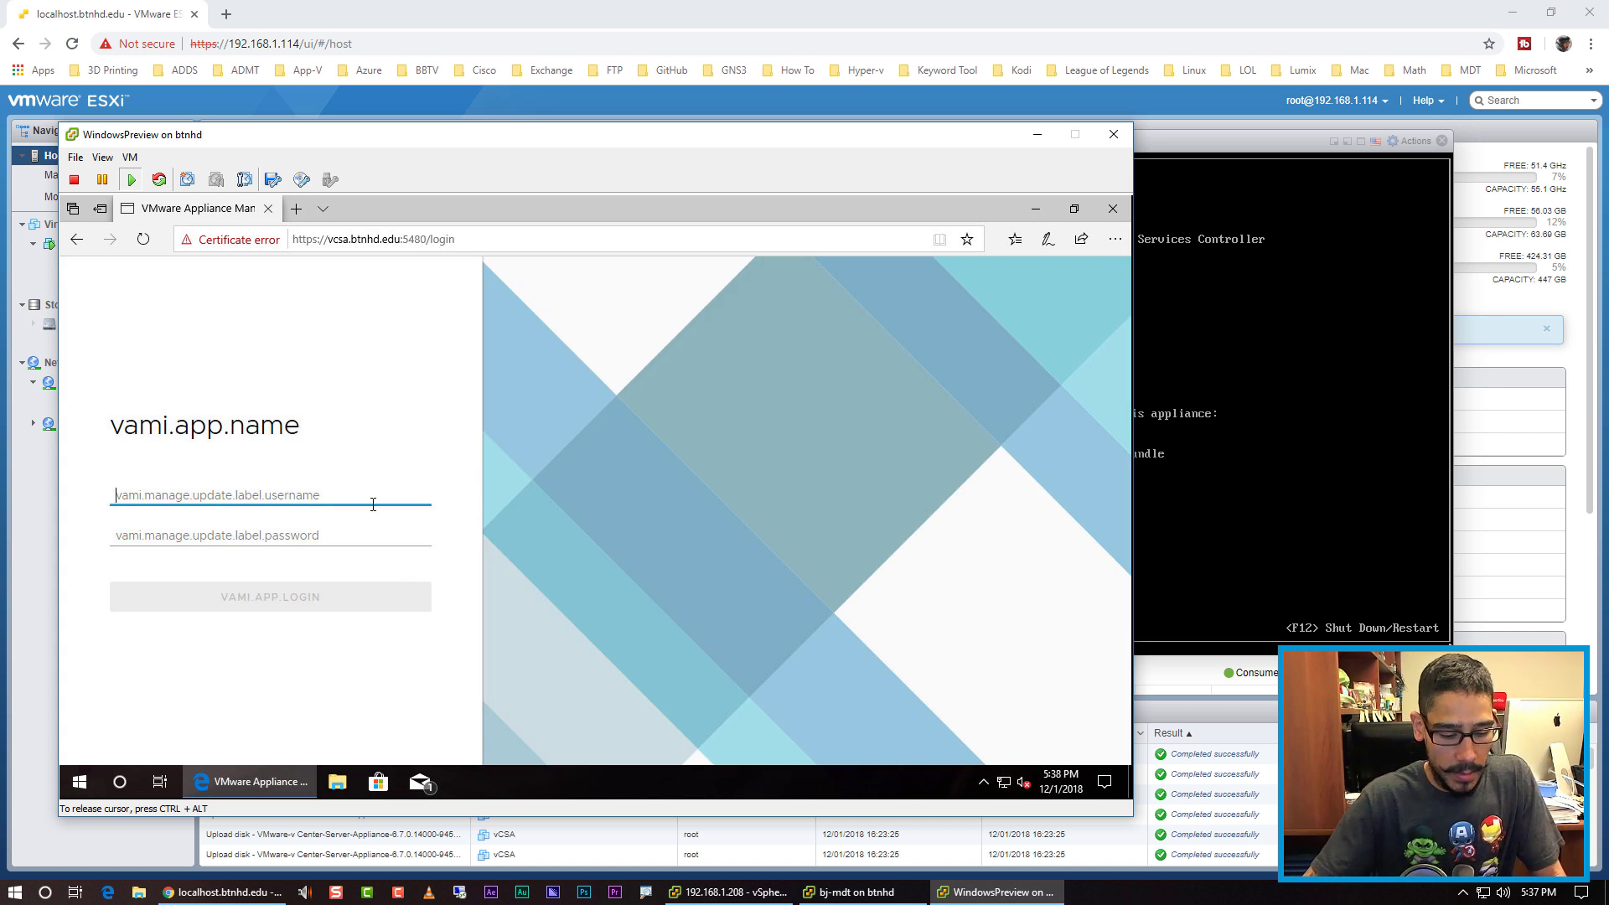
type("root")
key("BackSpace")
key("BackSpace")
key("BackSpace")
key("BackSpace")
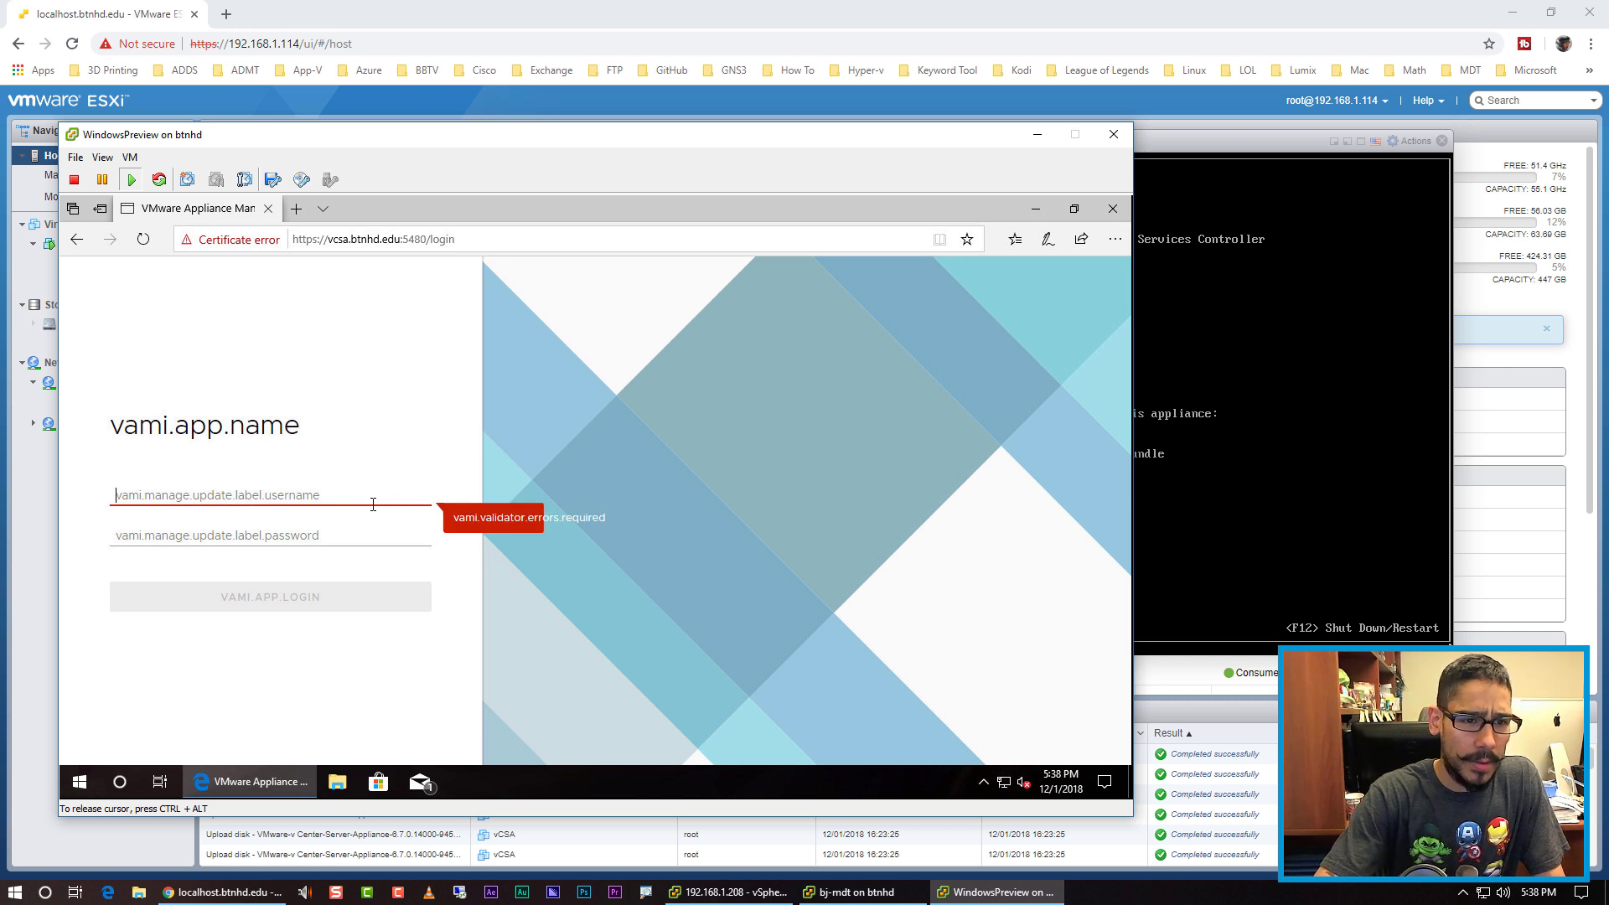
type("root")
key("Tab")
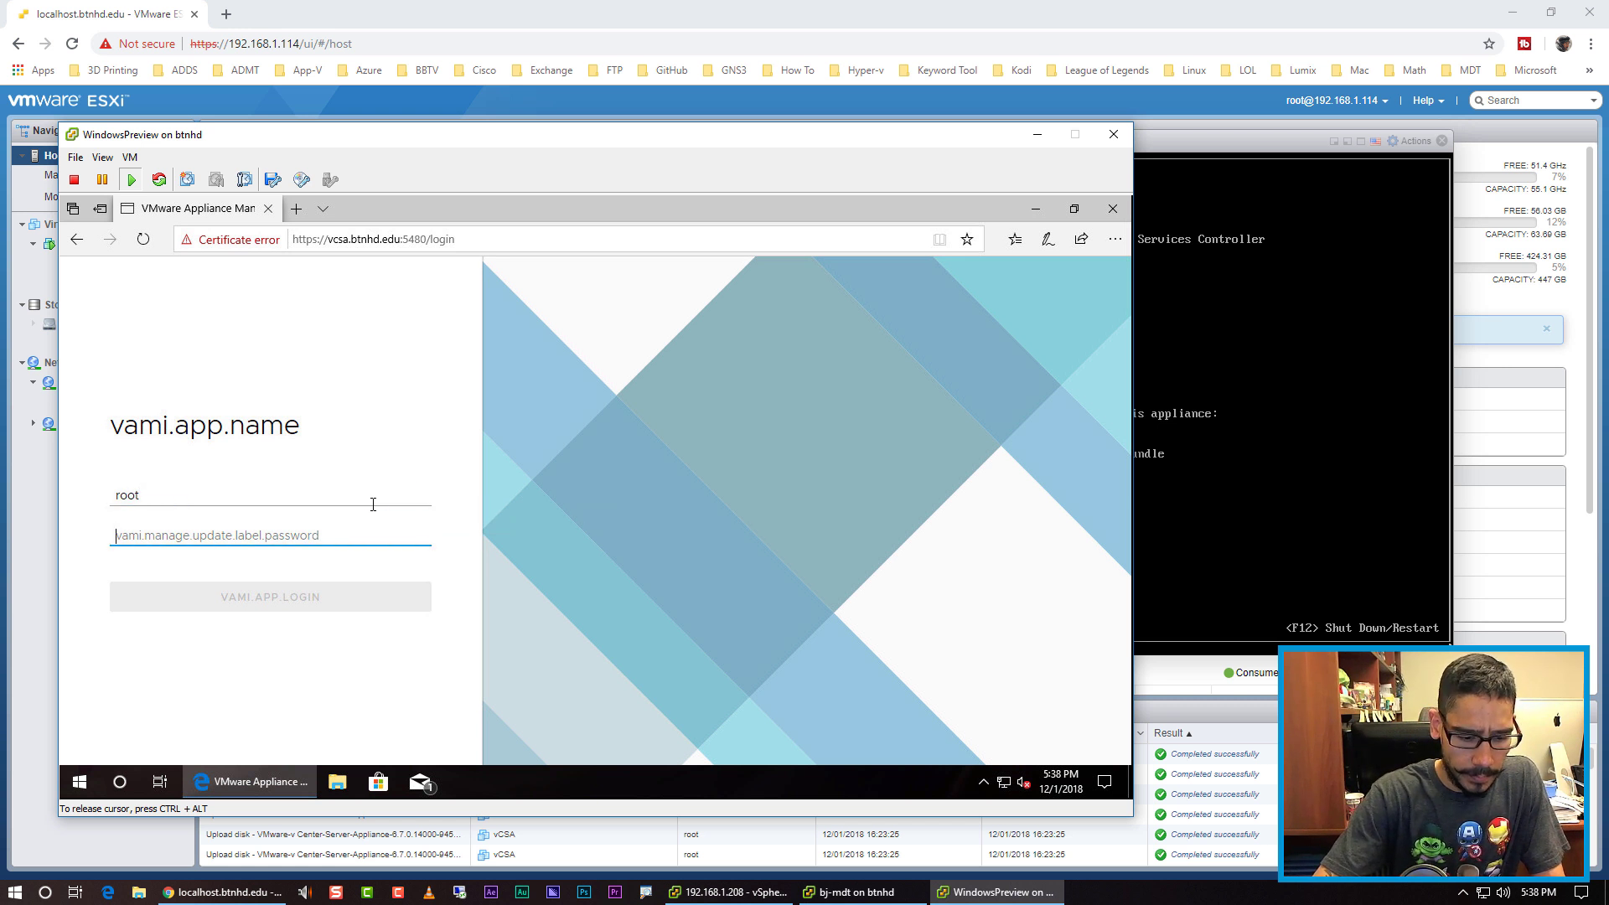
type("P@ssw0rd")
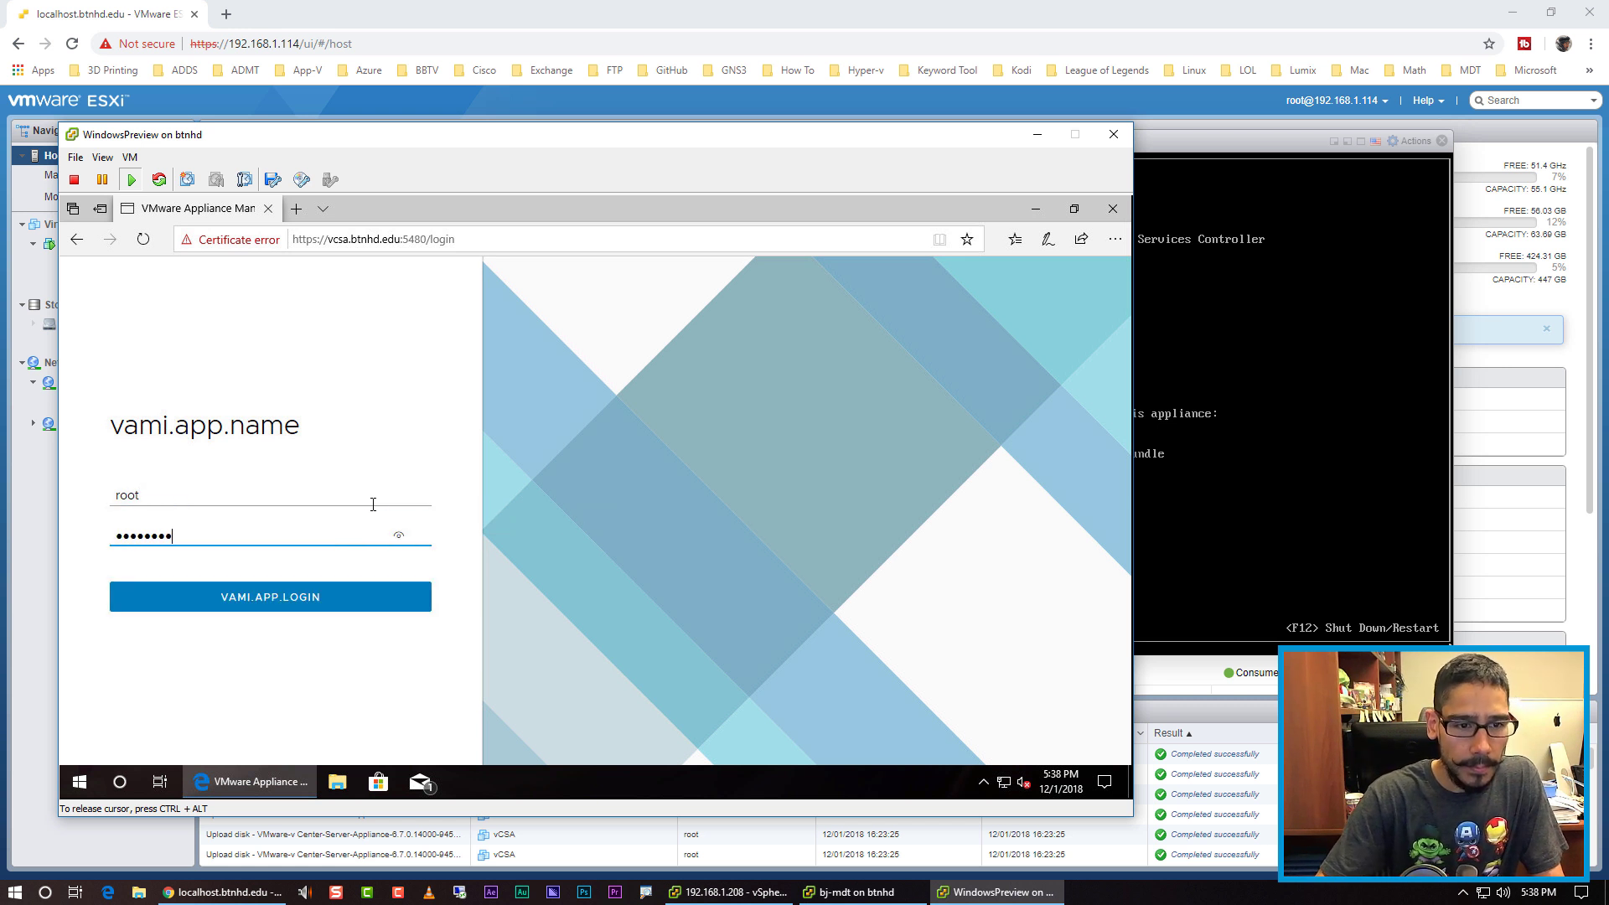
key("Return")
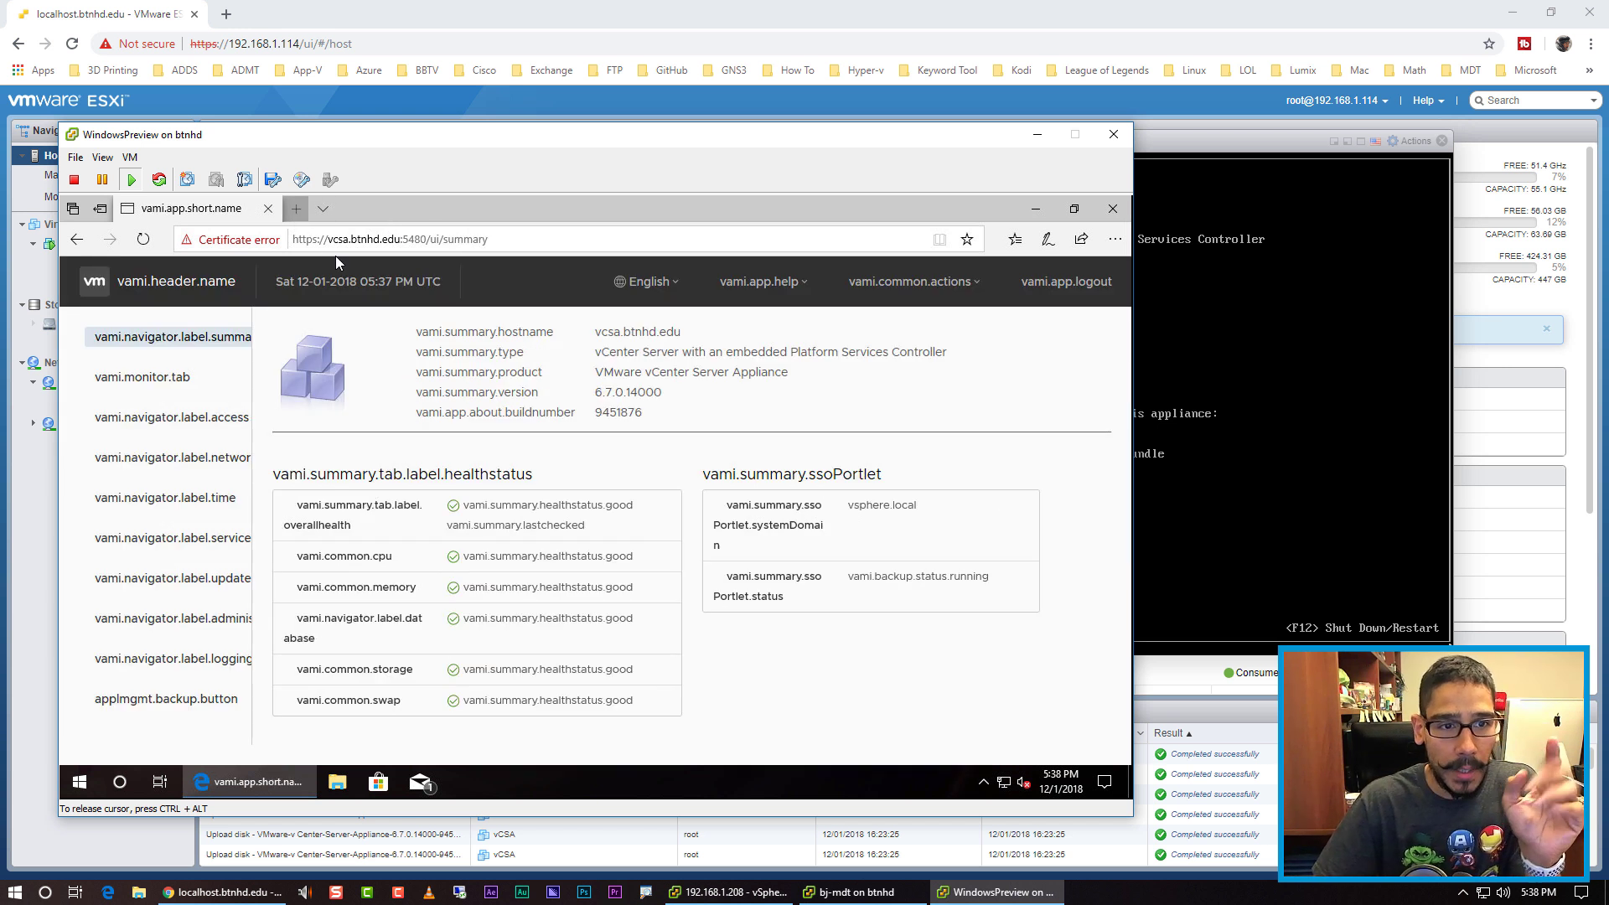
key("ctrl+t")
type("v")
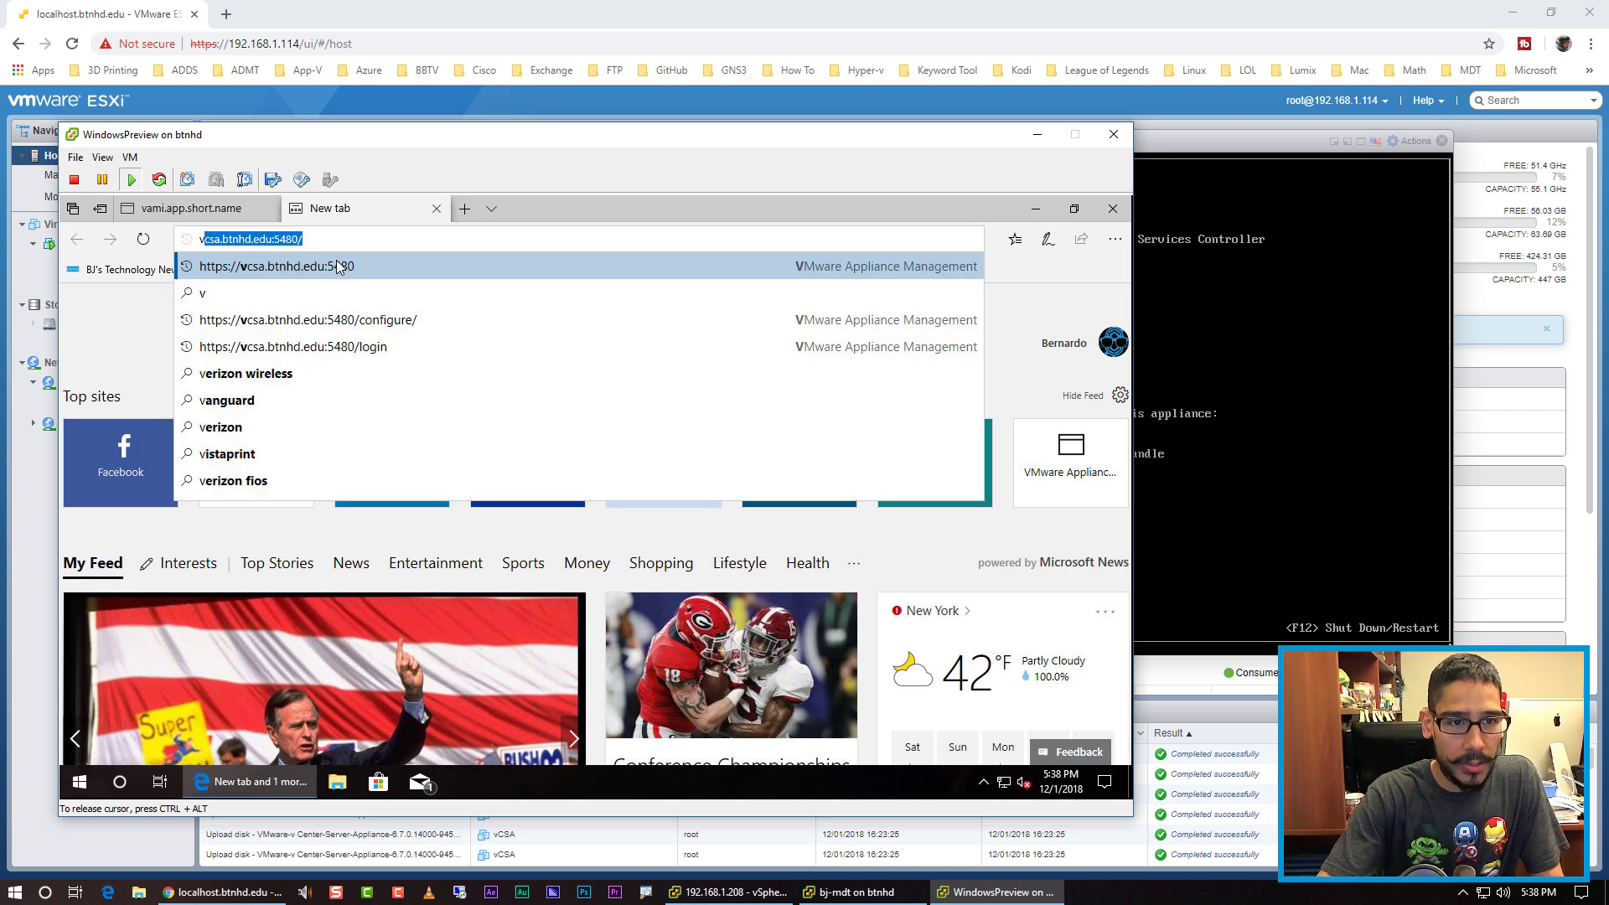
type("c")
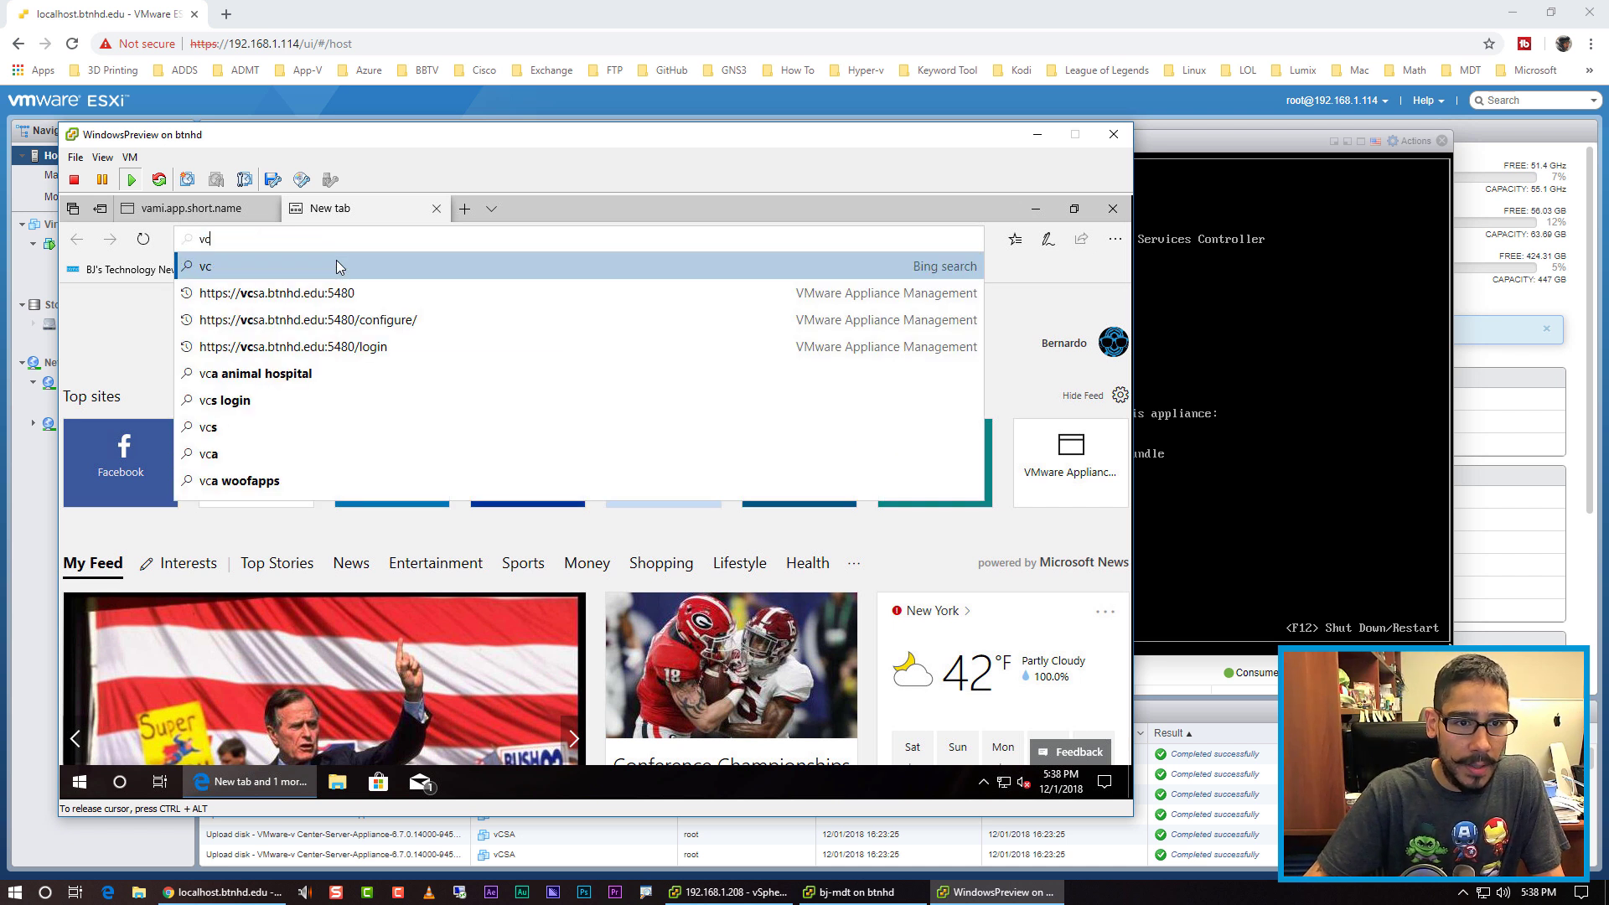
key("Down")
key("BackSpace")
key("BackSpace")
key("BackSpace")
key("BackSpace")
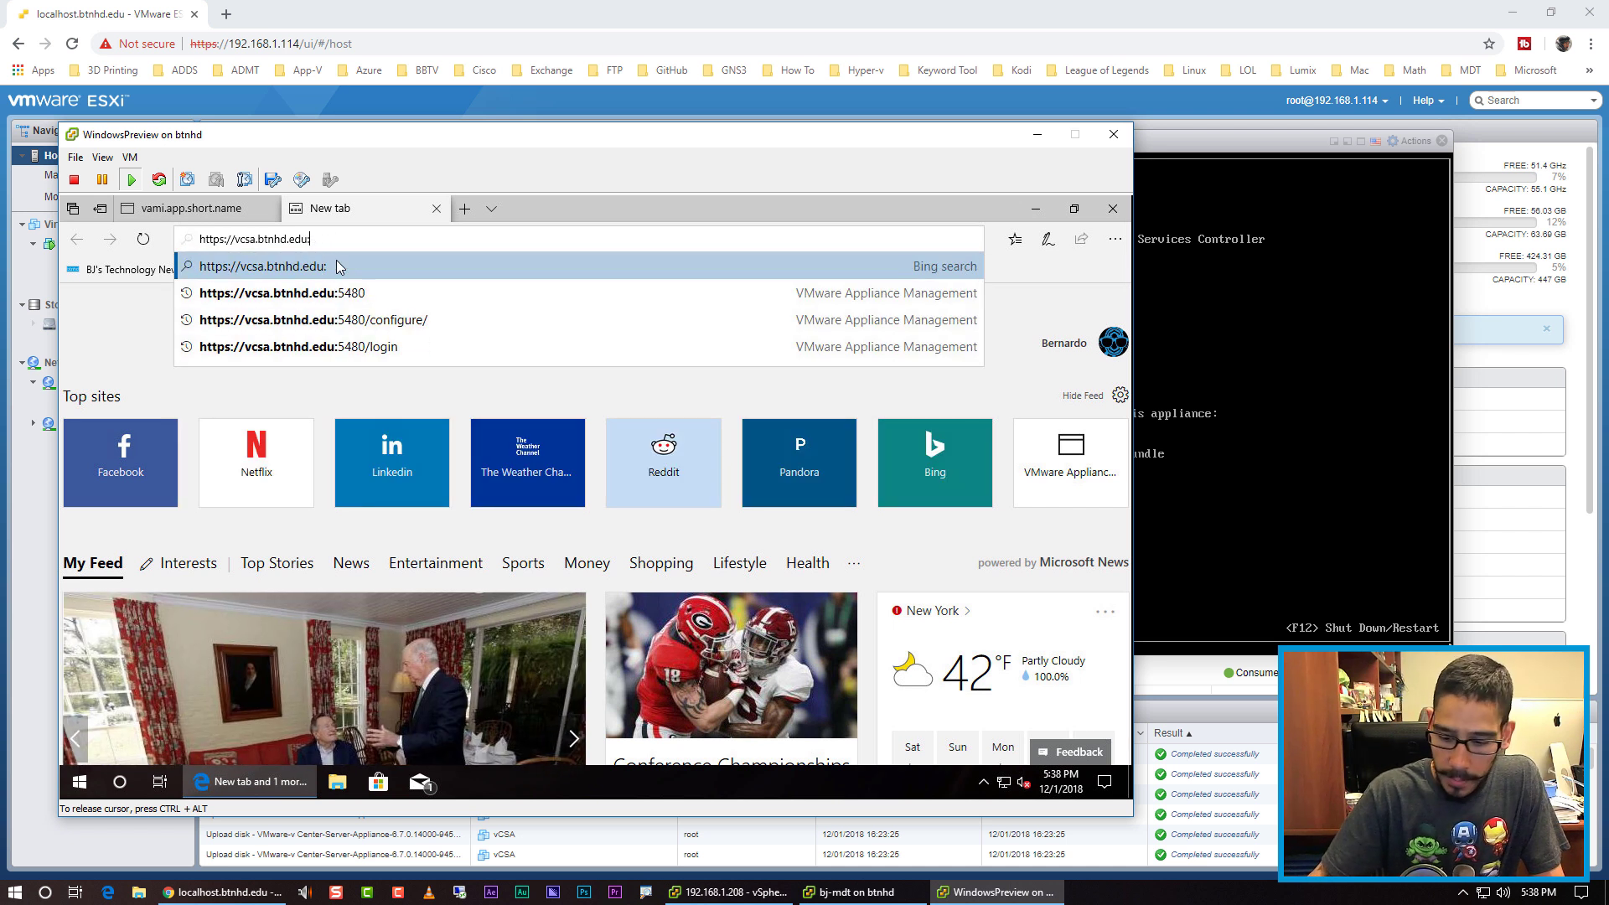
key("BackSpace")
type("/")
key("Return")
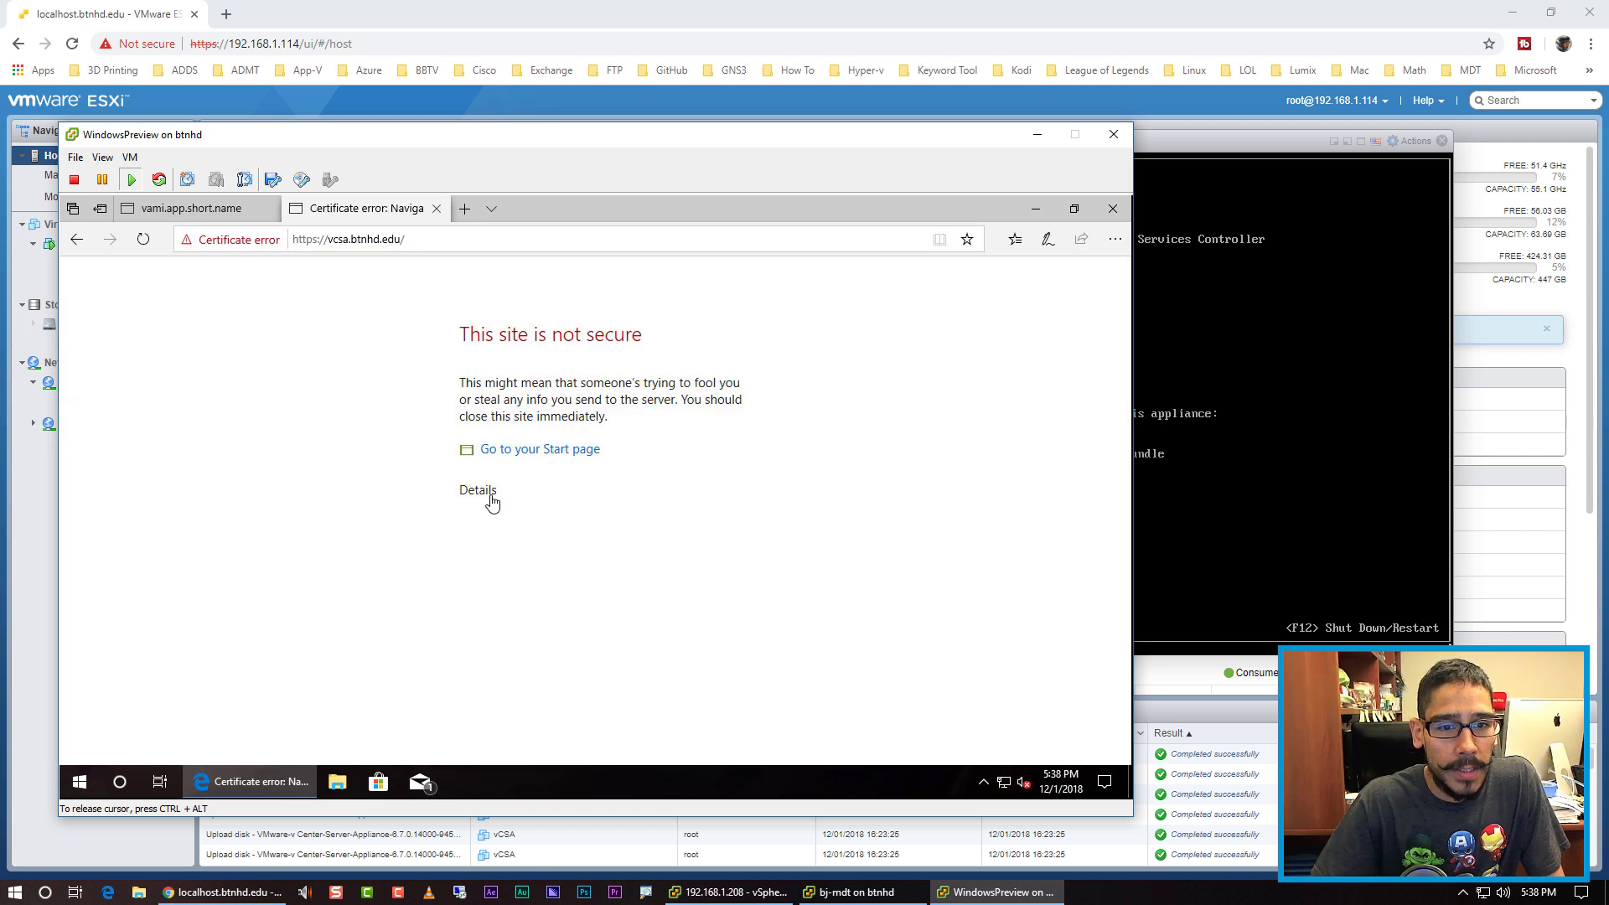
left_click(491, 501)
left_click(533, 605)
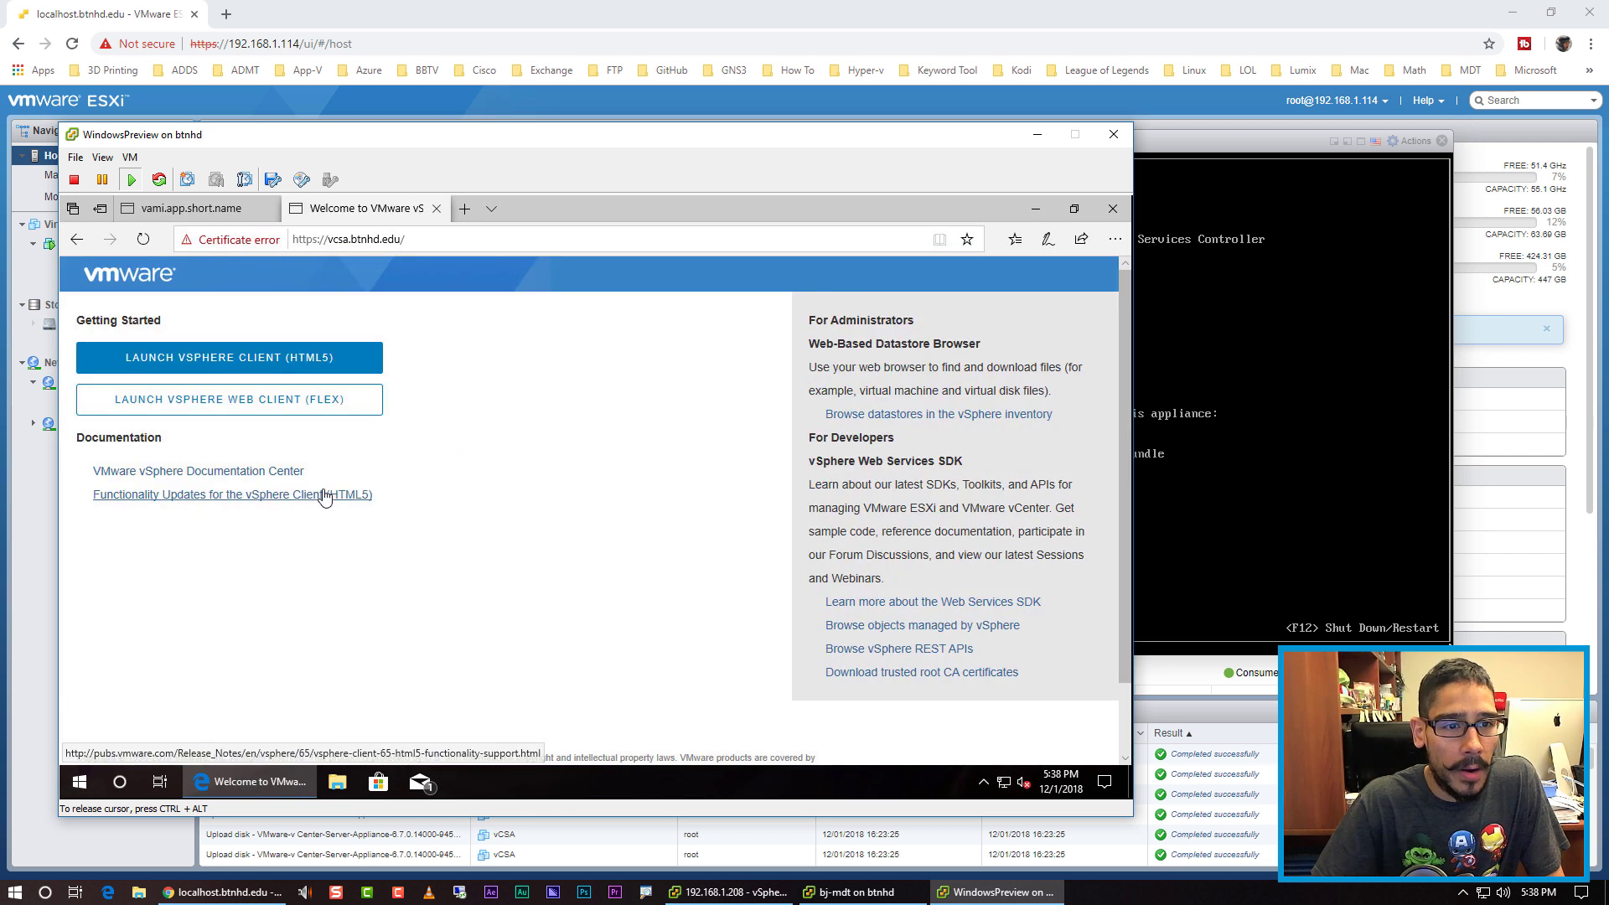
left_click(252, 363)
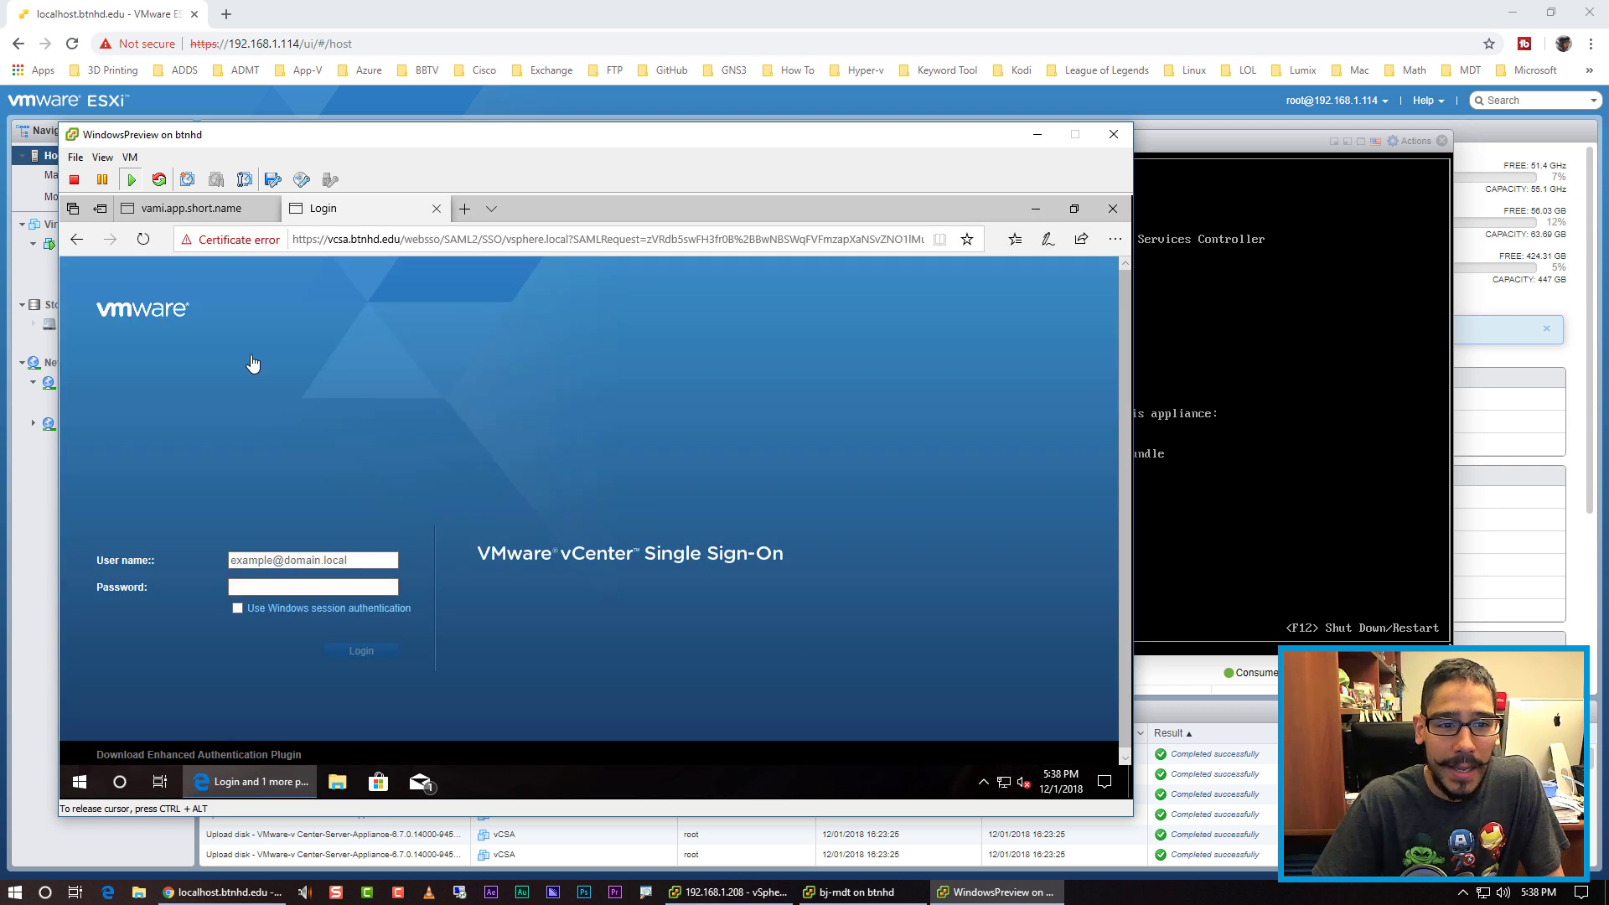
Step: Log in to vCenter Single Sign-On with the vSphere SSO administrator user name and password, then go full screen
left_click(324, 559)
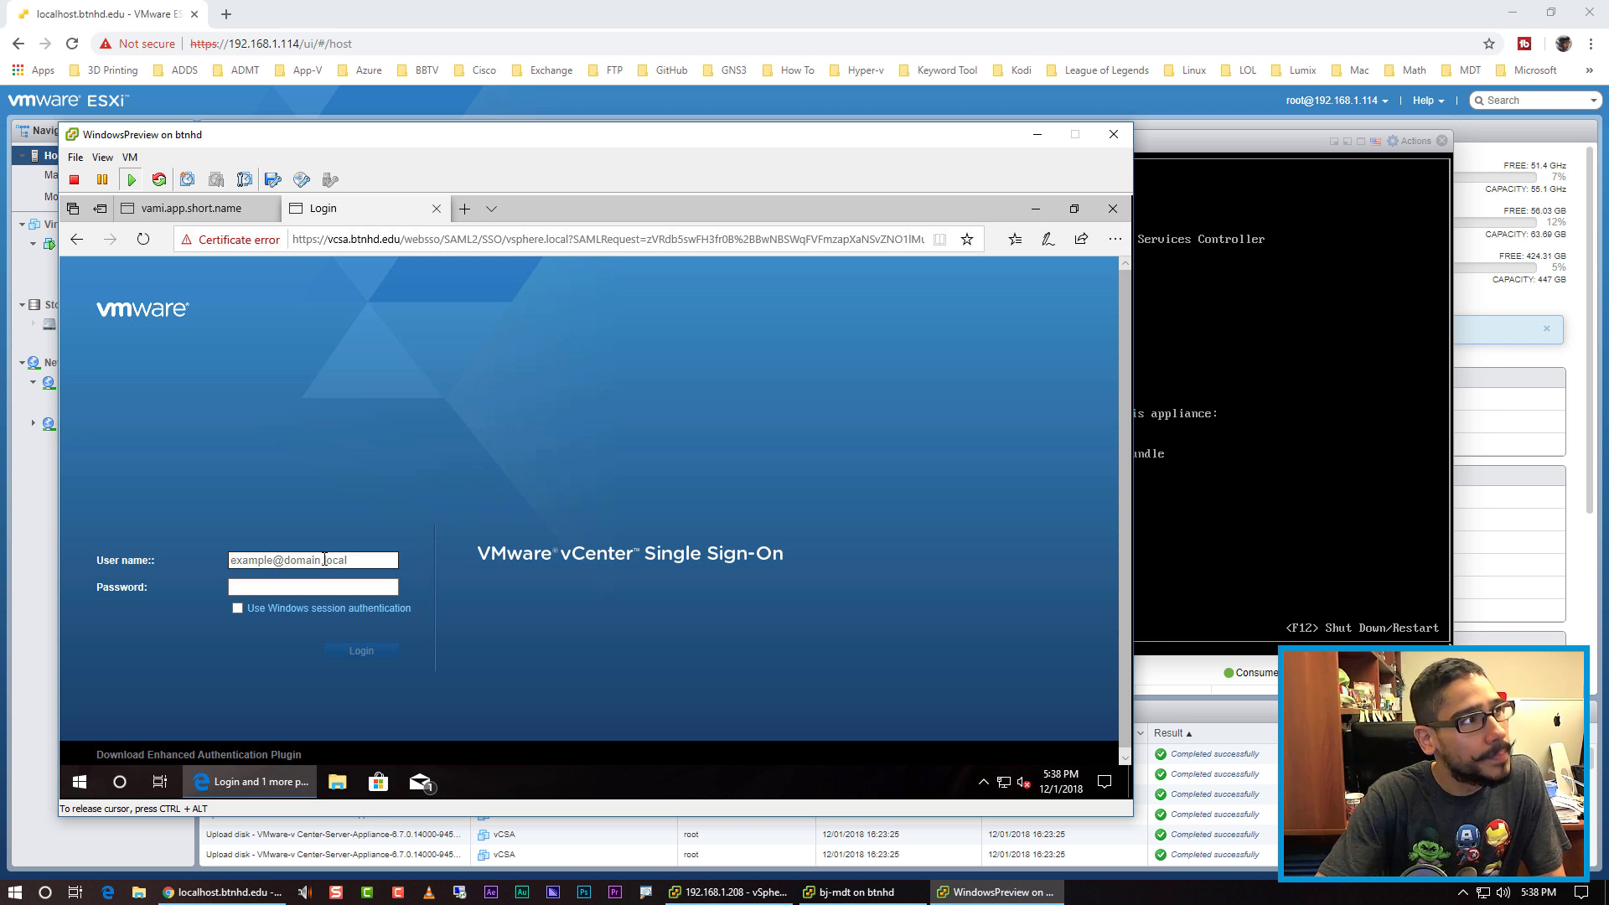
type("adm")
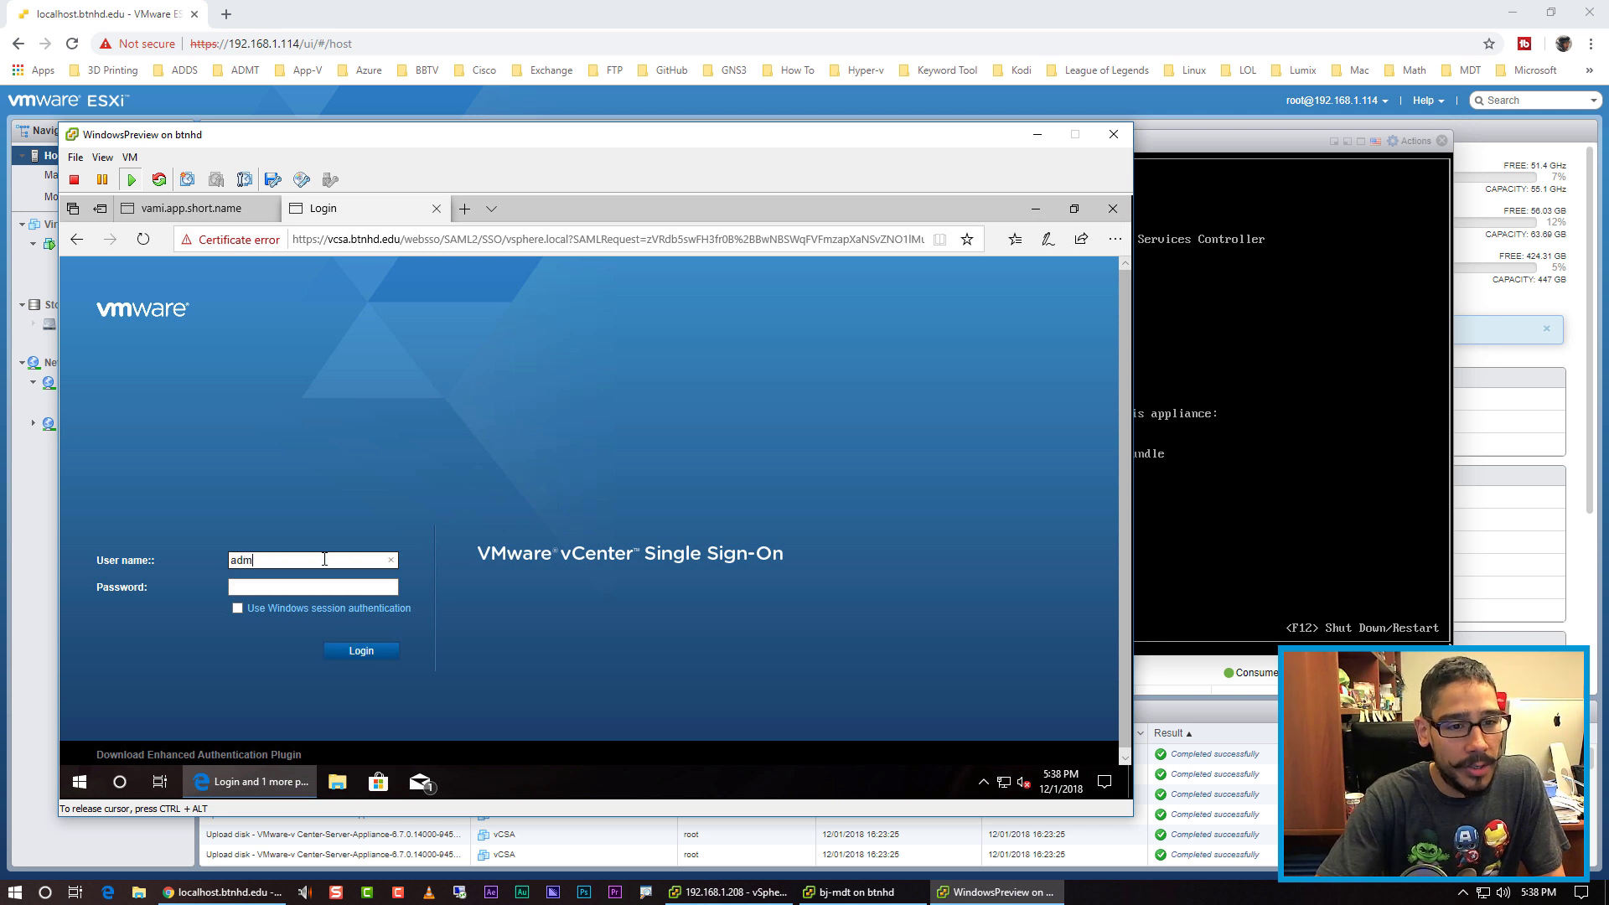
type("inistrator@")
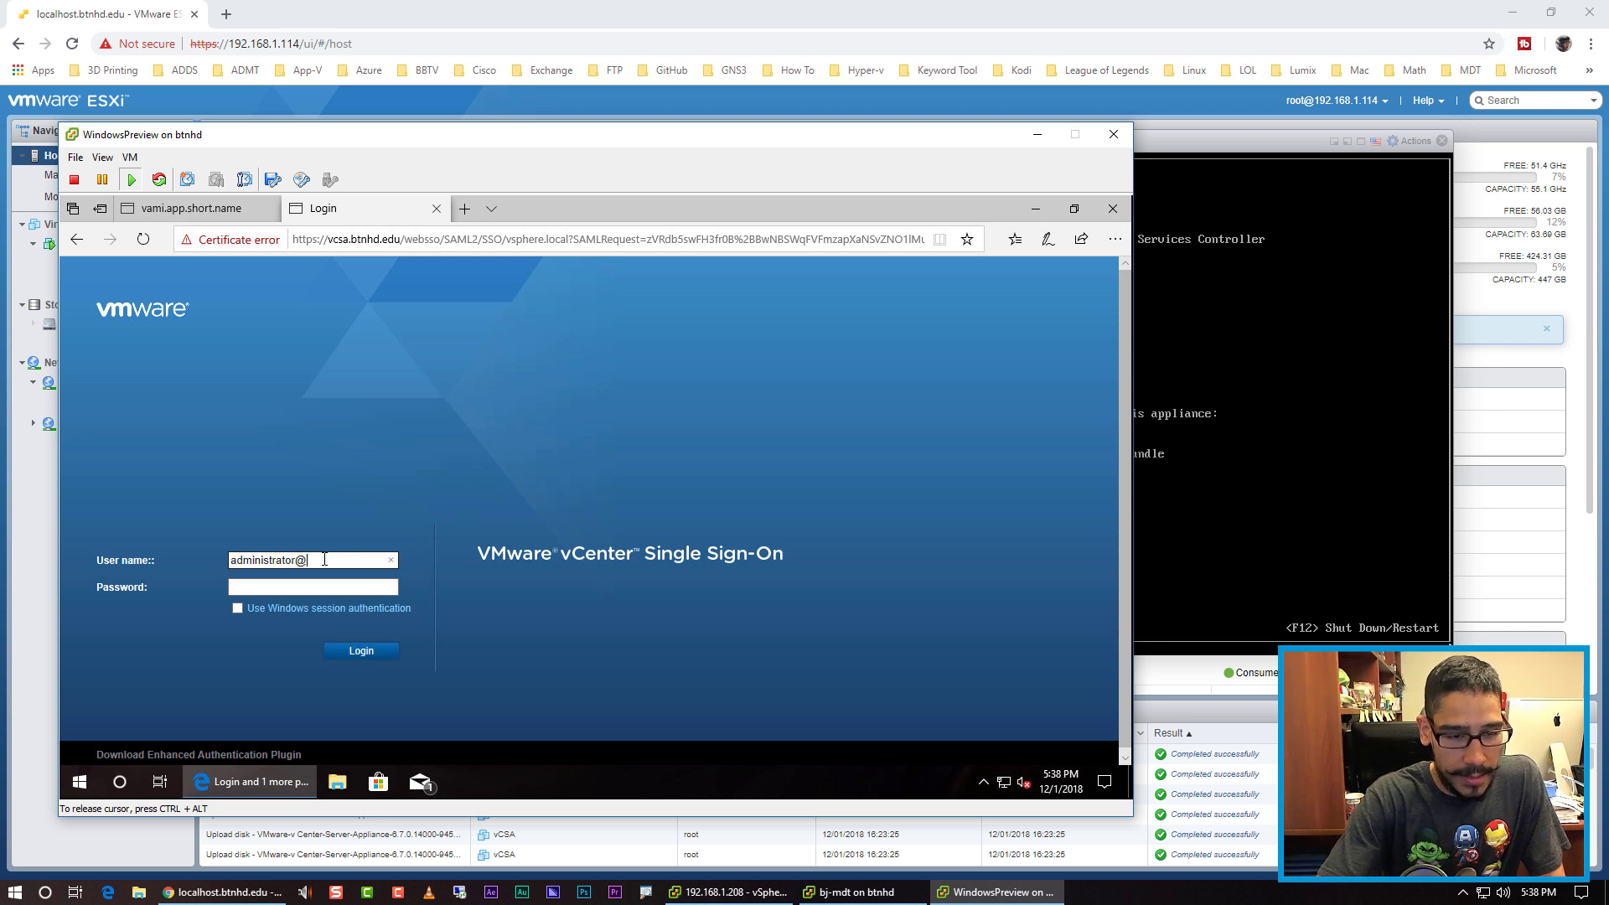
type("vsphere.")
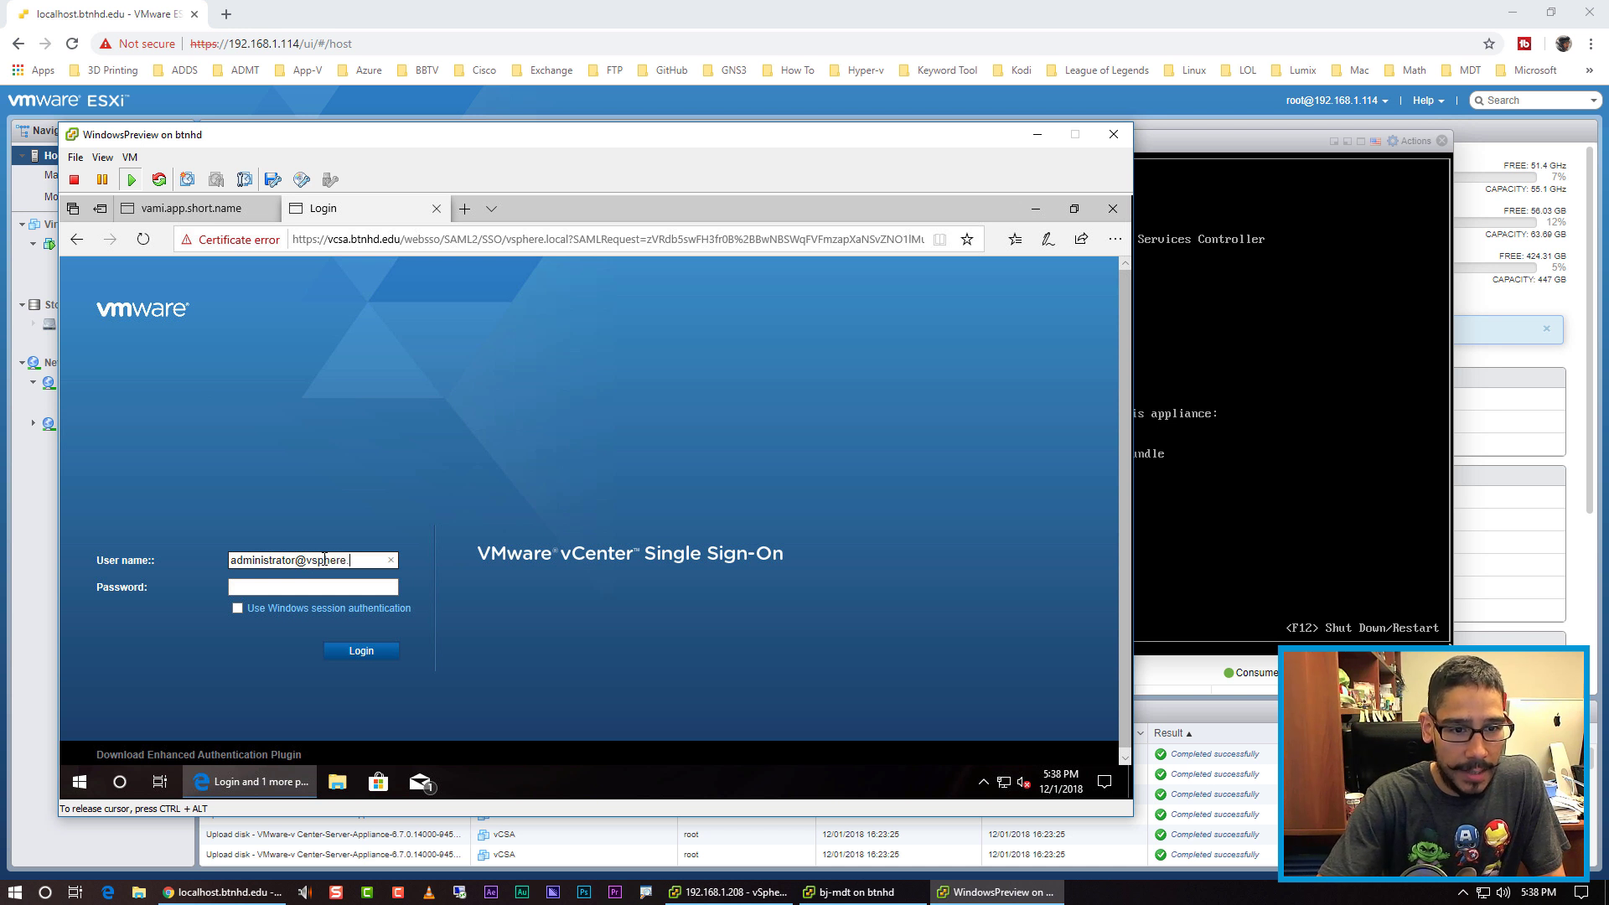
type("loca")
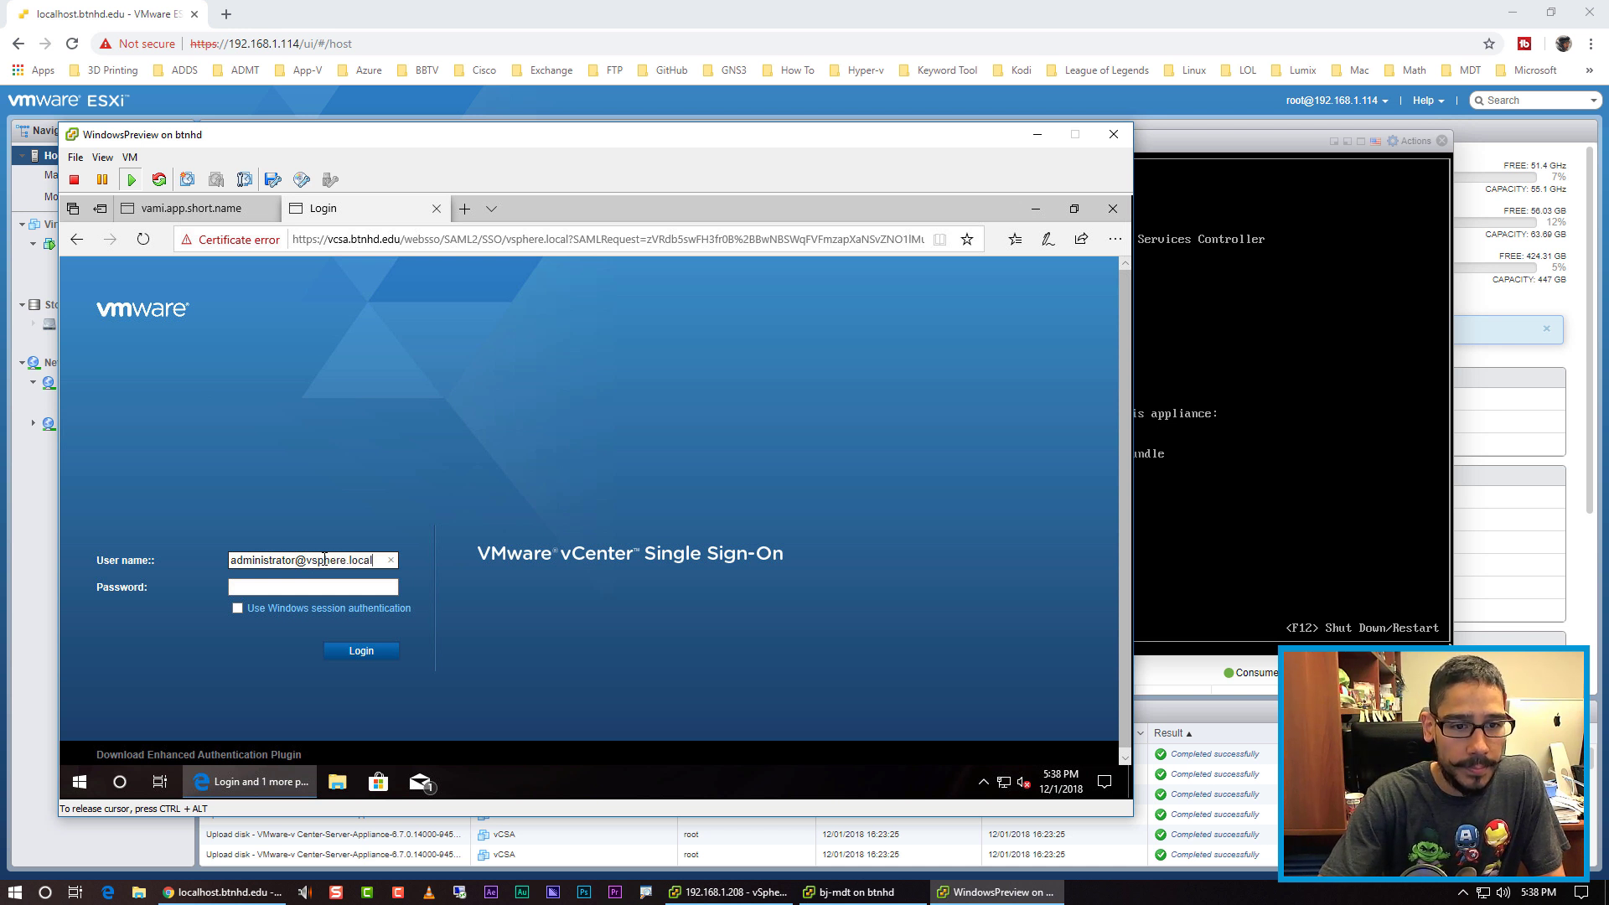
type("l")
key("Tab")
type("VMware1!")
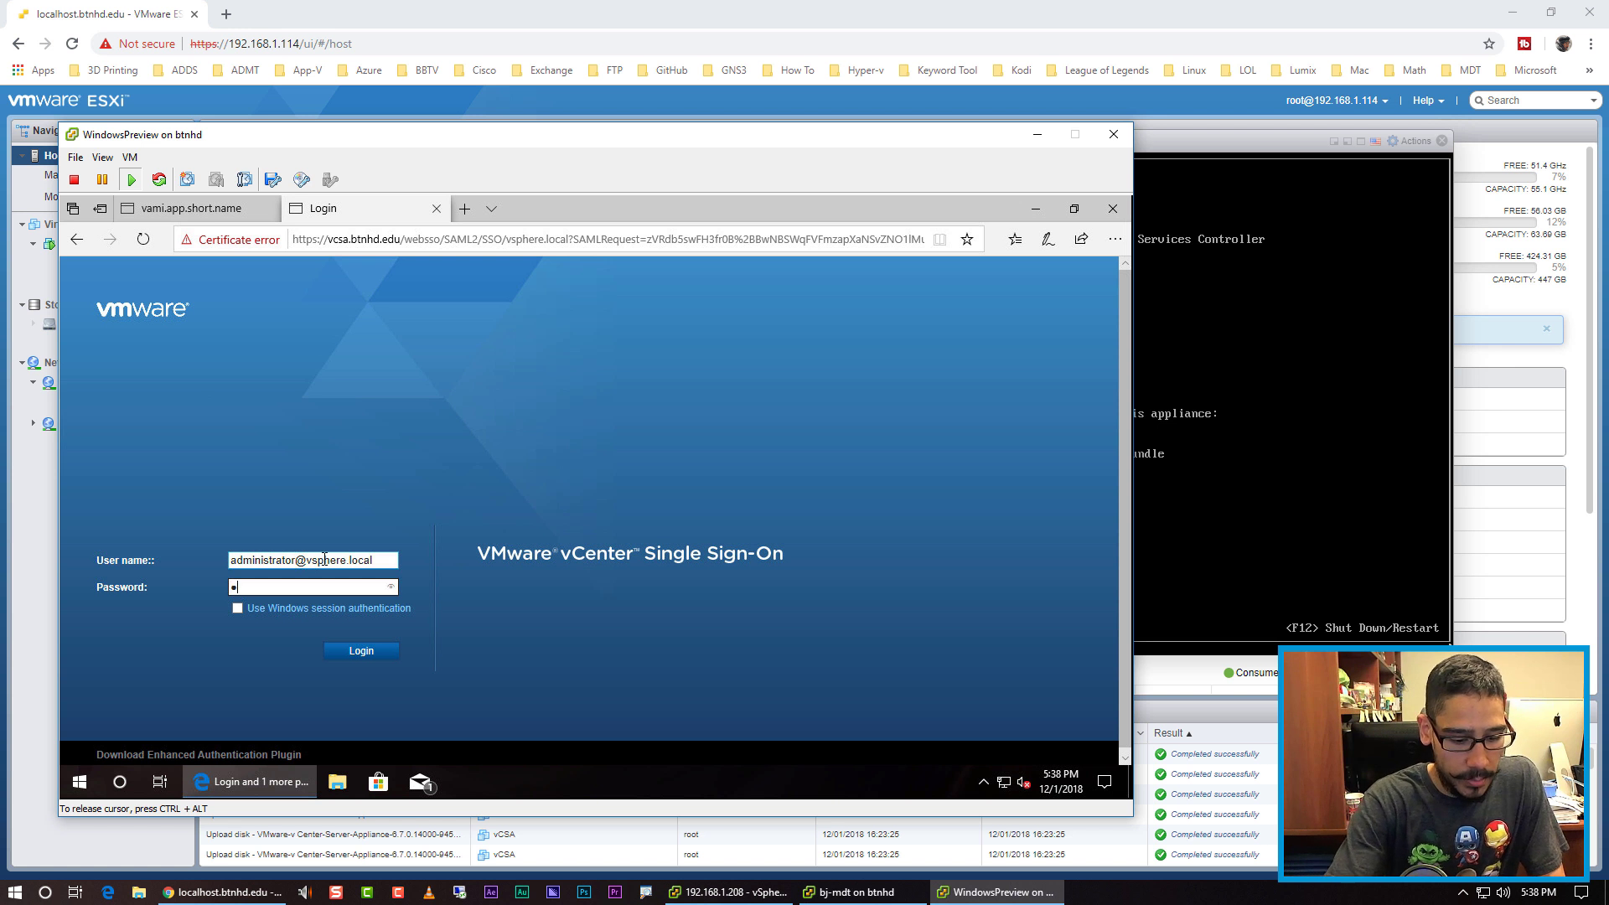
key("Return")
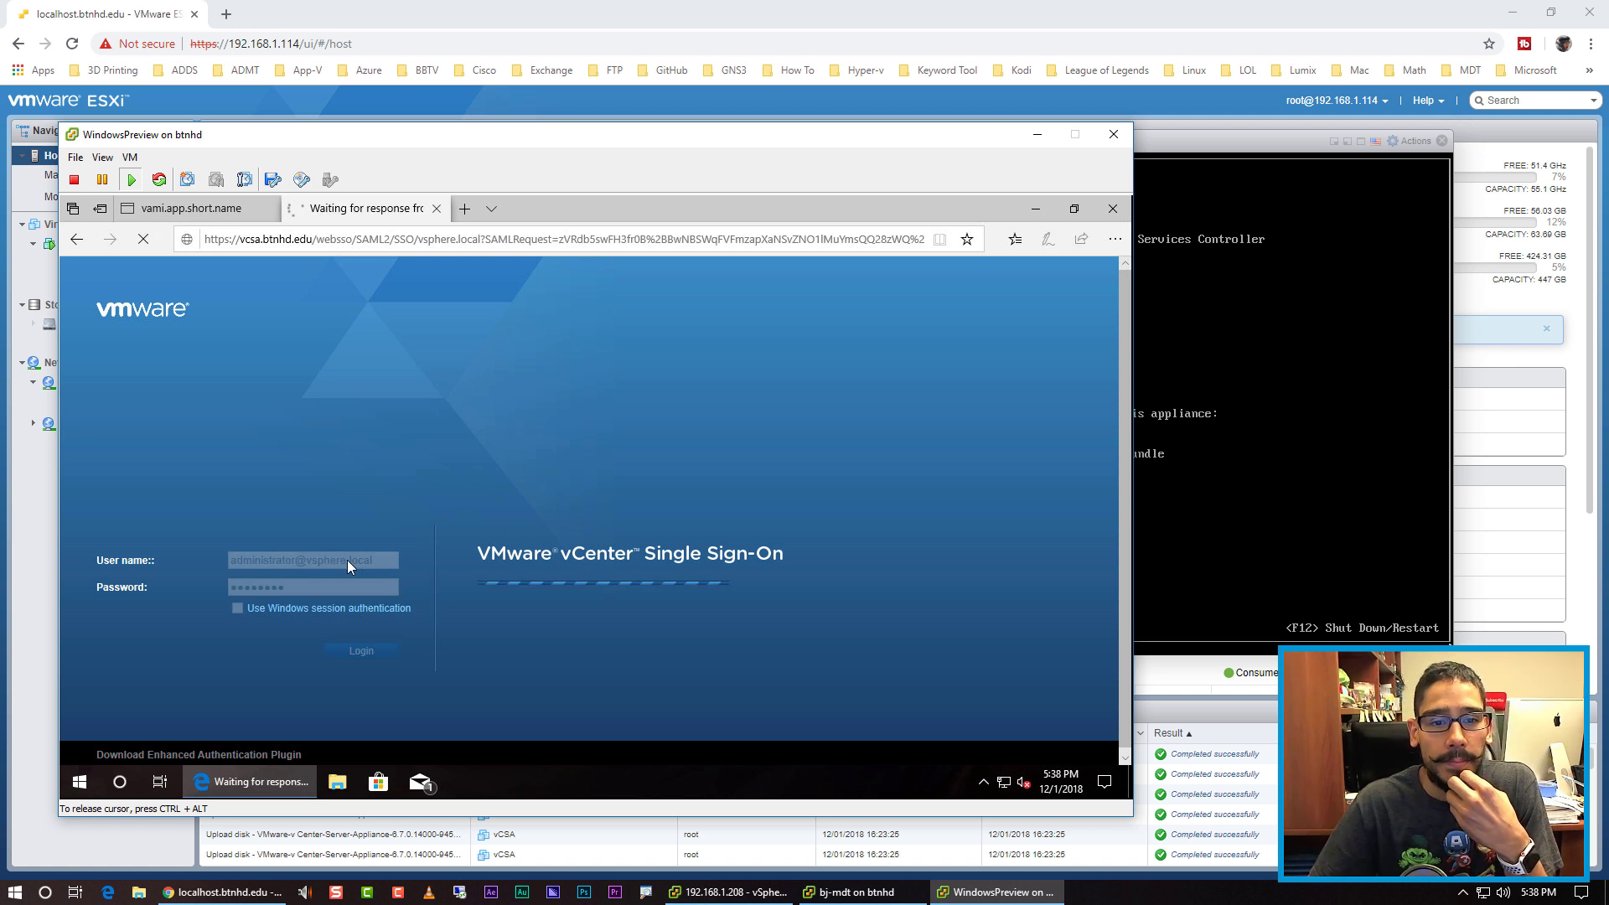
key("ctrl+alt+Return")
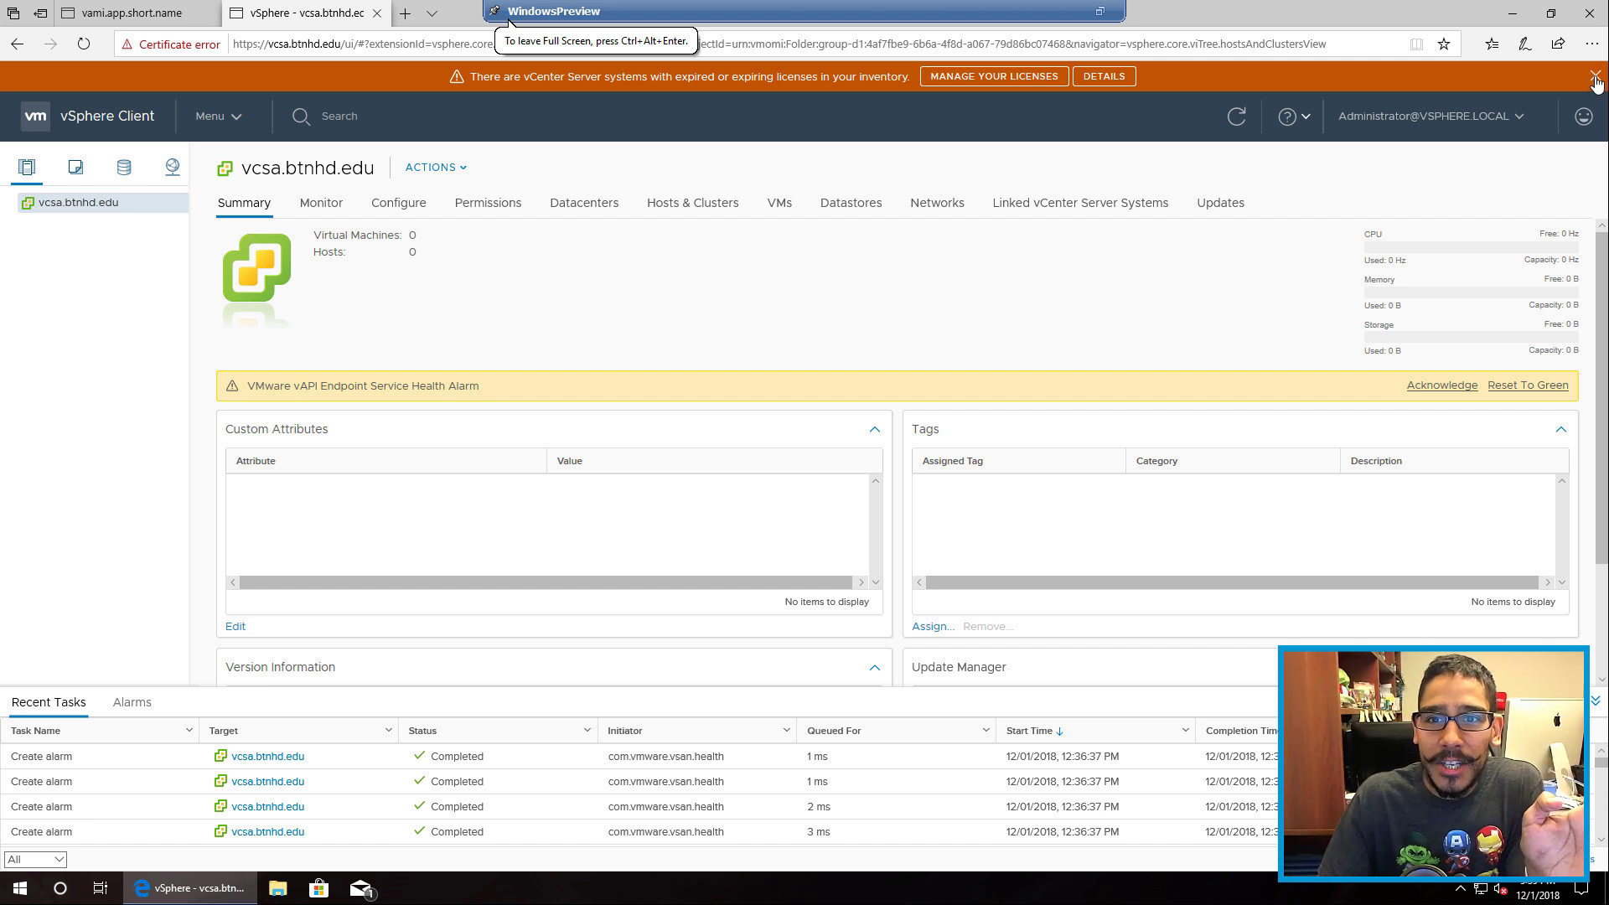
Step: Dismiss the license banner, create datacenter BTNHD under vcsa.btnhd.edu, and bring up its actions
left_click(1595, 80)
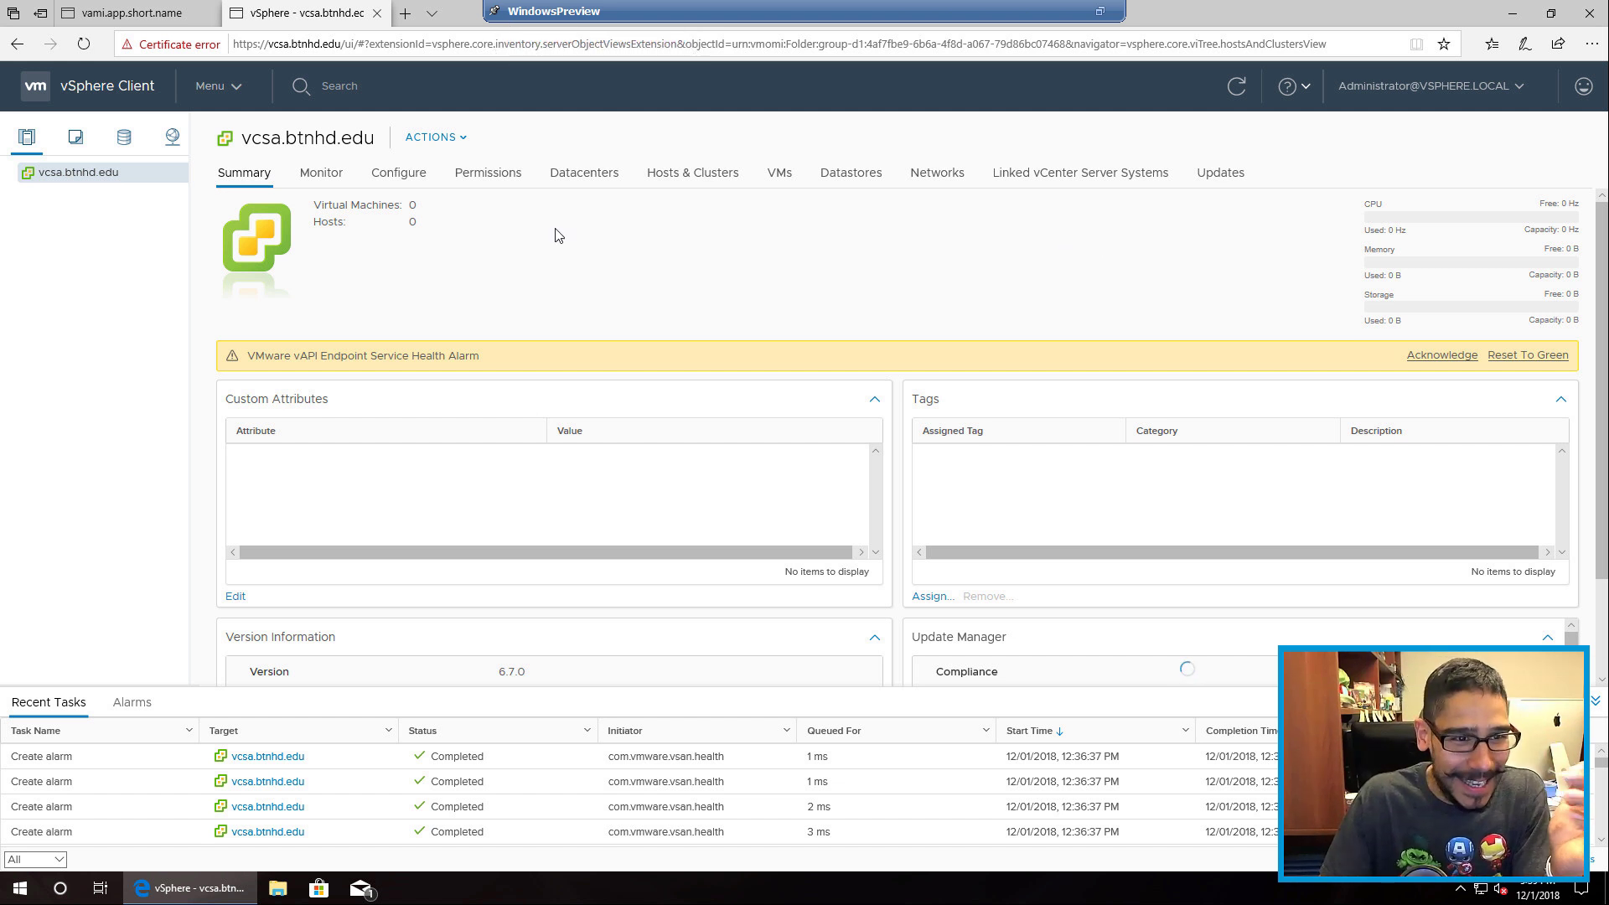
right_click(77, 173)
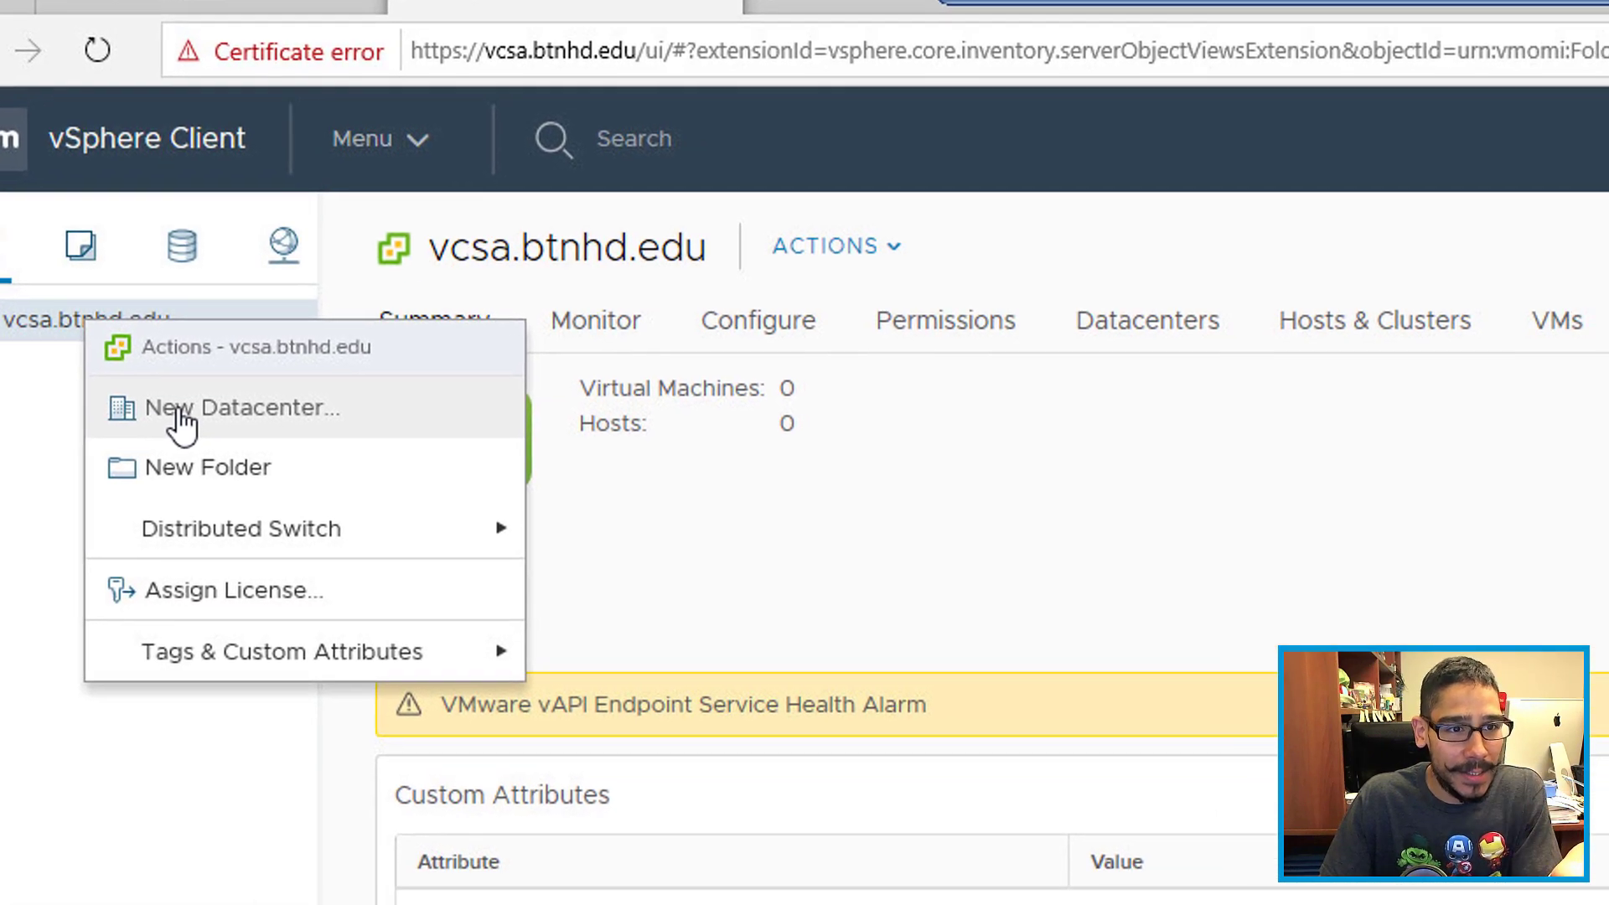
left_click(256, 457)
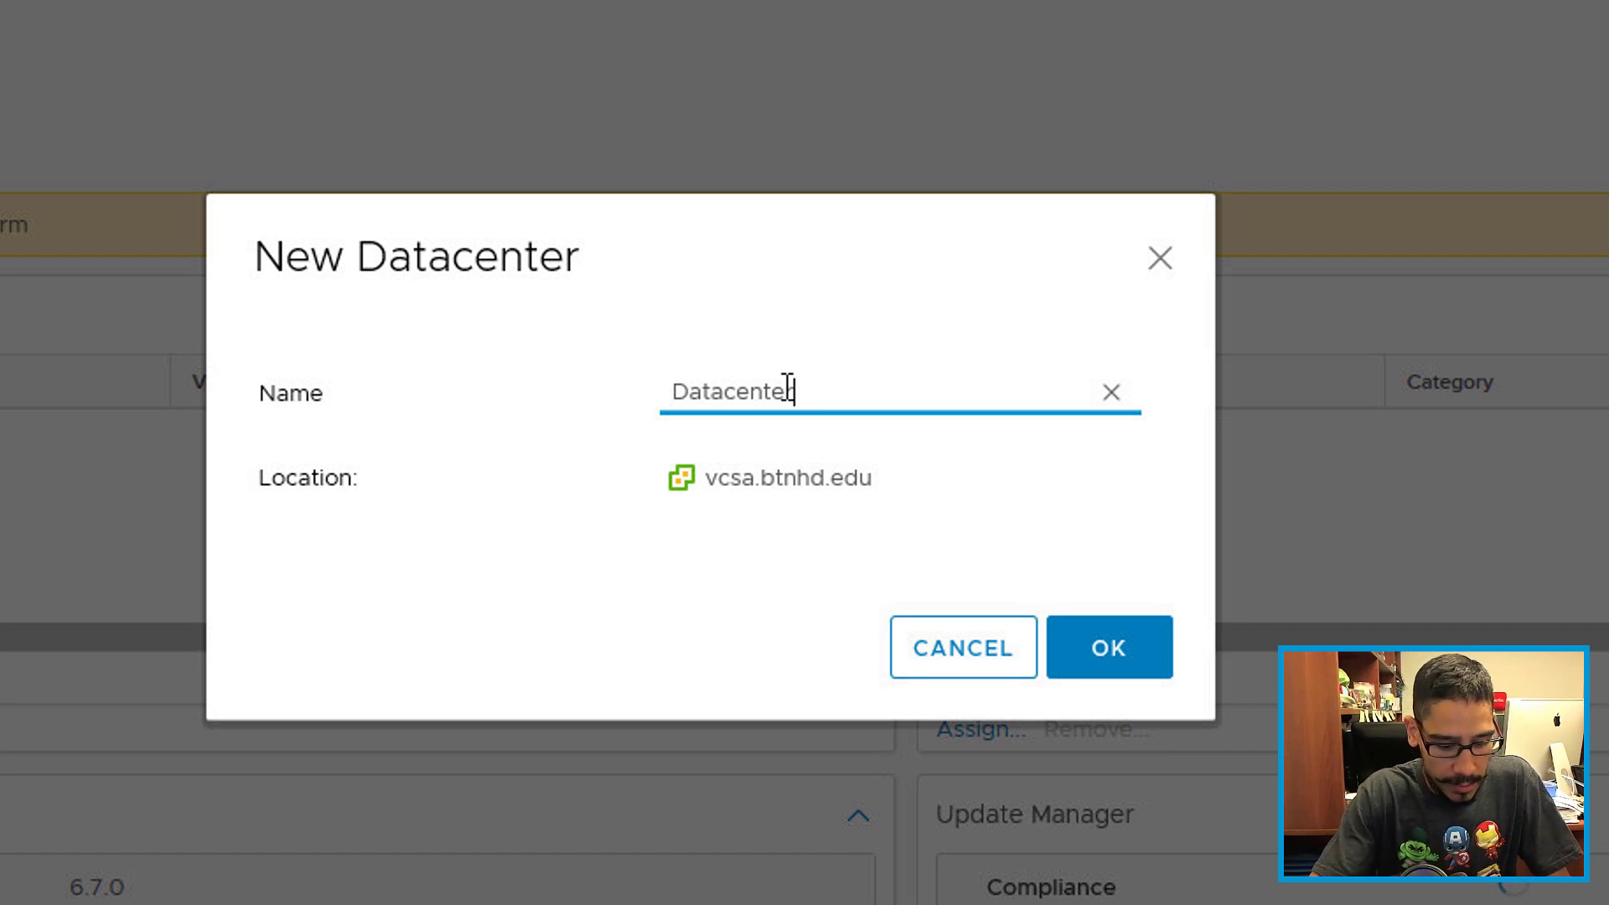
type("BTNHD")
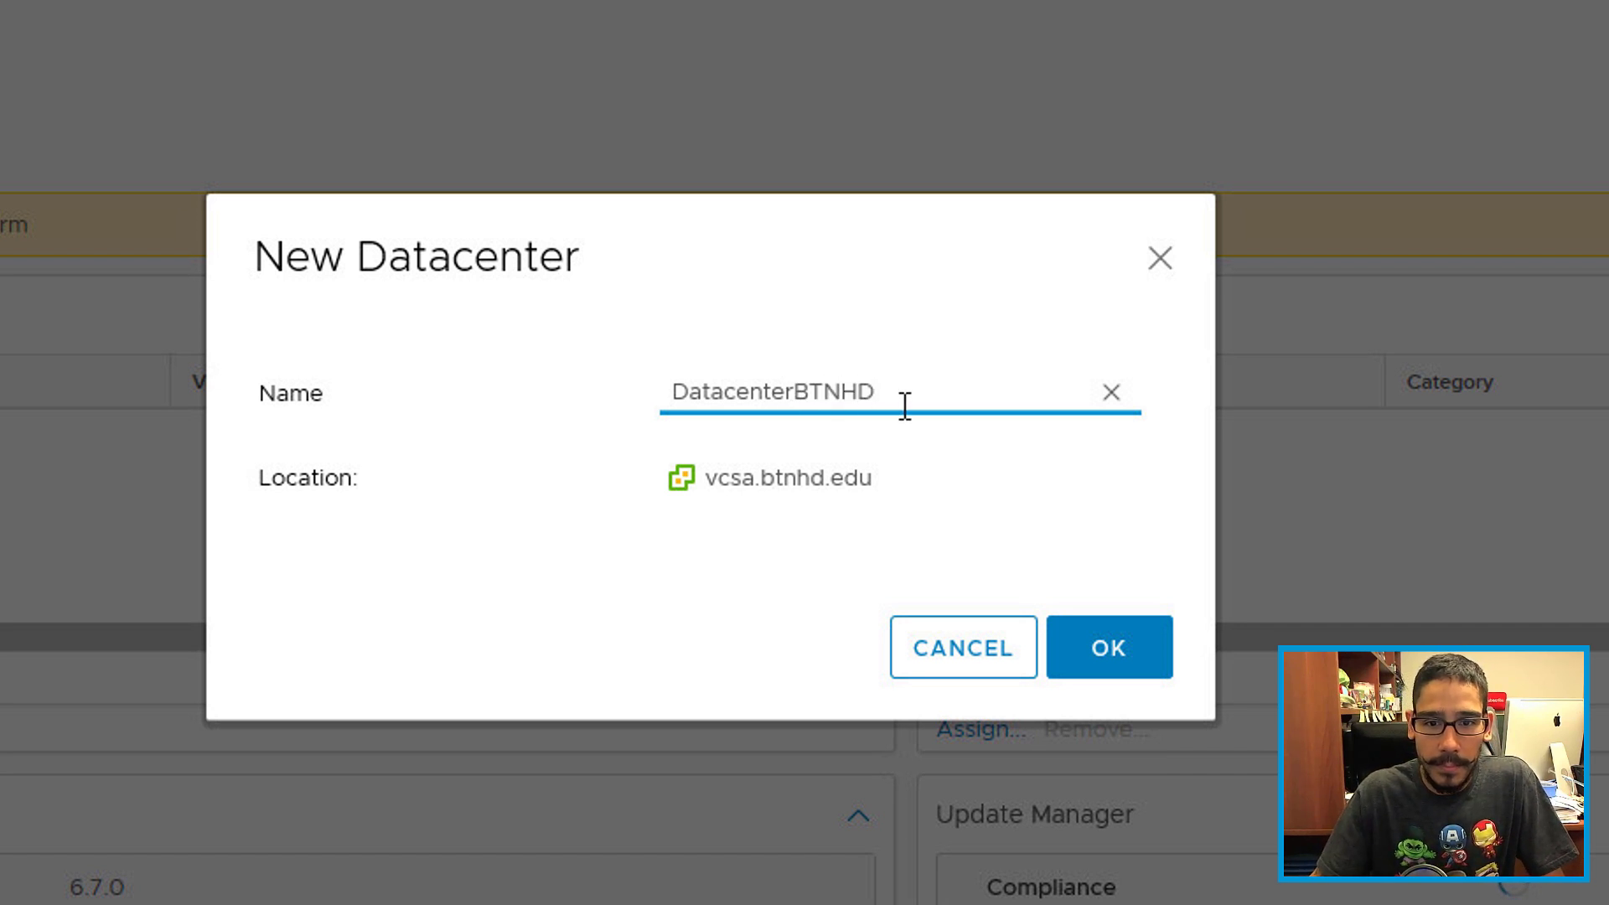
left_click_drag(905, 402, 604, 348)
type("BTNHD")
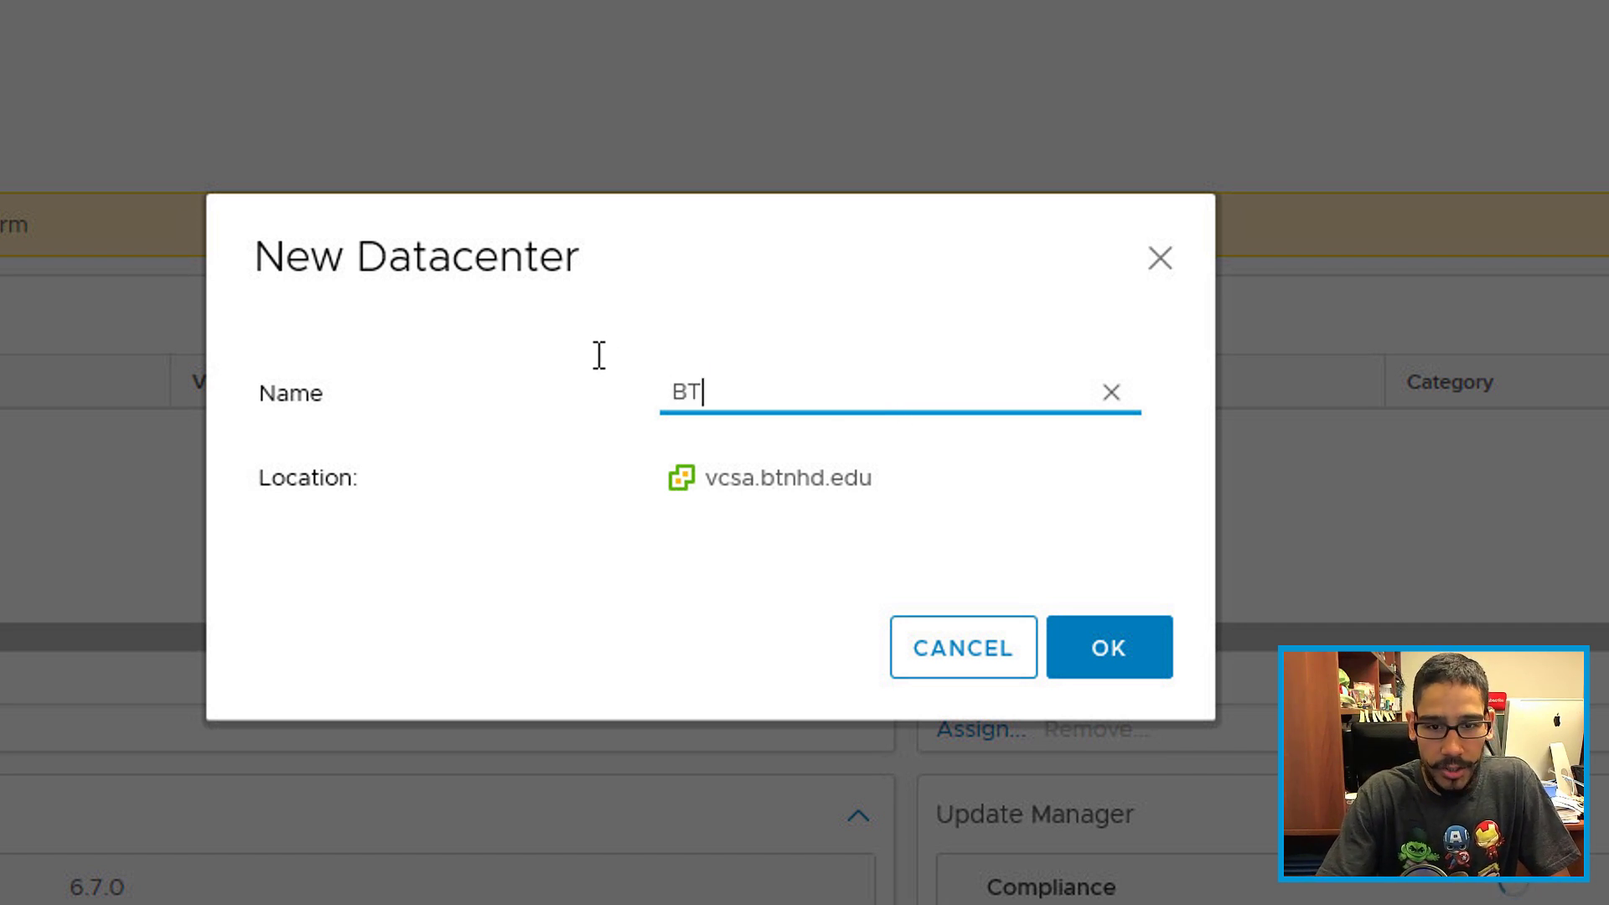
left_click(1106, 643)
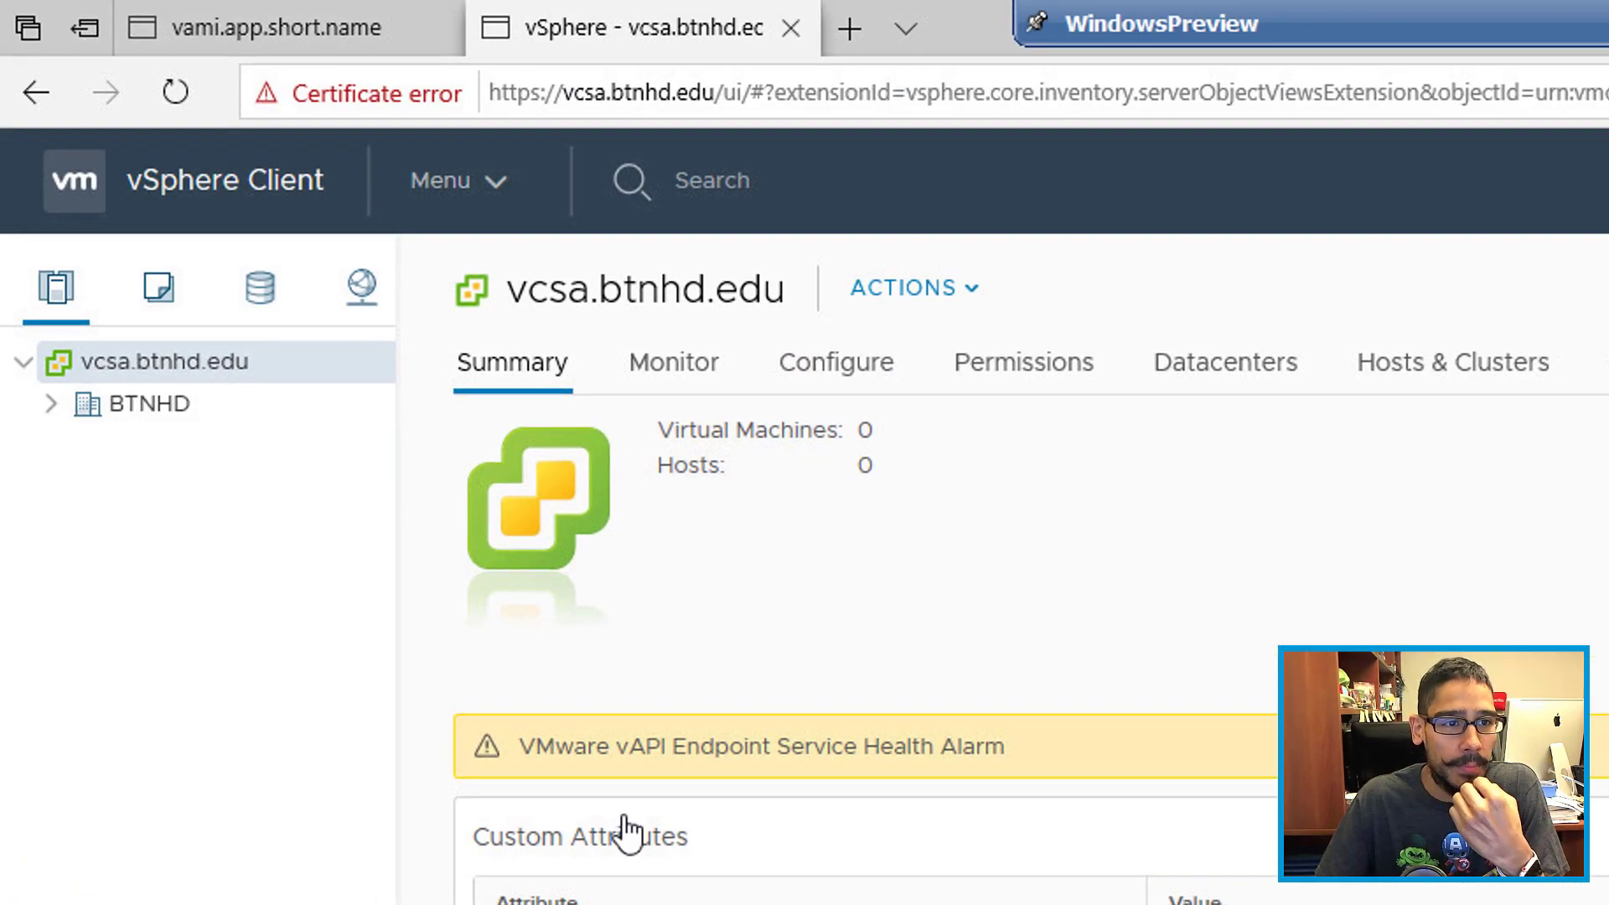
left_click(52, 404)
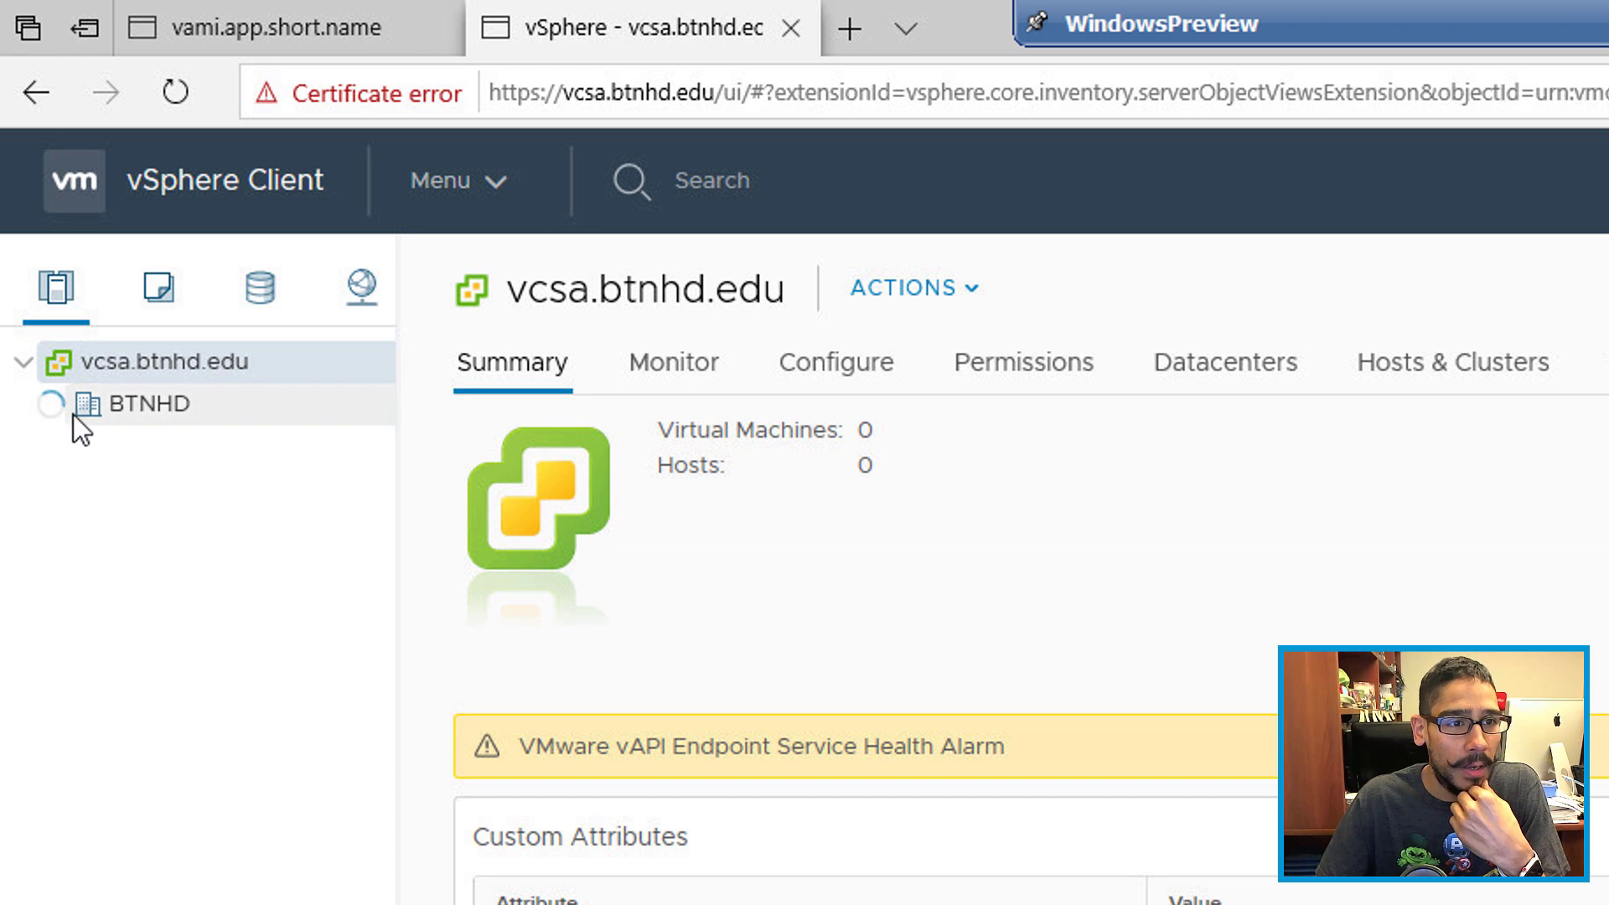
right_click(129, 406)
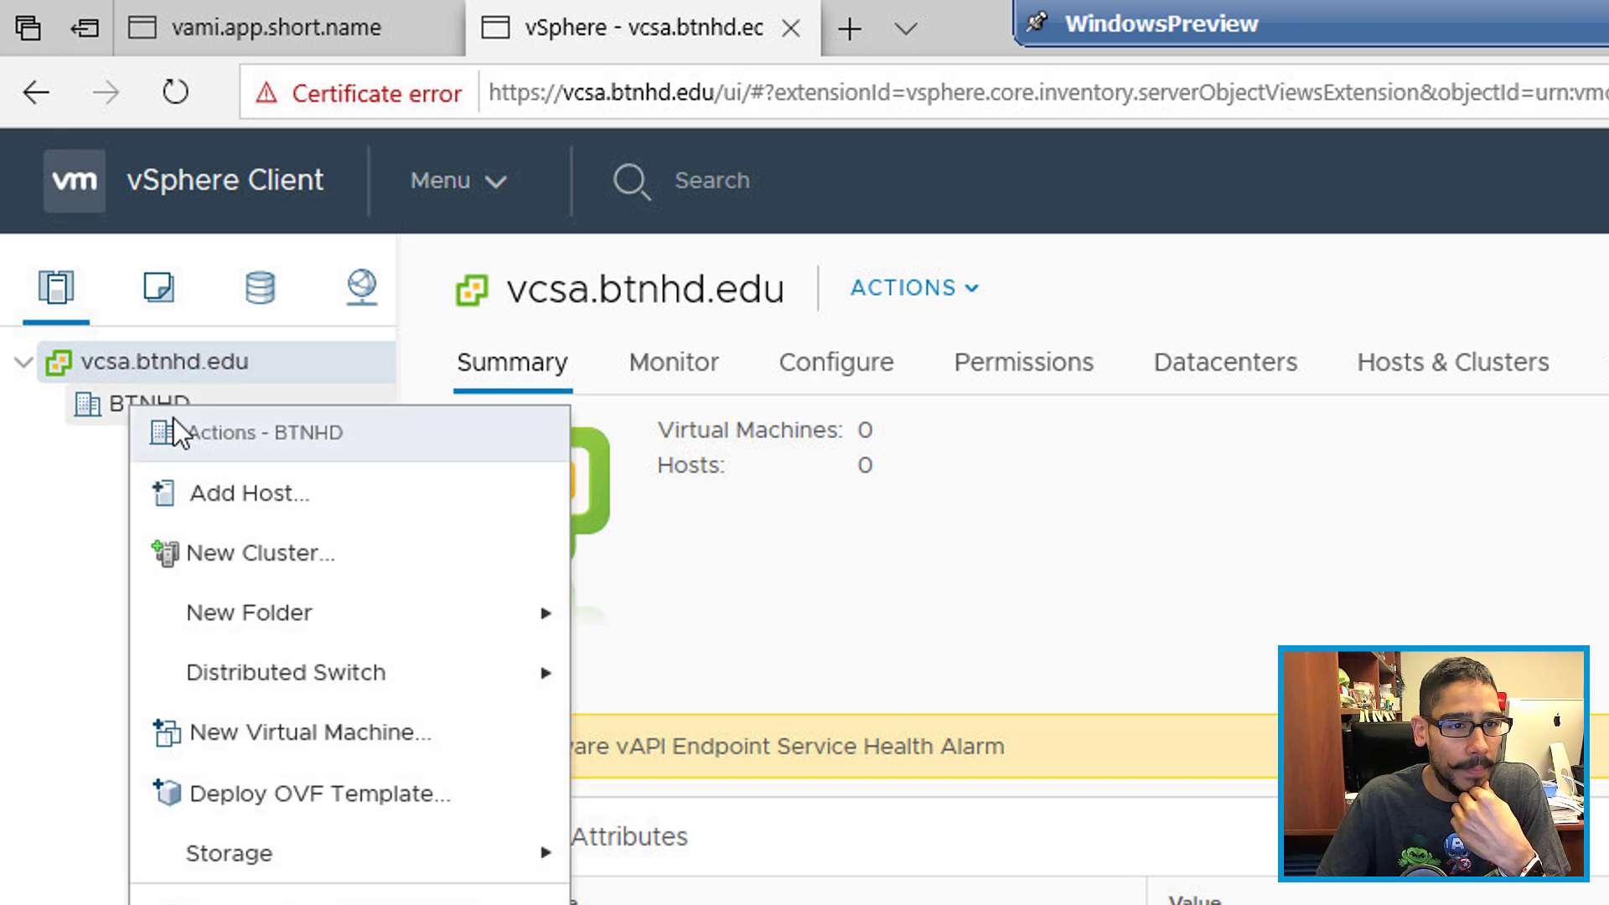
Step: Add host 192.168.1.114 to BTNHD, connecting as root with the host password
left_click(268, 500)
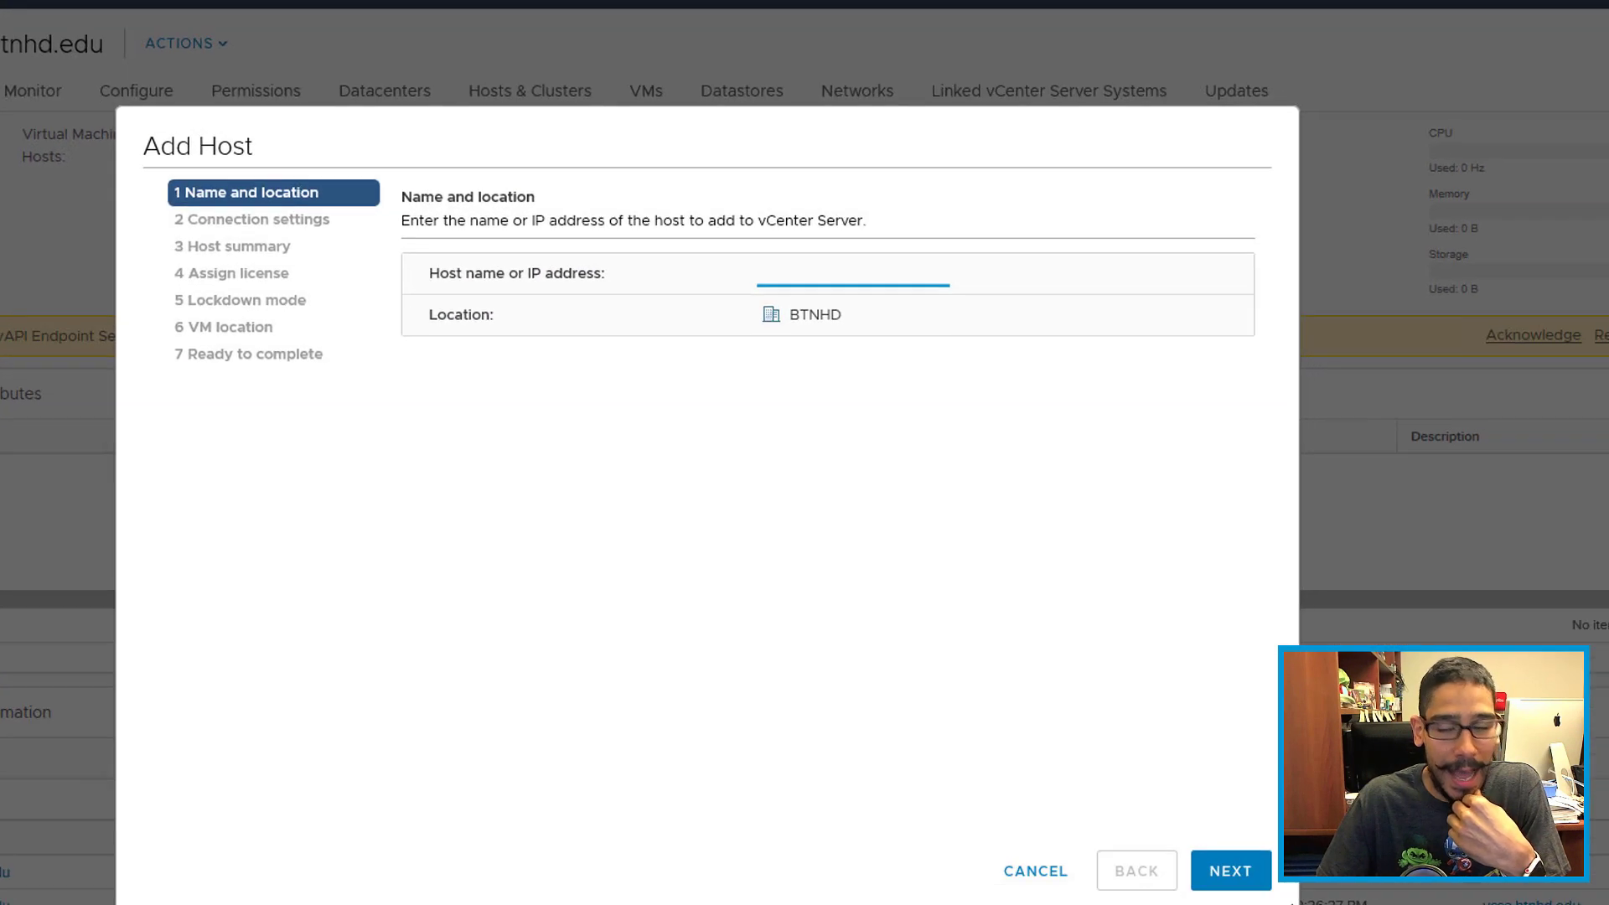
type("192.")
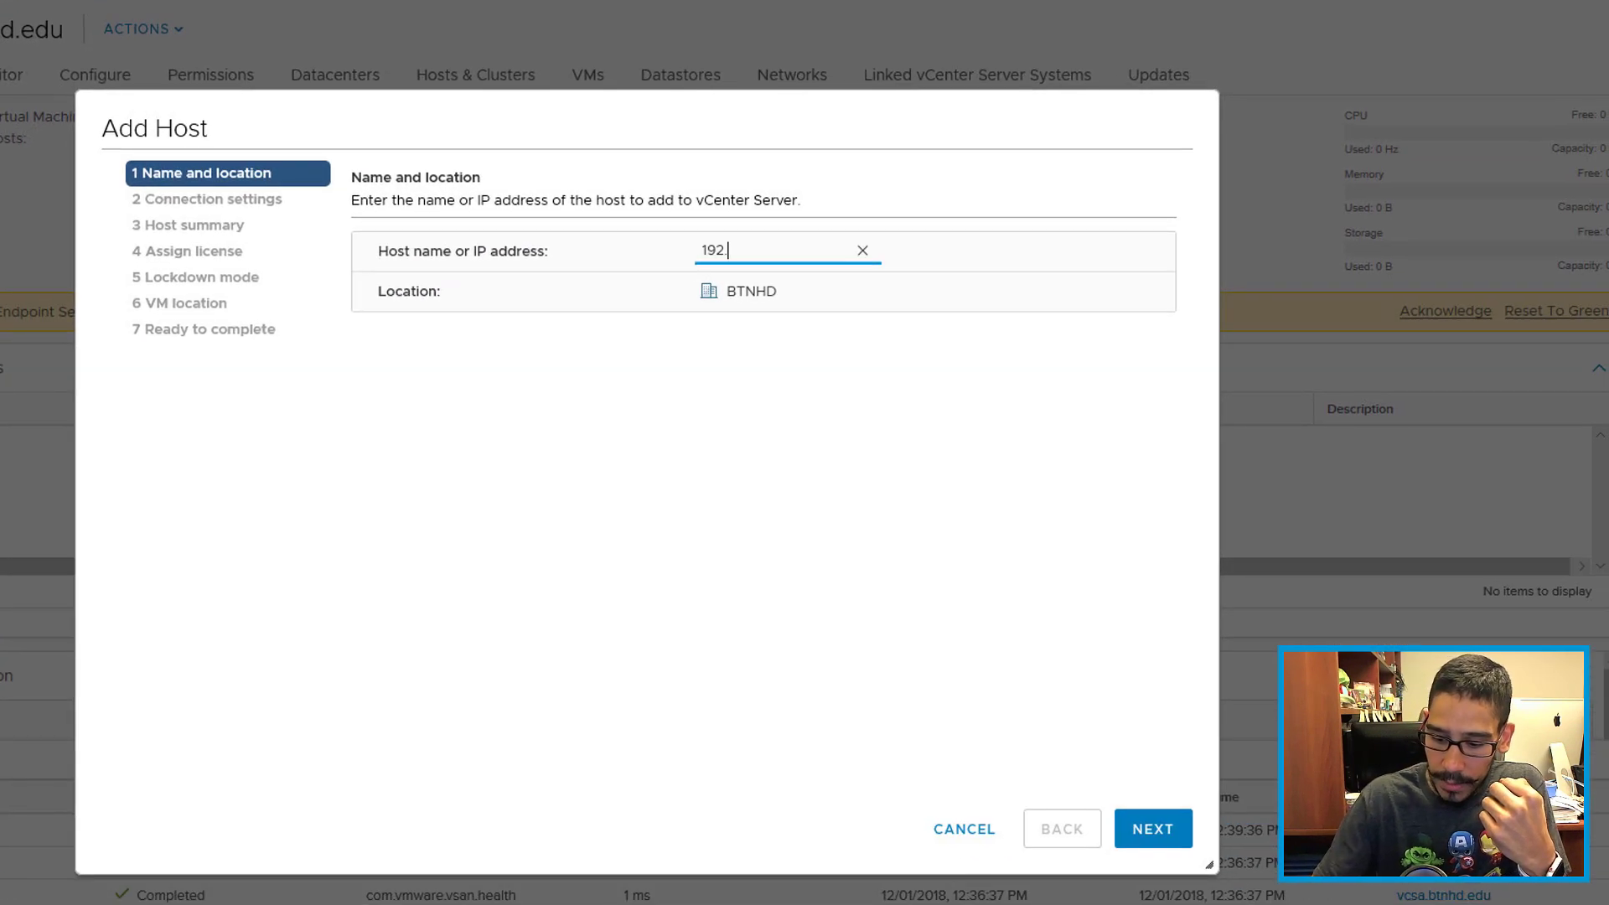
type("168.1.114")
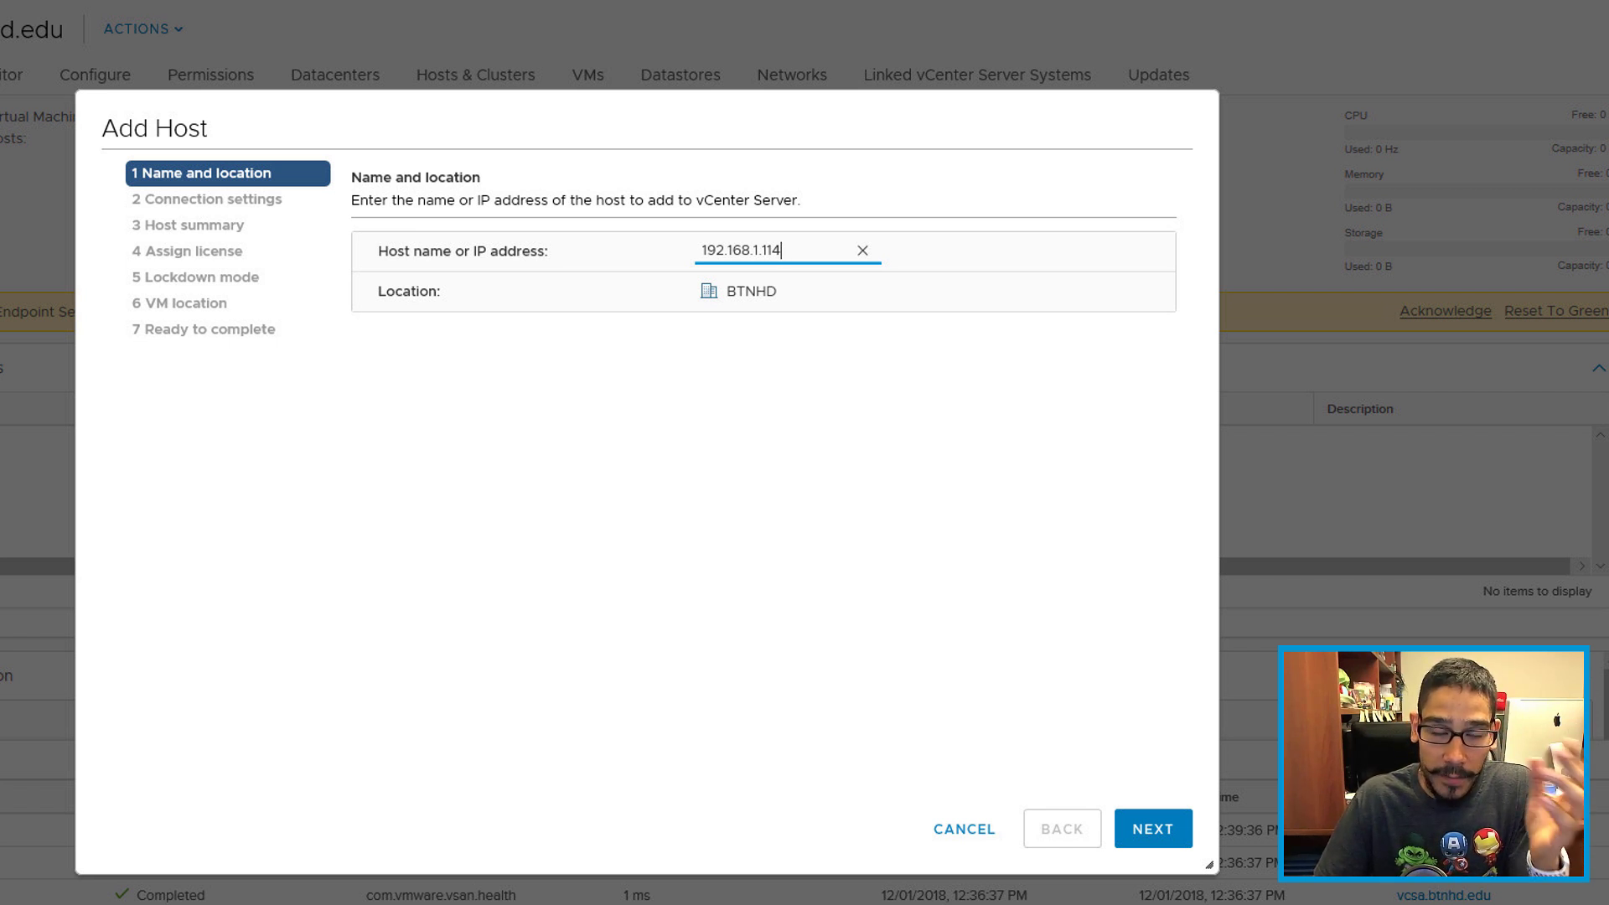
left_click(1172, 847)
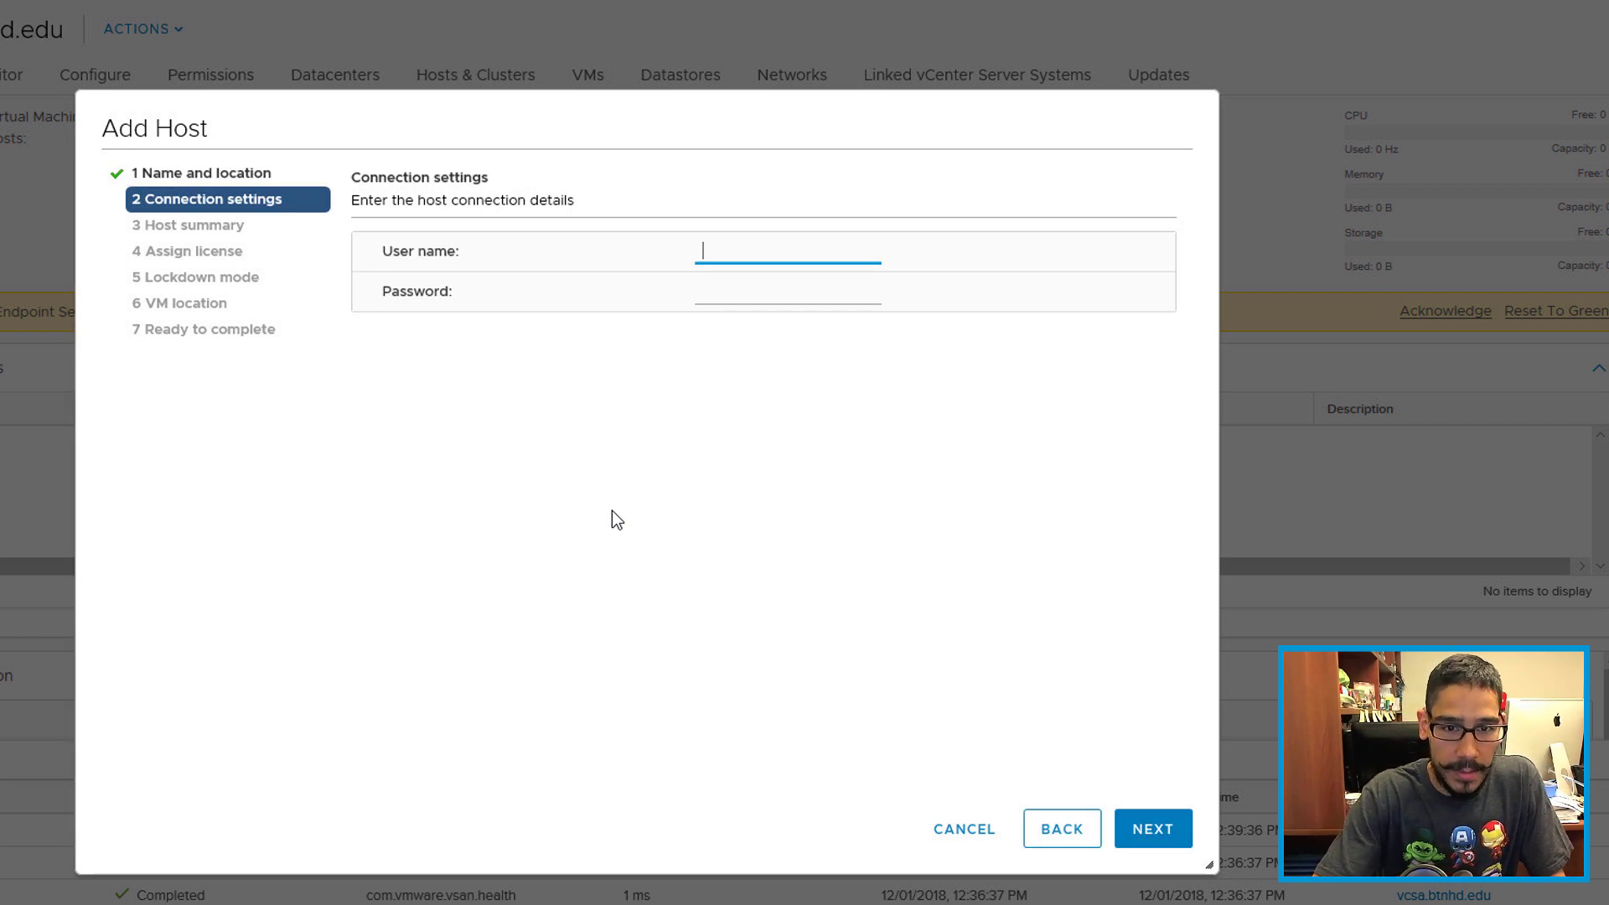
type("root")
key("Tab")
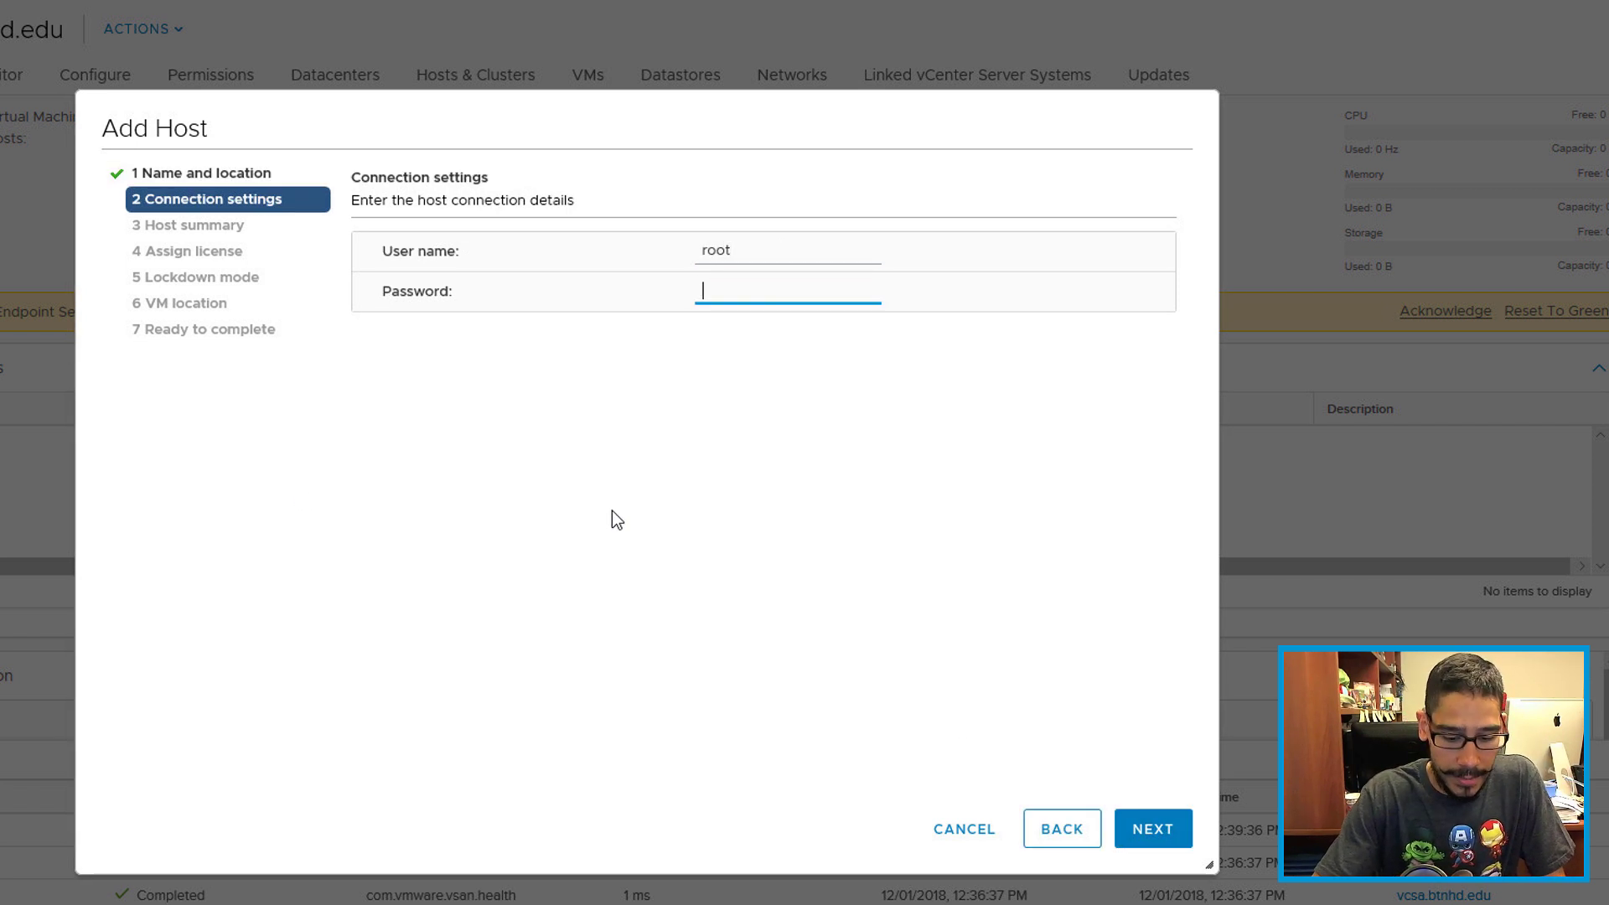
type("********")
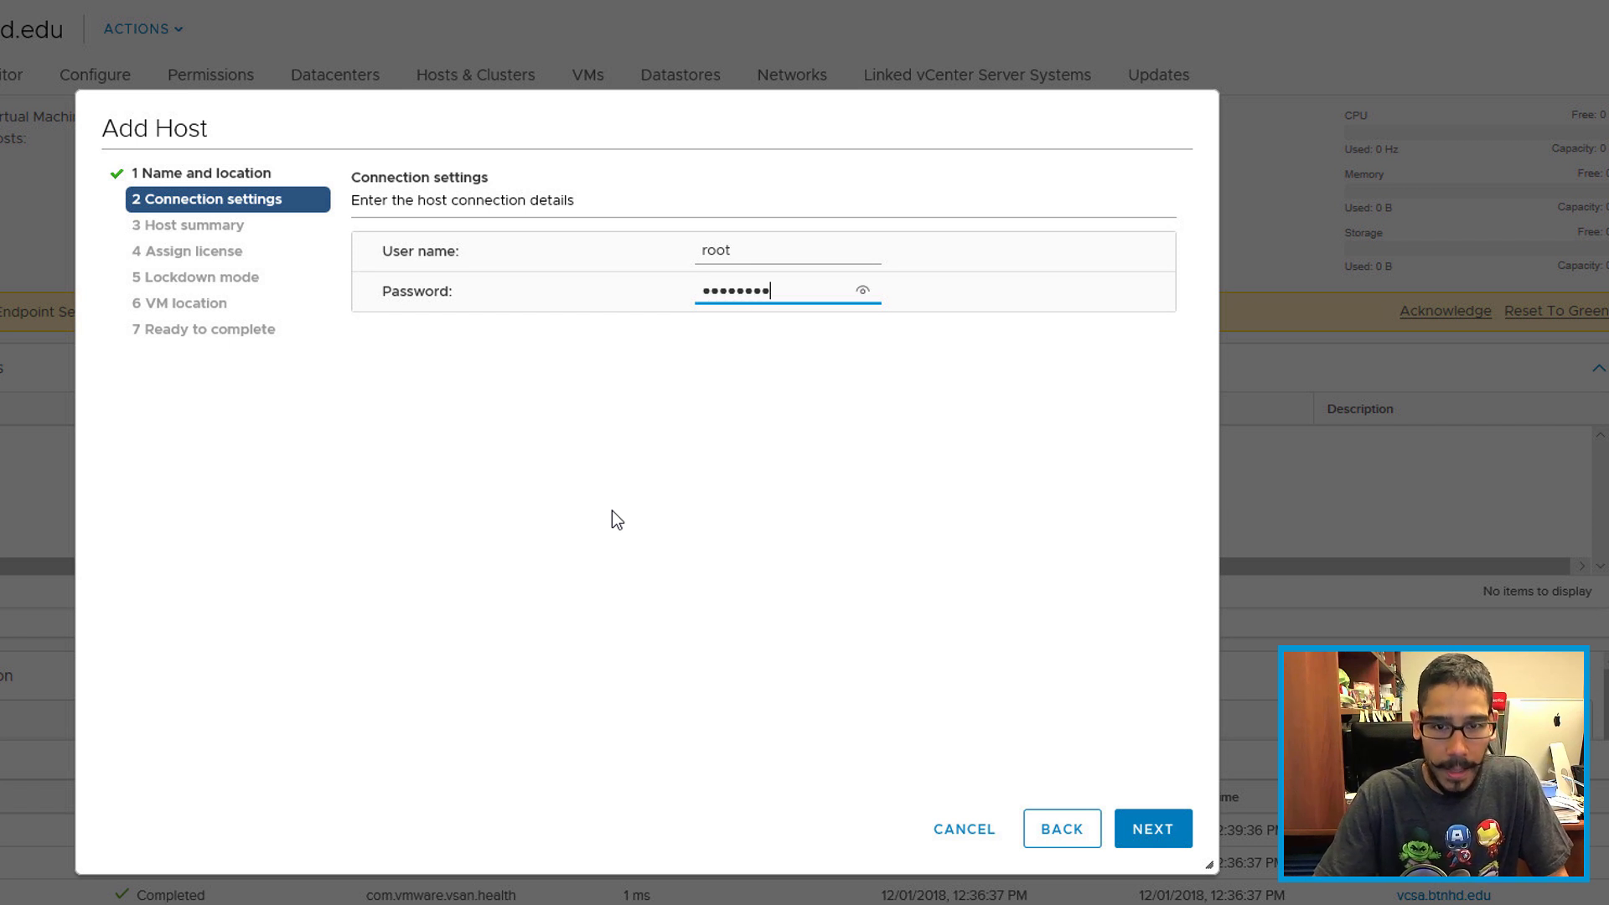
key("Return")
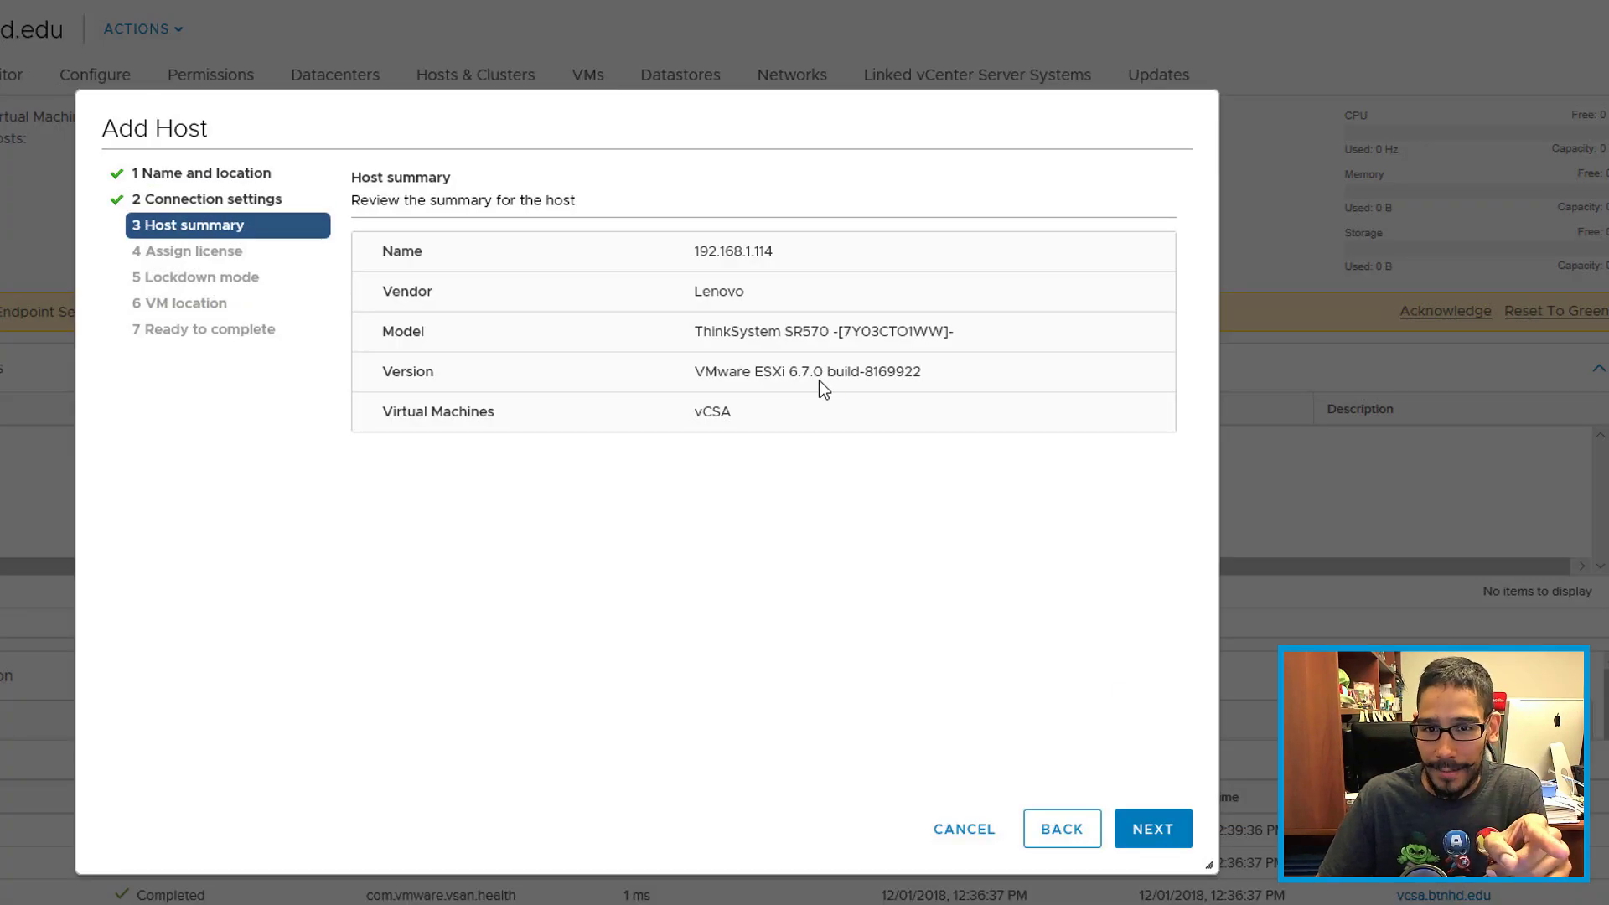
Step: Keep the Evaluation License, lockdown mode Disabled and BTNHD location, and finish adding the host
left_click(1161, 832)
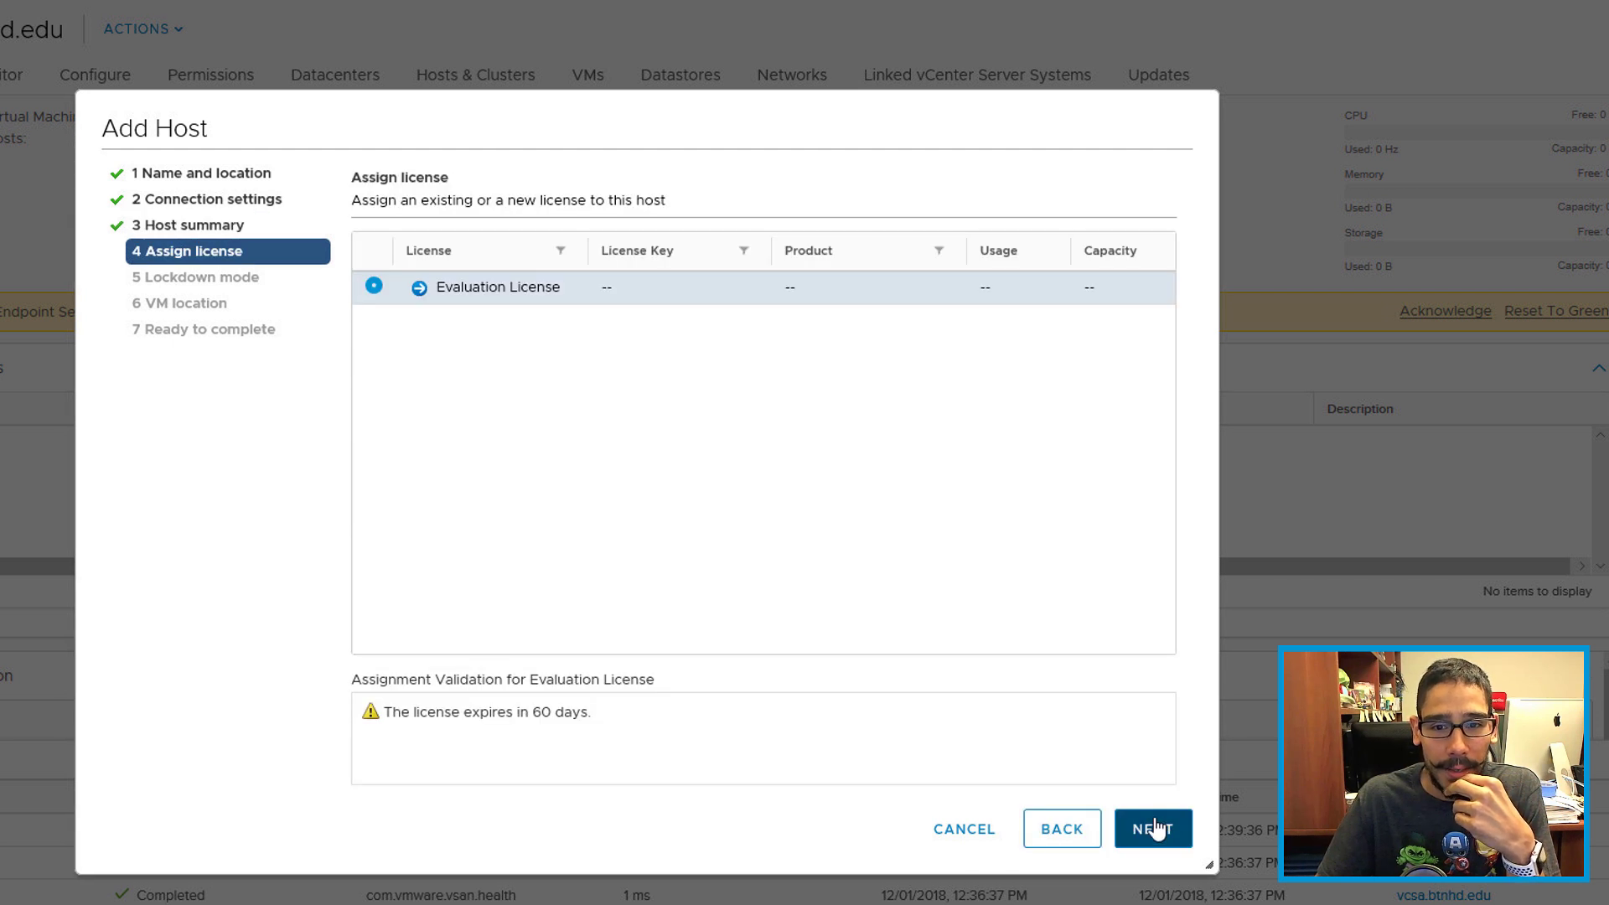
left_click(1153, 830)
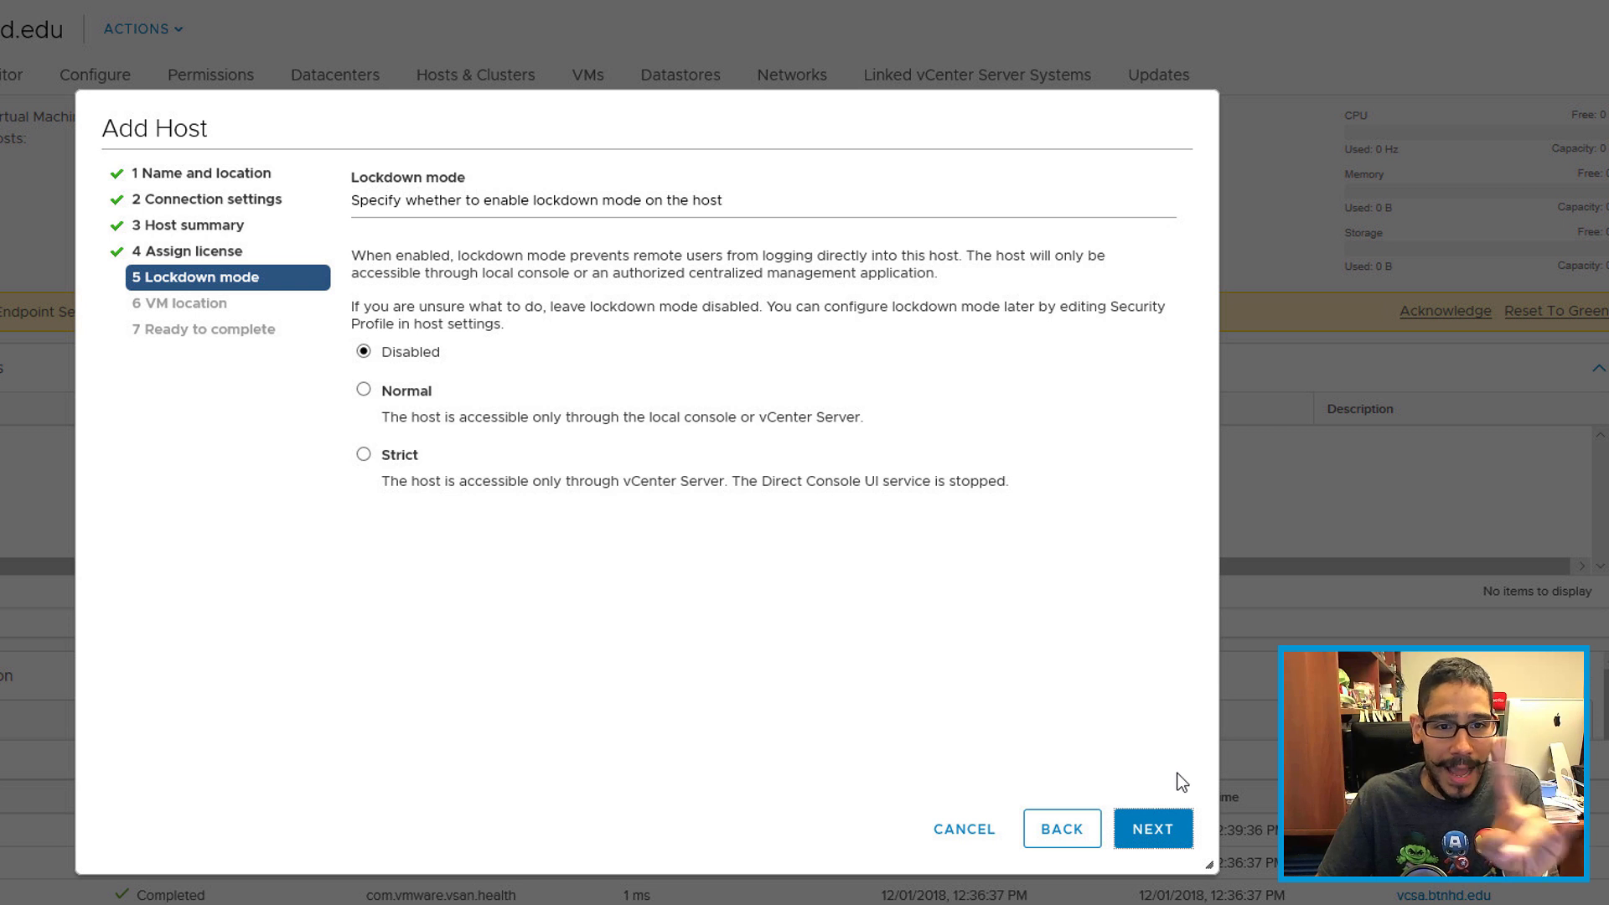
left_click(1168, 840)
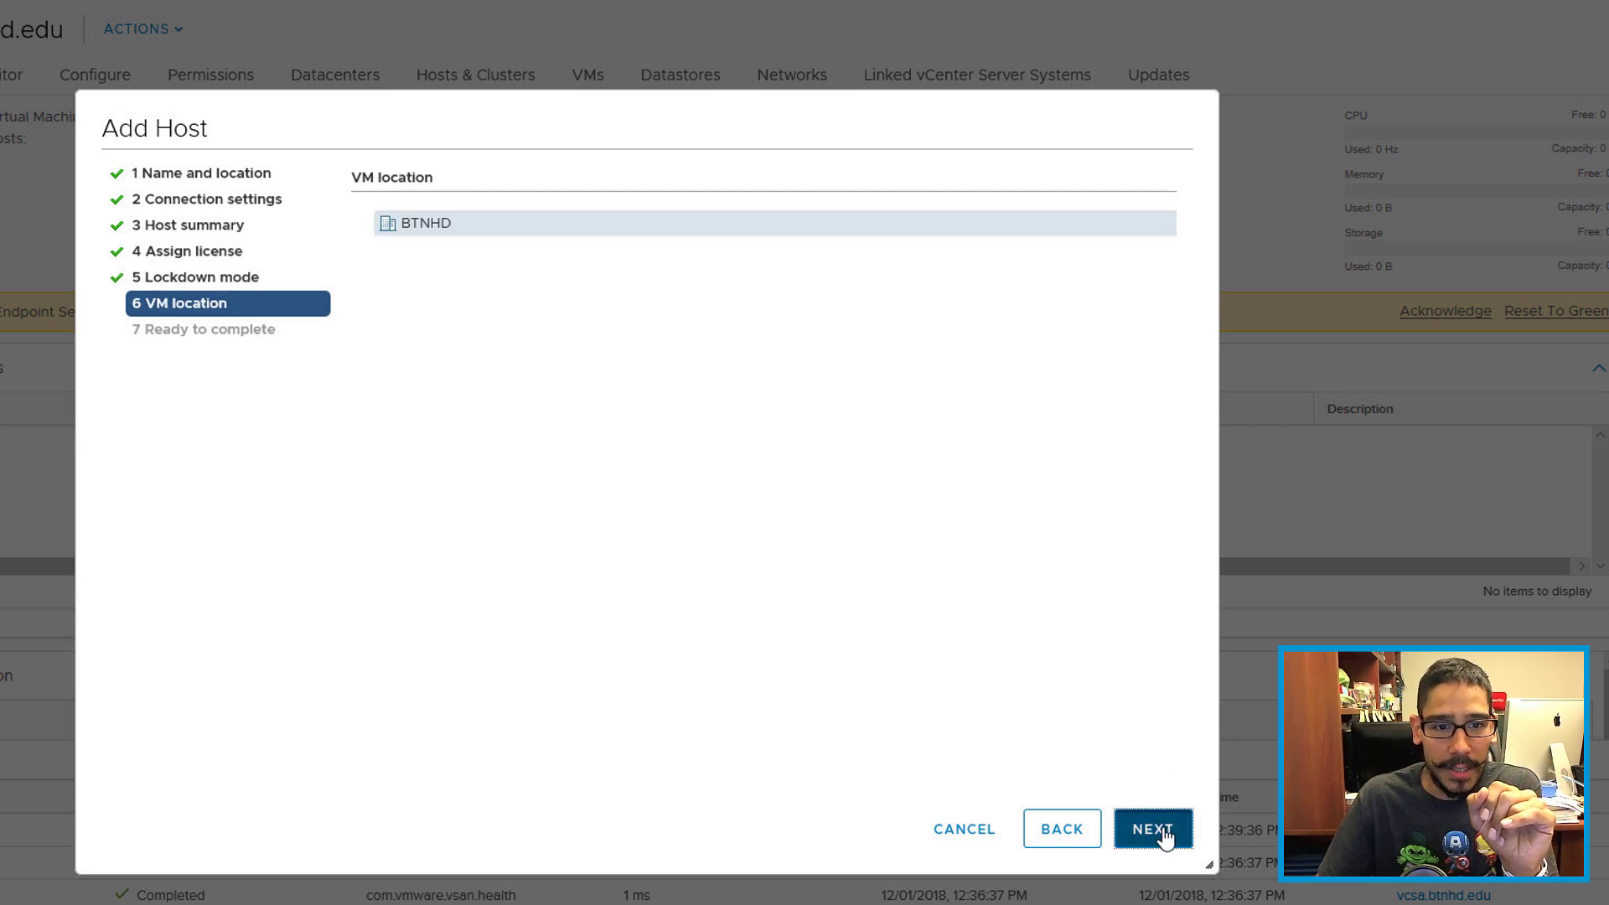
left_click(1165, 838)
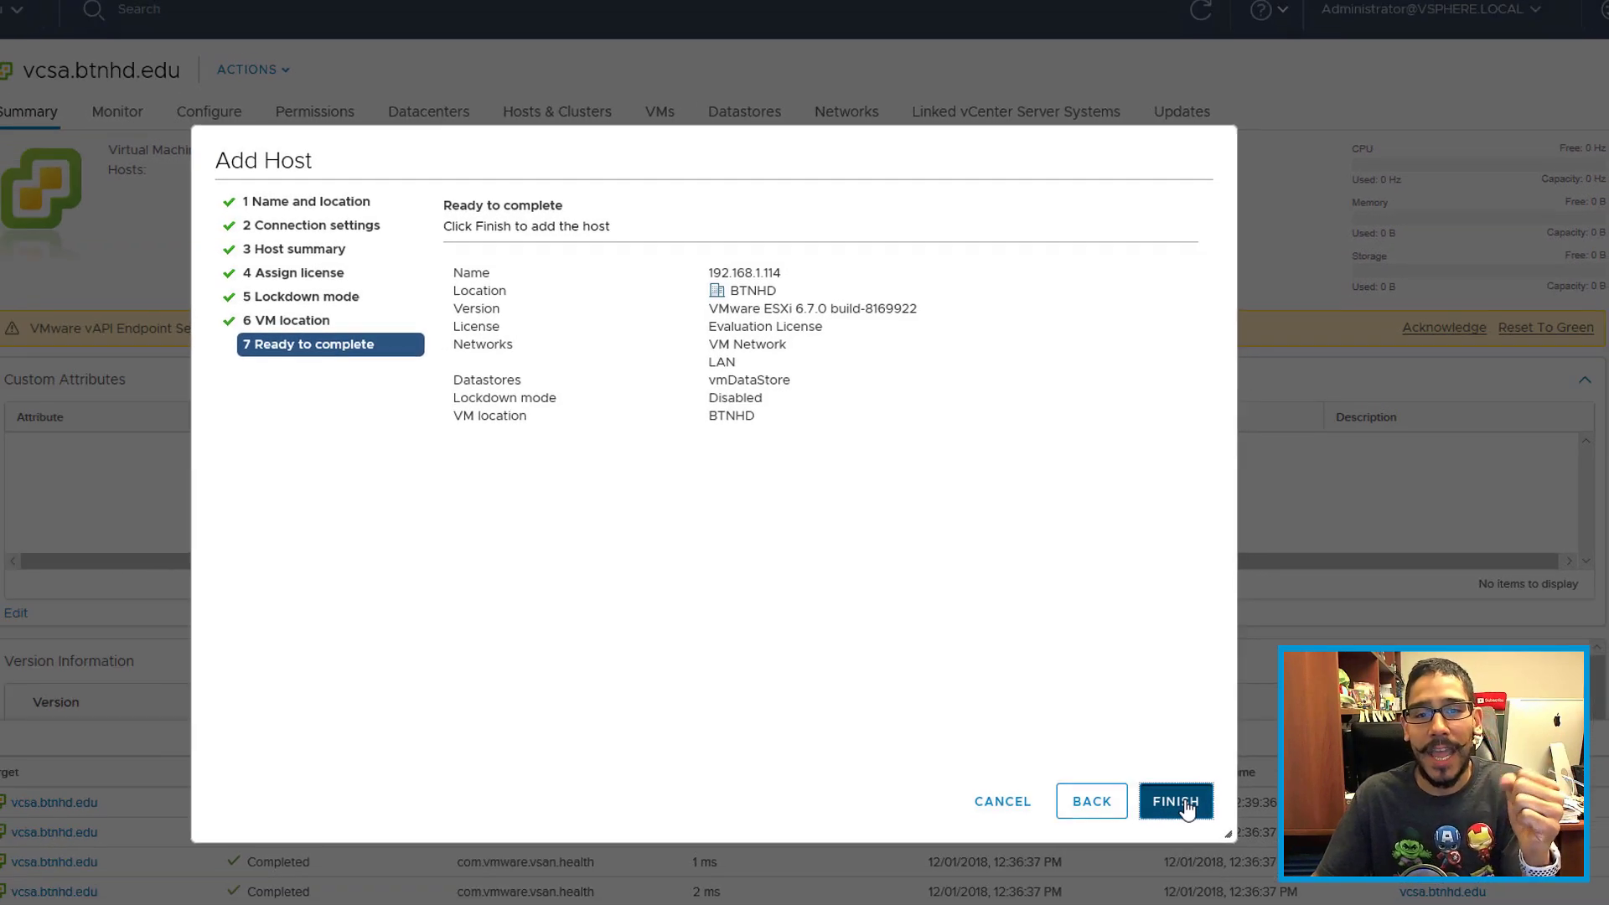
left_click(1164, 838)
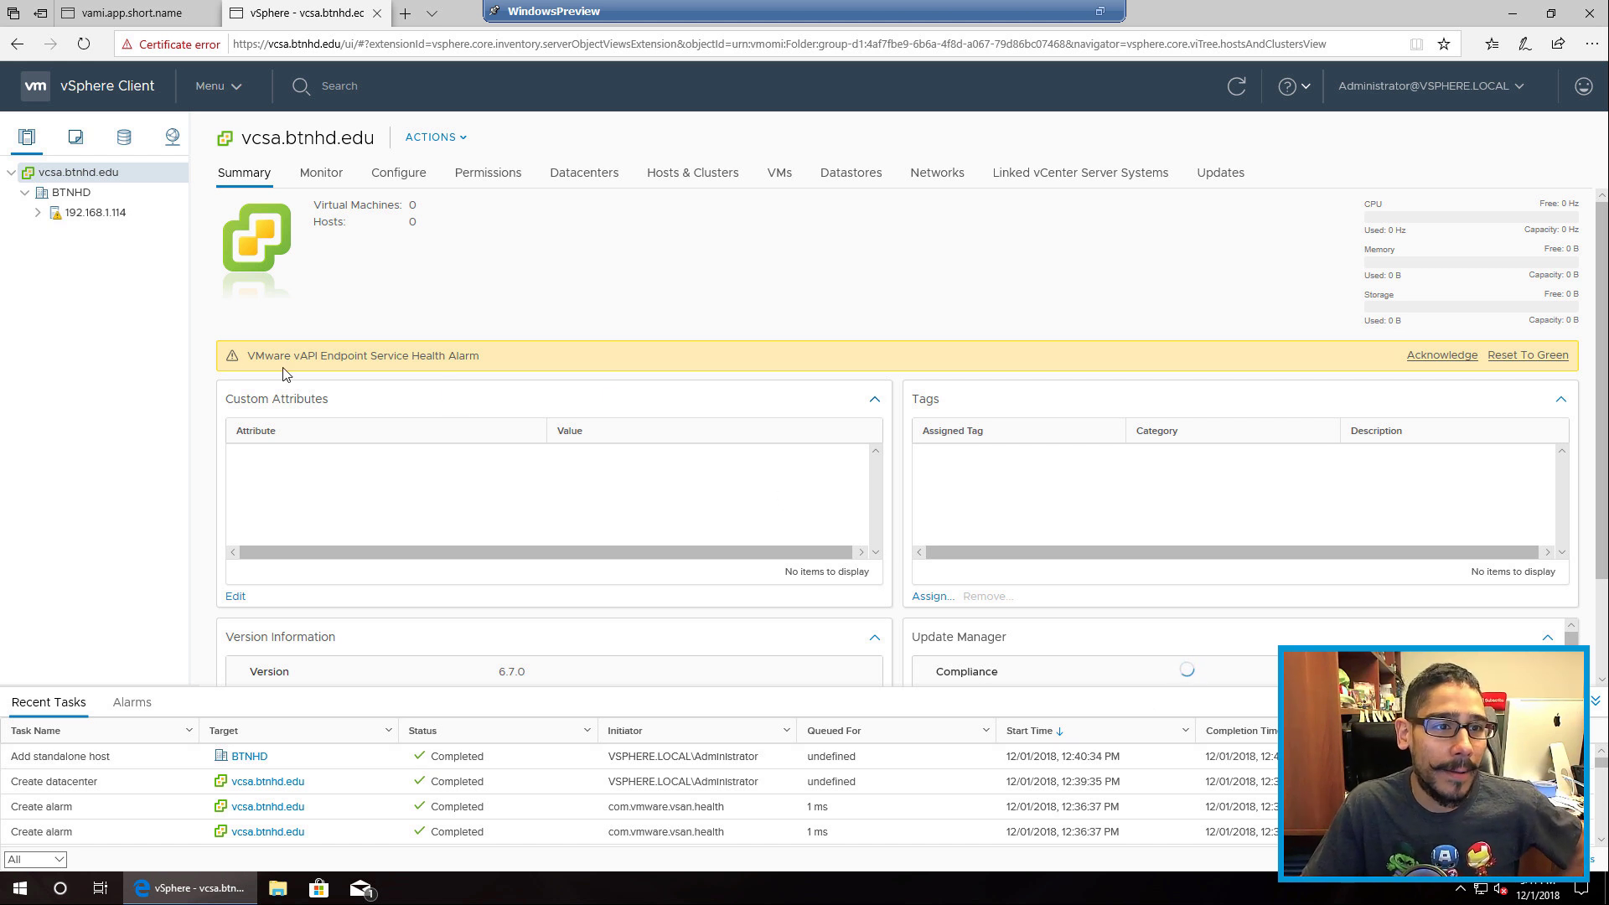
Step: Select host 192.168.1.114 and go to its Configure settings
left_click(88, 213)
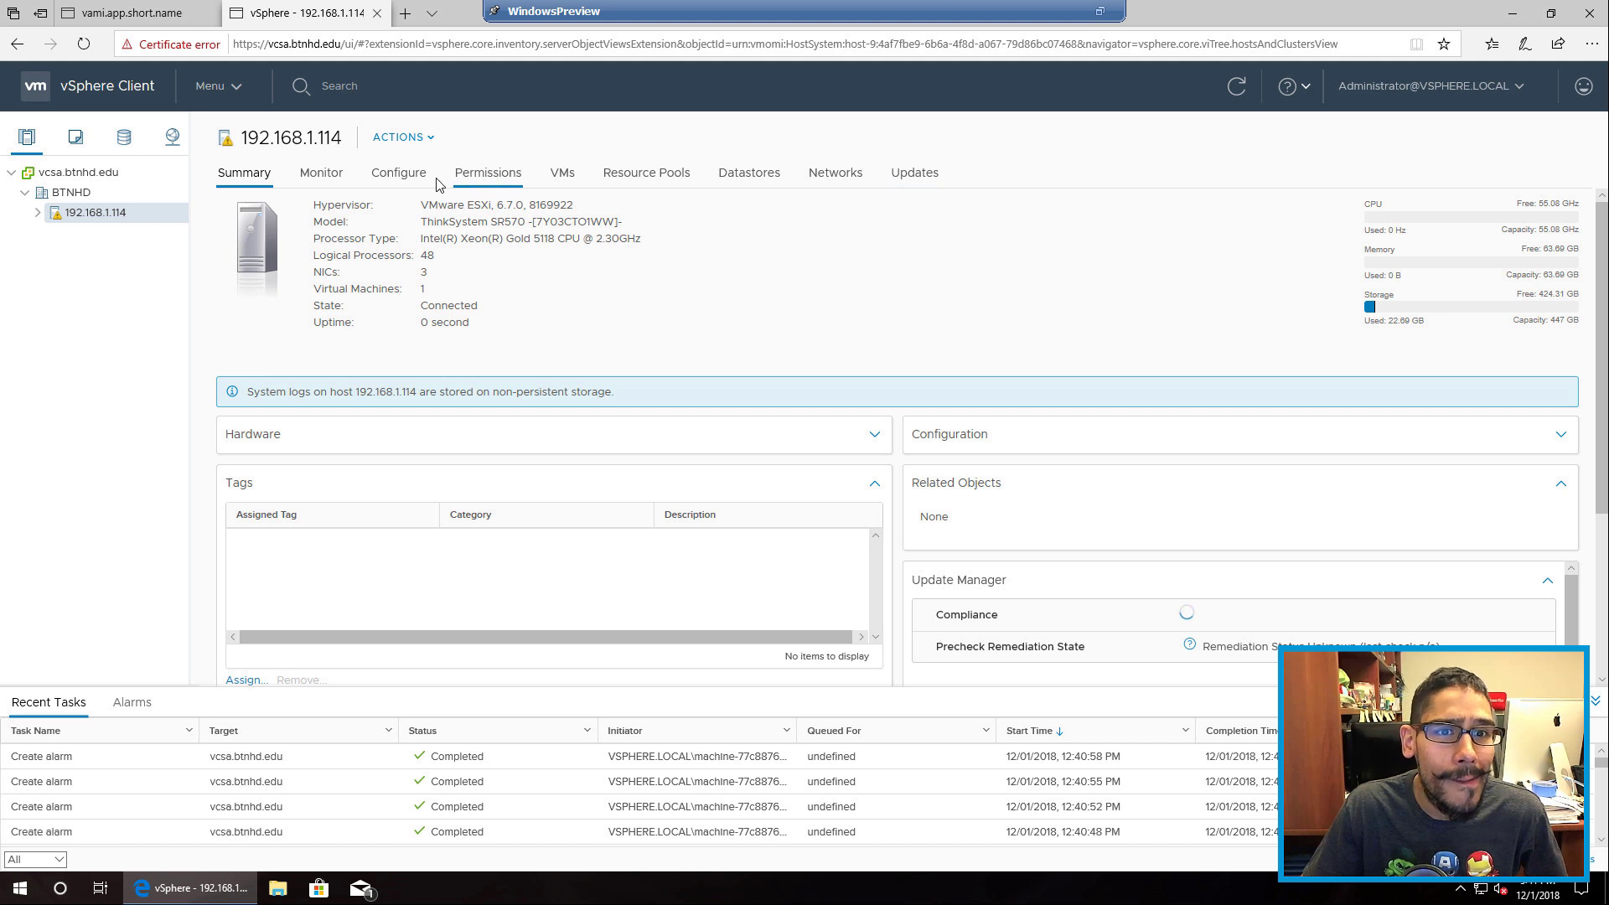
left_click(411, 174)
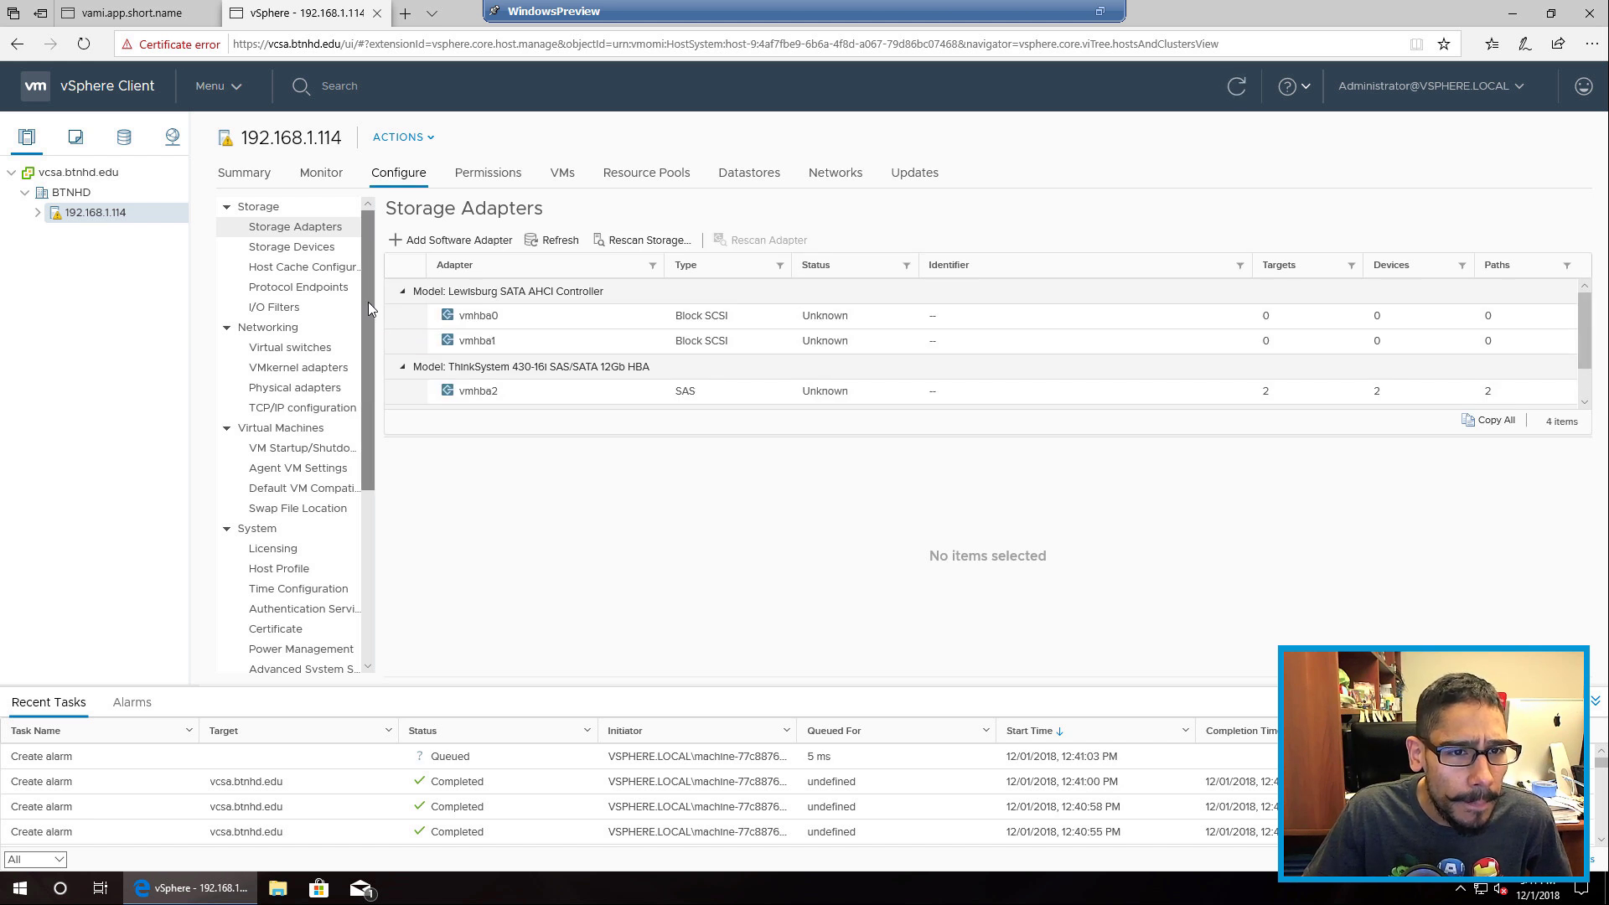
left_click_drag(369, 307, 370, 474)
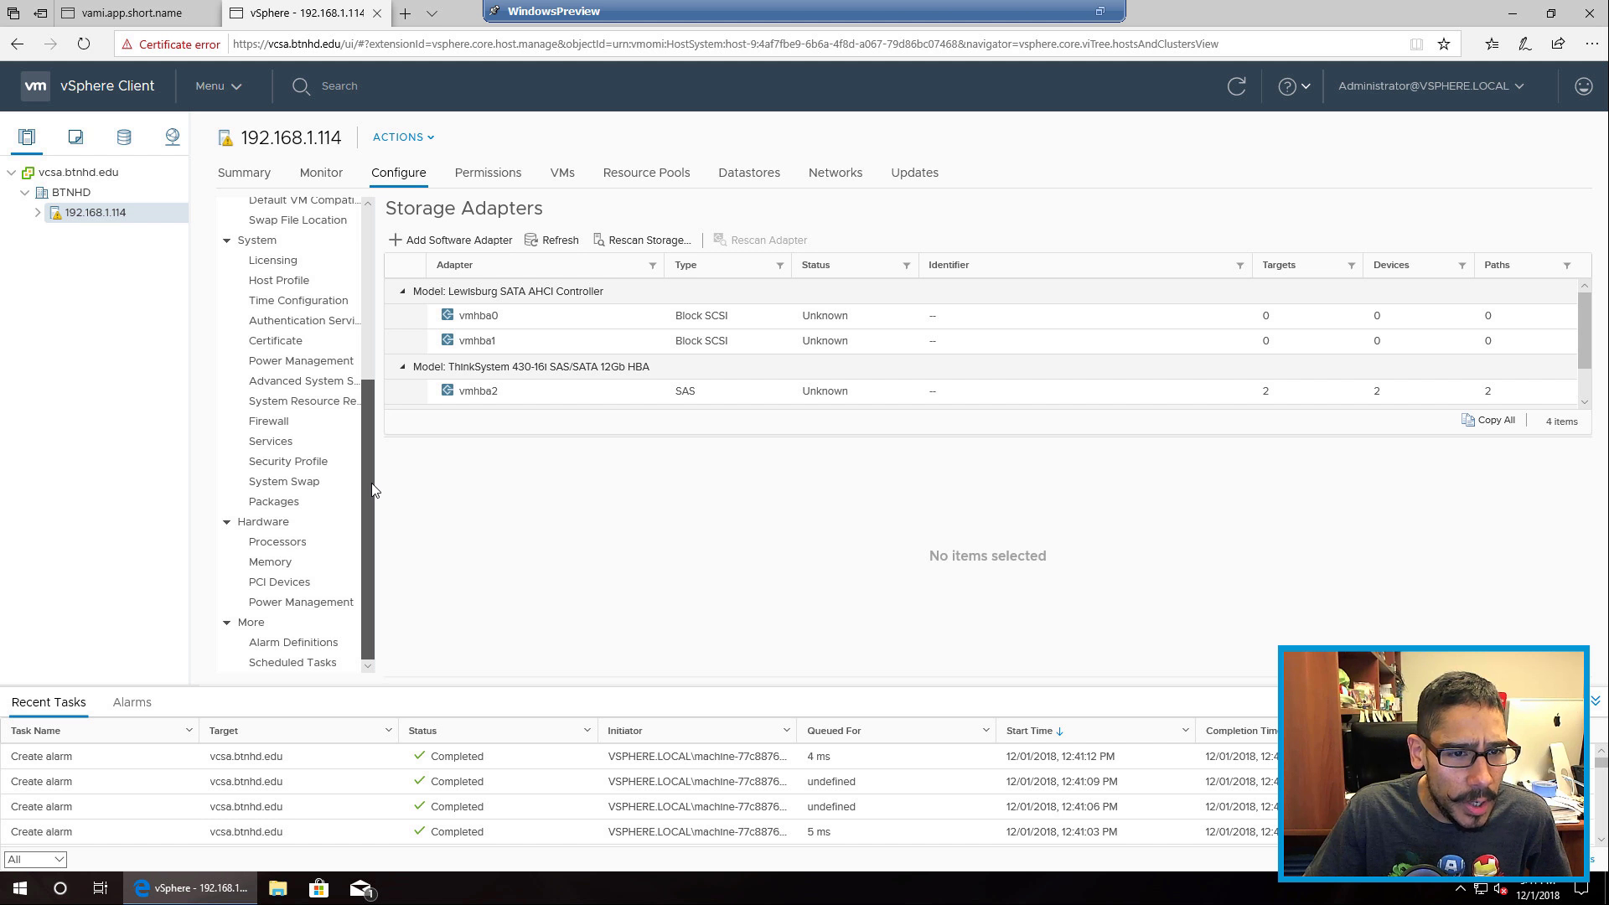
left_click_drag(374, 490, 370, 292)
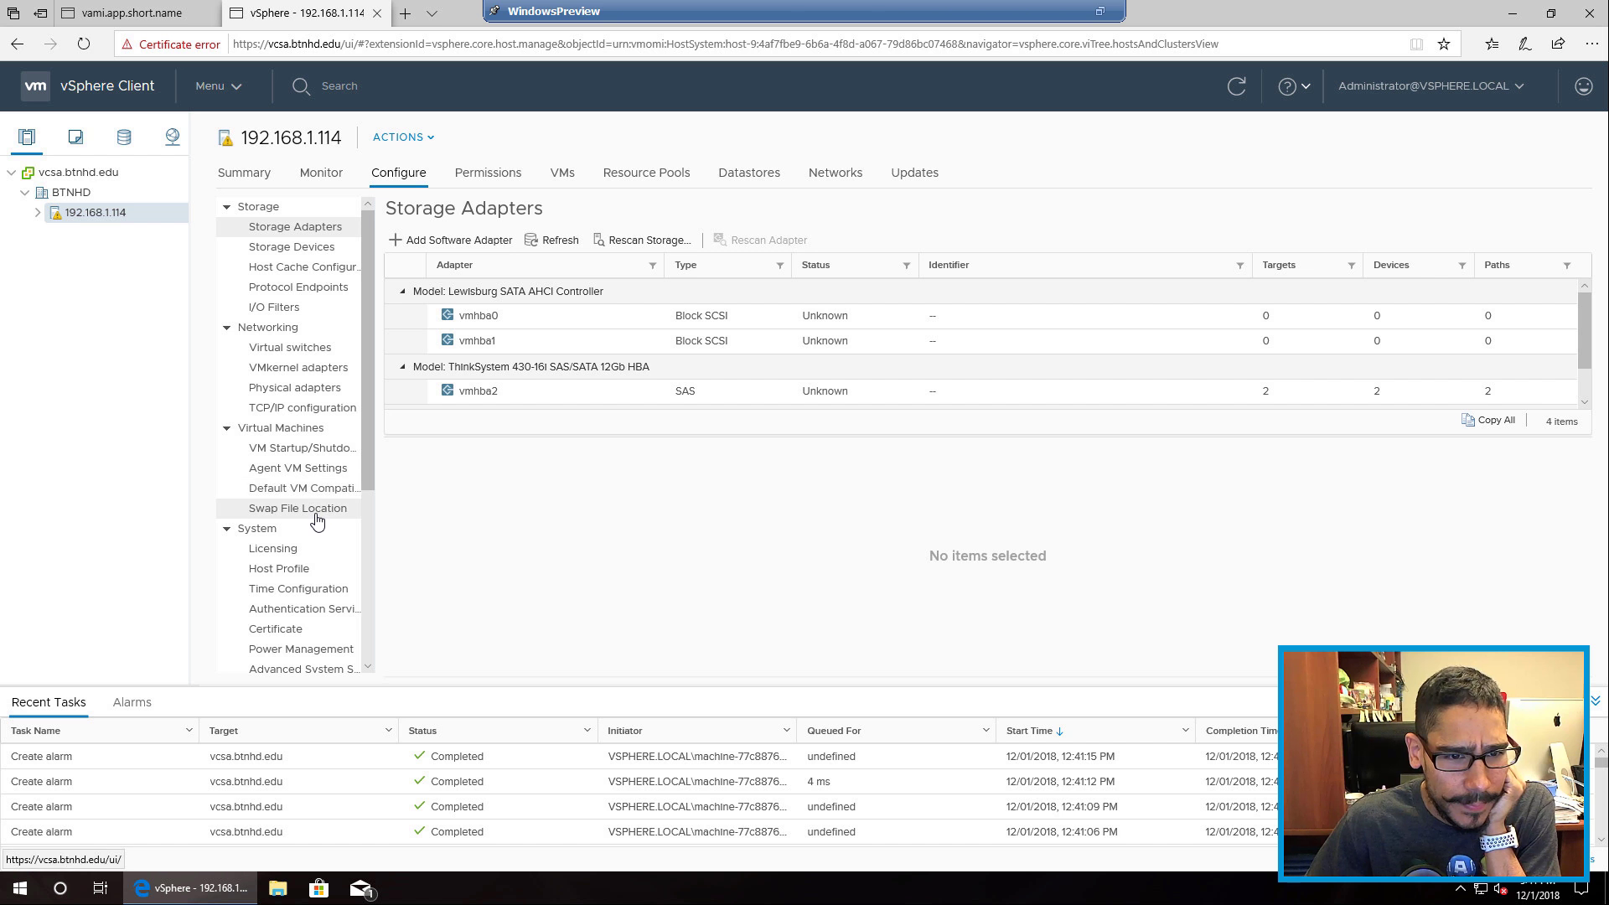
scroll(366, 486, "down", 3)
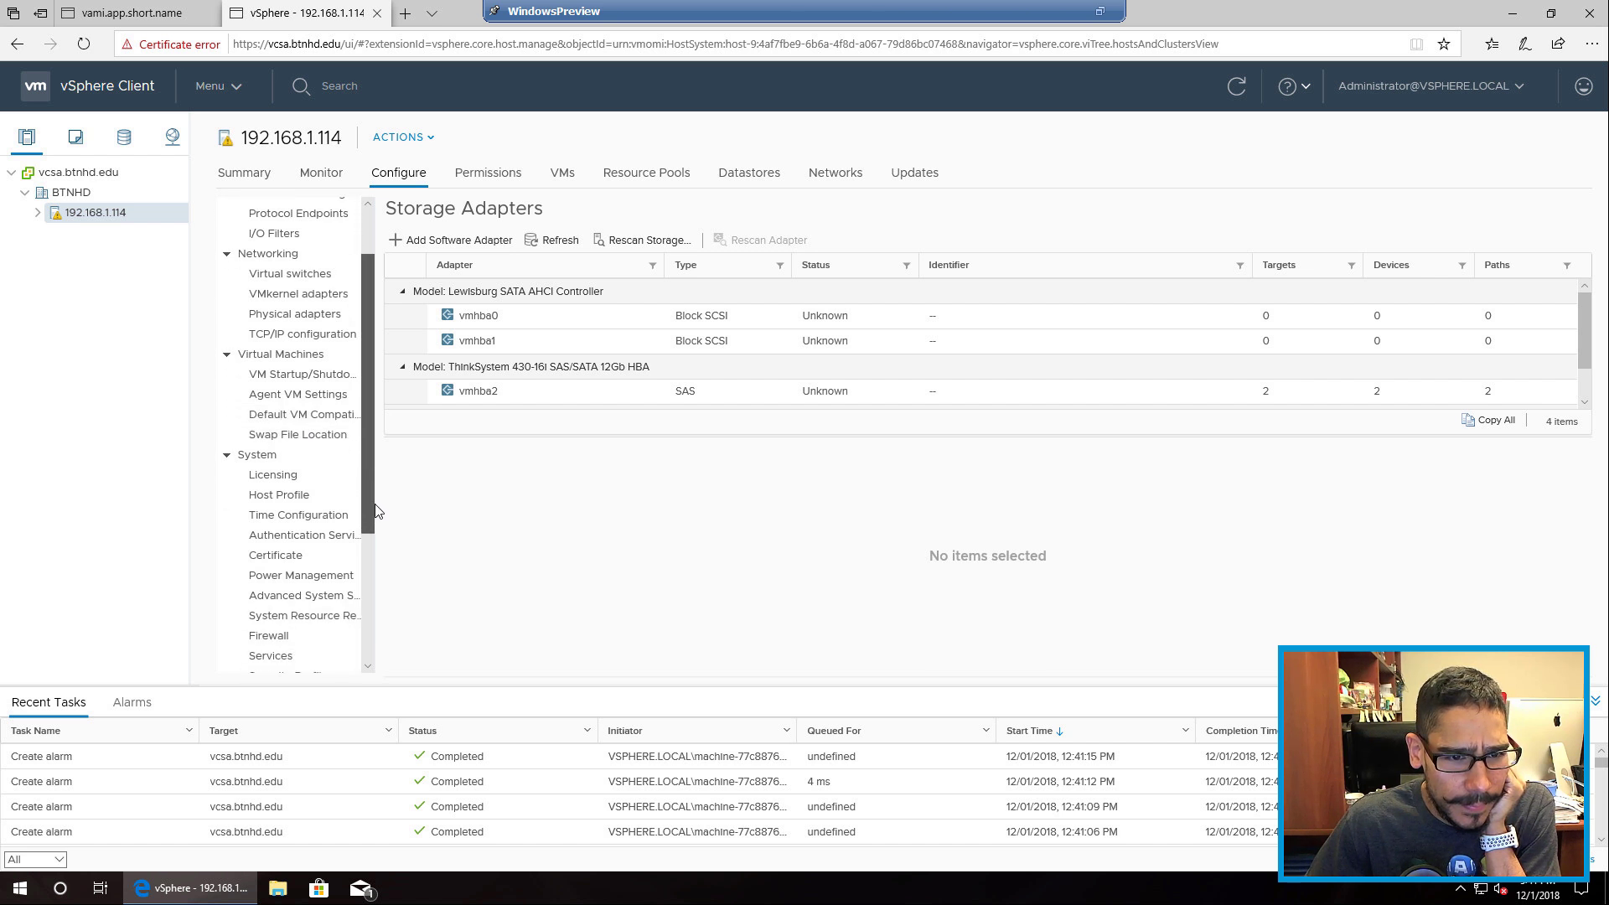
scroll(375, 530, "down", 2)
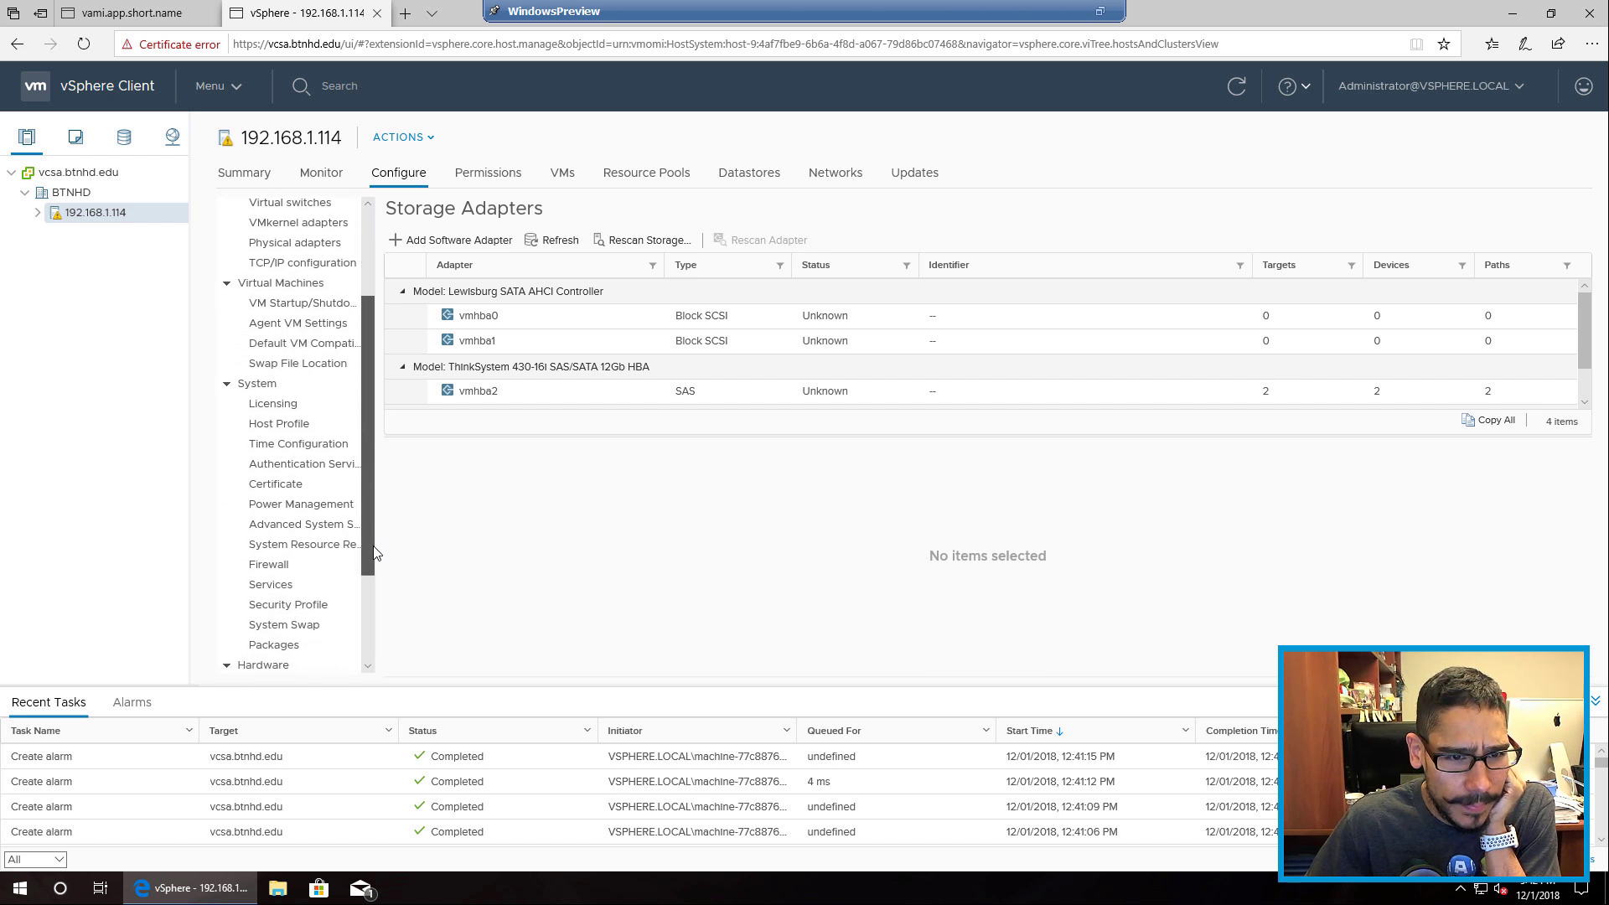
Step: Review the Advanced System Settings, then System Resource Reservation (3.04 GB memory, 230 MHz CPU)
left_click(334, 533)
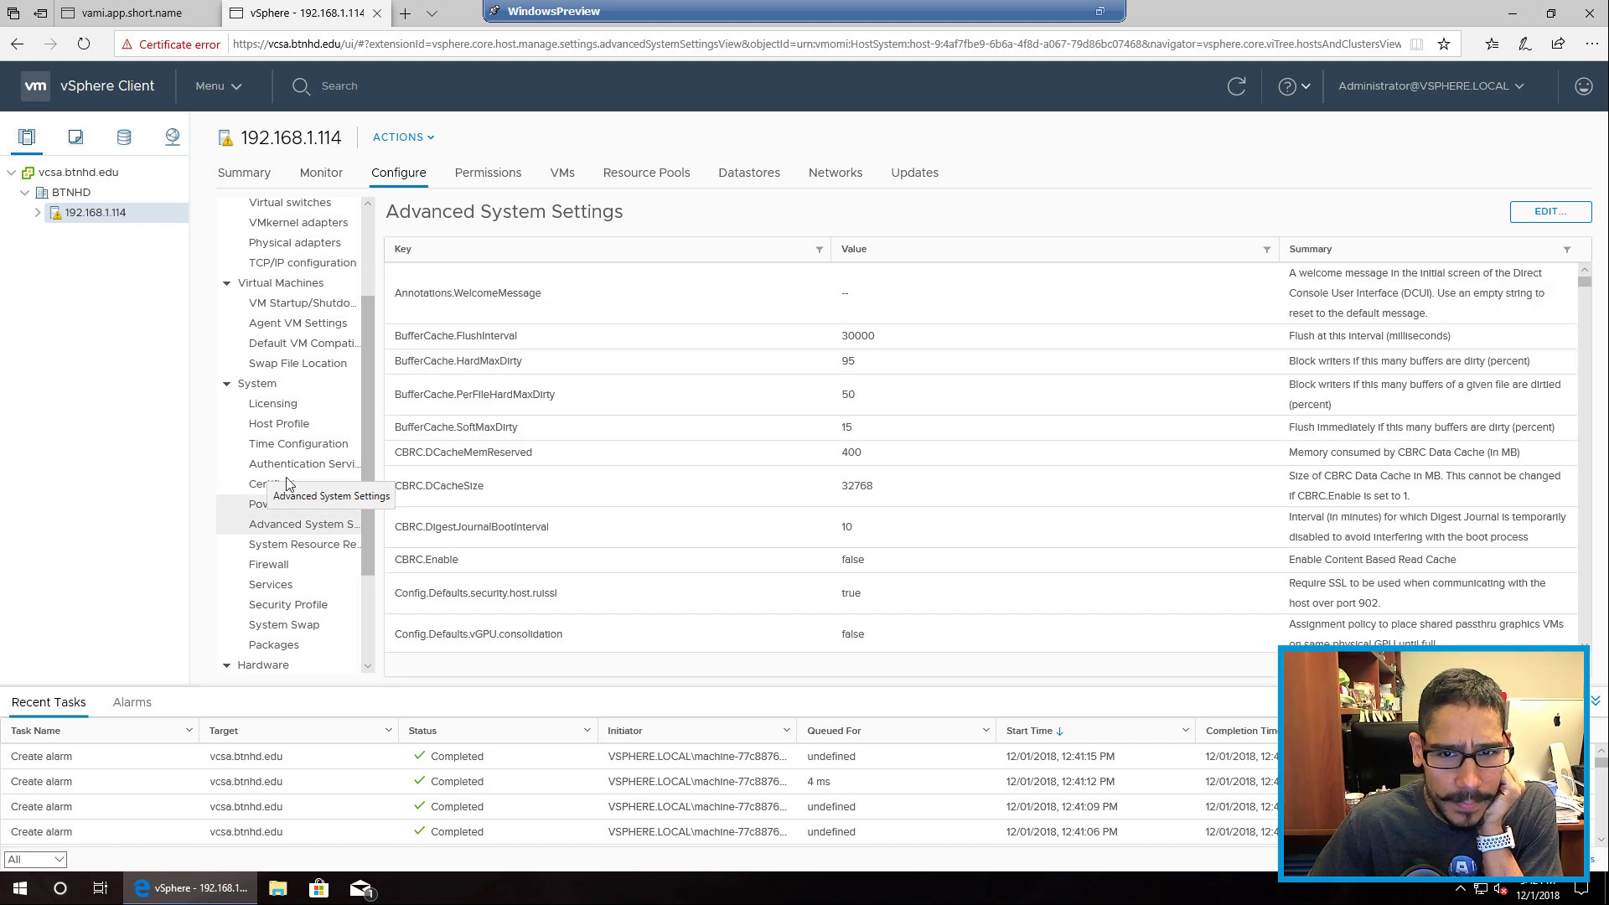
left_click_drag(1584, 282, 1546, 518)
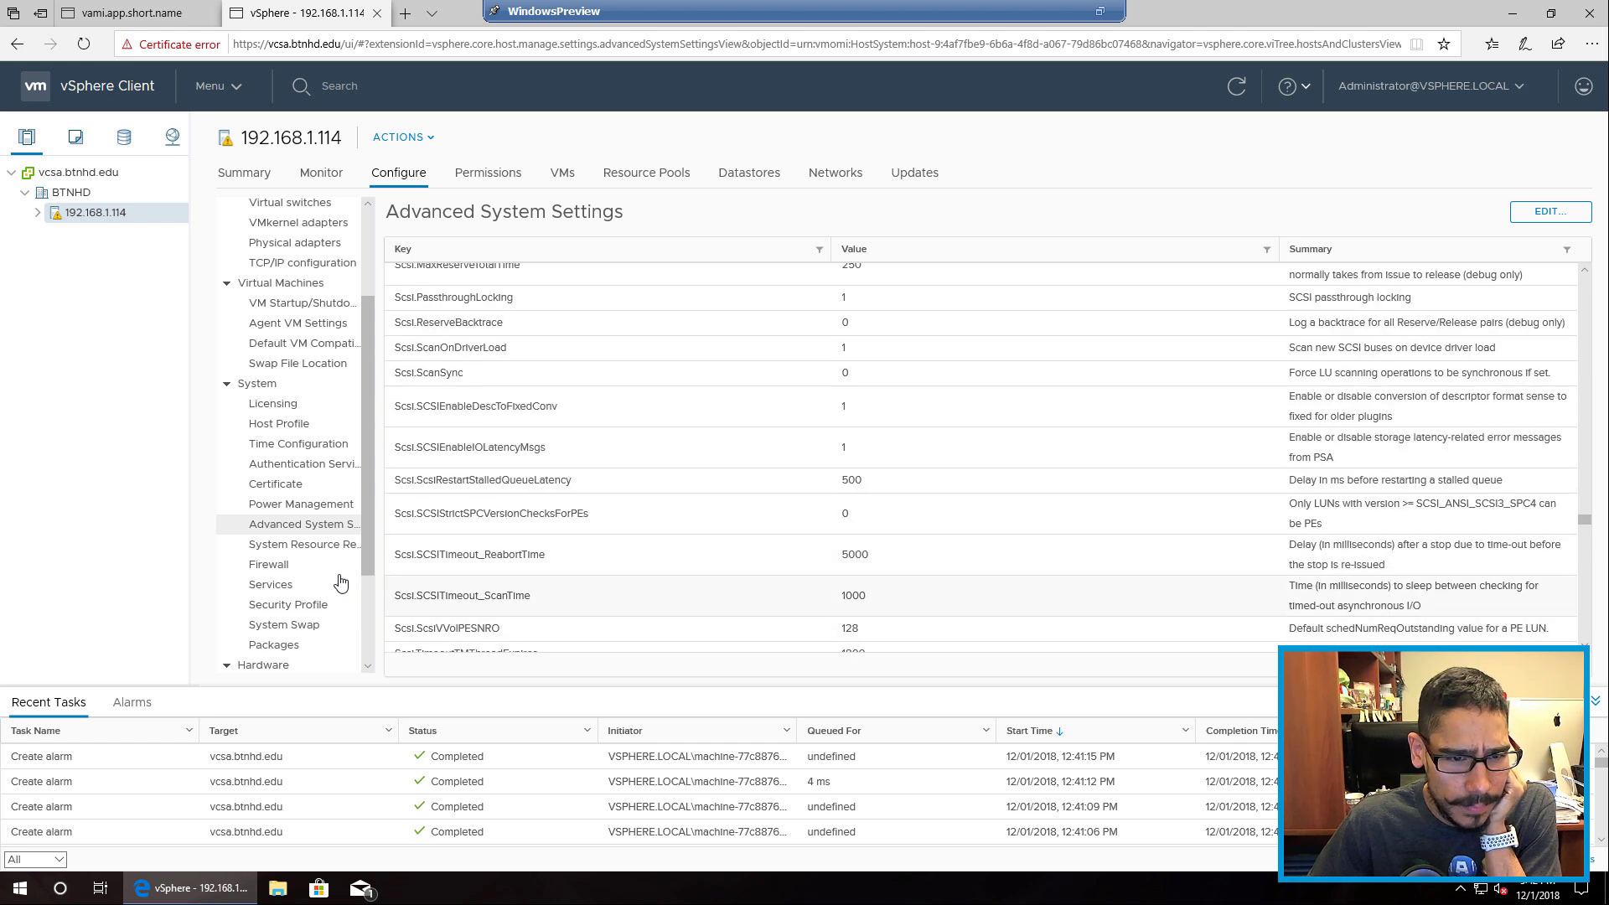
left_click(317, 547)
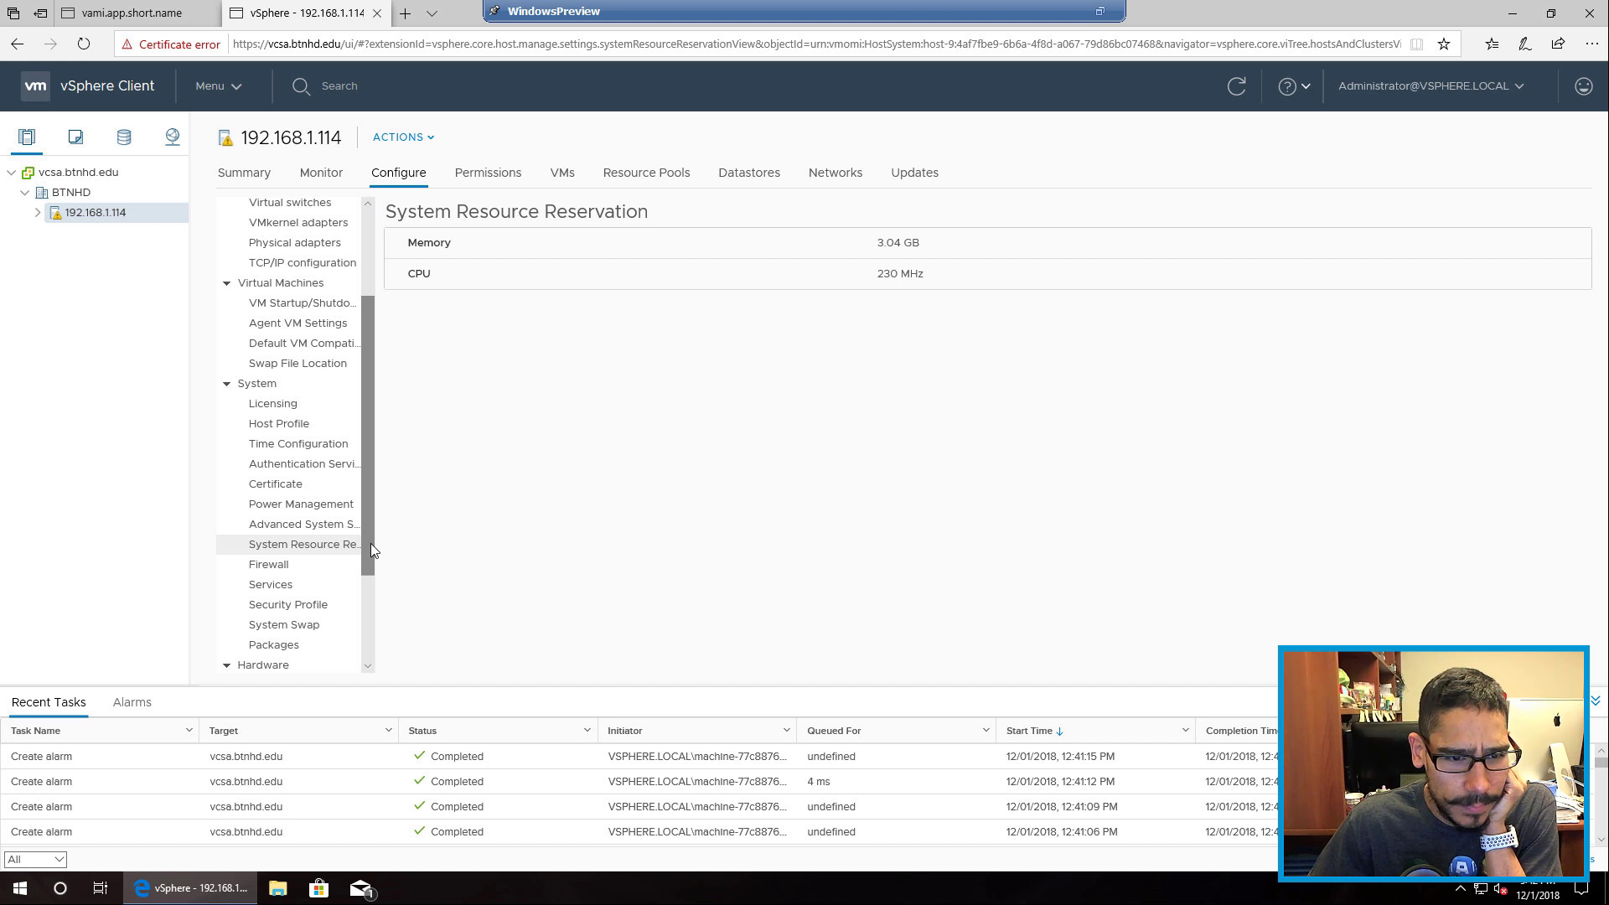
left_click_drag(371, 545, 384, 454)
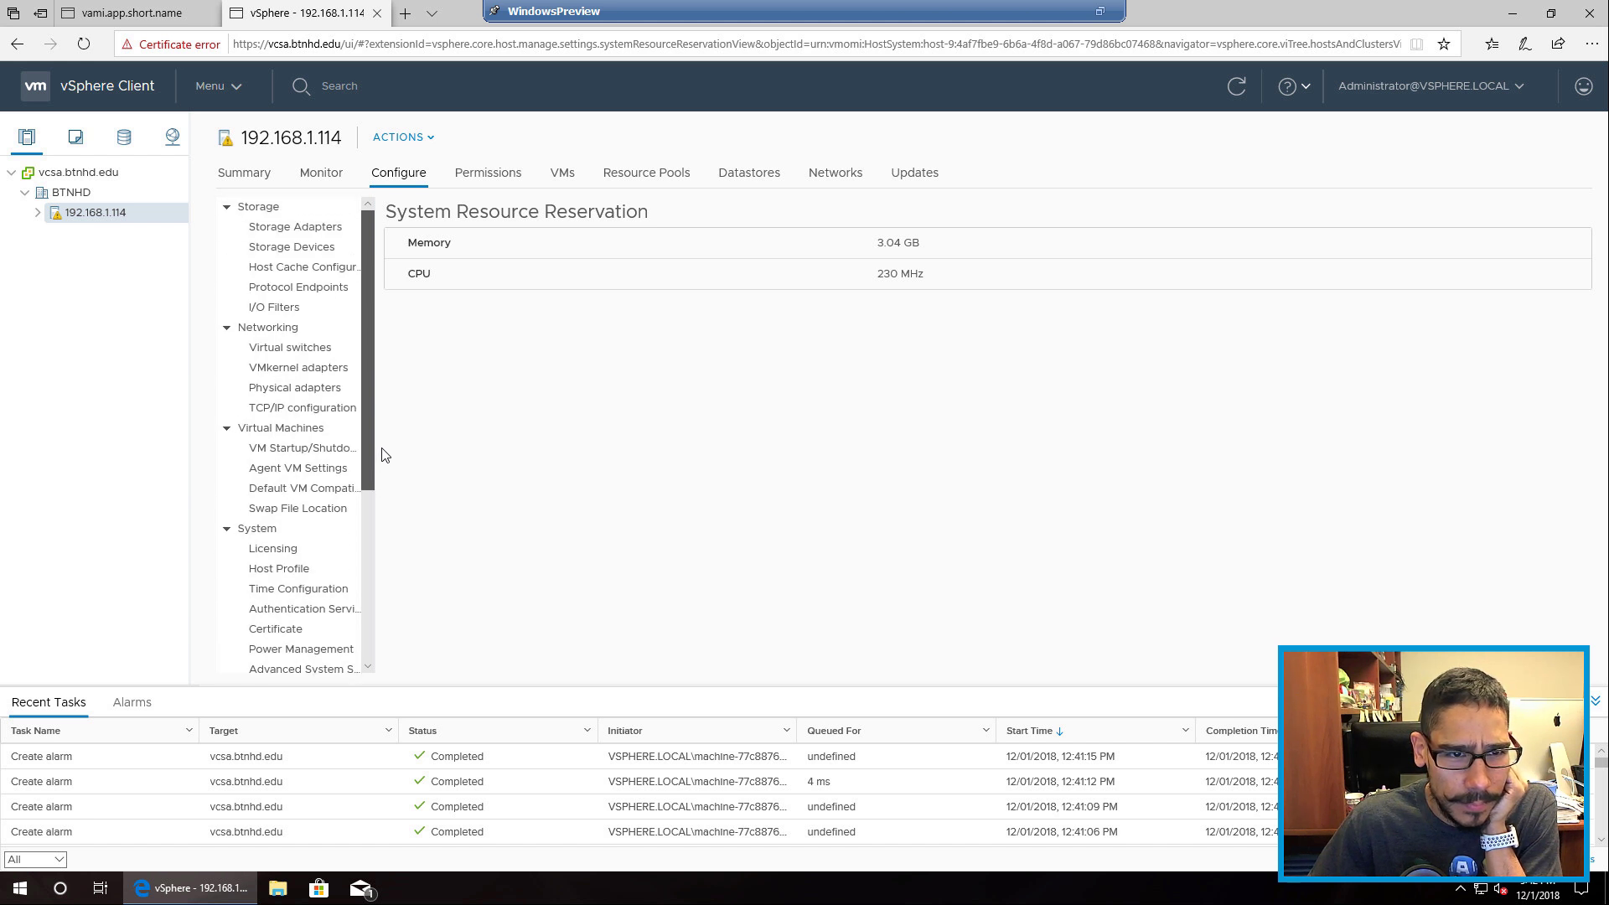
Step: Check the host's Datastores, Resource Pools, VMs and Permissions tabs, then go back to Configure
left_click(748, 178)
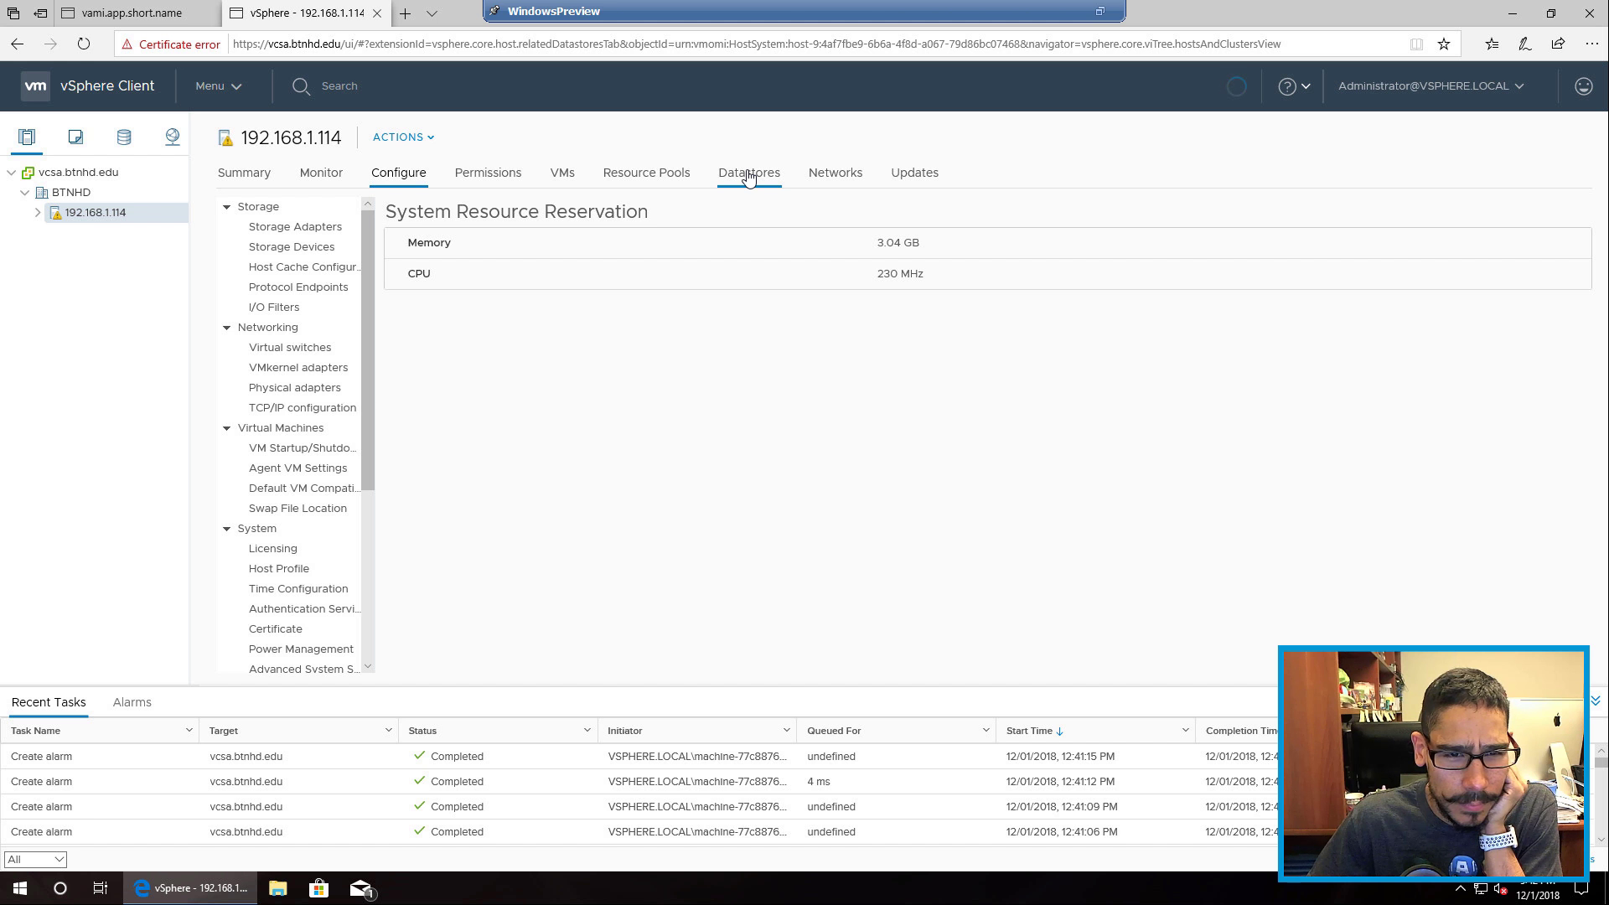
left_click(649, 177)
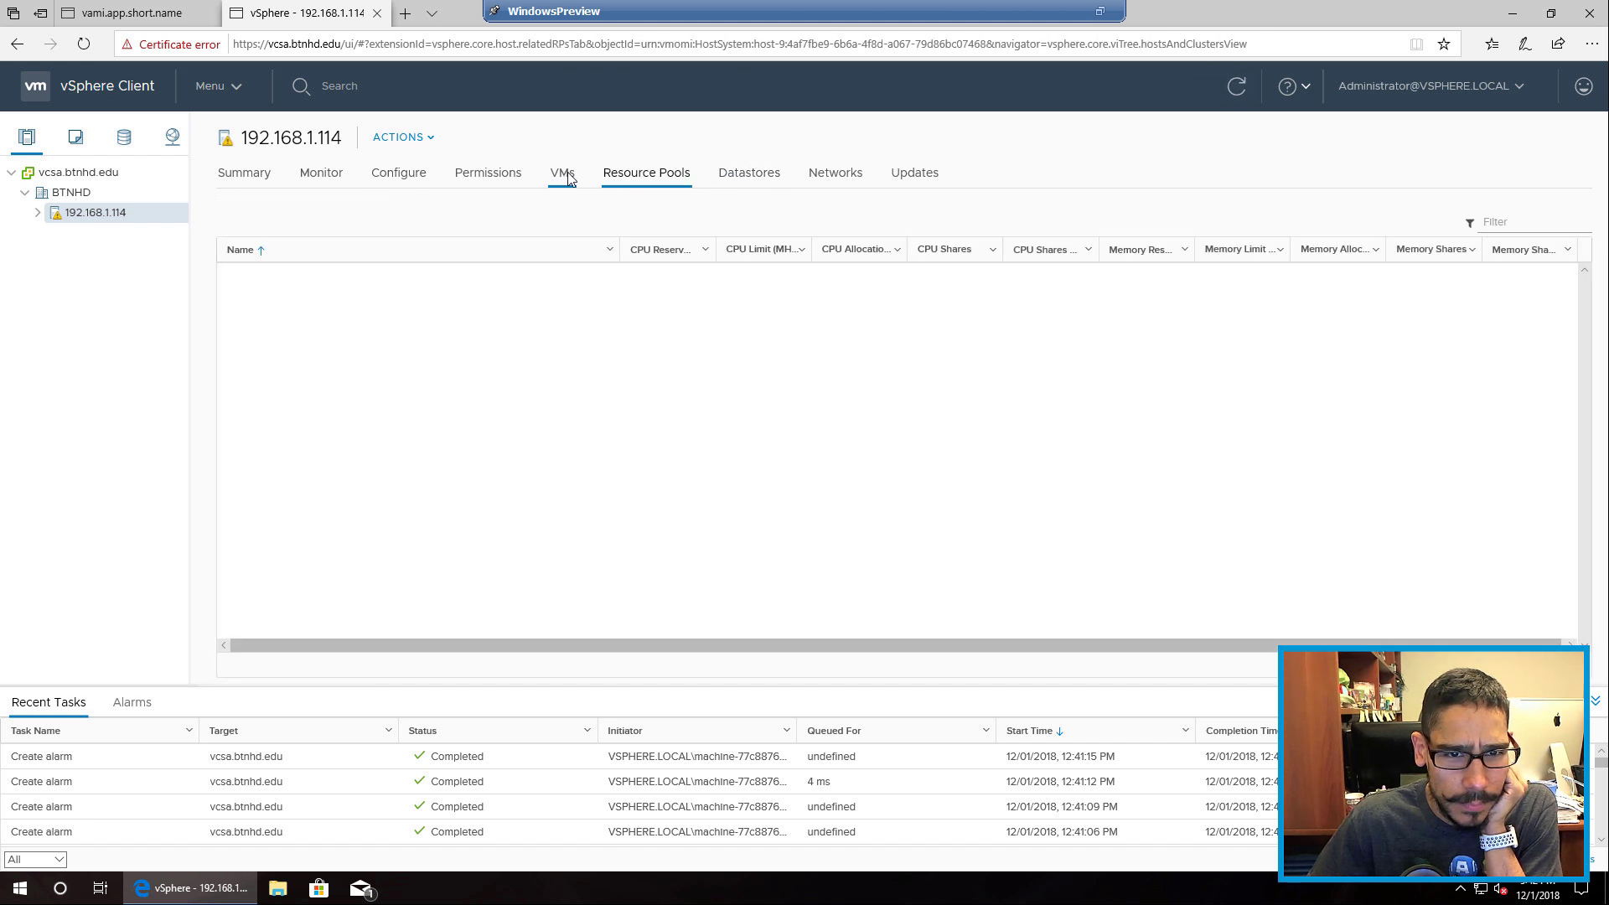
left_click(553, 175)
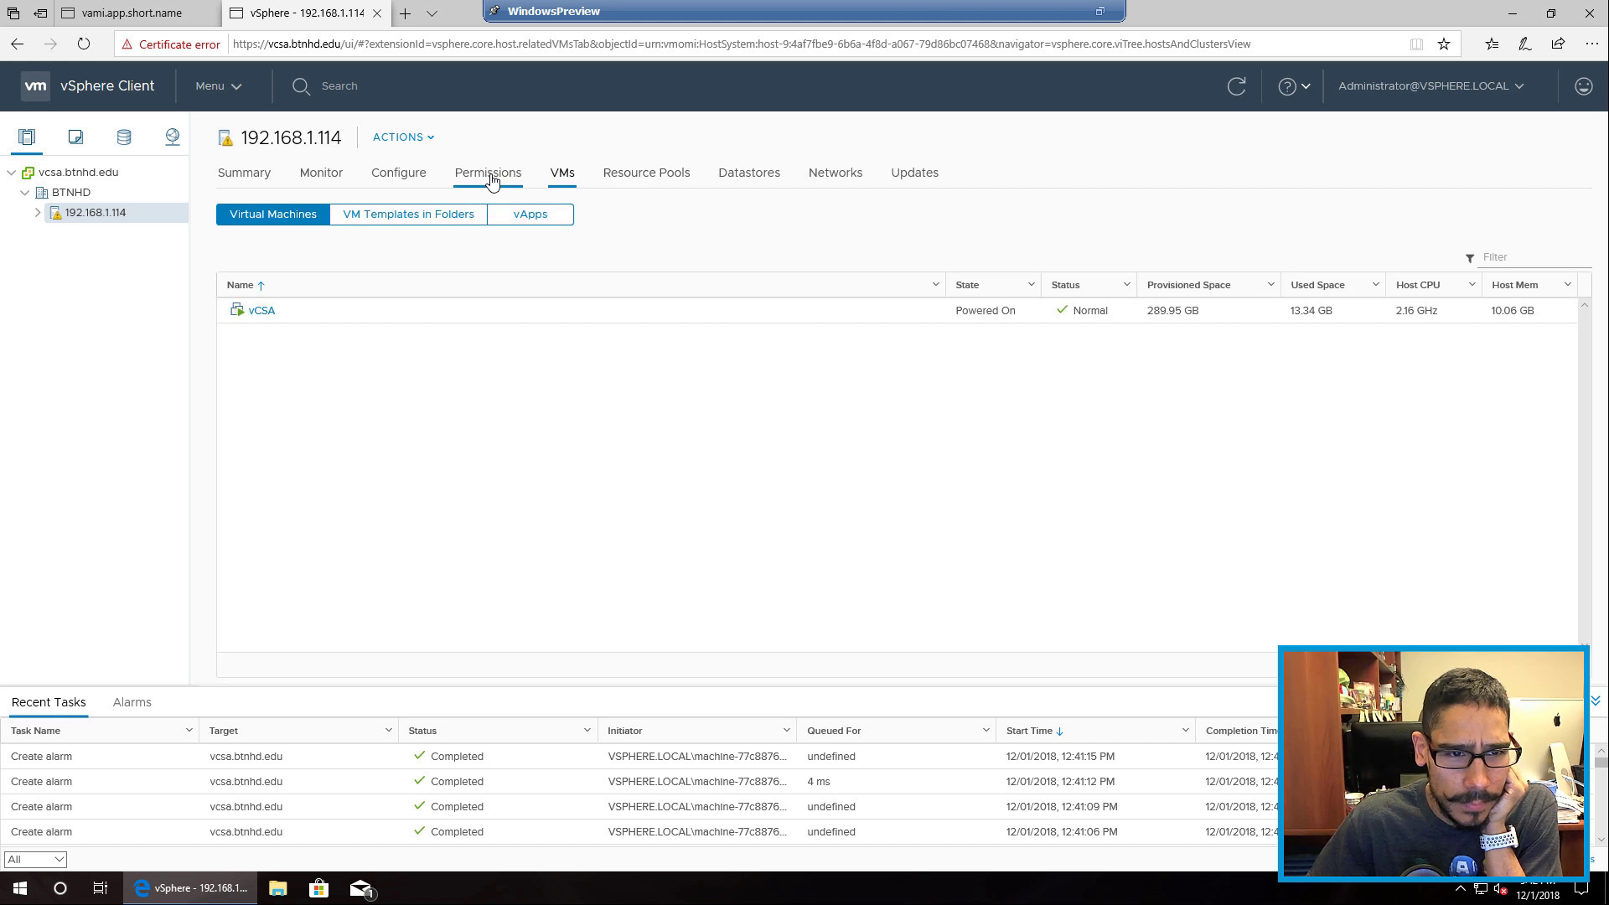
left_click(490, 176)
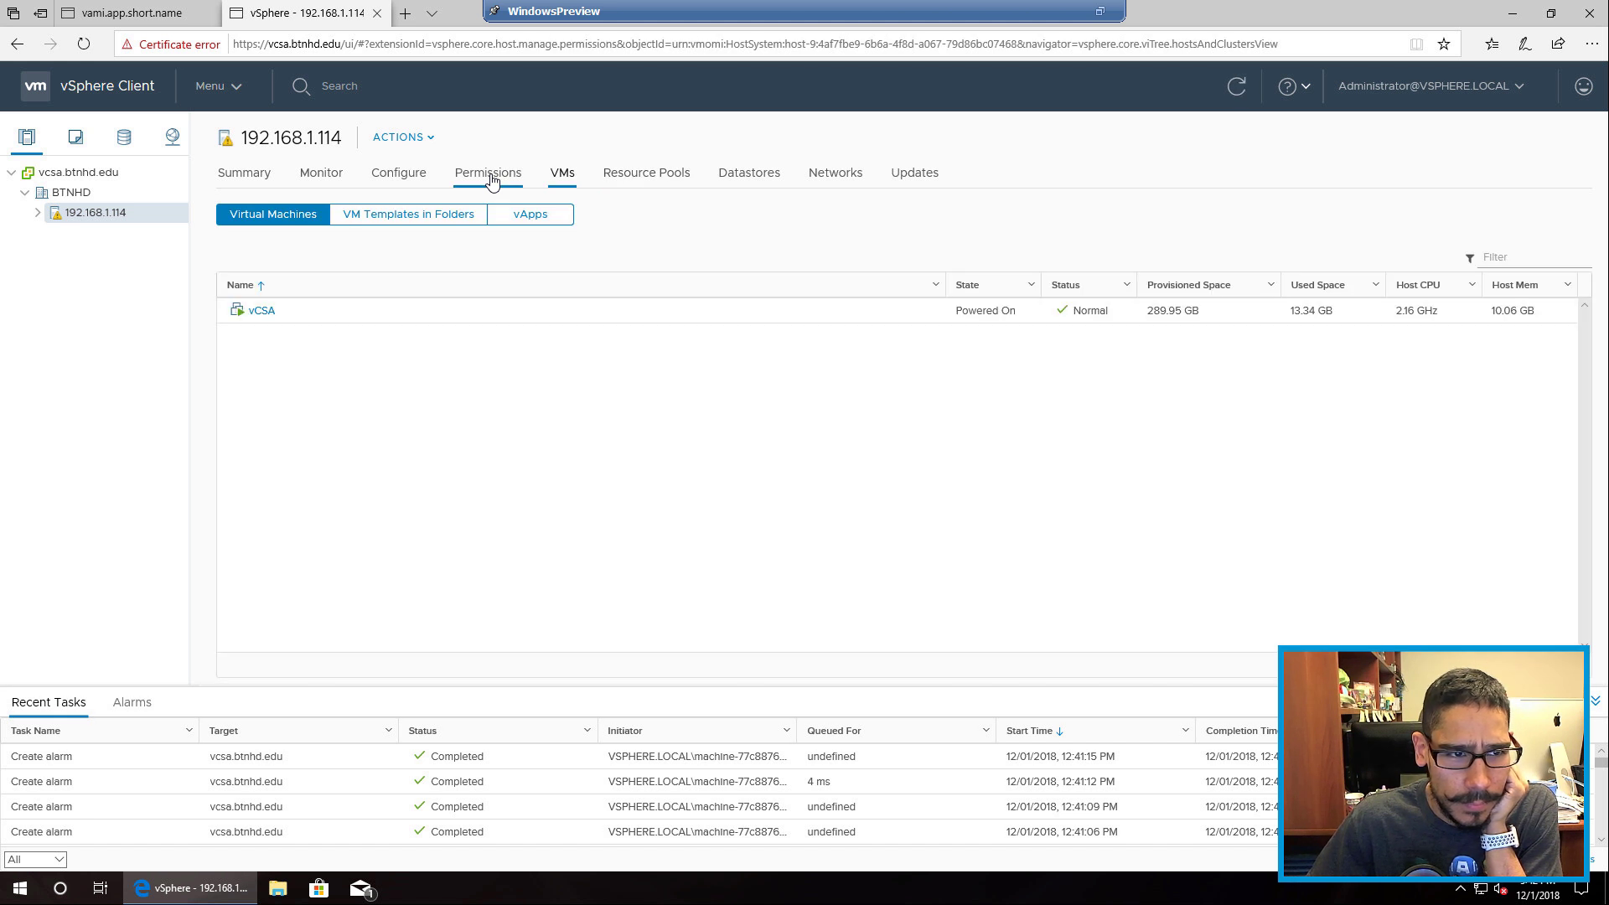
left_click(401, 178)
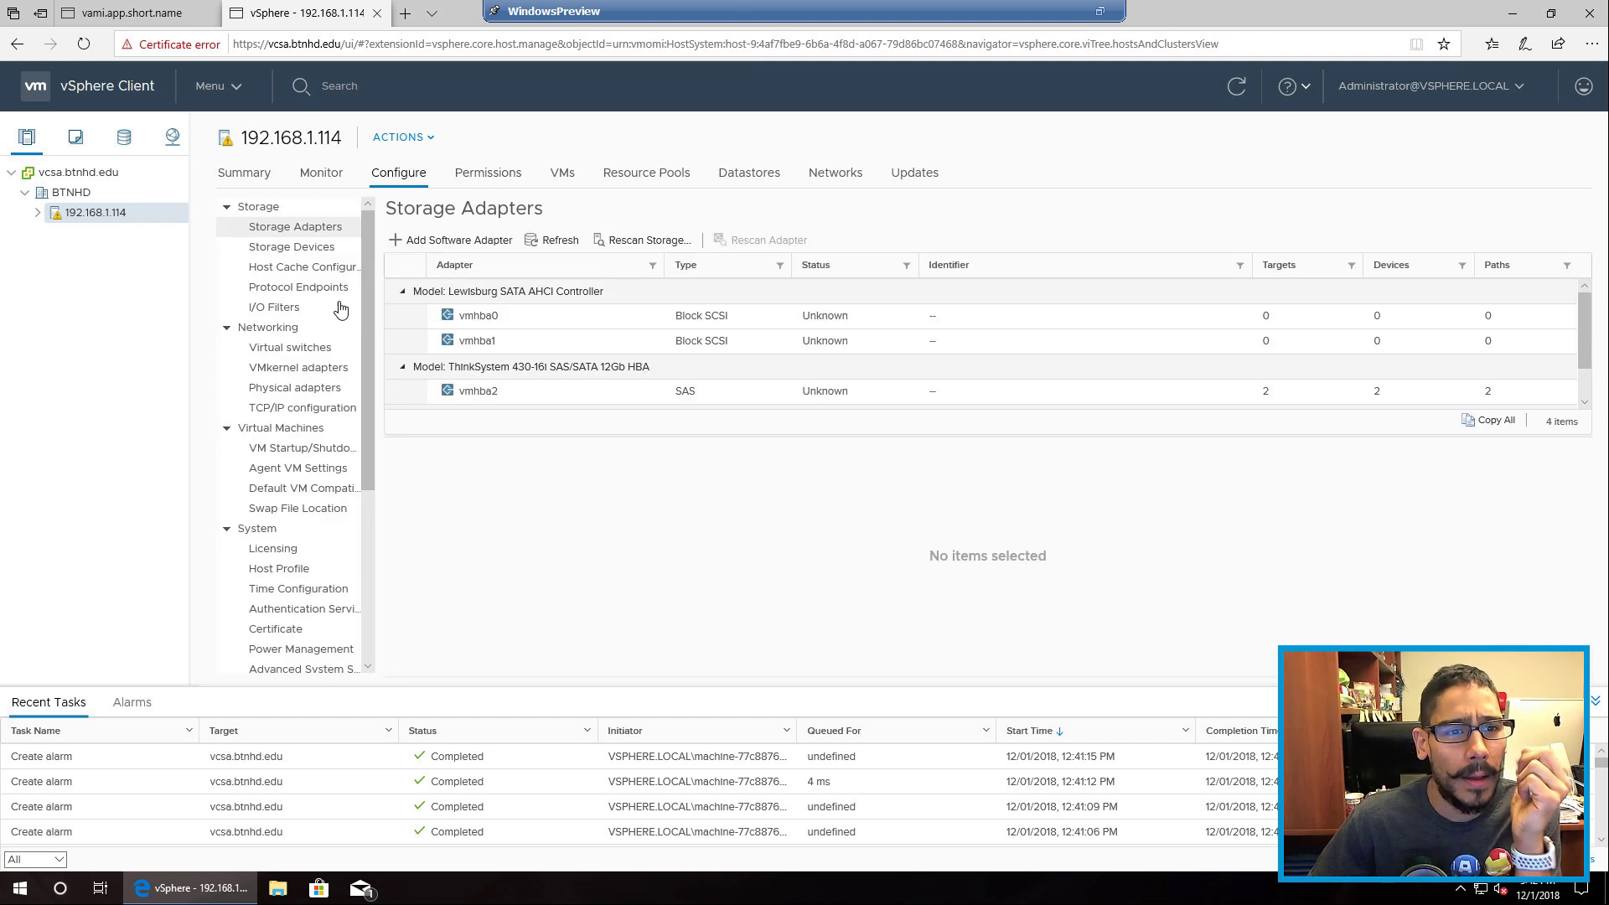
Step: Browse I/O filters, host cache, protocol endpoints and Host Profile, collapse Networking and Virtual Machines, then pick Advanced System Settings
left_click(273, 308)
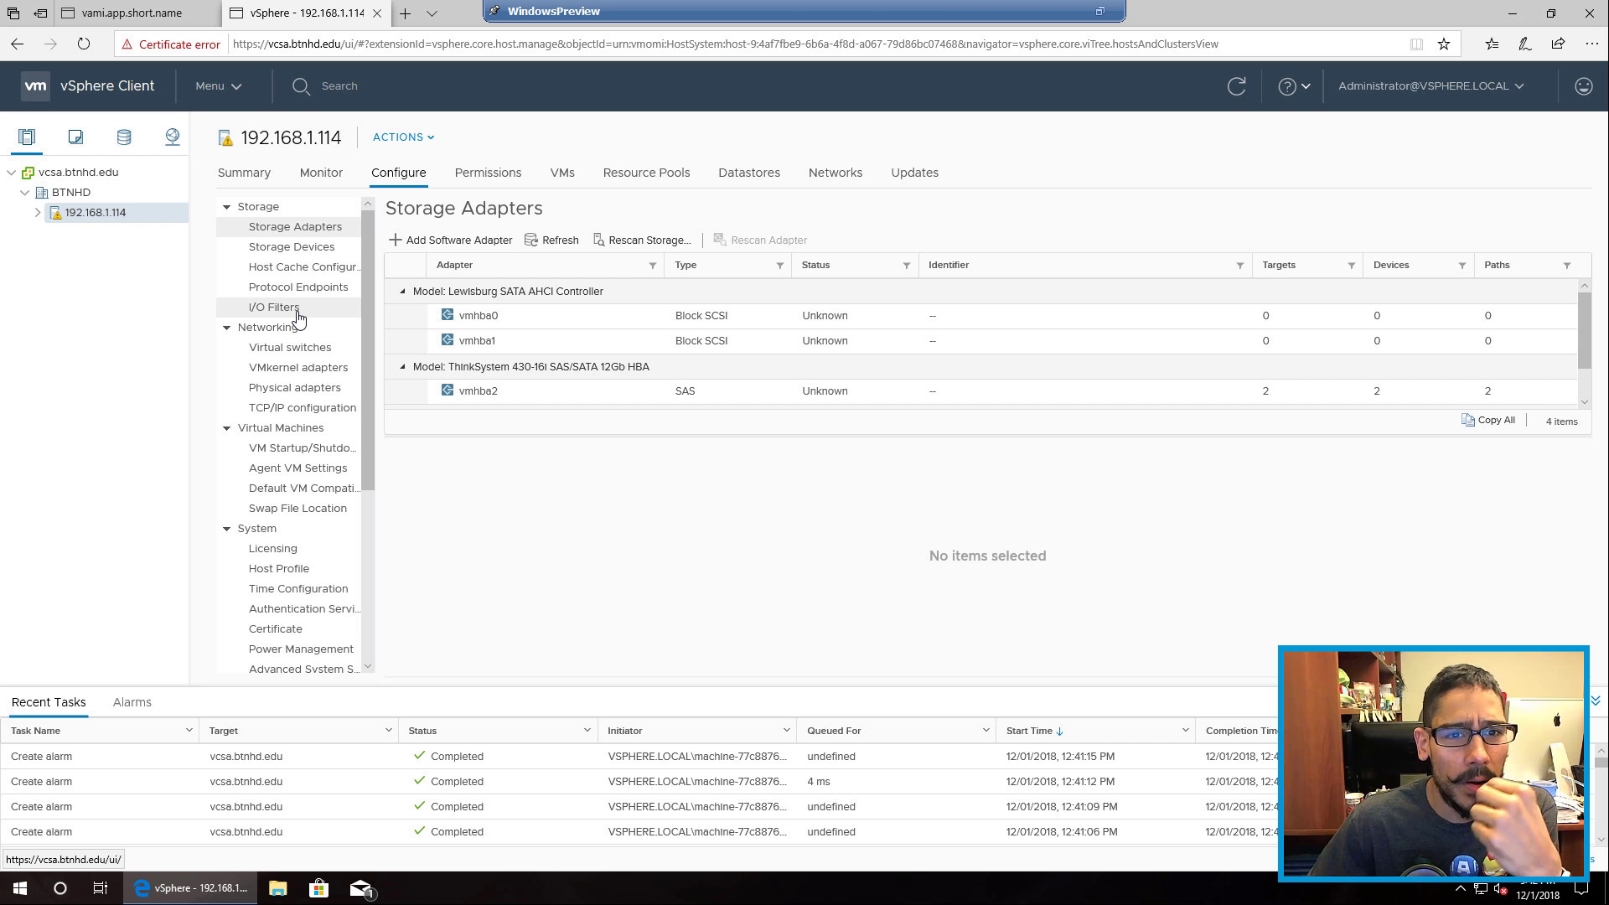
left_click(312, 273)
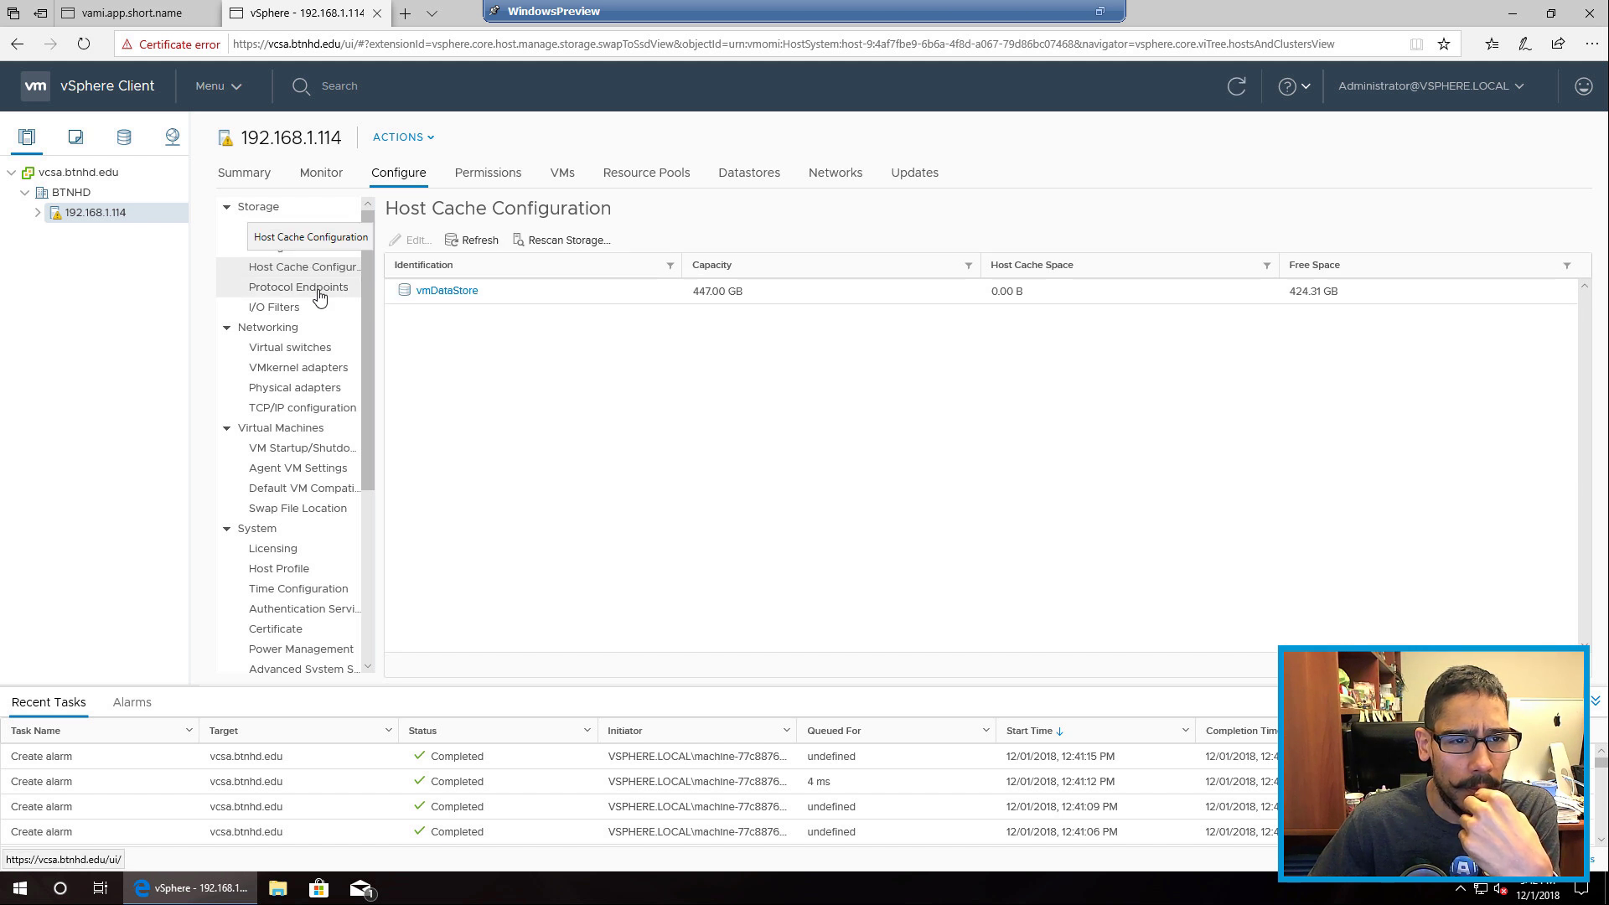
left_click(319, 293)
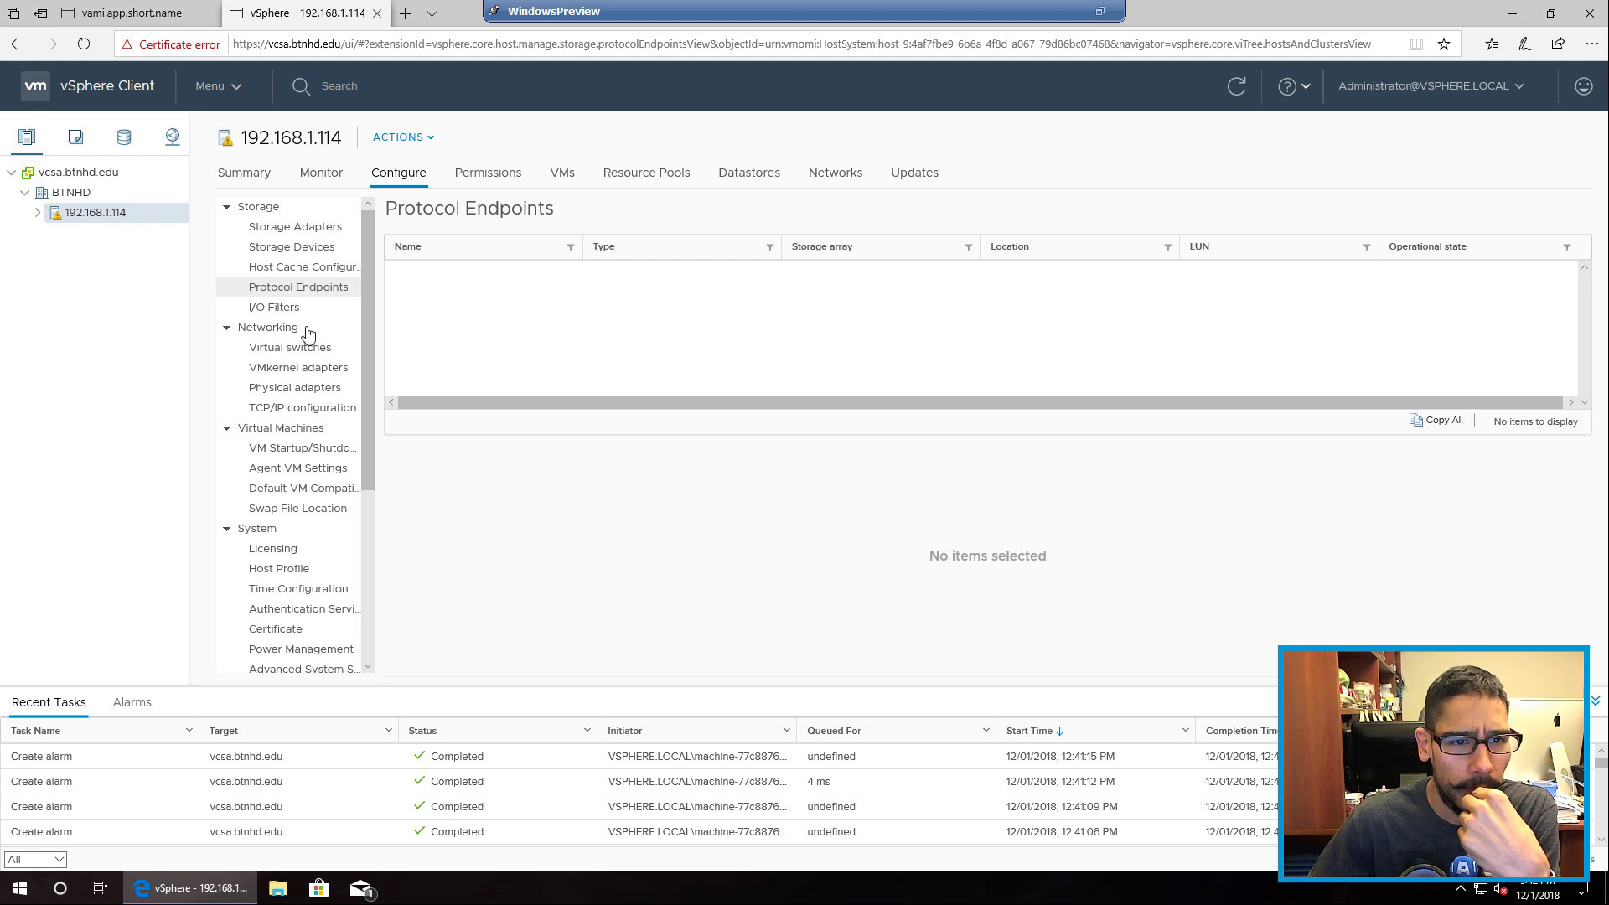
left_click(227, 327)
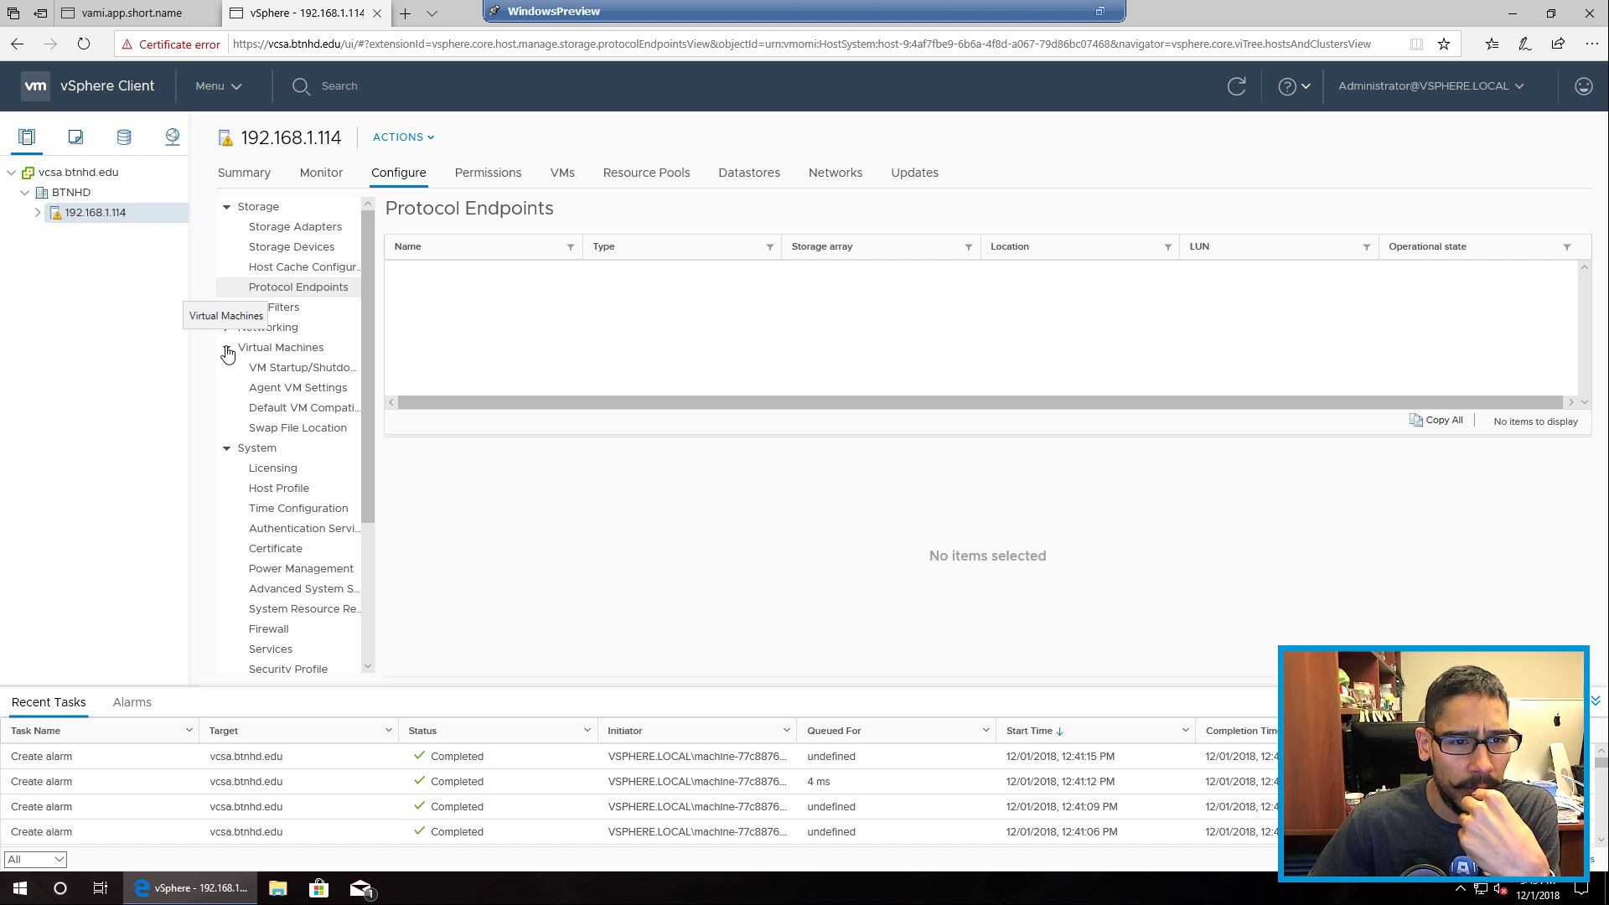
left_click(226, 350)
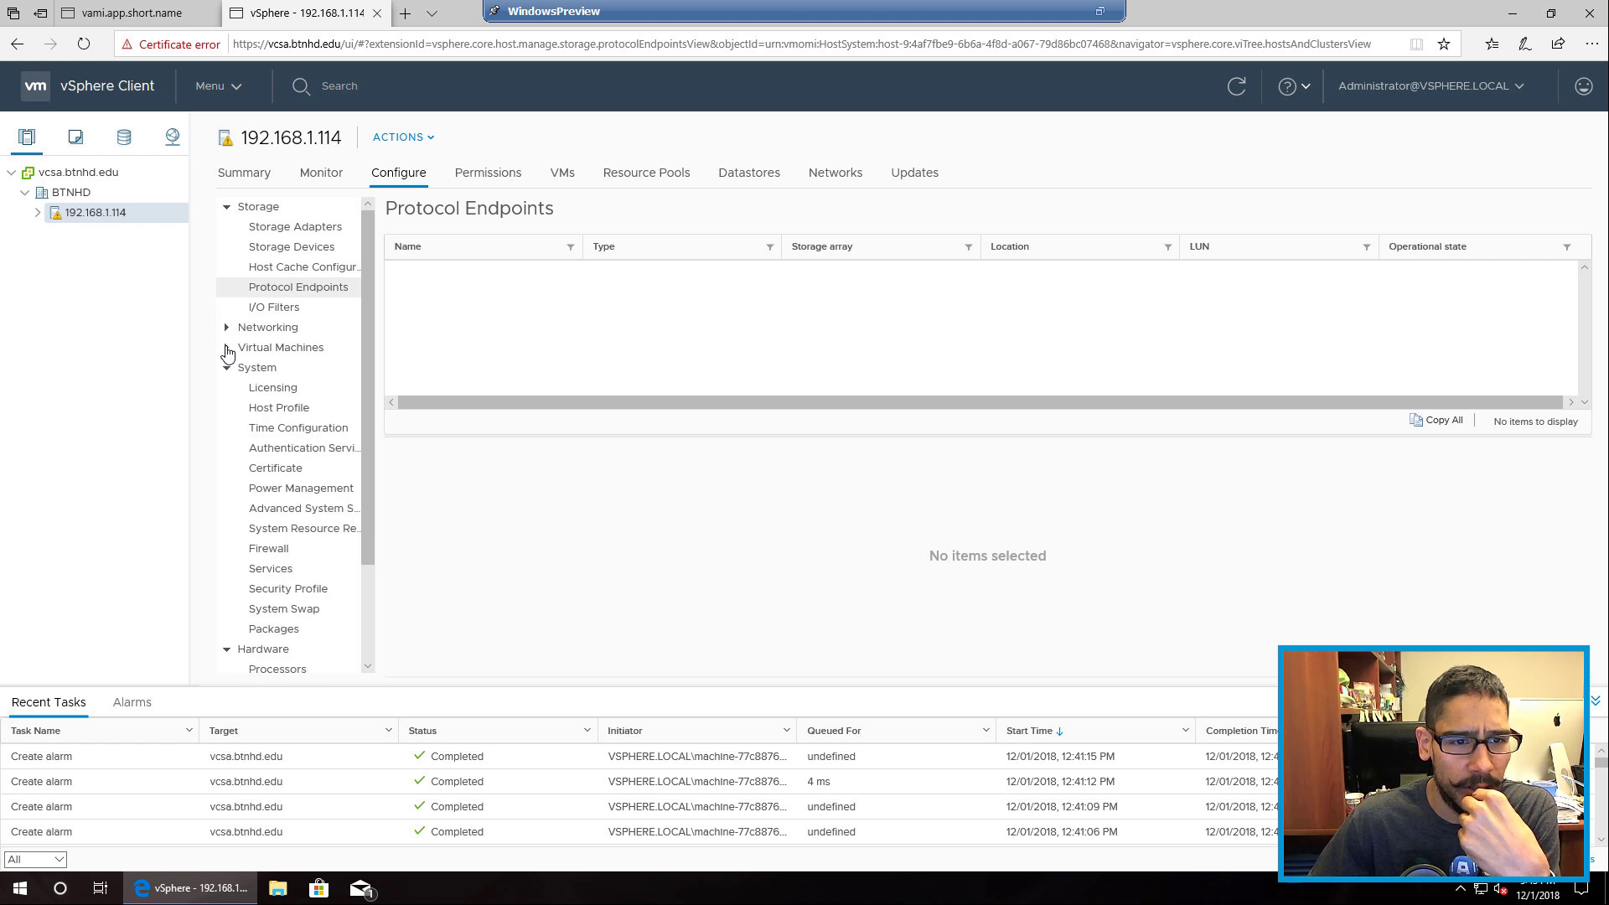
left_click(278, 409)
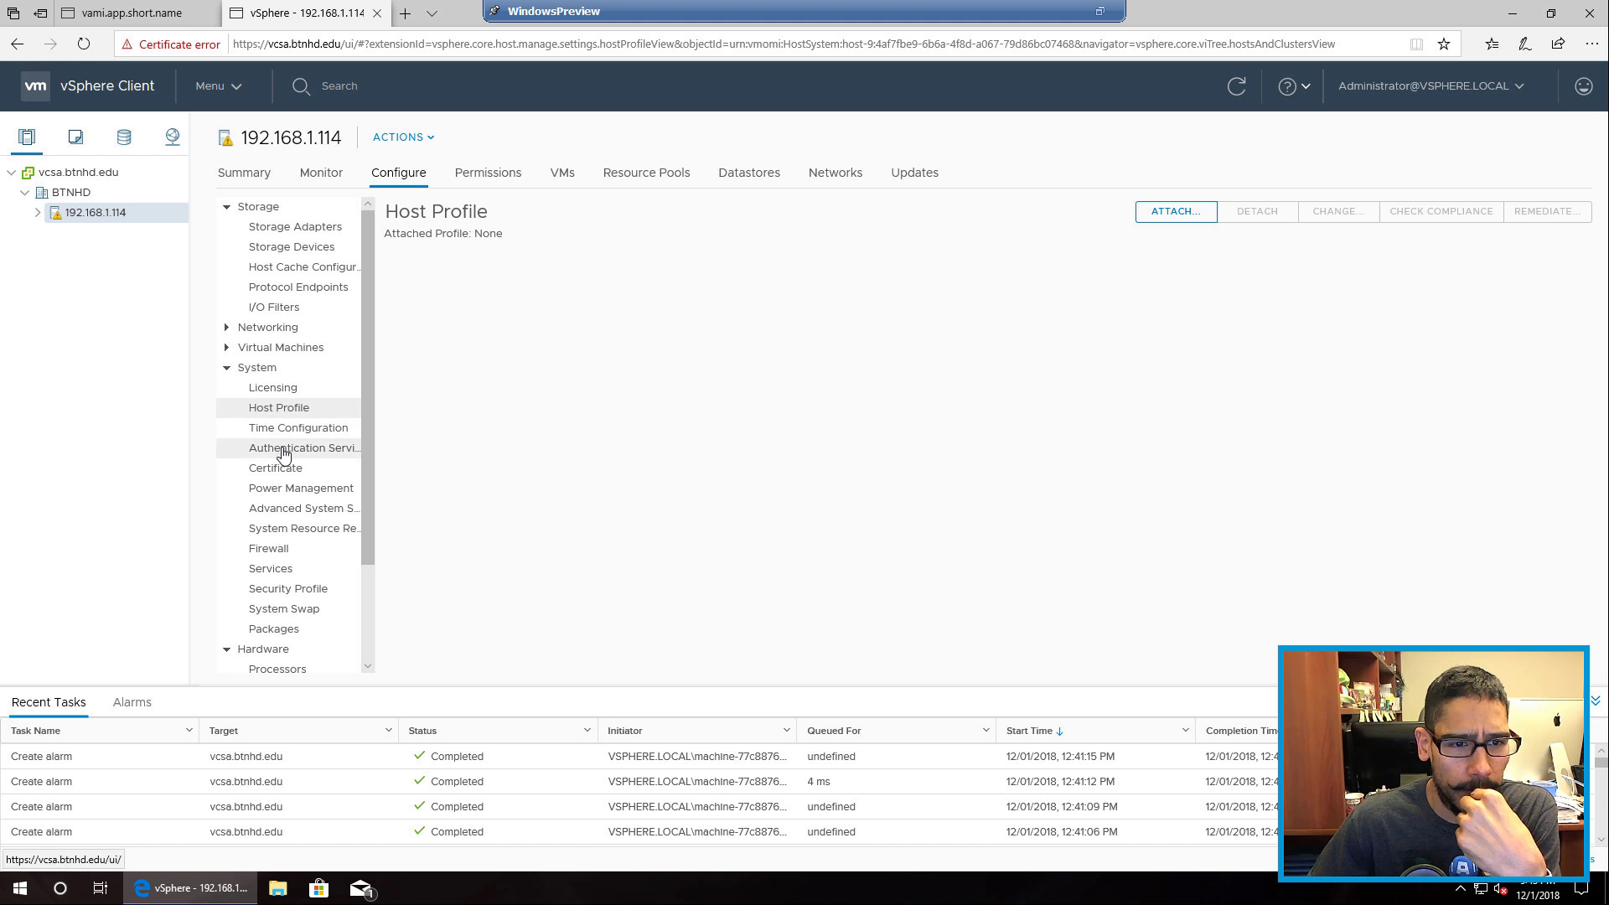
left_click(278, 513)
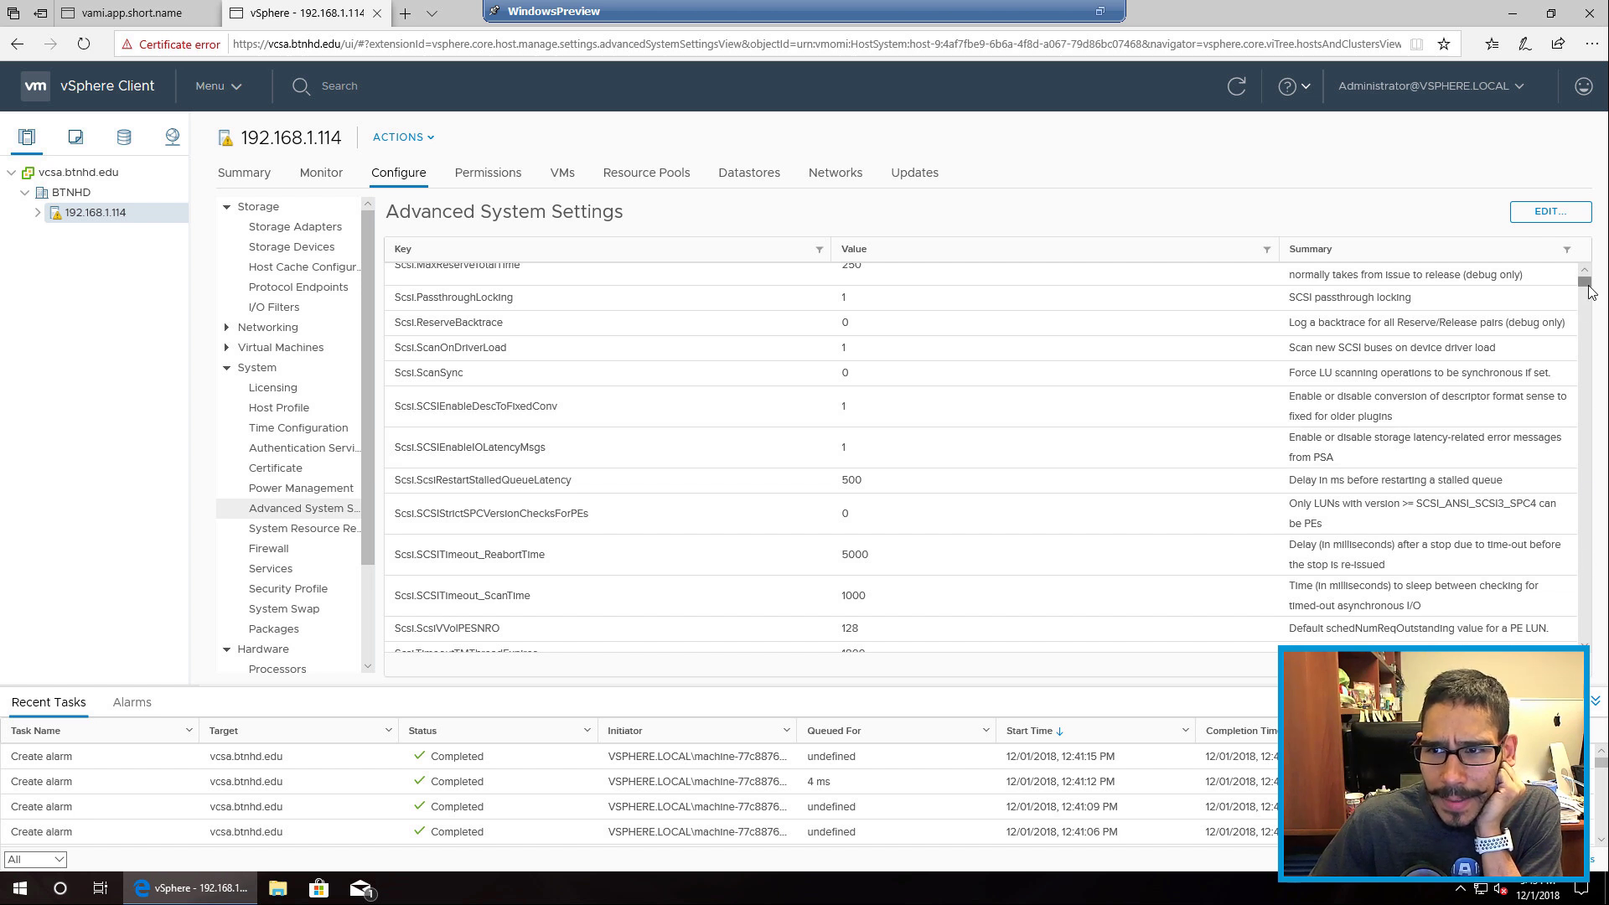
Step: Scroll the advanced settings to the Syslog.global entries and select Syslog.global.logDir ([] /scratch/log)
left_click_drag(1589, 290, 1579, 400)
scroll(922, 382, "up", 10)
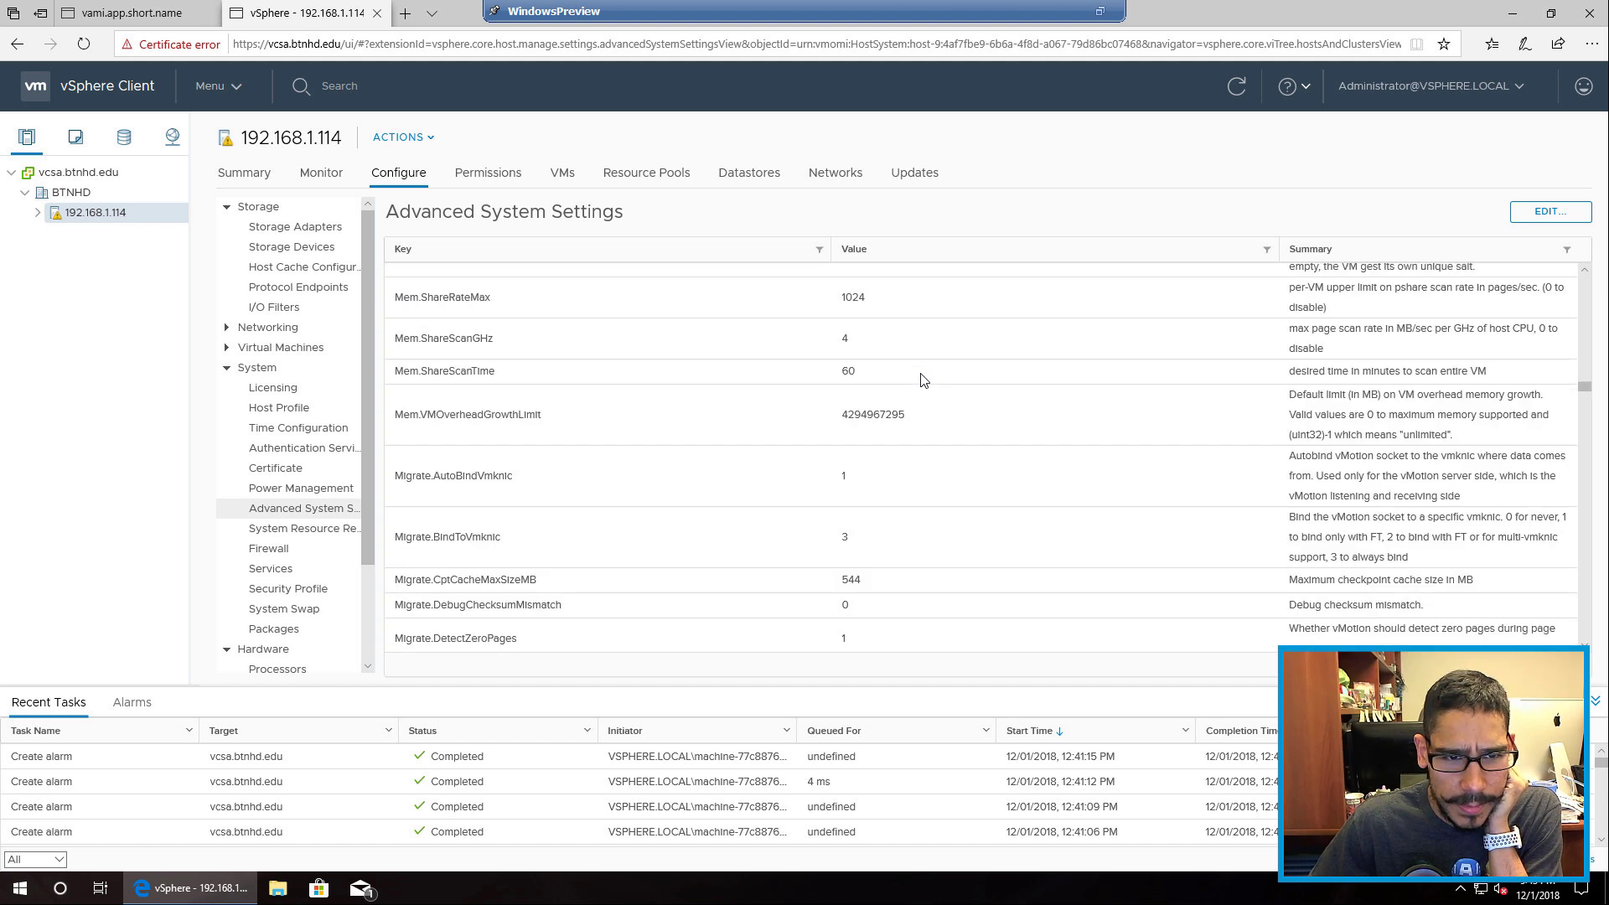
scroll(922, 381, "up", 8)
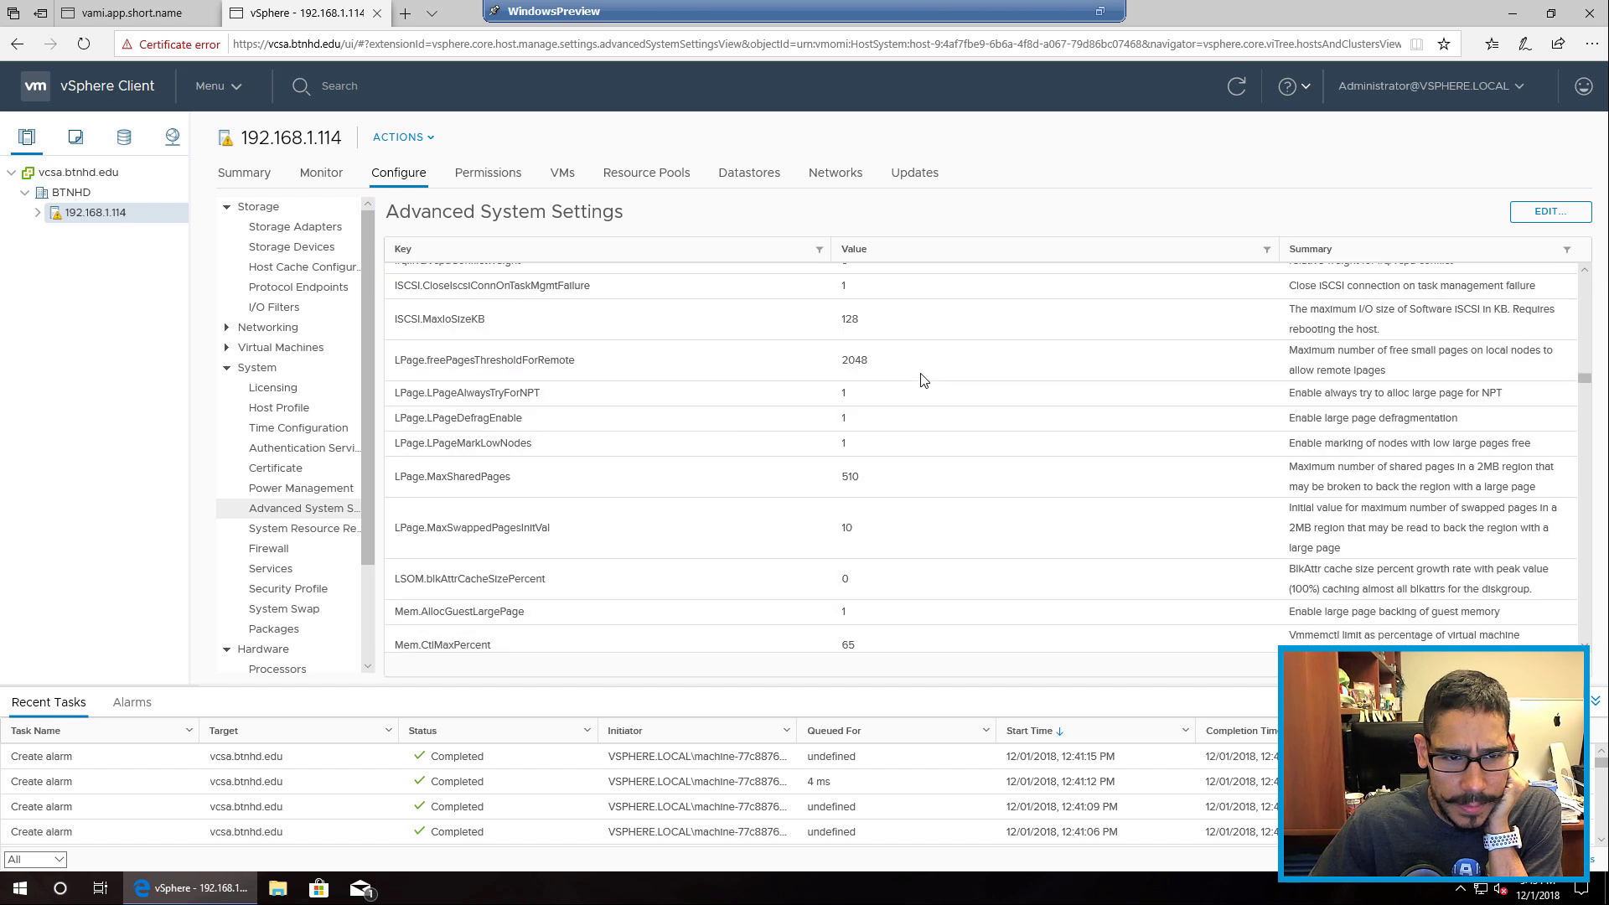
scroll(923, 382, "up", 2)
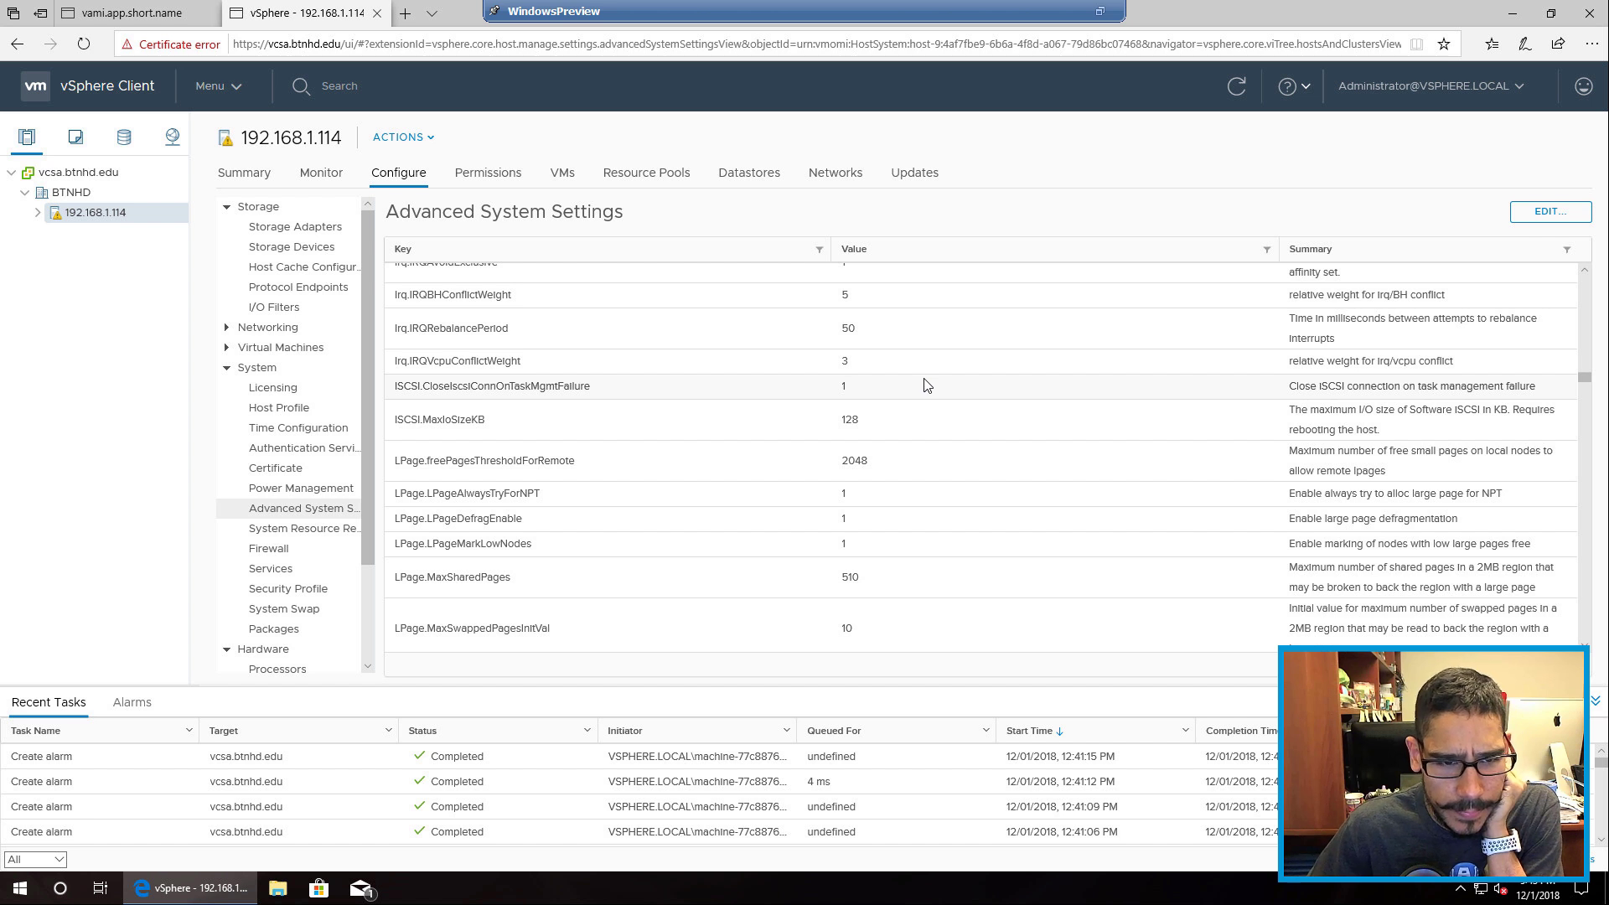
scroll(925, 388, "down", 3)
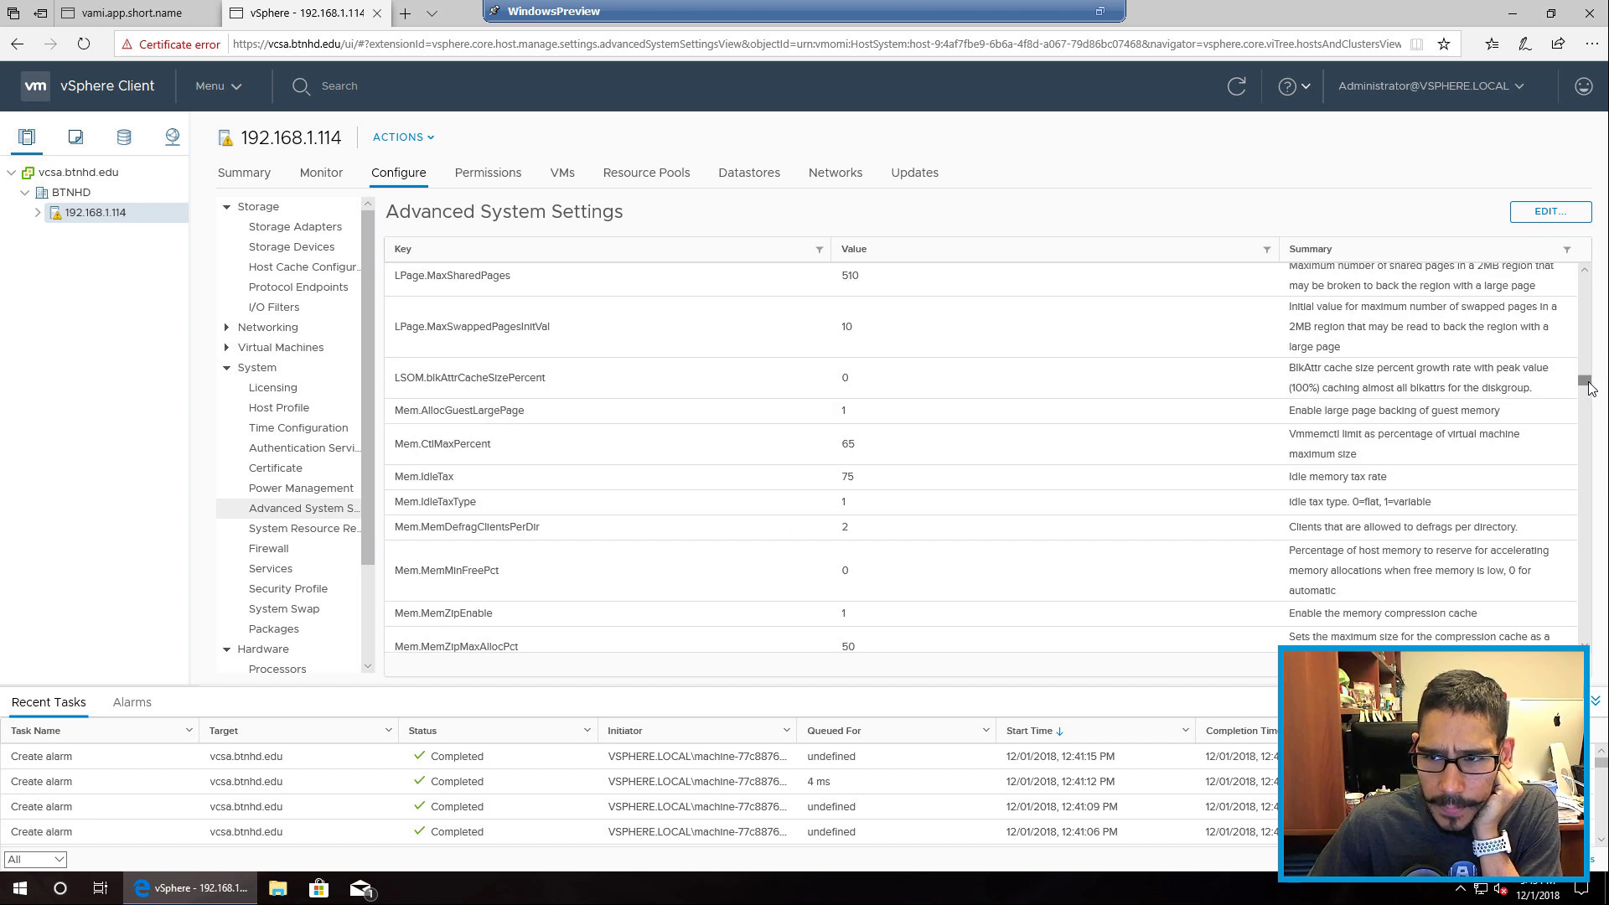
left_click_drag(1577, 450, 1569, 538)
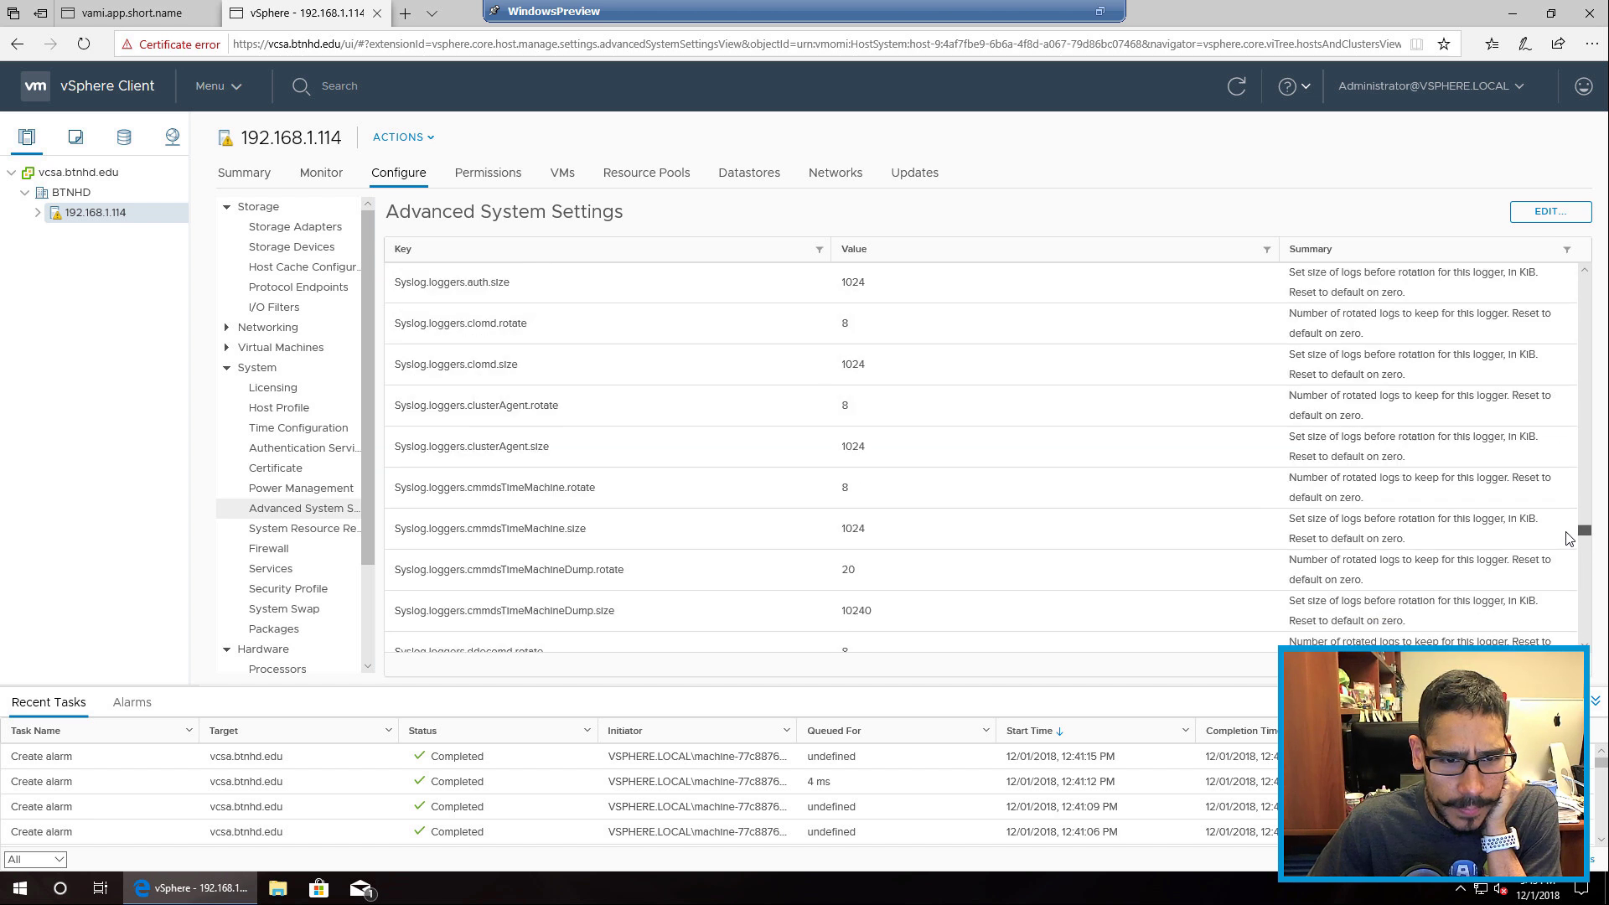
scroll(659, 406, "up", 1)
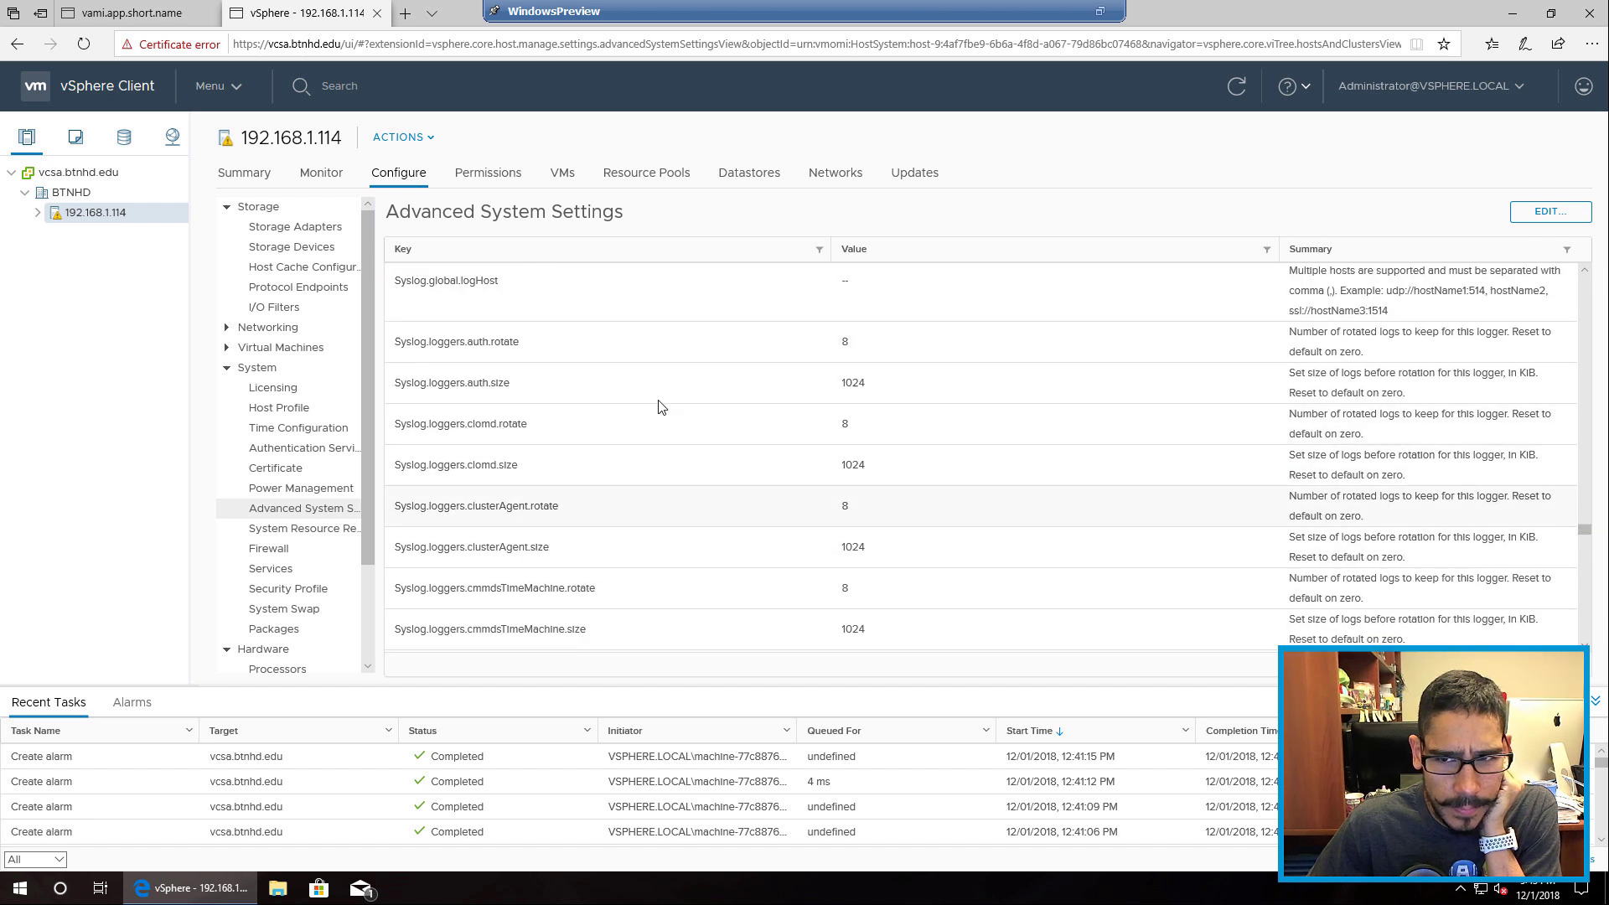
scroll(652, 428, "up", 1)
scroll(652, 428, "up", 3)
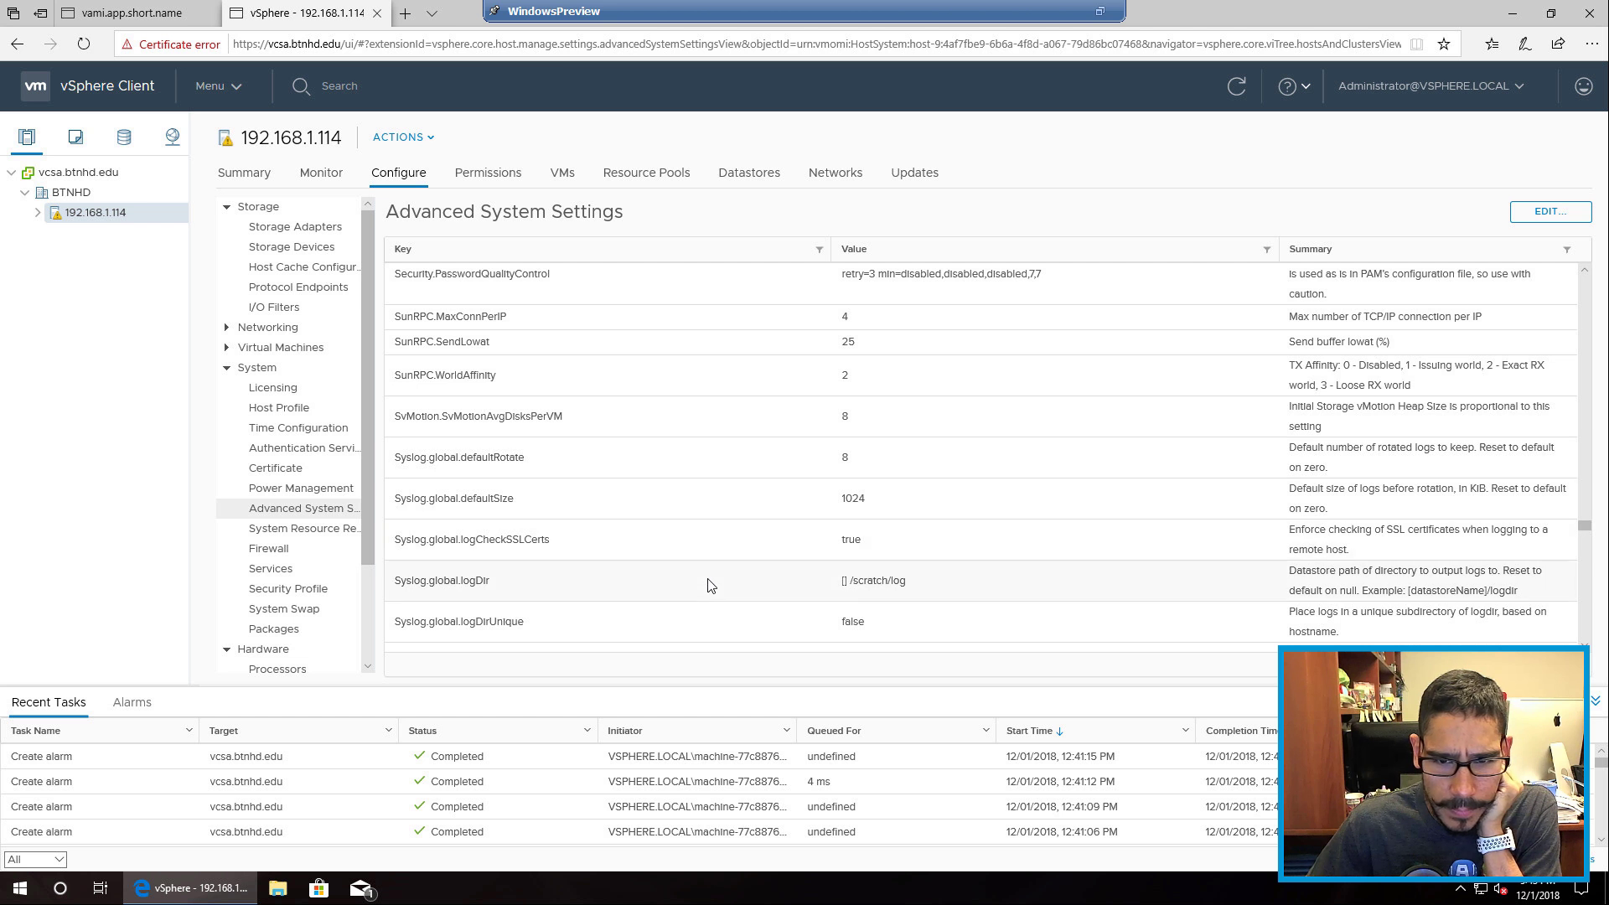
left_click(411, 594)
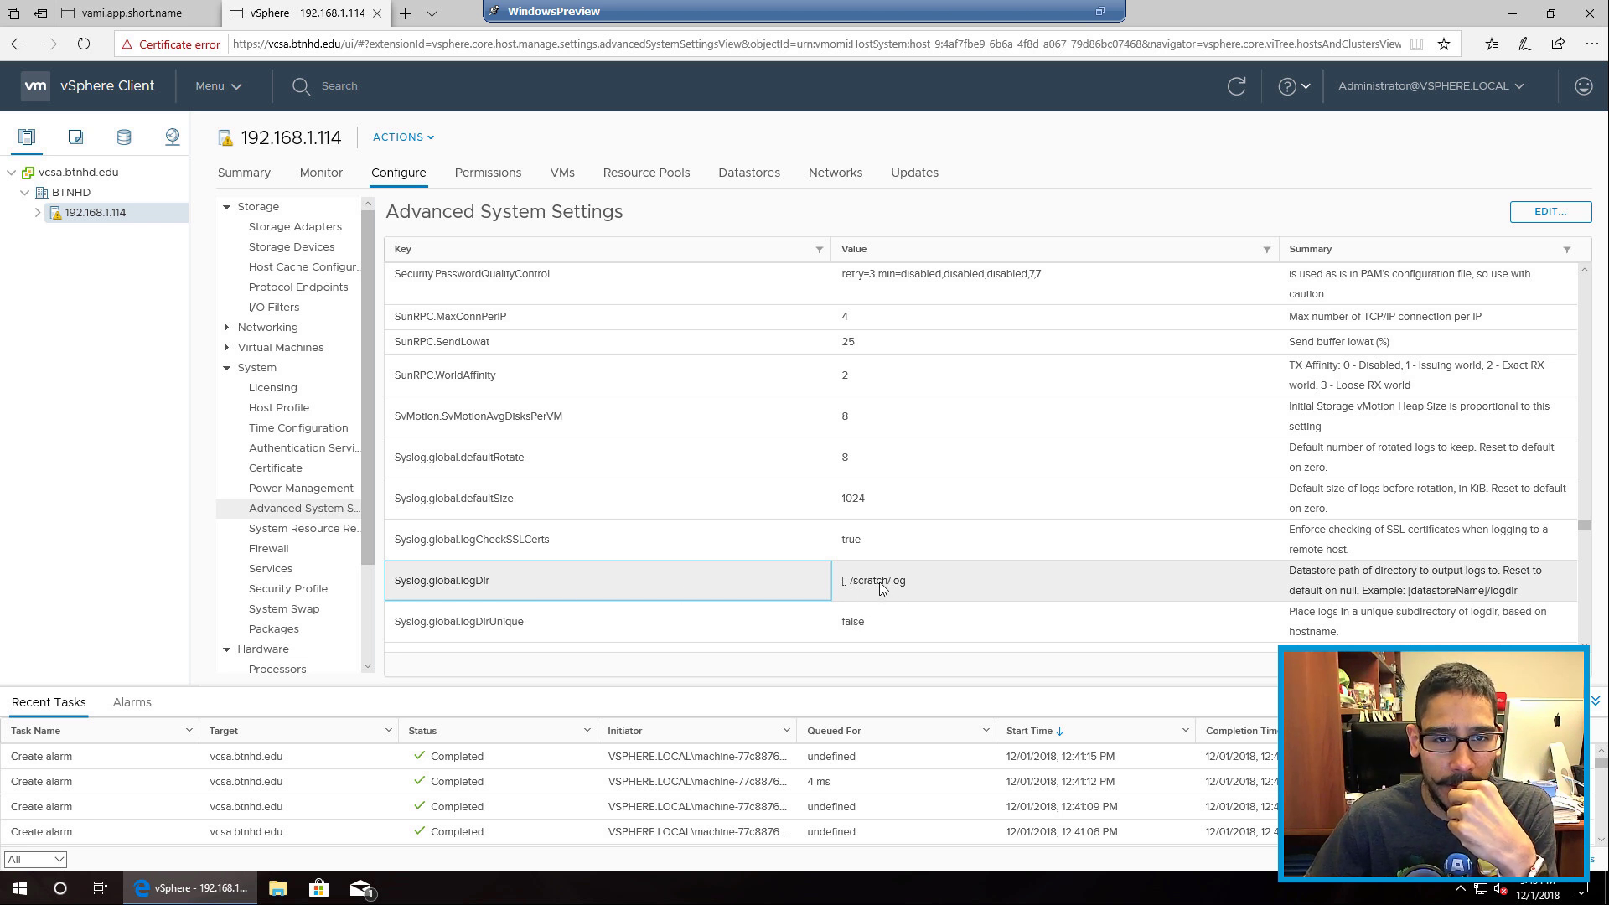
left_click(758, 179)
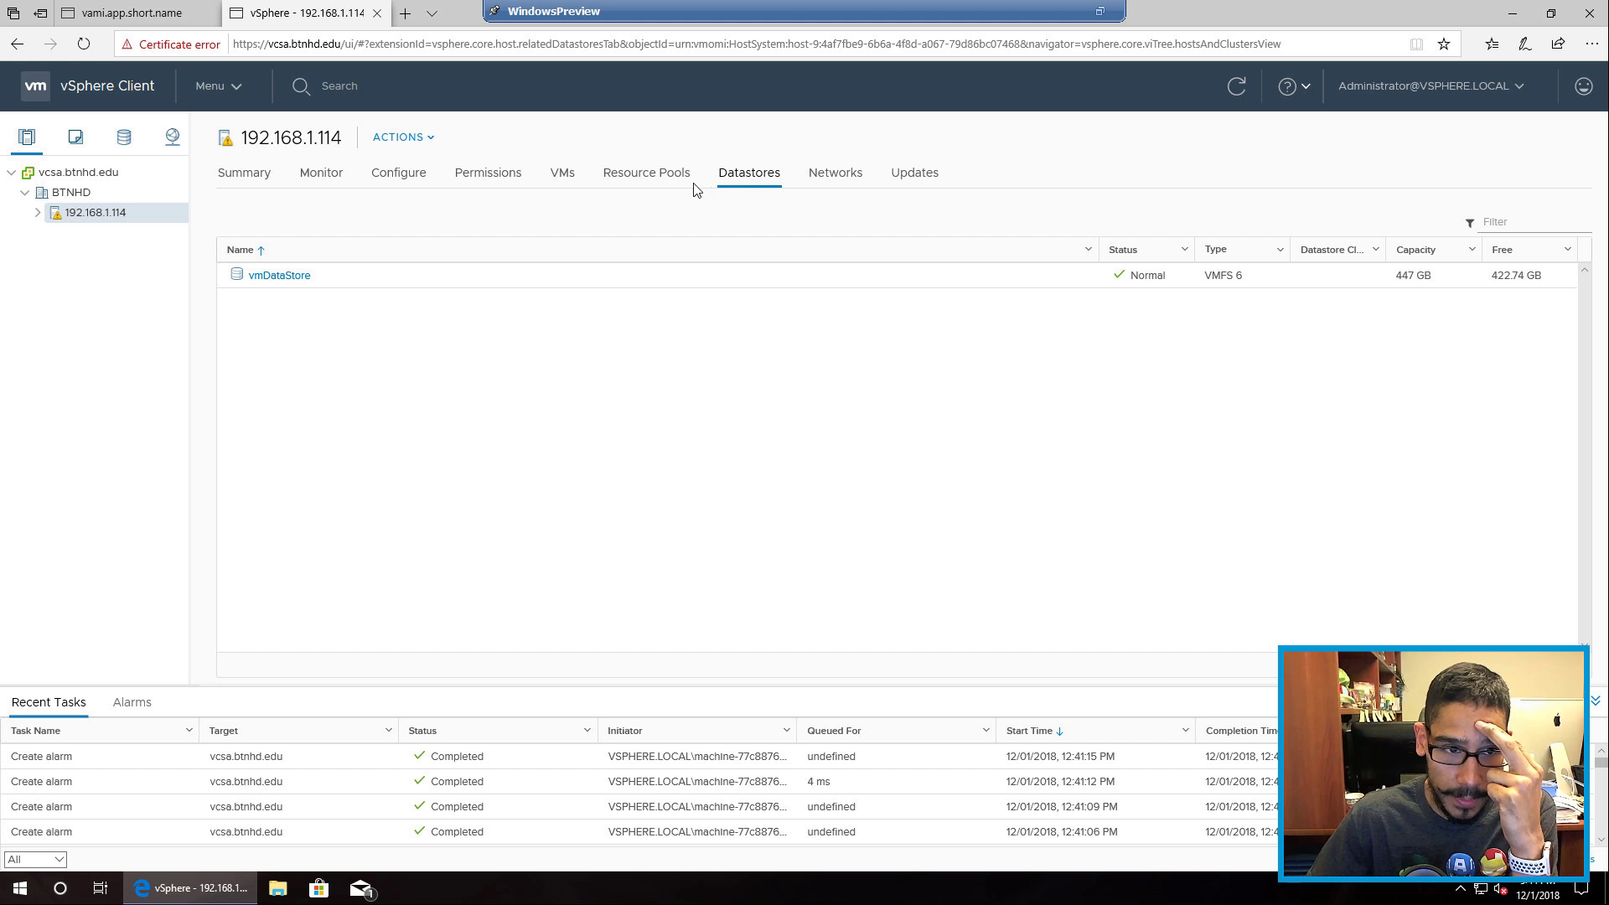
left_click(402, 177)
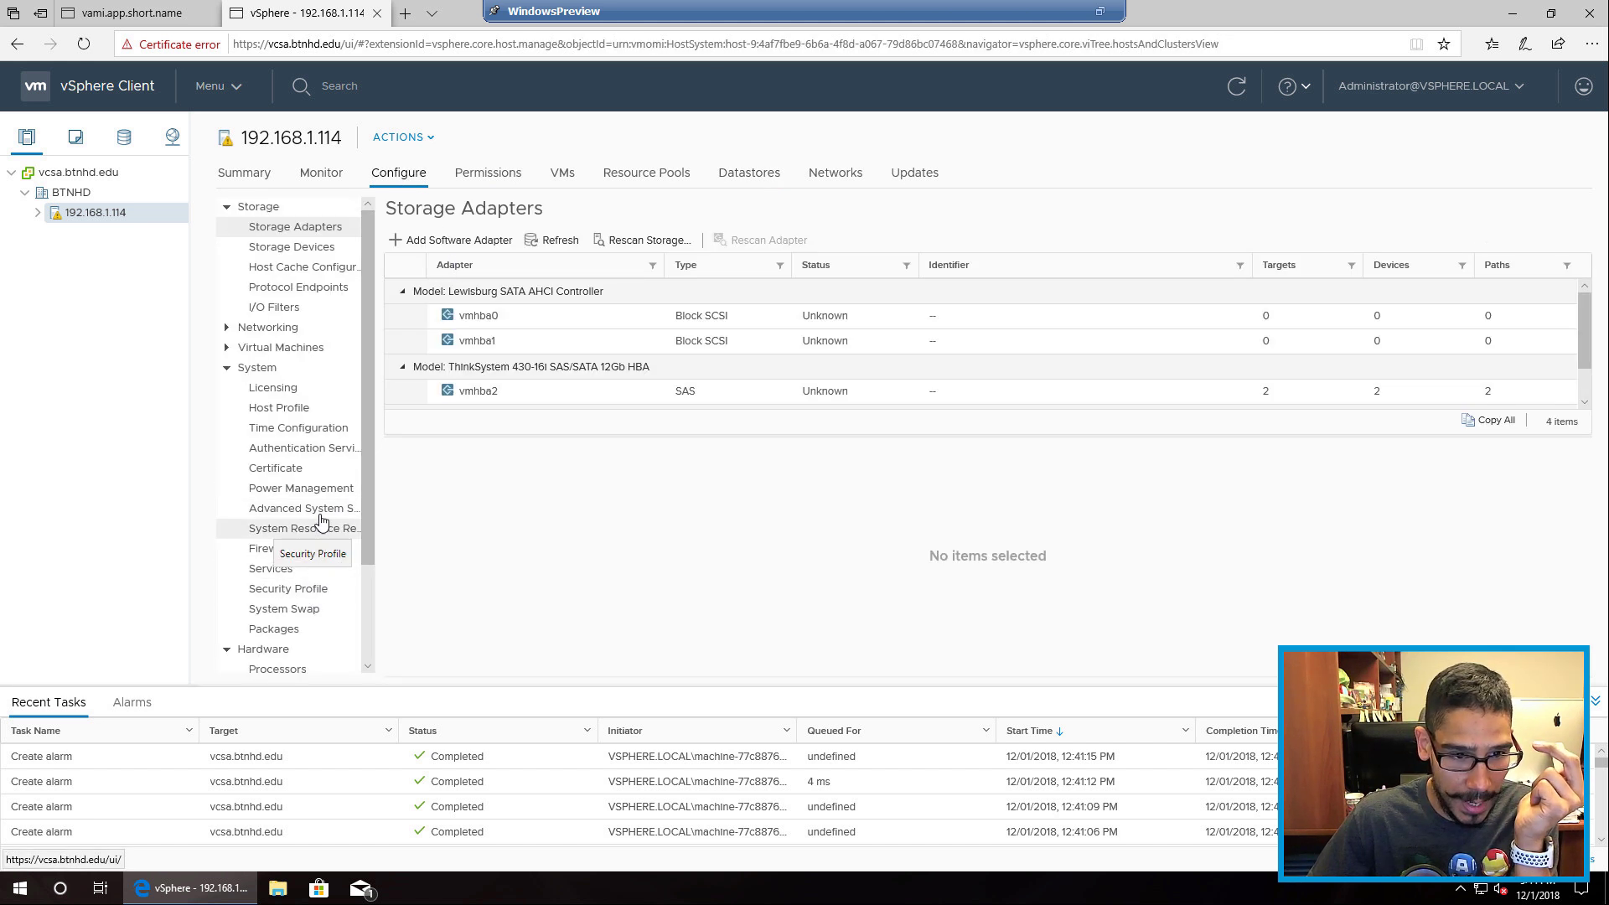
left_click(327, 510)
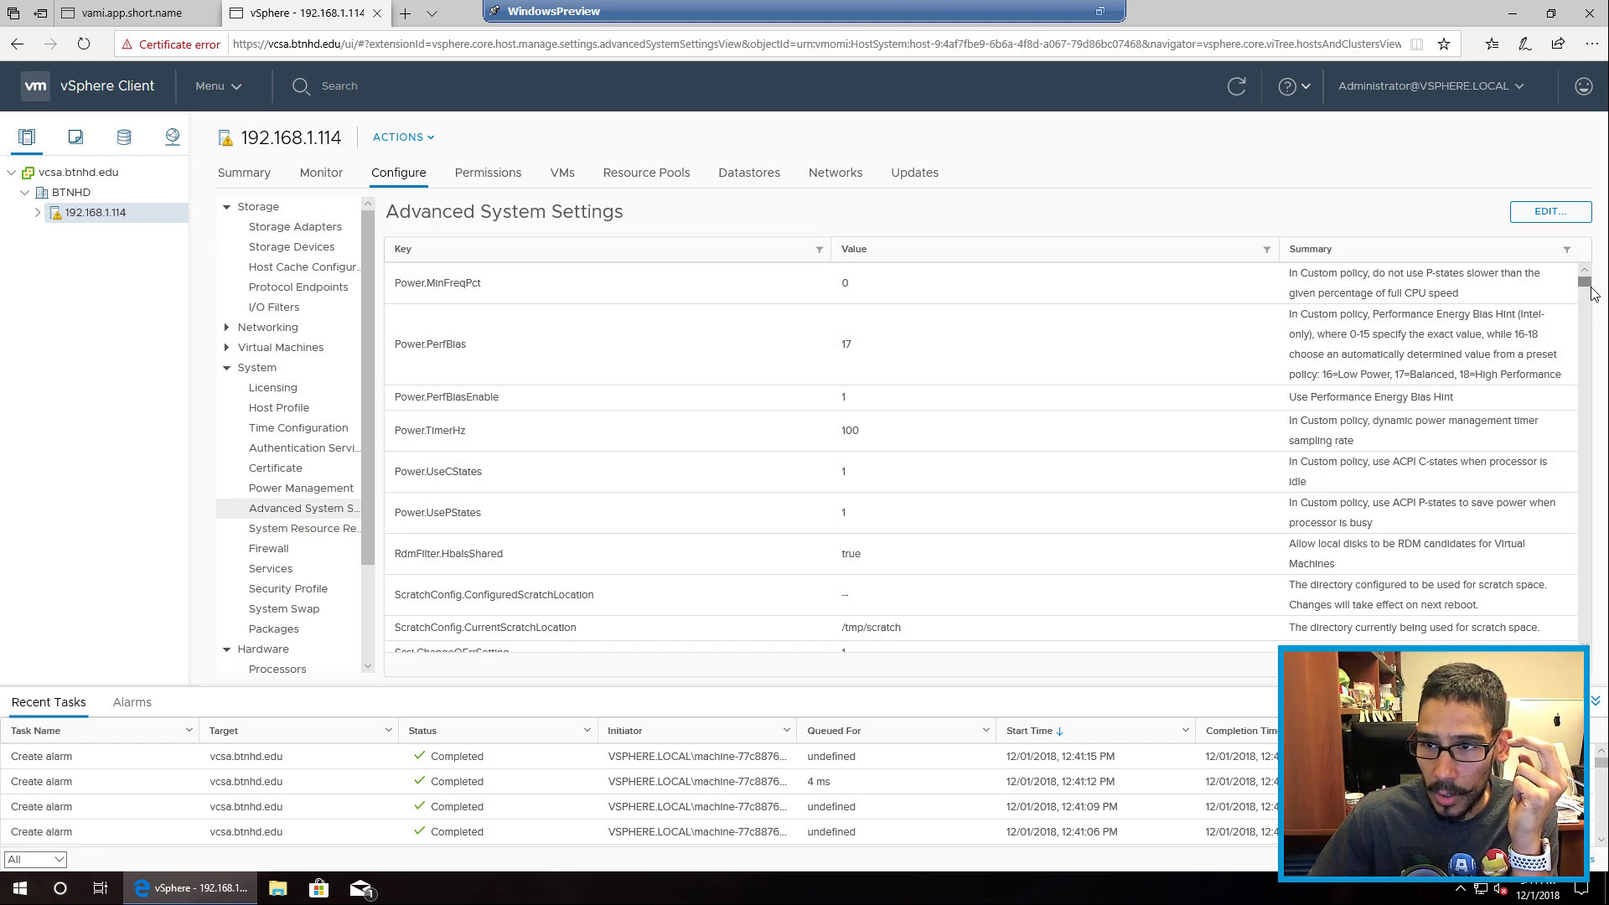
scroll(1573, 420, "down", 5)
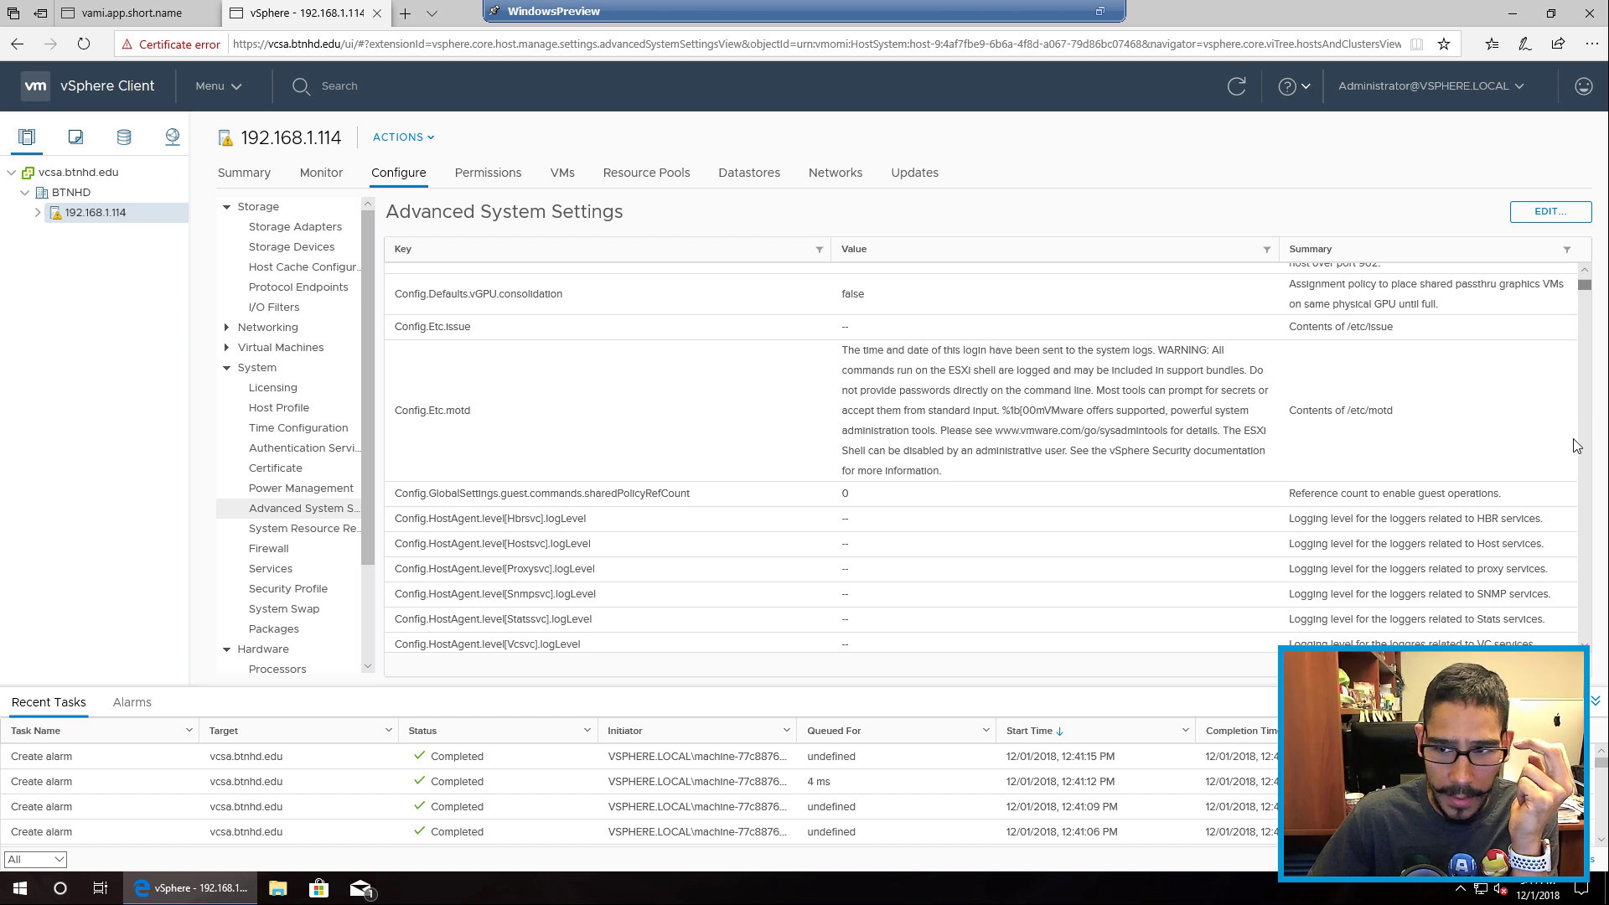
scroll(1580, 318, "down", 5)
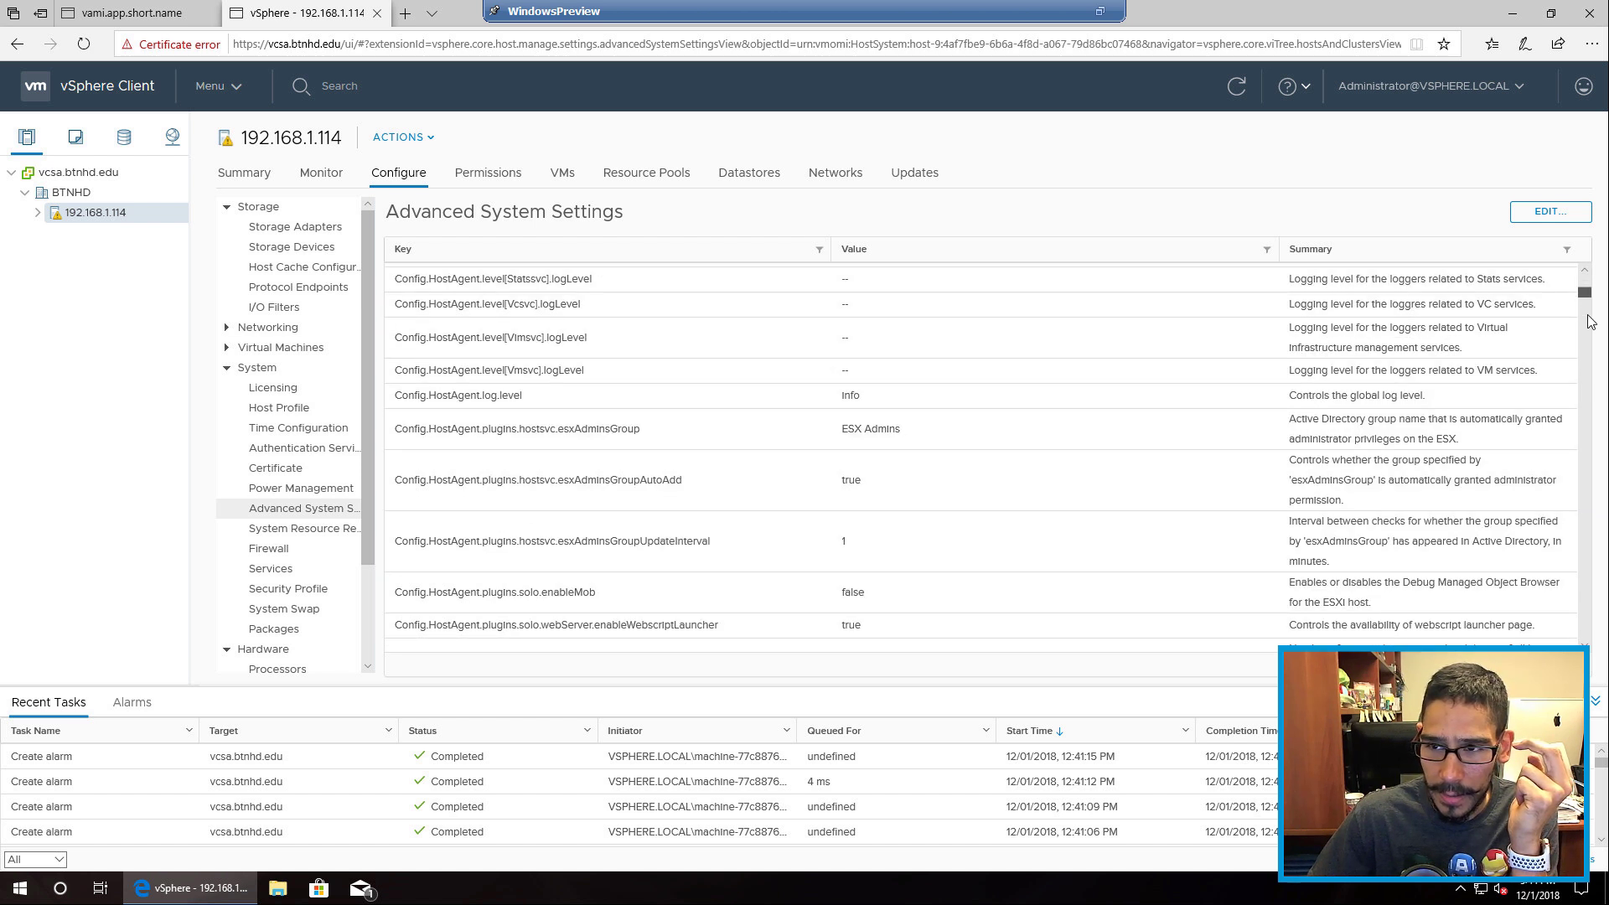
scroll(1589, 322, "down", 15)
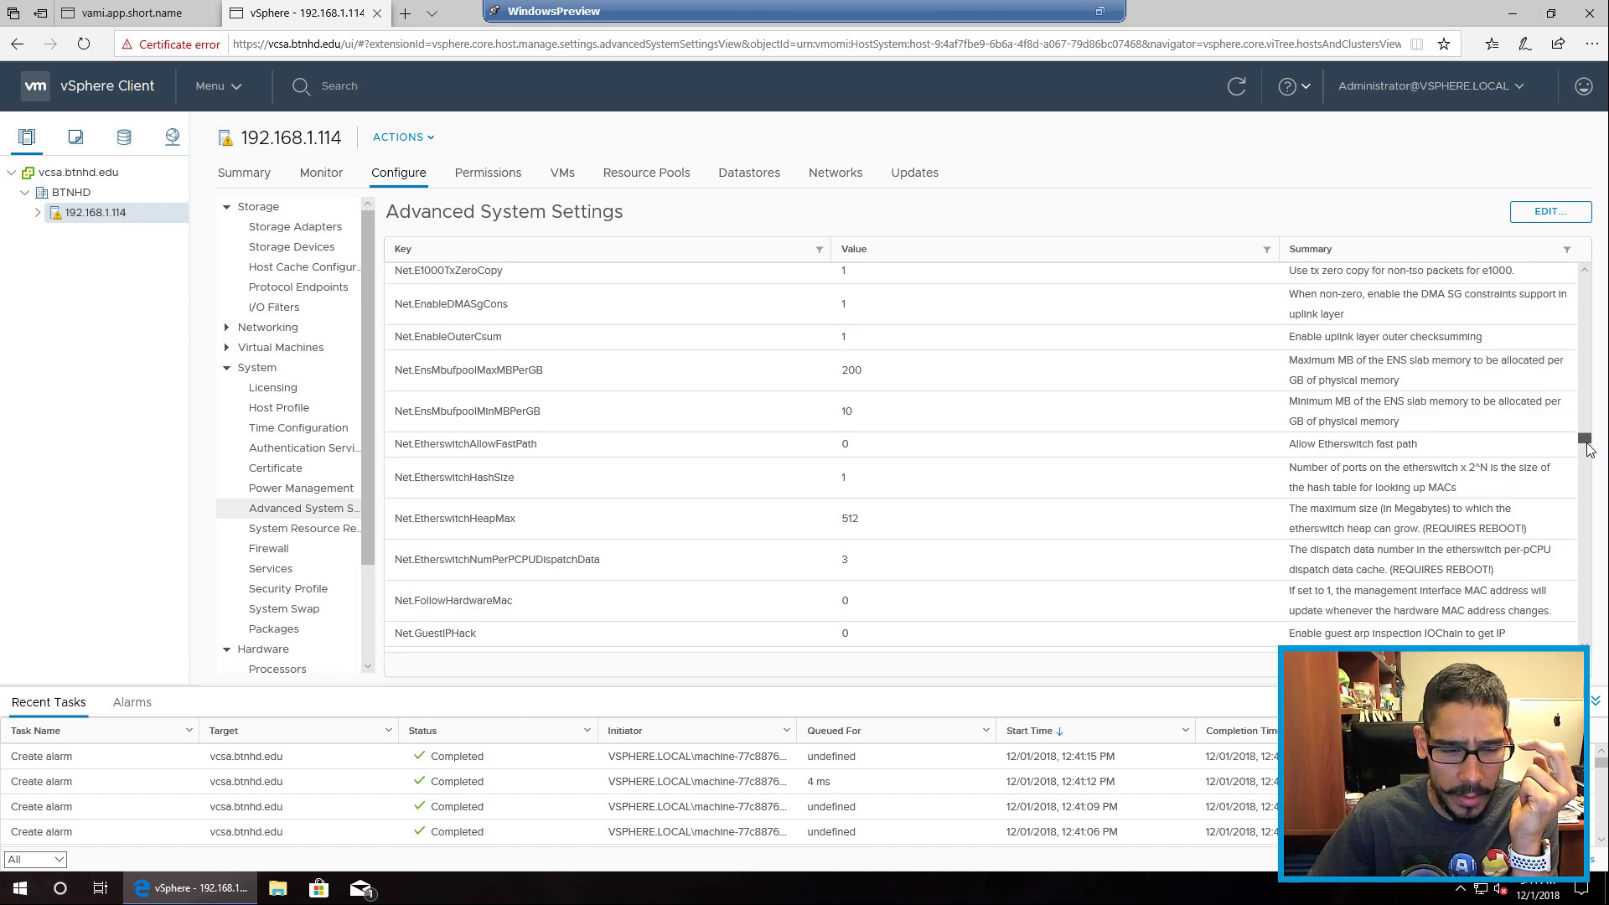
left_click_drag(1590, 450, 1590, 532)
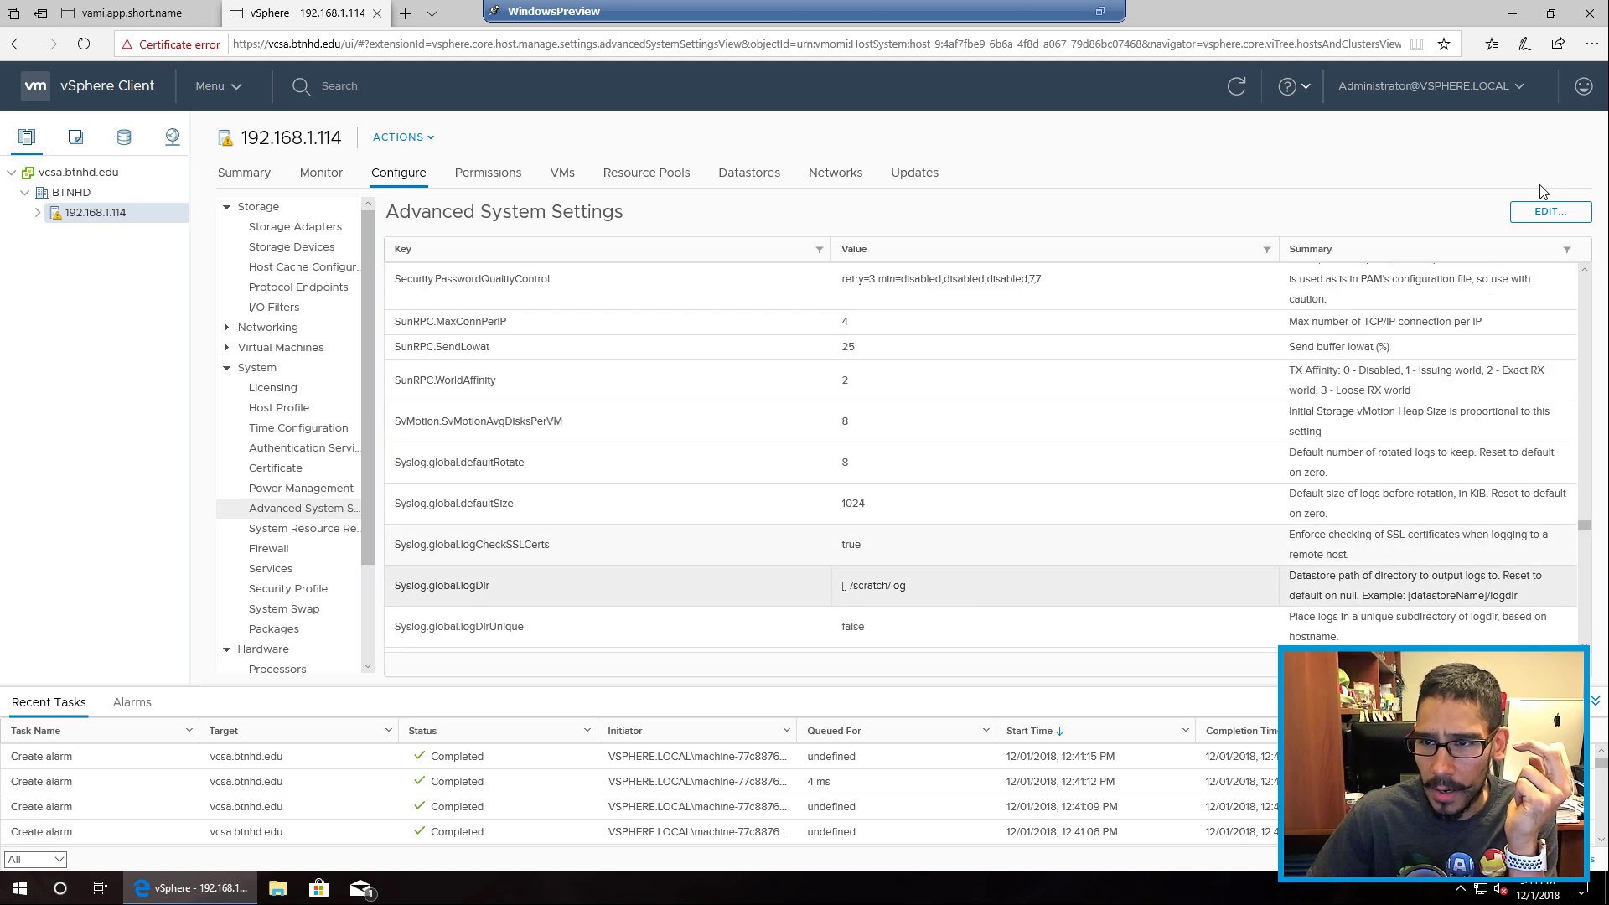
left_click(1092, 594)
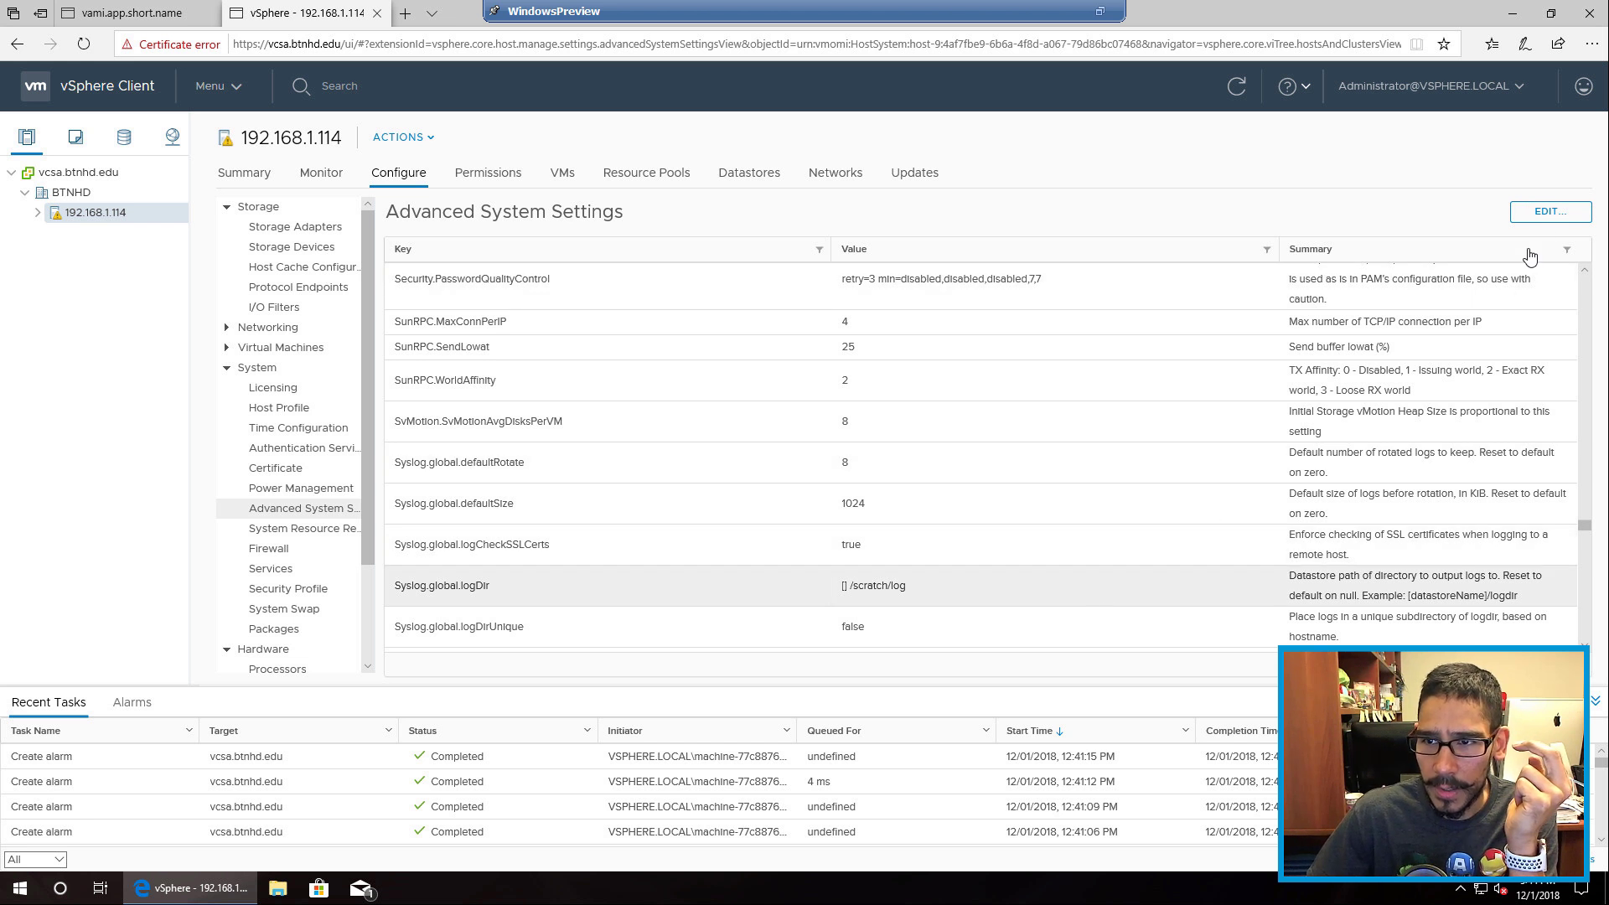
left_click(1549, 211)
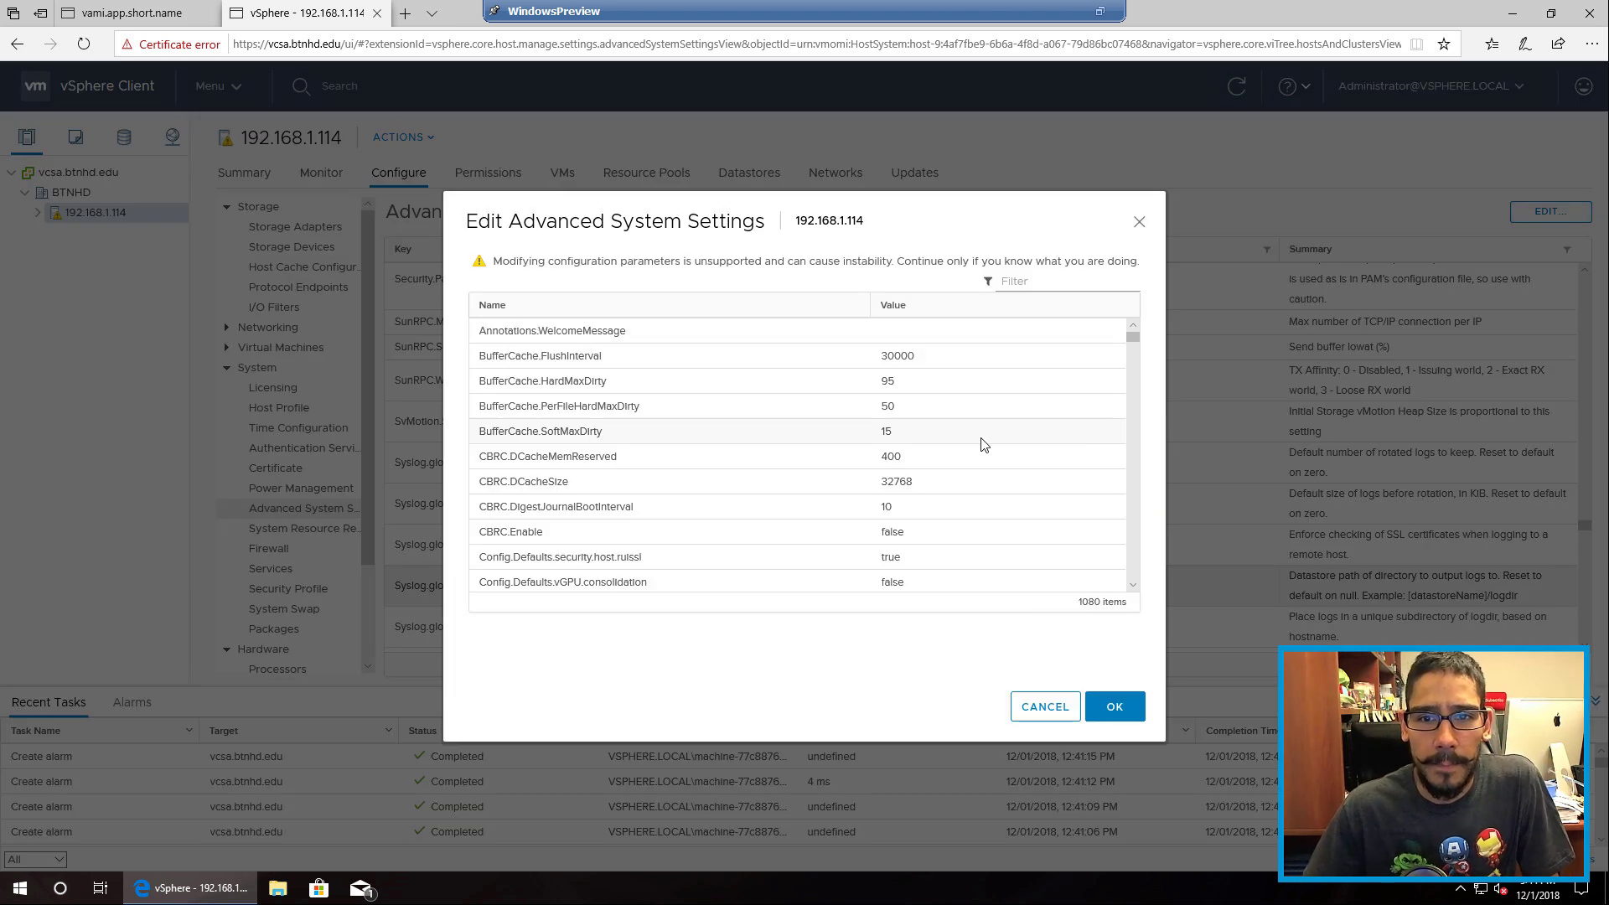
left_click(1043, 280)
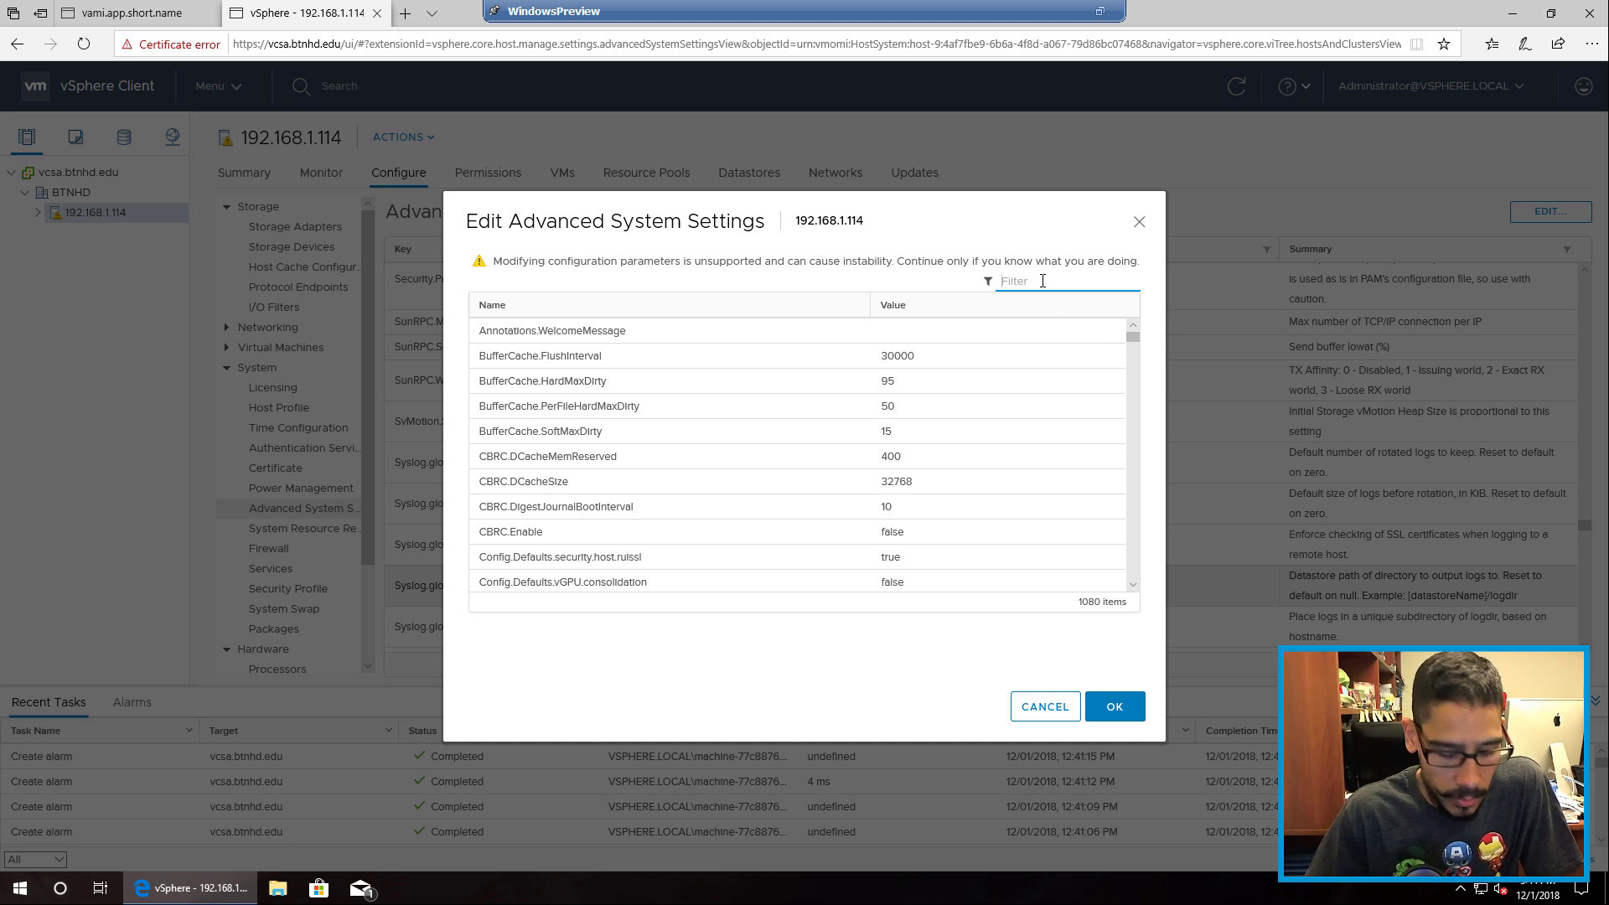
left_click(1047, 710)
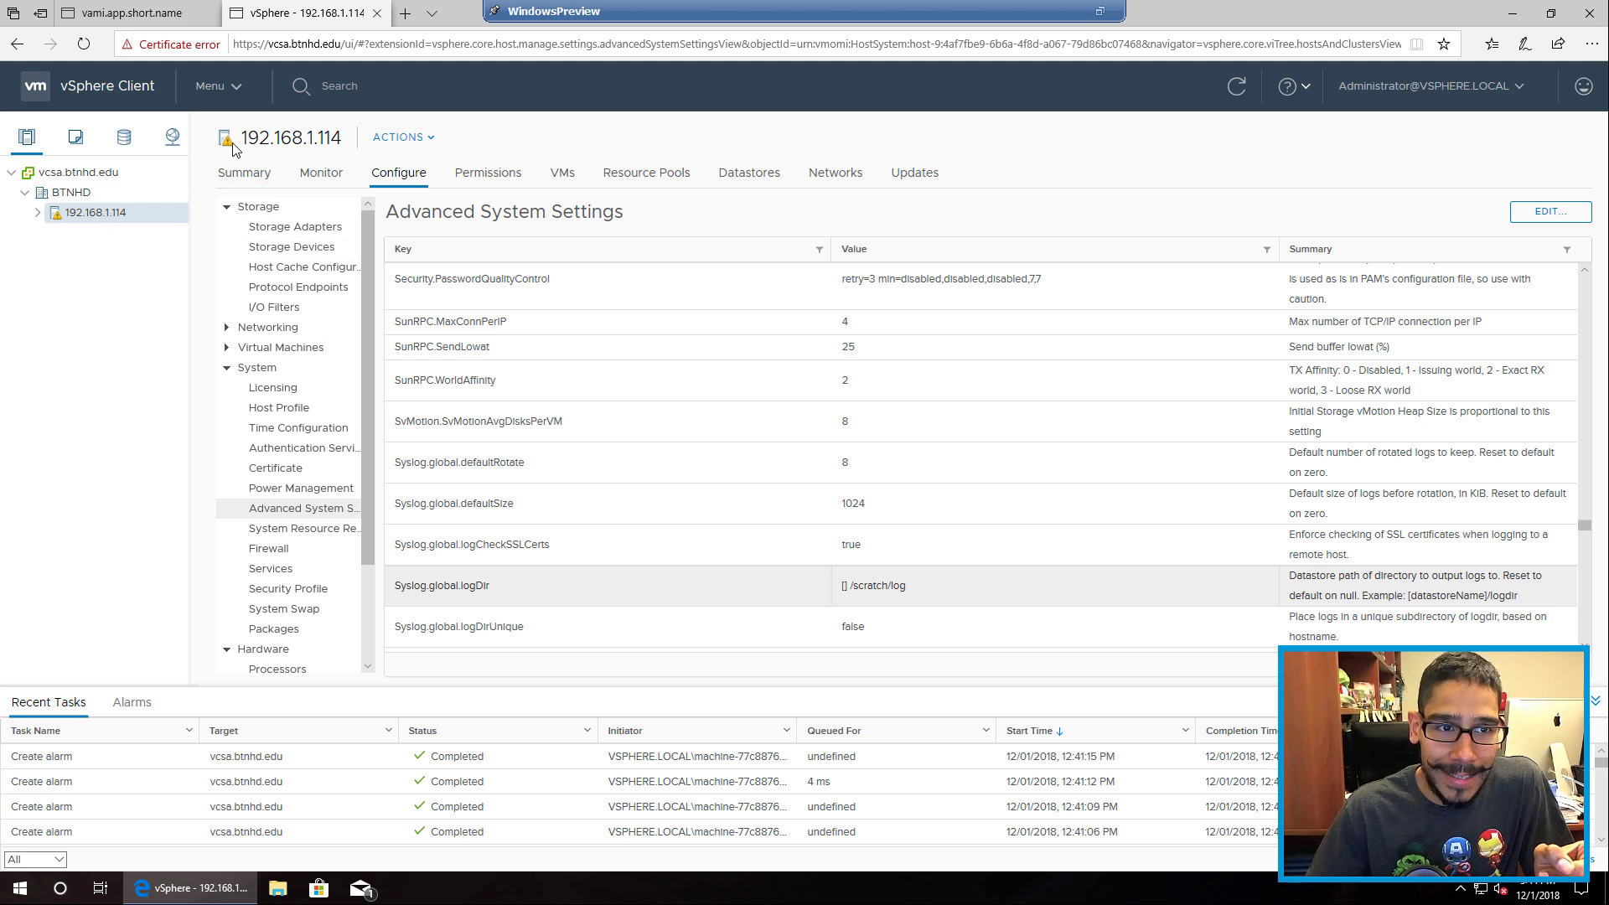
Step: View host 192.168.1.114's Summary and Datastores tabs, then return to Configure's Storage Adapters
left_click(254, 183)
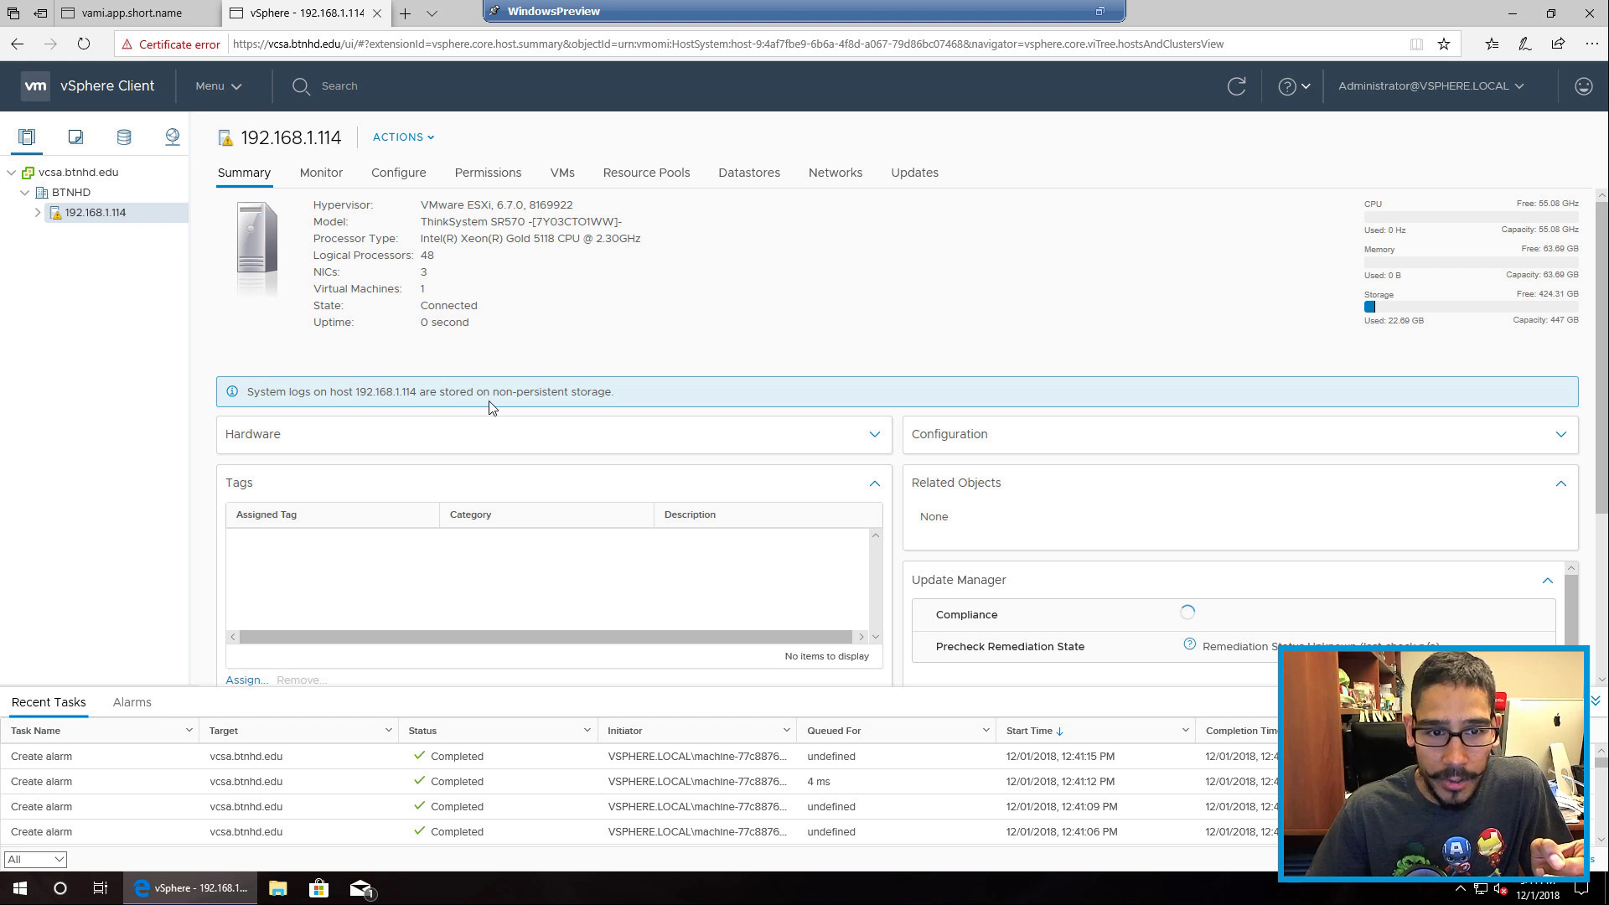
left_click(745, 177)
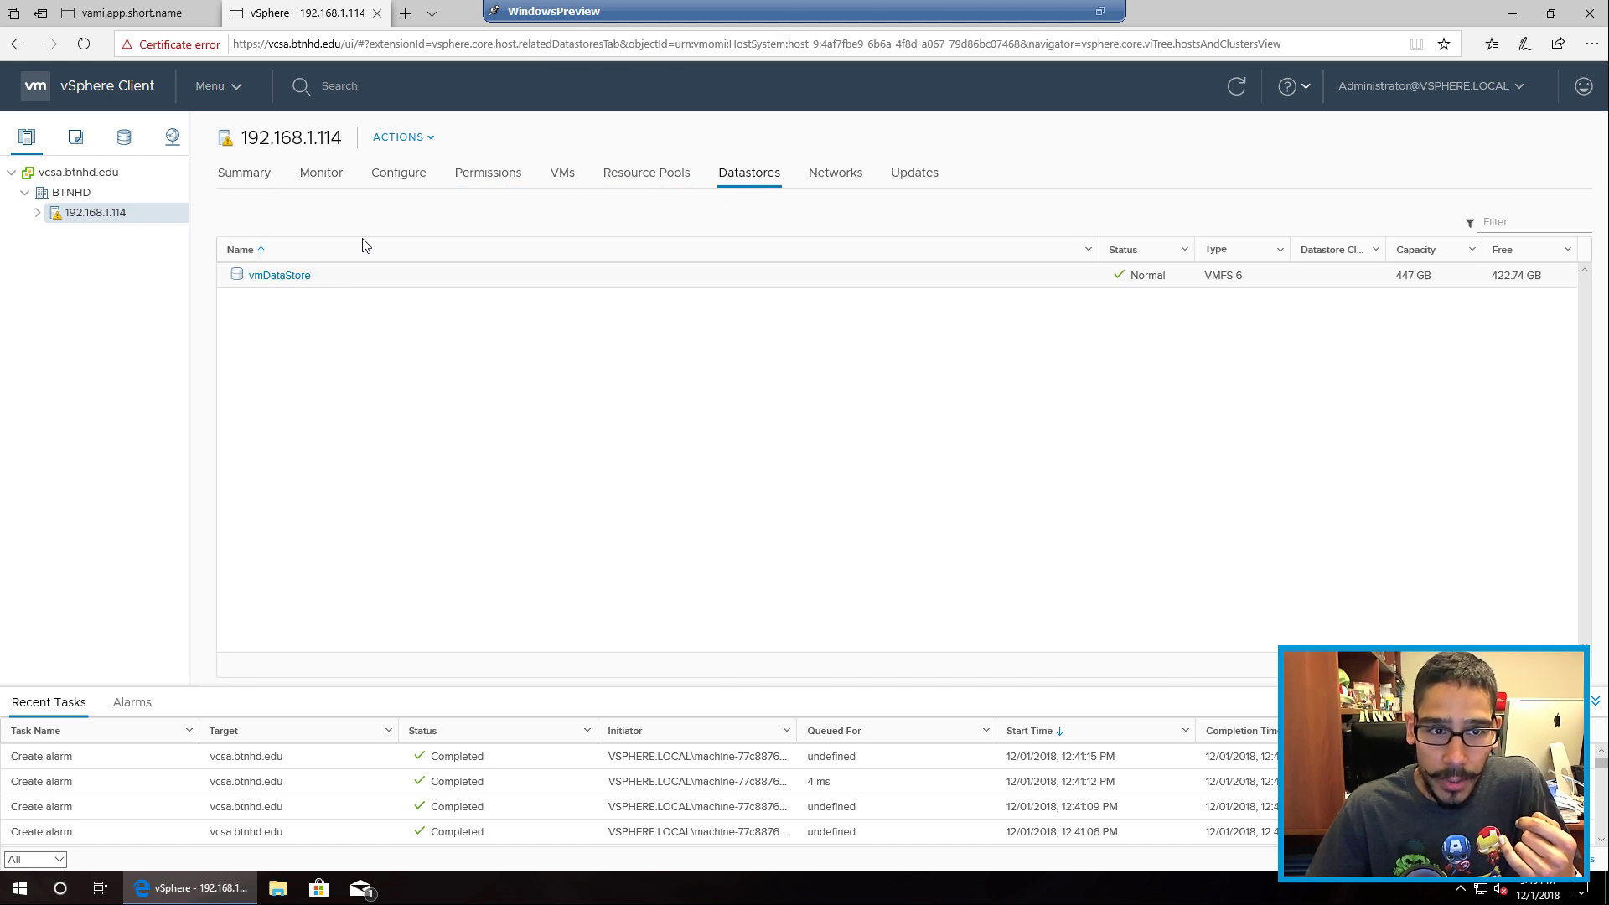
left_click(400, 179)
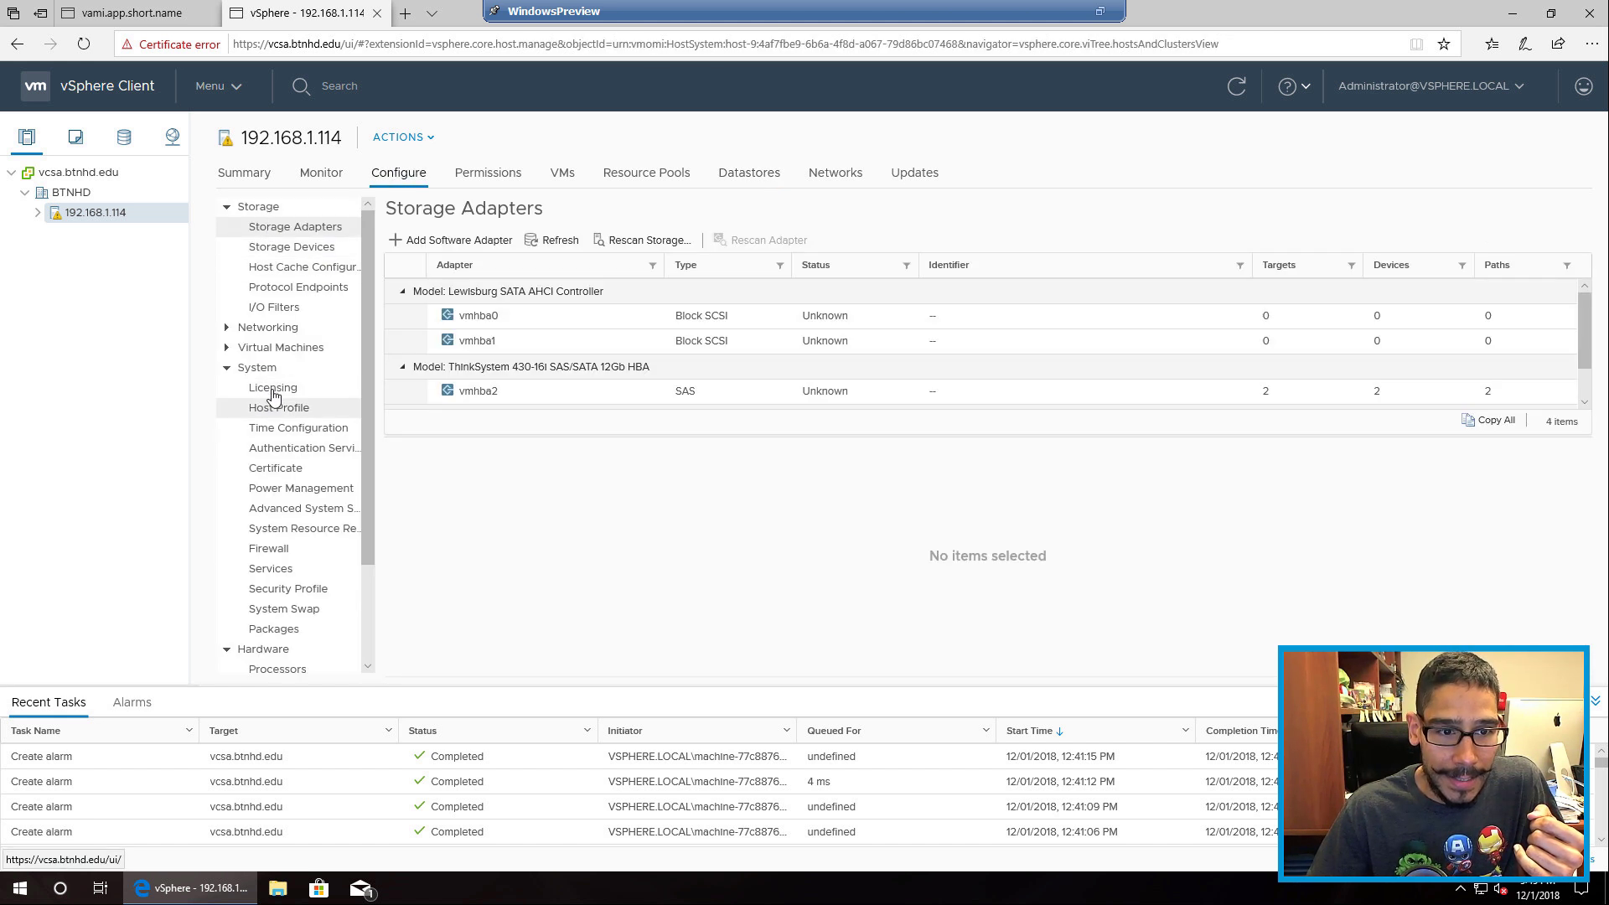
Step: Edit advanced settings filtered by 'syslo', changing Syslog.global.logDir to [vmDataStore] /scratch/log, and confirm with OK
left_click(312, 517)
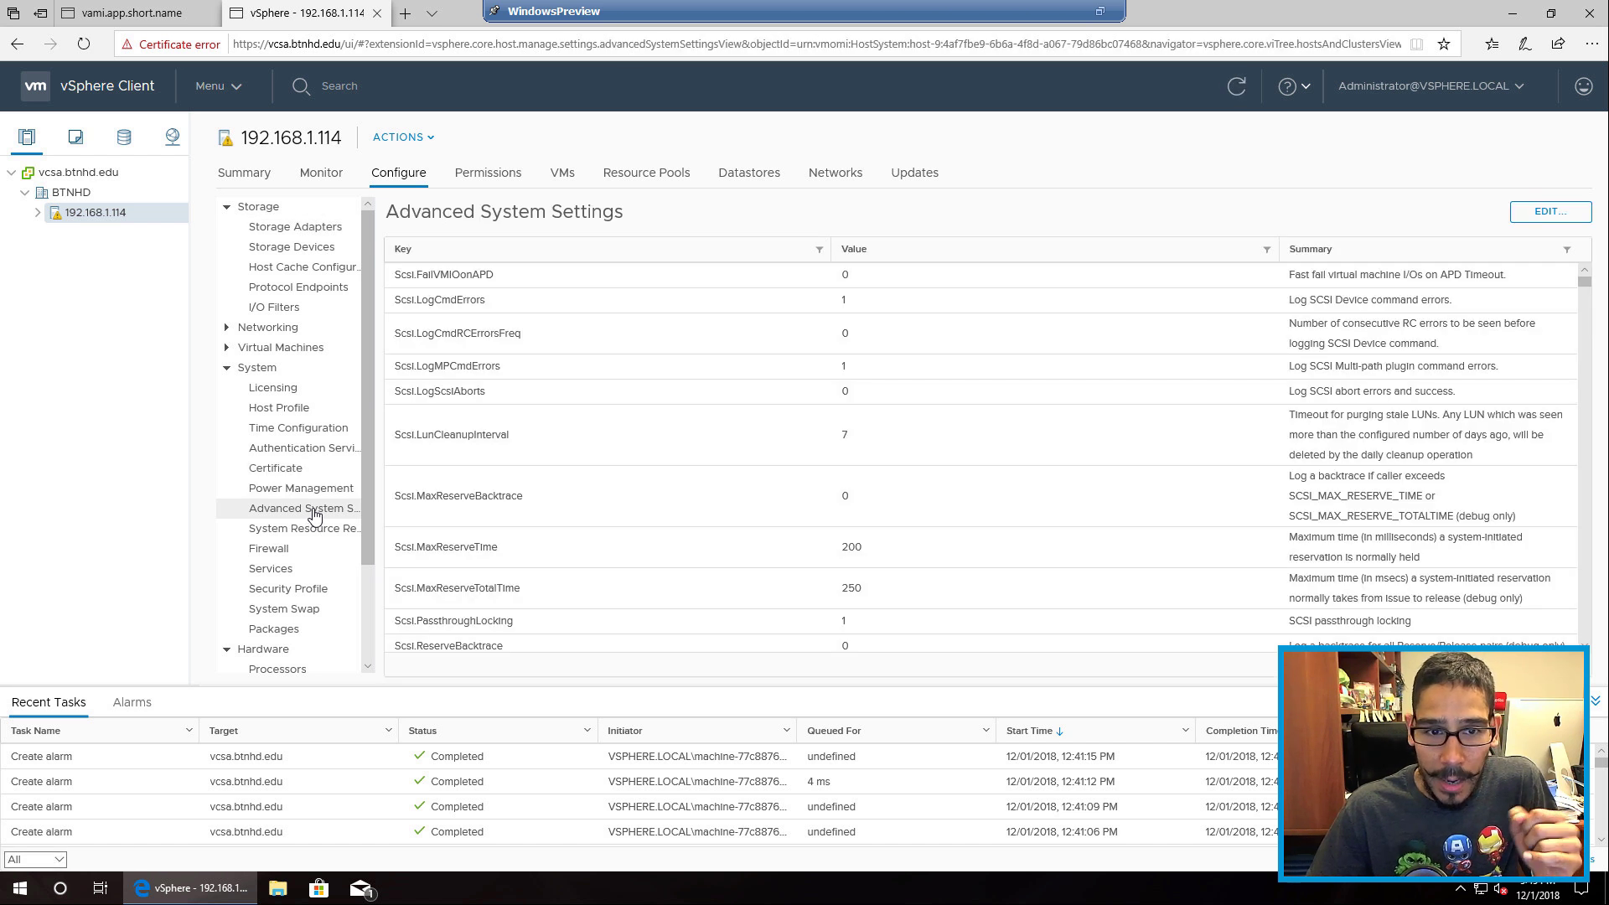
left_click(1546, 220)
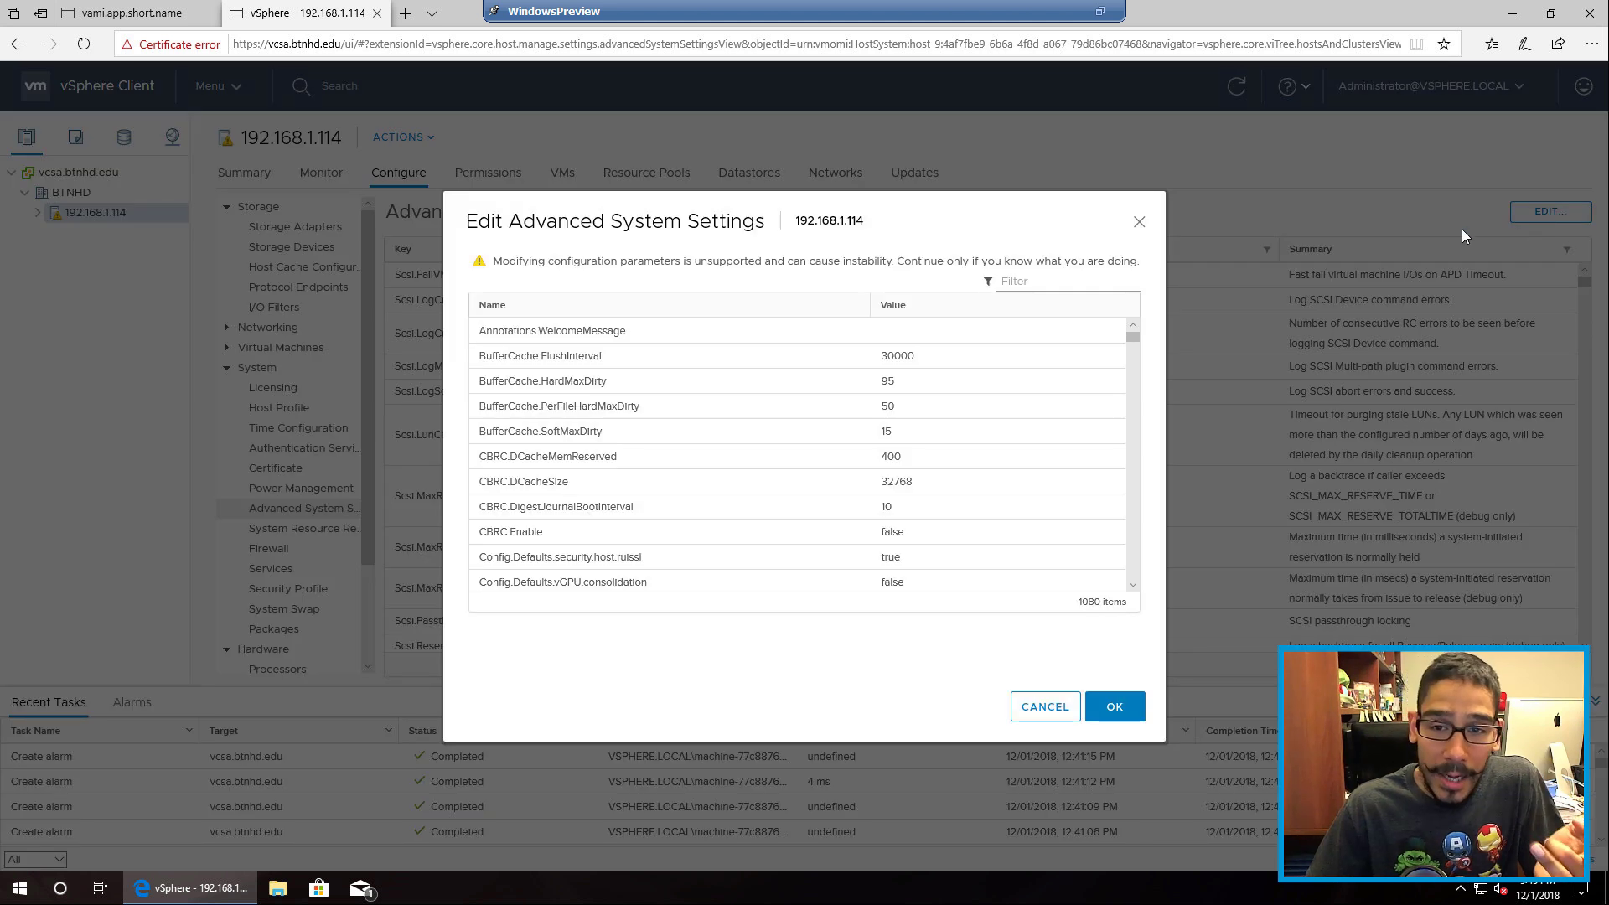
left_click(1046, 286)
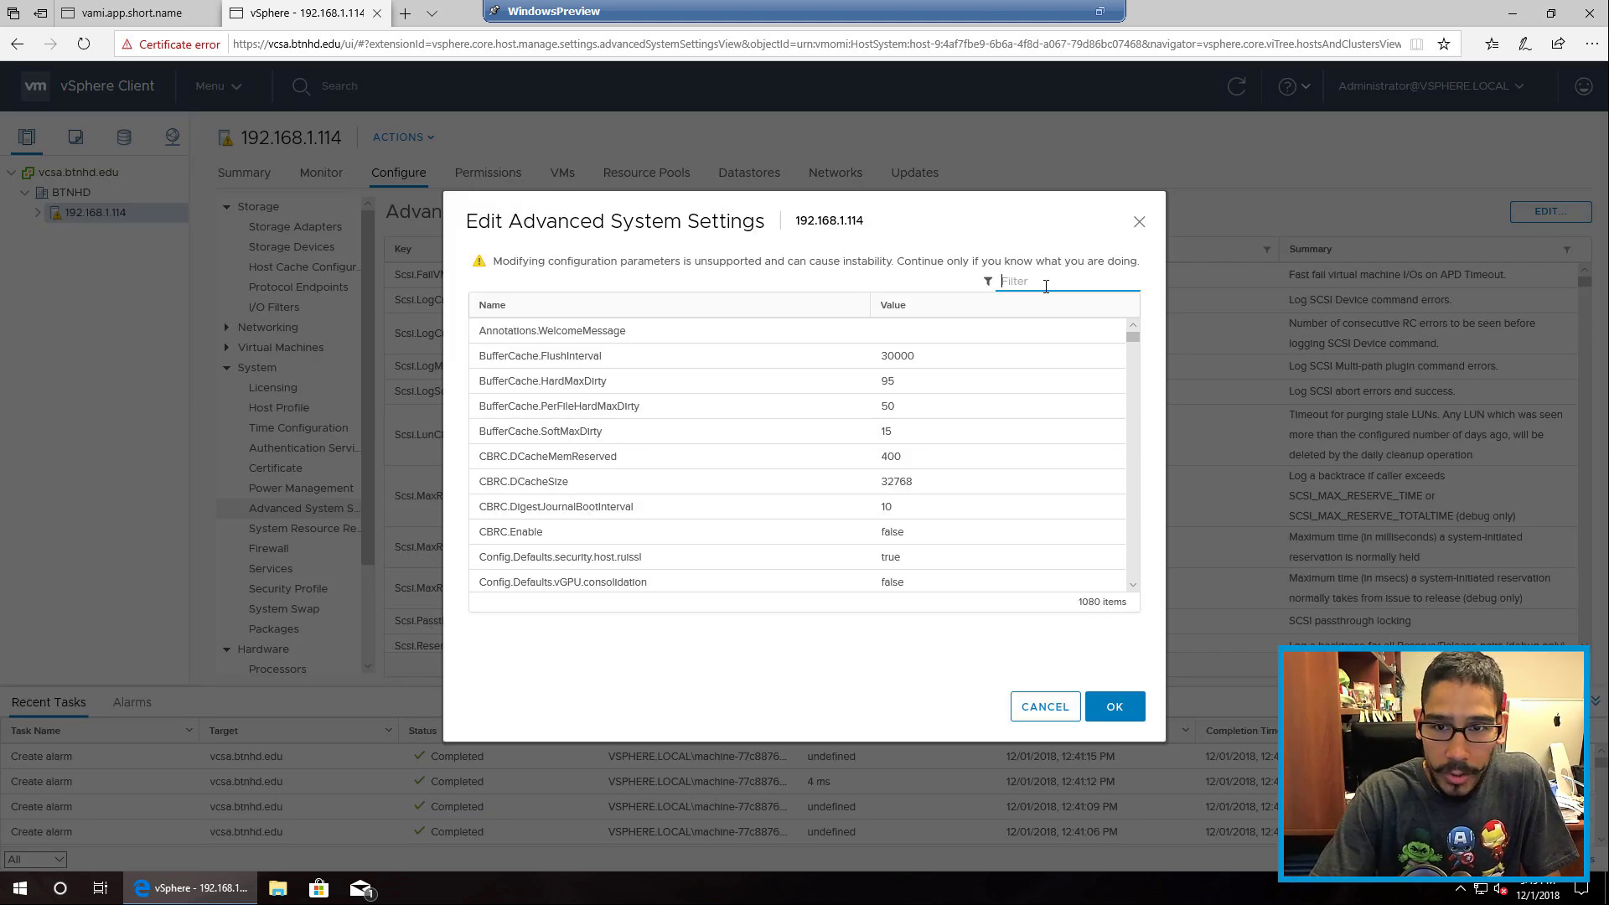
type("sysl")
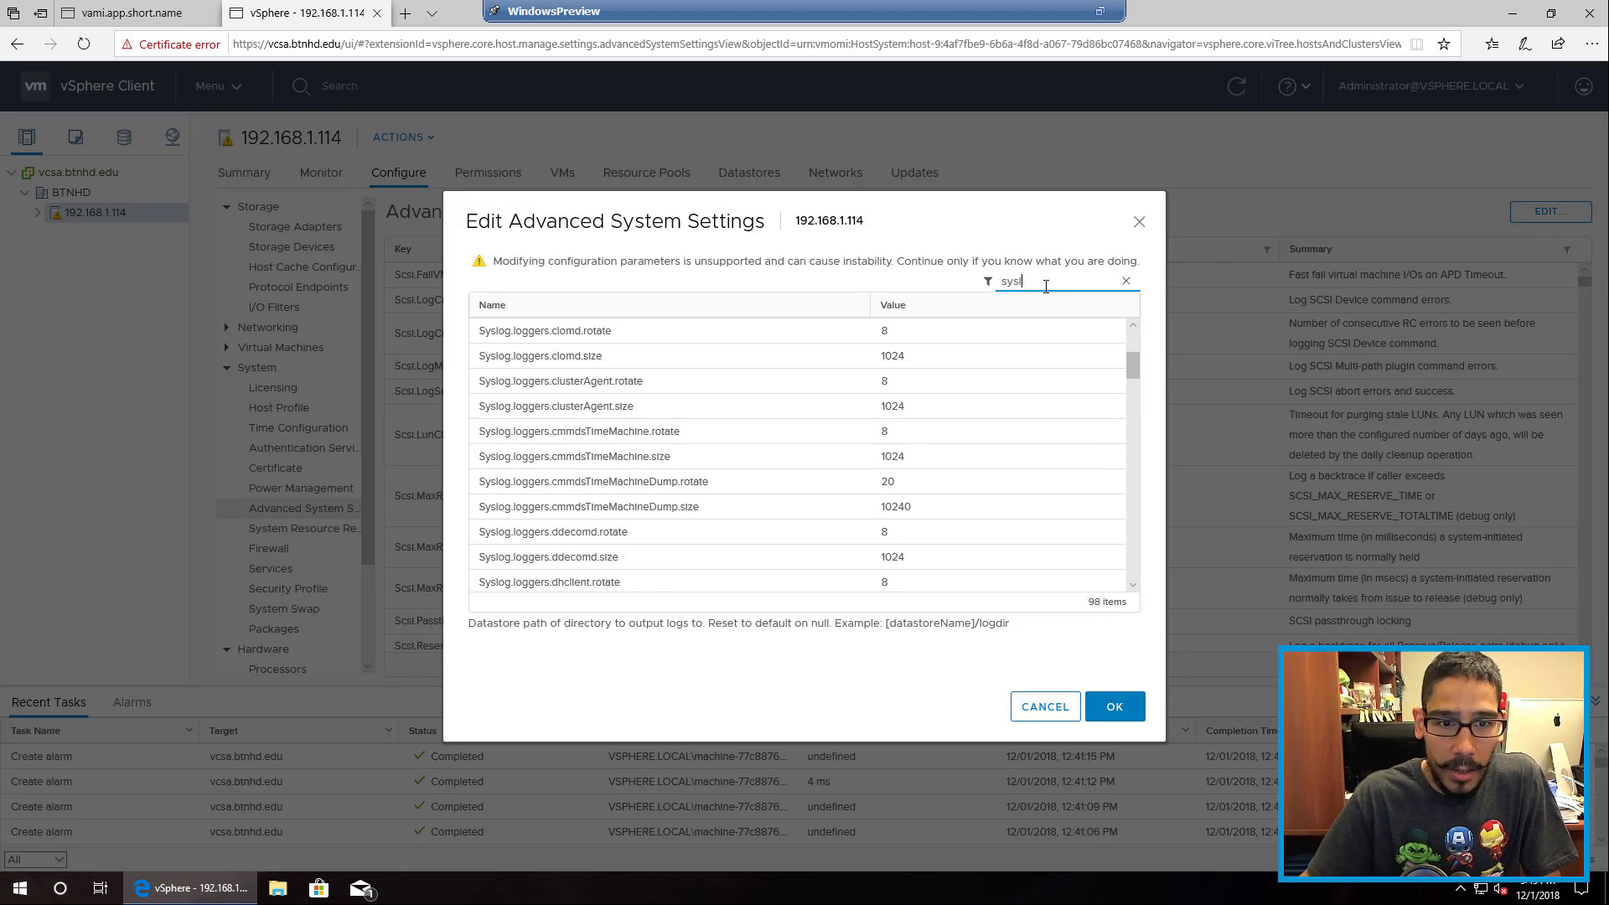
type("og")
scroll(922, 327, "up", 3)
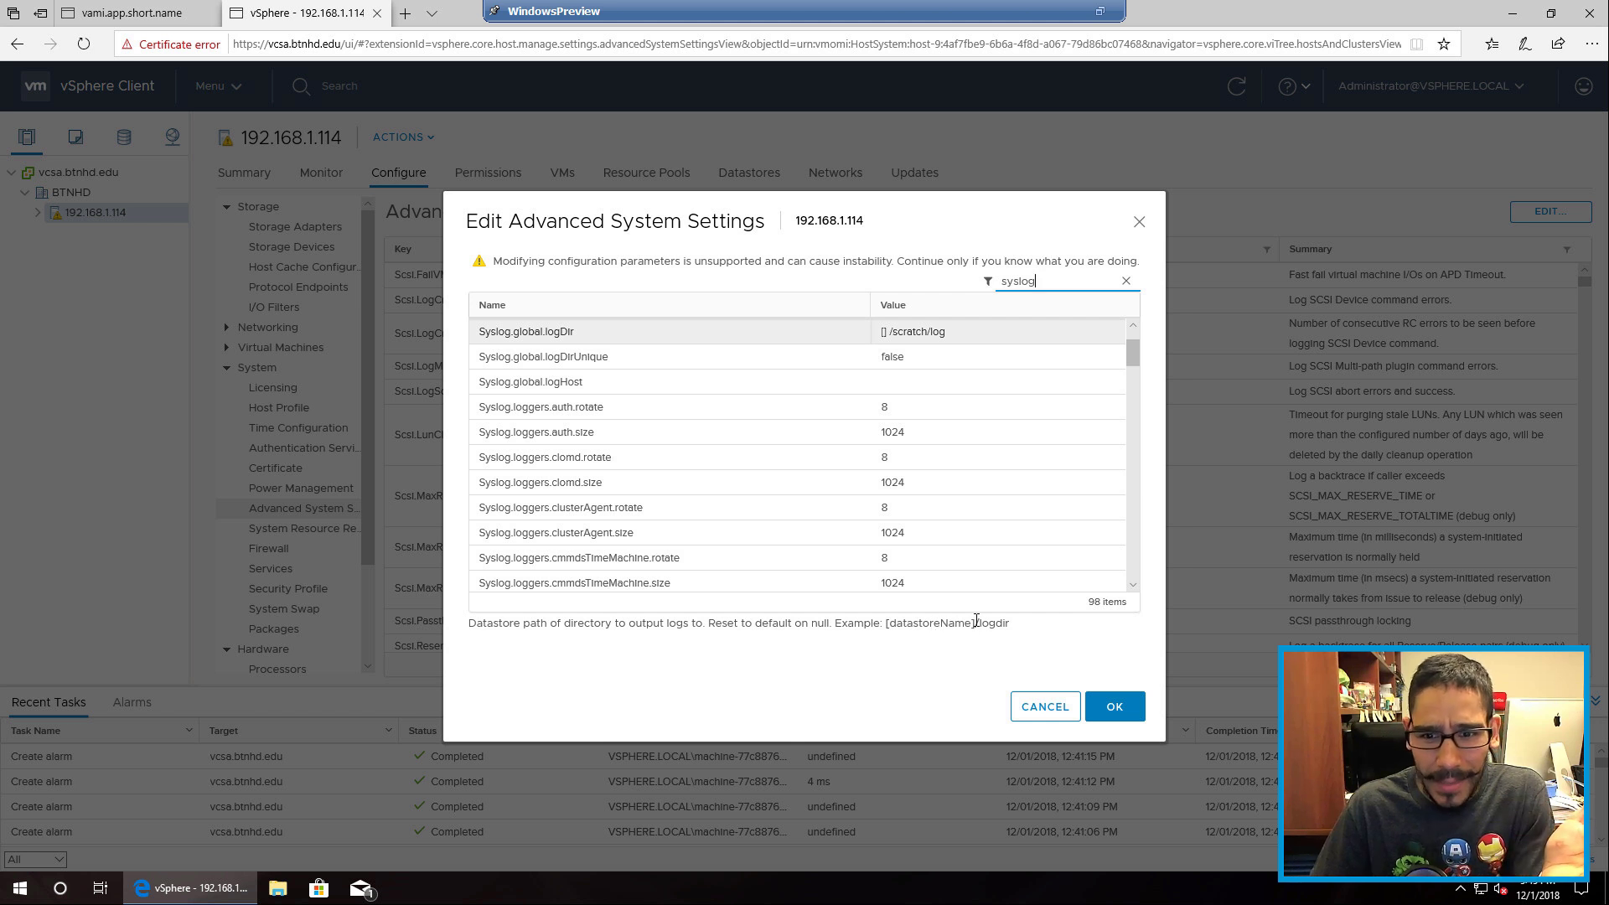
left_click(889, 335)
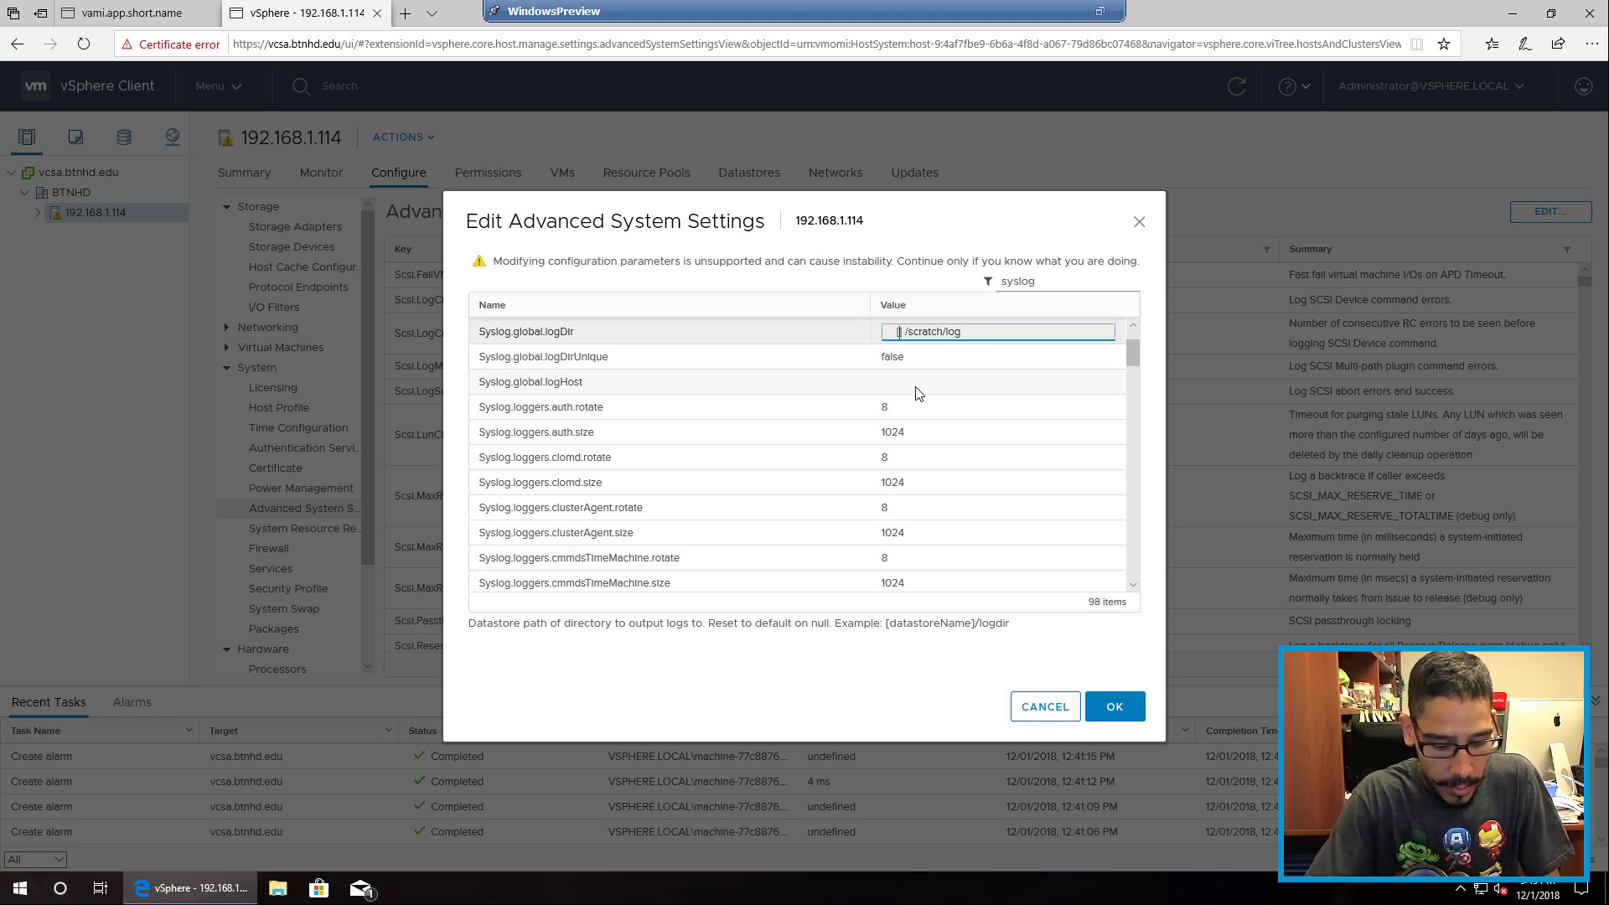
type("vmData")
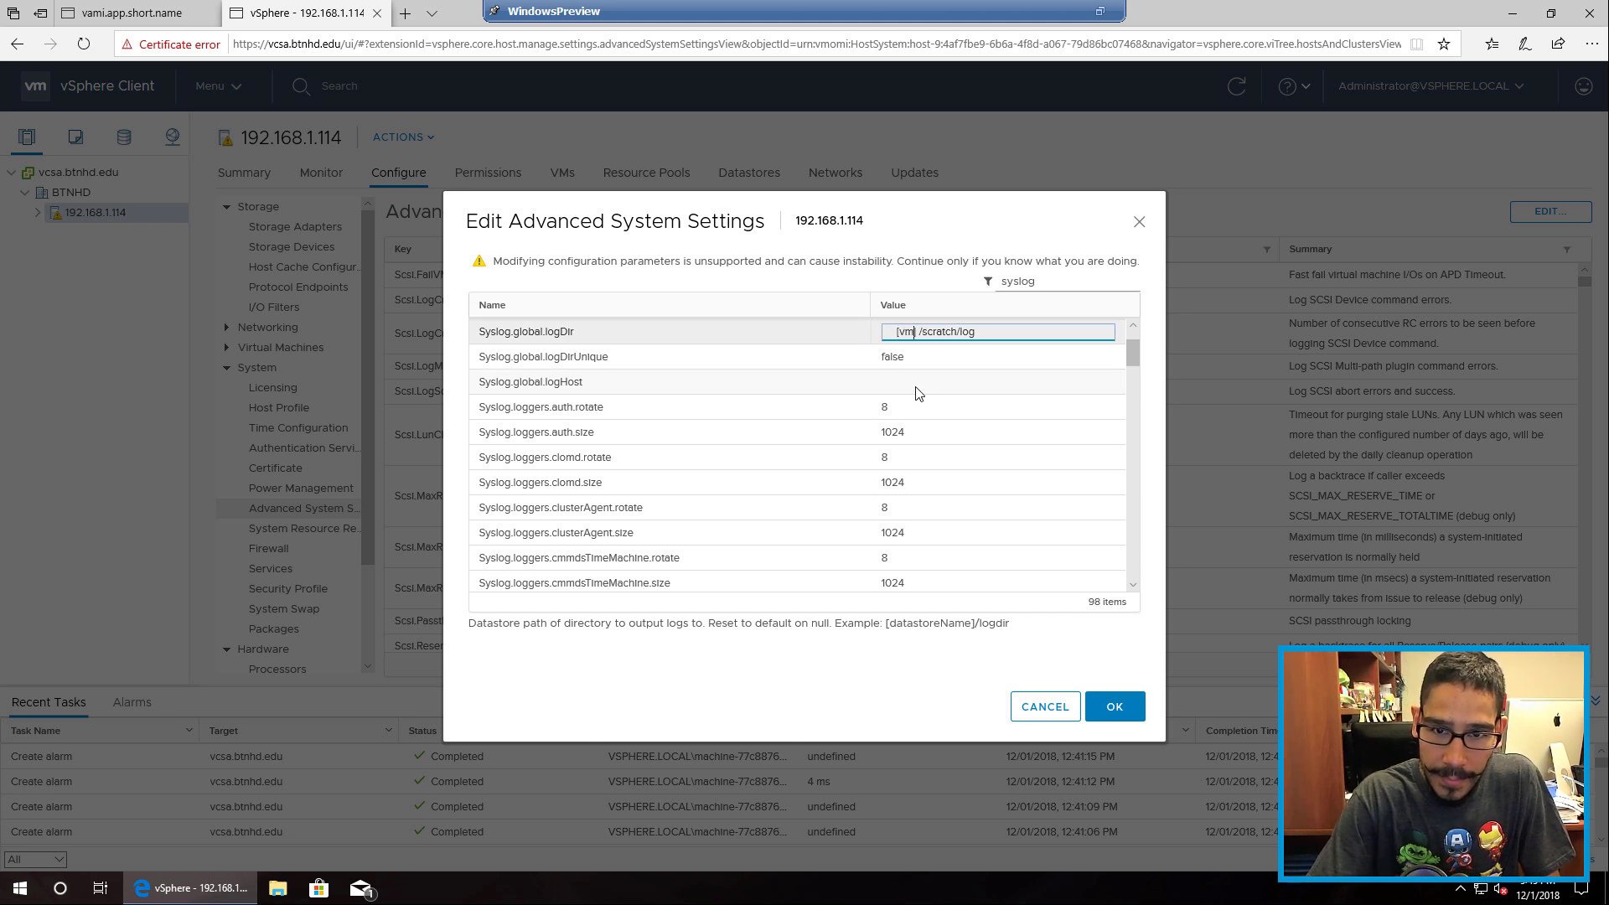
type("Store")
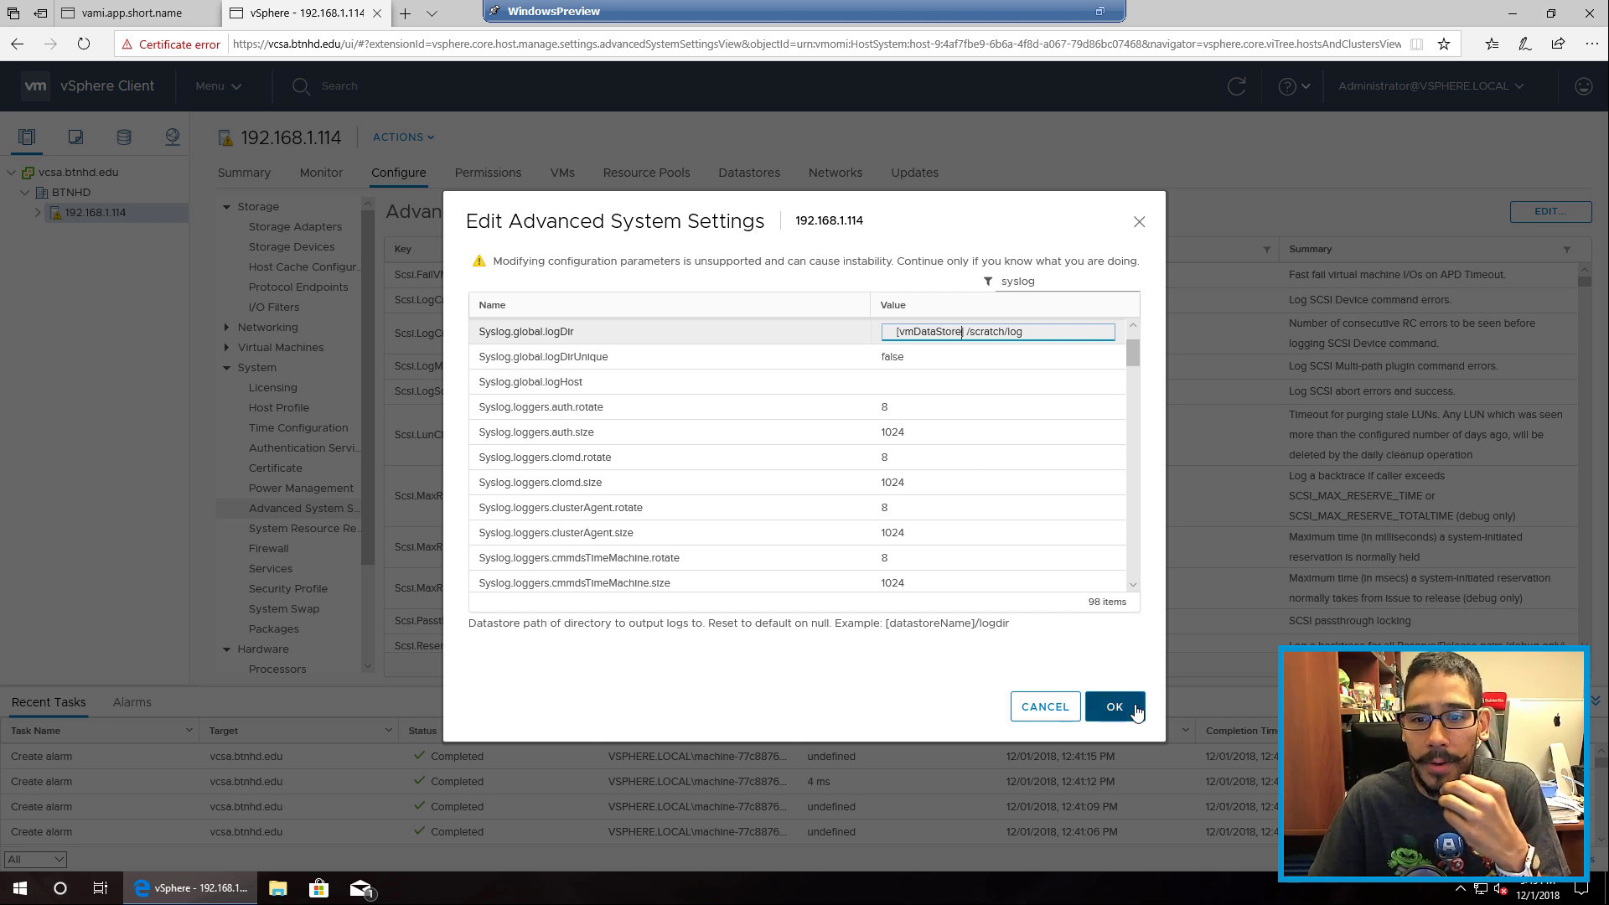
left_click(1107, 708)
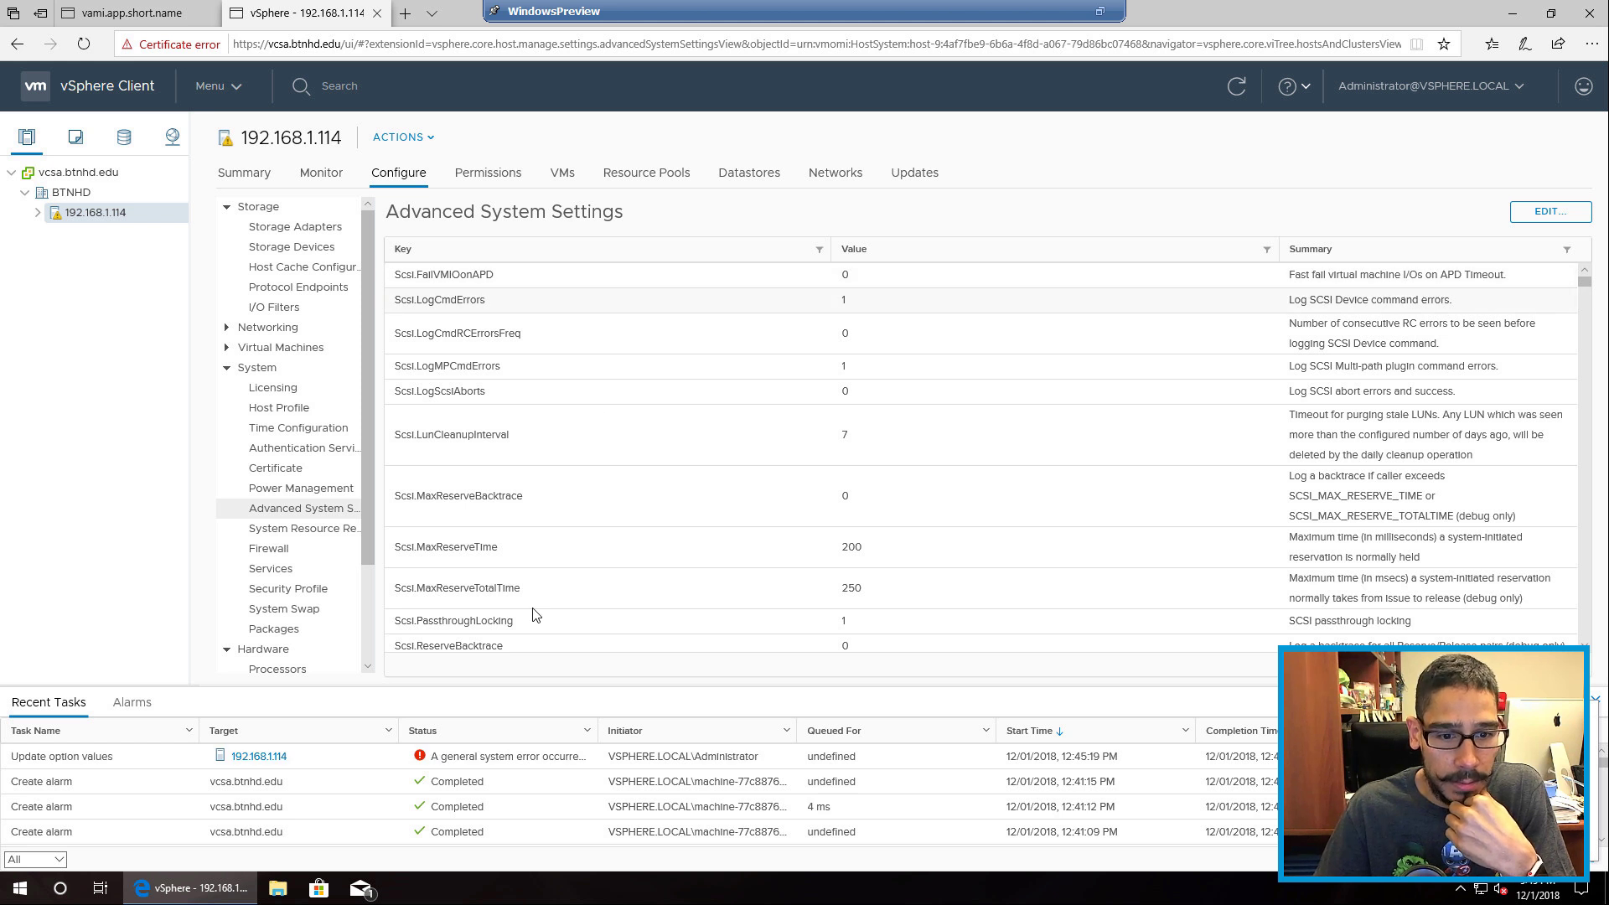
Step: Widen the Recent Tasks Status column to read 'A general system error occurred: Internal error'
left_click_drag(599, 730, 719, 726)
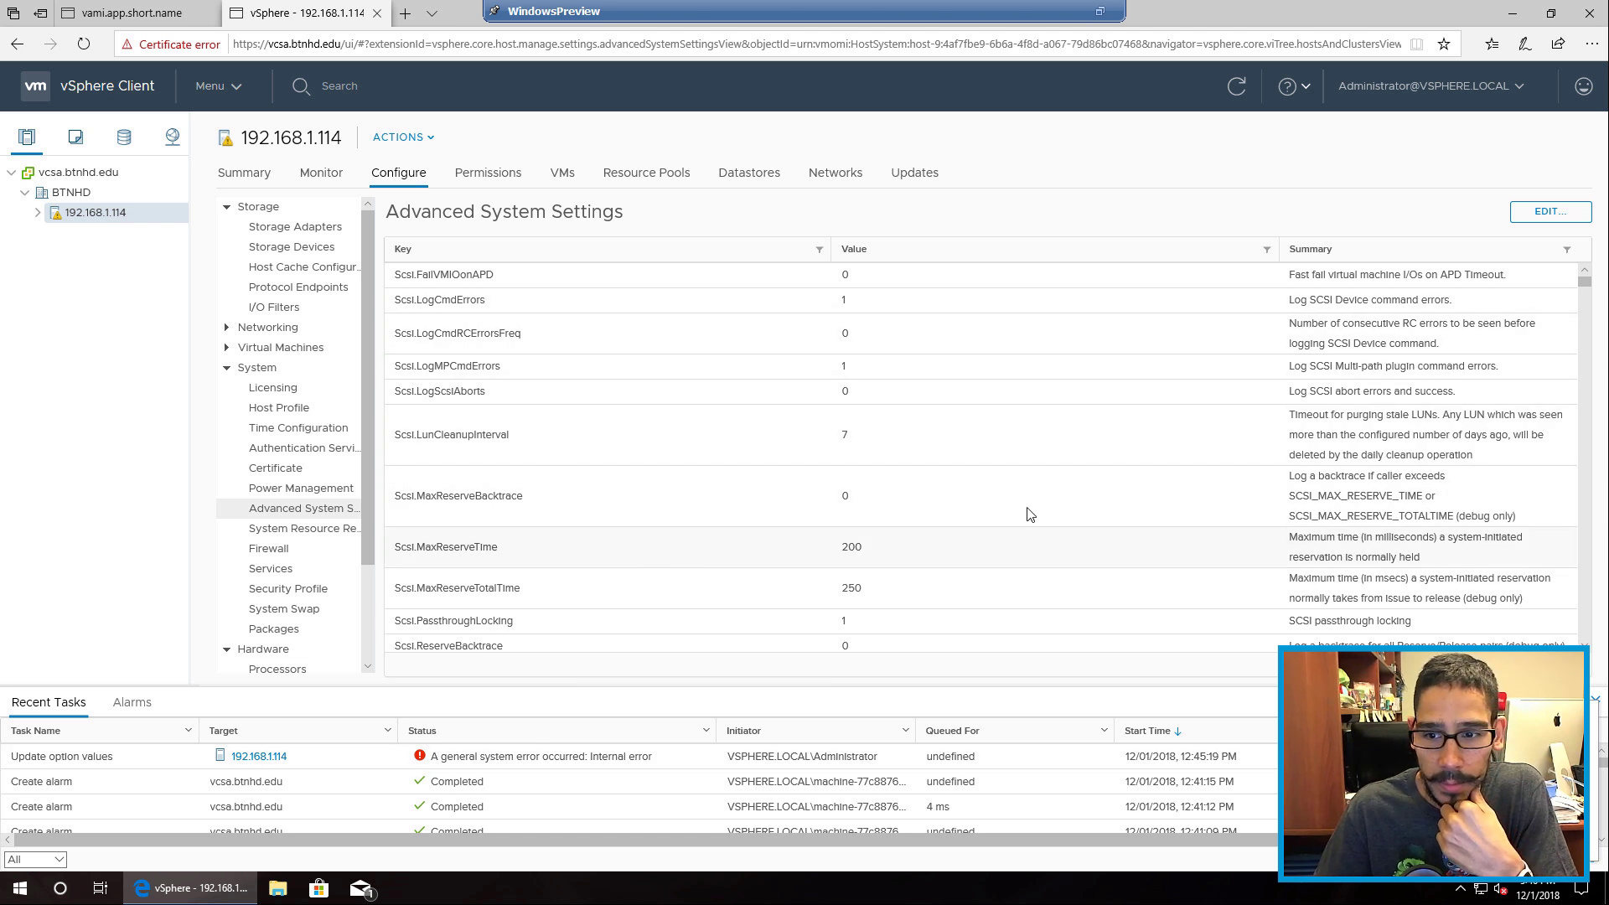
Step: Filter advanced settings by 'sys', set Syslog.global.logDir to [vmDataStore] /scratch/log again, and submit
left_click(1547, 211)
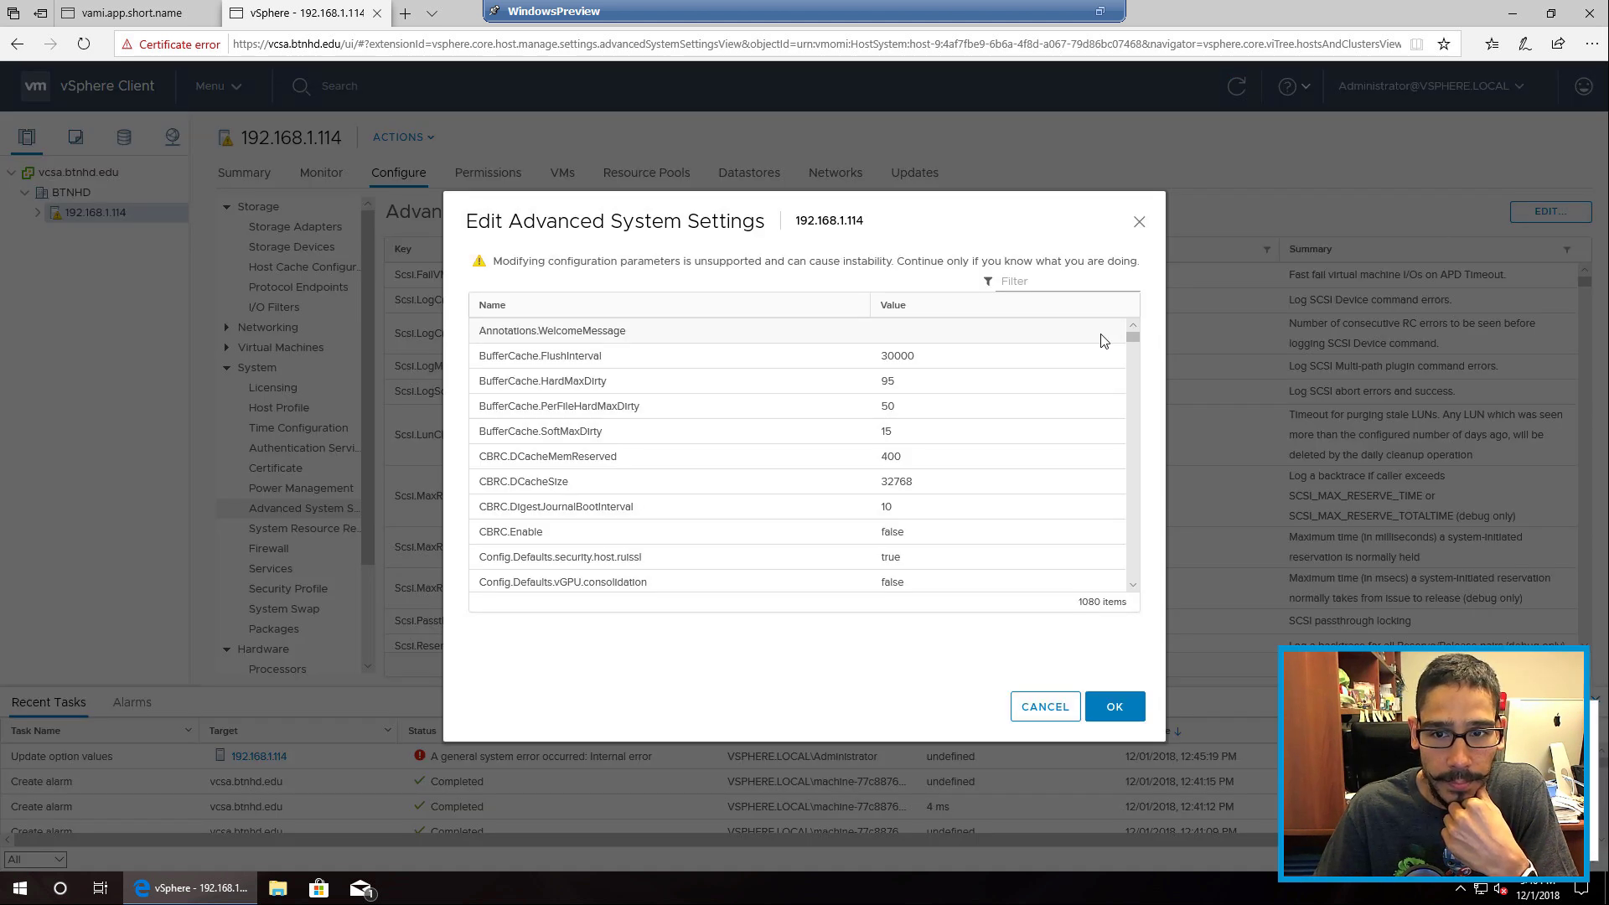
left_click(1057, 280)
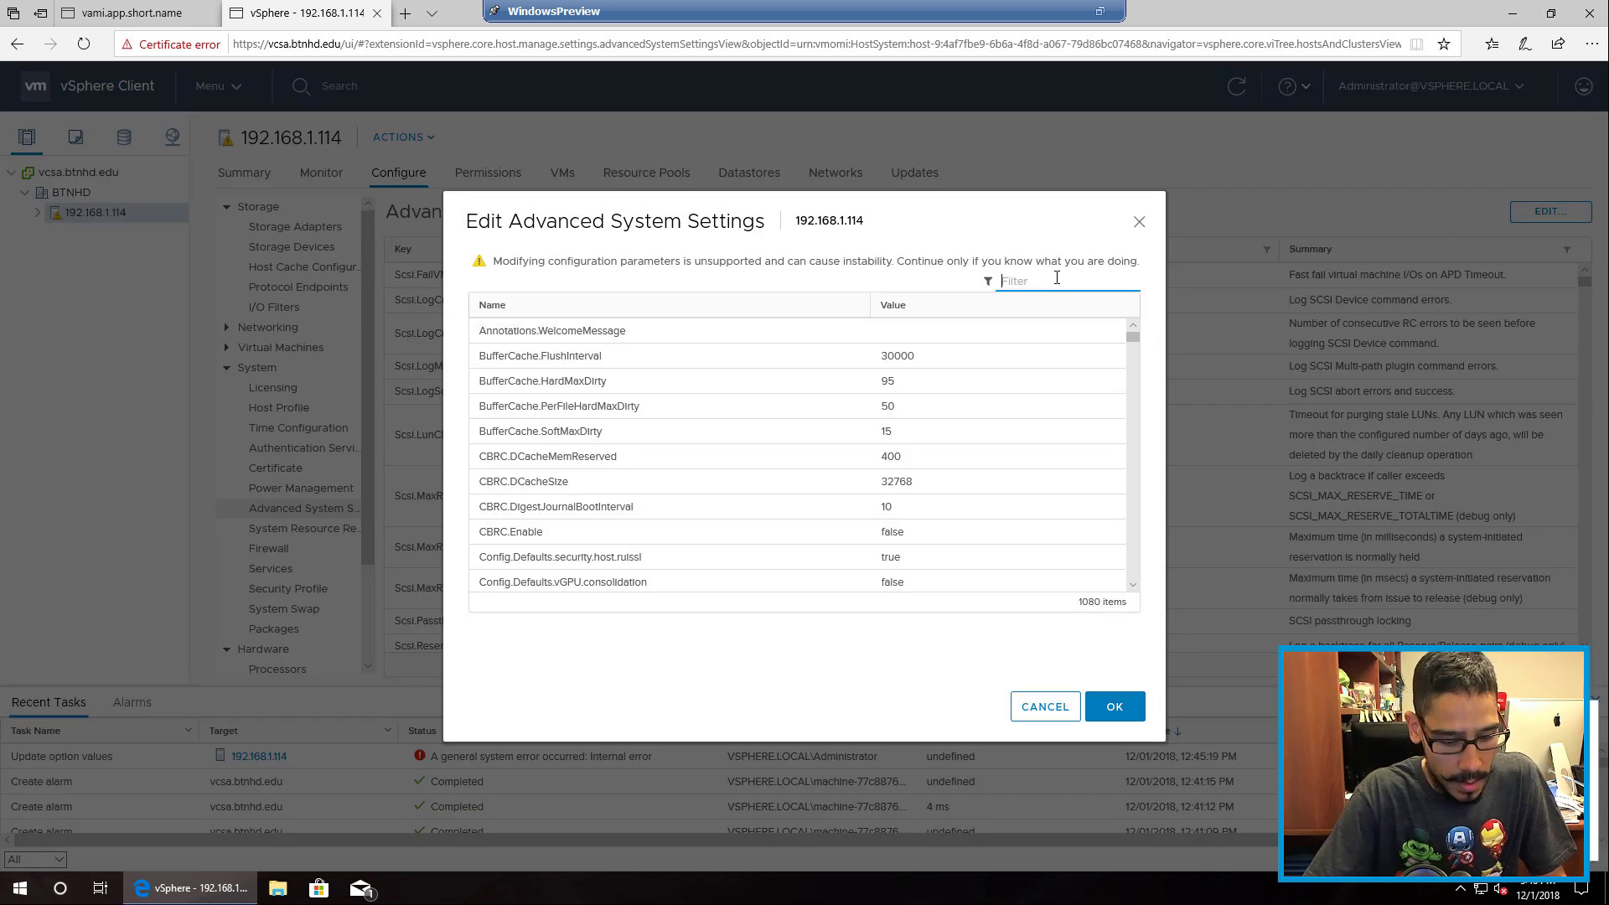
type("sys")
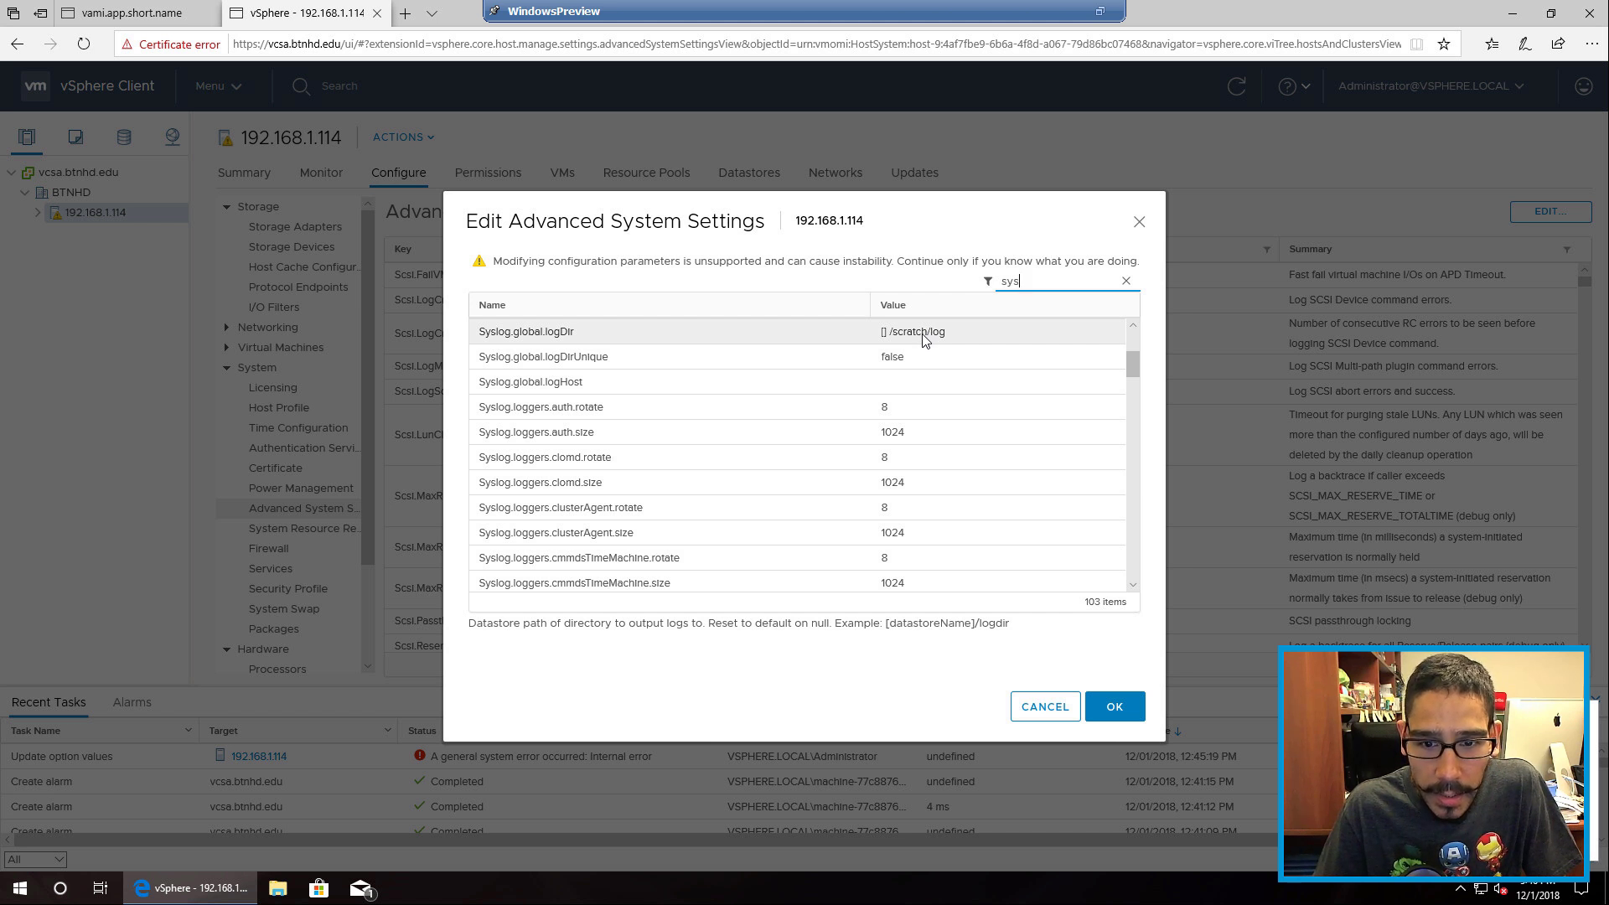
left_click(924, 333)
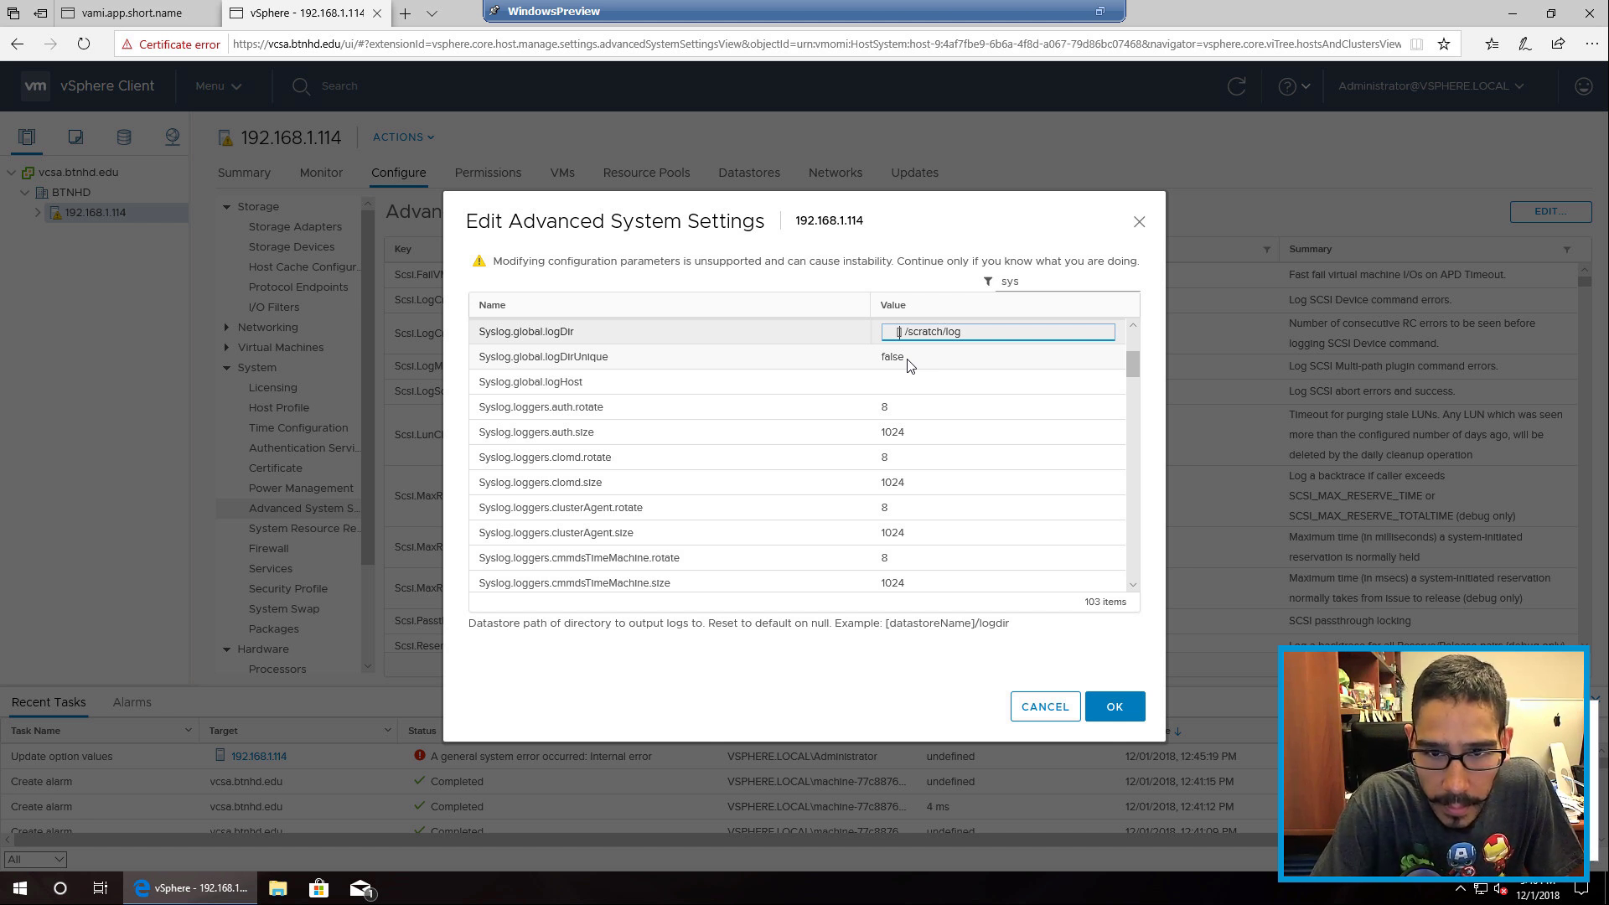
type("vm")
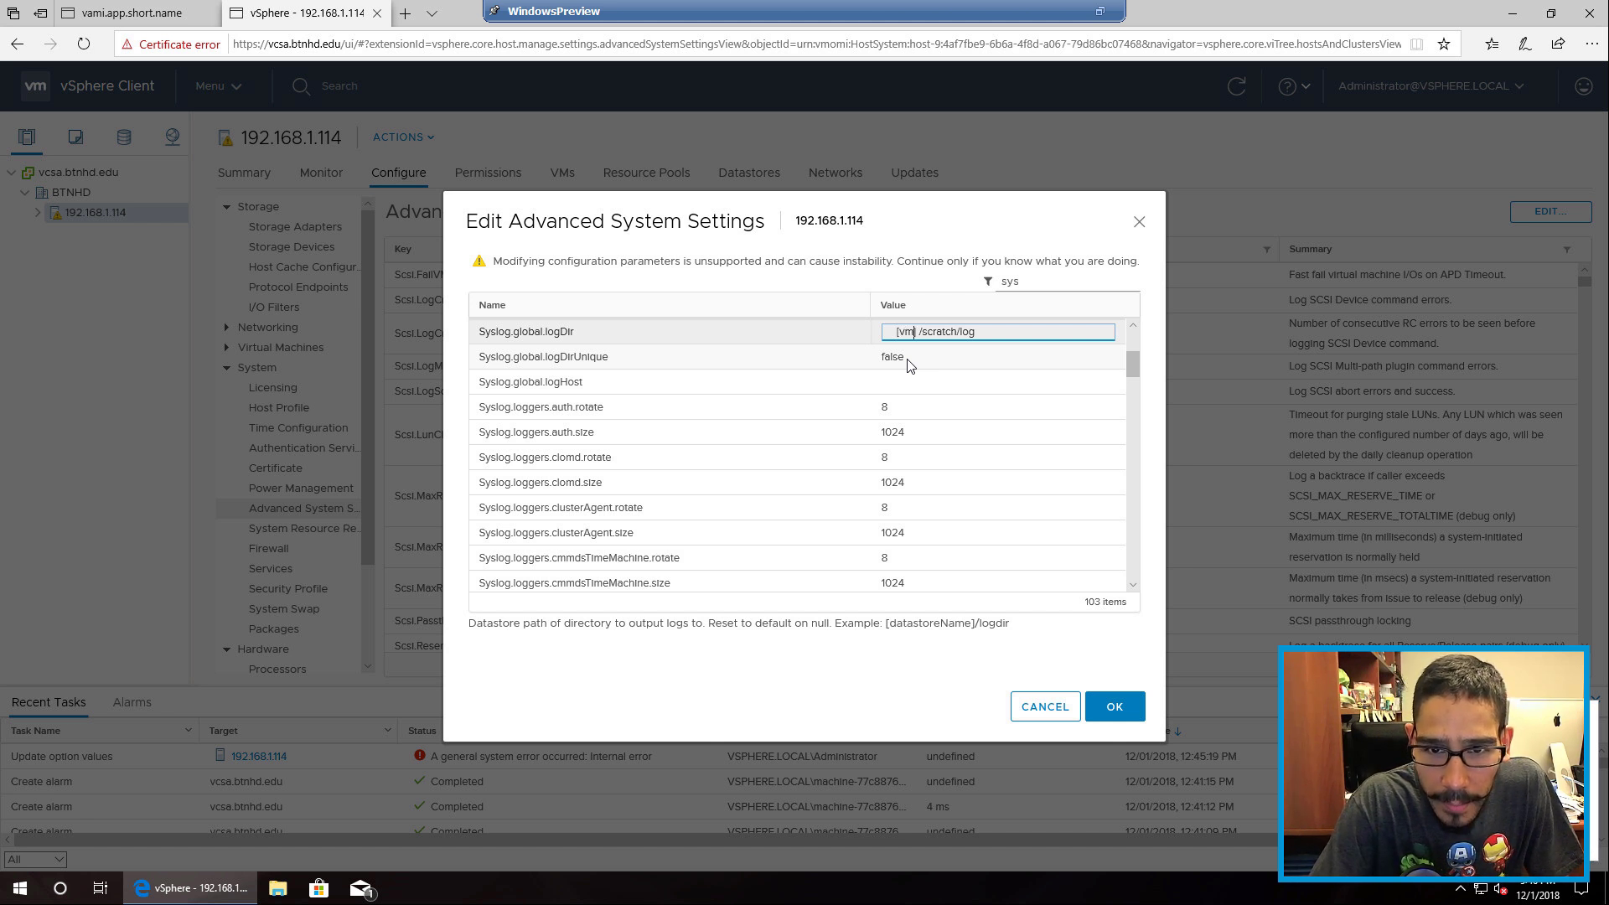
type("DataS")
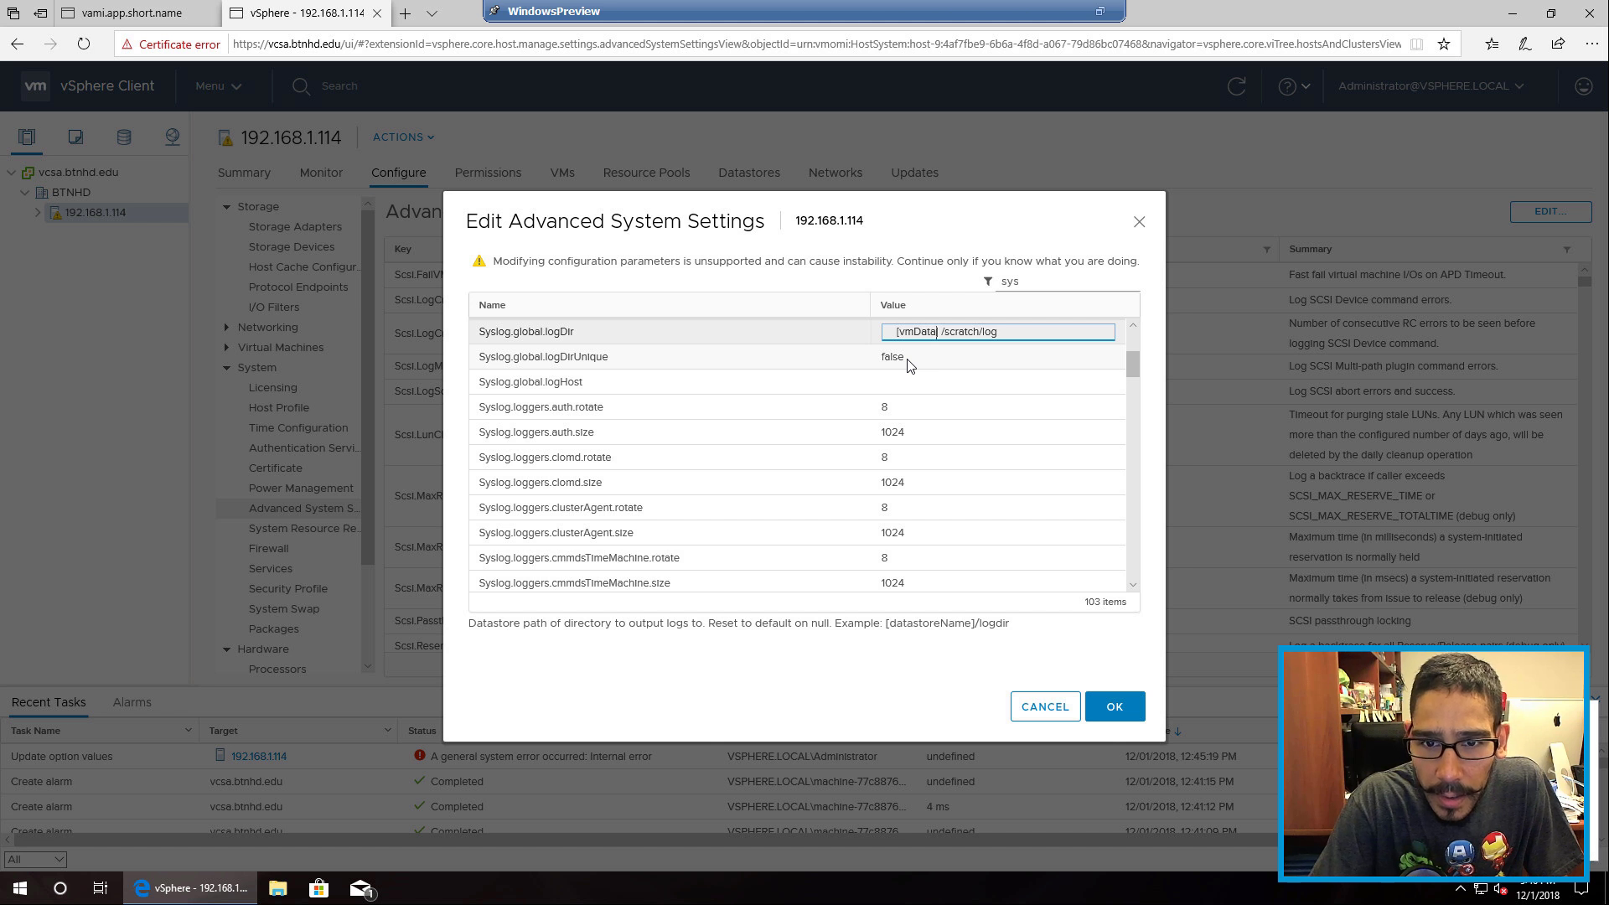
type("tore")
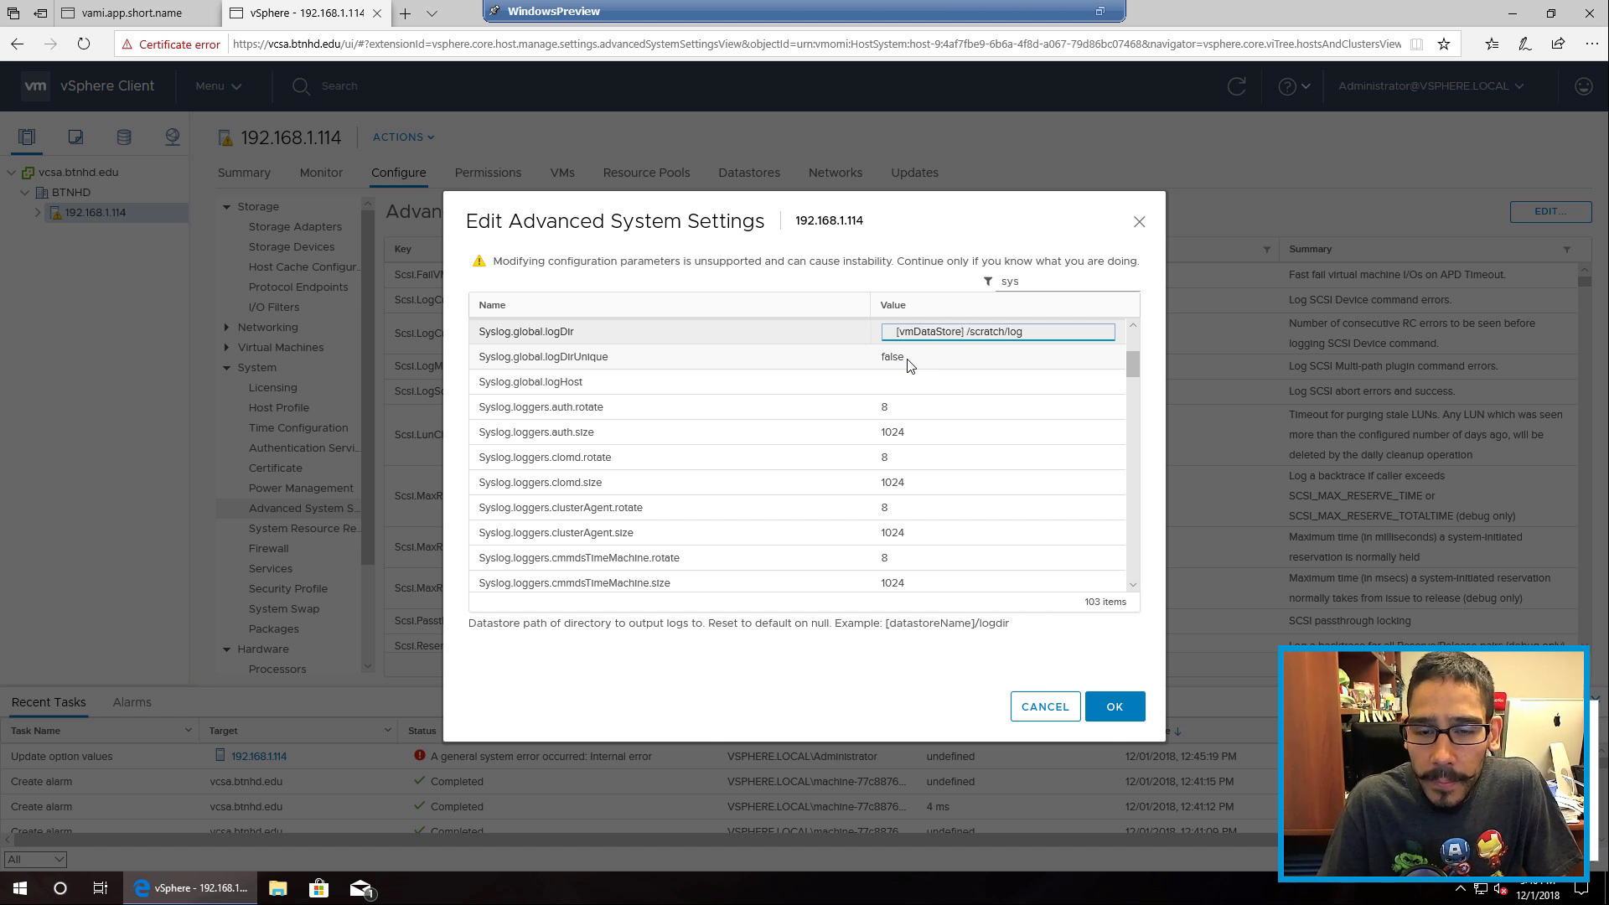
left_click(918, 367)
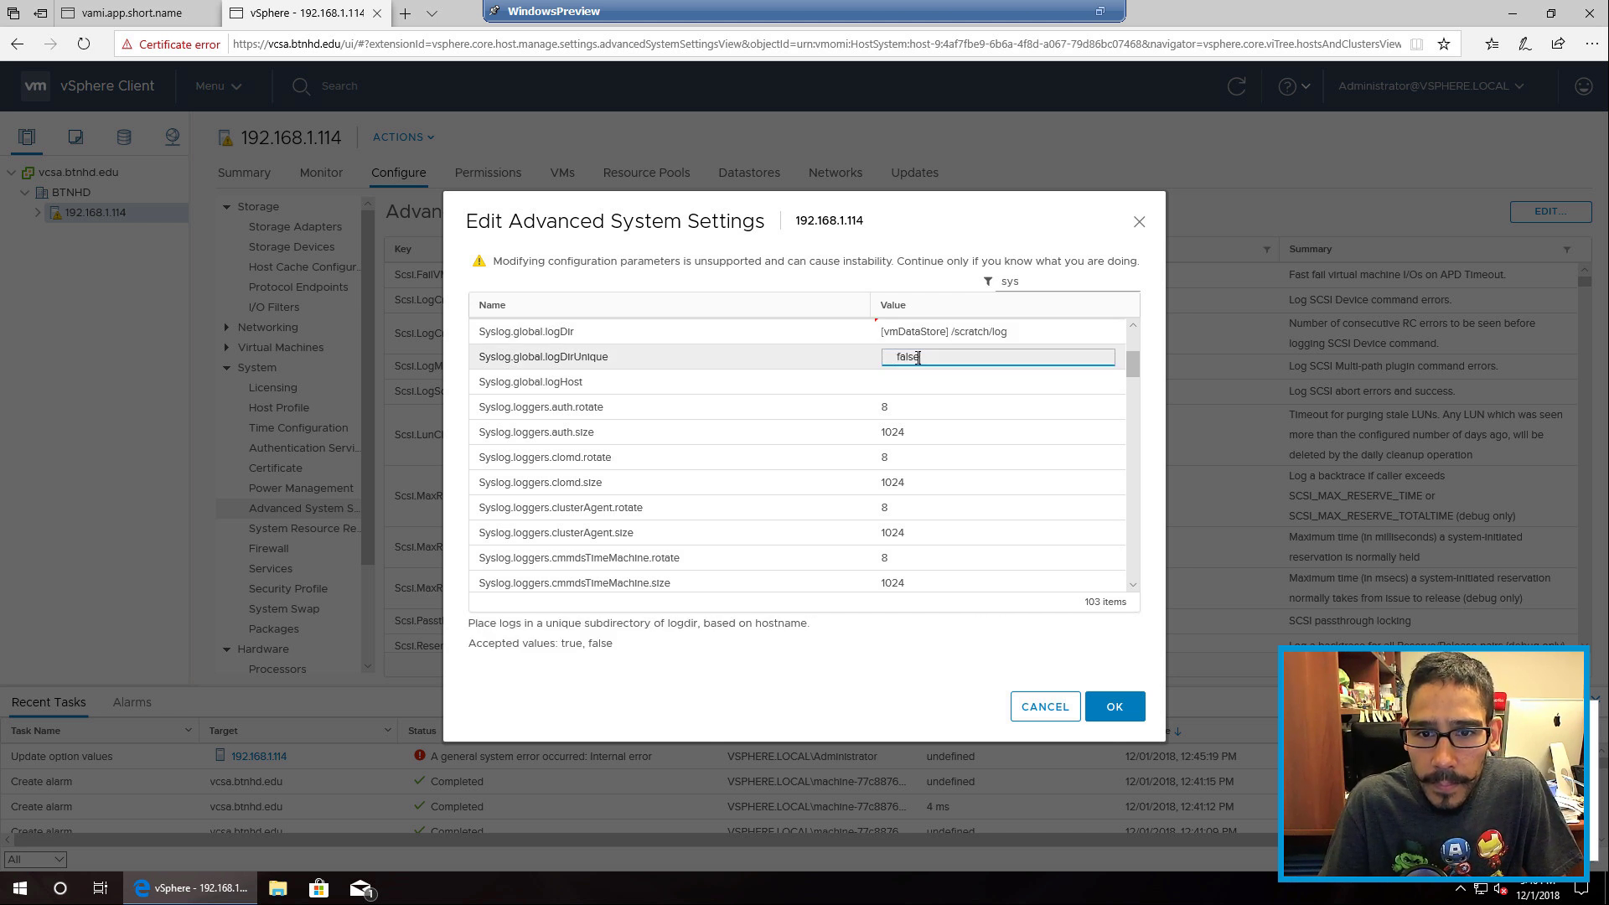
left_click(1041, 331)
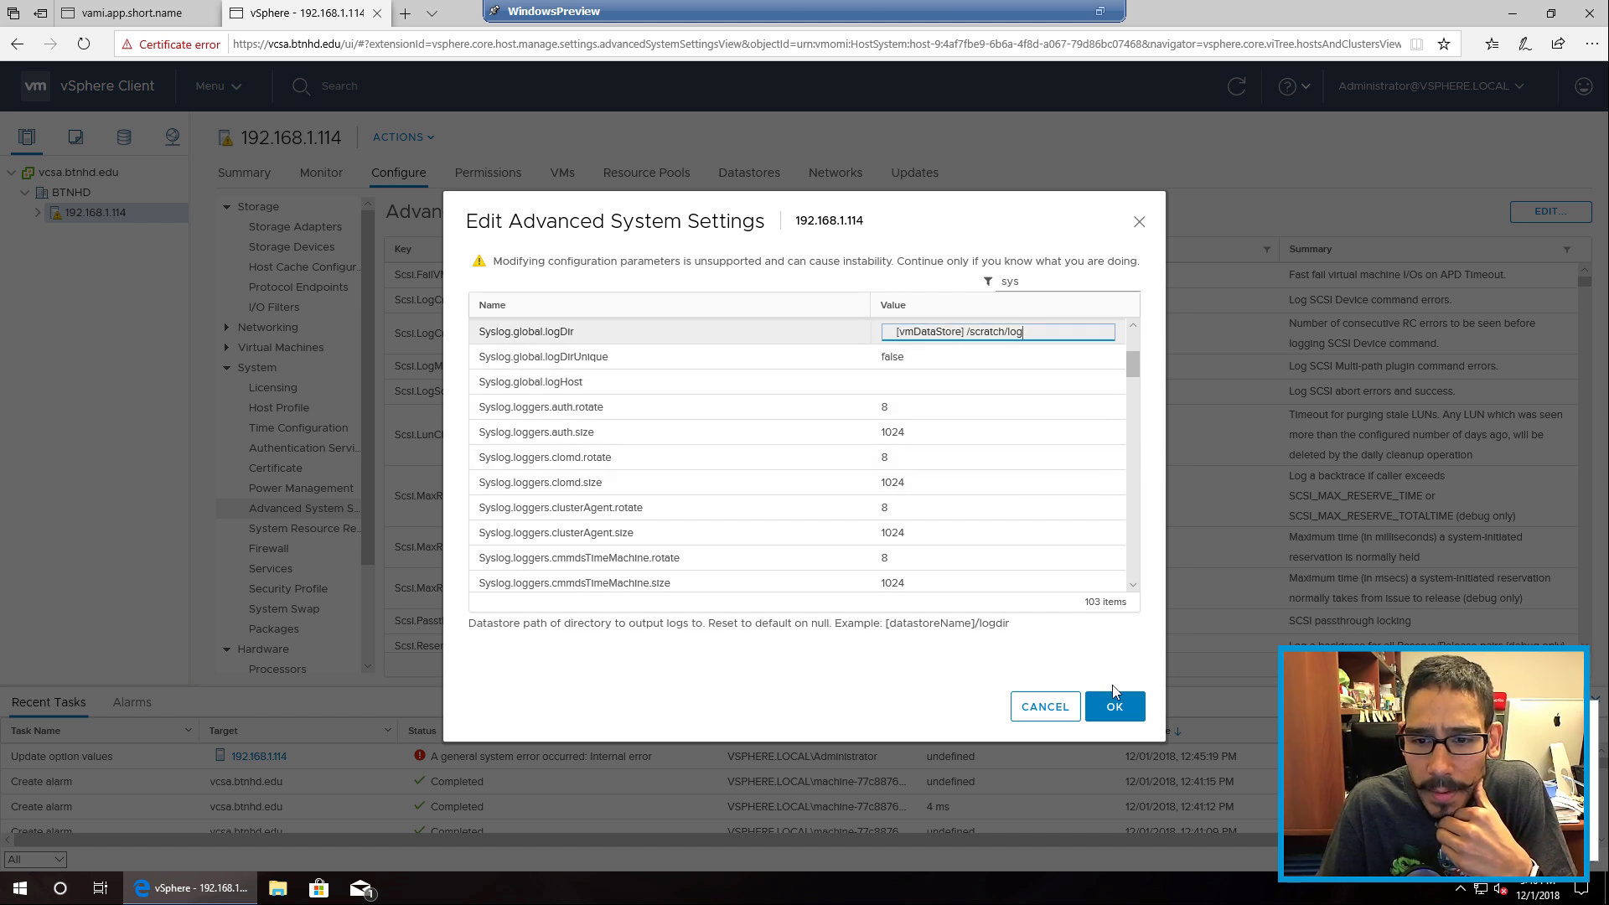
left_click(1122, 710)
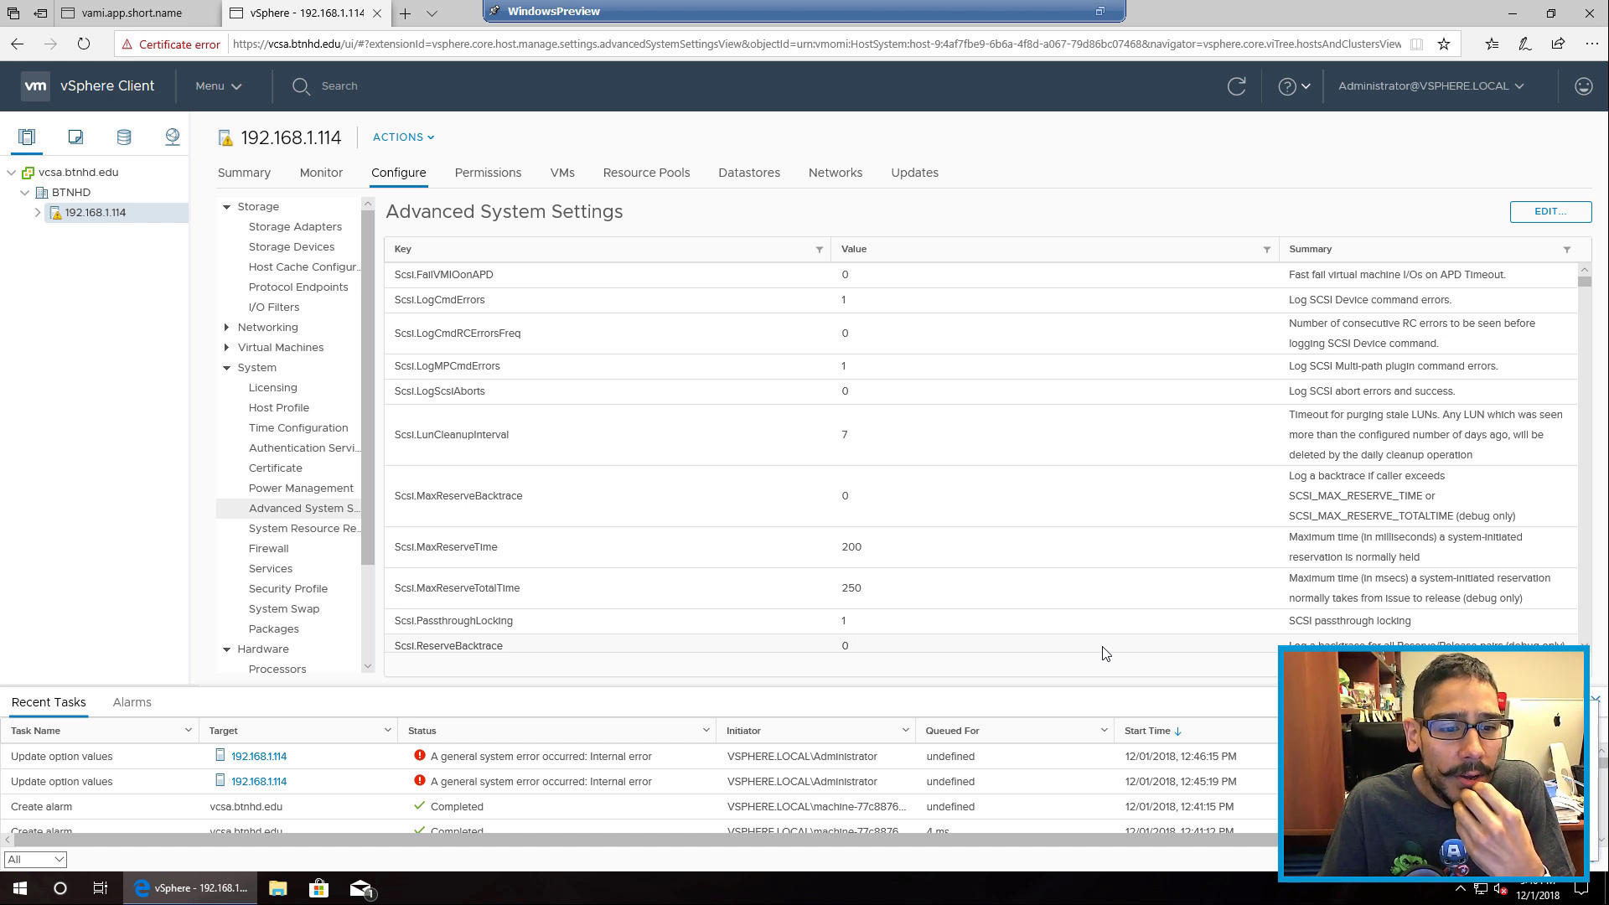
Step: Load 192.168.1.114 in a new Edge tab and proceed past the DLG_FLAGS_INVALID_CA certificate warning
left_click(406, 15)
type("192.1")
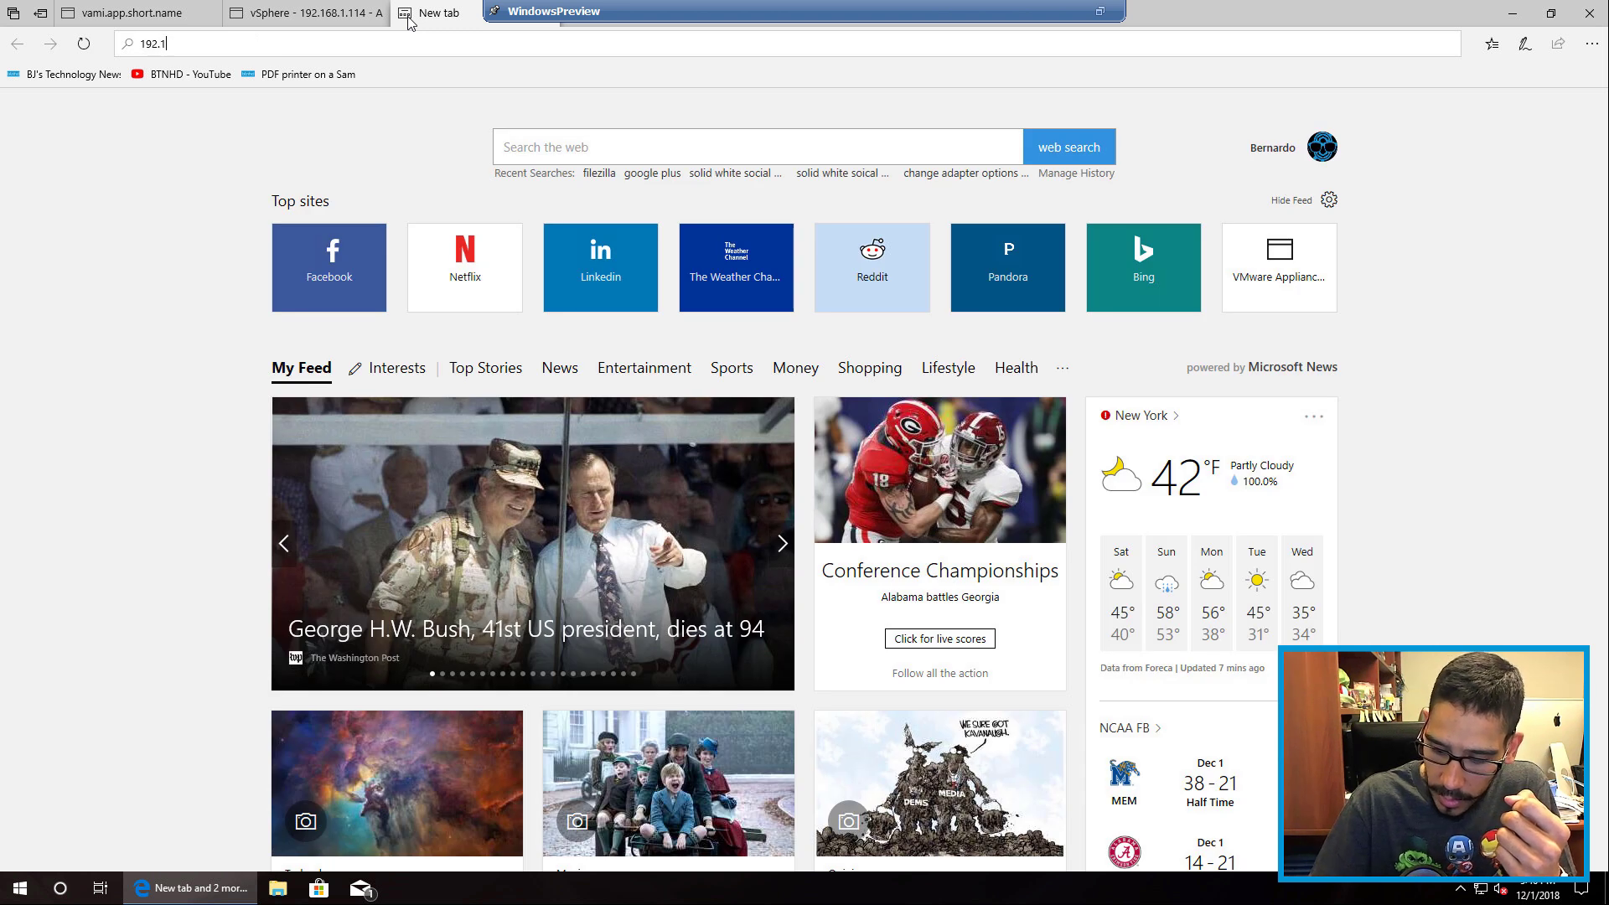
type("68.1.114")
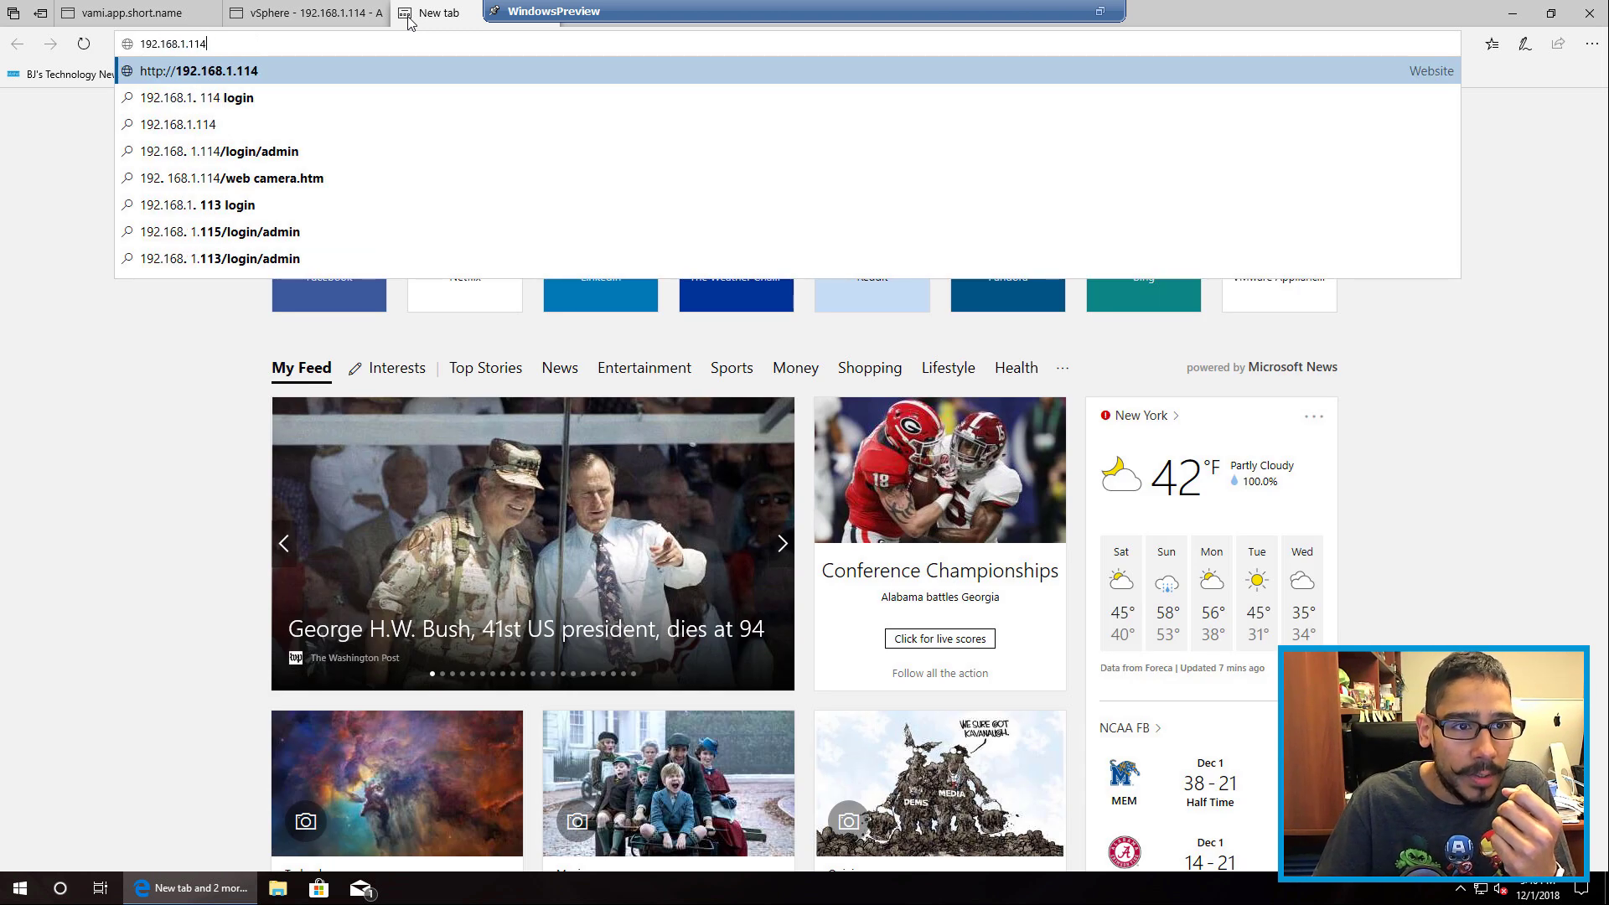
key("Return")
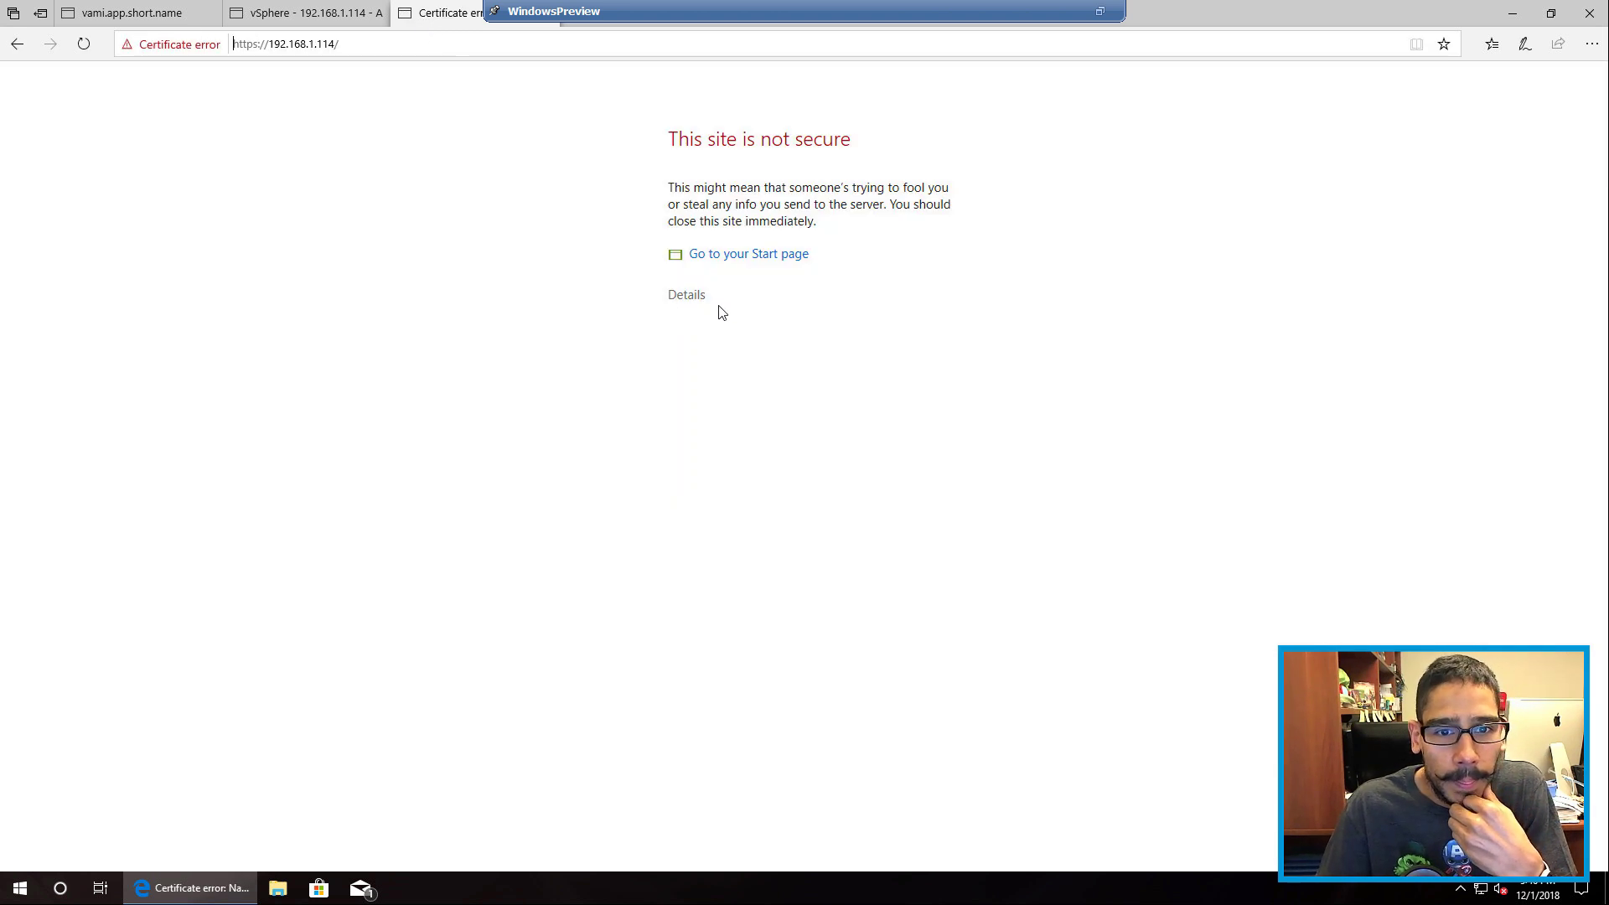
left_click(694, 297)
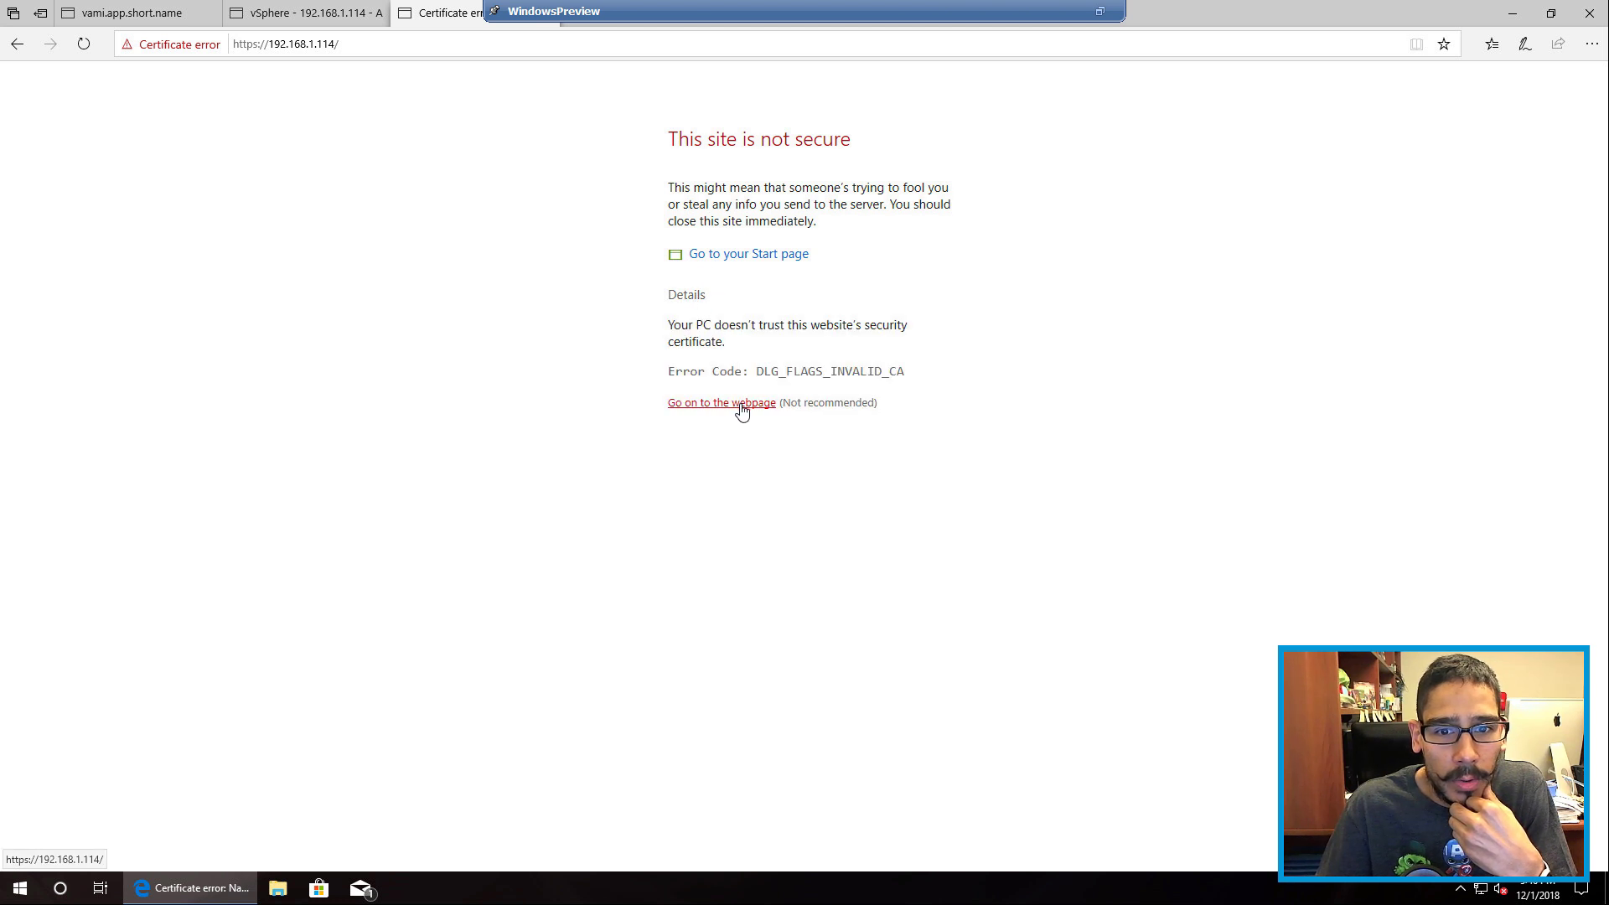
left_click(742, 405)
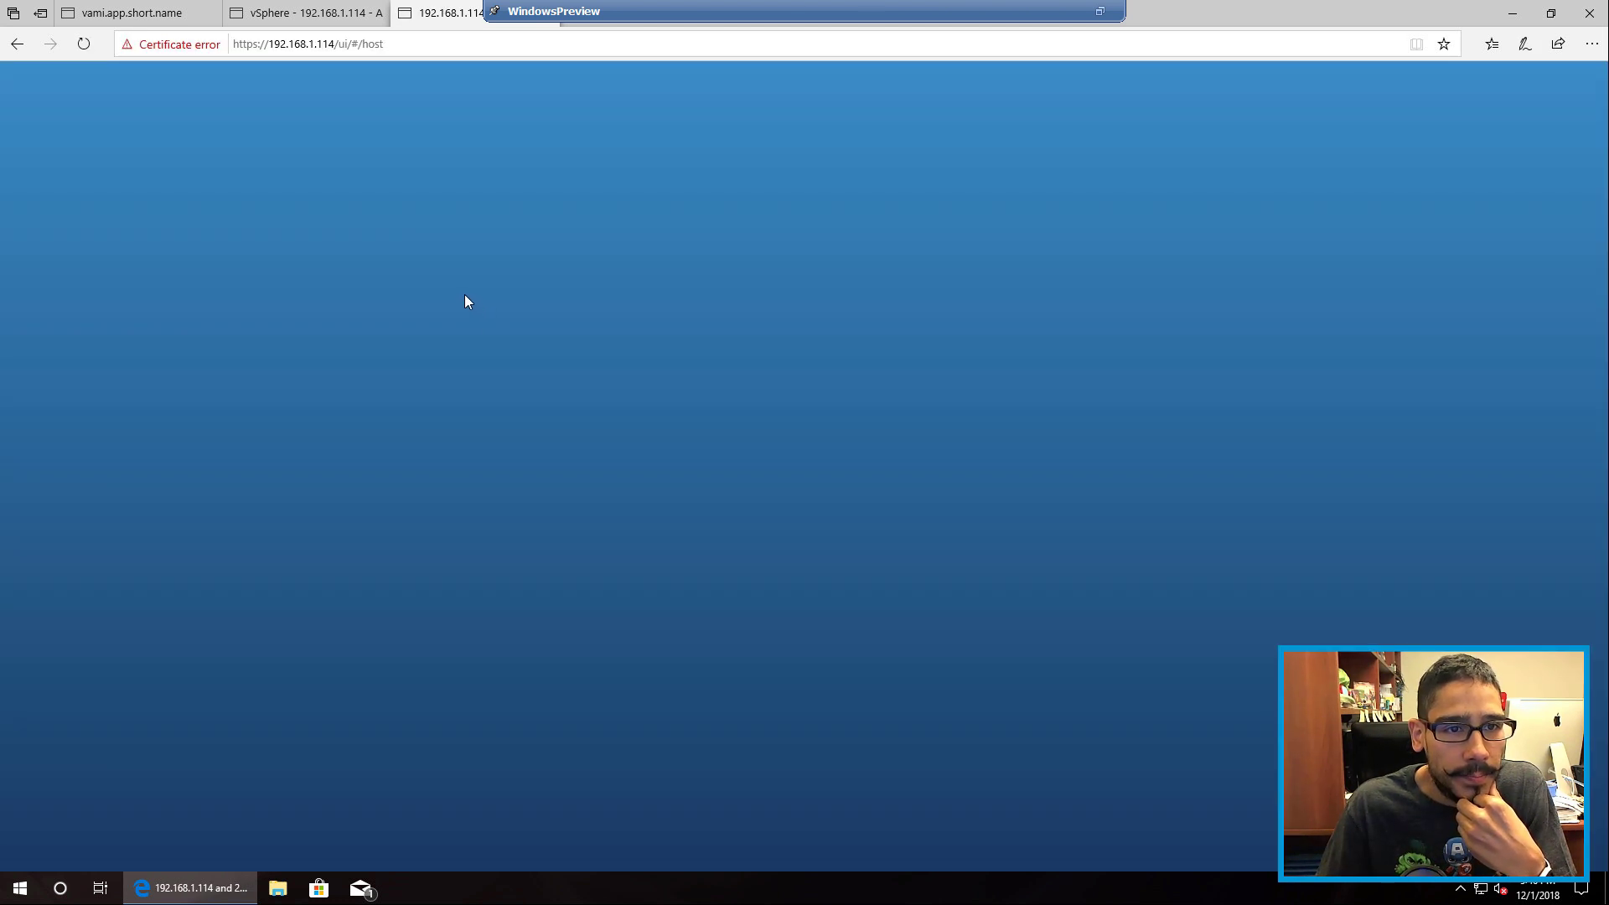
Step: Log in to the ESXi Host Client as root with the account password, declining Edge's save-password offer
left_click(205, 343)
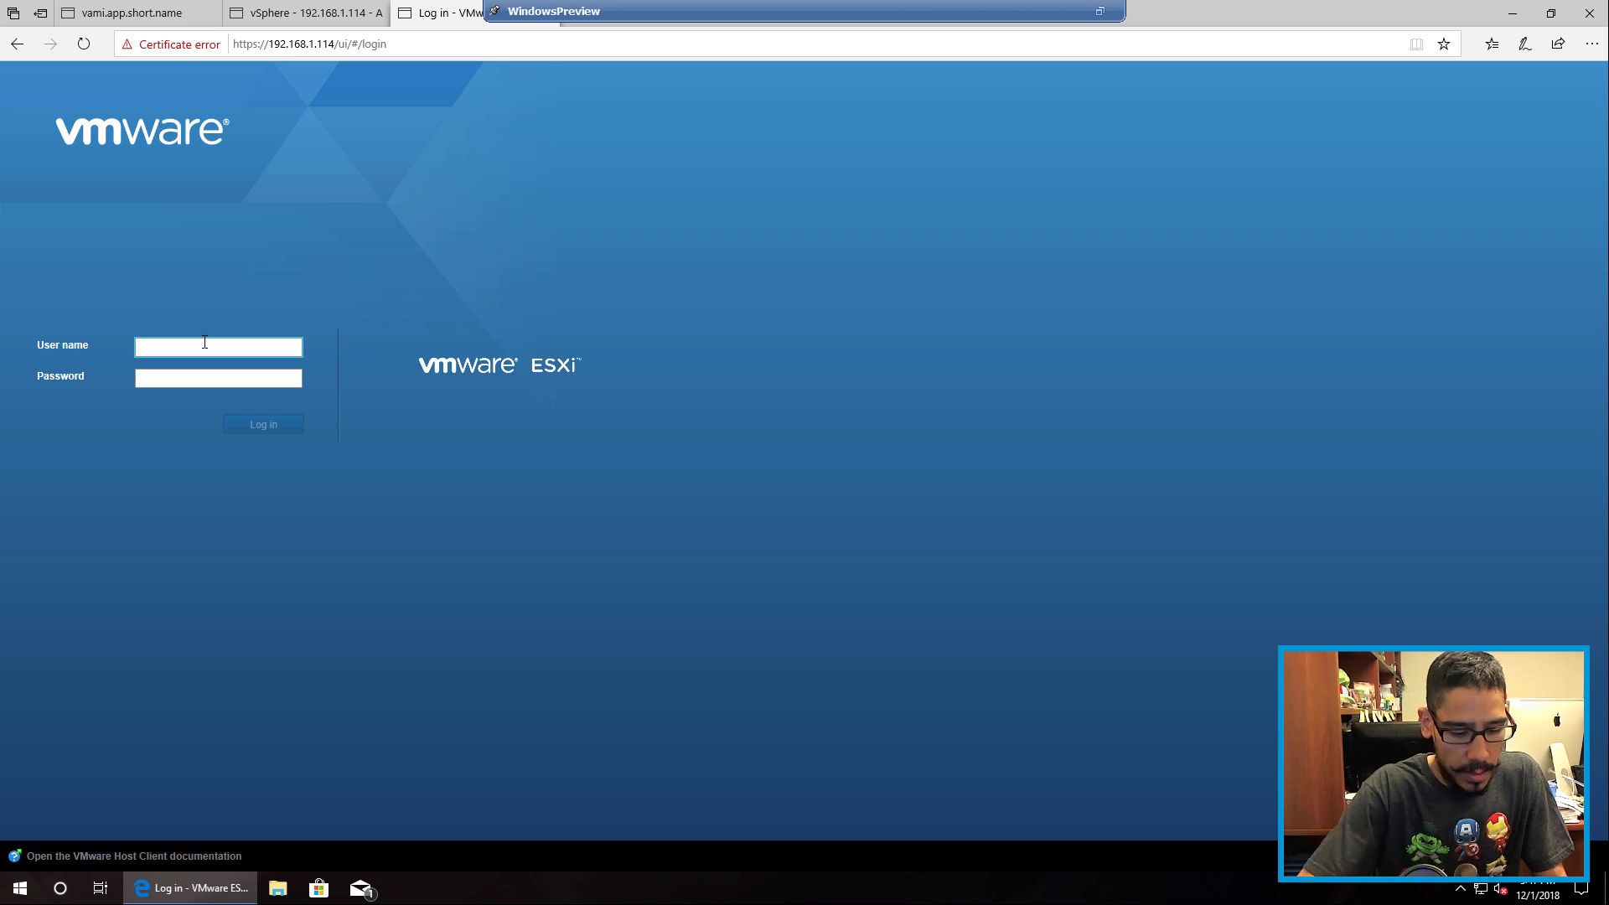
type("root")
key("Tab")
type("•")
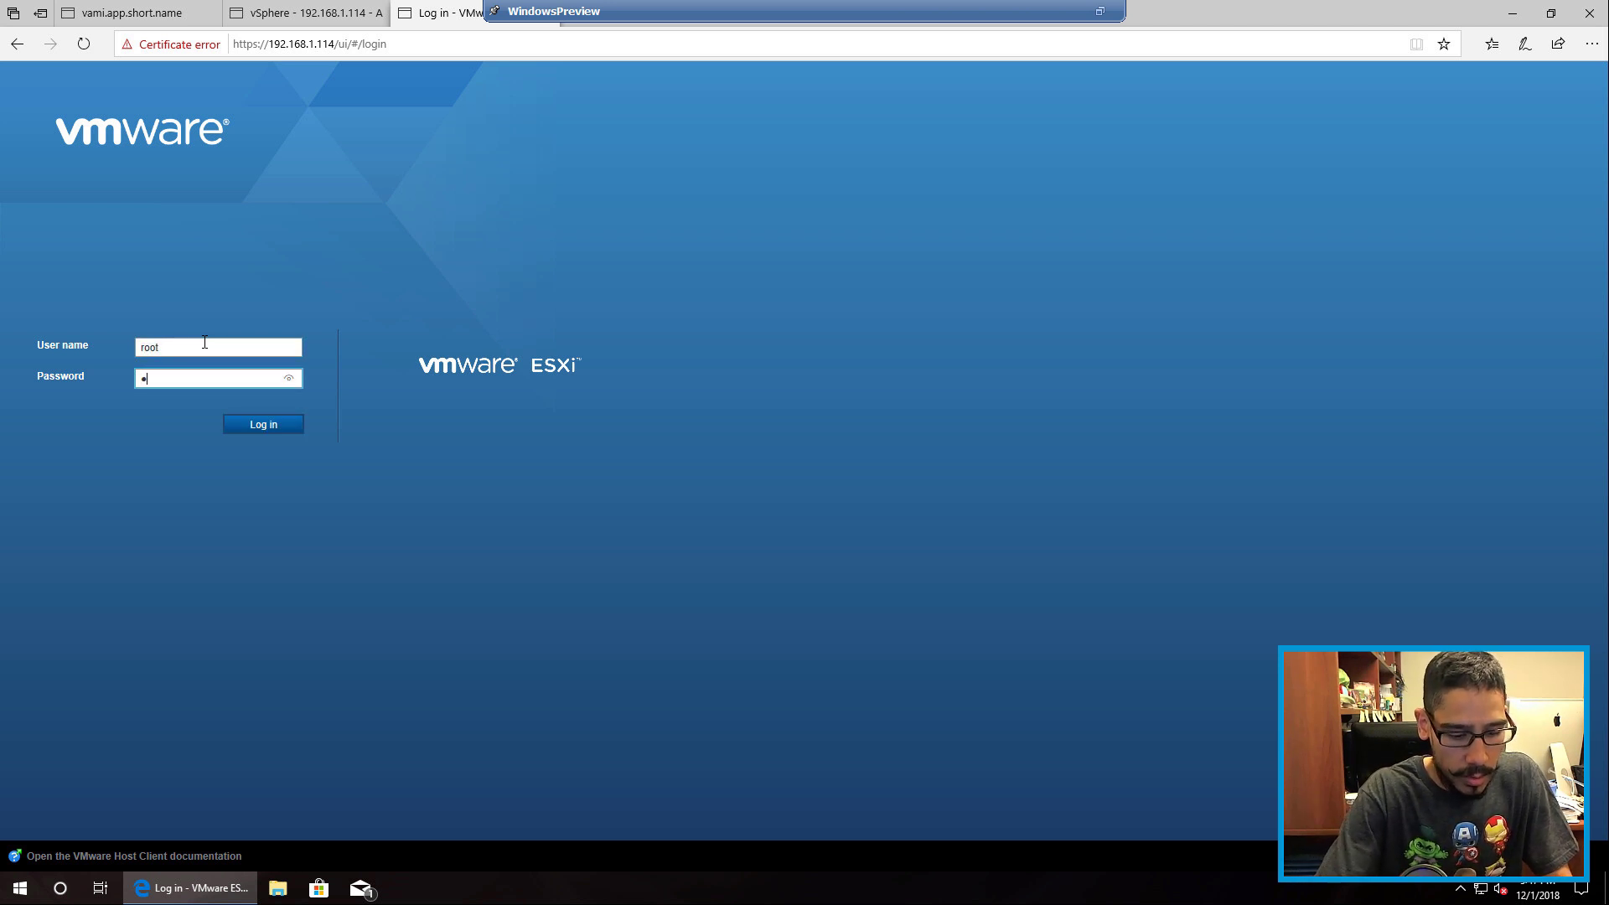
key("Return")
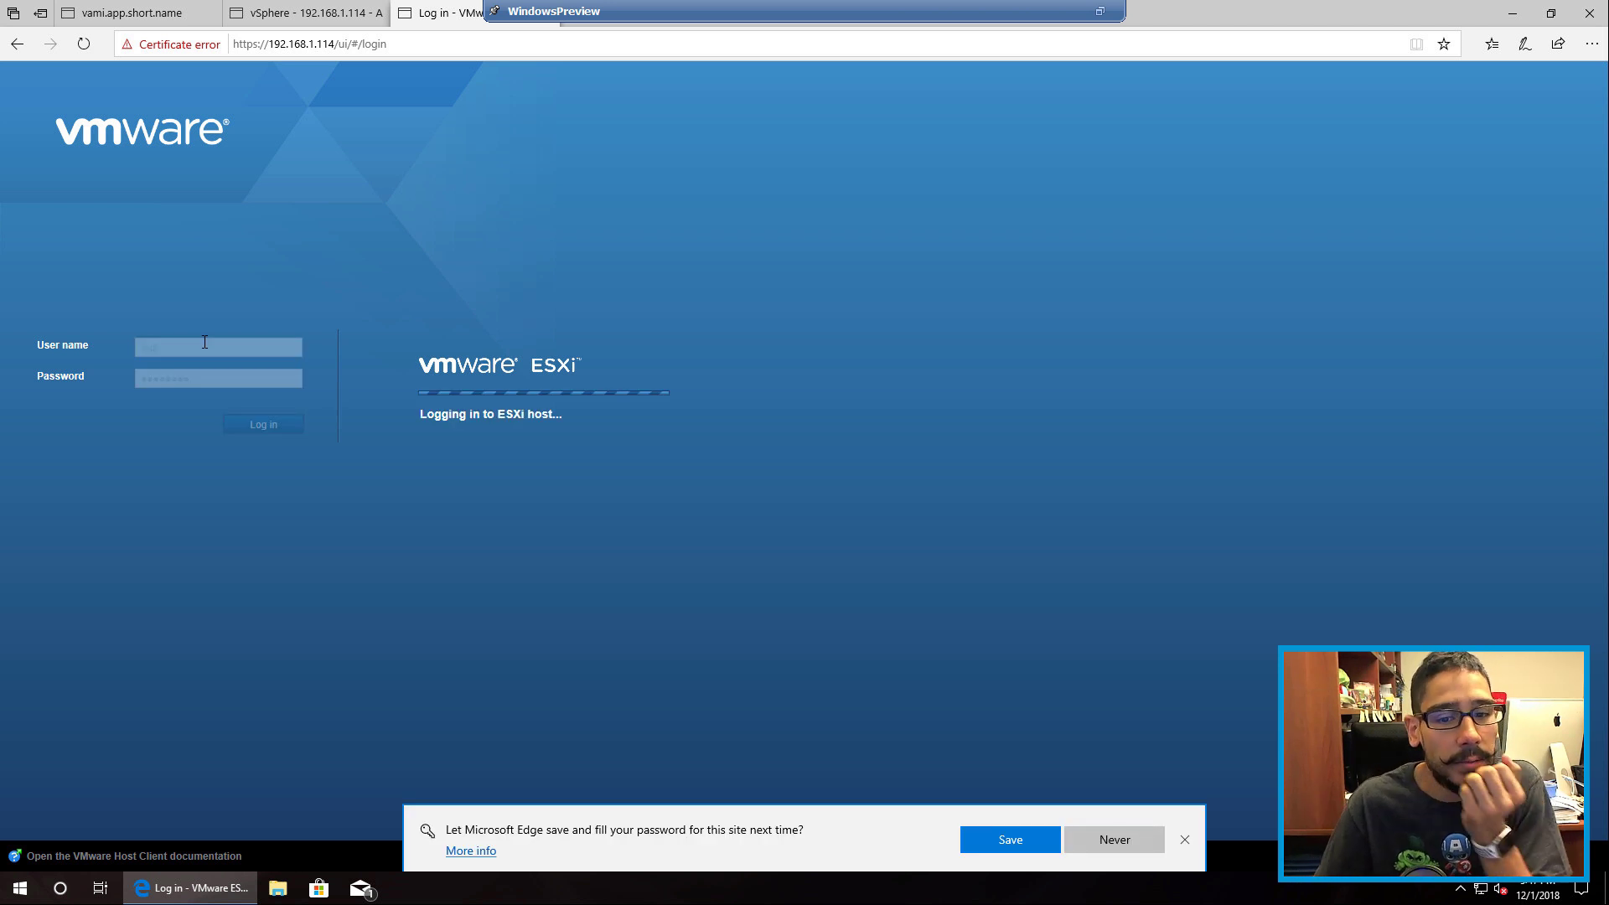
left_click(1095, 835)
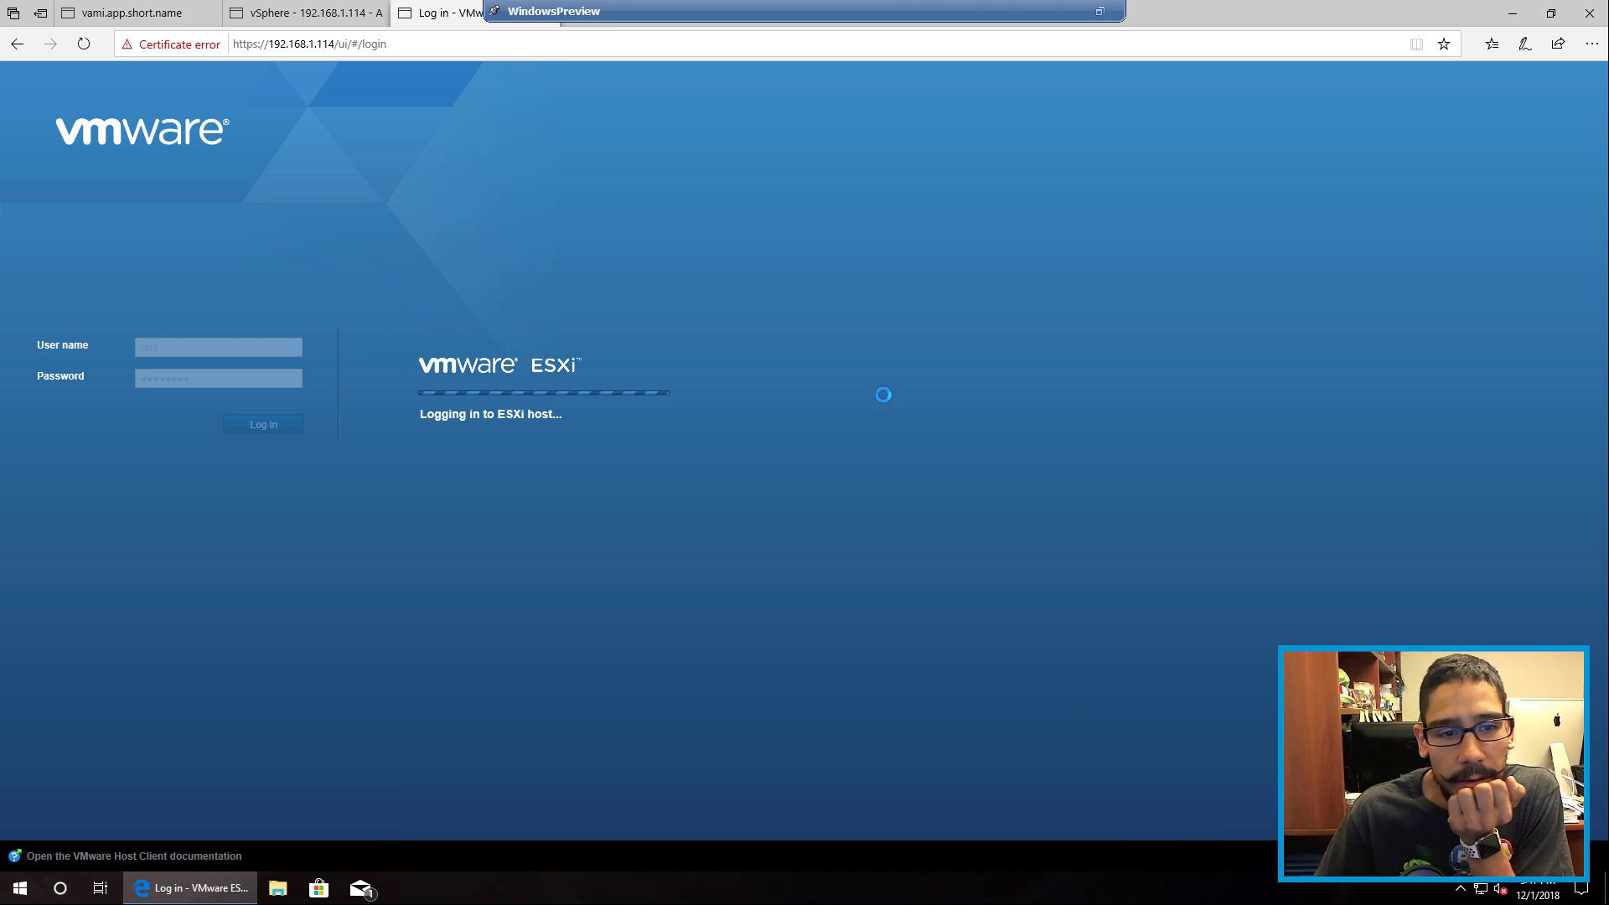
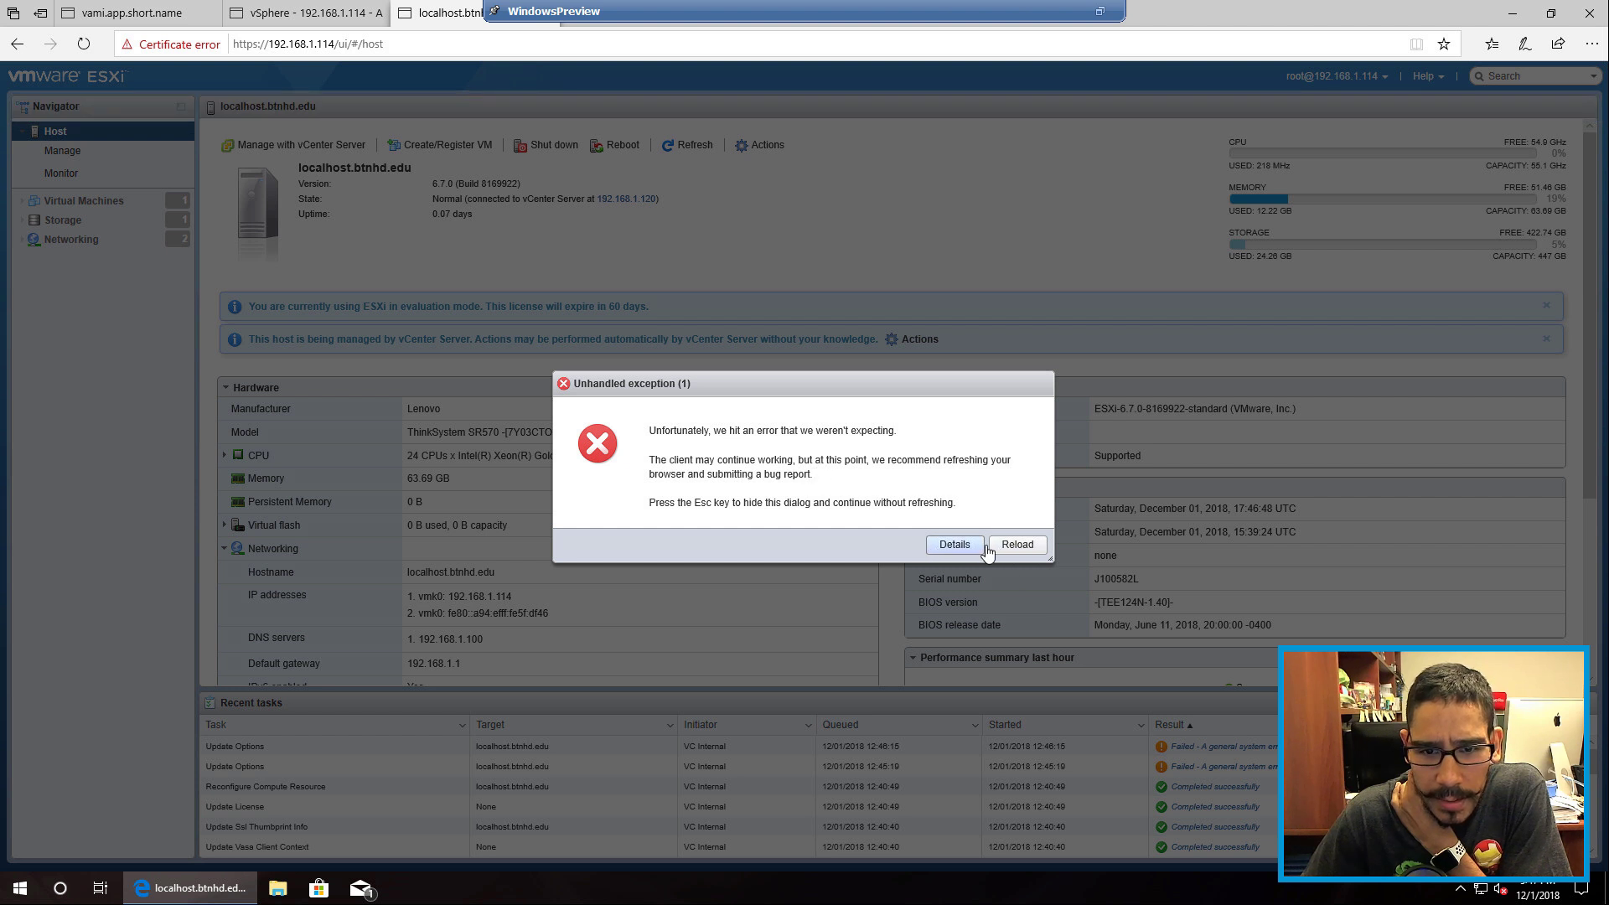
Step: Reload the failing ESXi login page, close its tab, and exit the VM console's full screen
left_click(1017, 545)
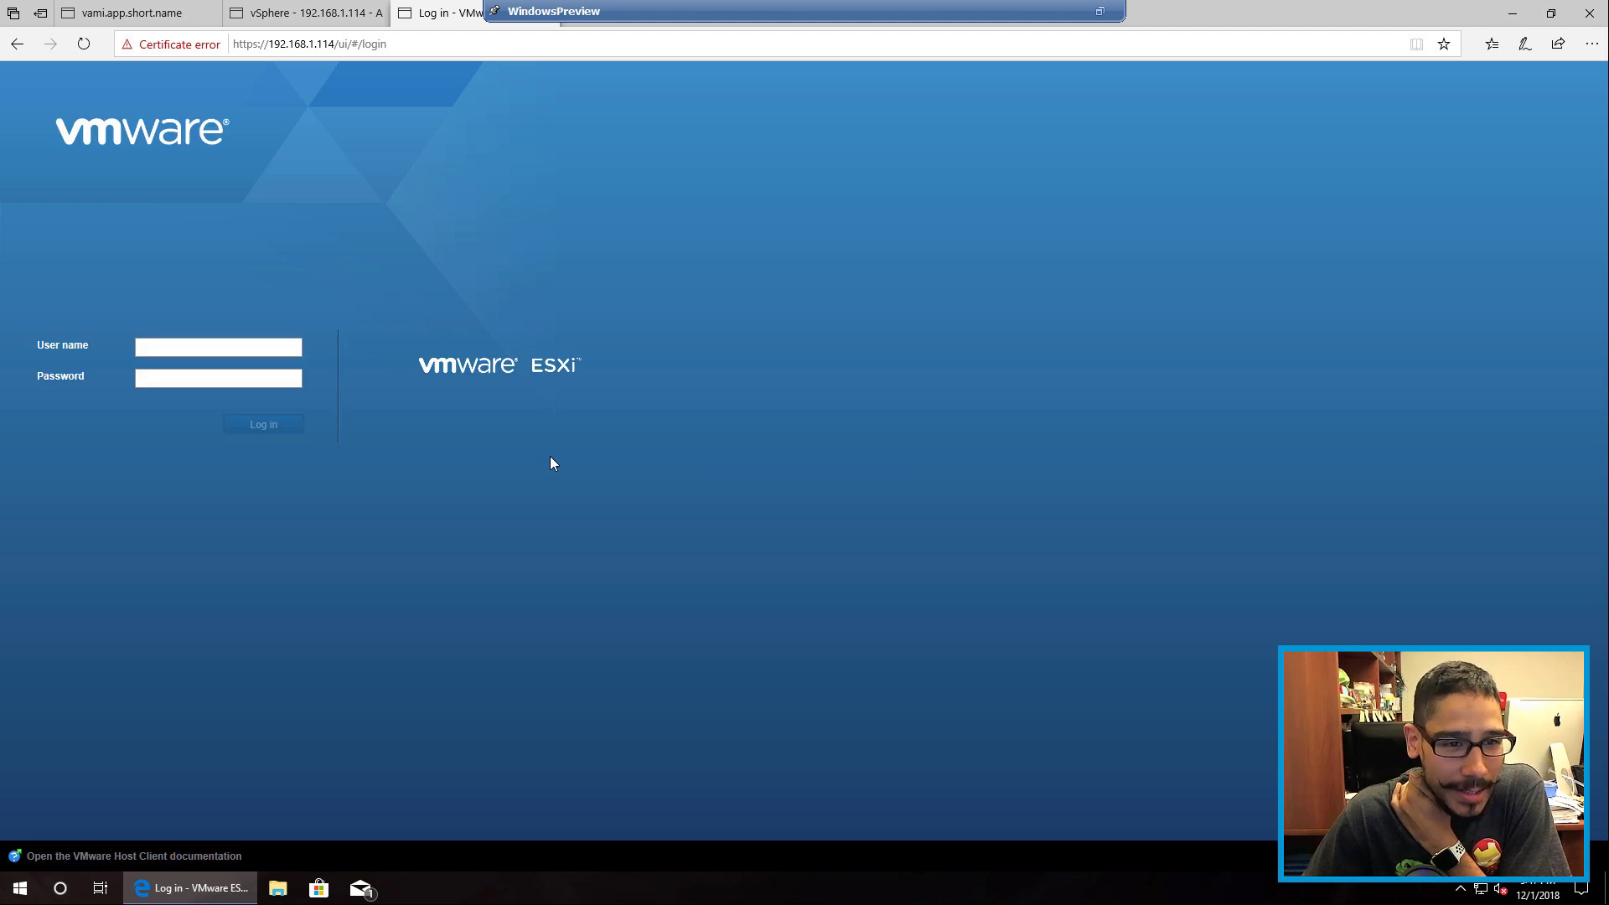
right_click(460, 20)
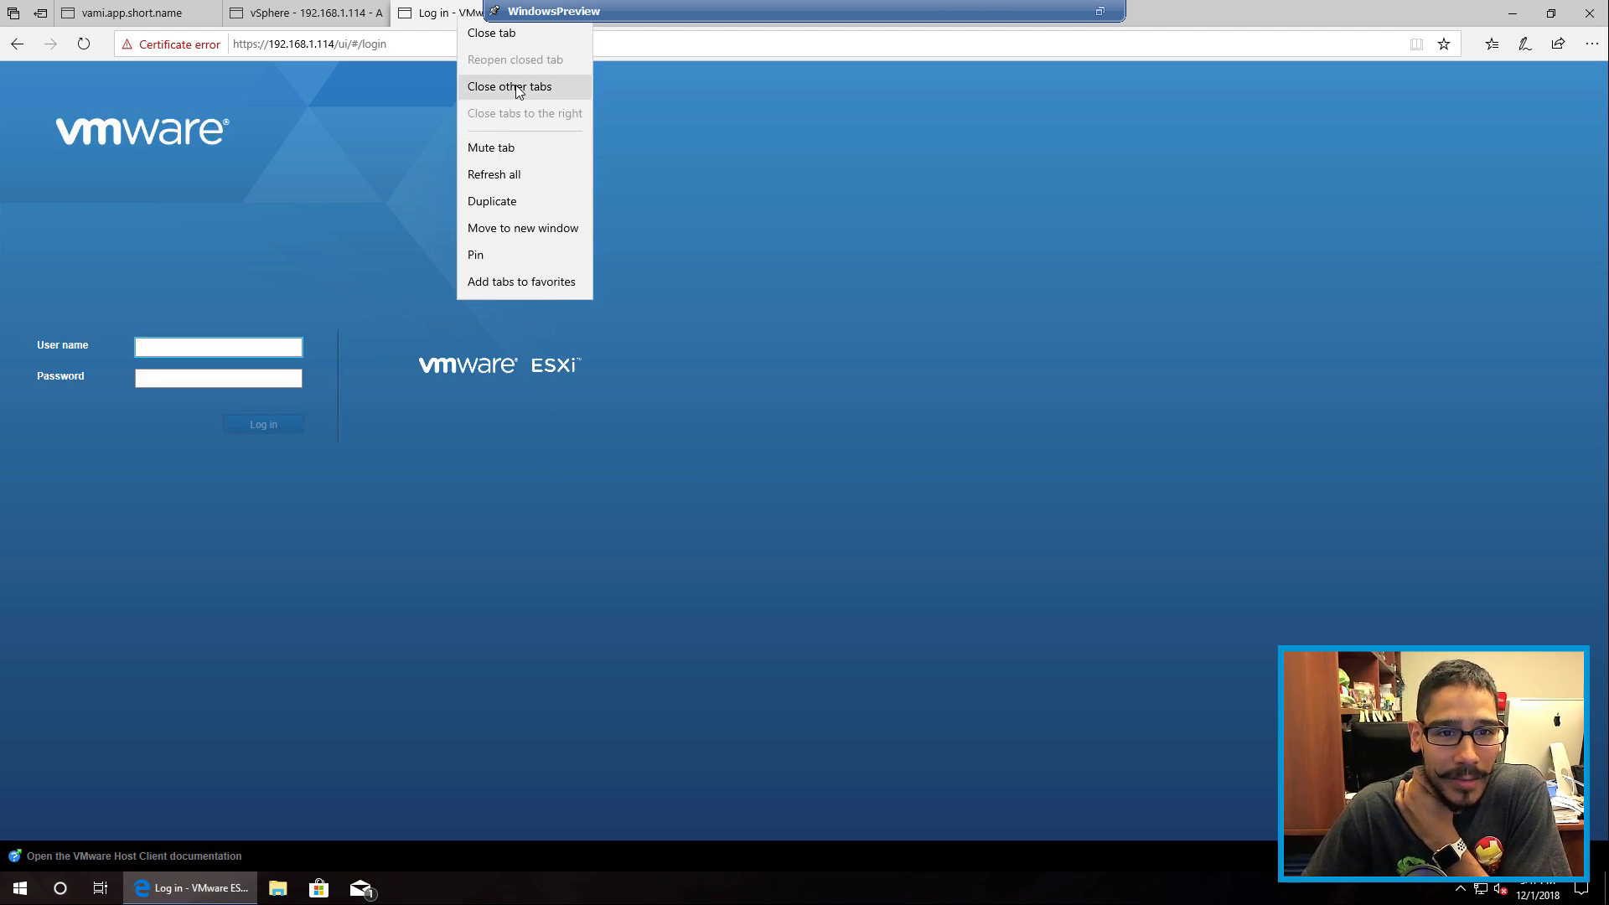
left_click(511, 35)
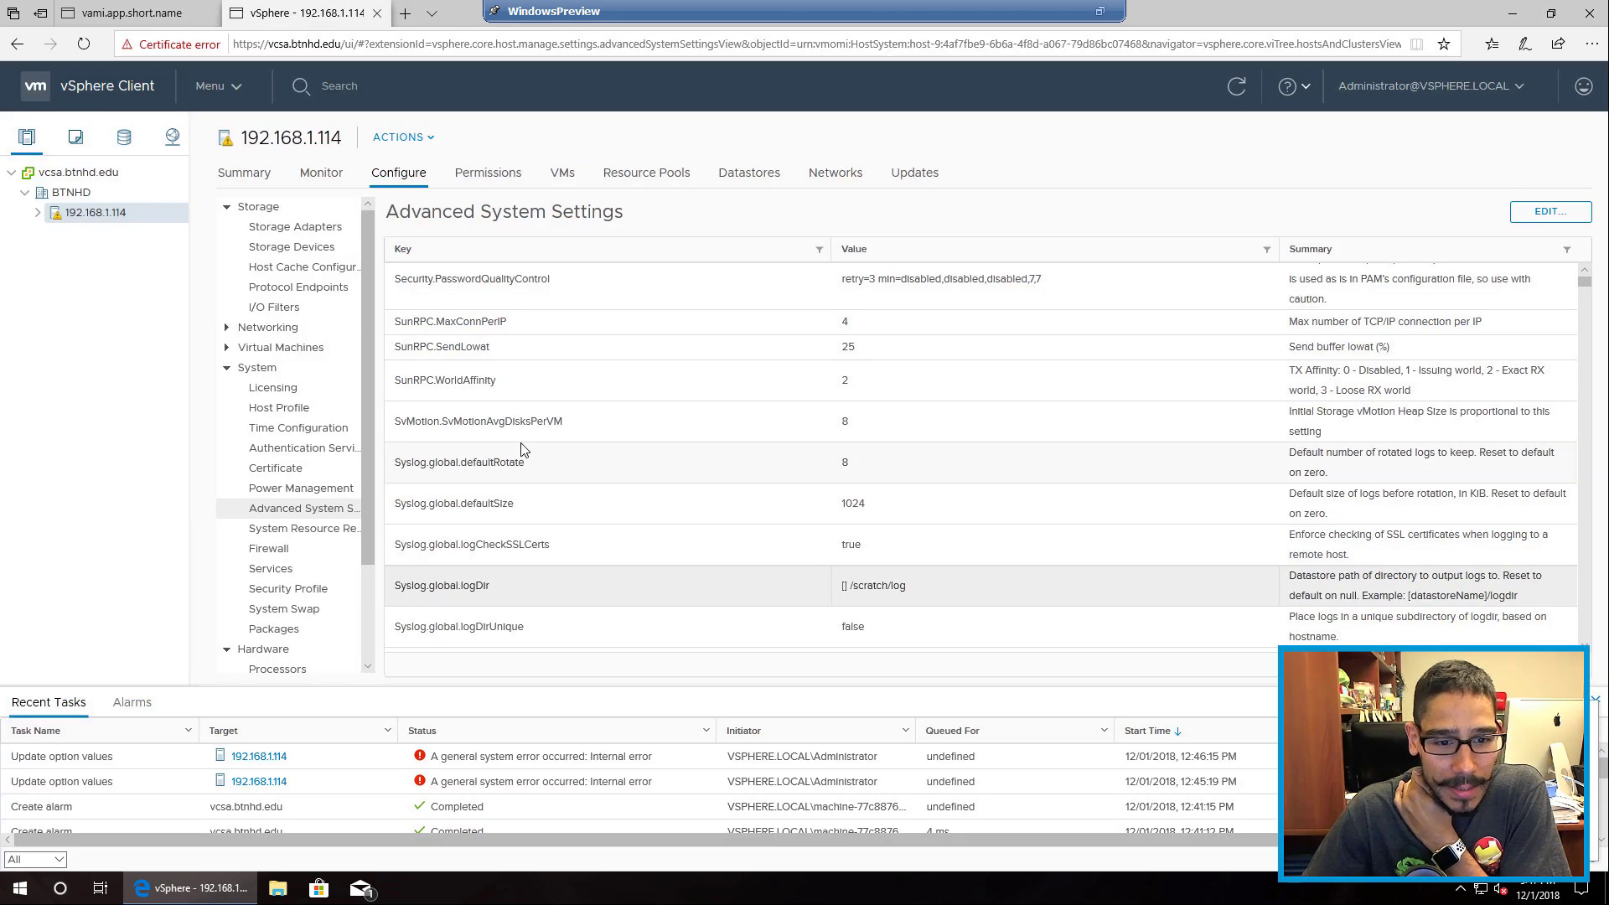
left_click(1100, 11)
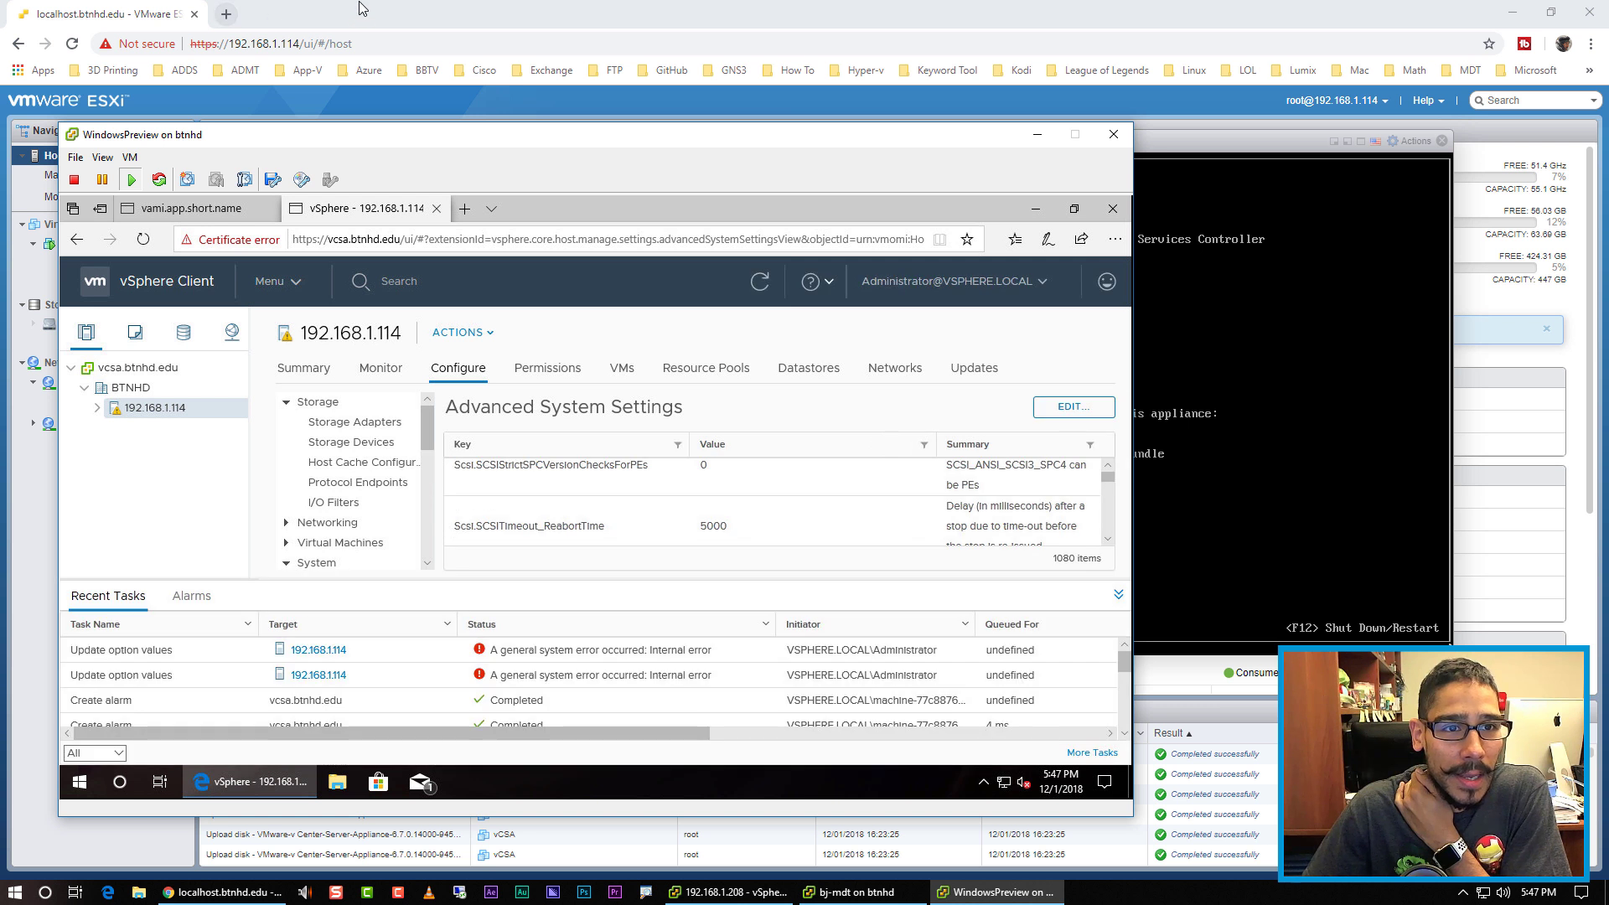
Step: Close the vCSA console and show Syslog.global.logDir ([] /scratch/log) in the host's advanced settings
left_click(359, 5)
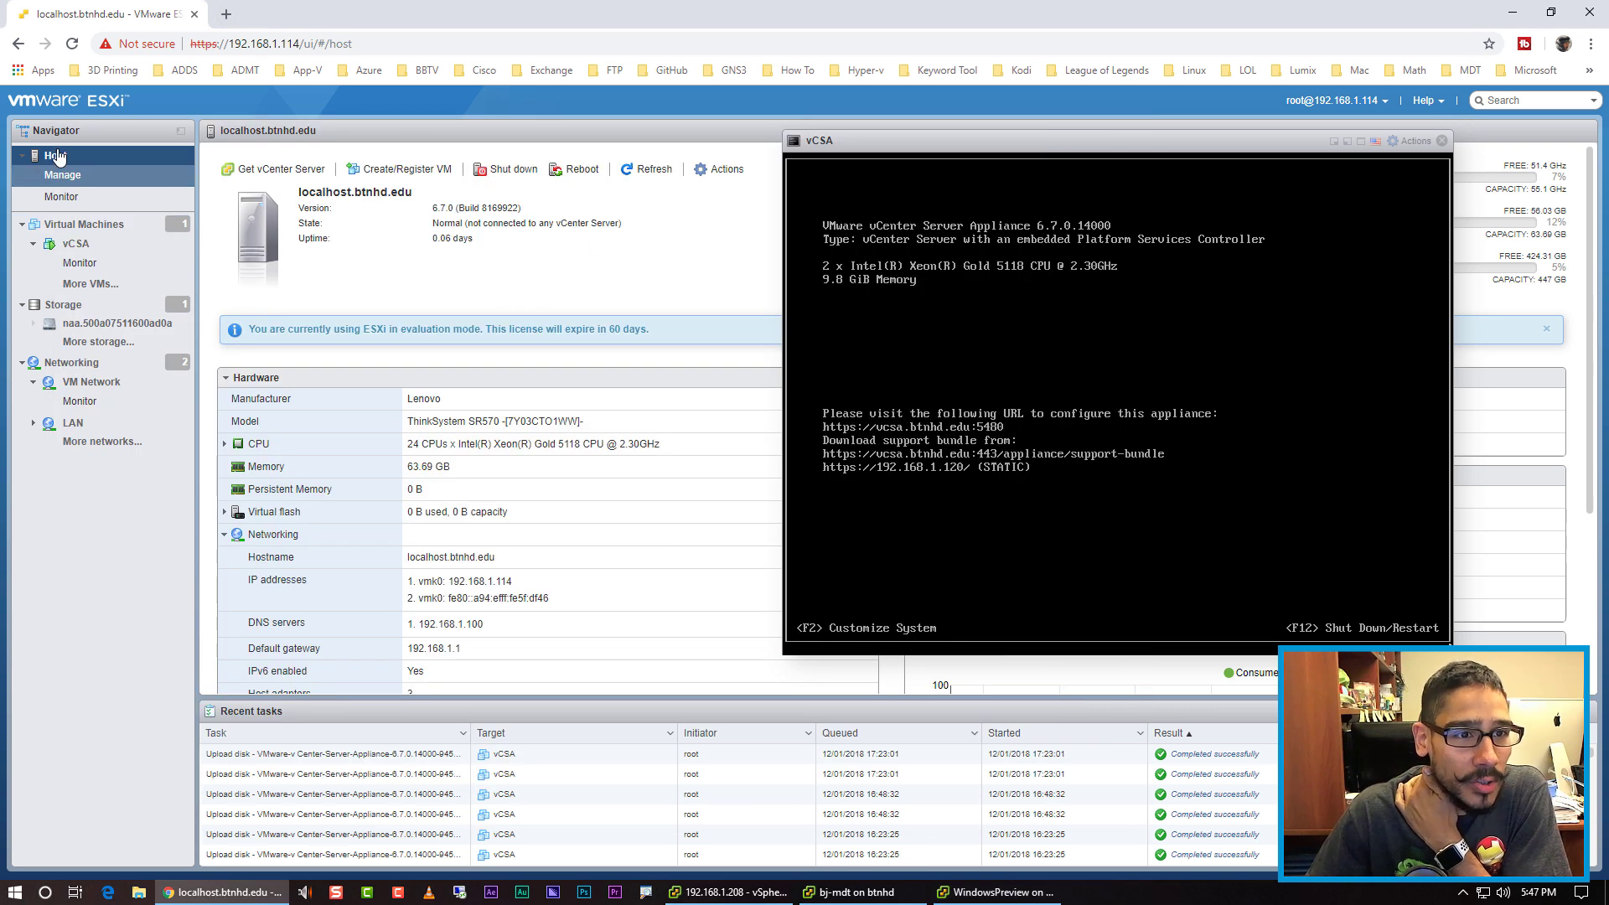
left_click(1442, 141)
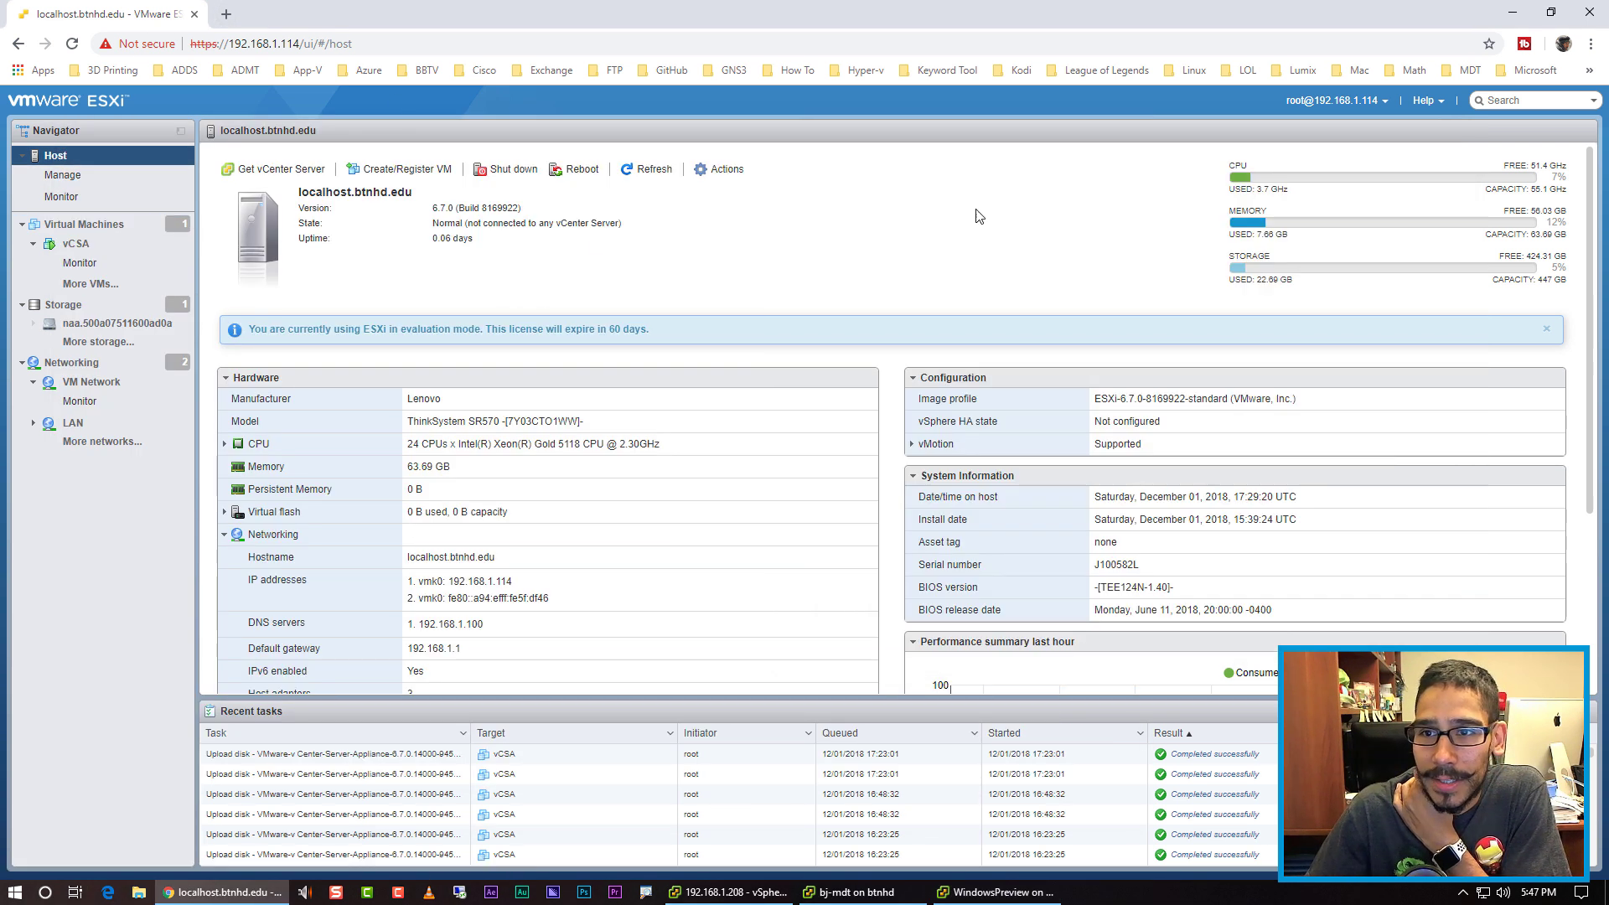
left_click(94, 174)
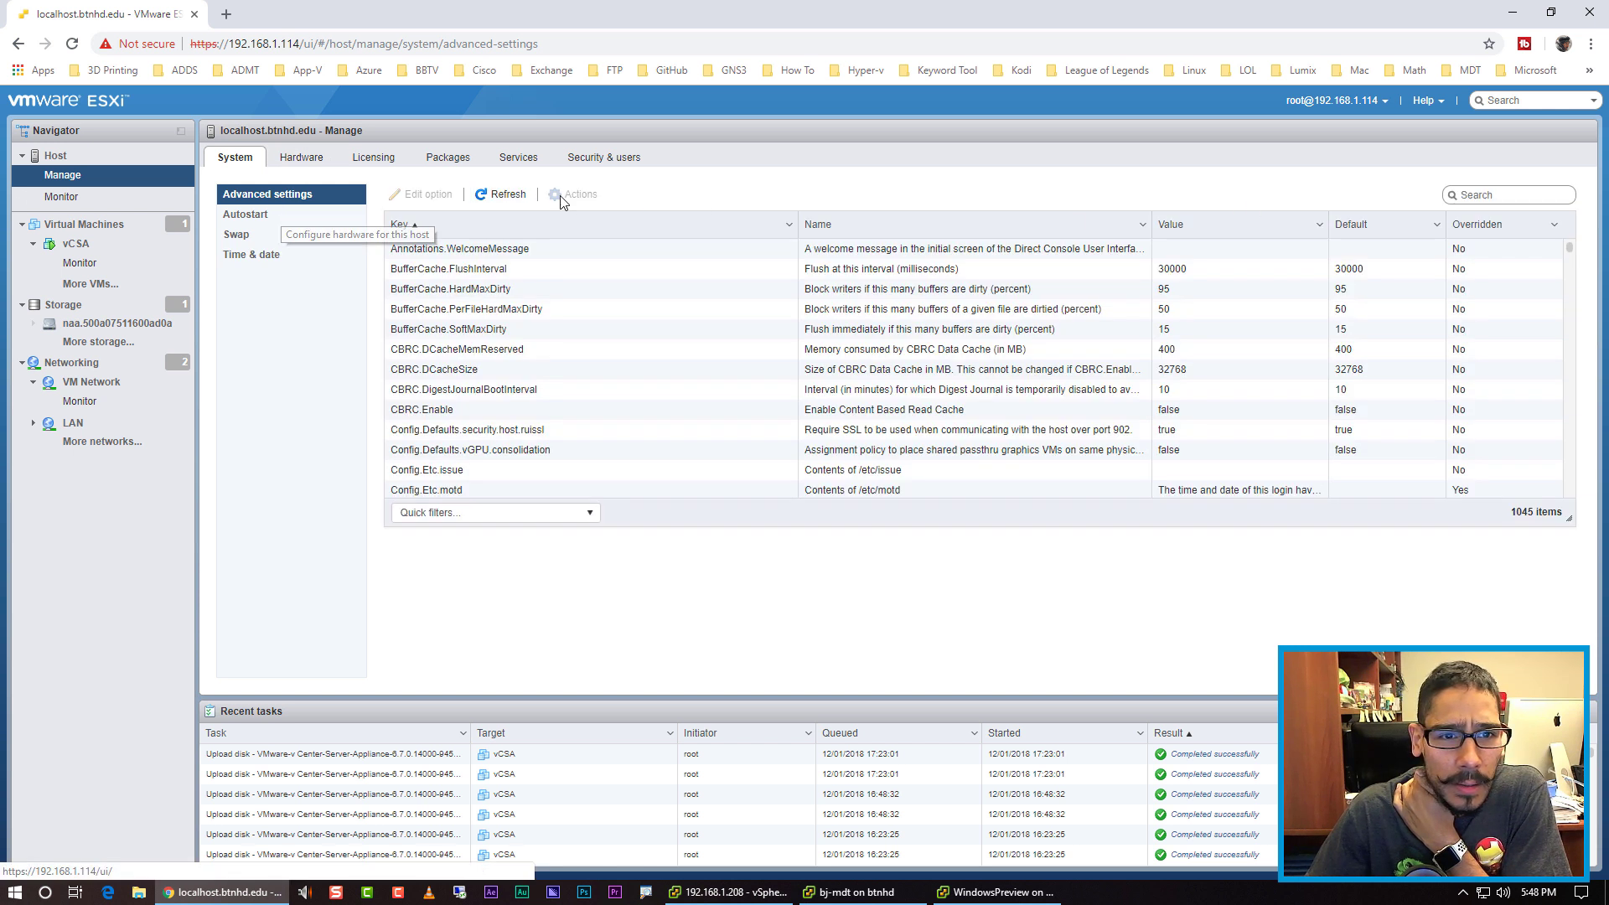
left_click(490, 515)
left_click(490, 515)
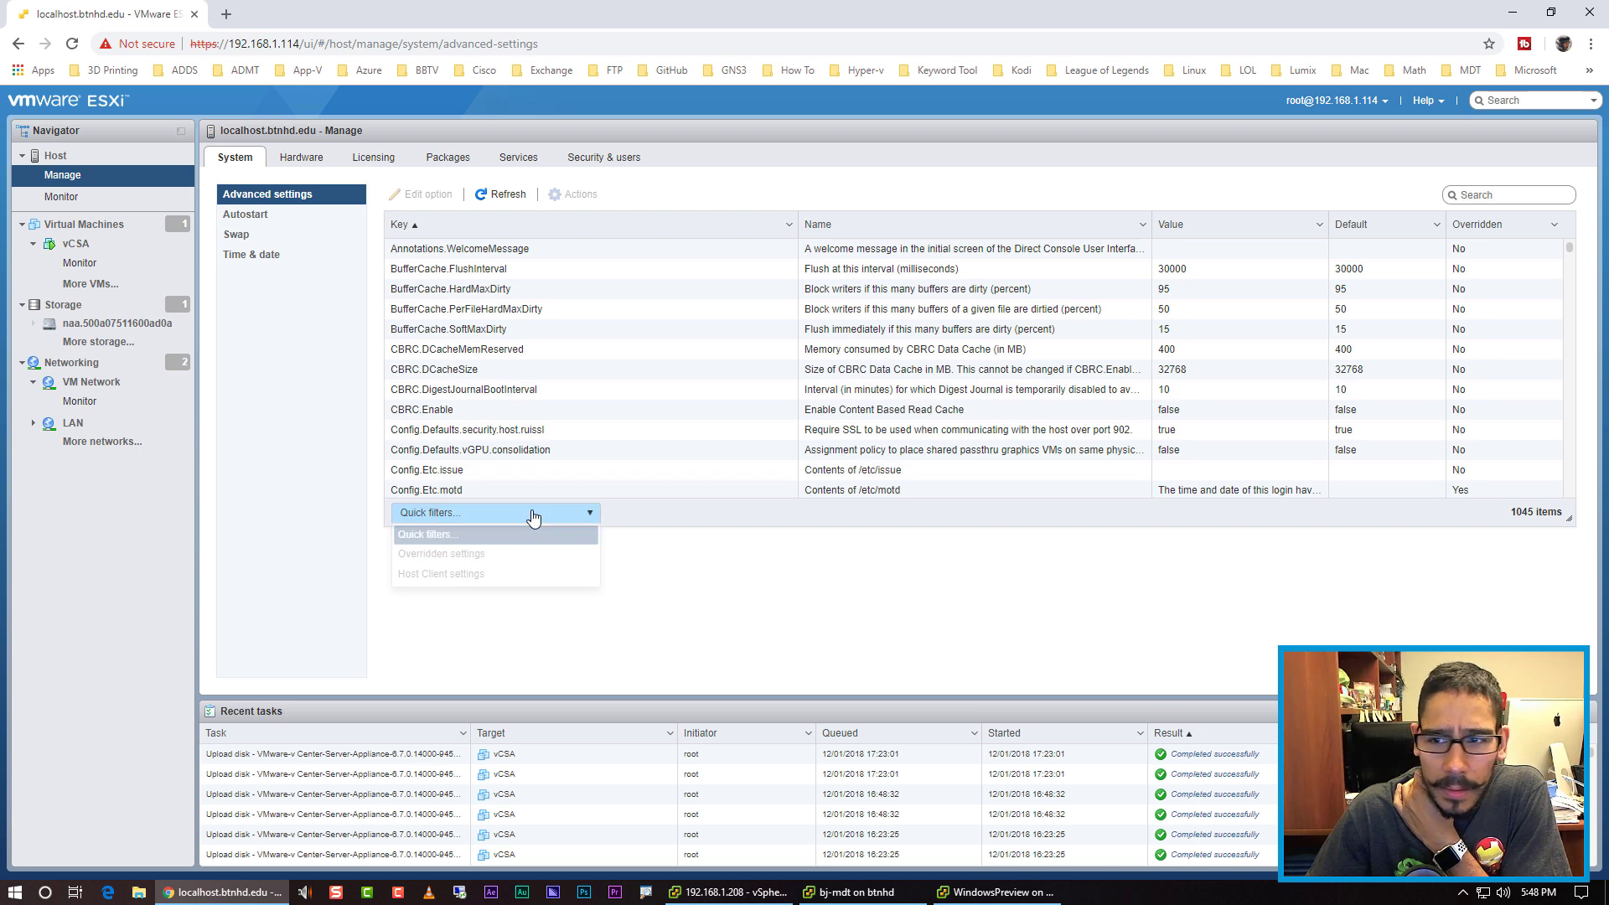
mouse_move(1572, 254)
left_mouse_down()
mouse_move(1555, 450)
mouse_move(1562, 425)
left_mouse_up()
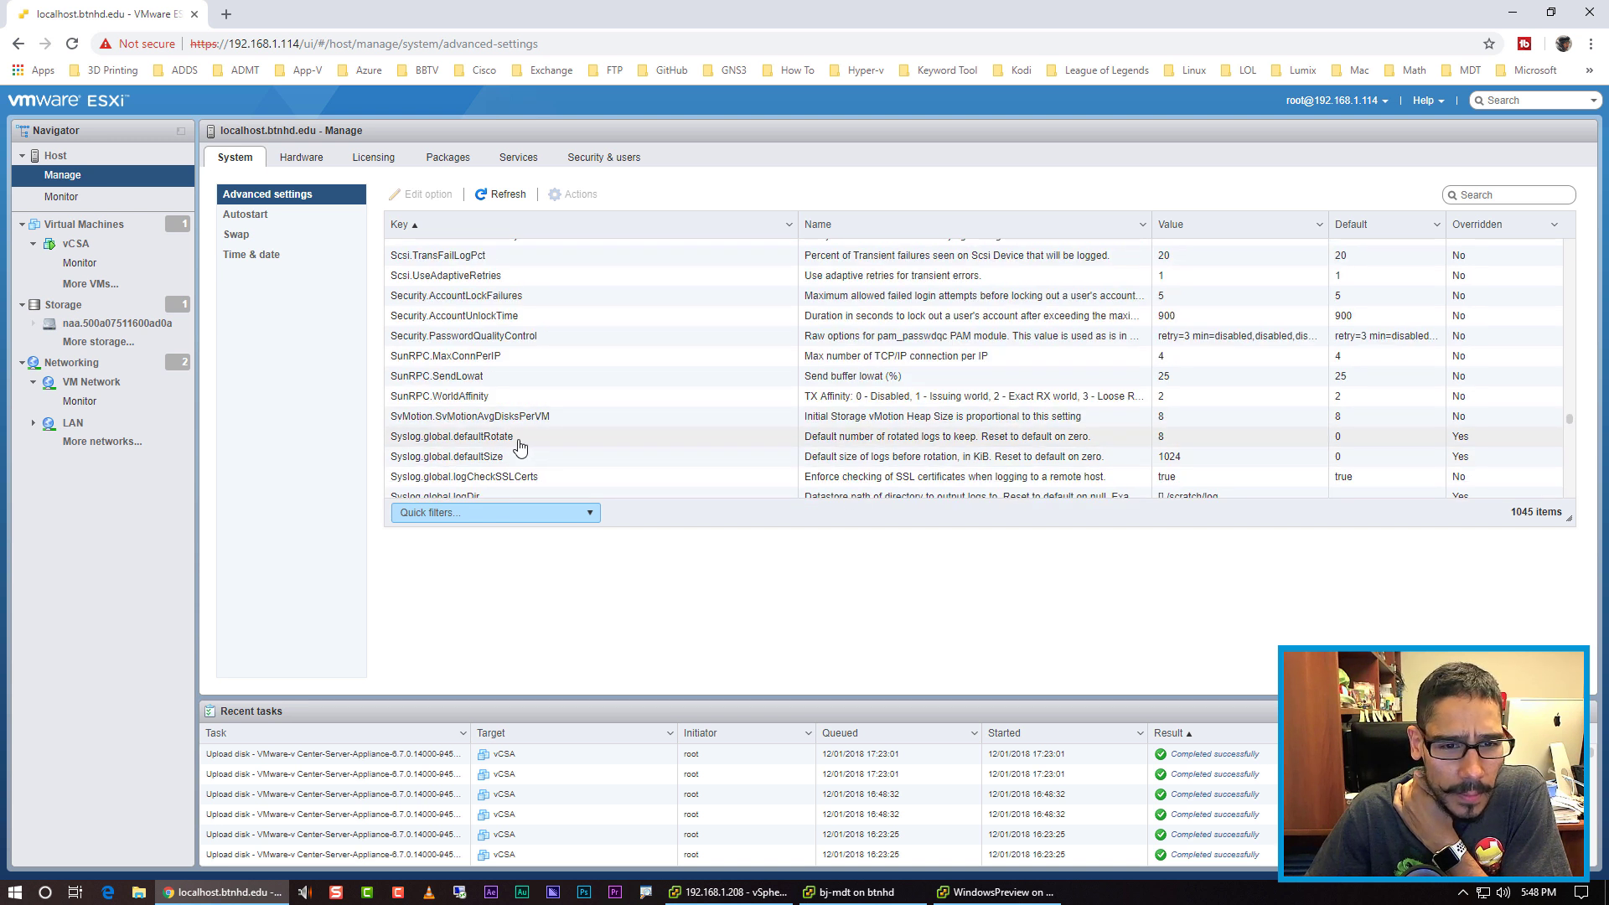
left_click(467, 494)
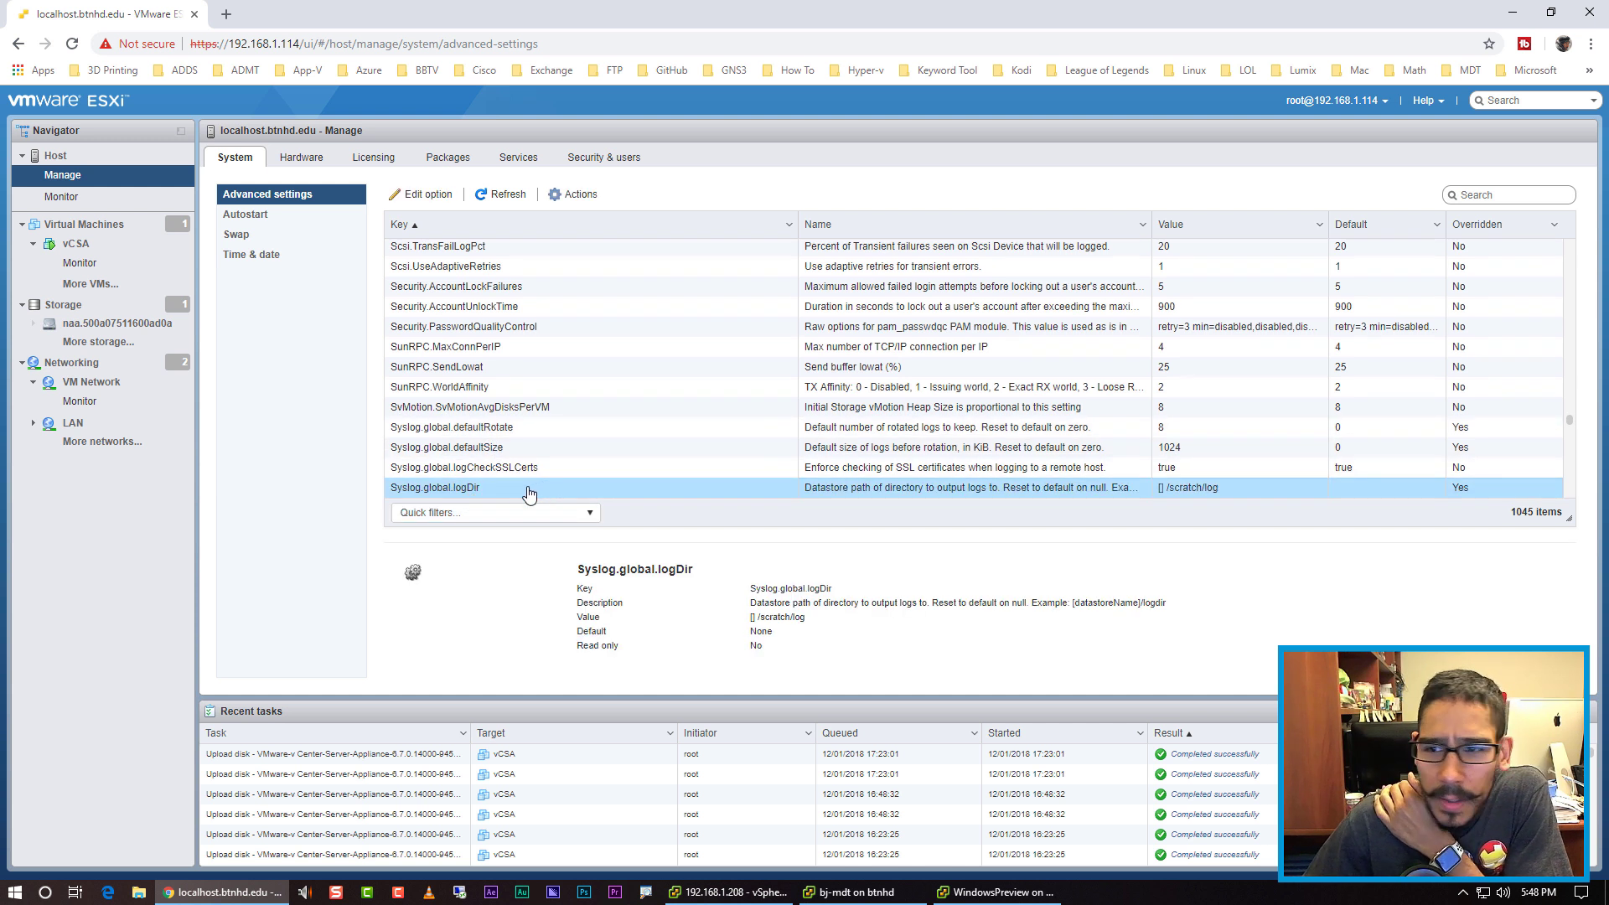
Step: Try saving Syslog.global.logDir as [vmDataStore] /scratch/log, then dismiss the failure notice
left_click(442, 194)
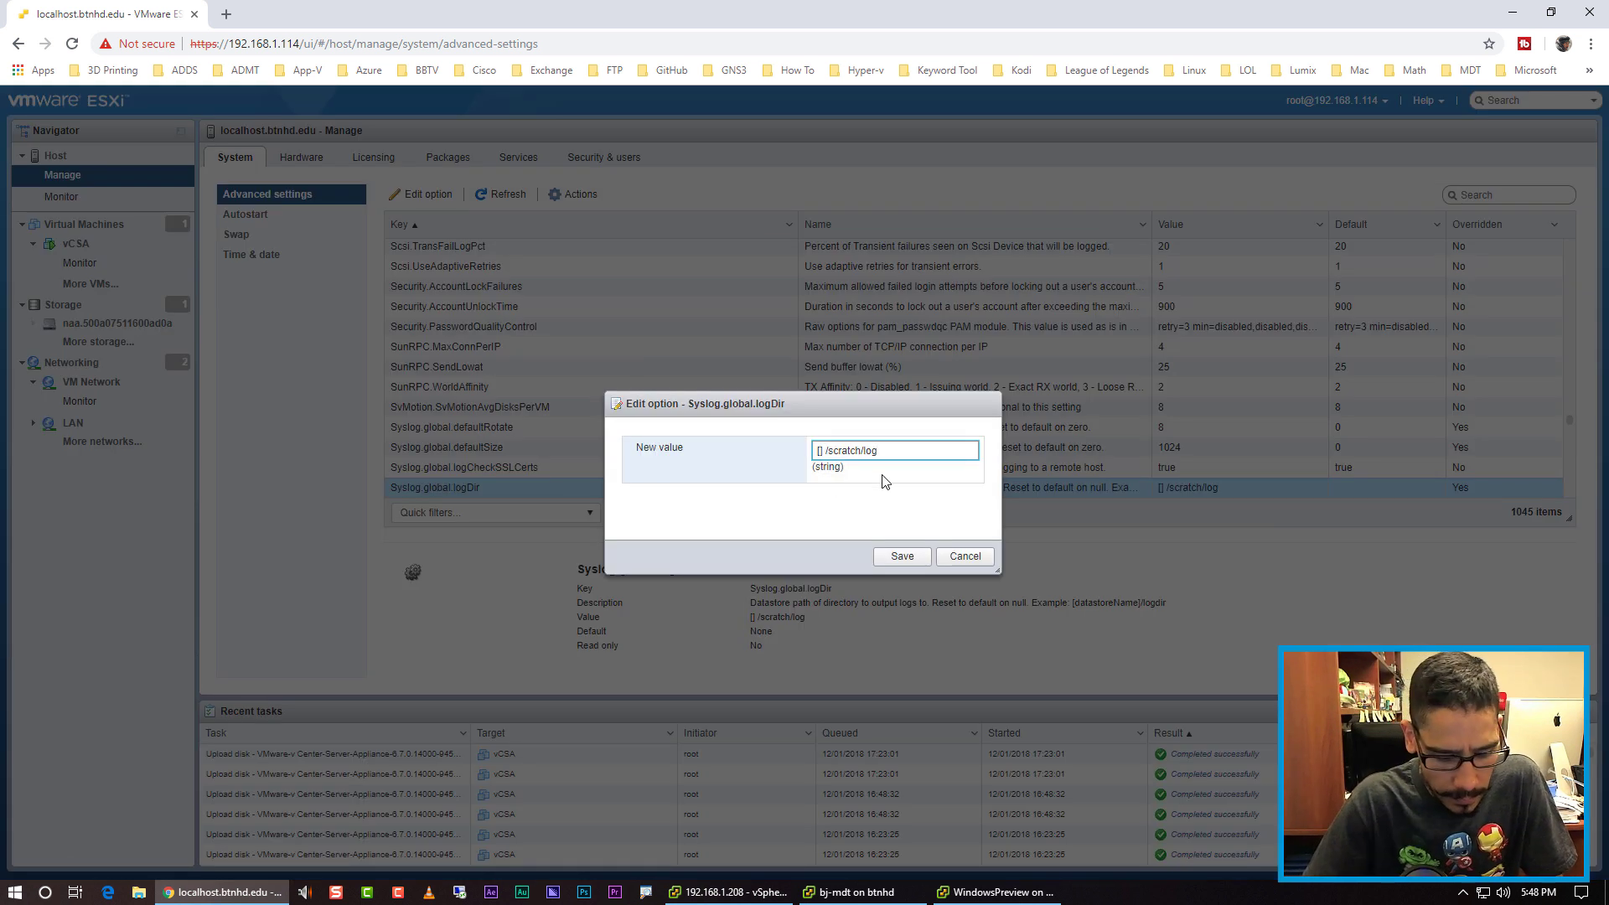
type("dm")
key("BackSpace")
key("BackSpace")
type("vmD")
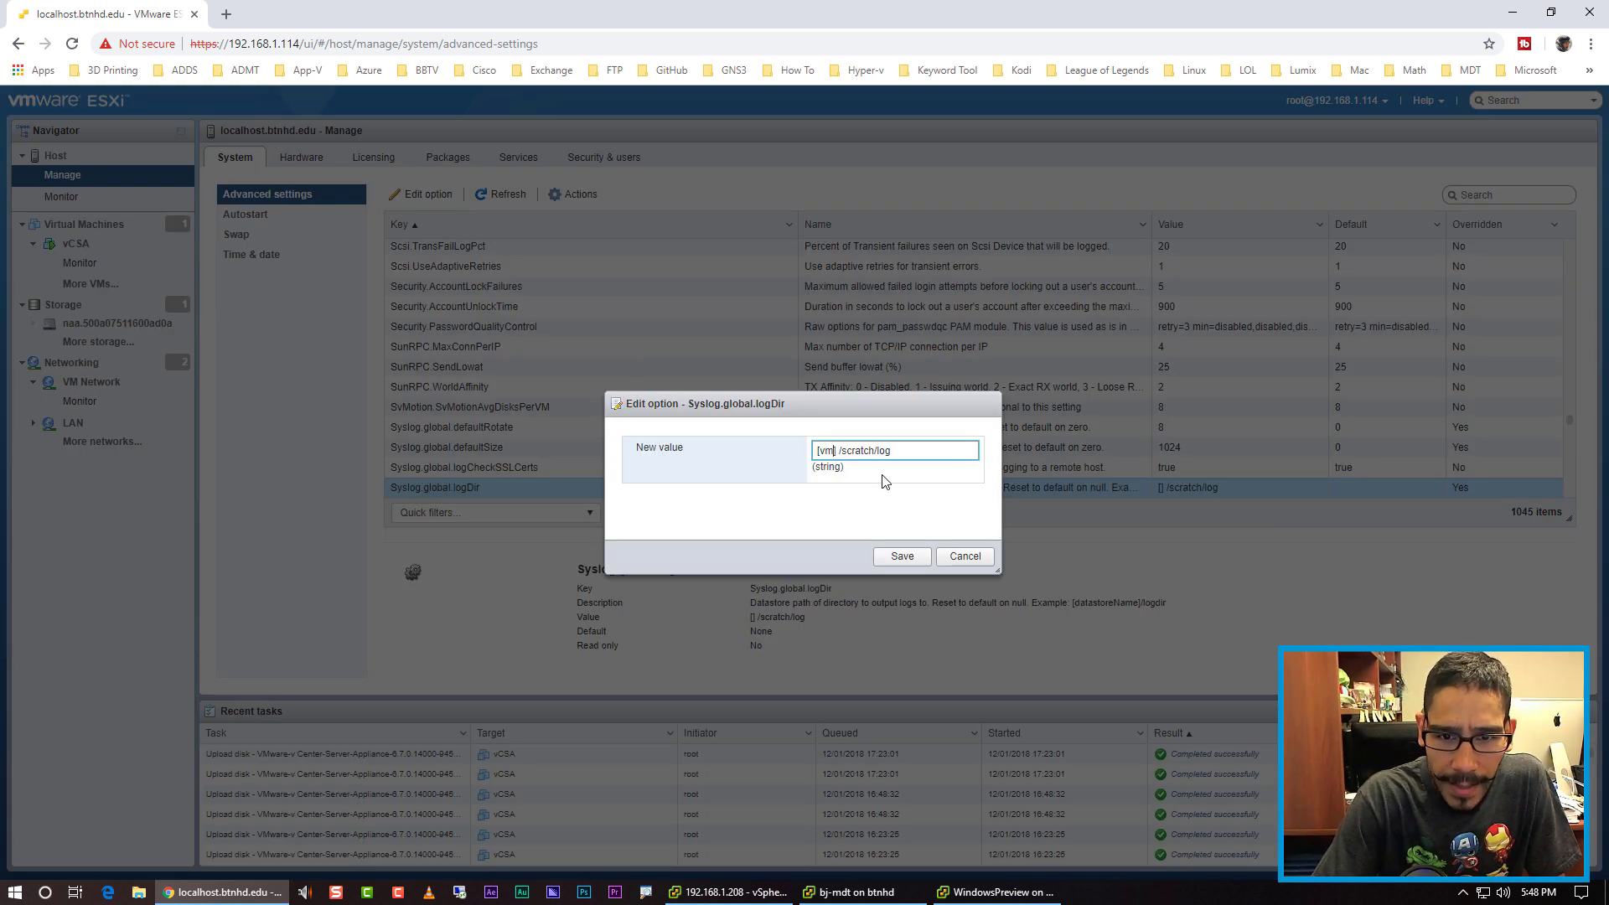
type("ata")
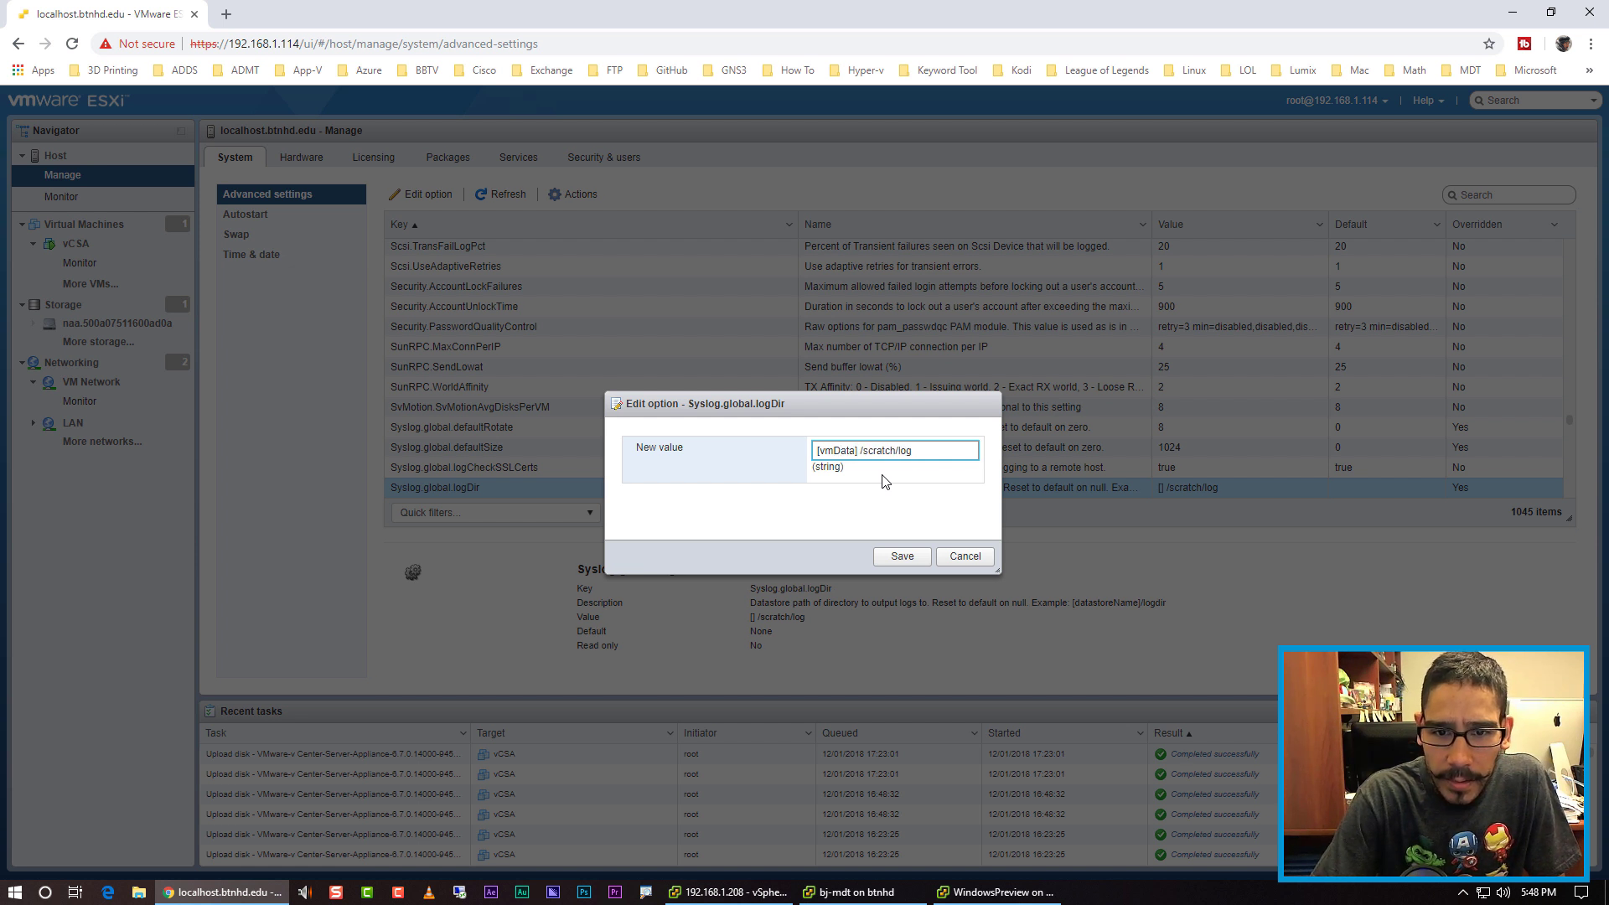
type("Store")
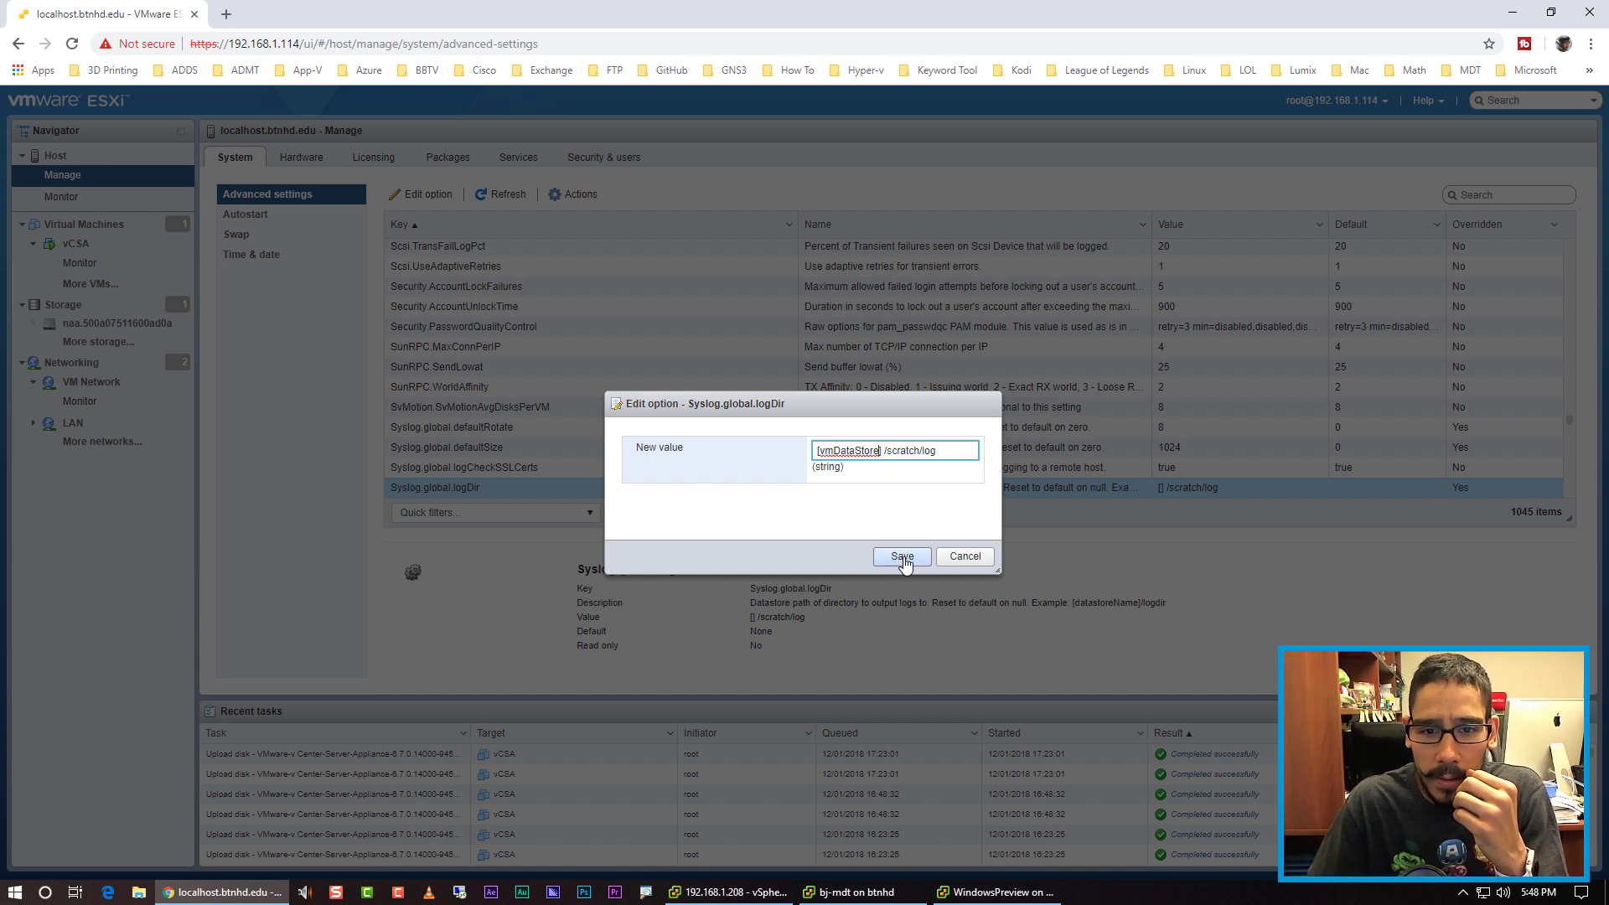
left_click(903, 557)
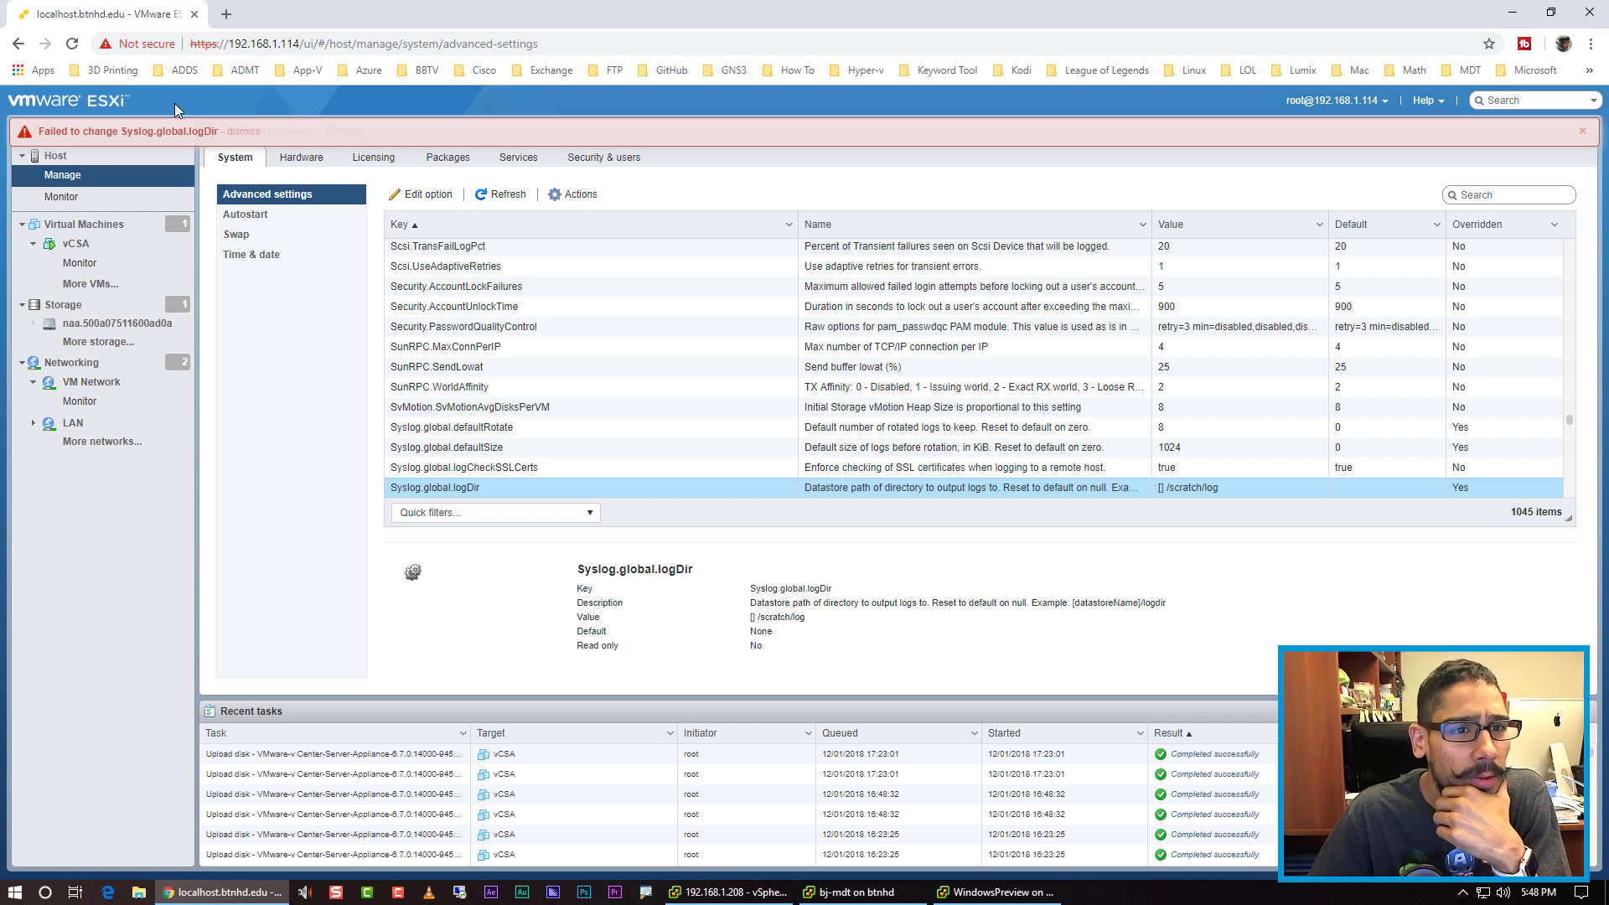
left_click(248, 131)
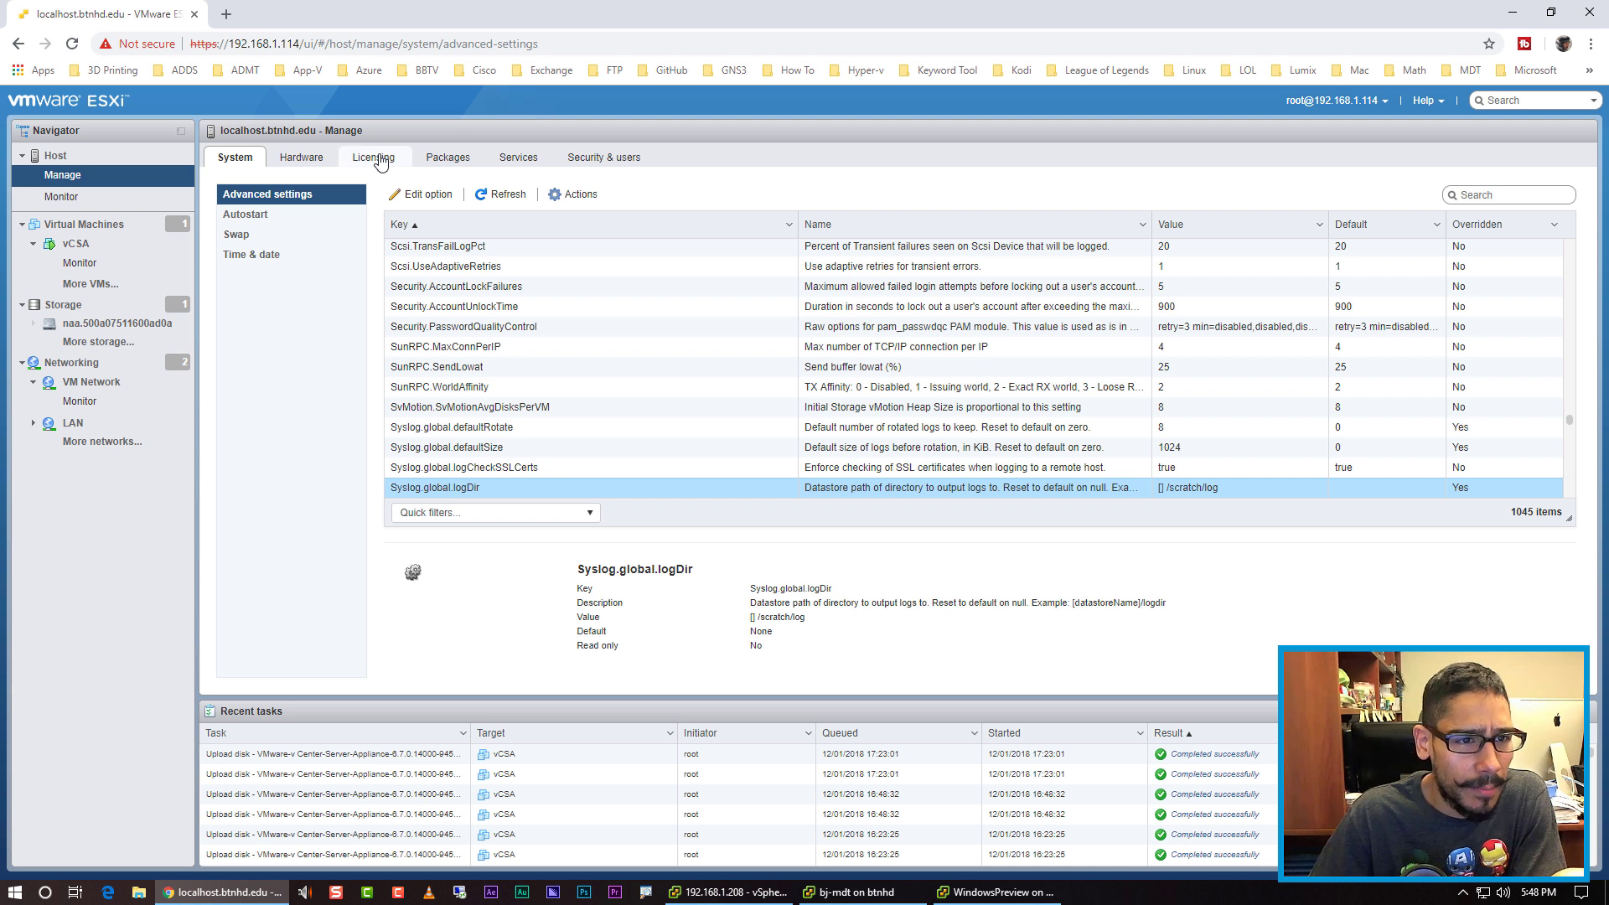
left_click(88, 308)
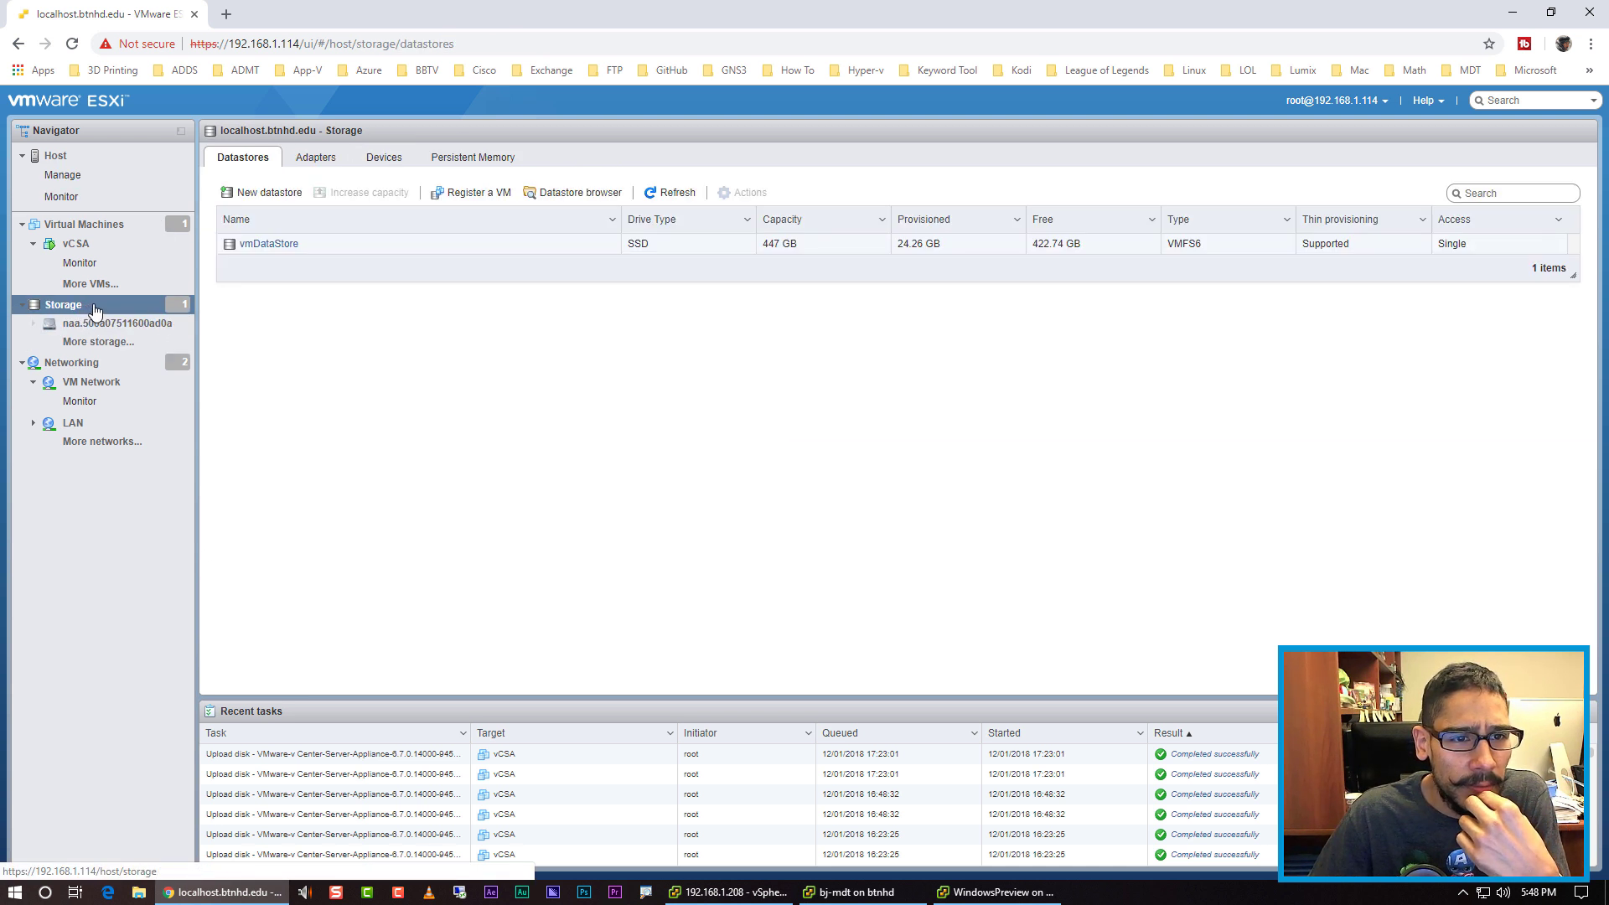
left_click(279, 243)
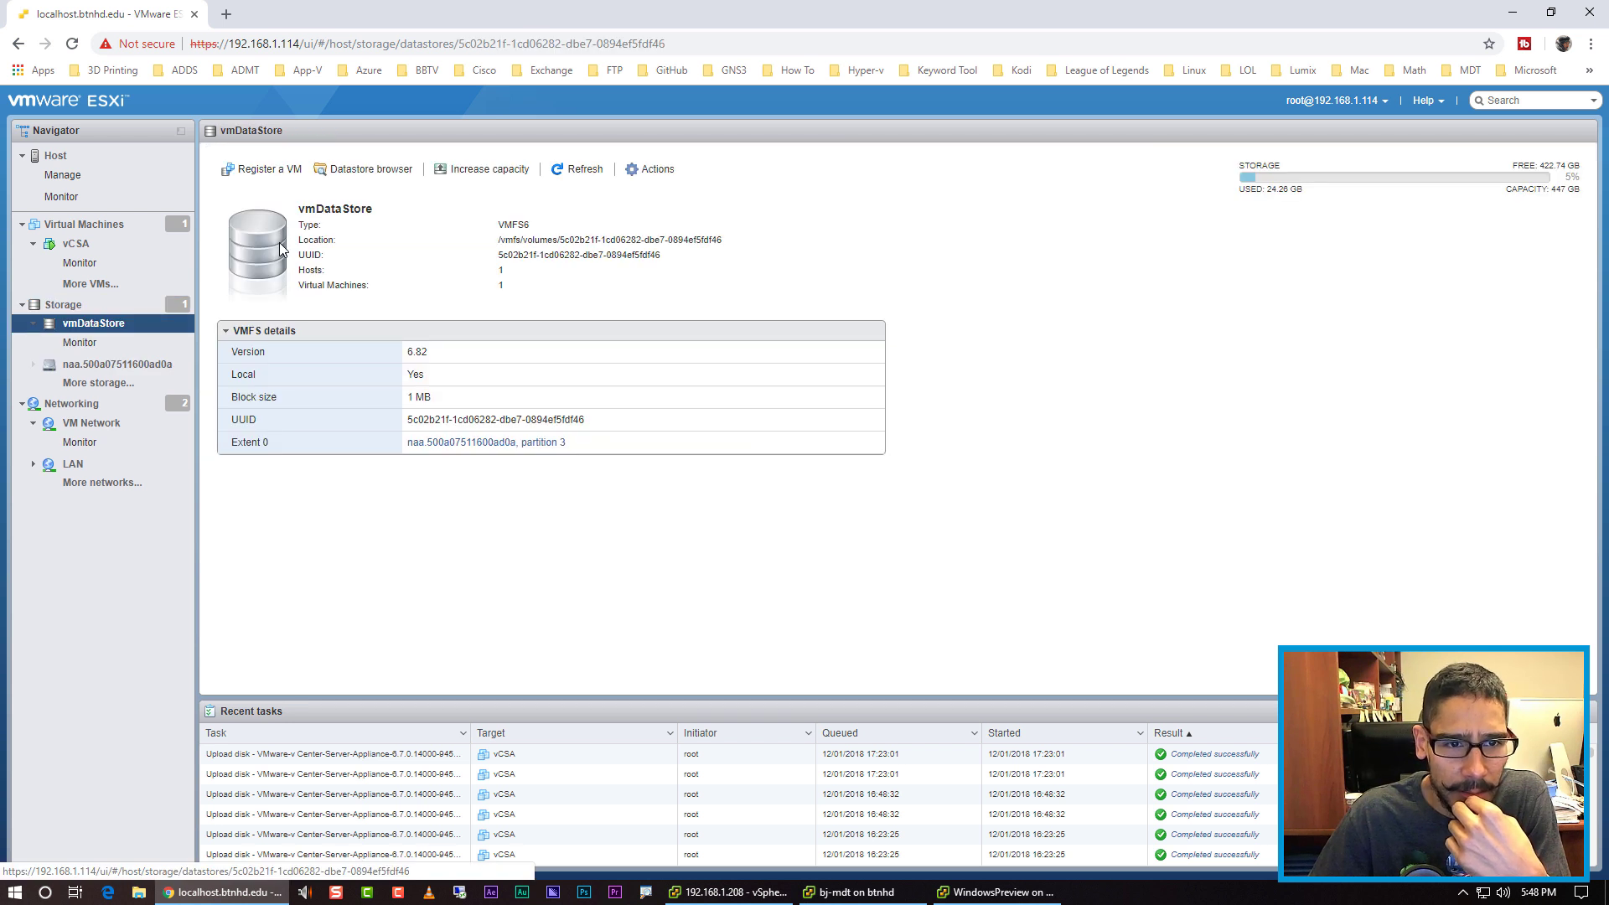
left_click(382, 170)
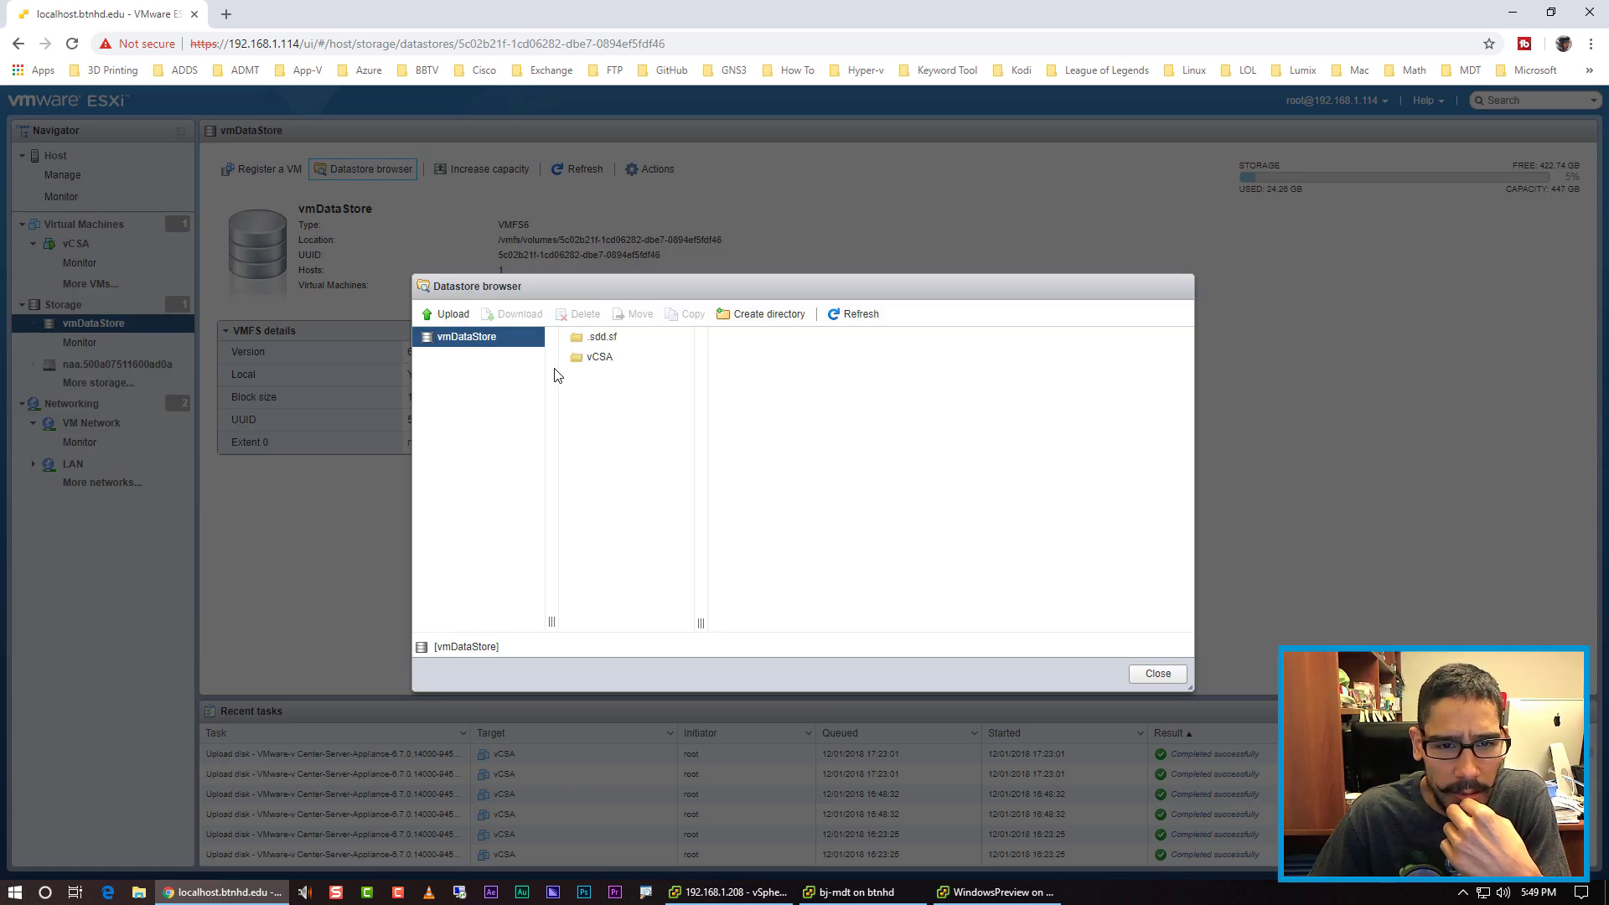
left_click(602, 366)
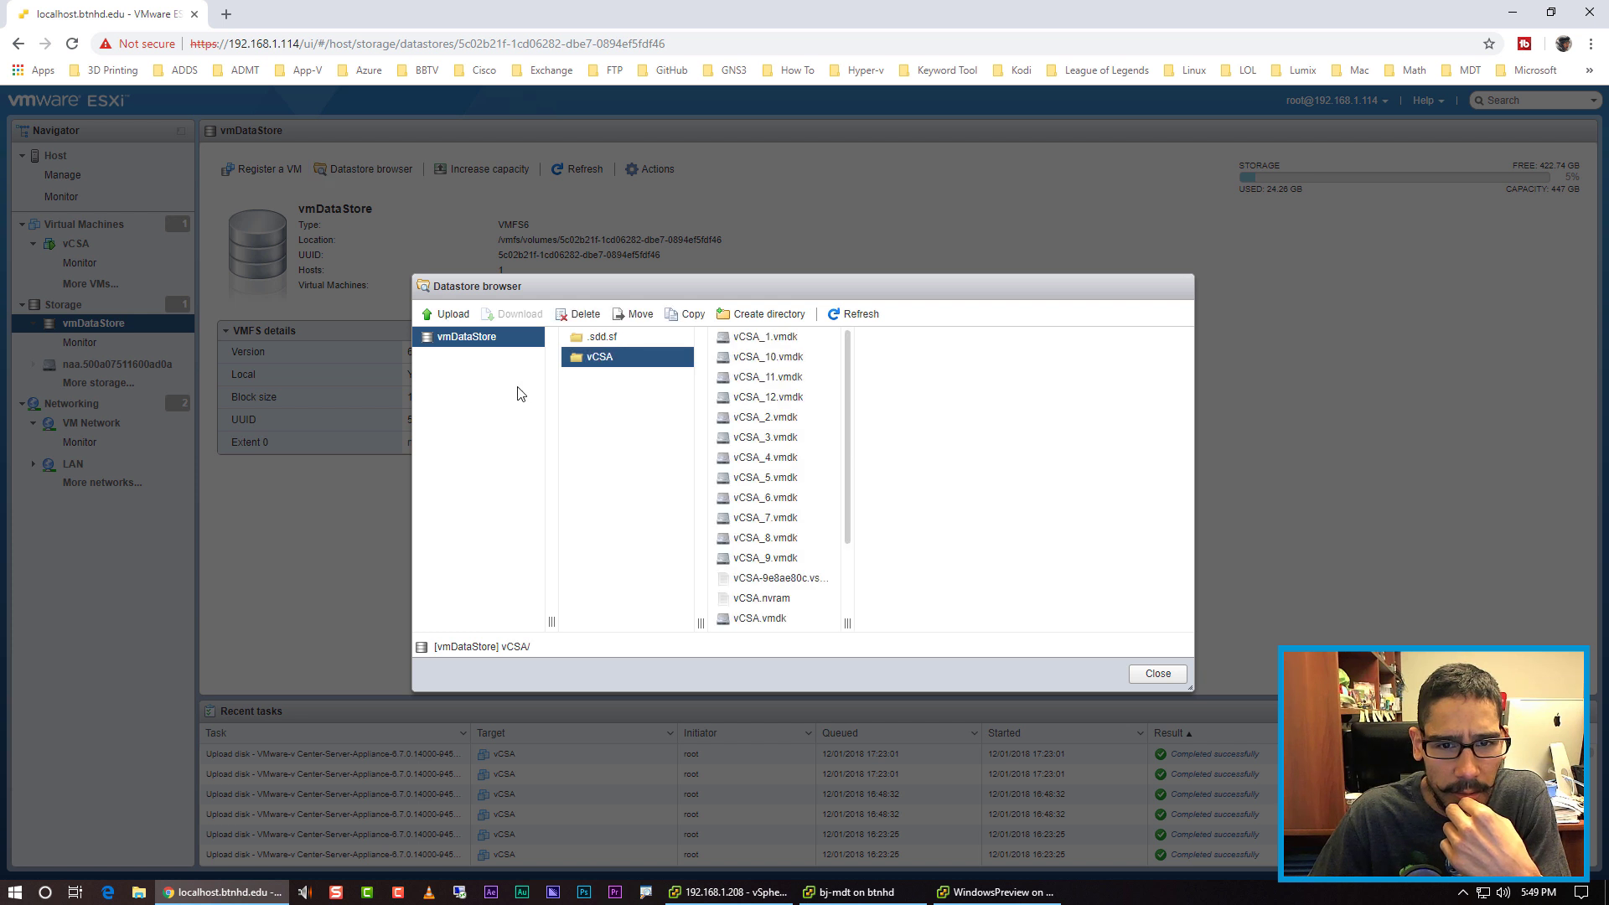
left_click(604, 338)
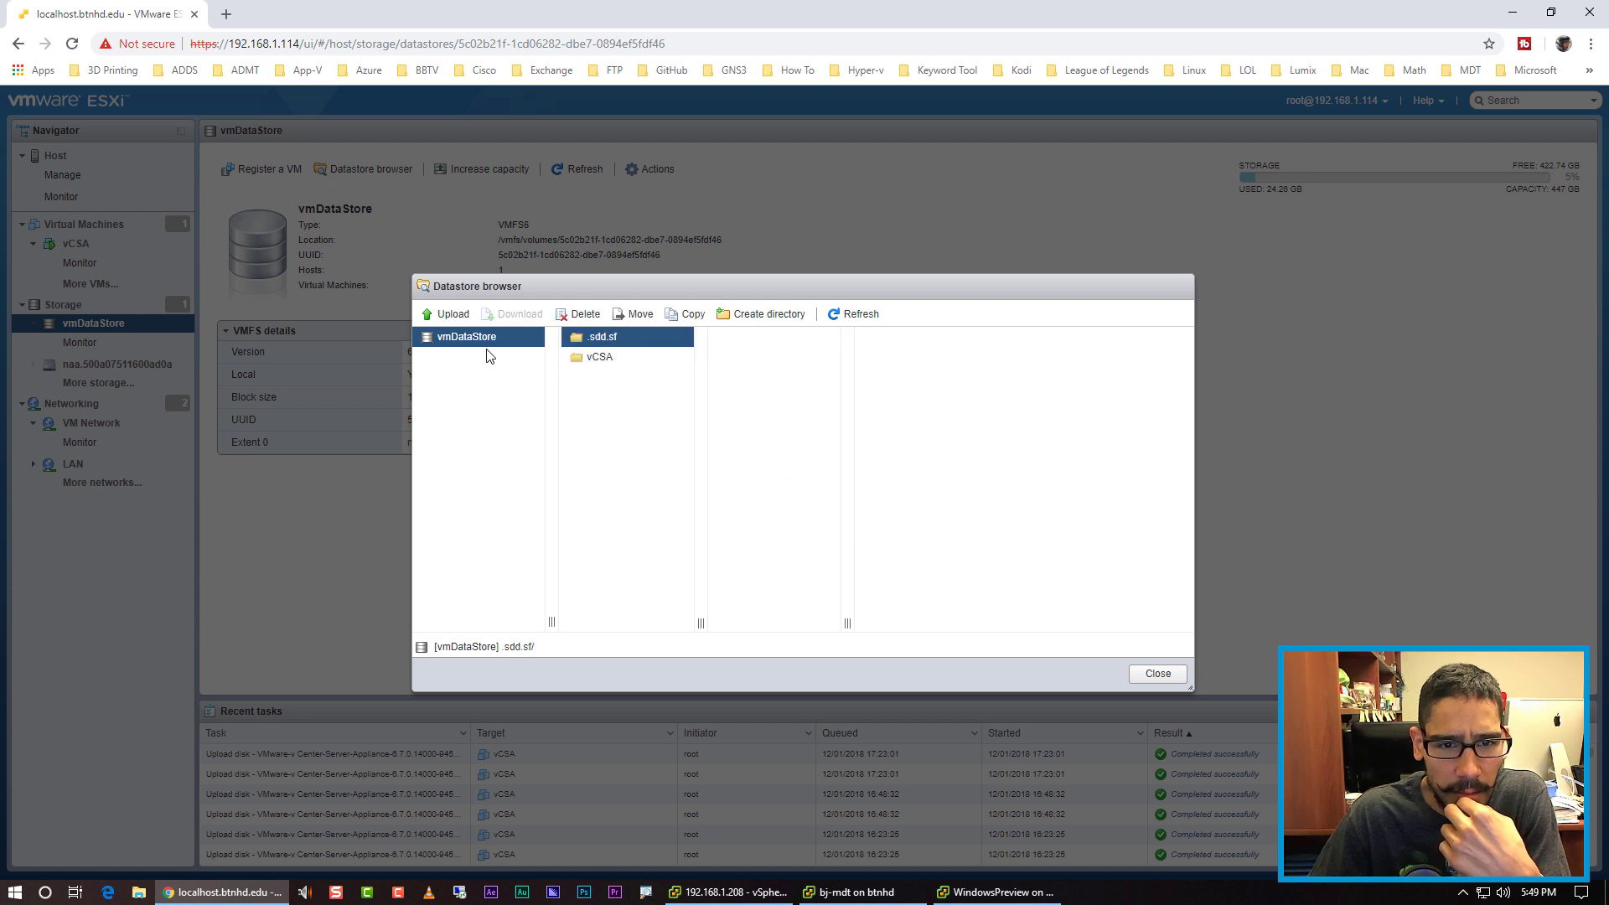
left_click(1160, 675)
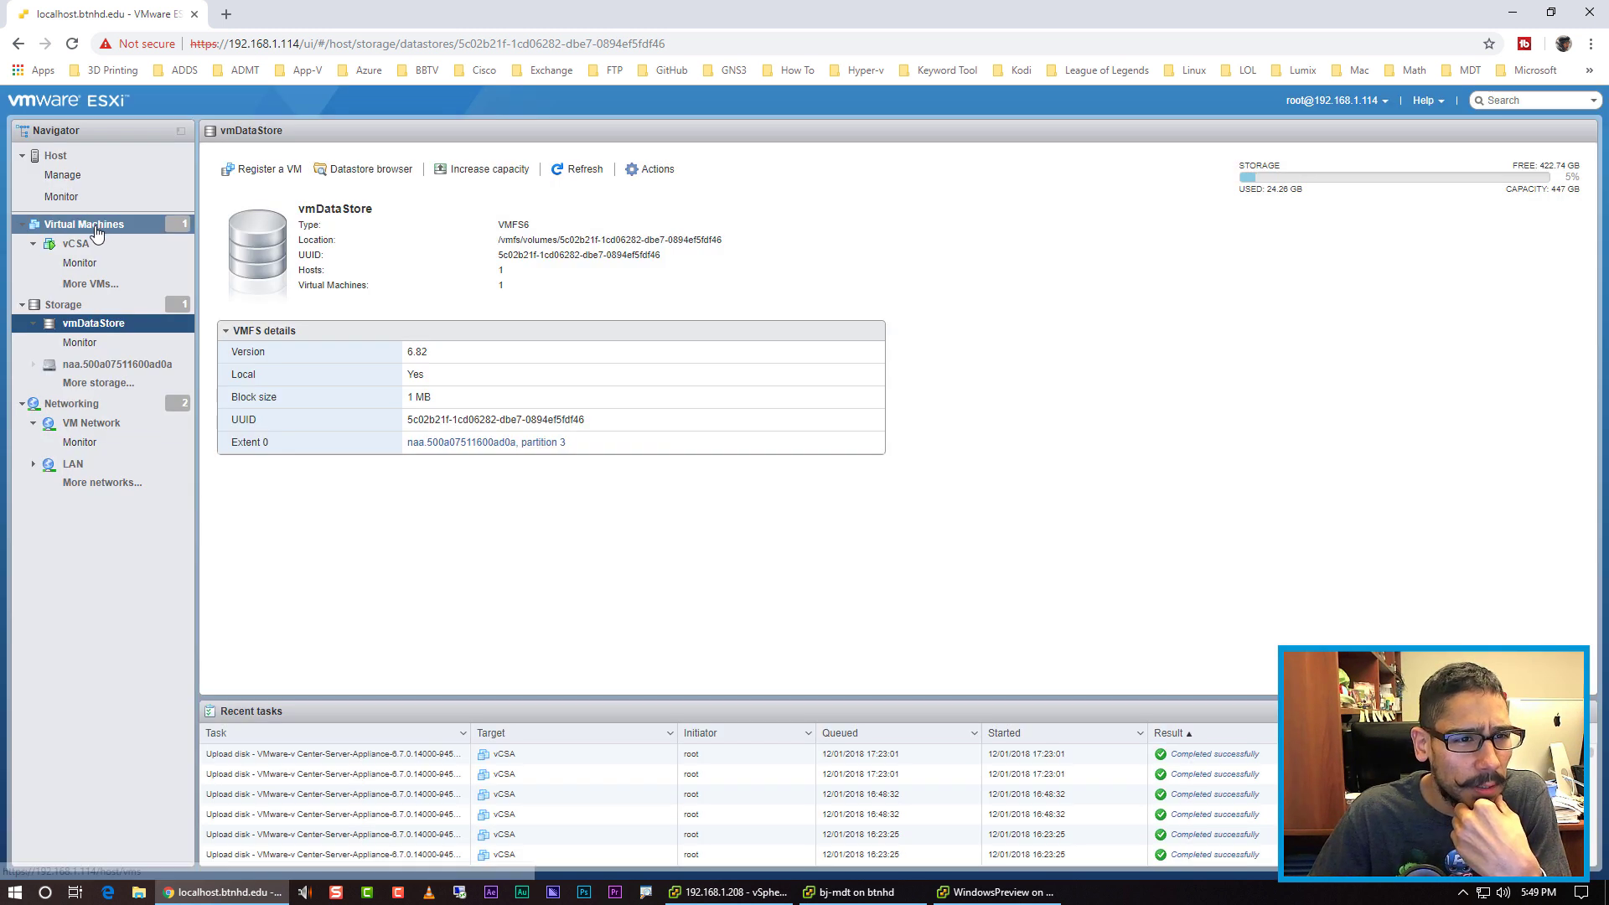
left_click(72, 183)
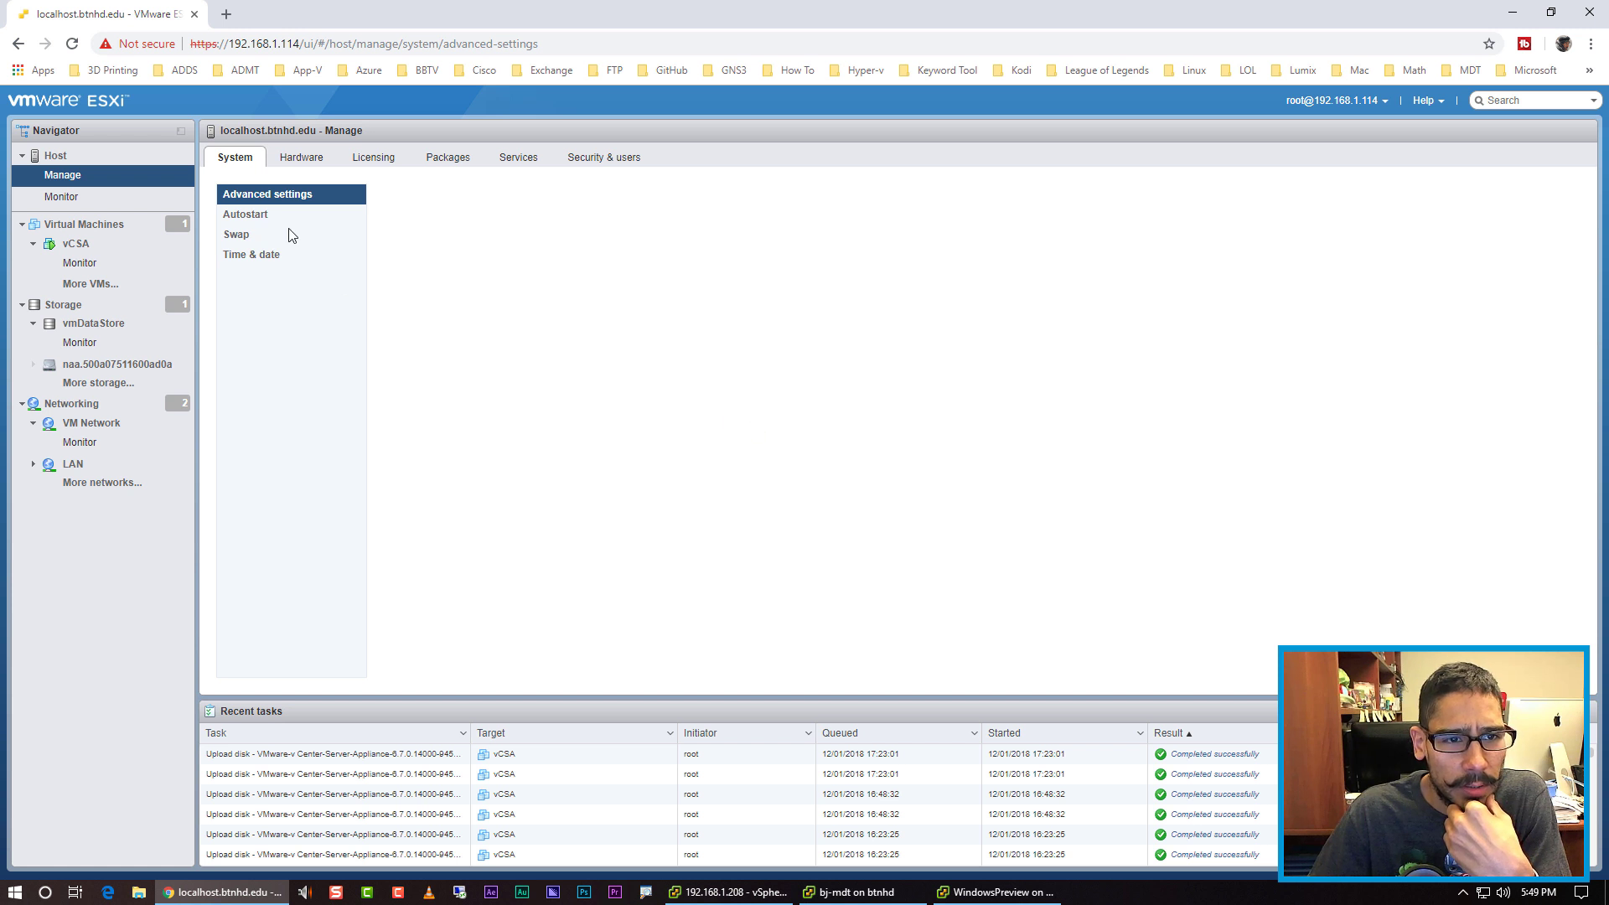
Step: Filter advanced settings by 'syslog' and open the Syslog.global.logDir edit dialog
left_click(290, 199)
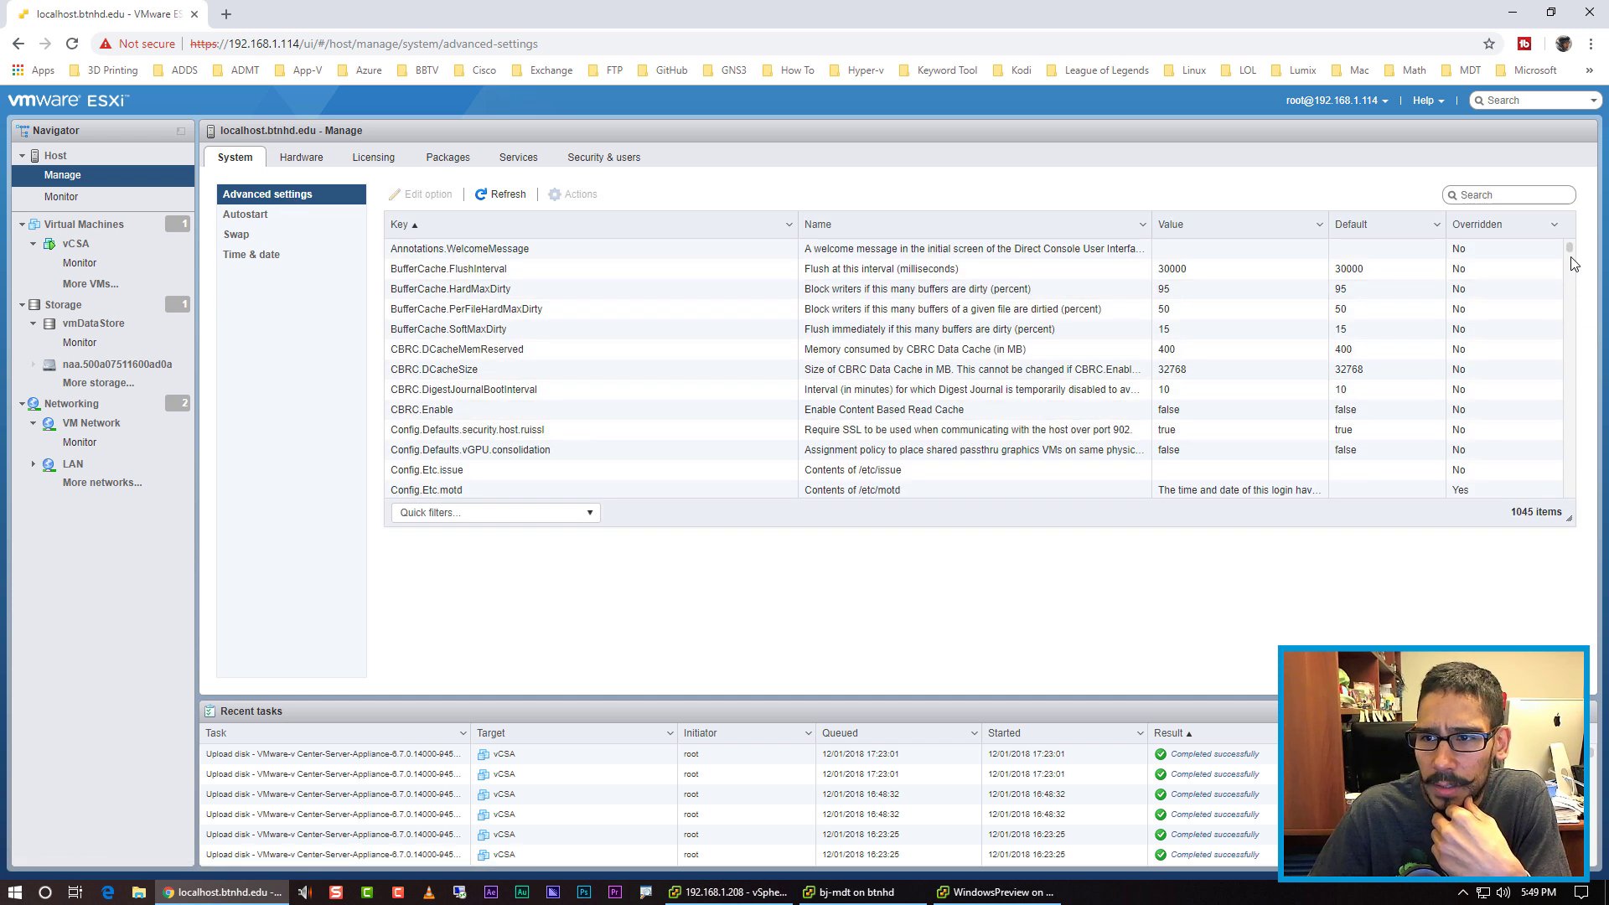
left_click(1491, 198)
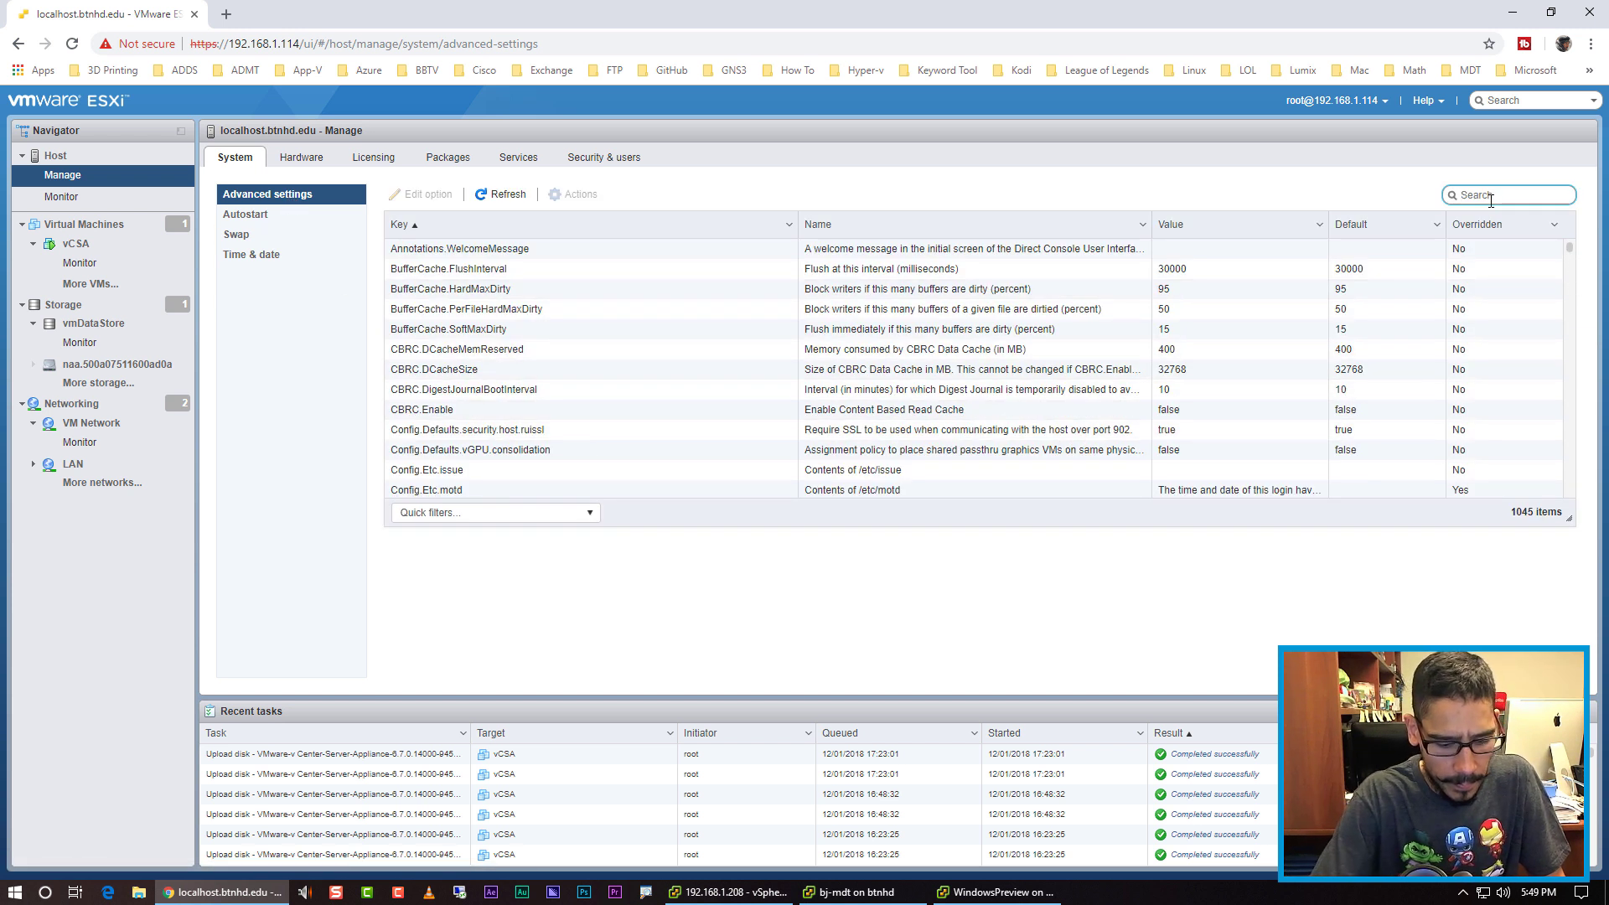
type("syslog")
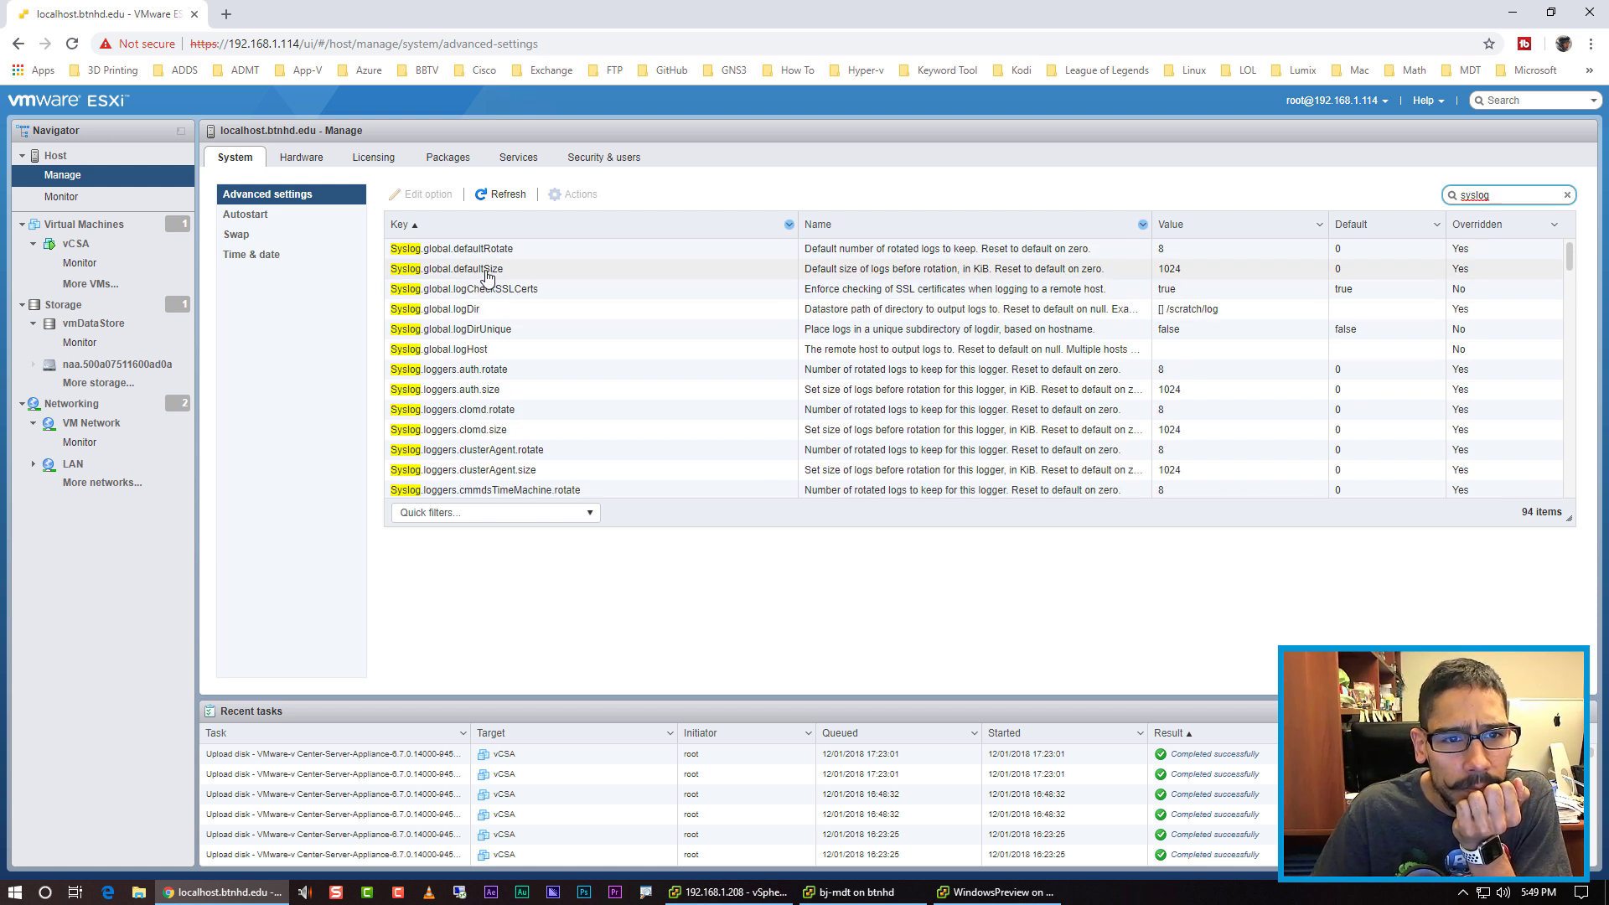
left_click(487, 313)
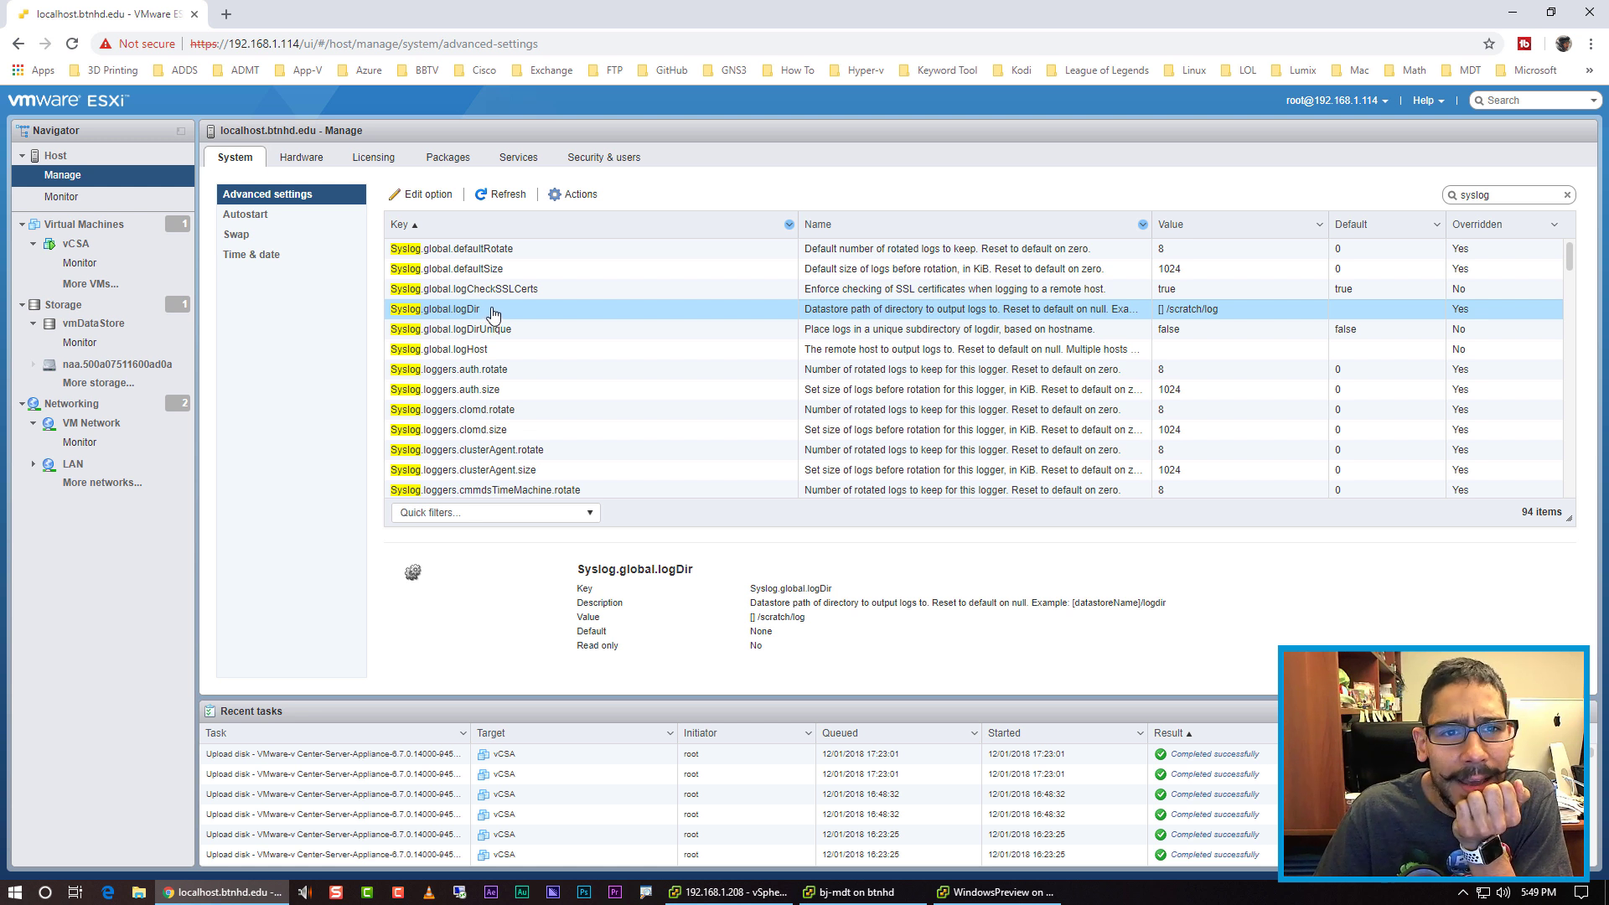
left_click(423, 194)
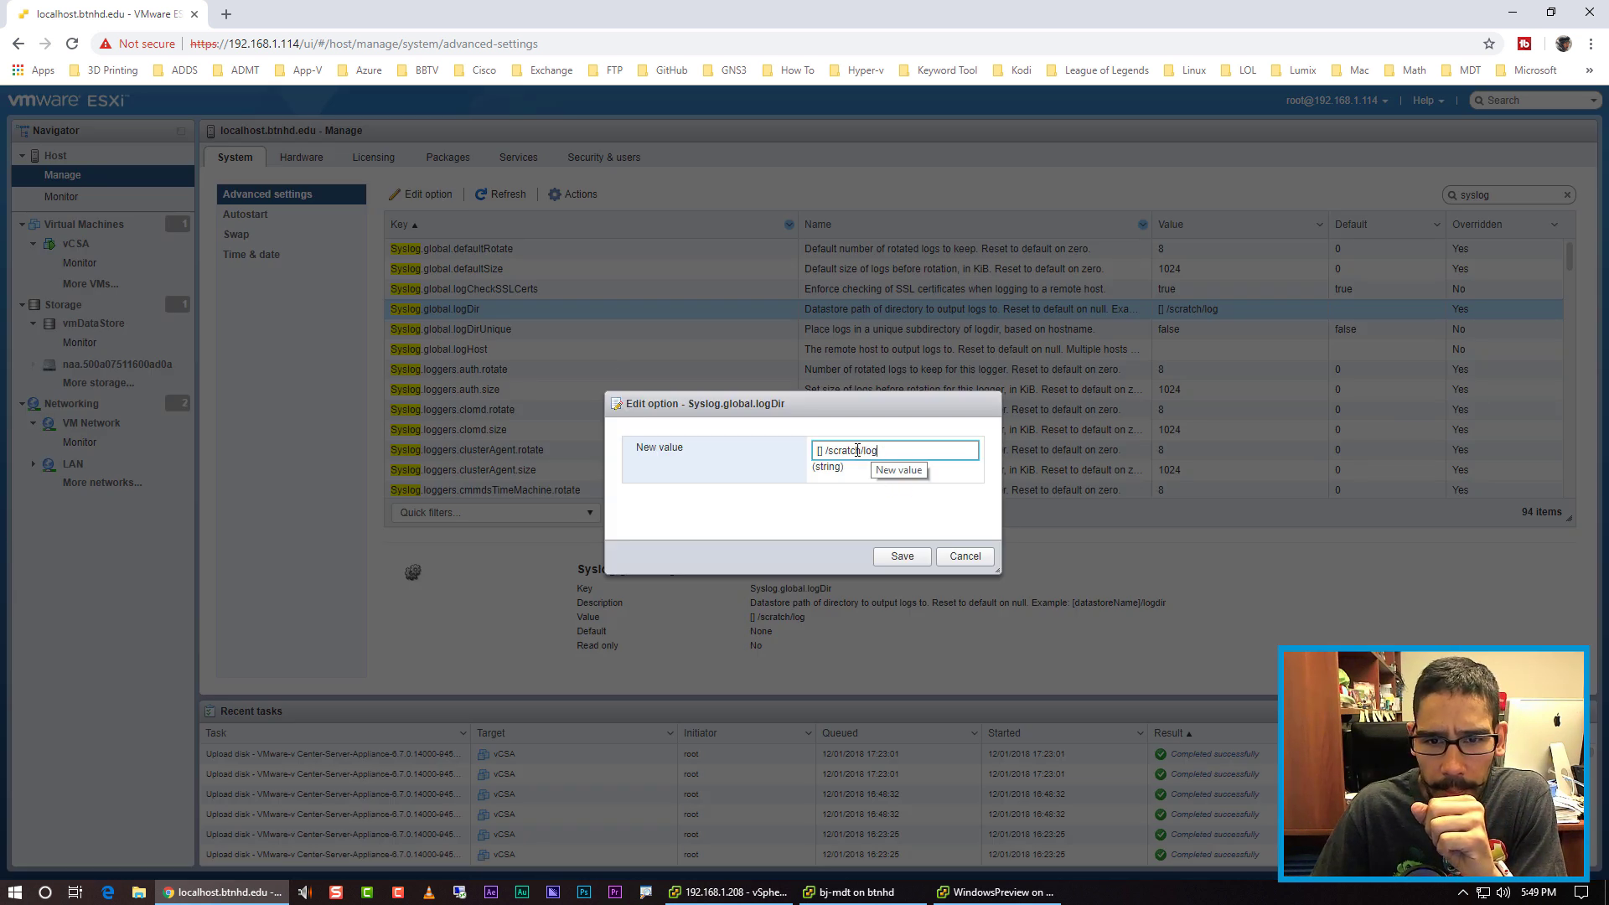
Step: Replace '[] /scratch' with '[vmDataStore]' to make [vmDataStore]/log, then save
left_click_drag(864, 450, 759, 457)
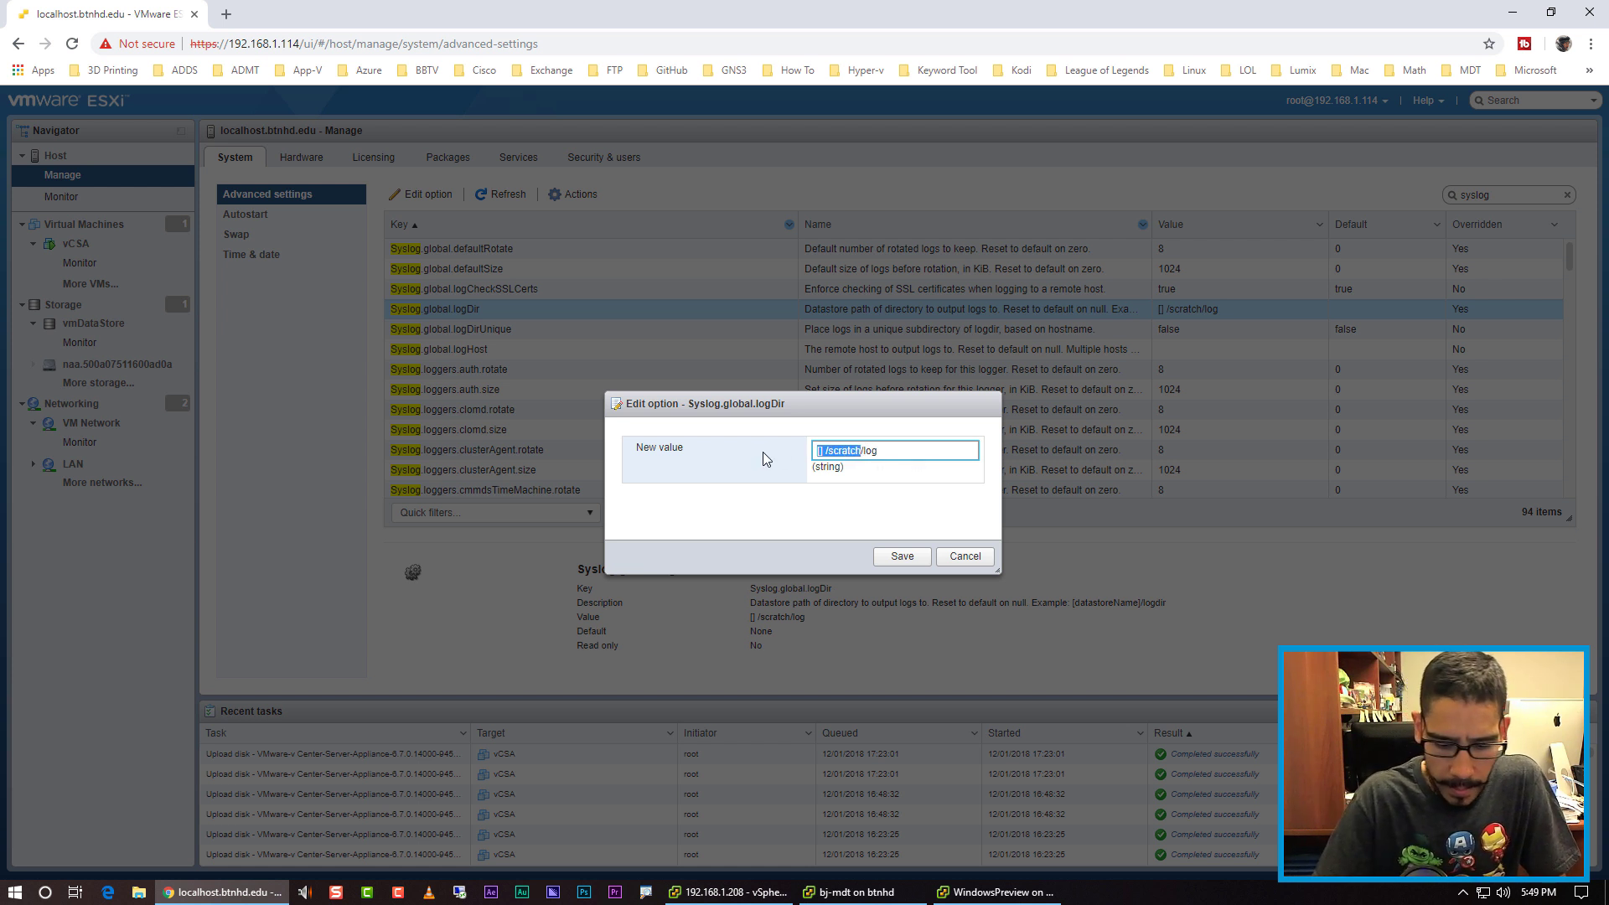
type("[vm")
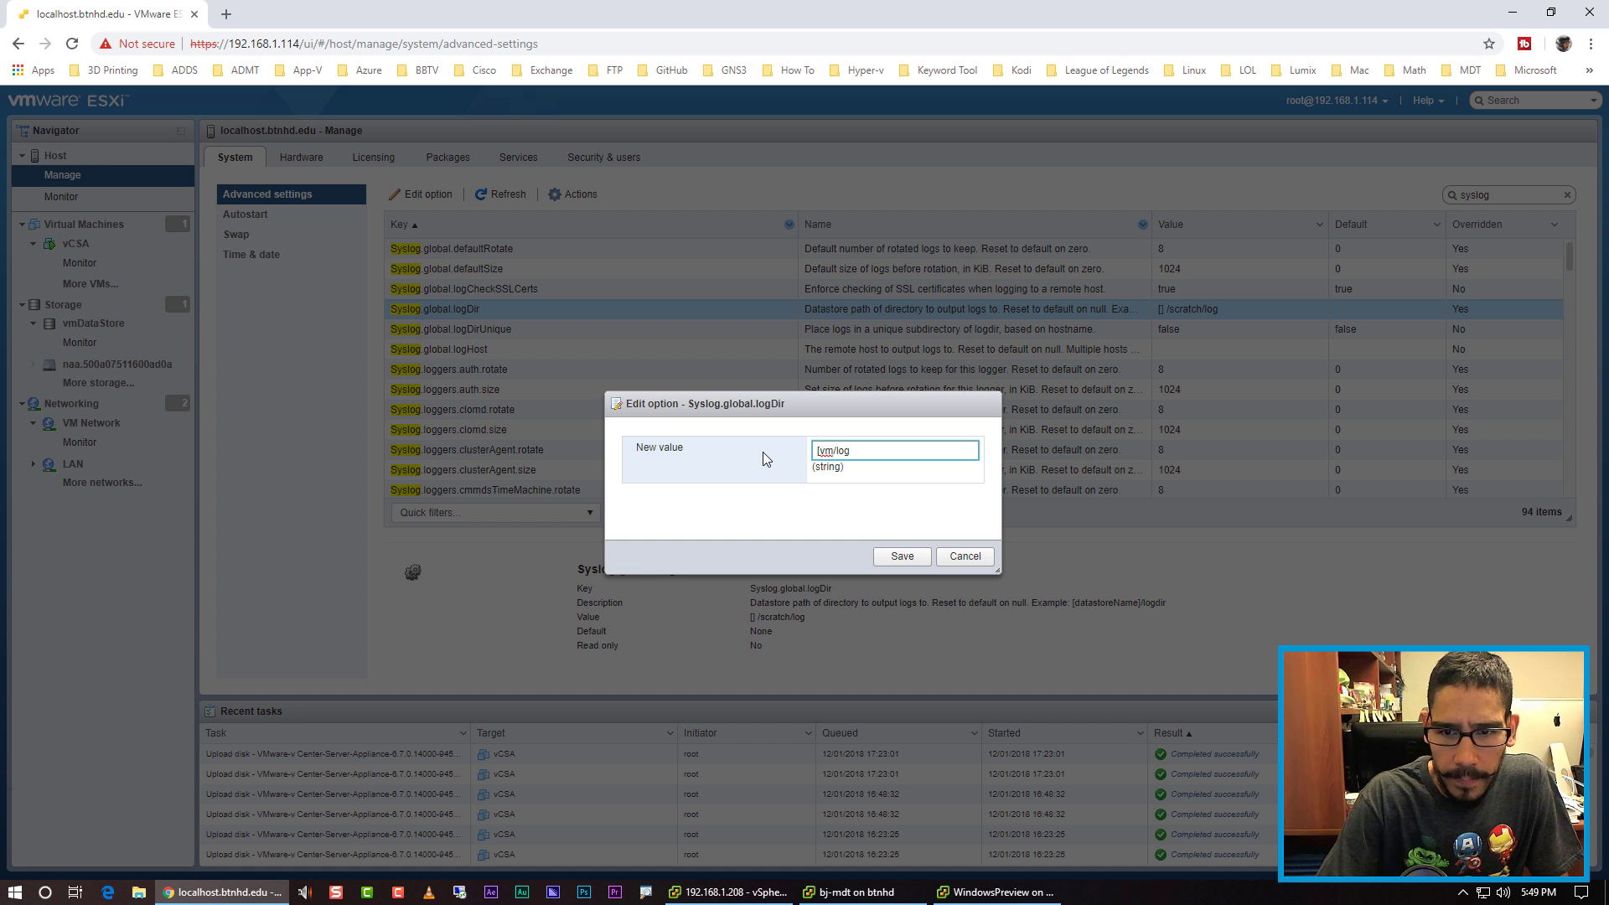
type("Data")
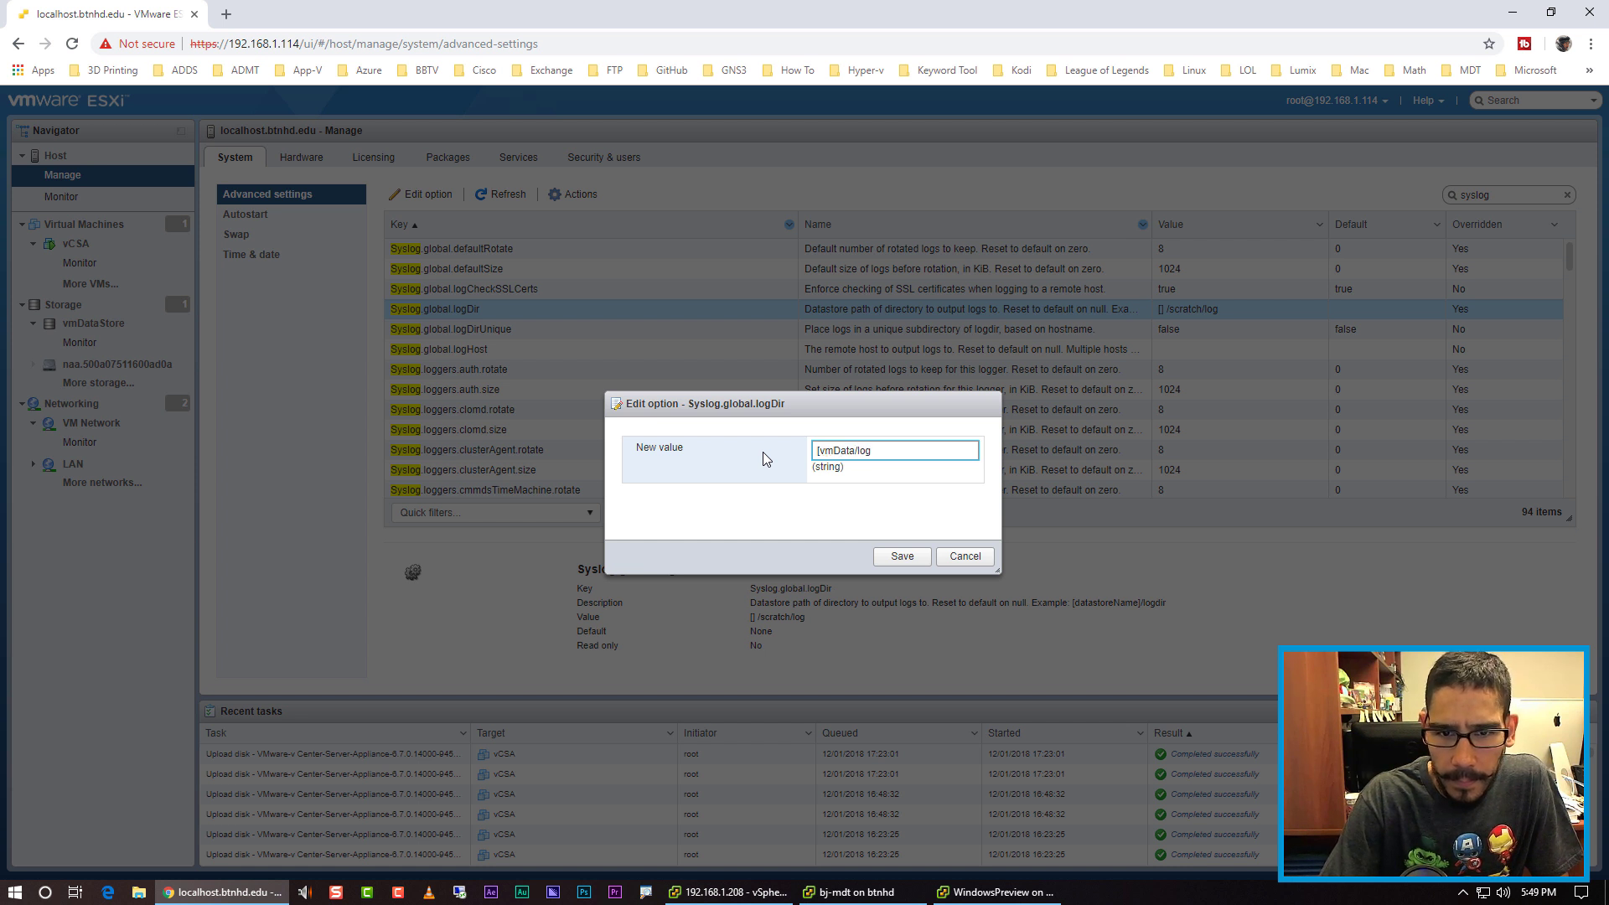
type("s")
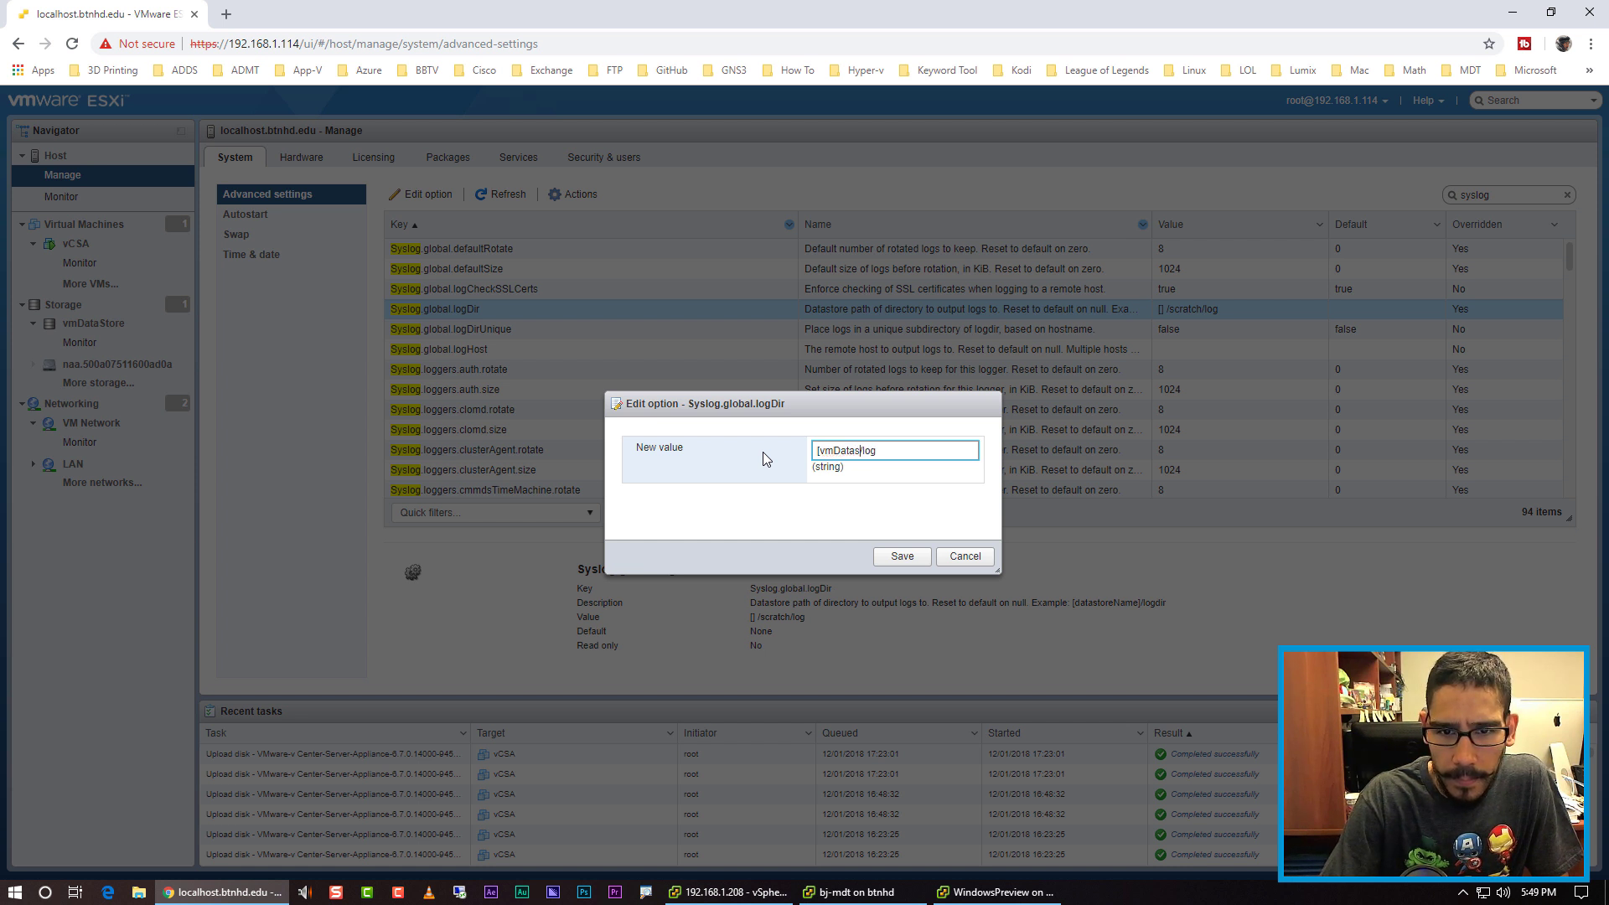
key("BackSpace")
type("Sto")
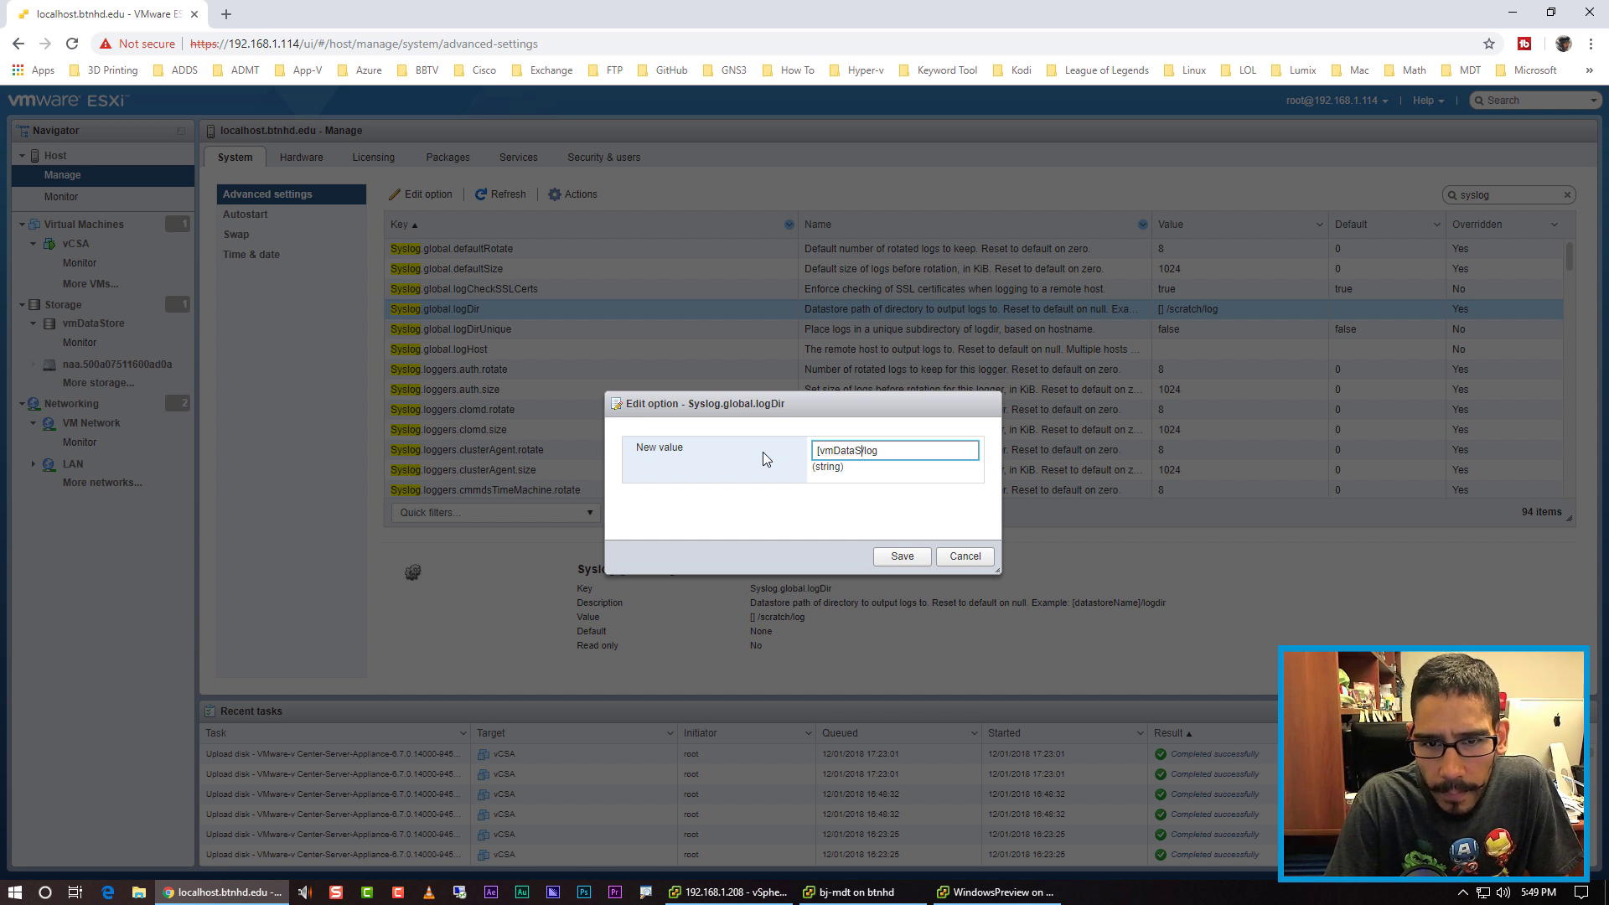
type("r")
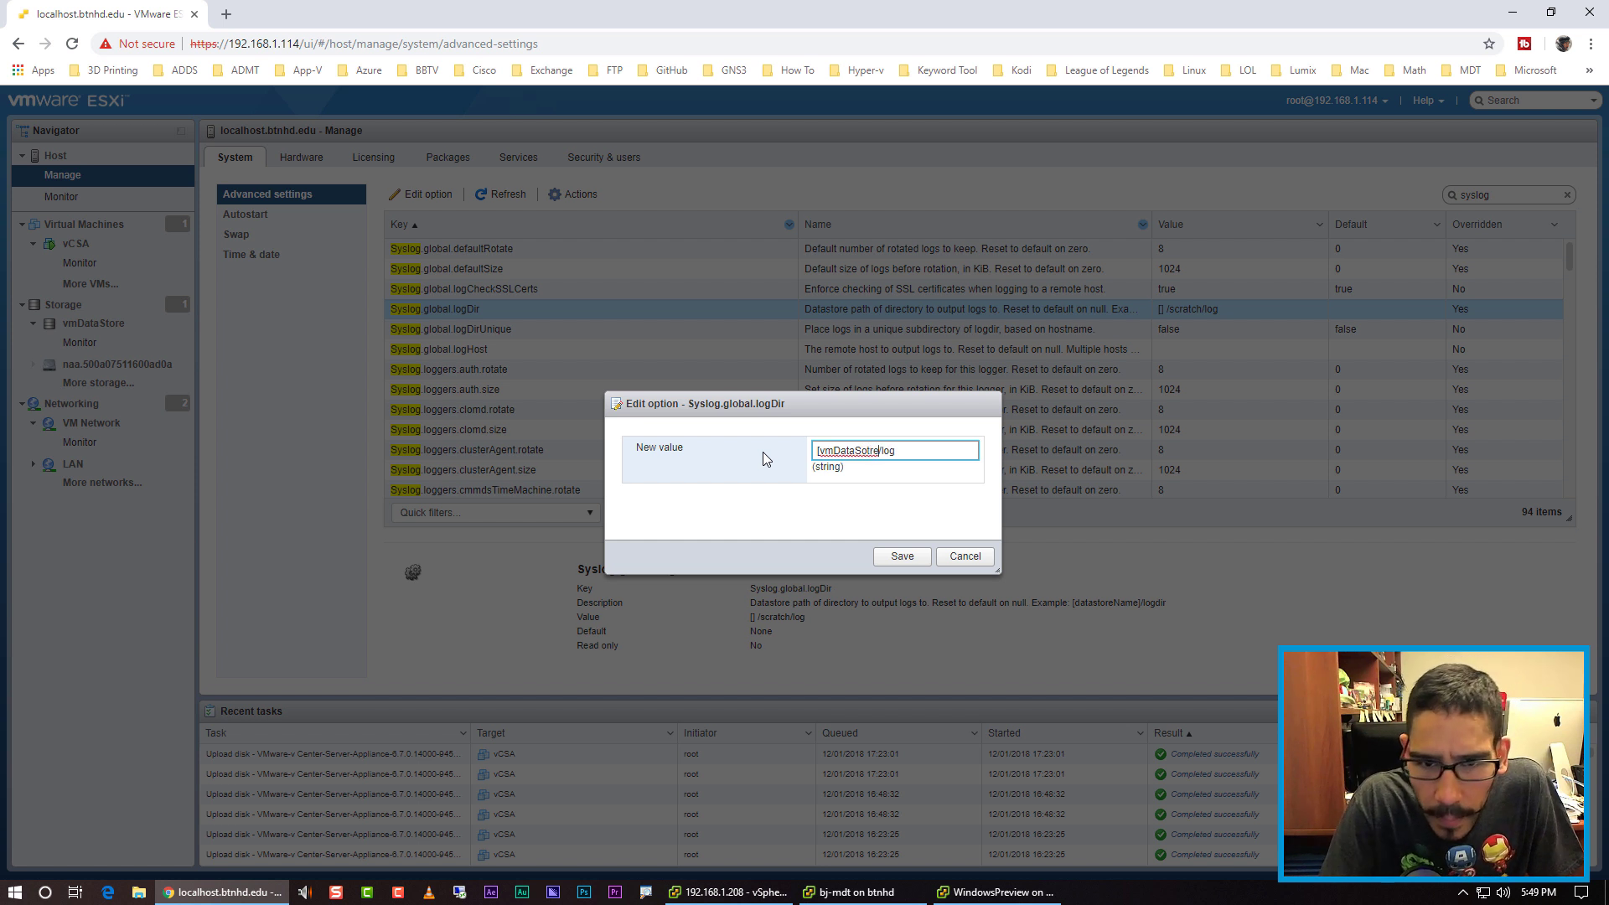
key("BackSpace")
key("BackSpace")
key("BackSpace")
type("tore")
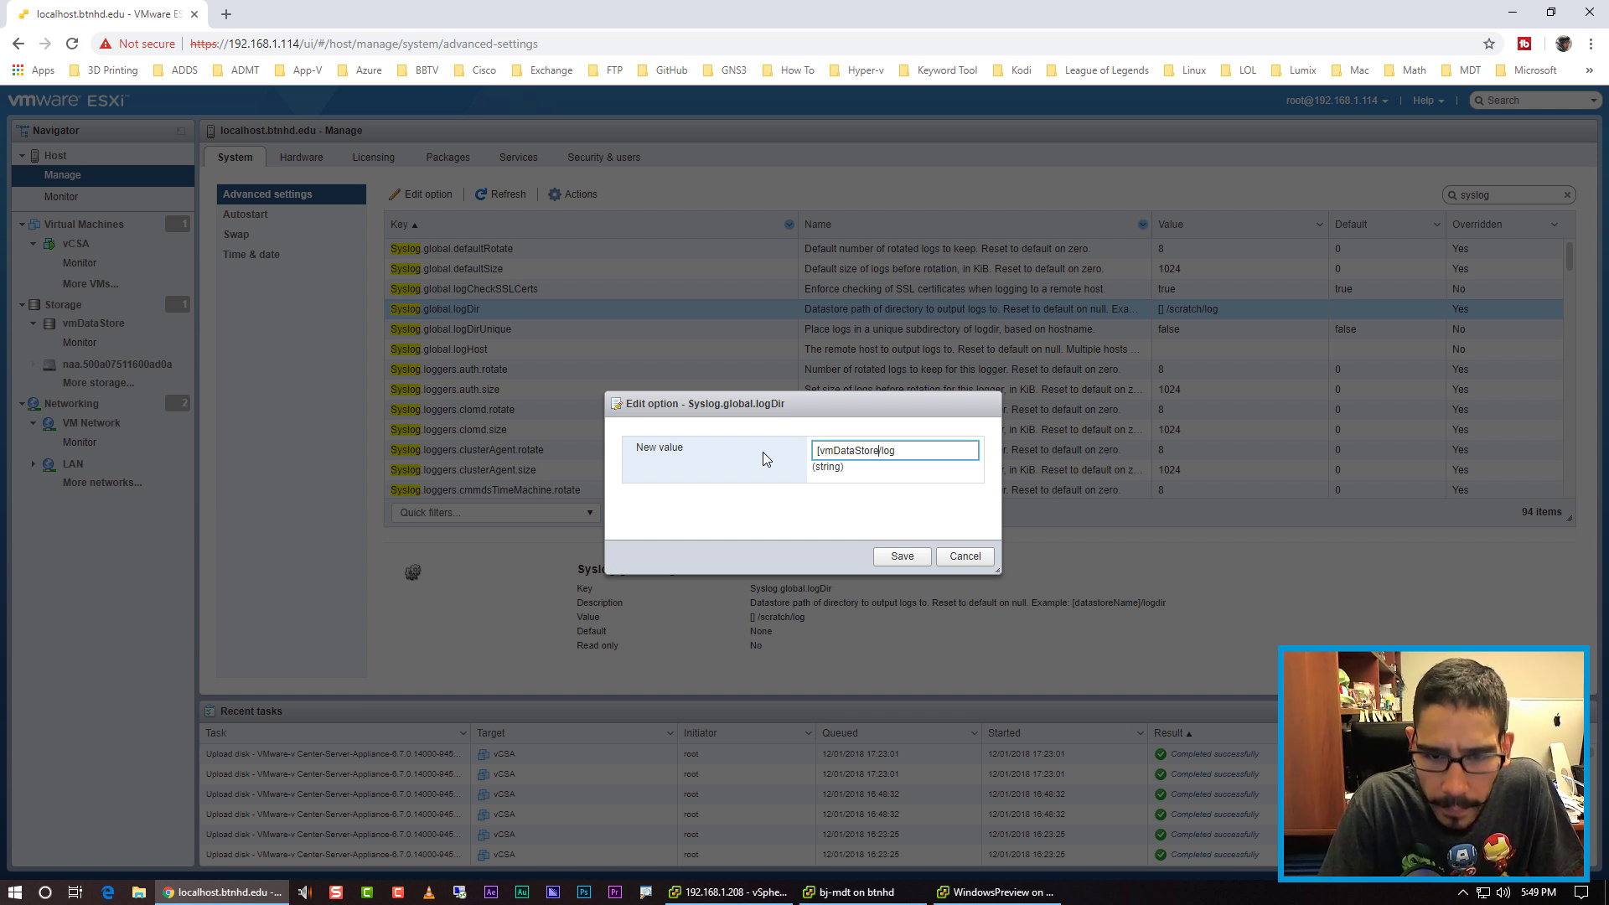
type("]")
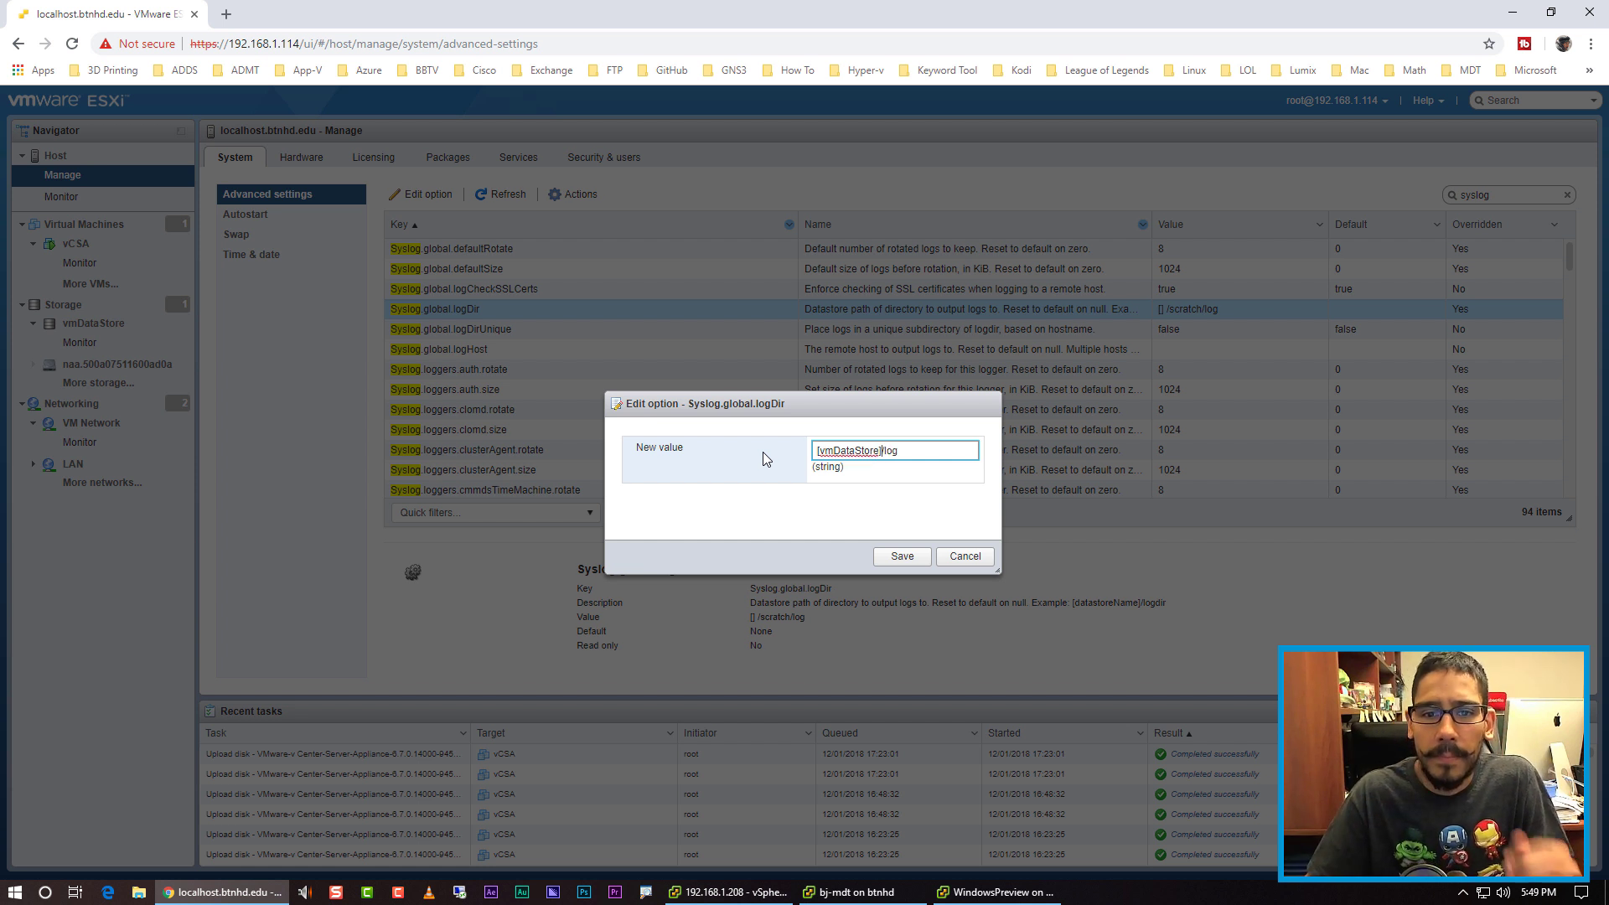
left_click(879, 519)
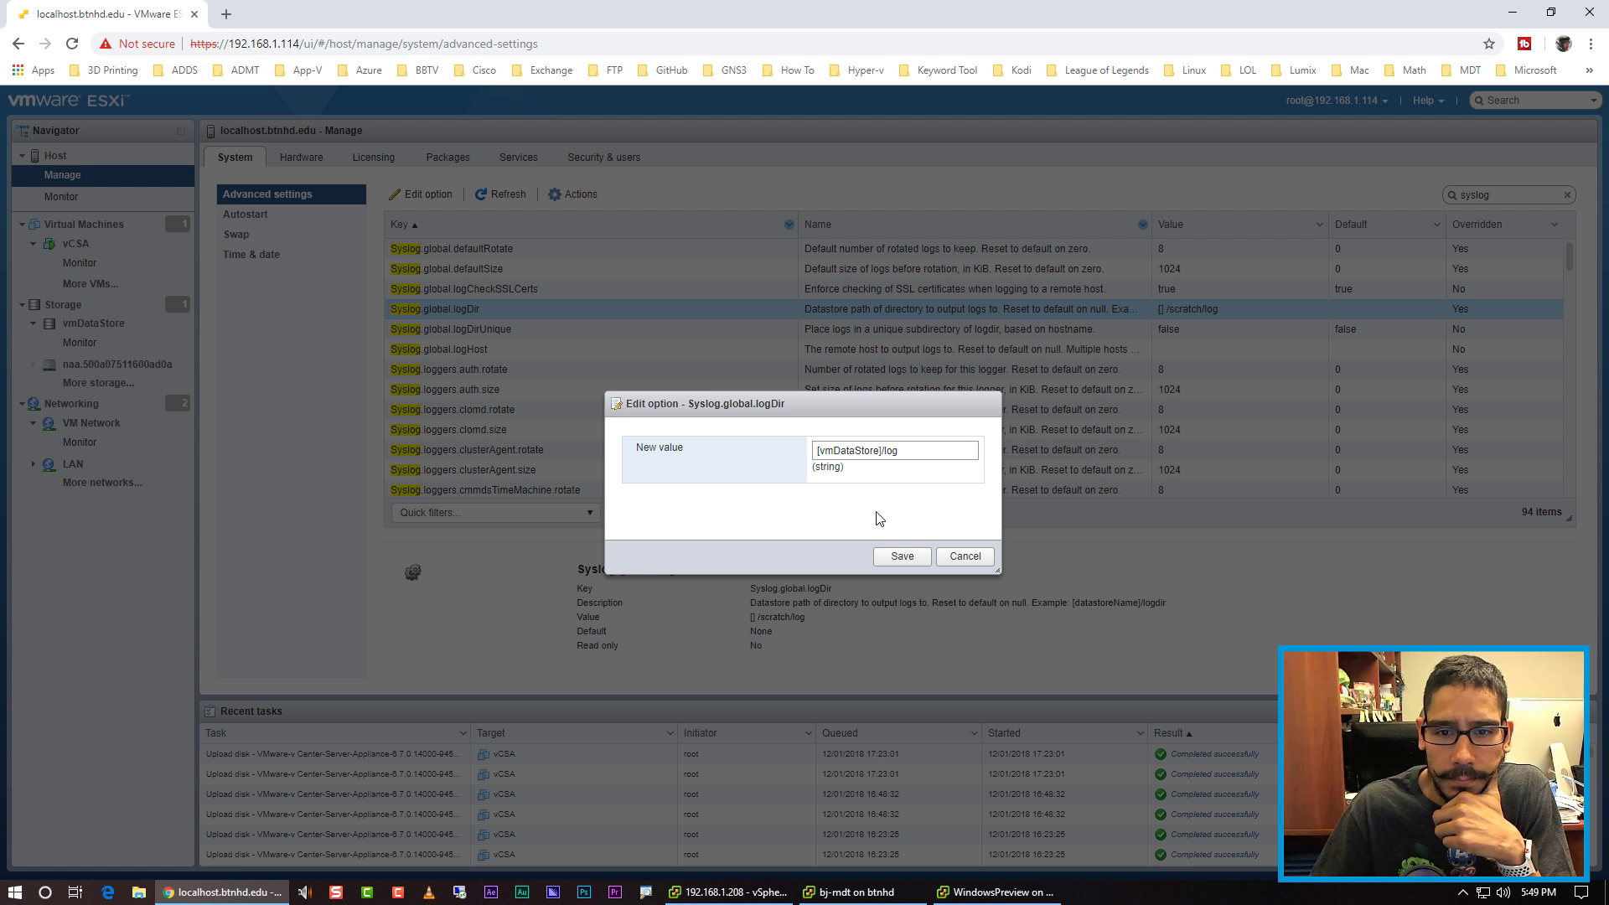
left_click(898, 556)
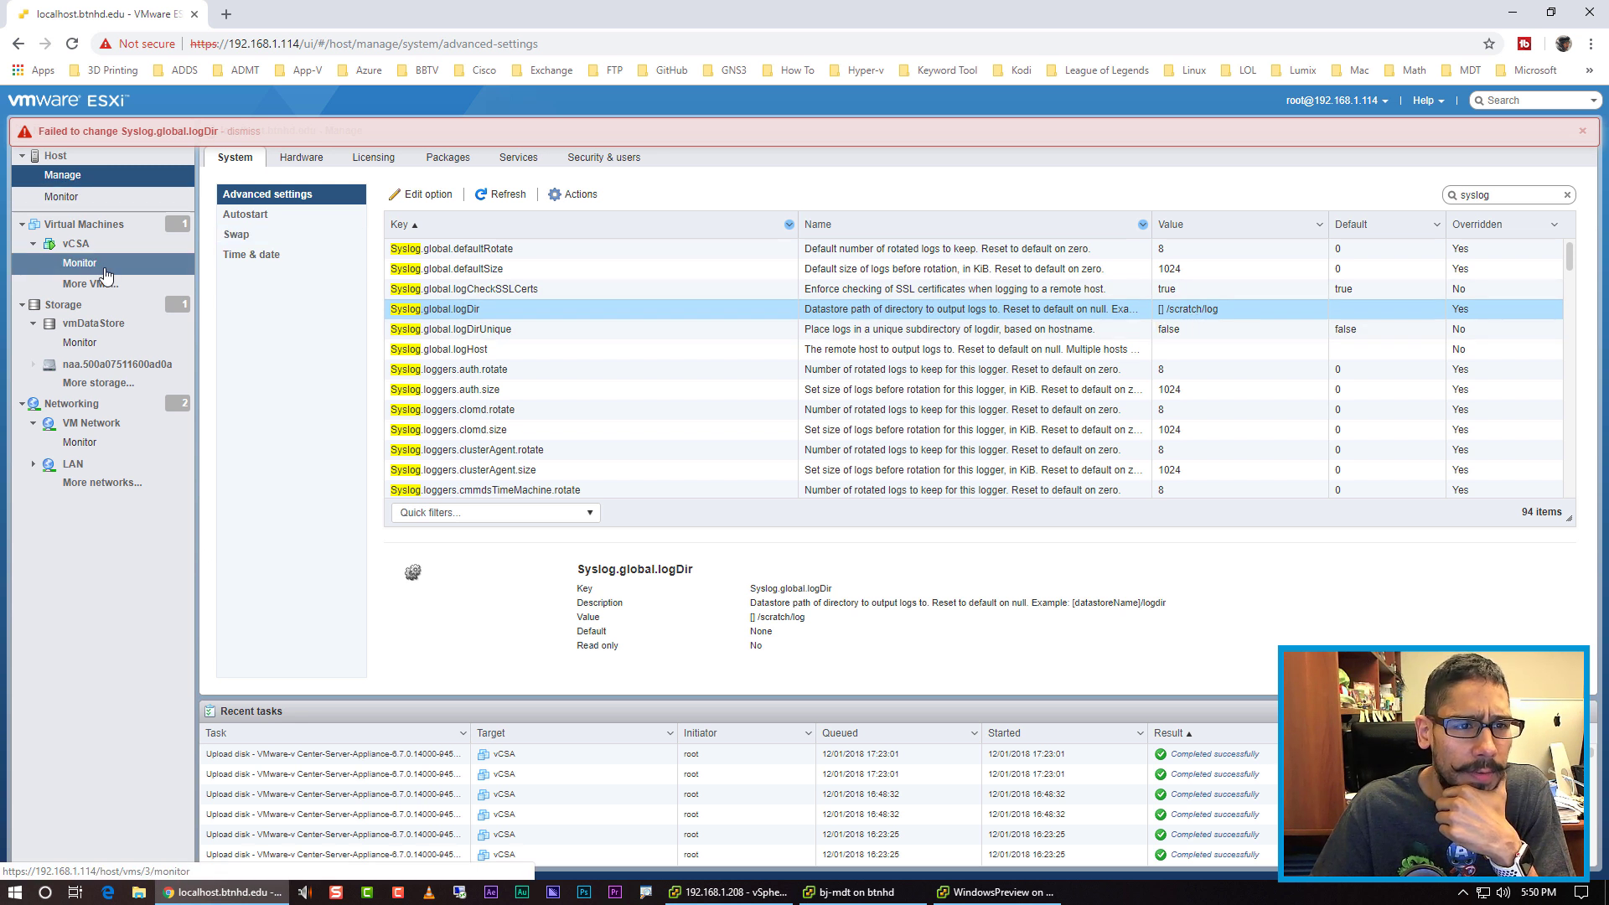
Step: Open the vmDataStore datastore page from the Navigator's Storage section
left_click(94, 322)
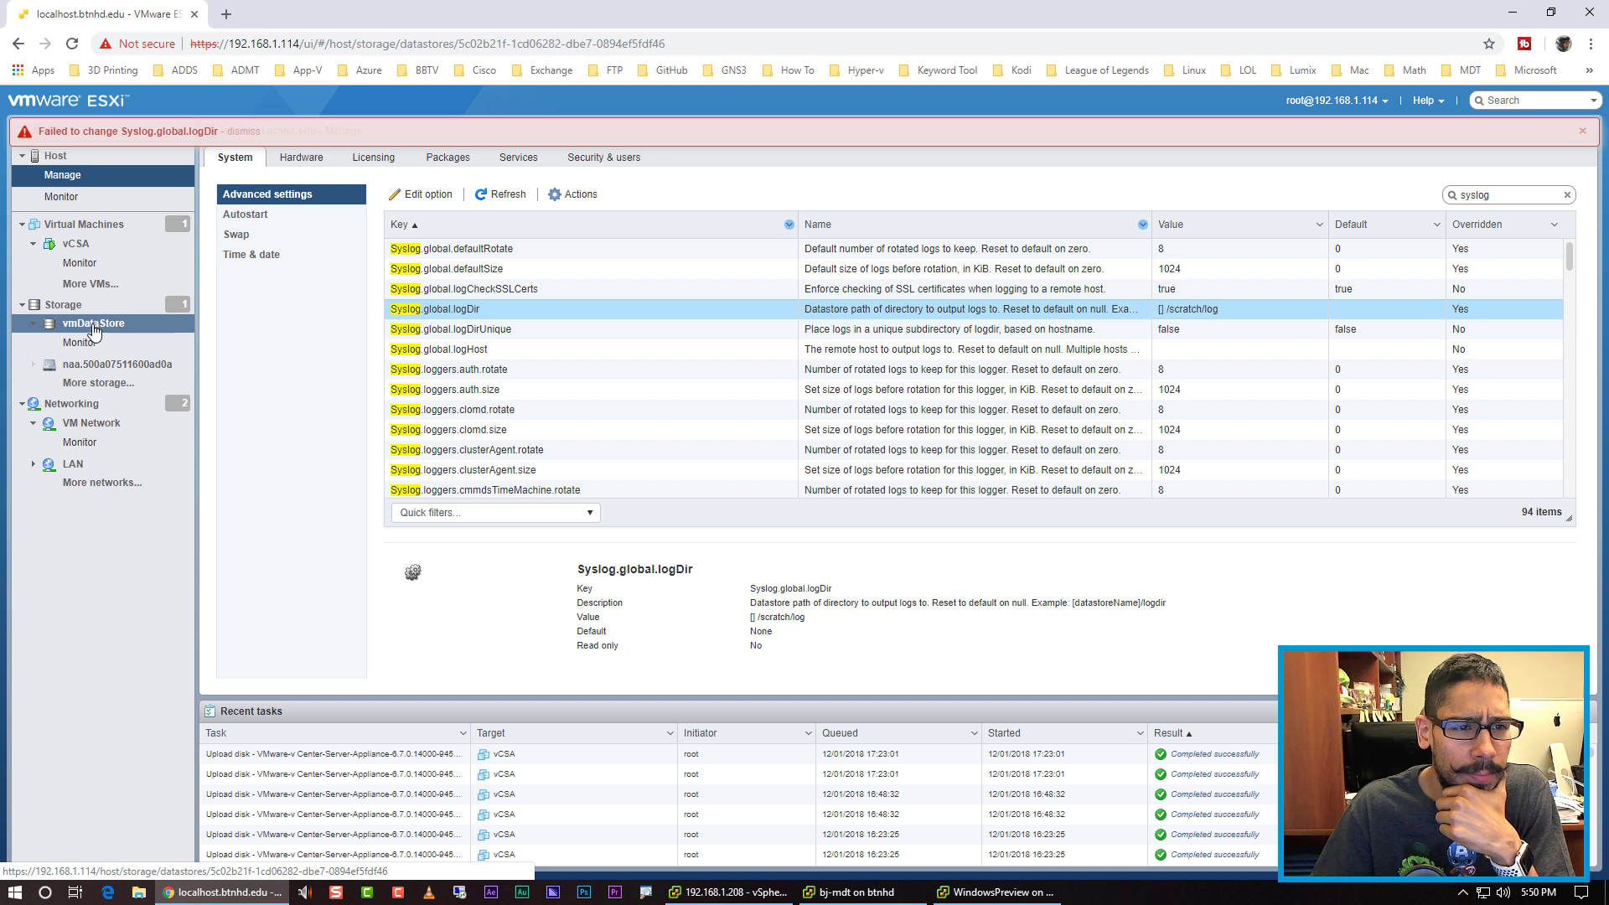
Step: Create a 'log' directory at the top of vmDataStore and confirm it appears
left_click(365, 168)
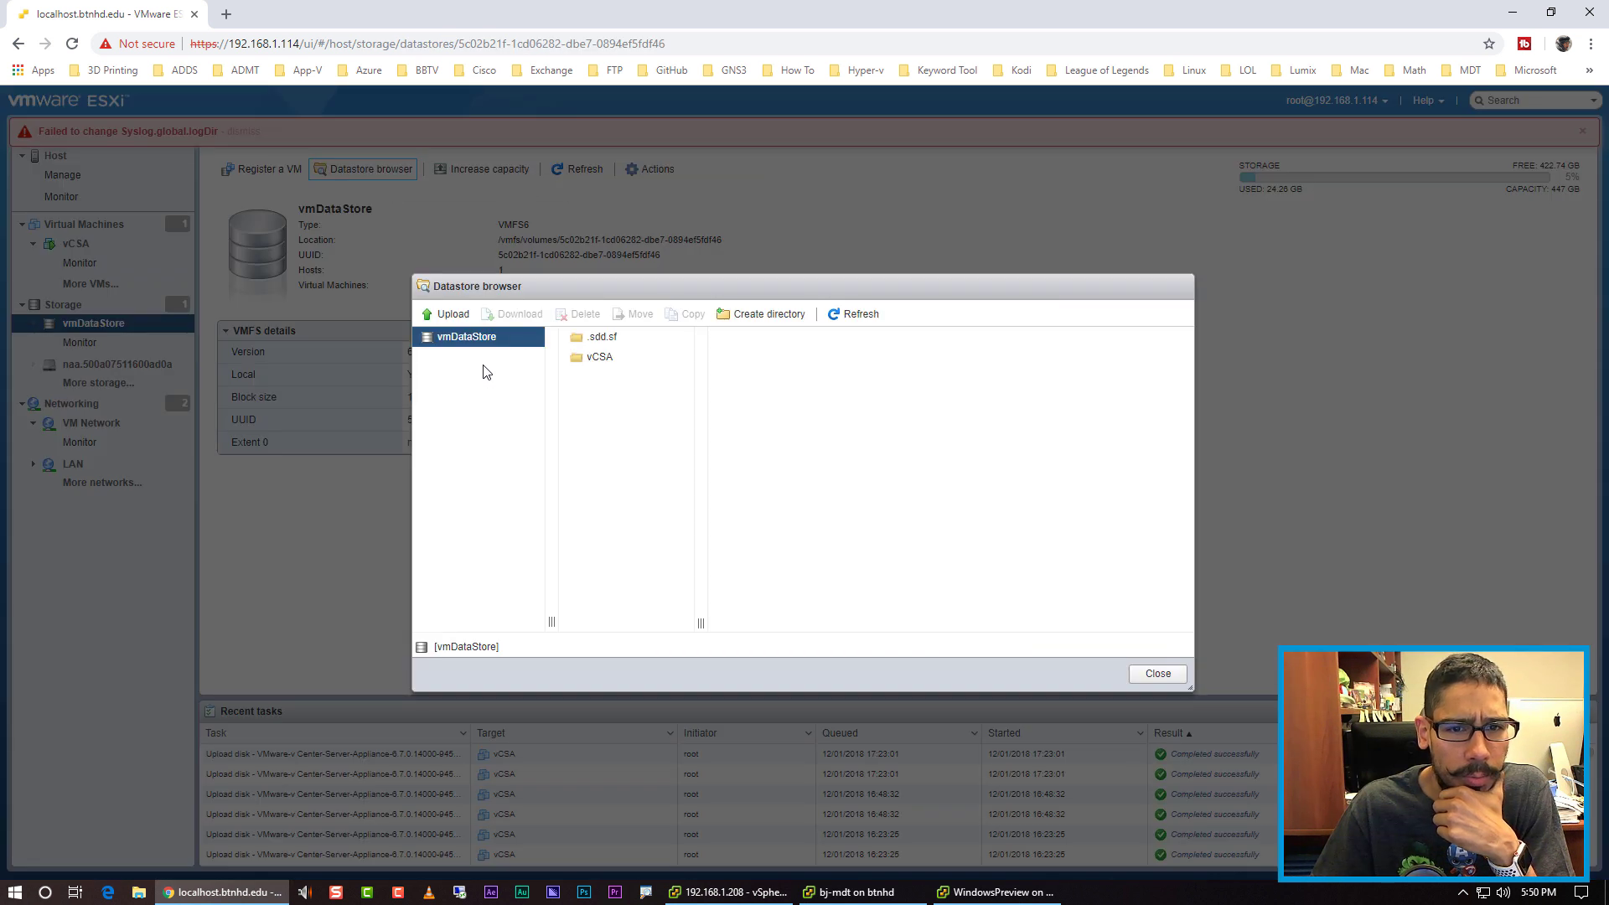
left_click(764, 315)
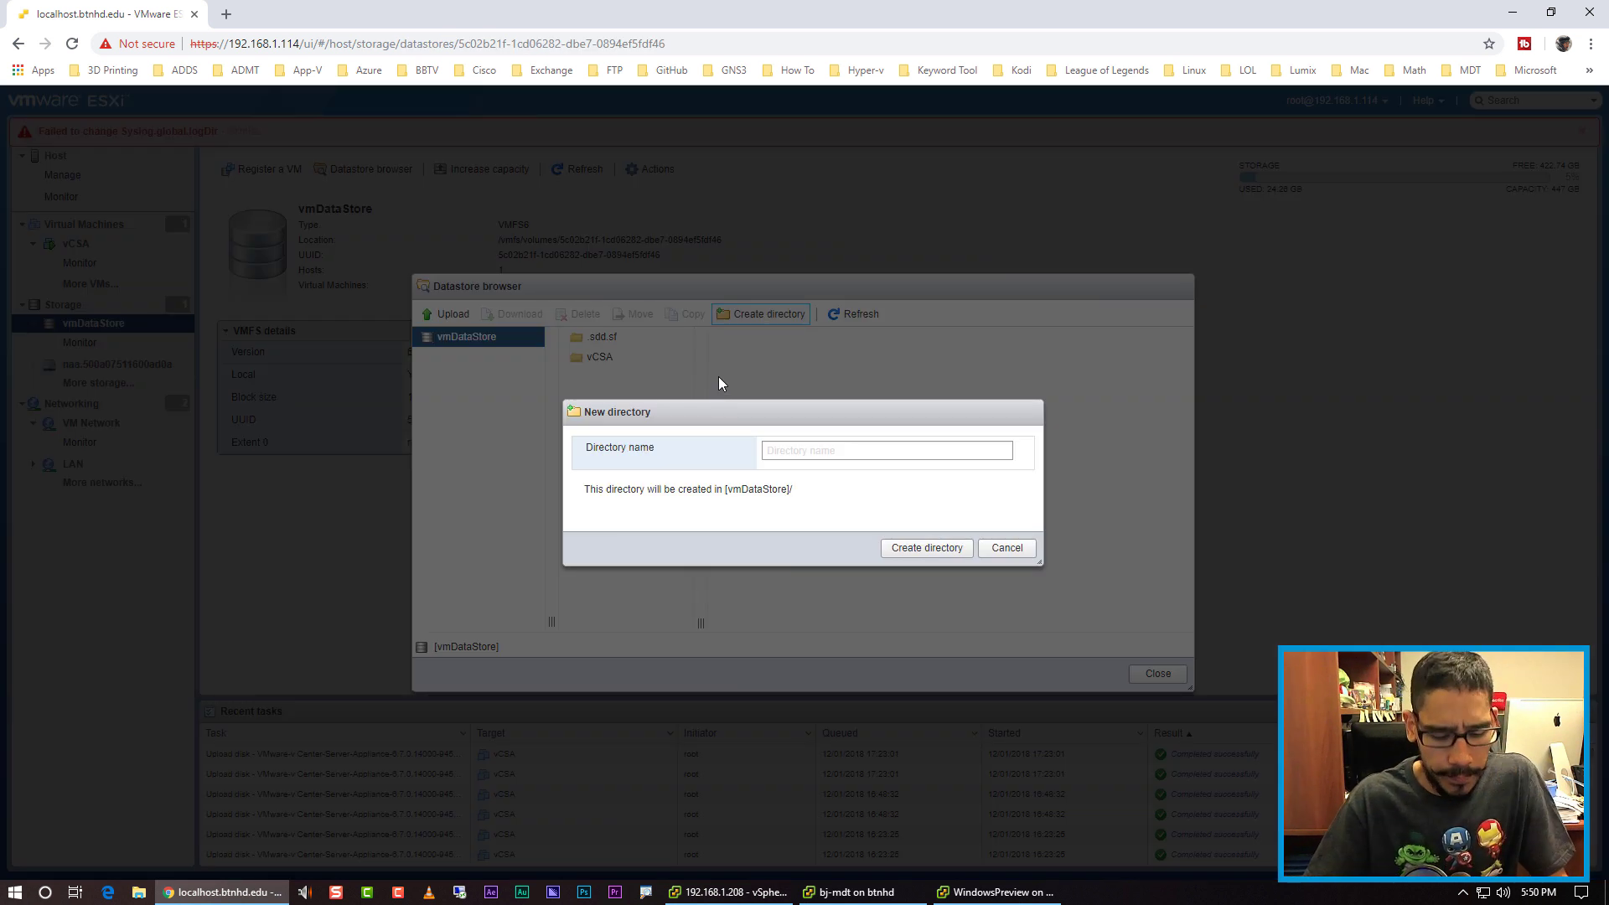
type("log")
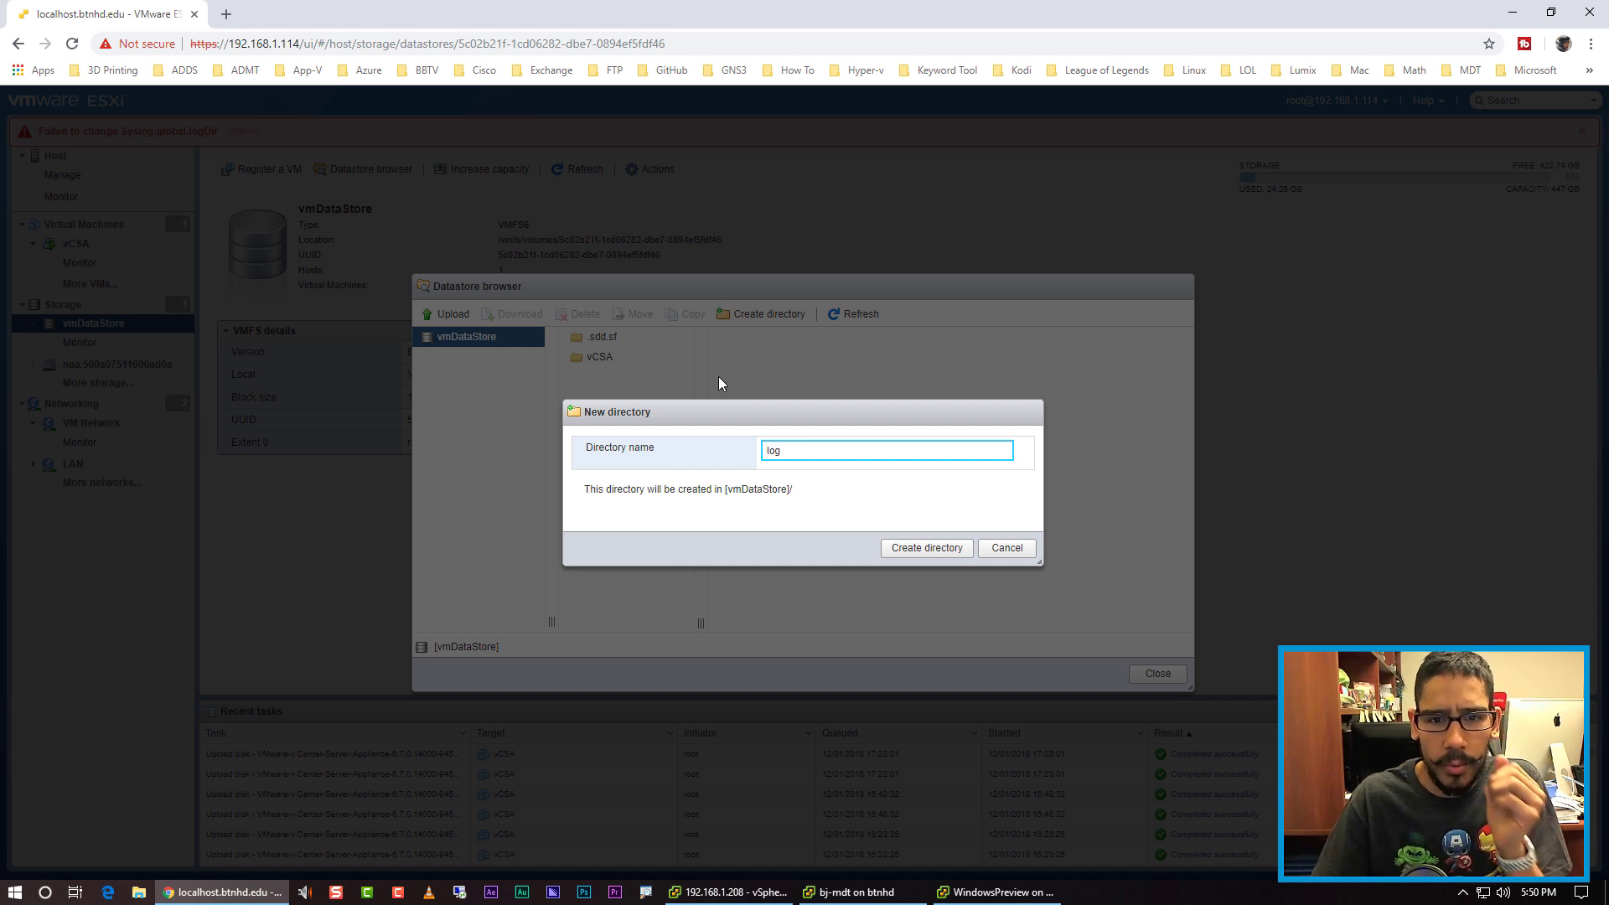
left_click(899, 549)
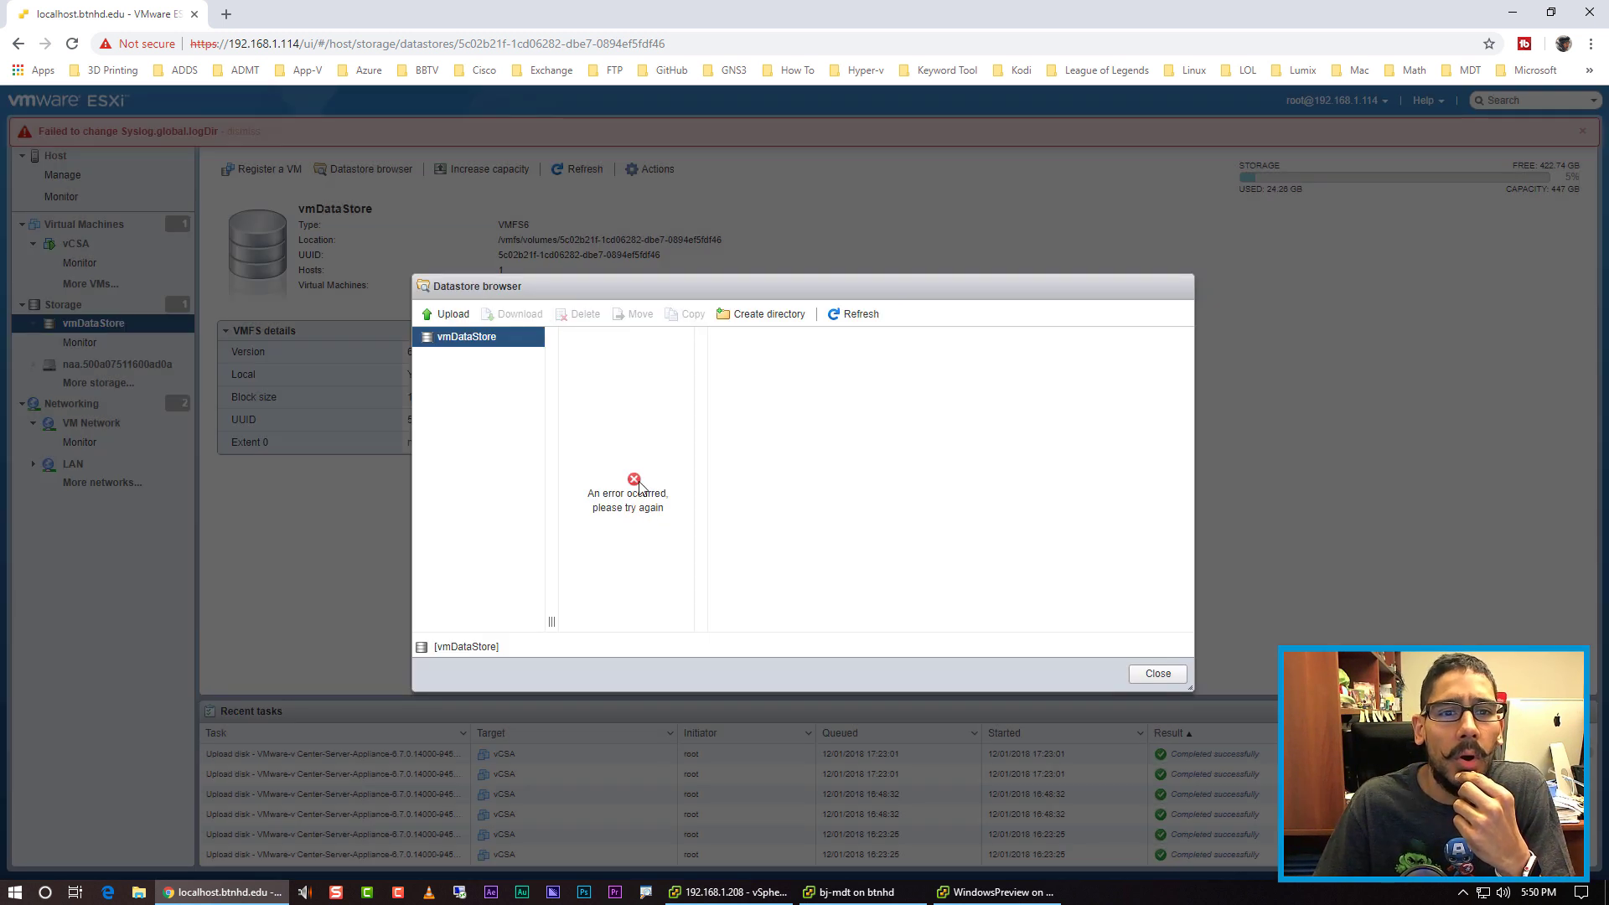
left_click(463, 343)
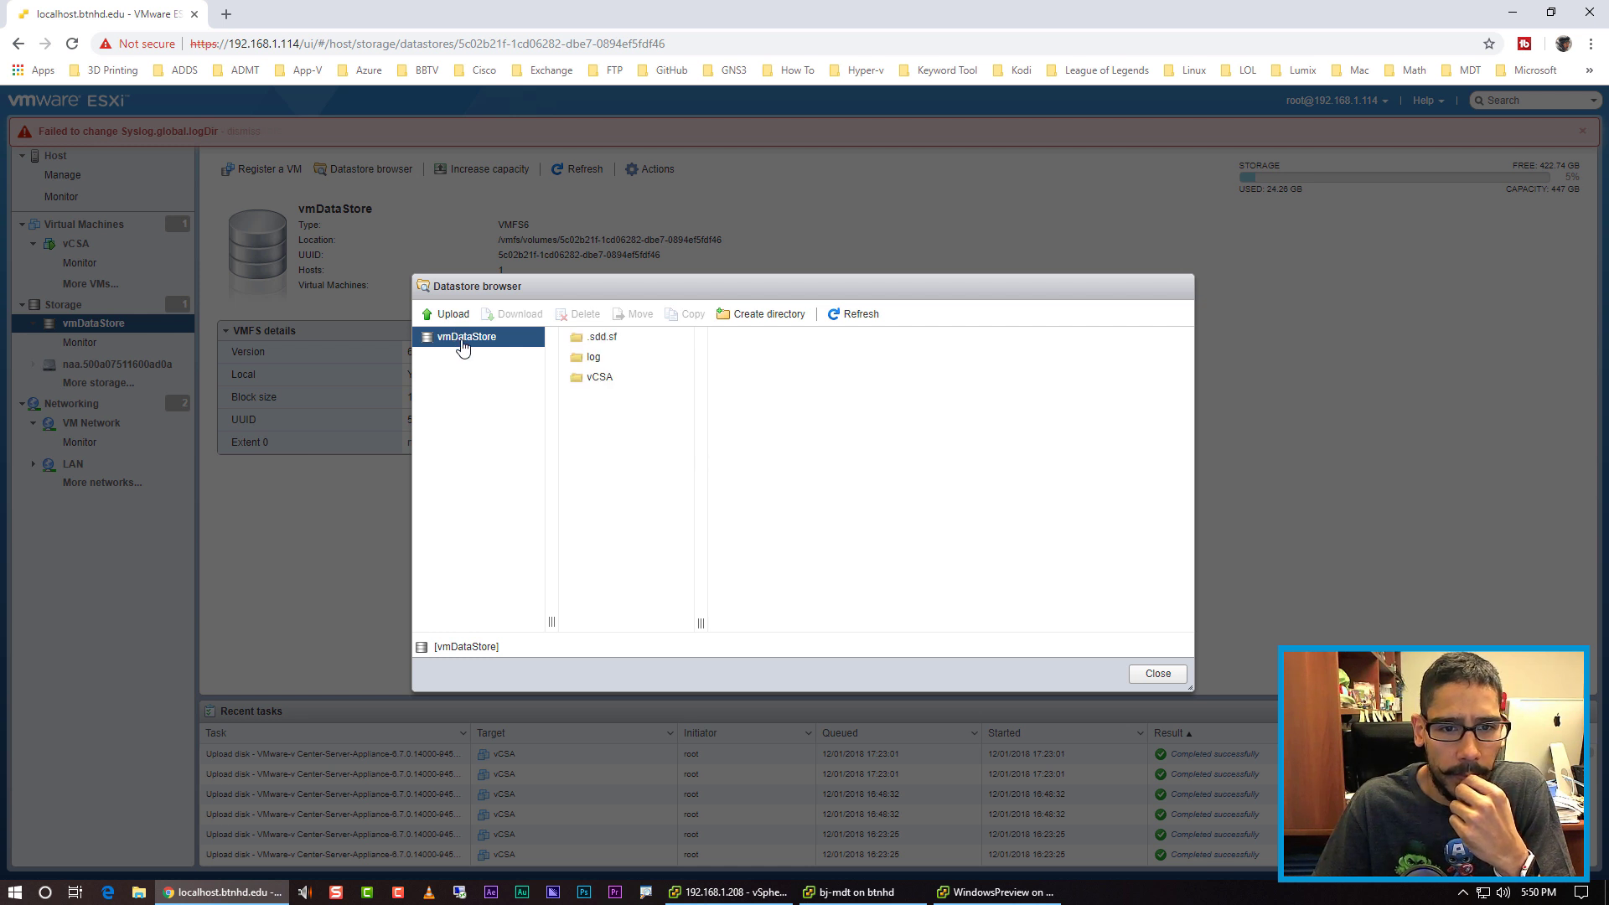
left_click(591, 361)
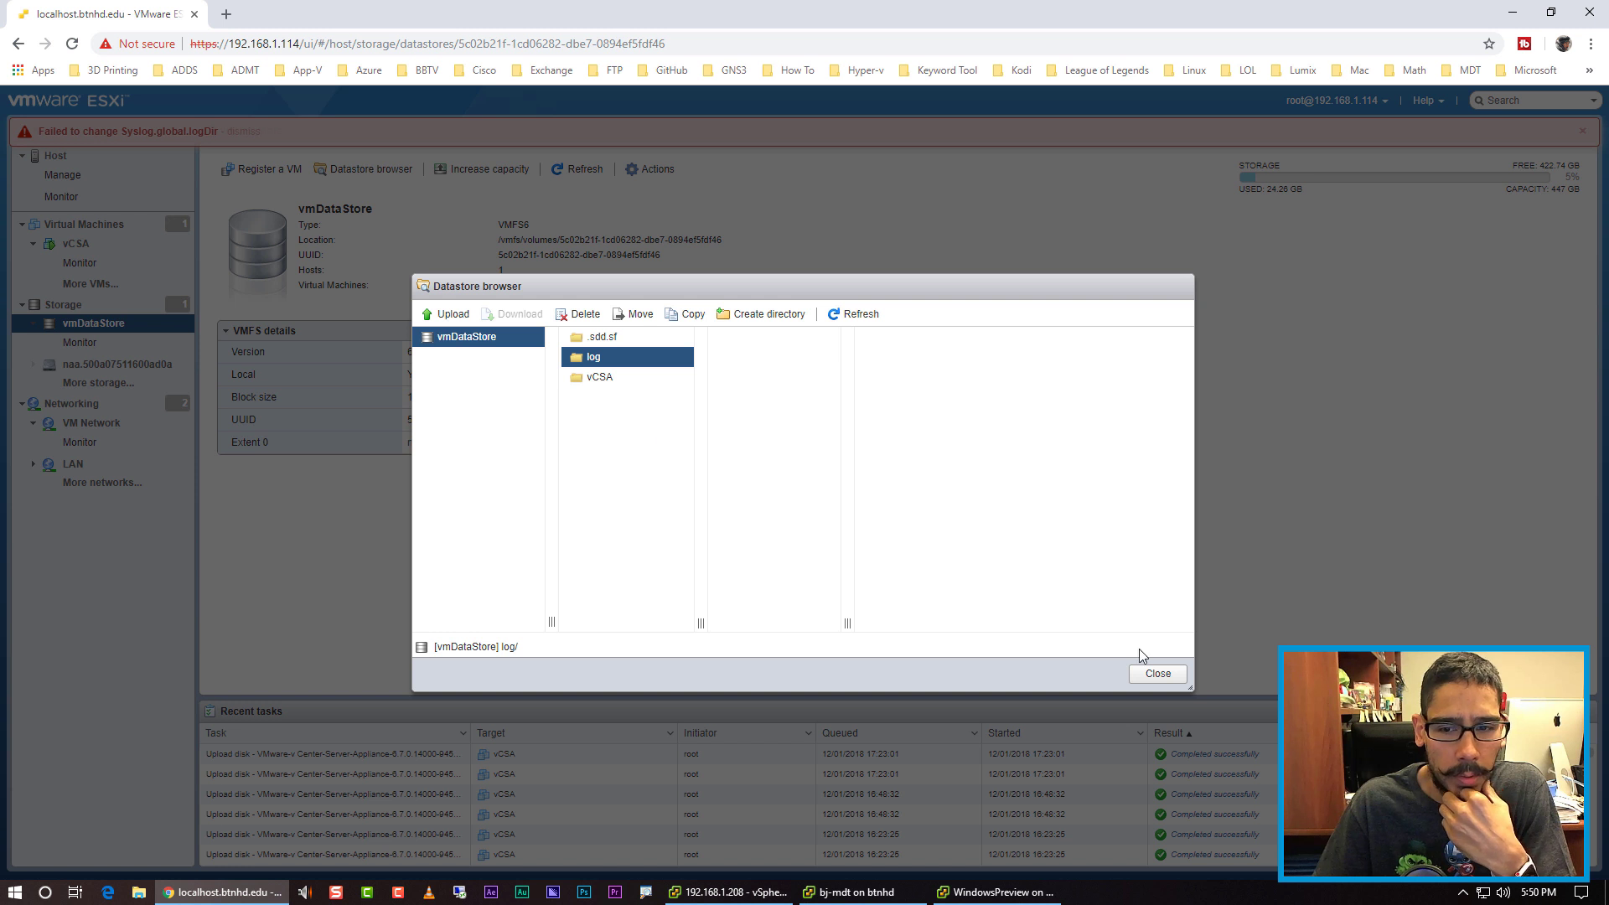
left_click(1157, 674)
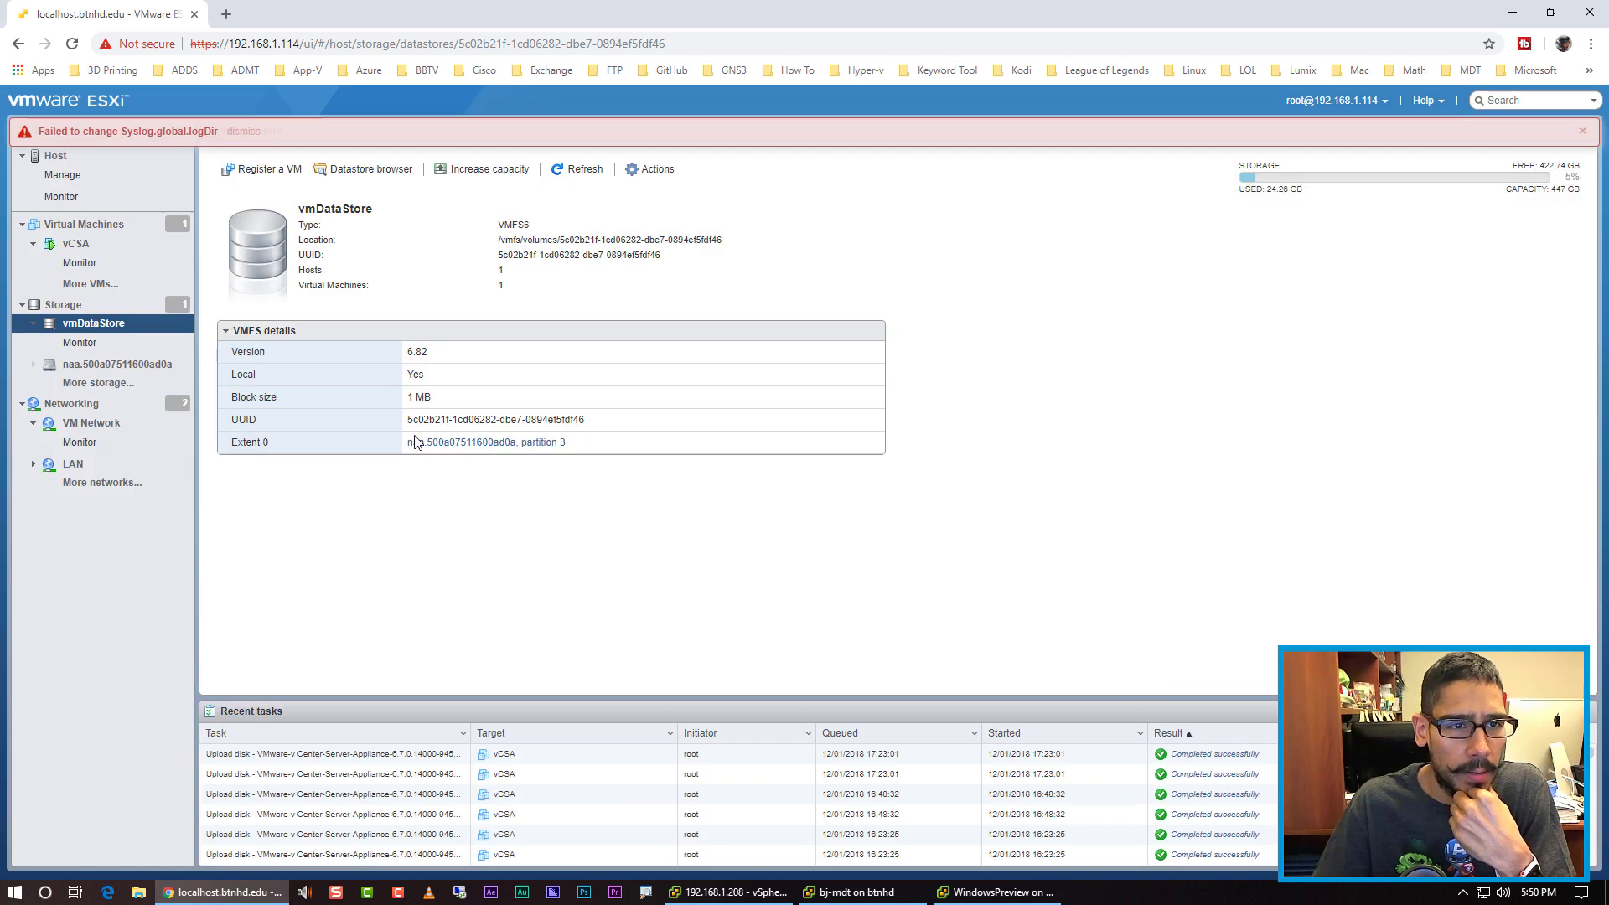
Step: Dismiss the failure banner, recheck the log folder, and return to host Manage
left_click(262, 133)
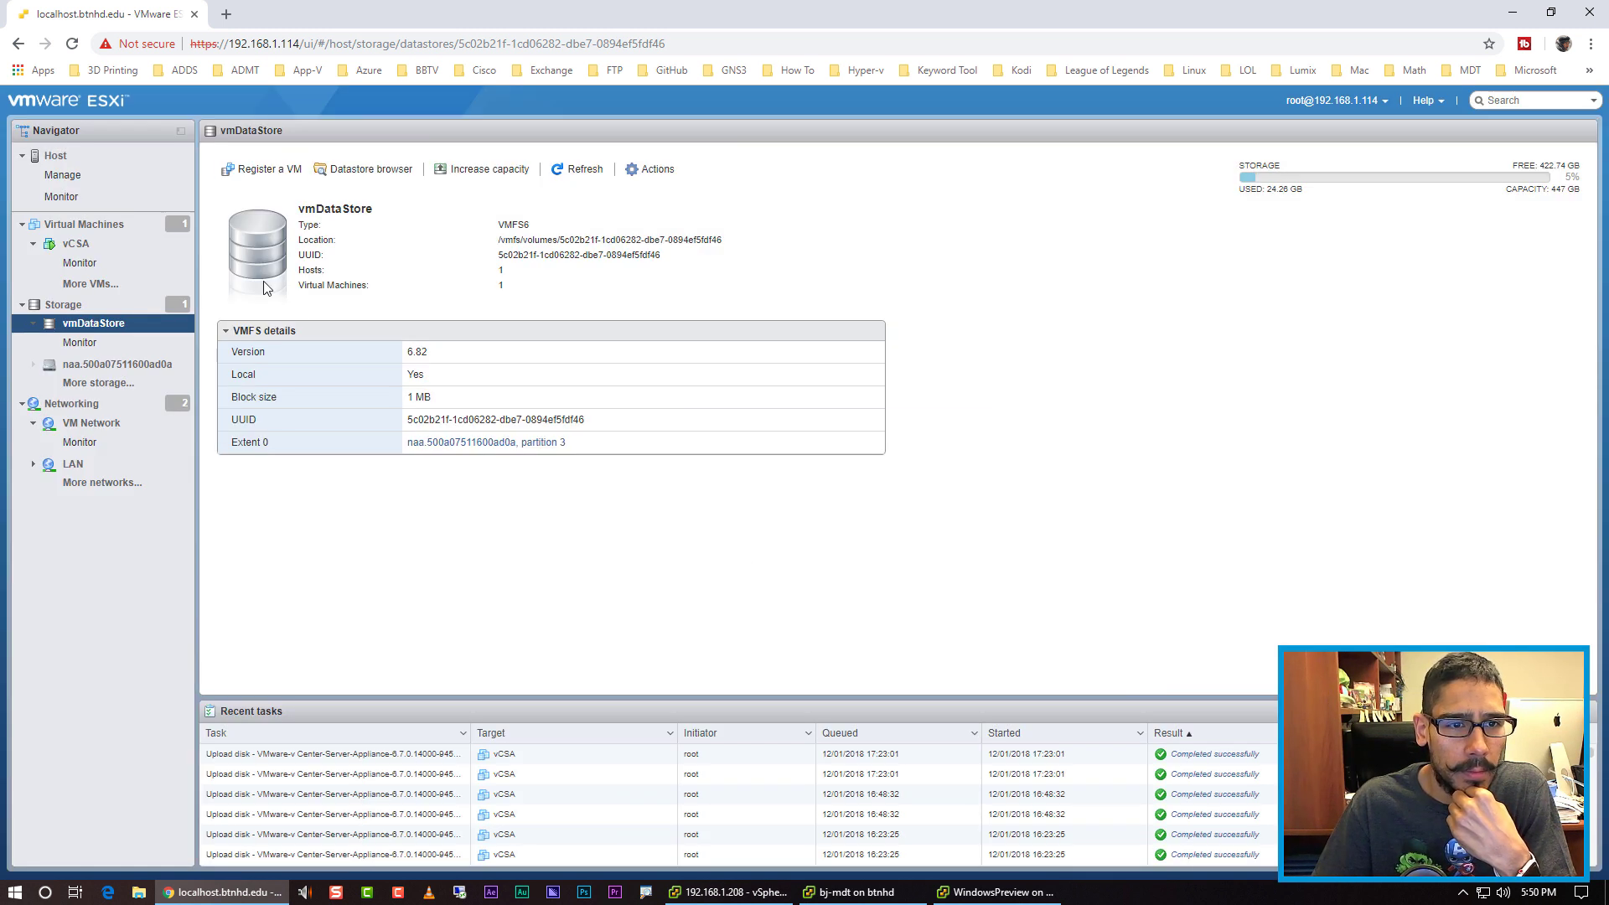
left_click(373, 171)
left_click(588, 359)
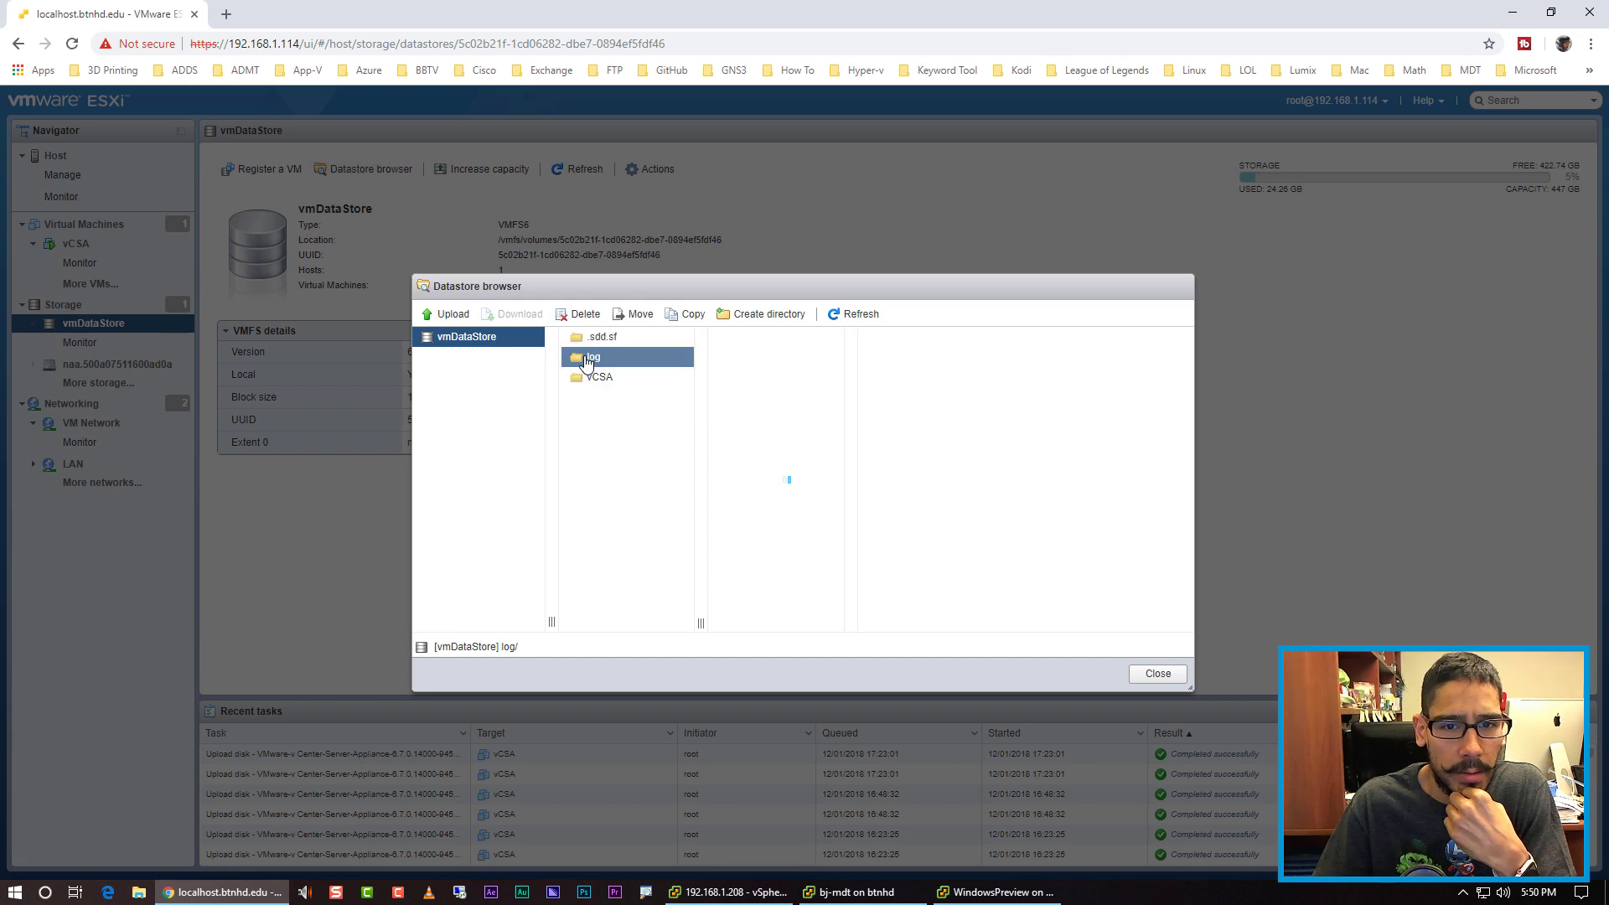
right_click(594, 361)
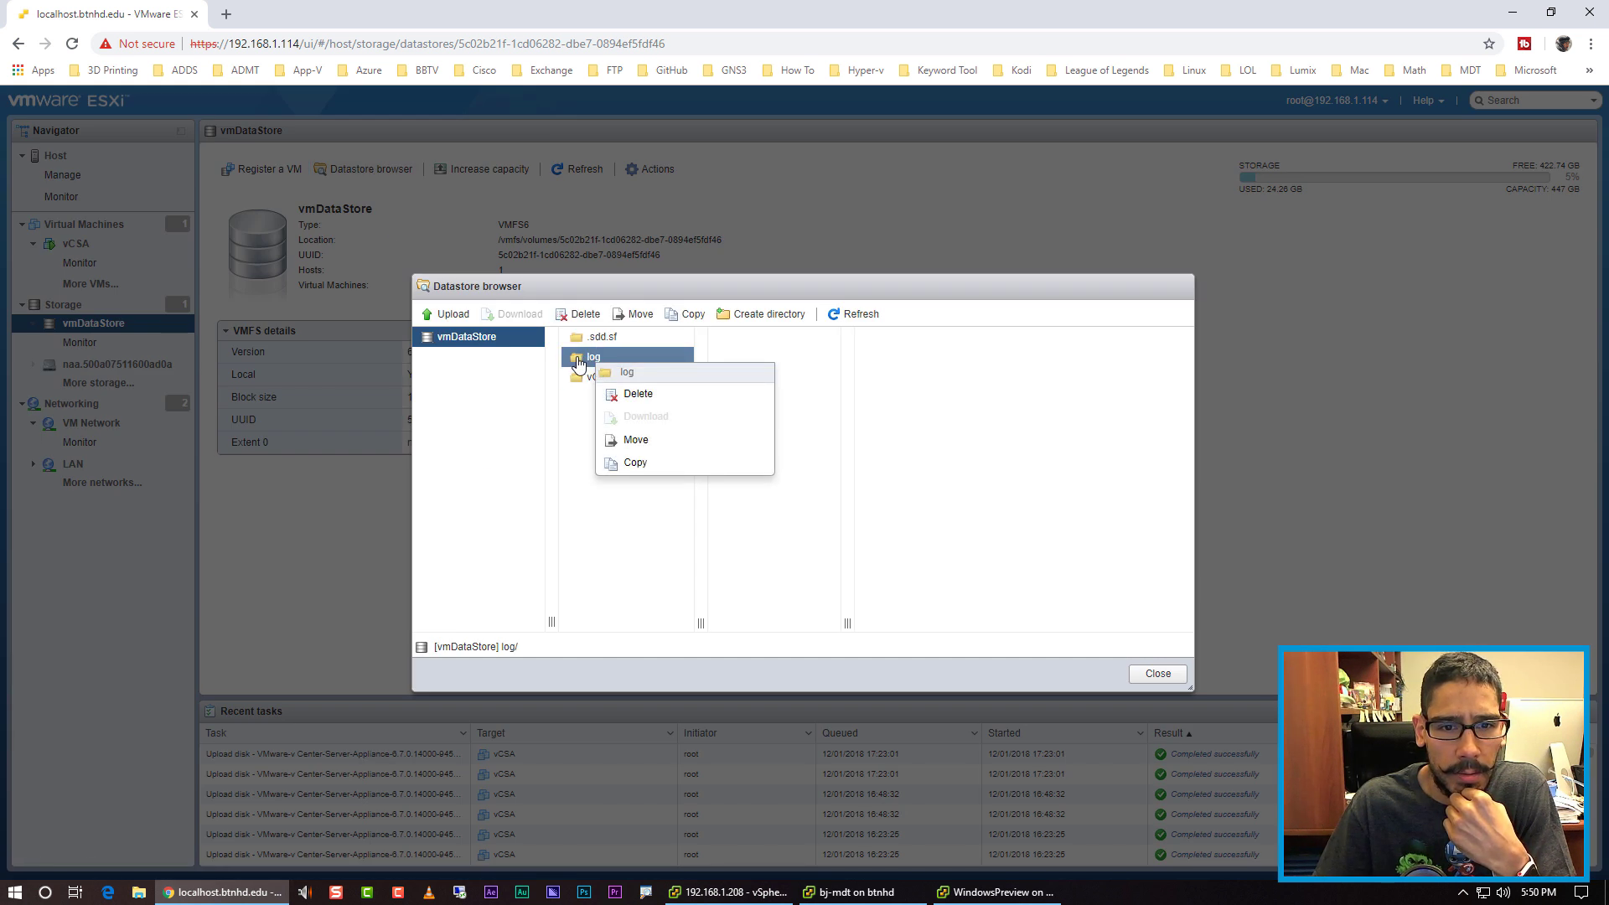
left_click(596, 533)
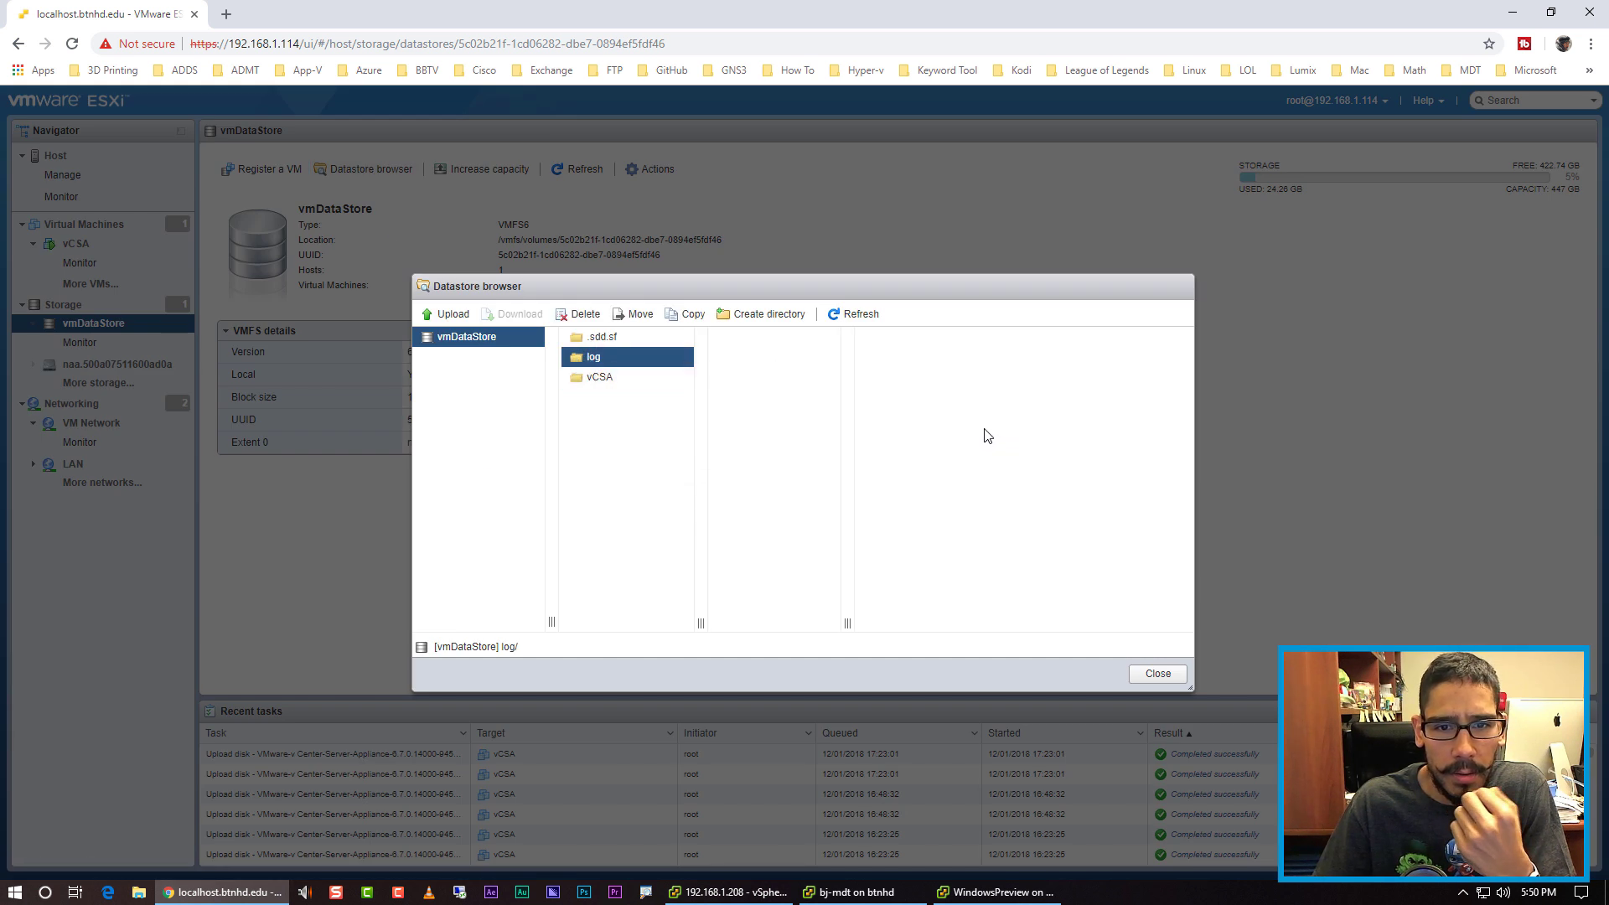
left_click(1158, 675)
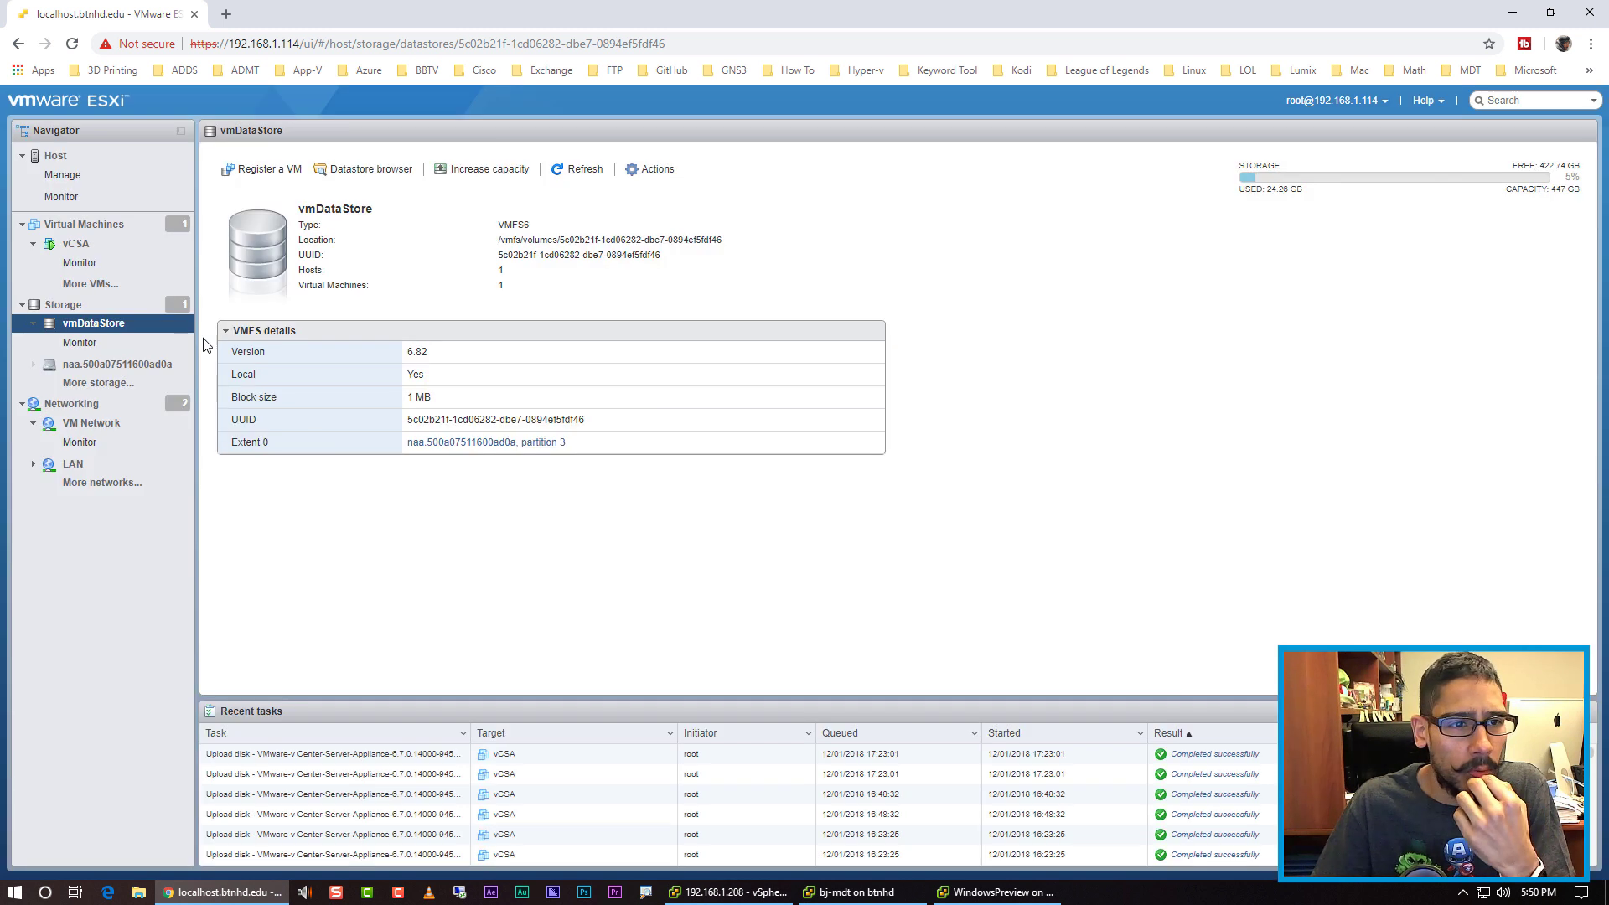
left_click(63, 174)
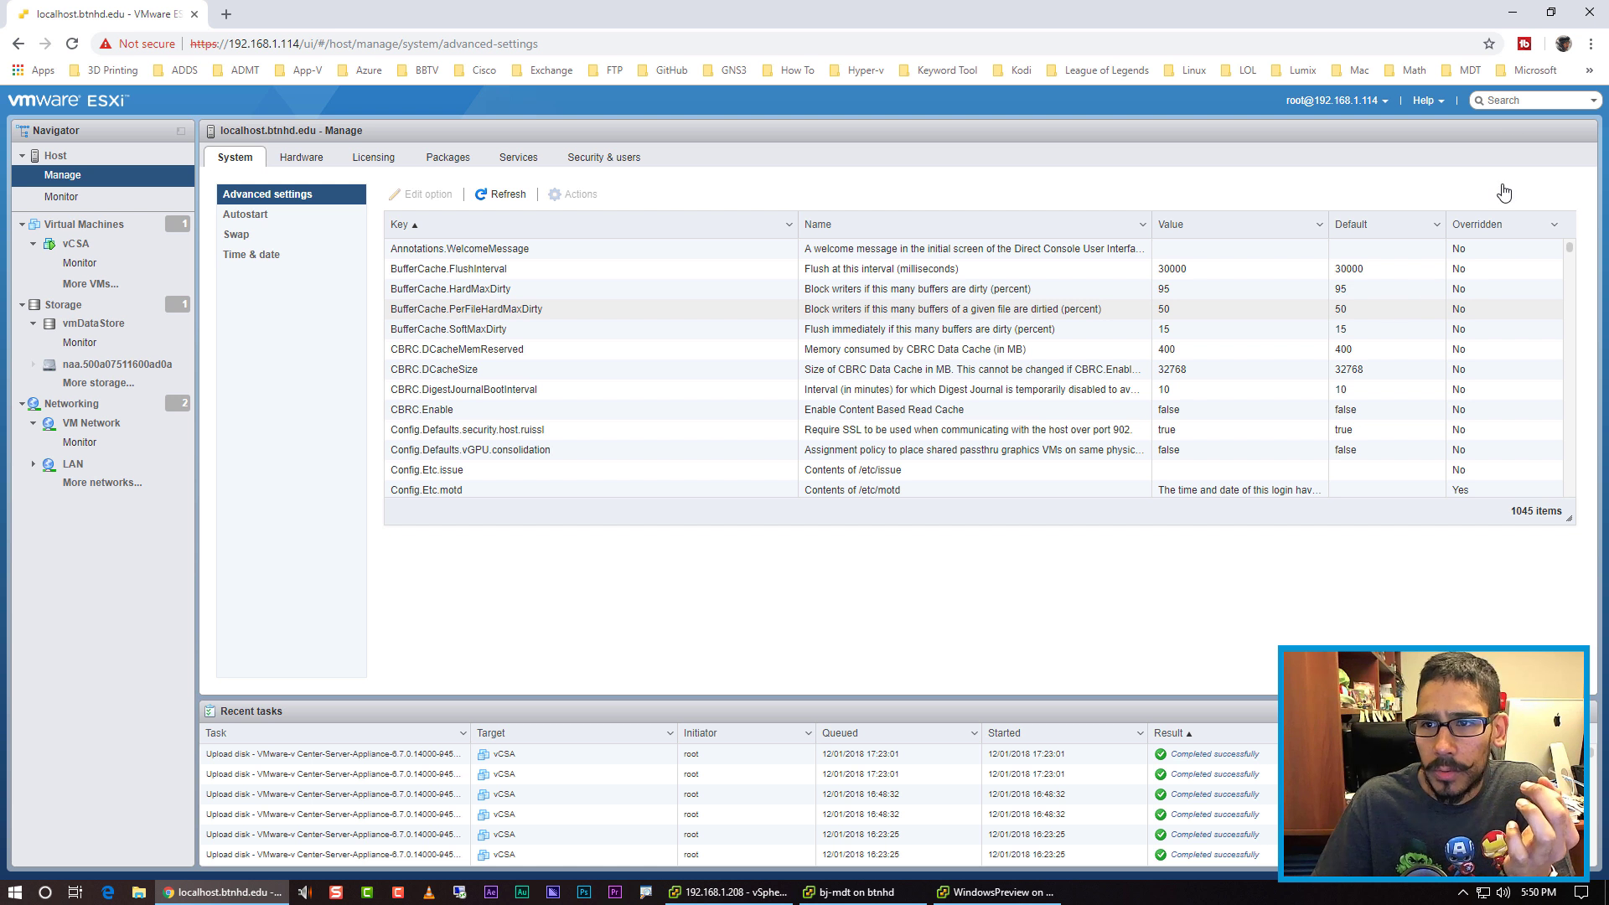
Step: Edit Syslog.global.logDir, turning [] /scratch/log into [vmDataStore] /log, and save
left_click(1478, 194)
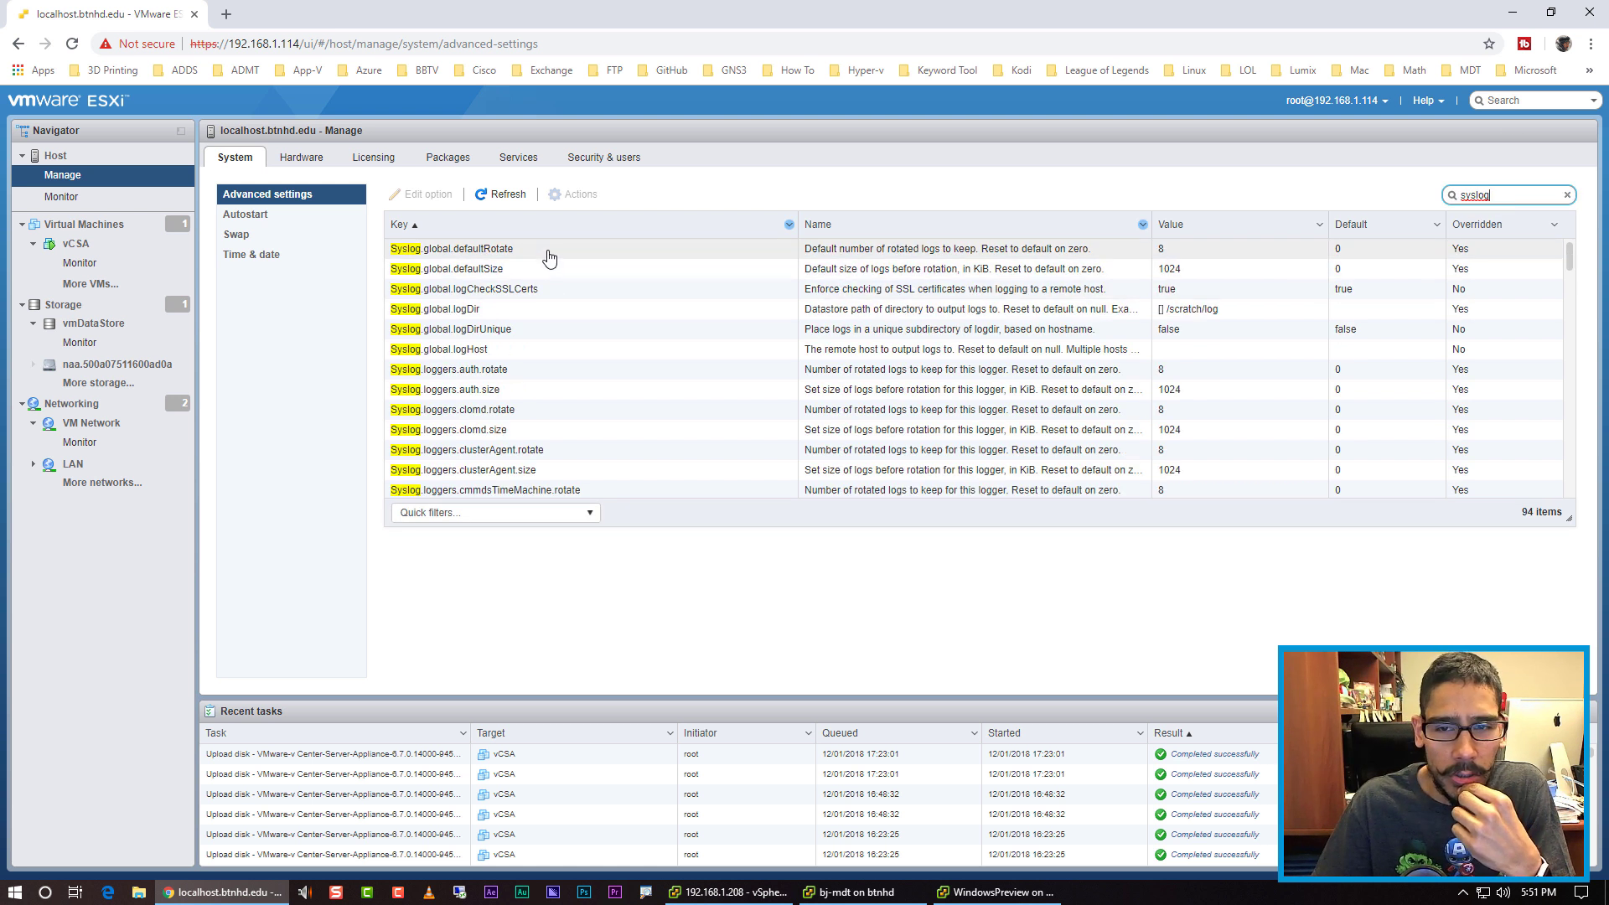
left_click(535, 315)
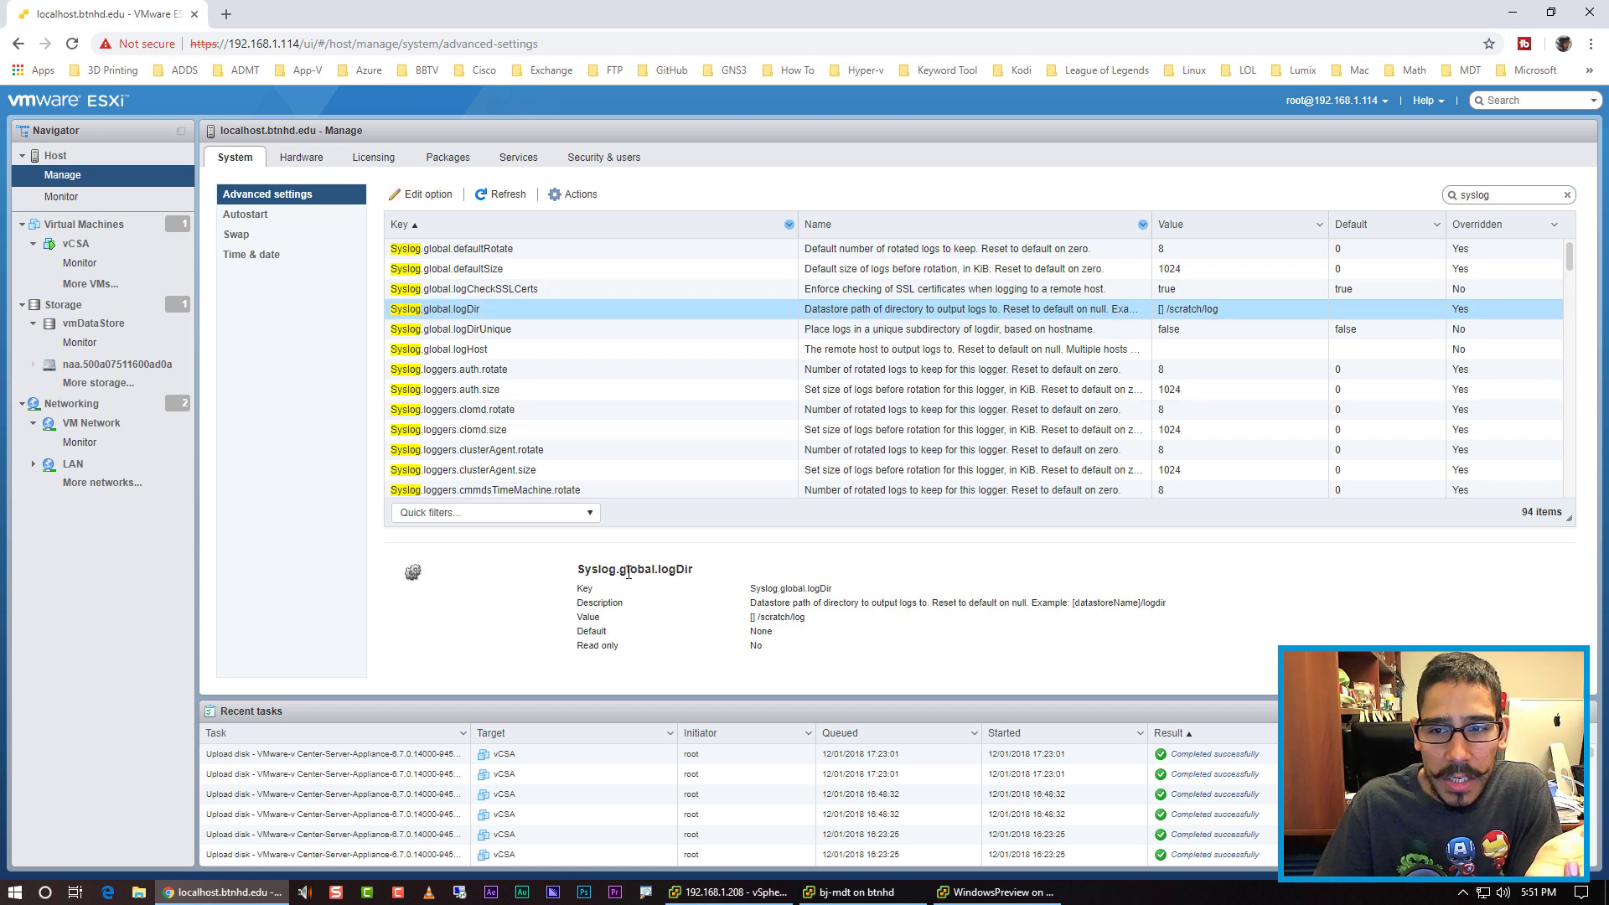
left_click(428, 195)
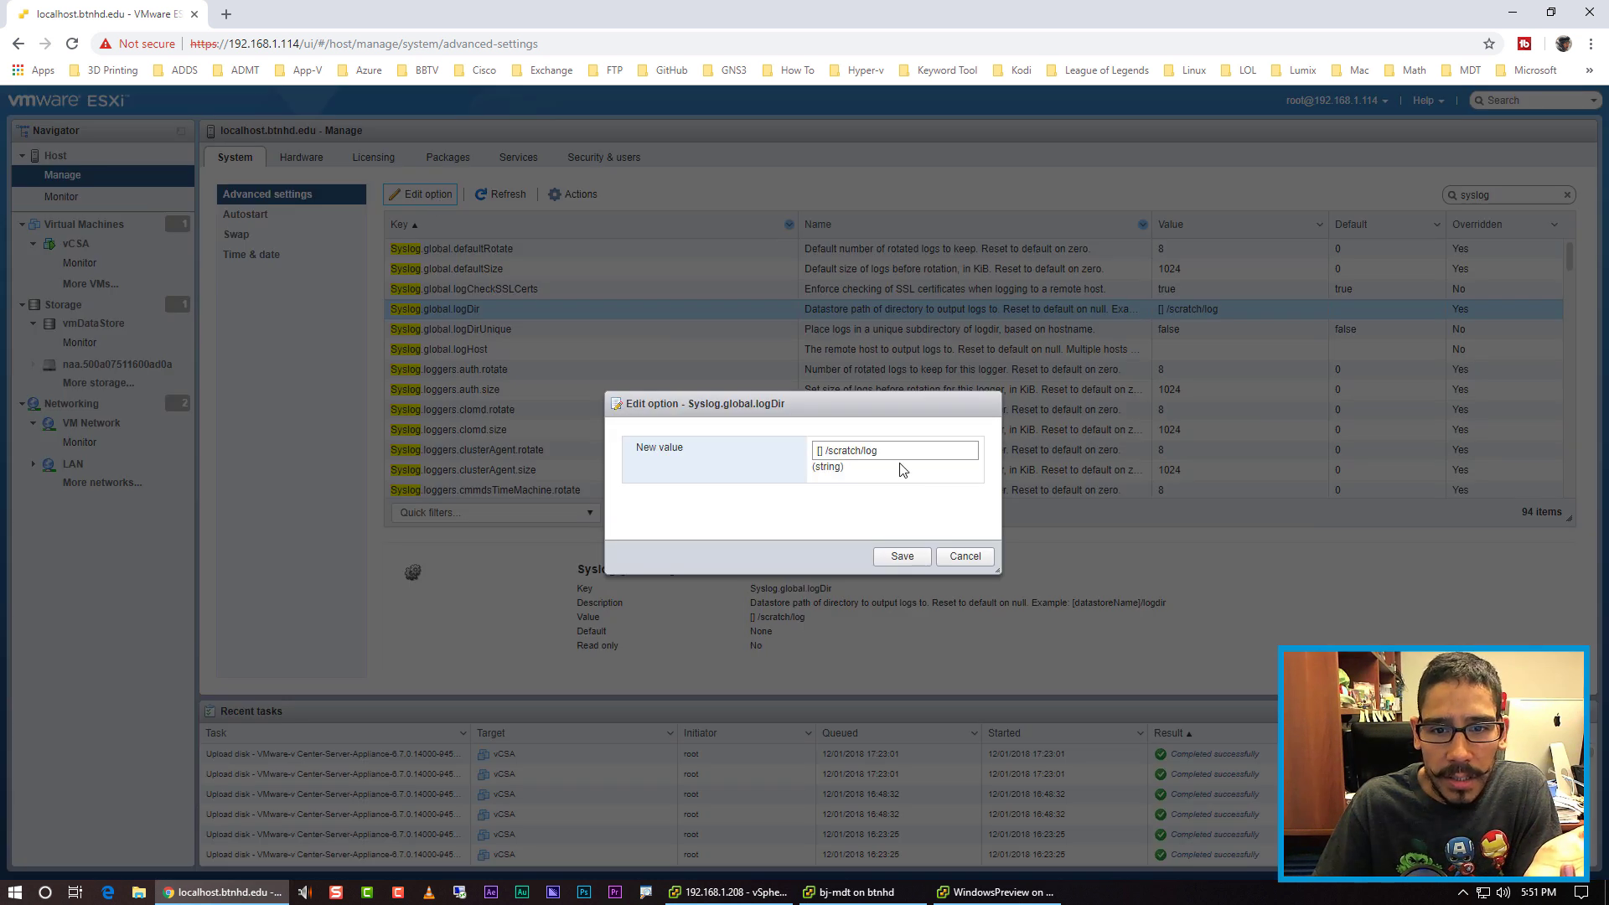
left_click(863, 450)
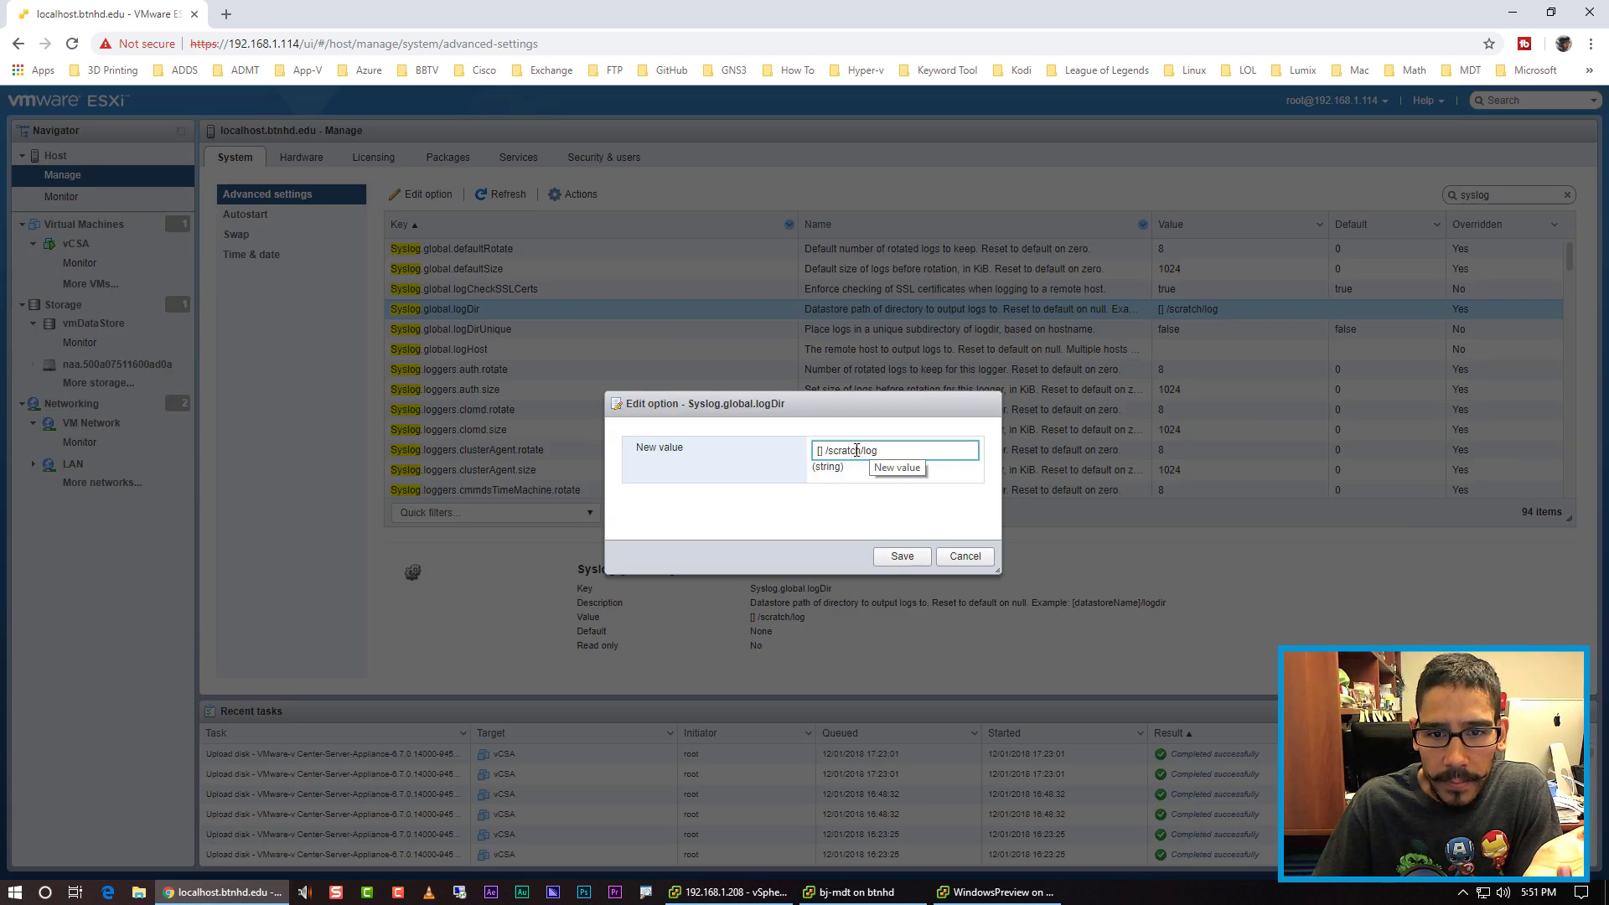
key("BackSpace")
key("BackSpace")
key("BackSpace")
key("BackSpace")
key("BackSpace")
key("BackSpace")
key("BackSpace")
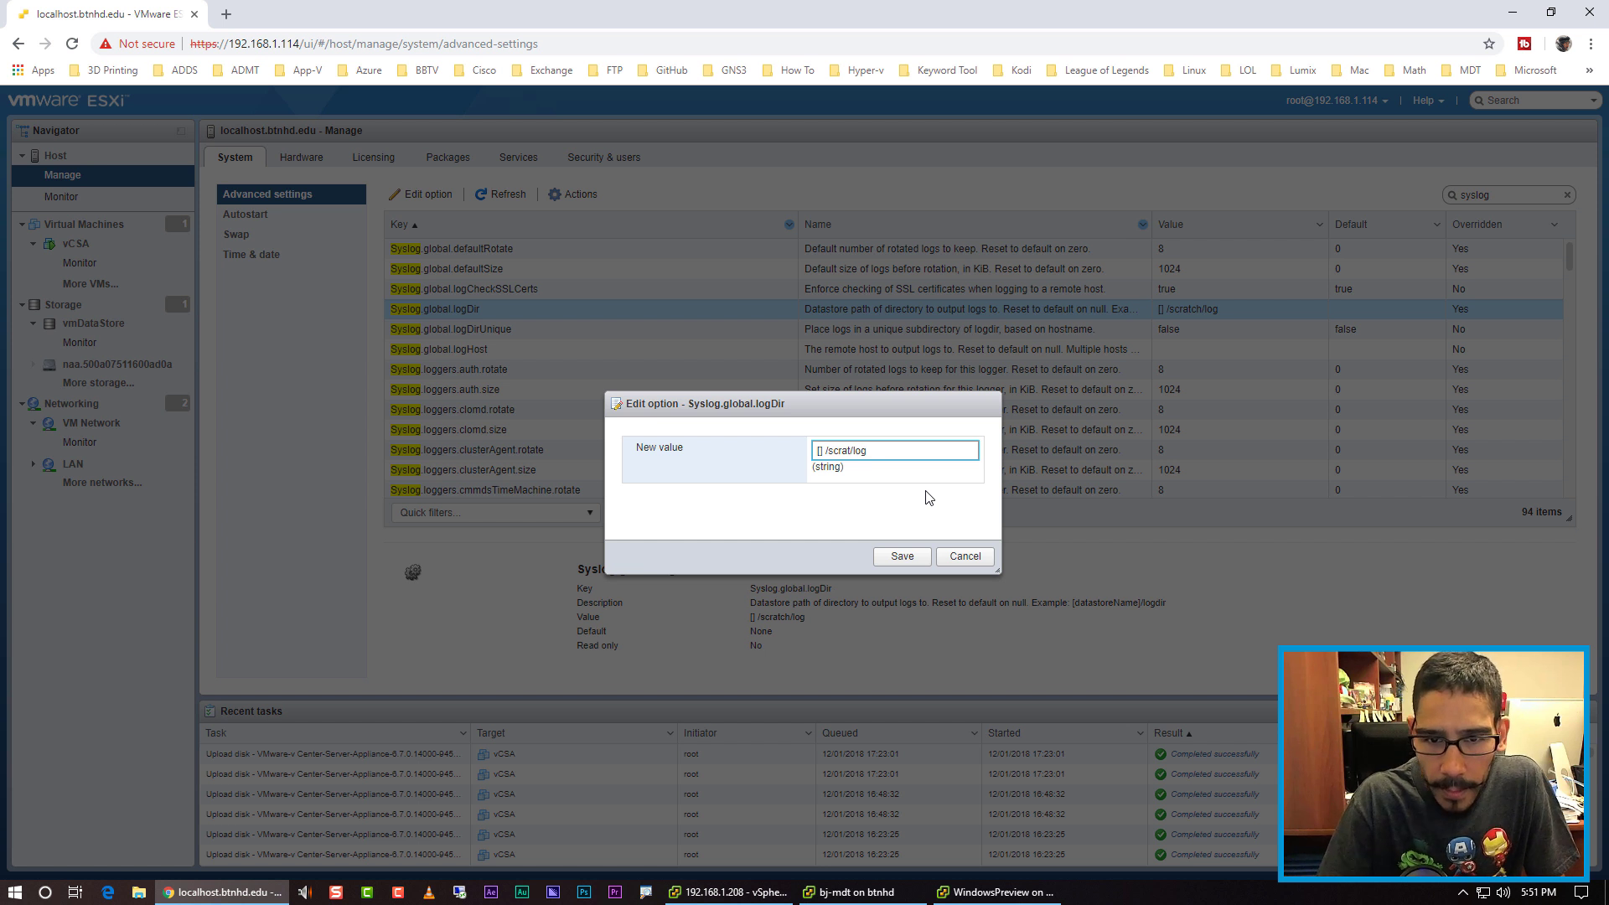
key("BackSpace")
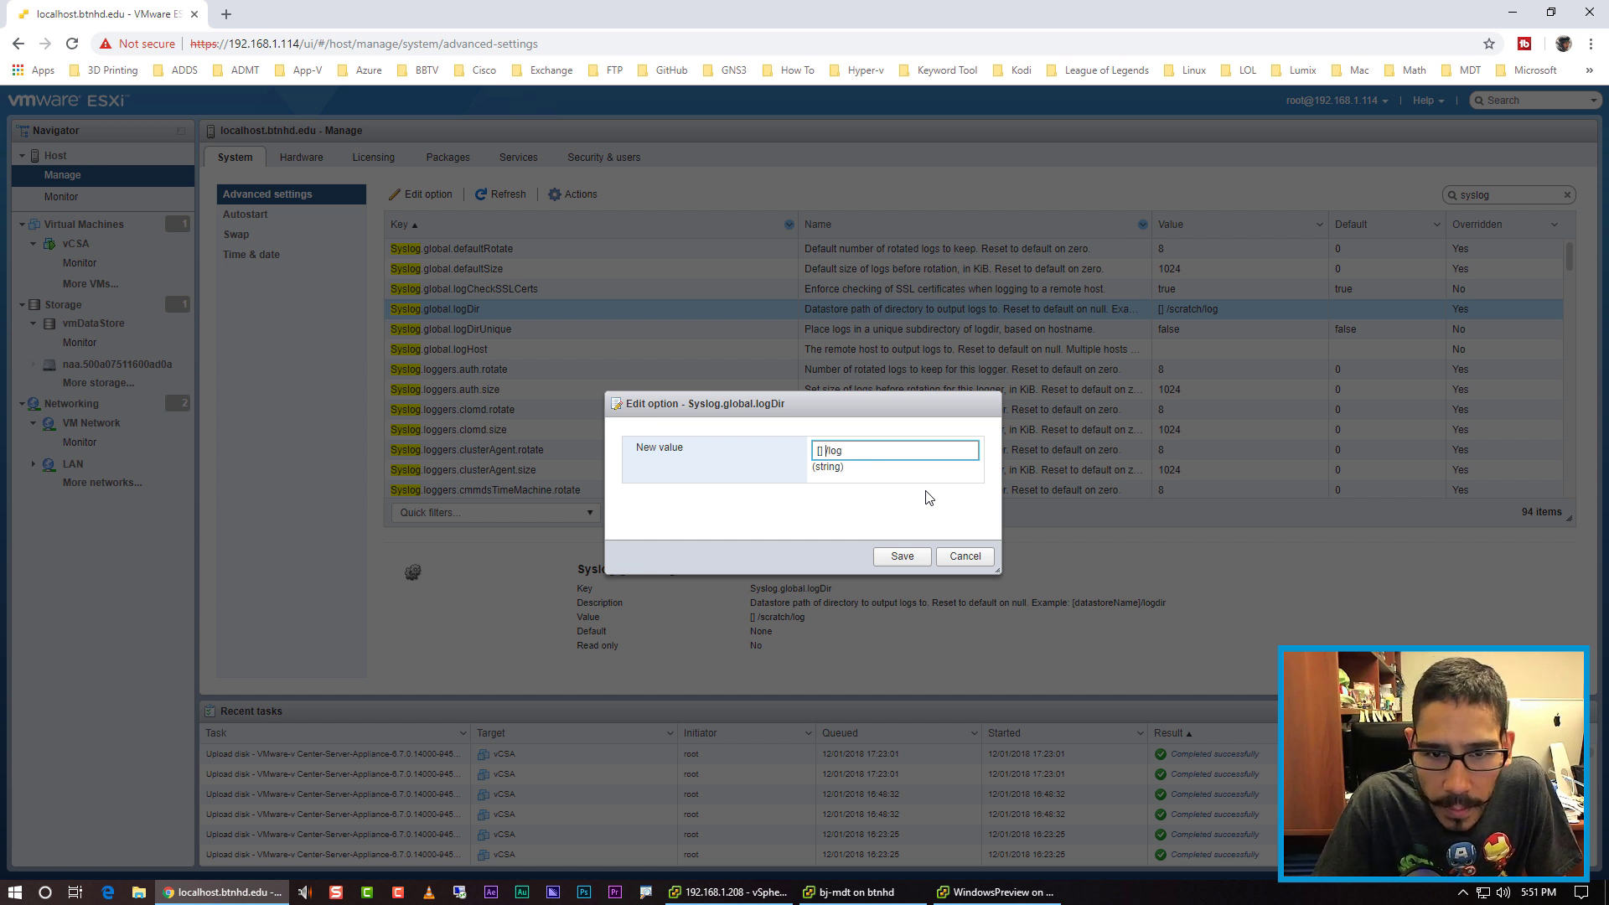
type("vmDt")
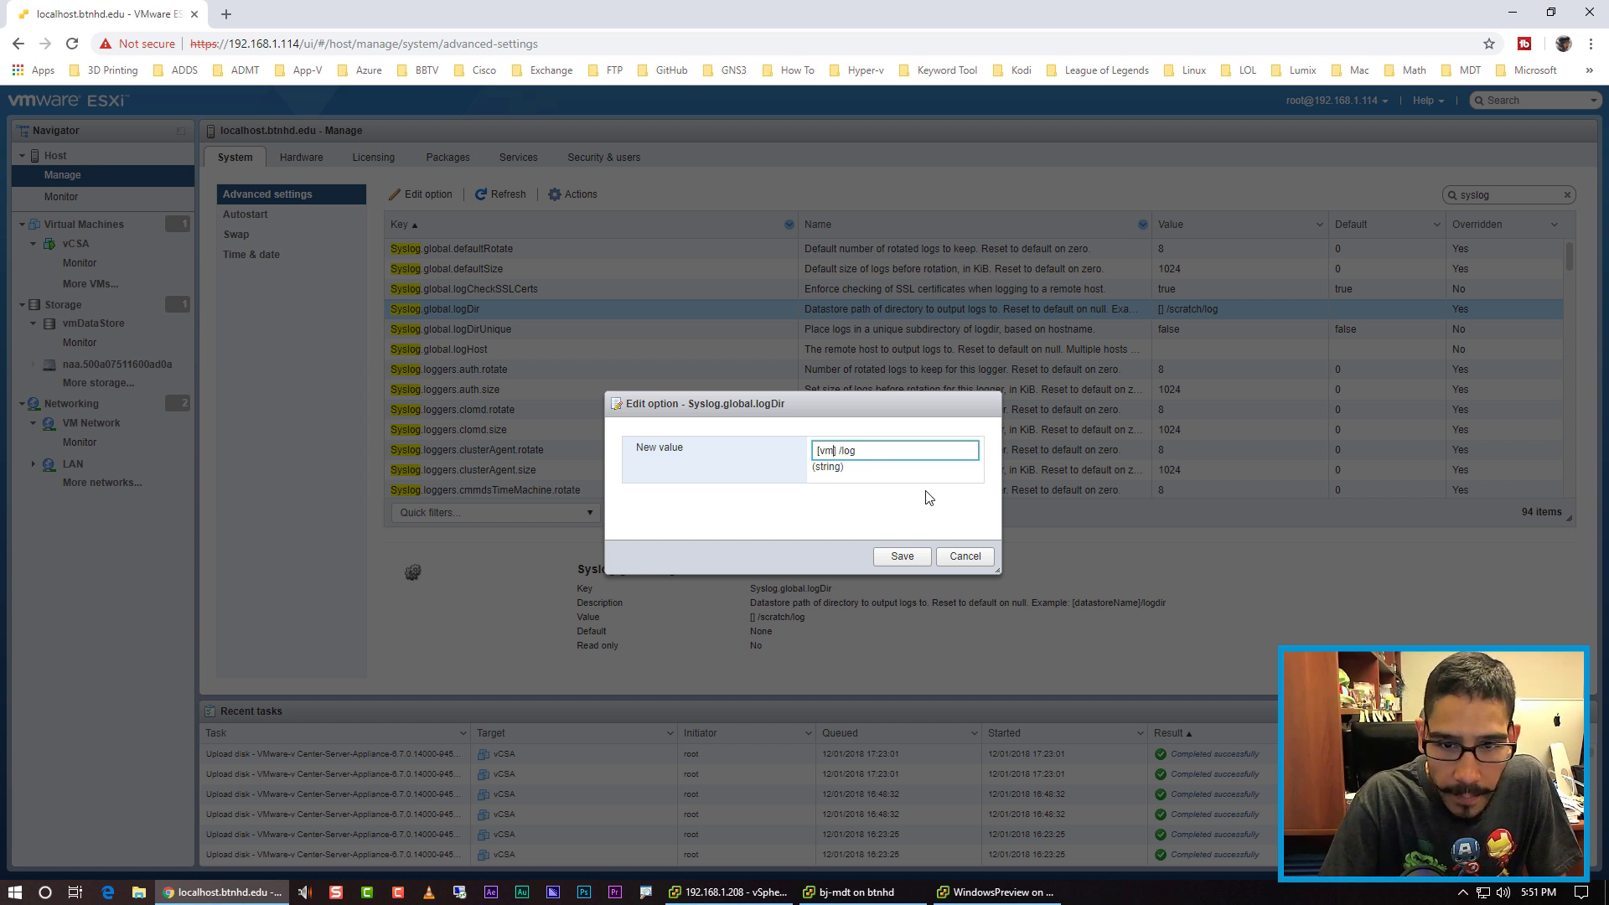
key("BackSpace")
type("ataStore")
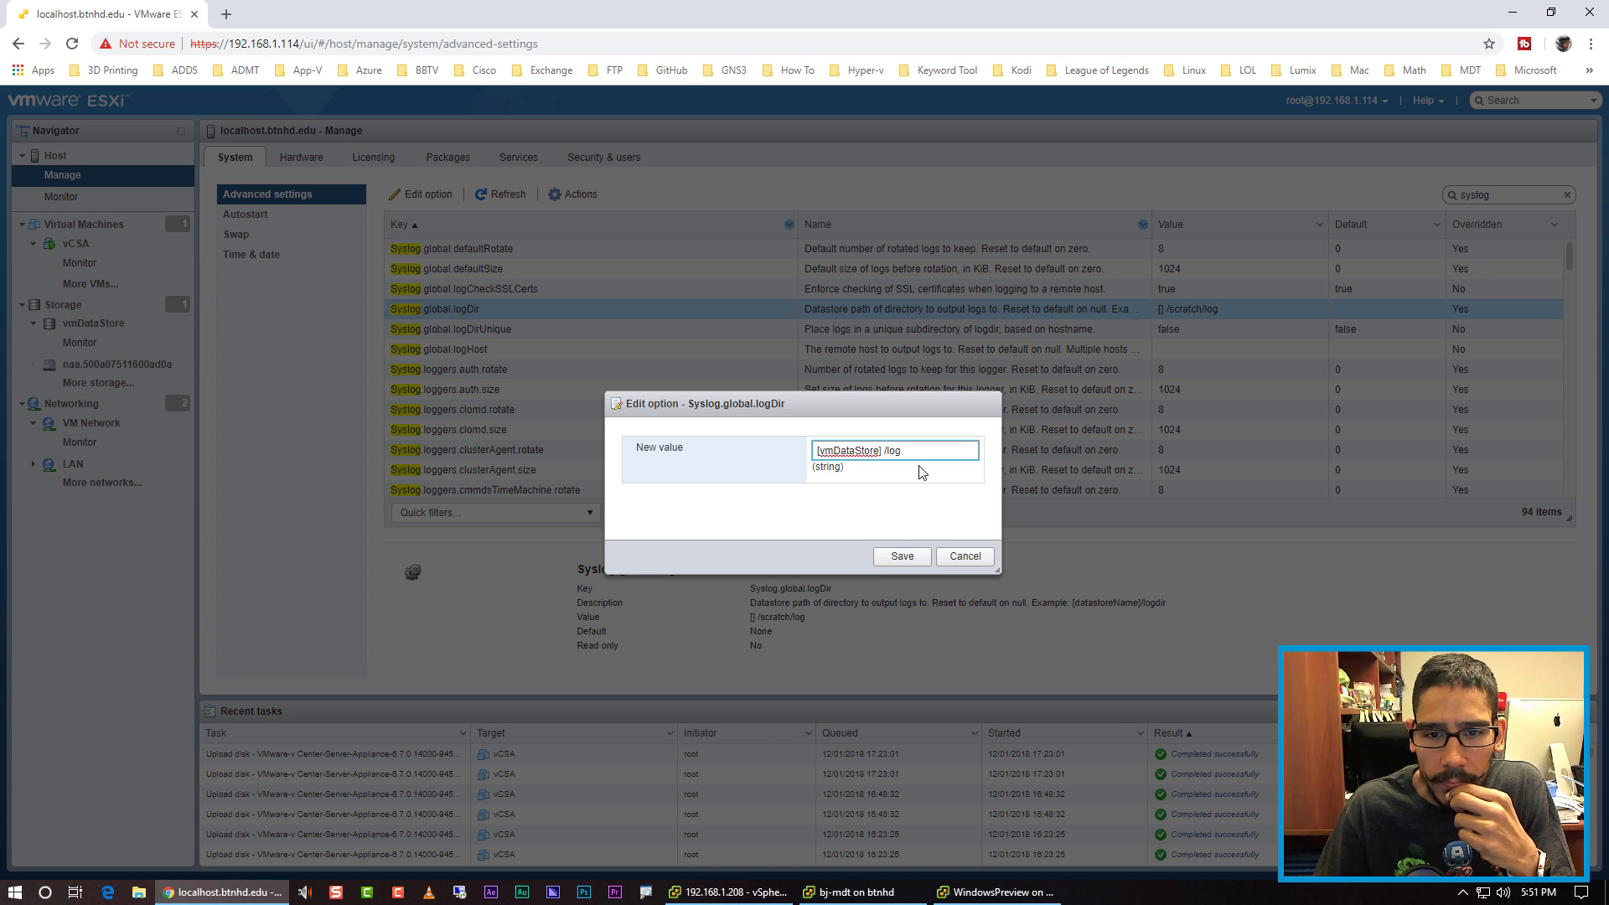
left_click(902, 555)
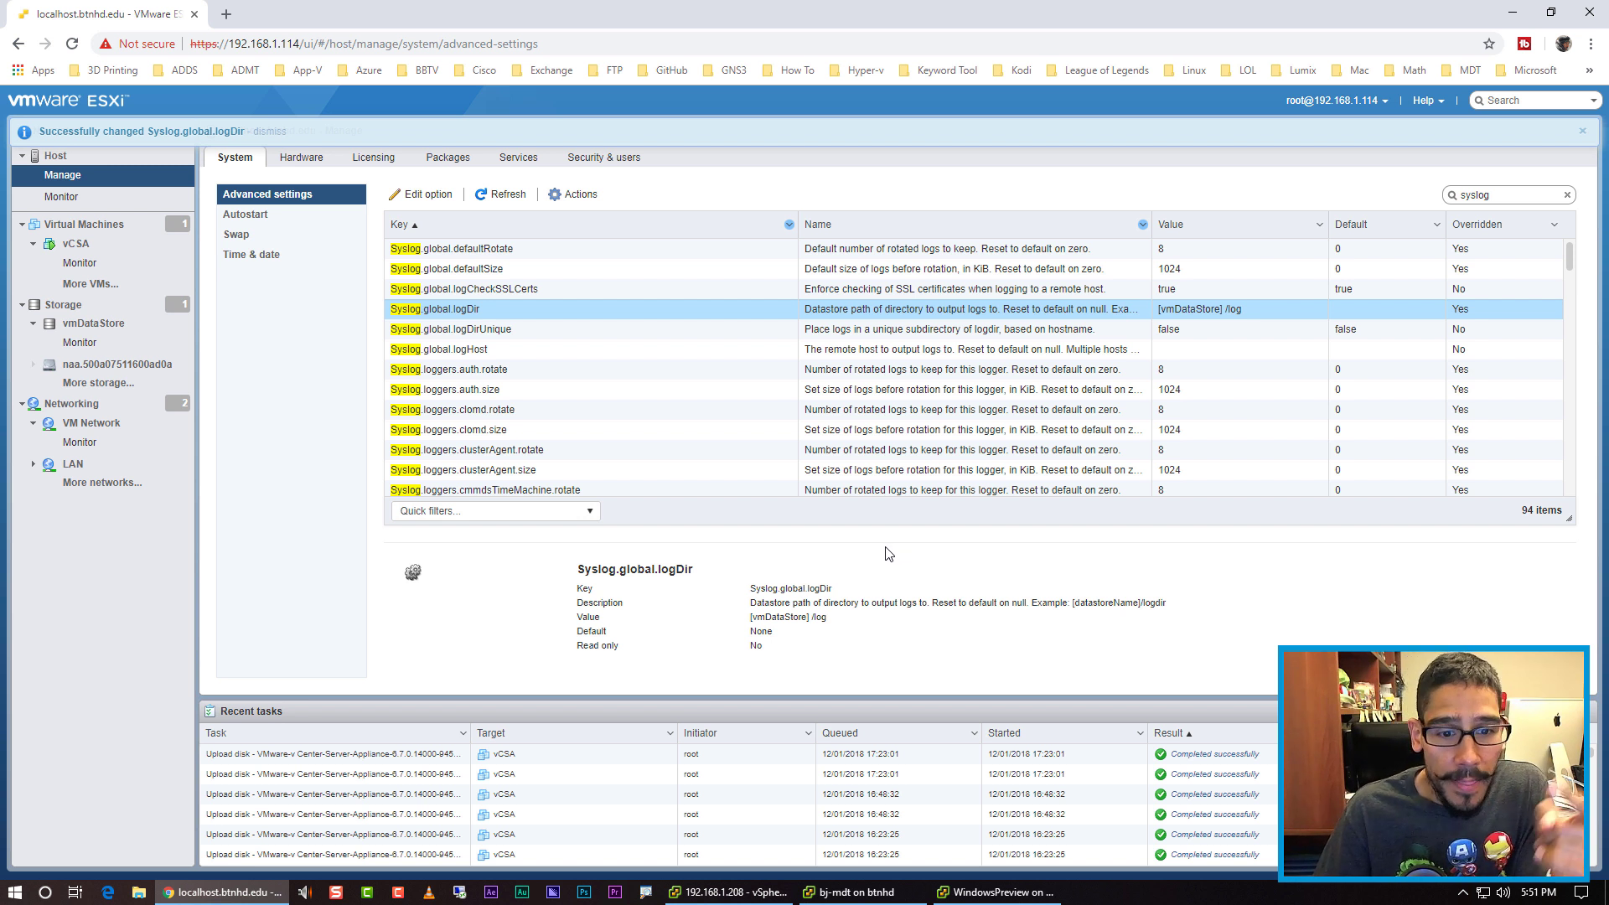
Step: Show the vSphere Client console full screen, reselect host 192.168.1.114 under BTNHD, and refresh
left_click(991, 895)
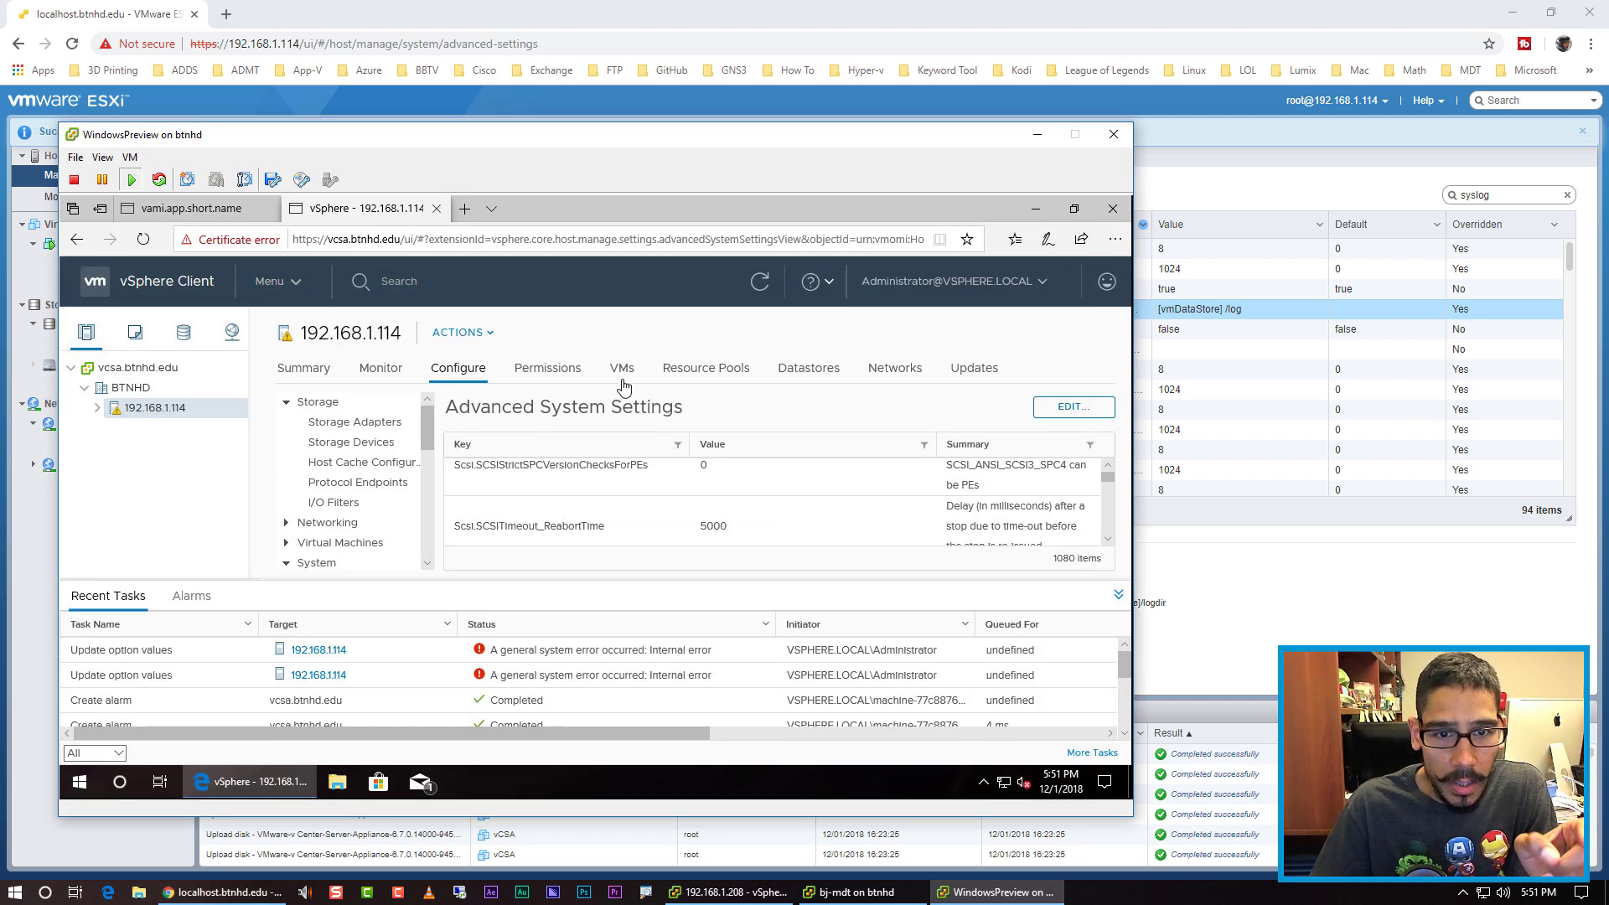
key("ctrl+alt+Return")
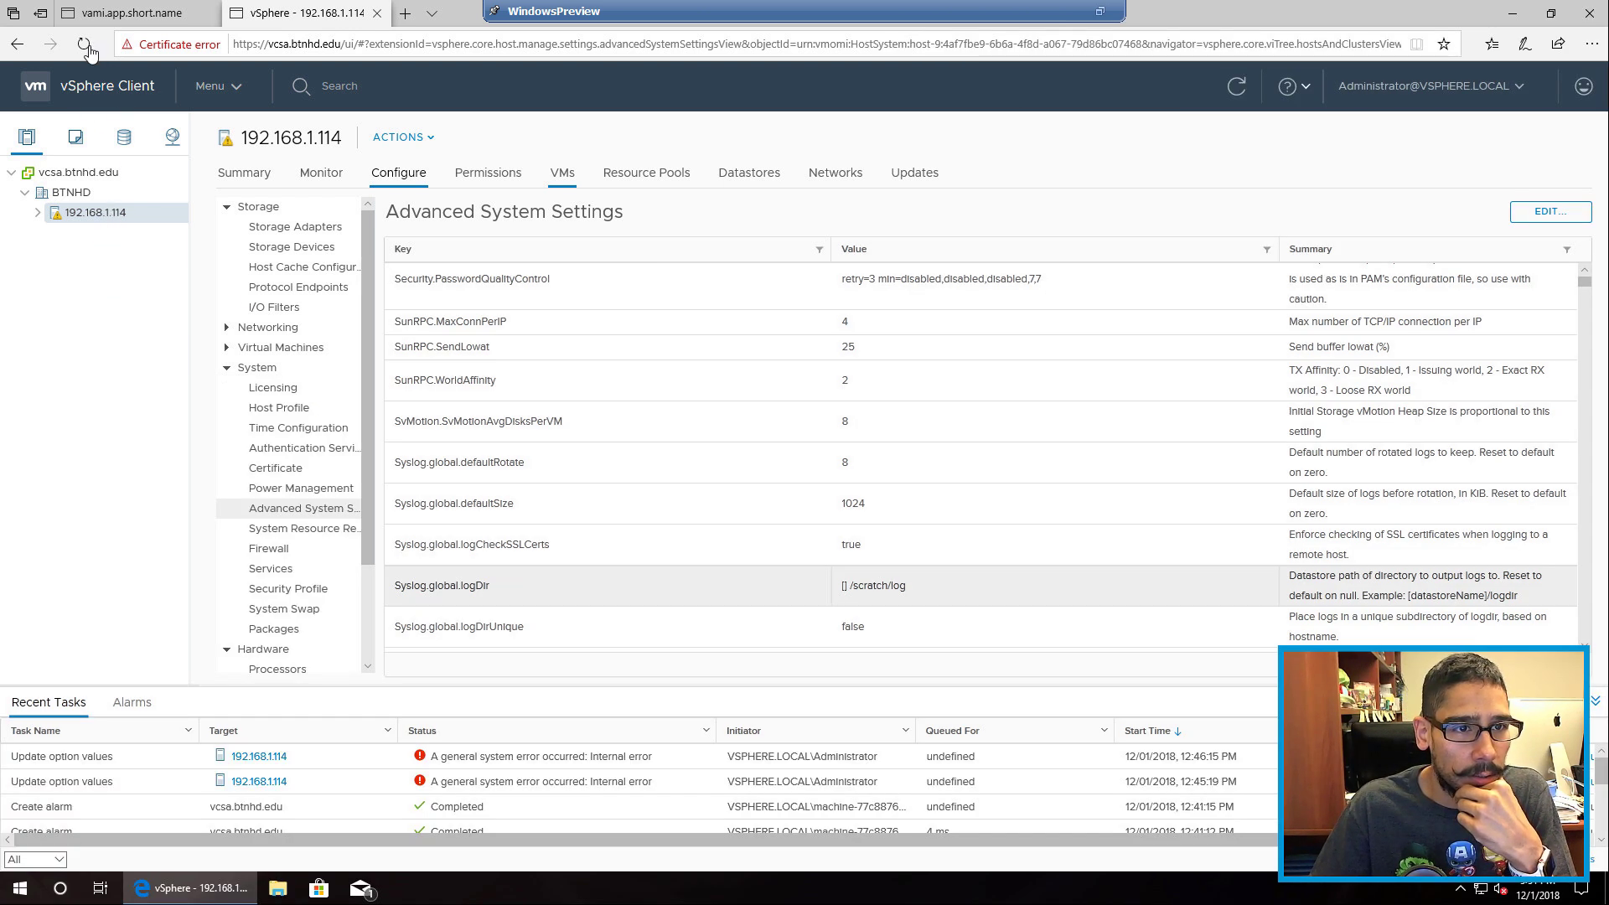
left_click(84, 195)
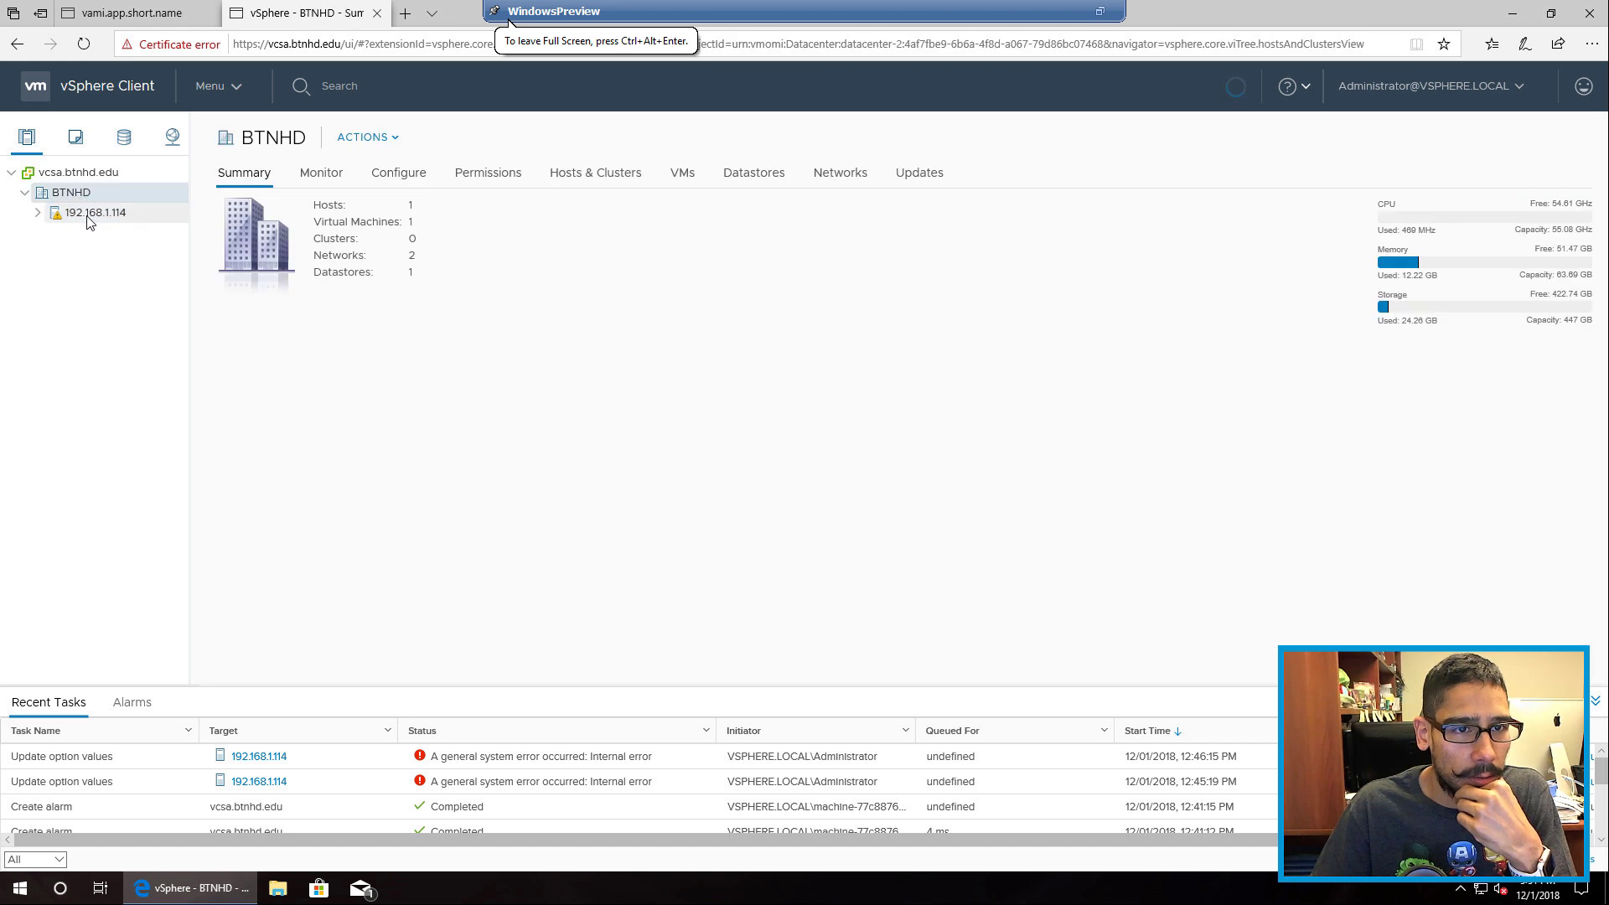
left_click(90, 214)
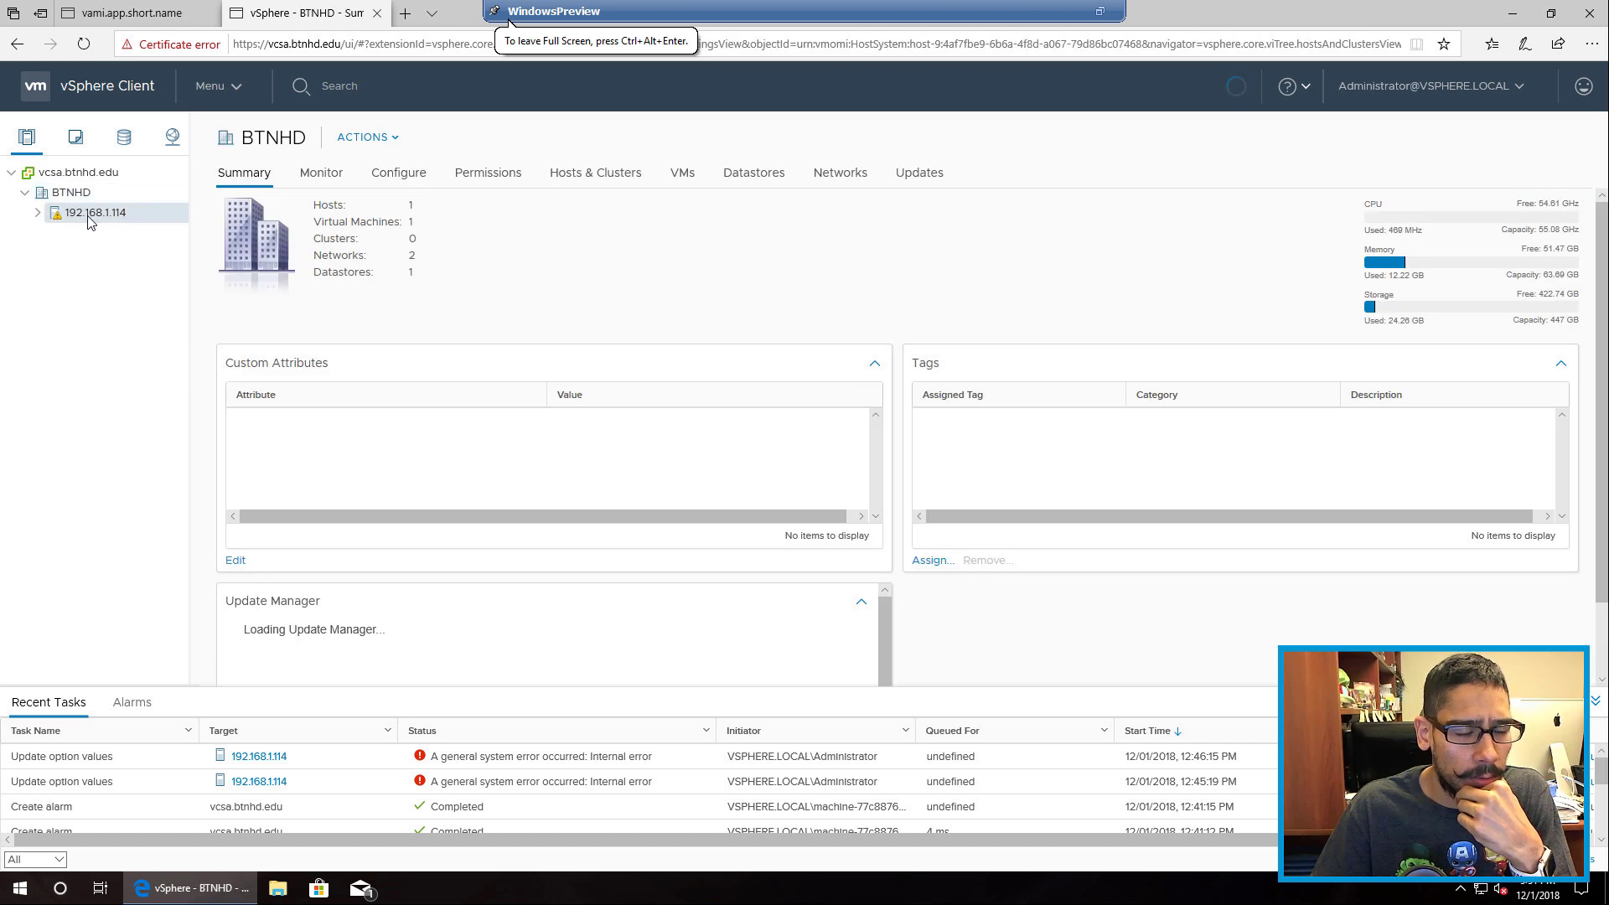
right_click(89, 214)
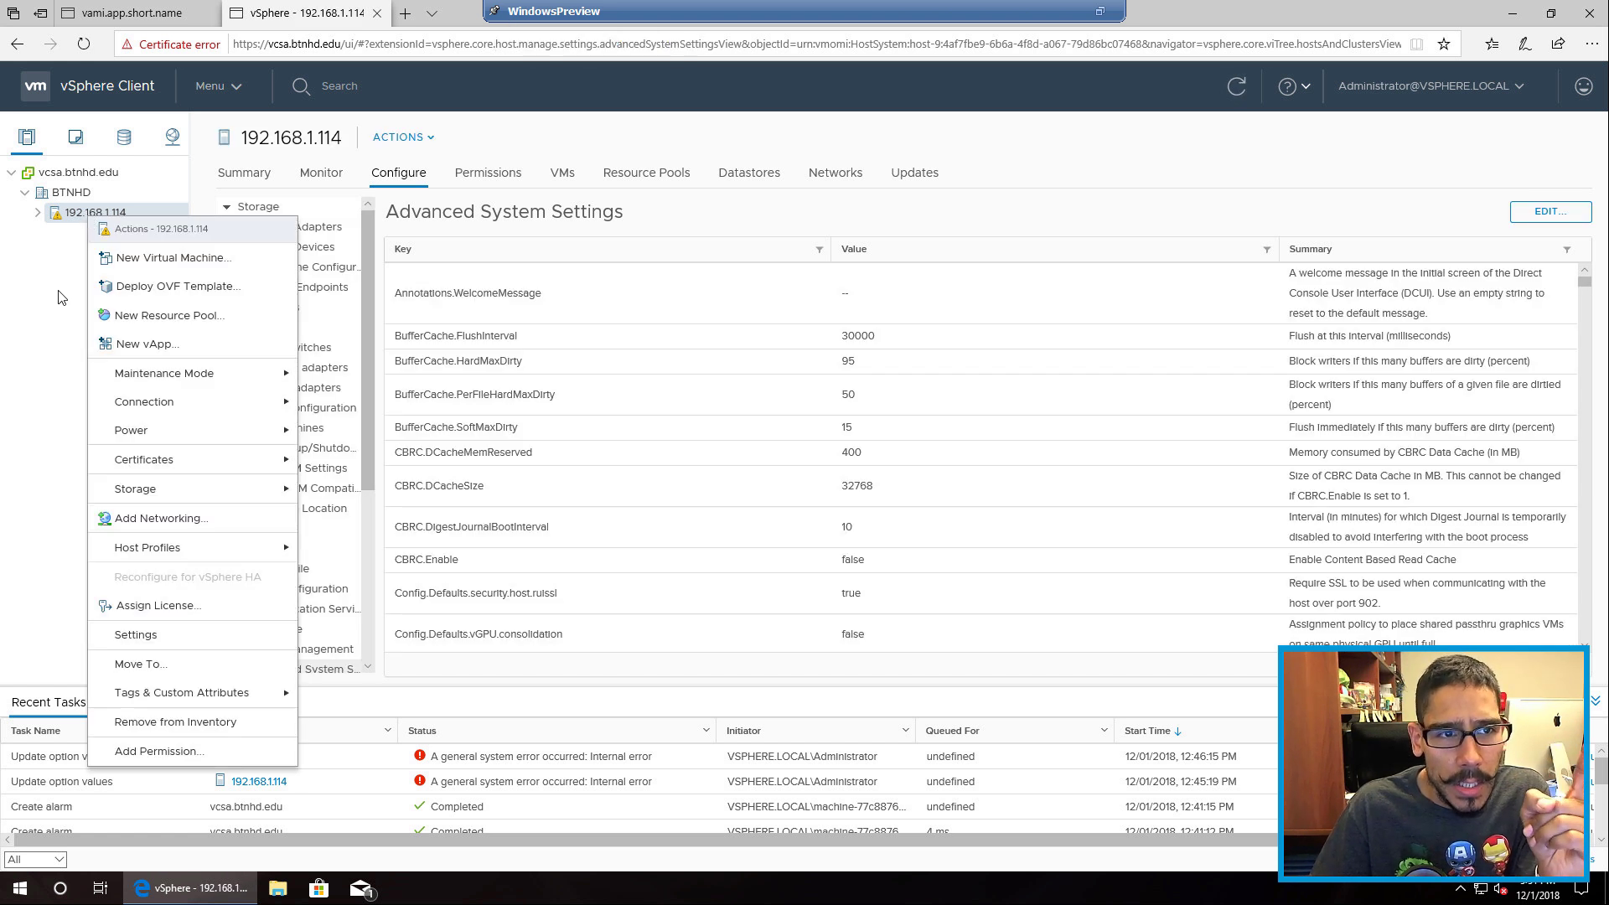
left_click(94, 43)
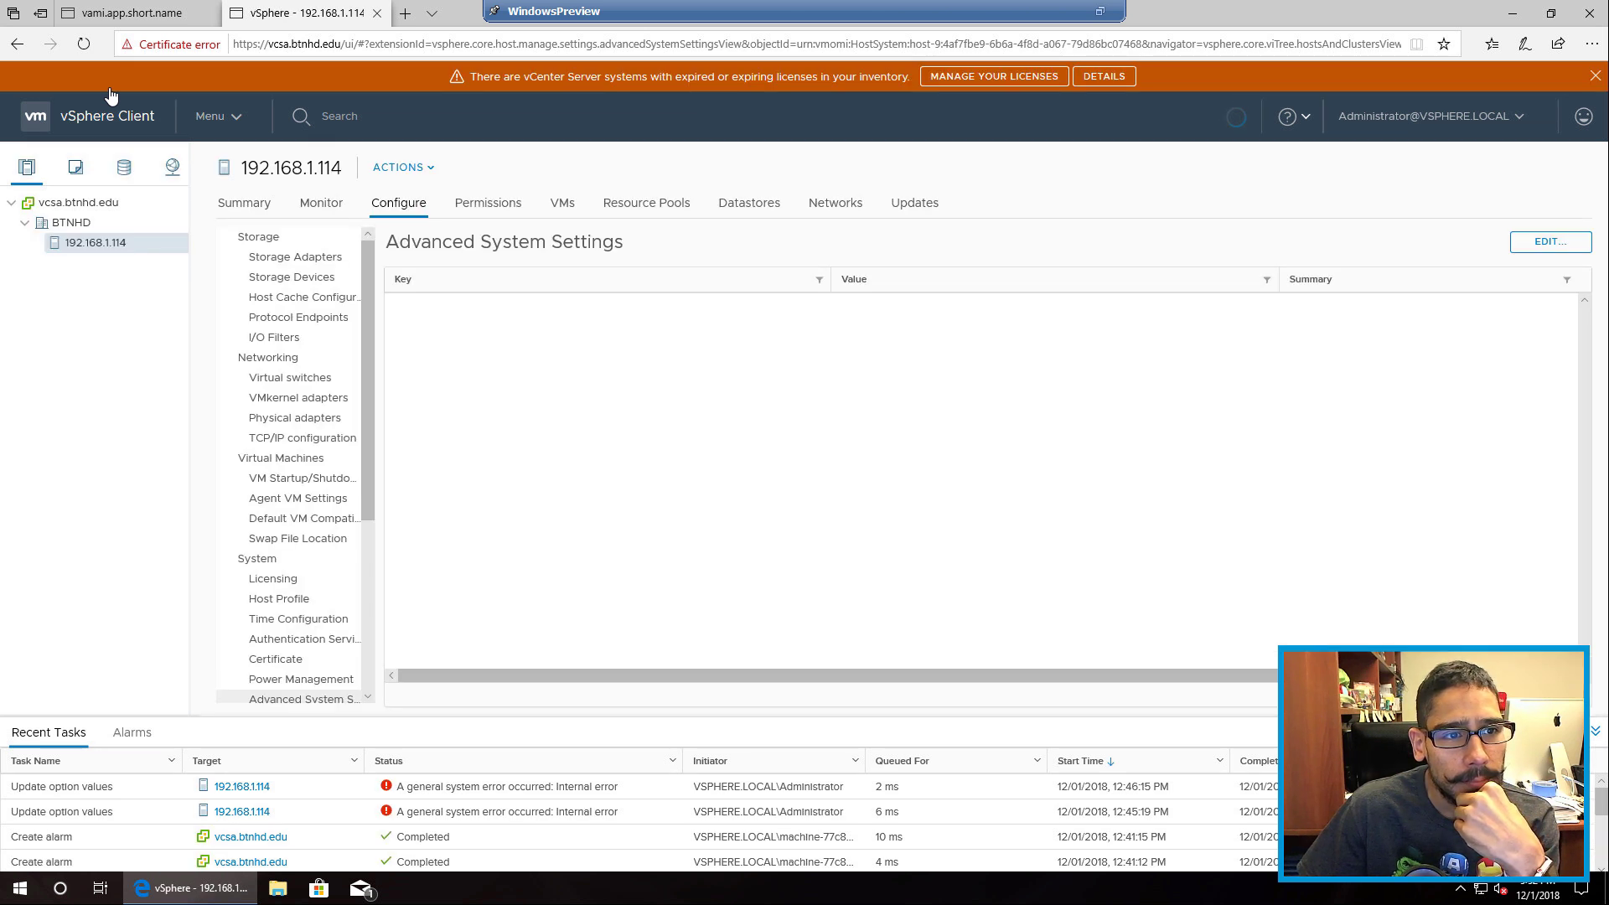
Step: Open the Summary tab for host 192.168.1.114
left_click(236, 207)
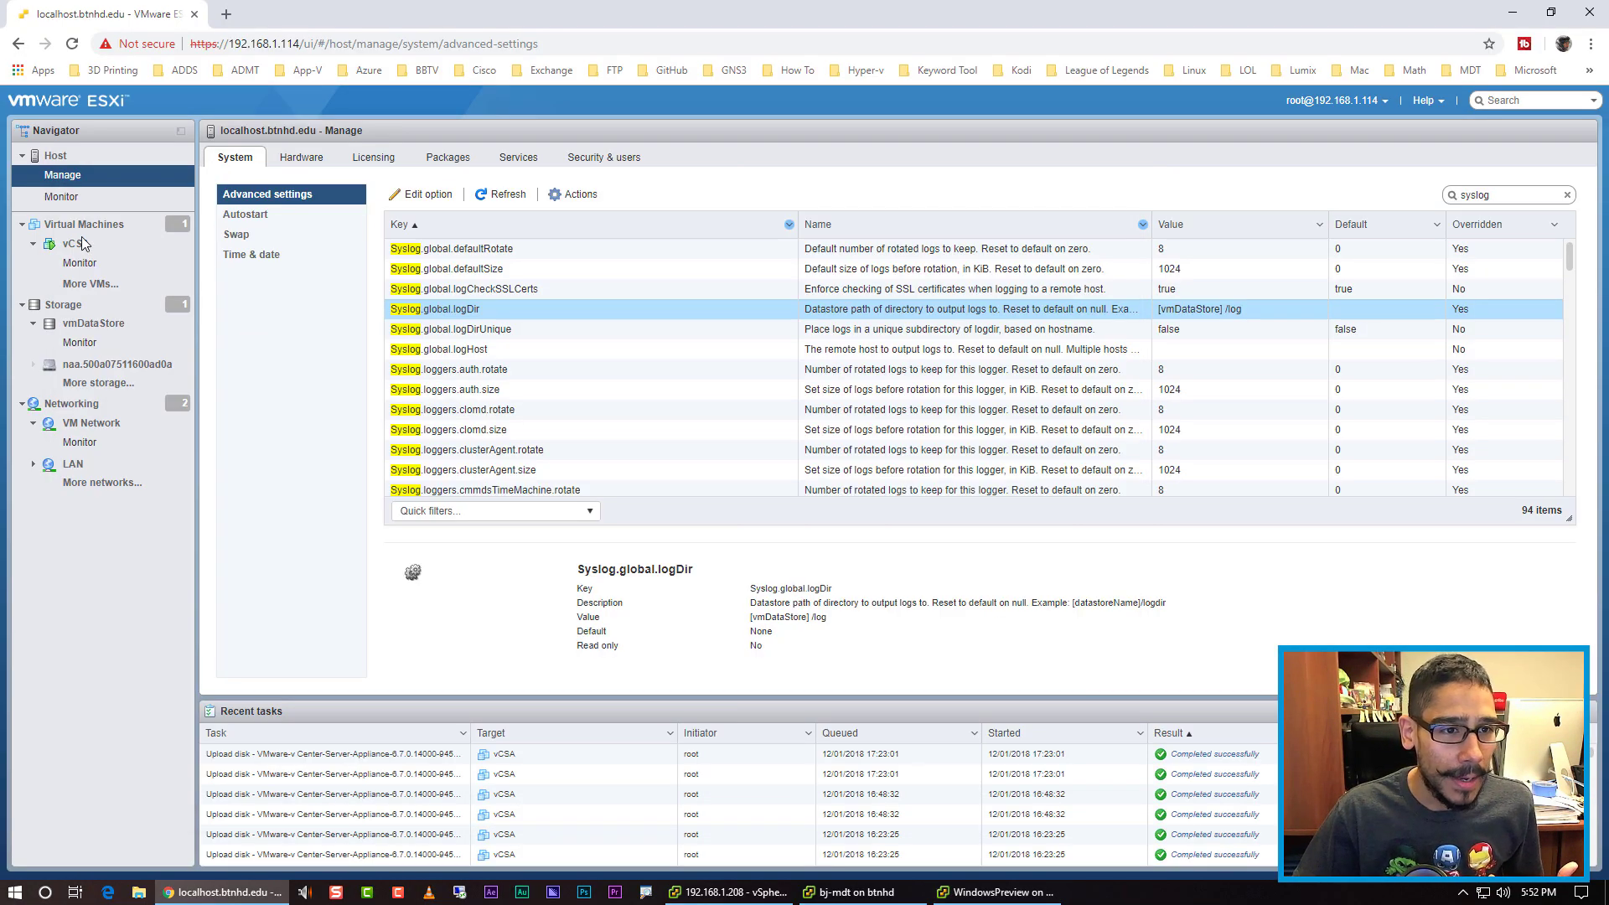
Step: Go to the Host page and try signing in to the ESXi Host Client as root with the account password
left_click(60, 157)
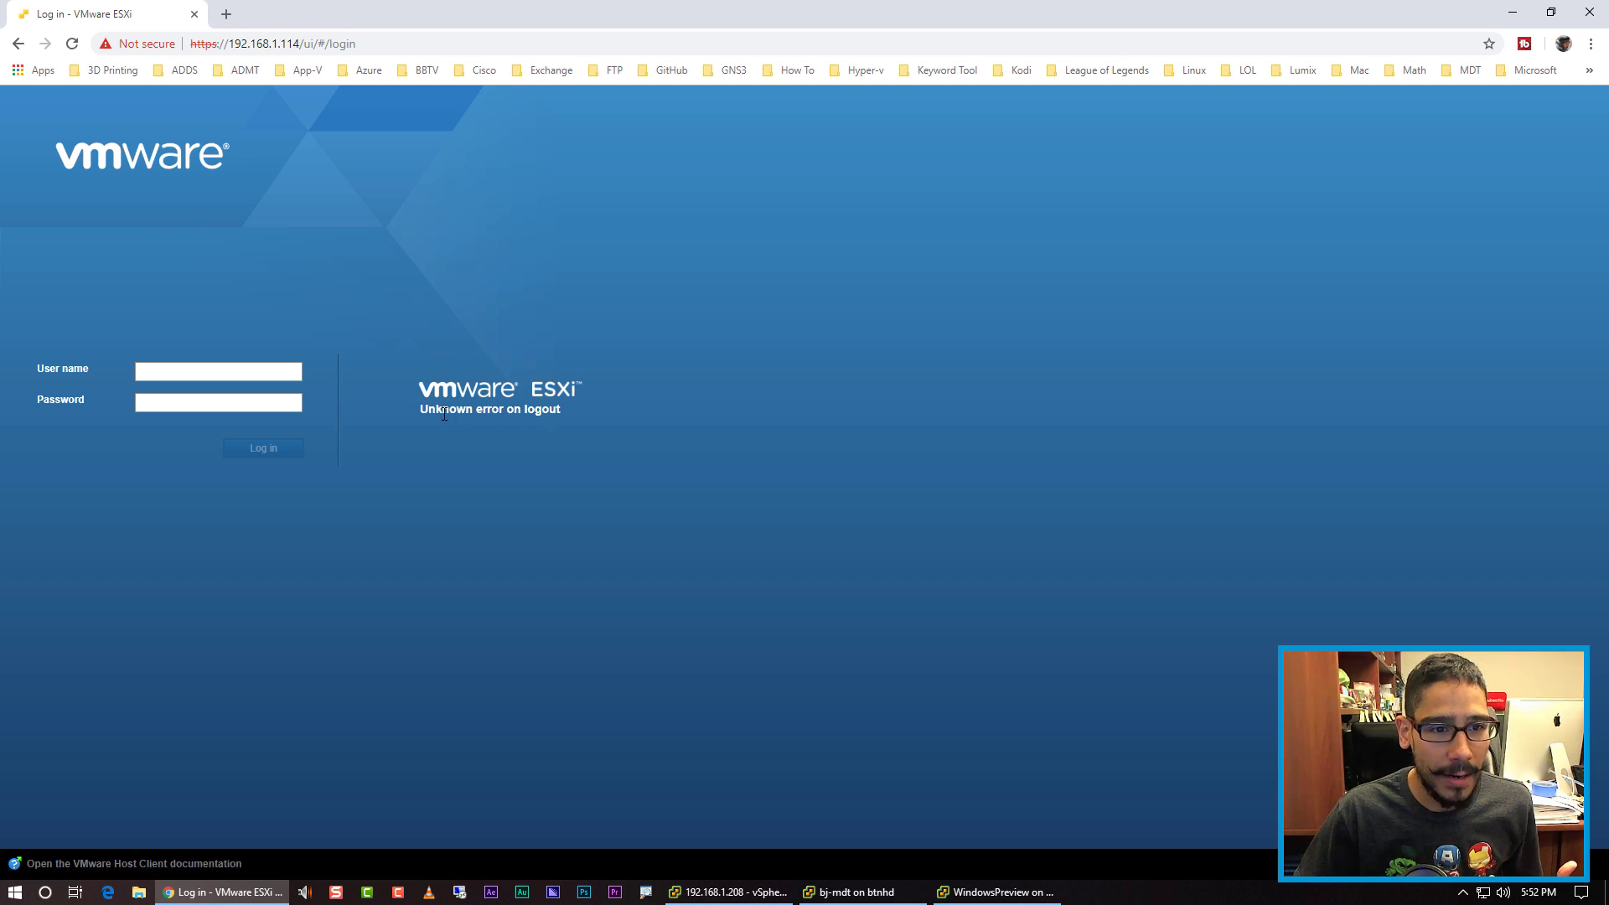
left_click(186, 363)
type("root")
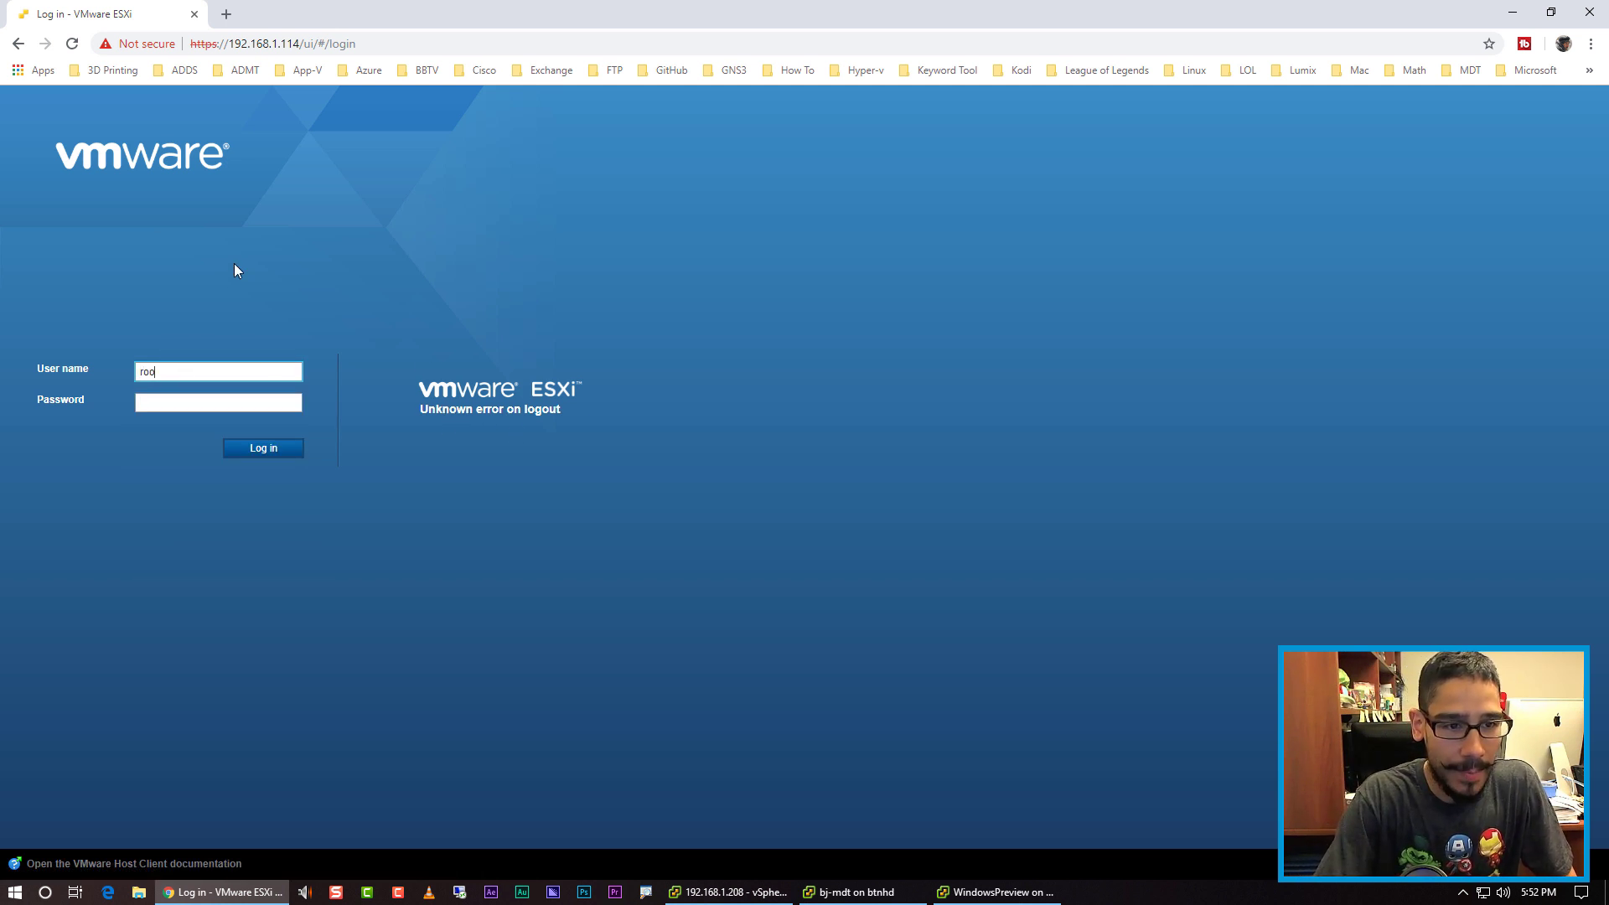
key("Tab")
type("********")
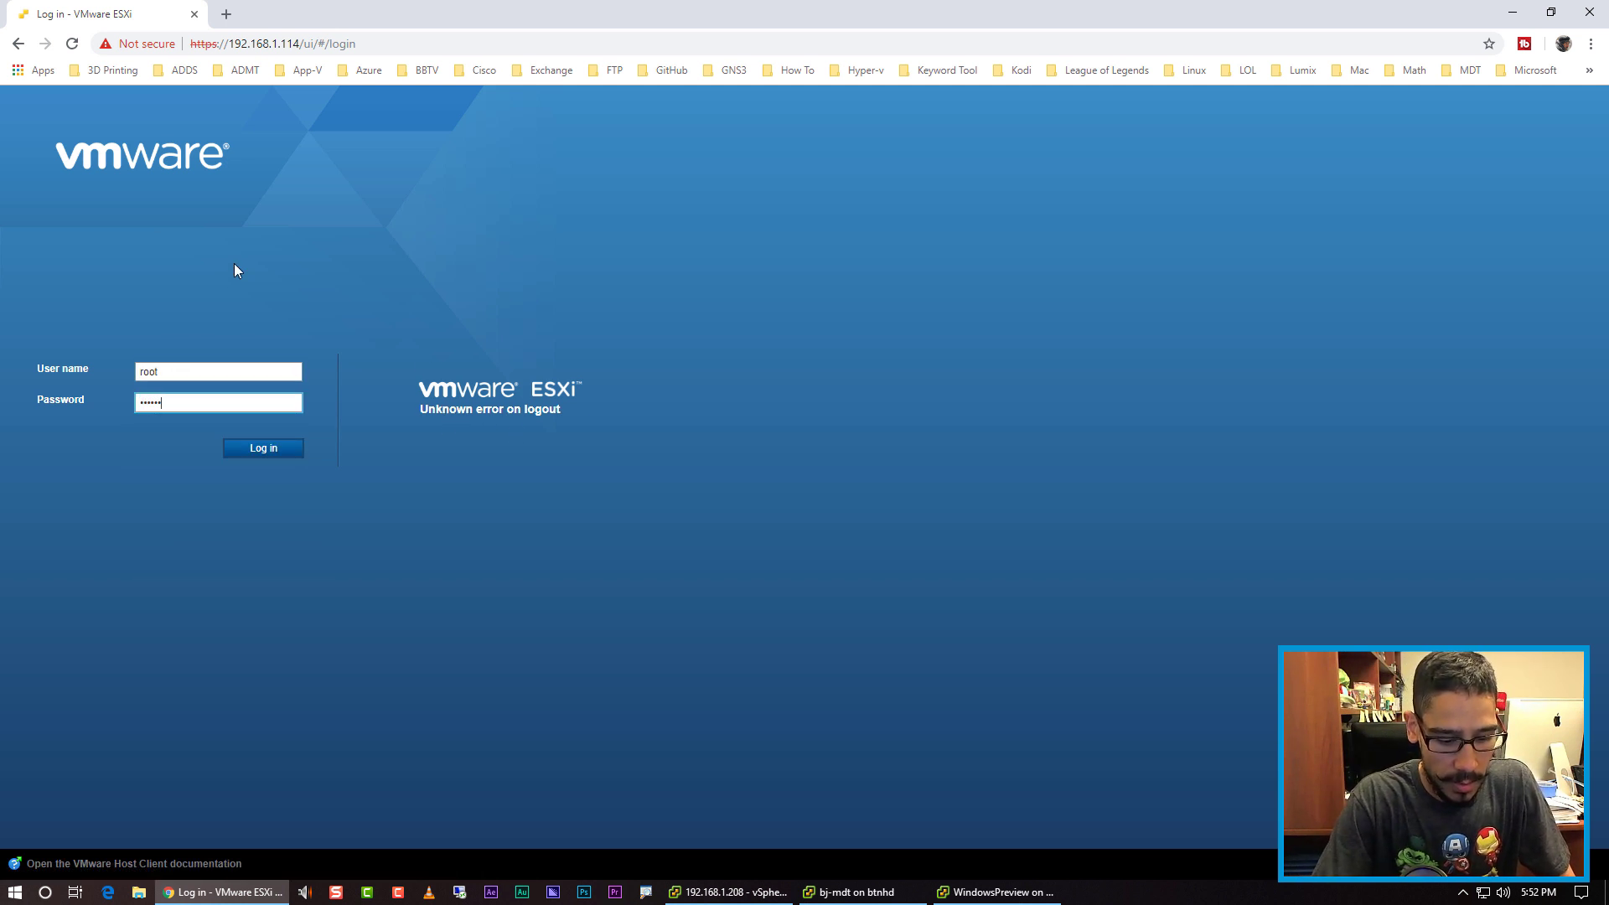
key("Return")
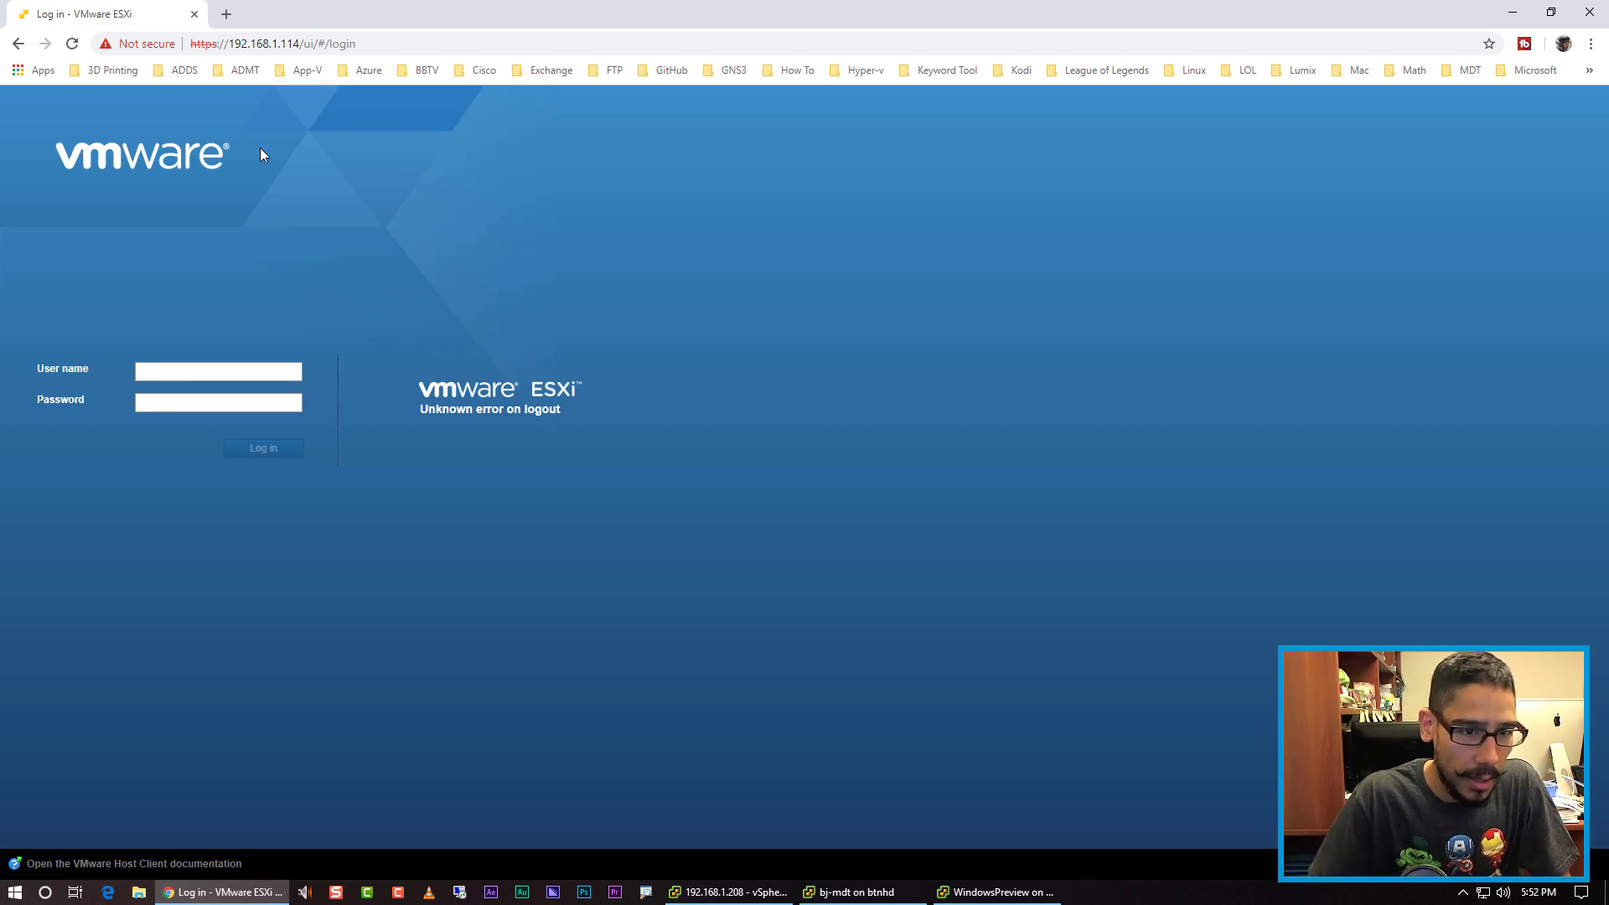
Step: Retry the root sign-in, then bring the vSphere Client window back to the front
left_click(210, 370)
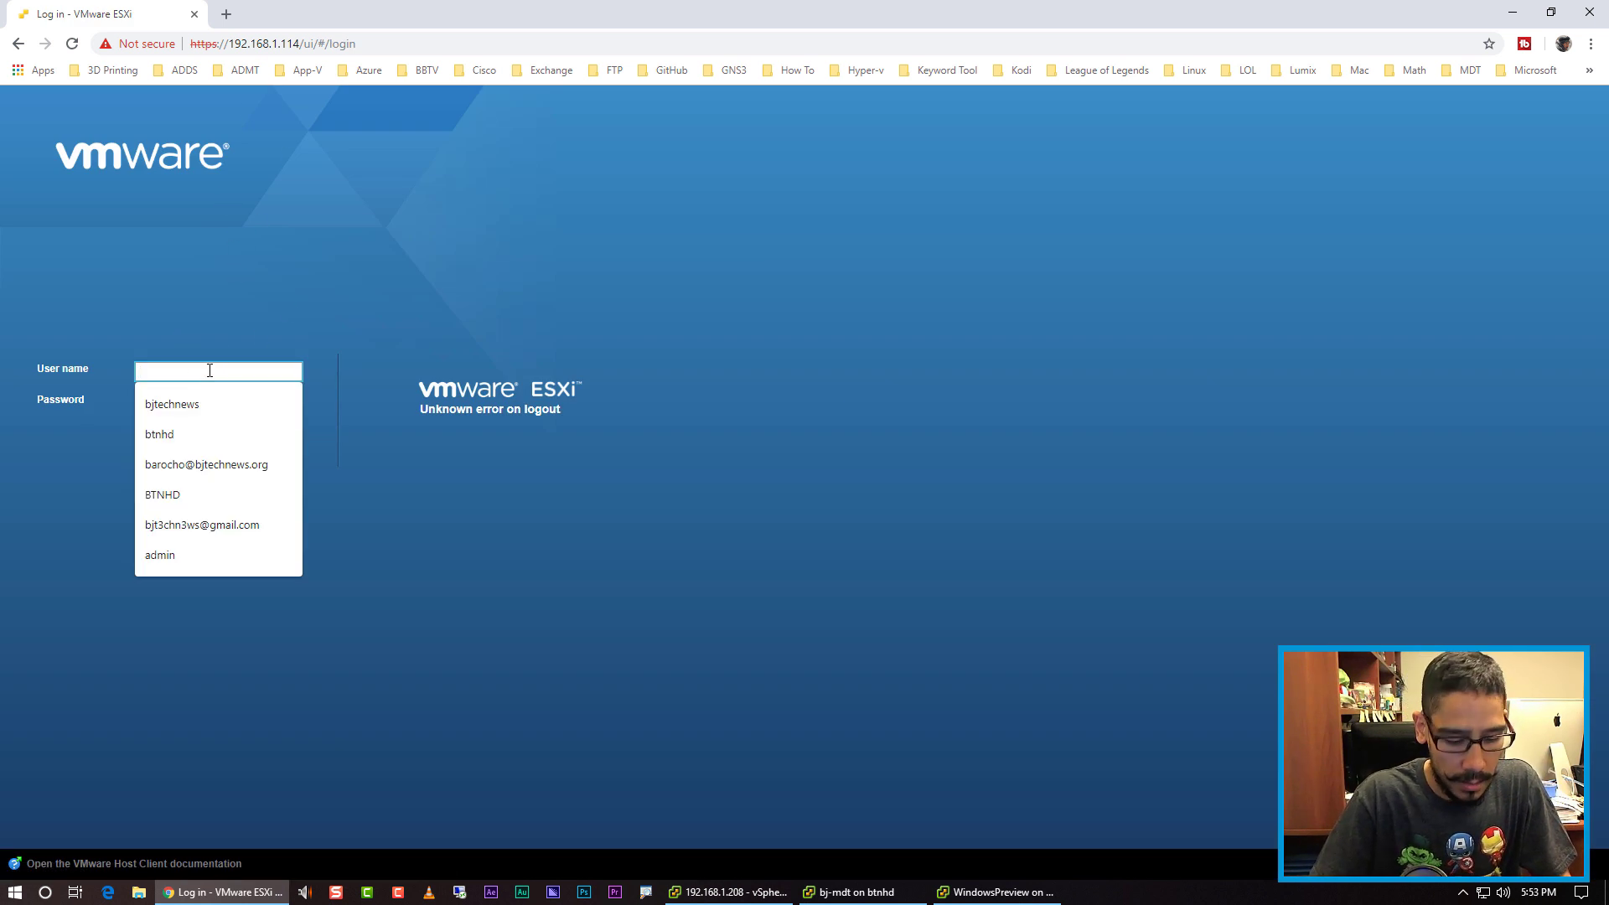
type("root")
key("Tab")
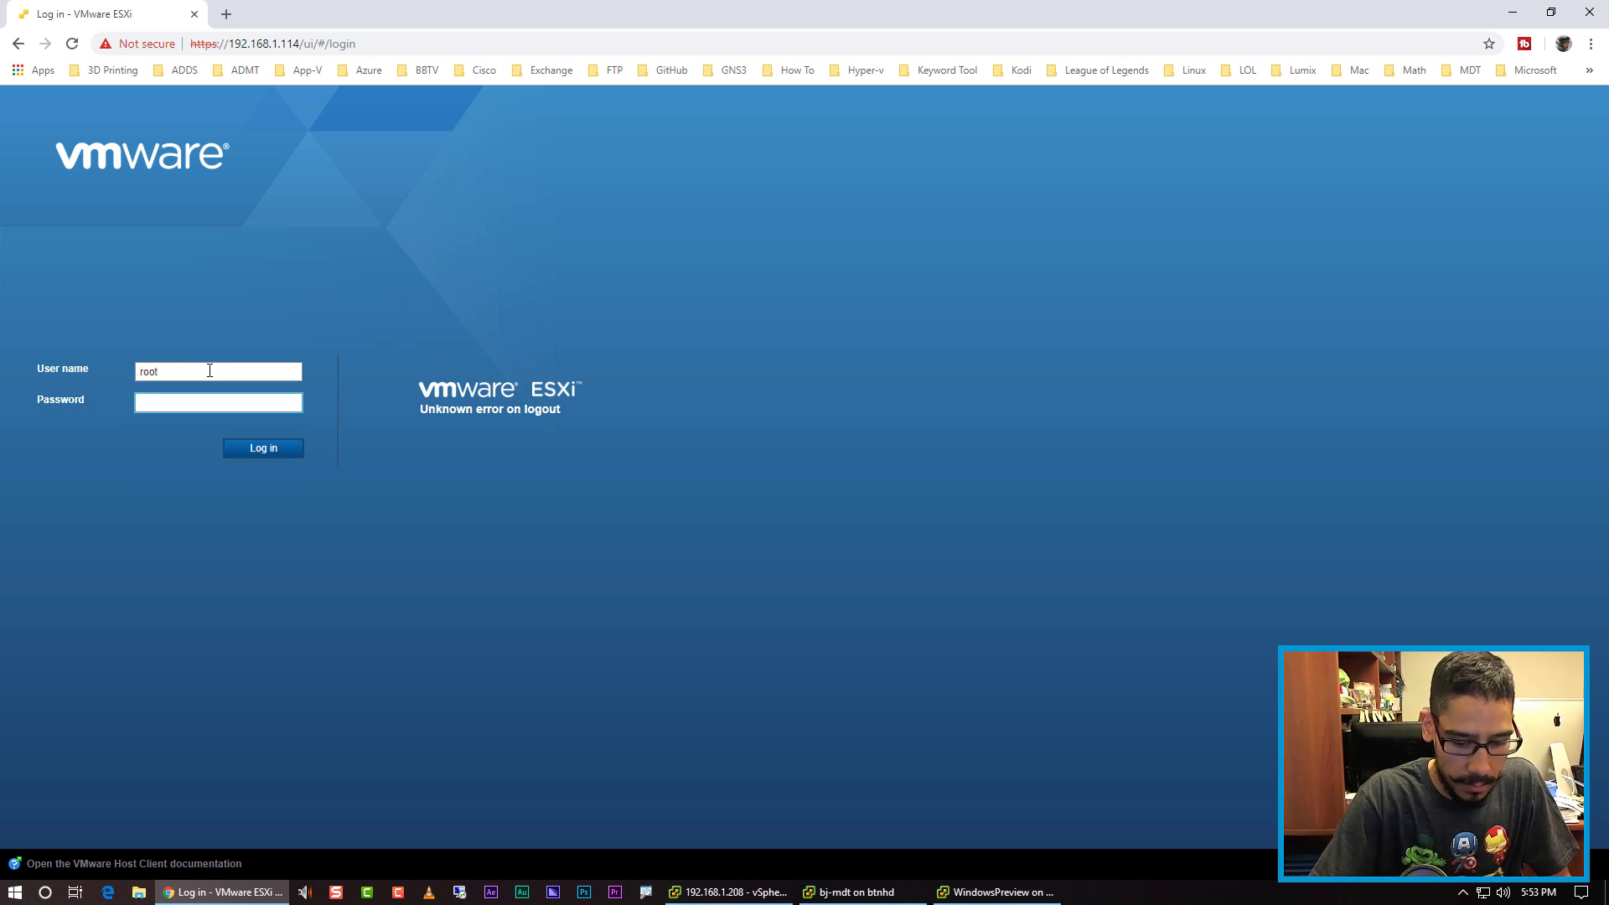
type("***")
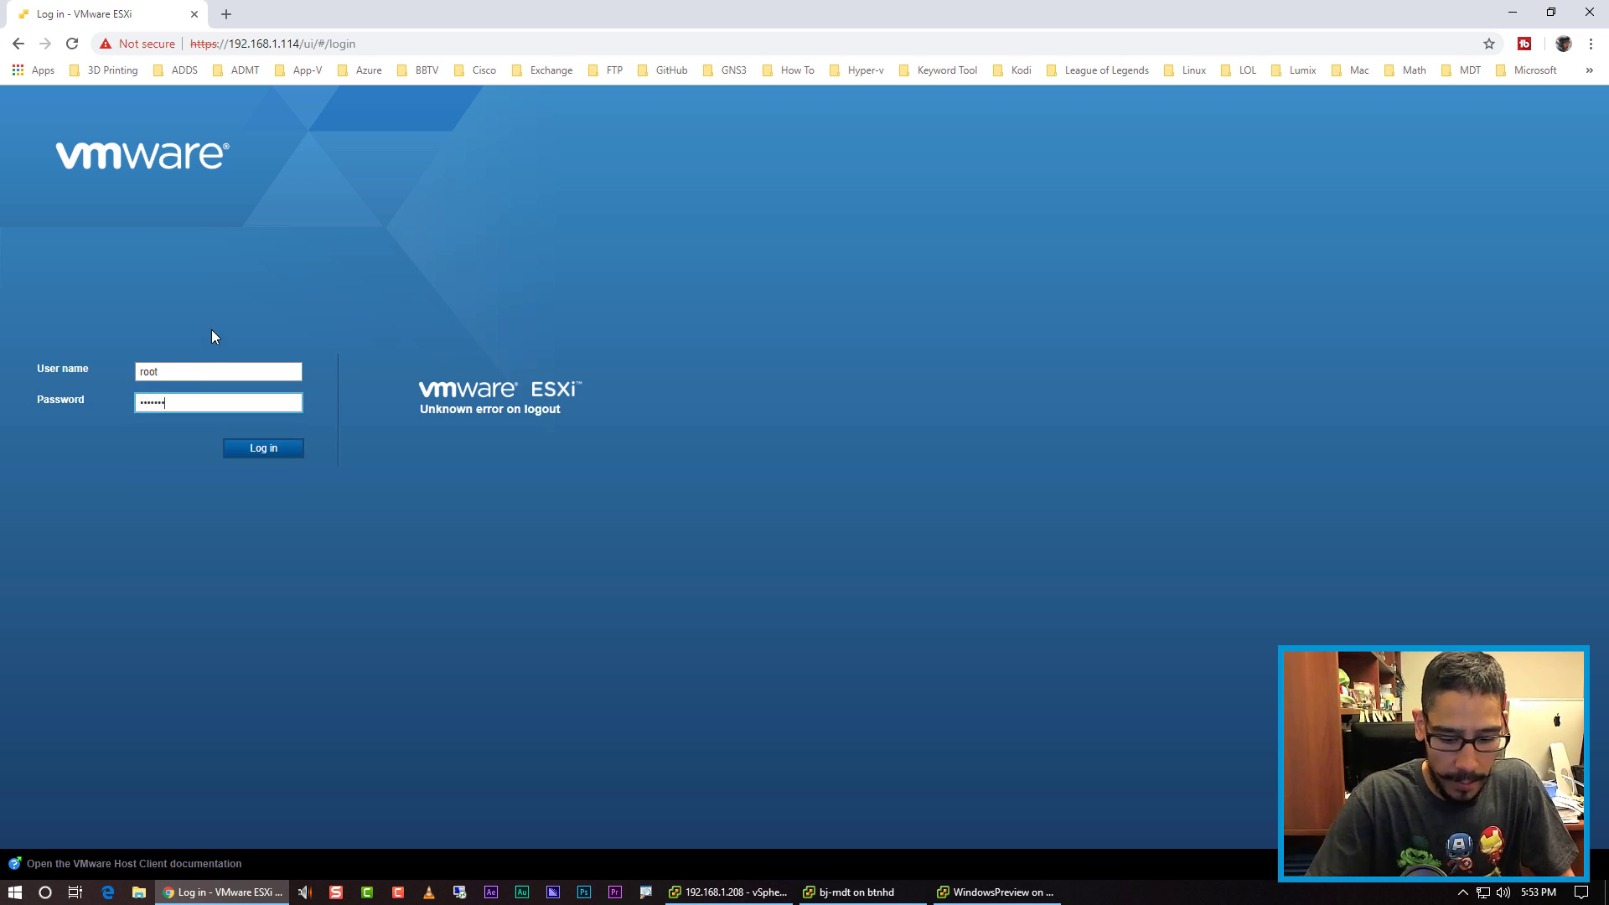
key("Return")
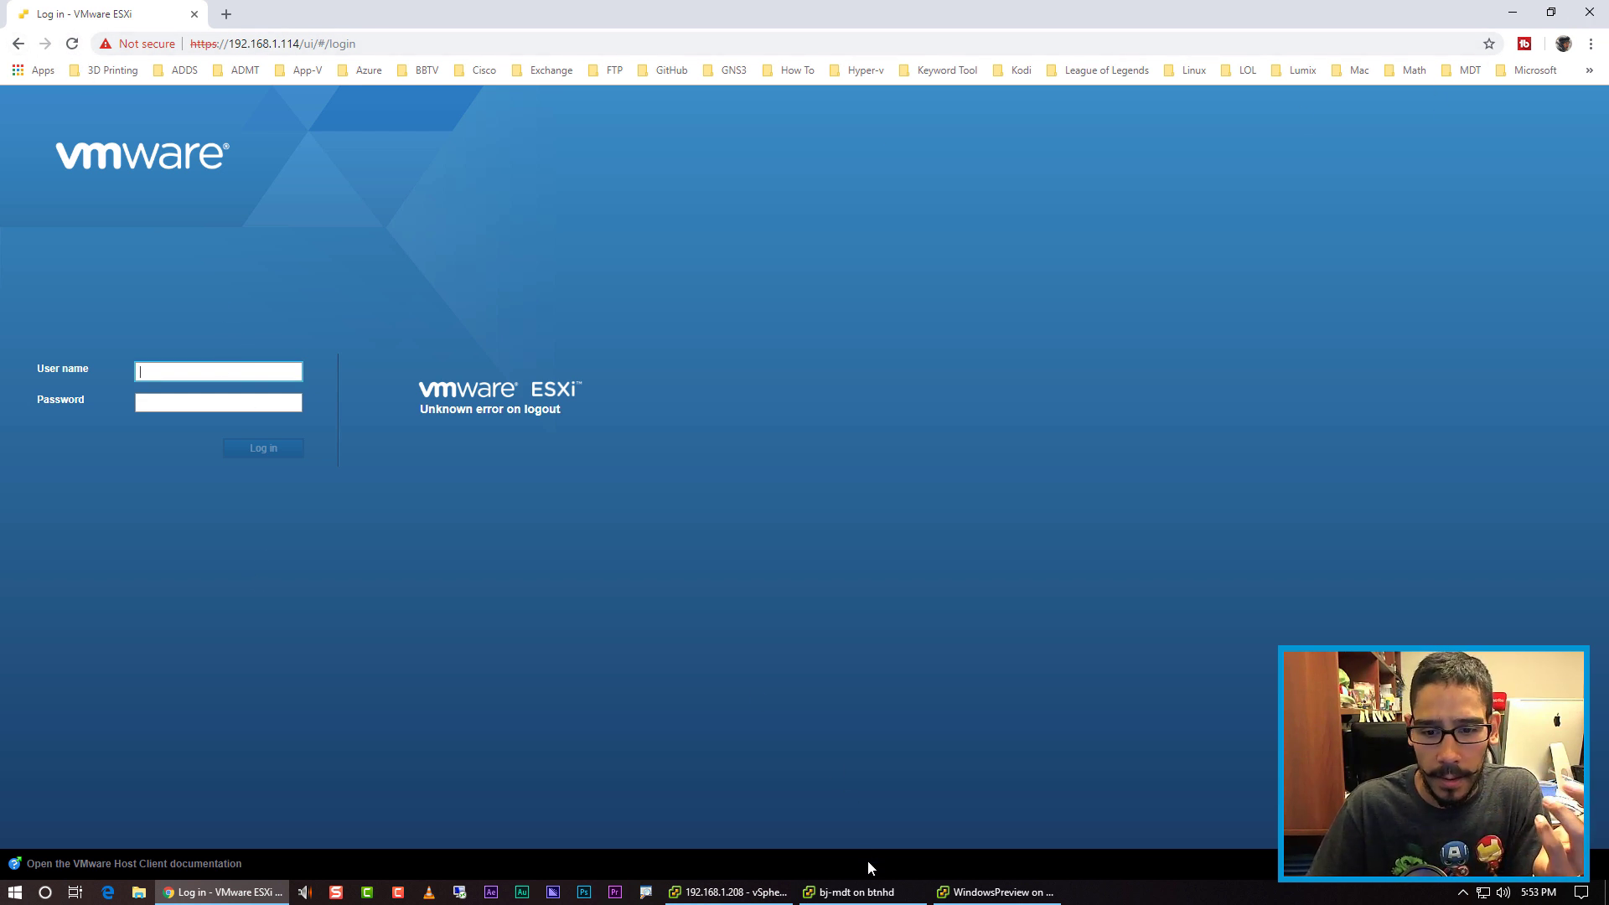
left_click(994, 896)
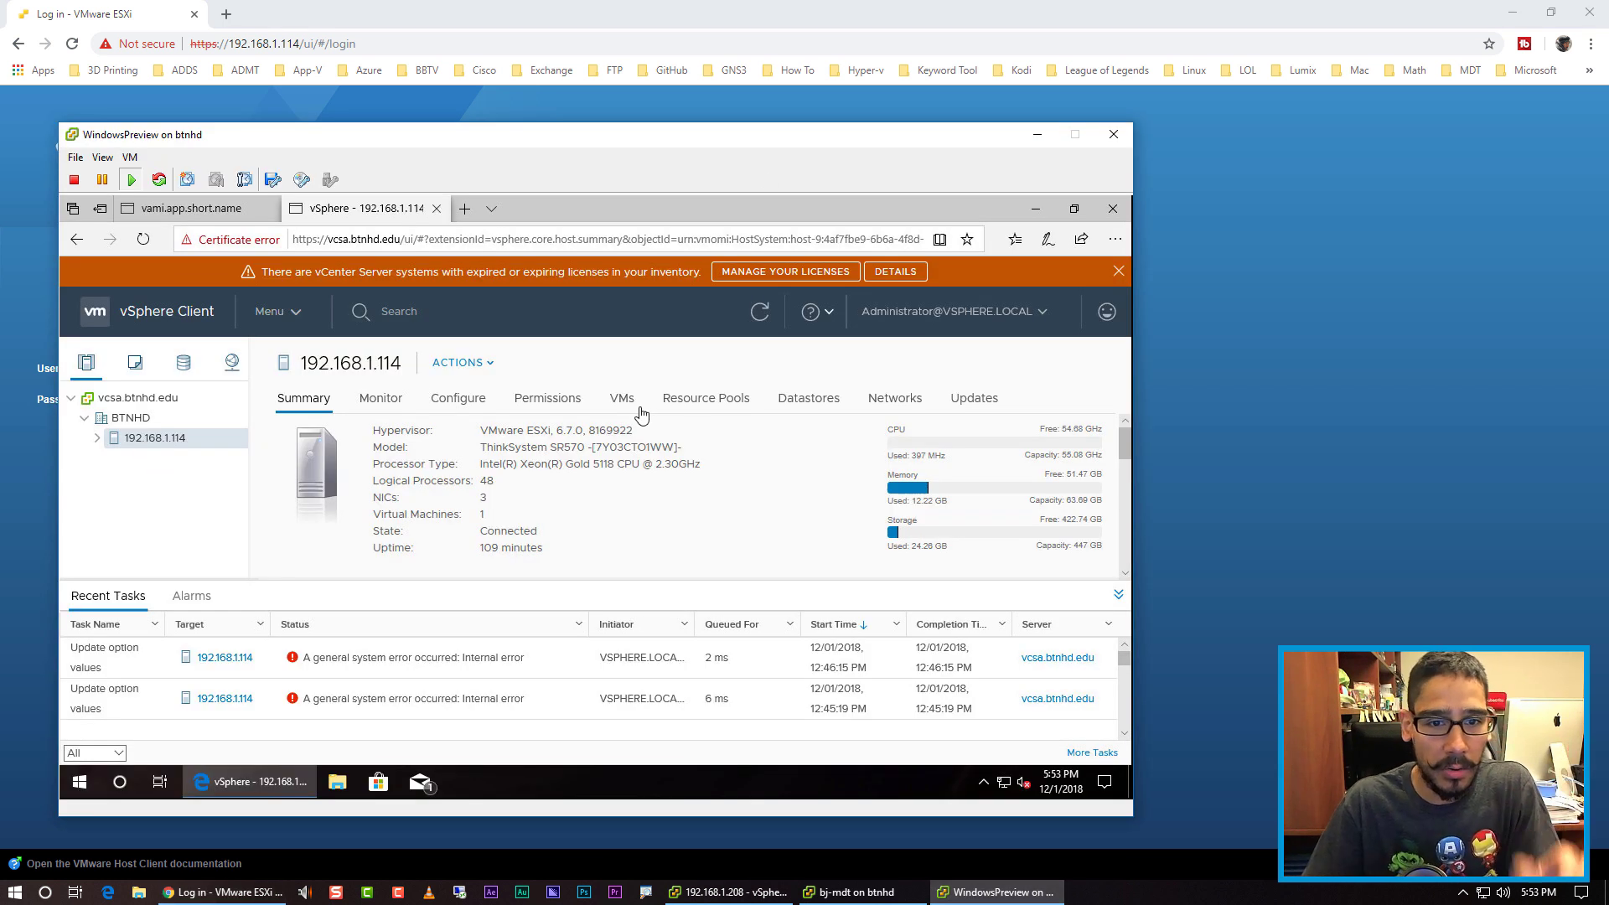
key("ctrl+alt+Return")
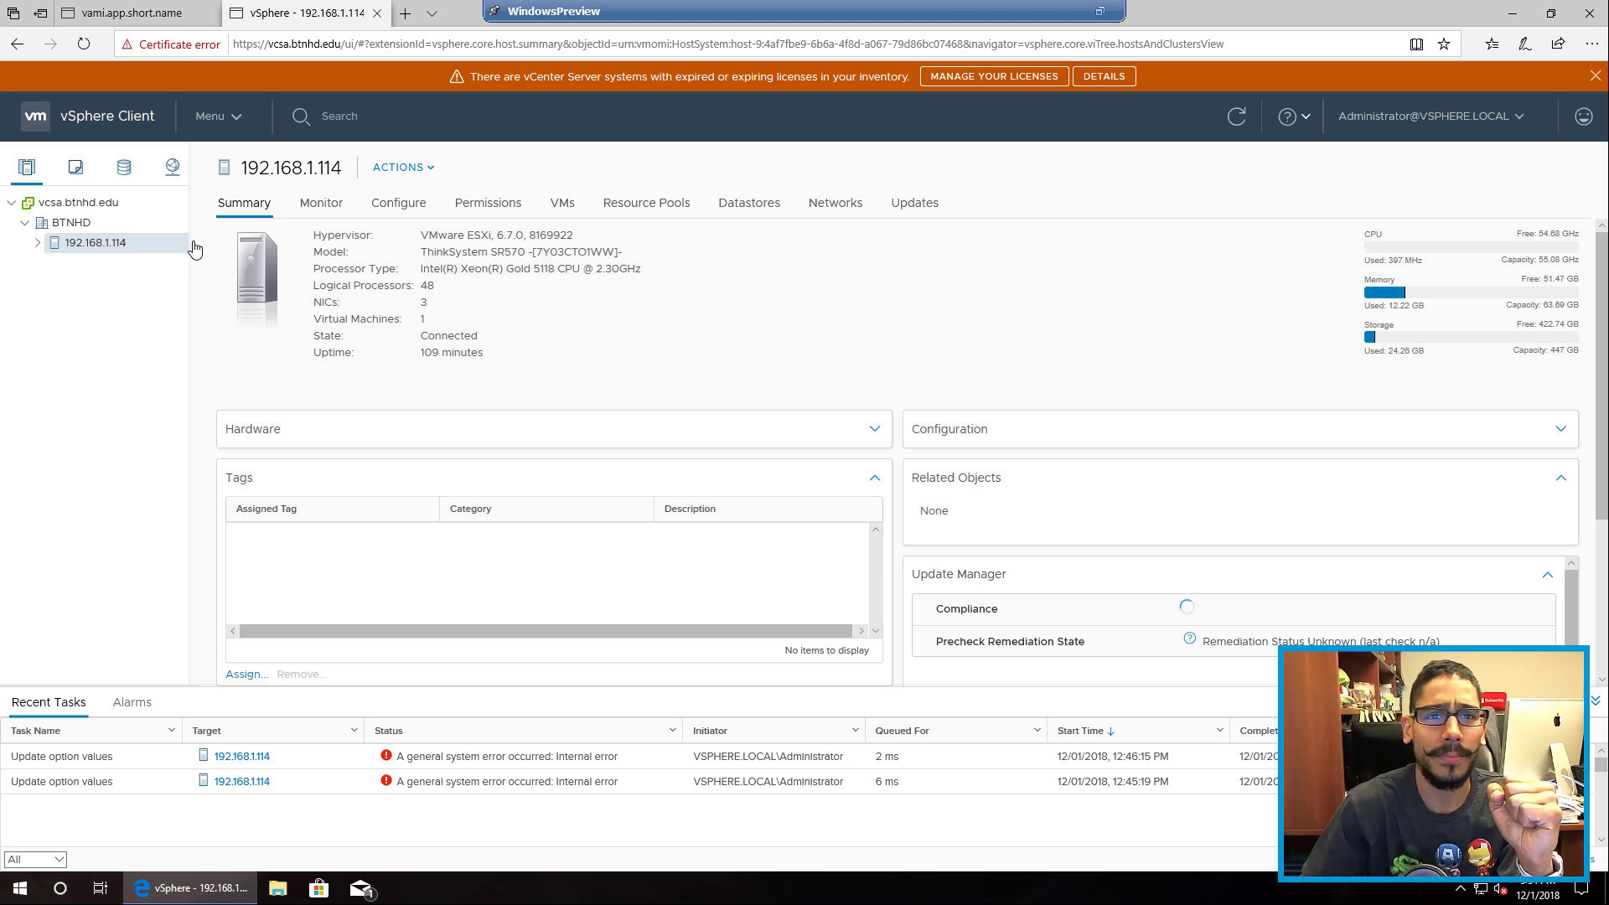
left_click(1101, 12)
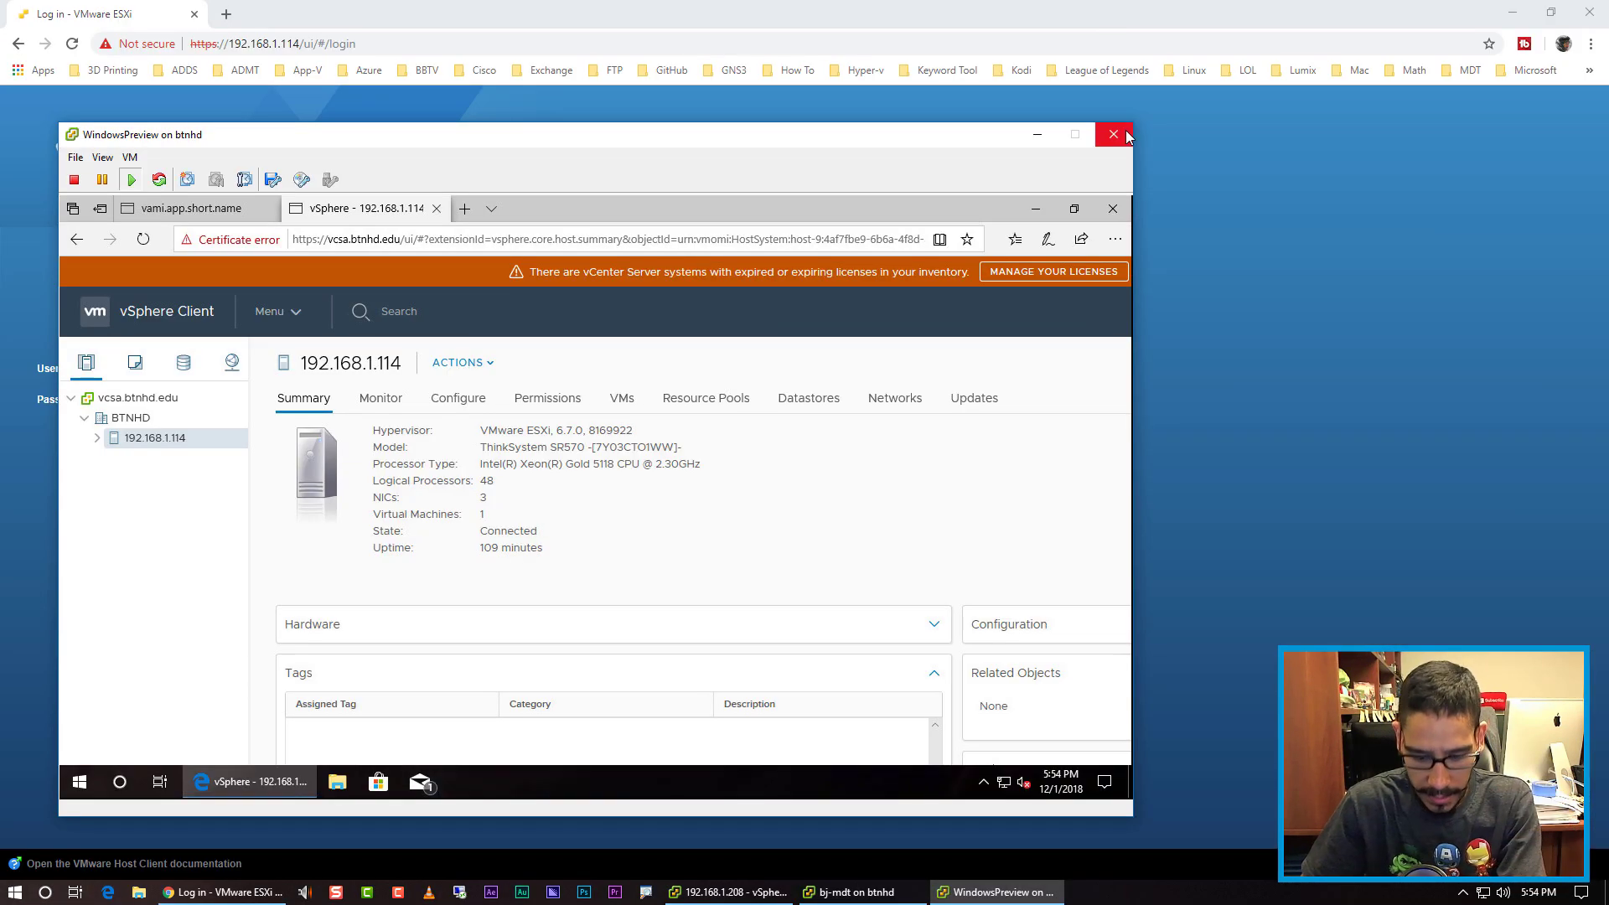